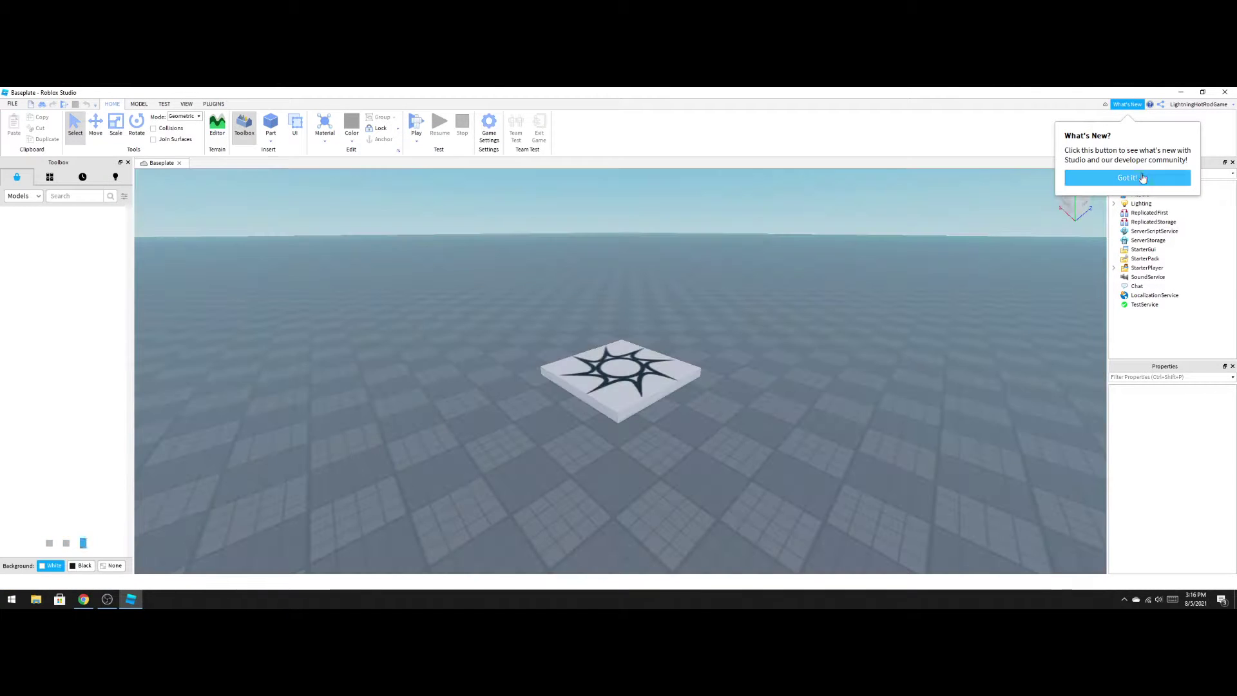
Dismiss the What's New notice and insert a Block part on the baseplate away from the spawn pad.
{"action": "left_click", "coordinate": [1142, 178]}
{"action": "right_click_drag", "start_coordinate": [674, 242], "coordinate": [673, 242]}
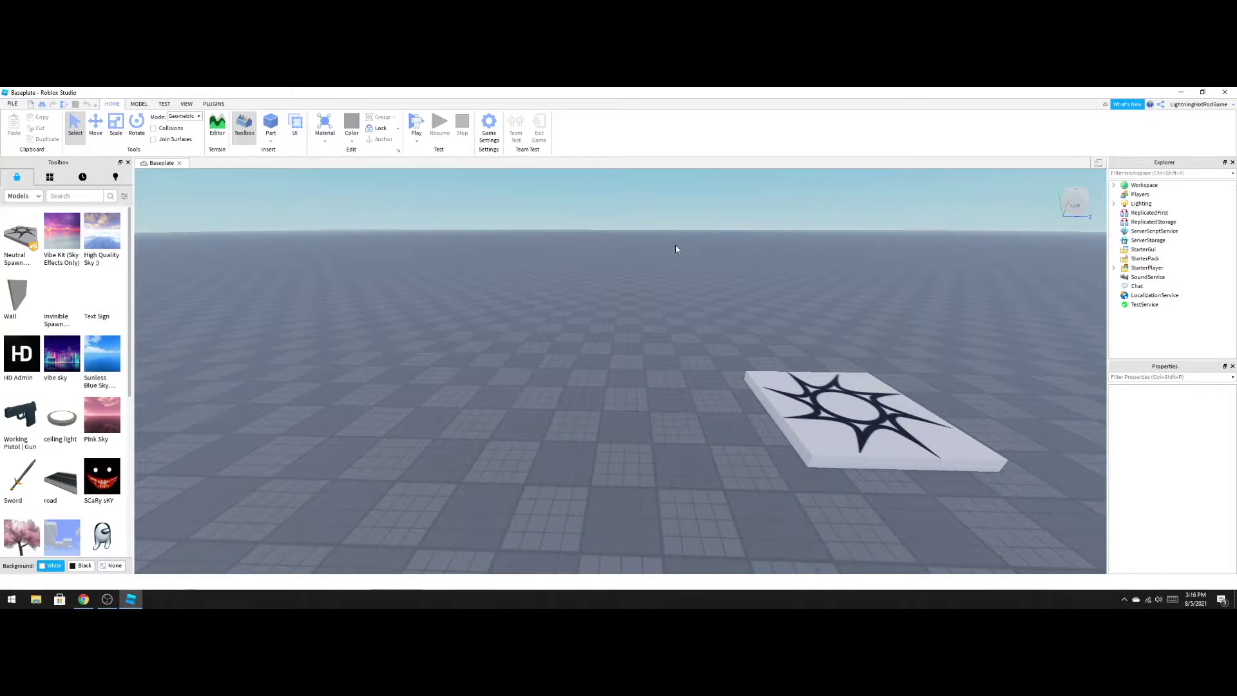
{"action": "scroll", "coordinate": [677, 241], "scroll_direction": "down", "scroll_amount": 2}
{"action": "scroll", "coordinate": [675, 240], "scroll_direction": "down", "scroll_amount": 2}
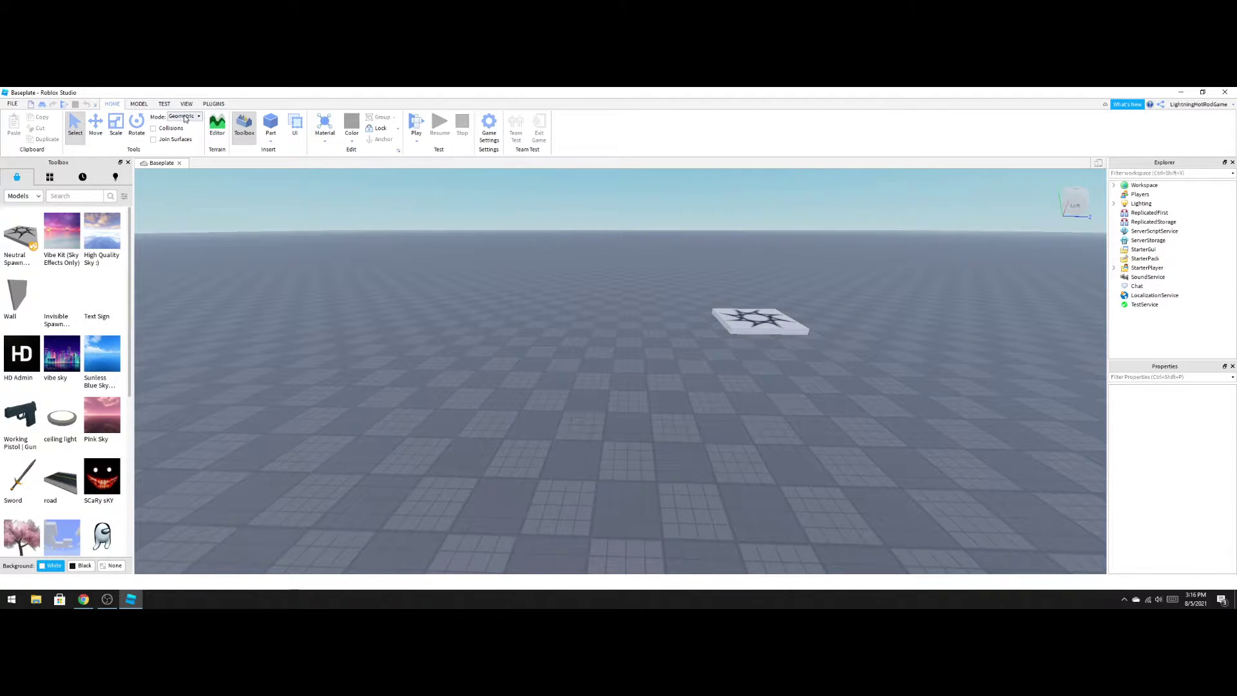
{"action": "left_click", "coordinate": [271, 140]}
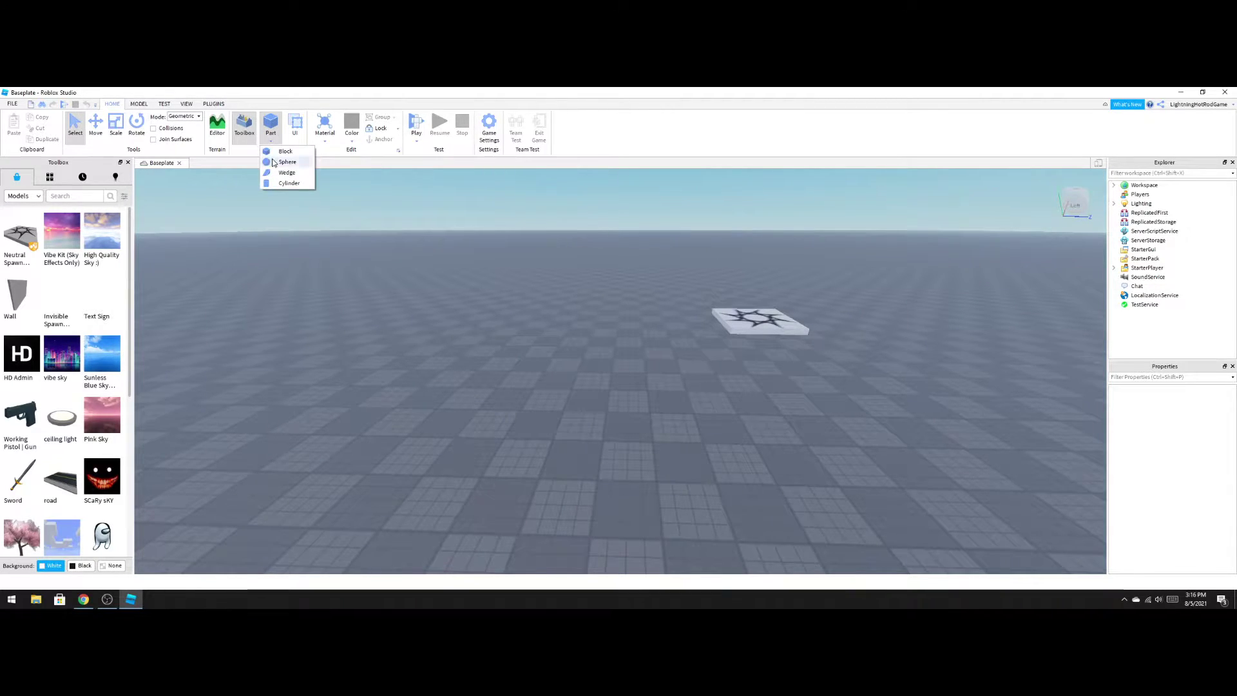
{"action": "left_click", "coordinate": [284, 151]}
{"action": "right_click_drag", "start_coordinate": [632, 371], "coordinate": [633, 375]}
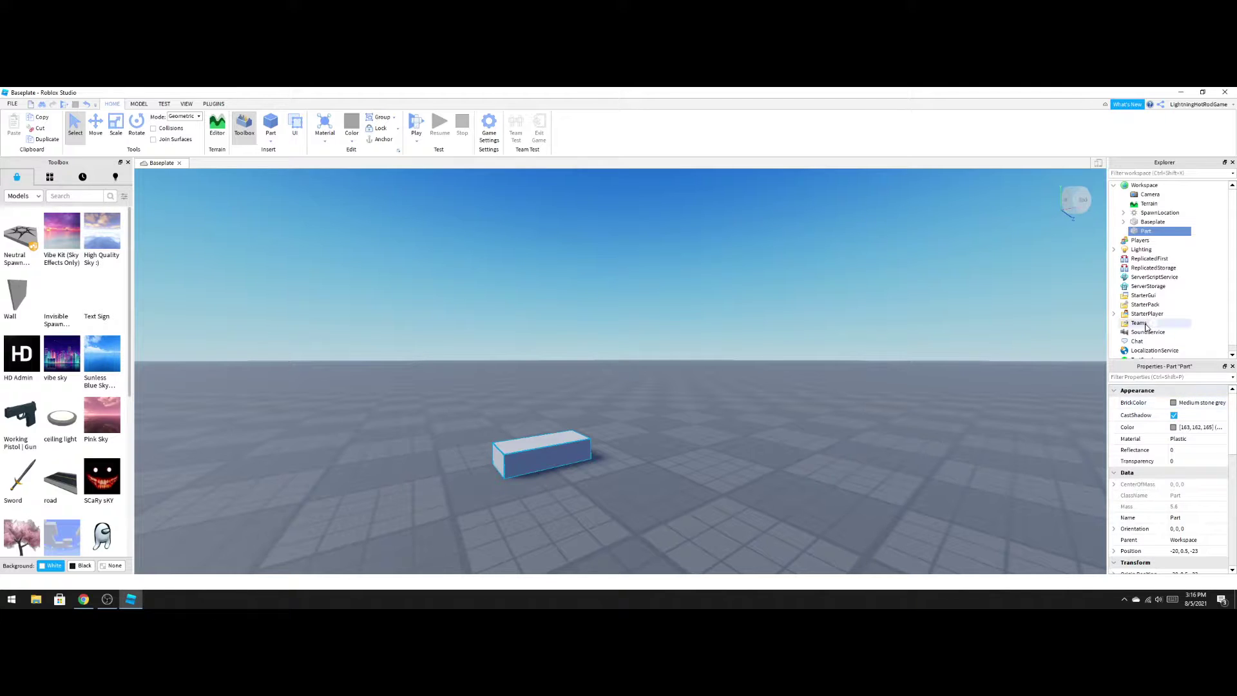
Set the new block's material to WoodPlanks.
{"action": "left_click", "coordinate": [1175, 437]}
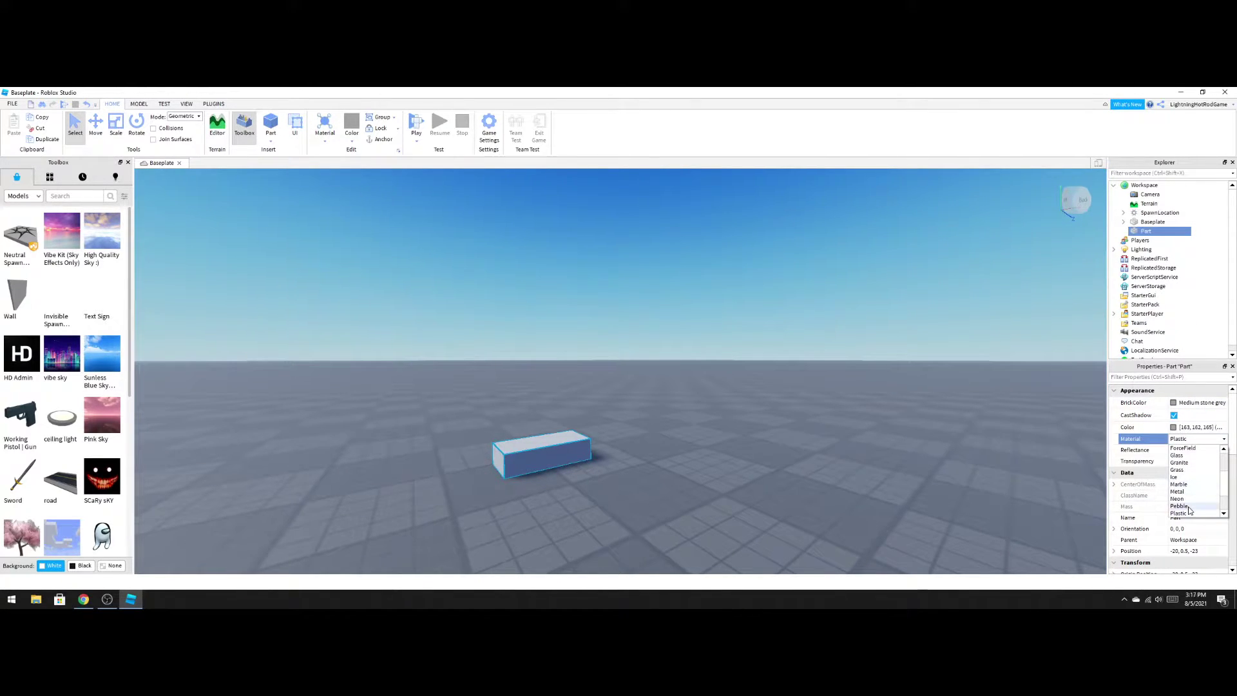
{"action": "scroll", "coordinate": [1190, 510], "scroll_direction": "down", "scroll_amount": 2}
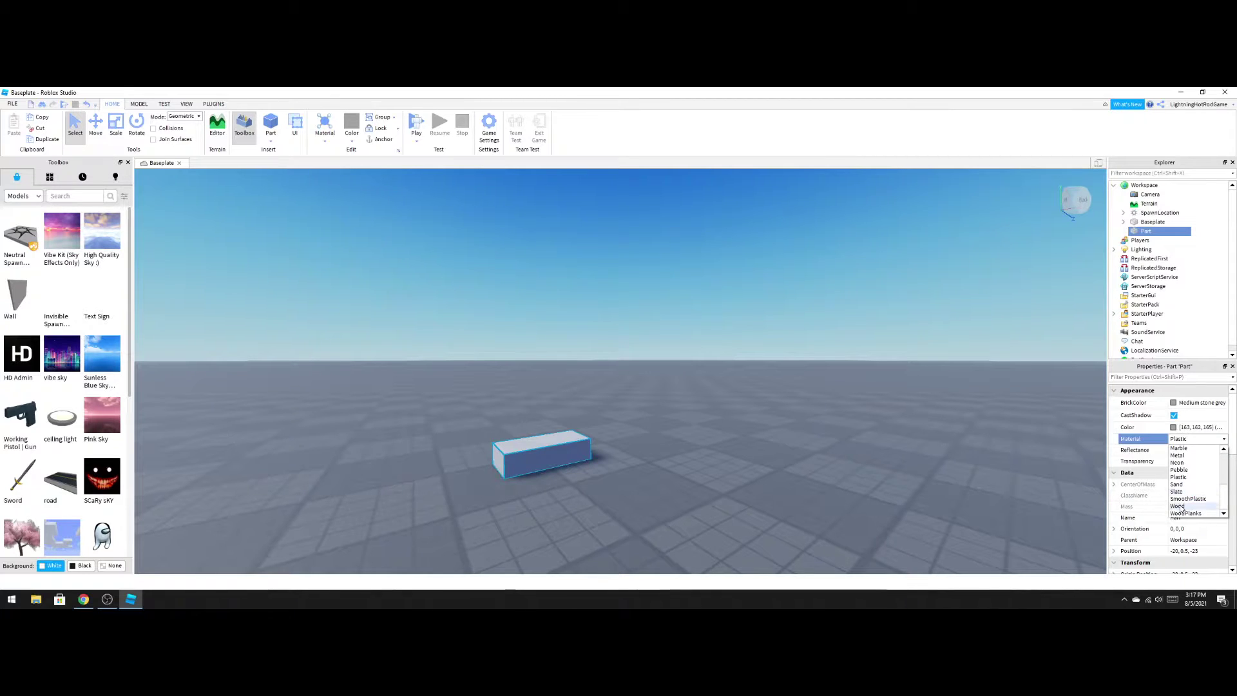
{"action": "left_click", "coordinate": [1182, 506]}
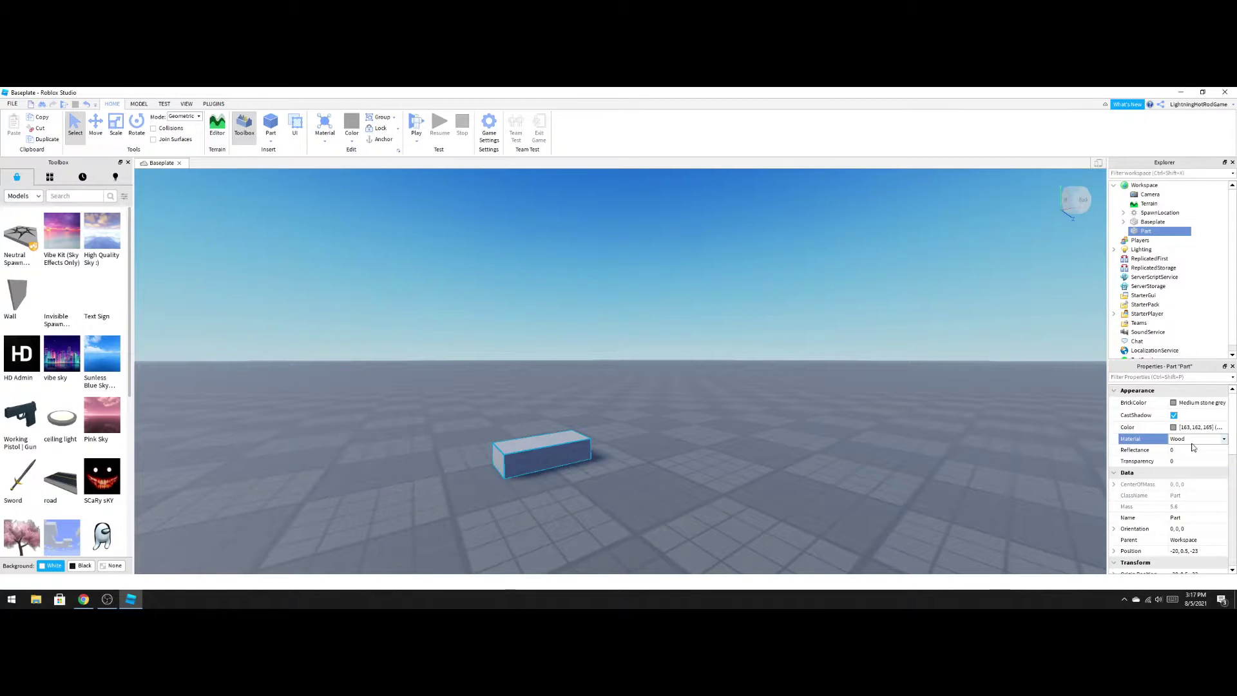
{"action": "left_click", "coordinate": [1192, 443]}
{"action": "left_click", "coordinate": [1187, 515]}
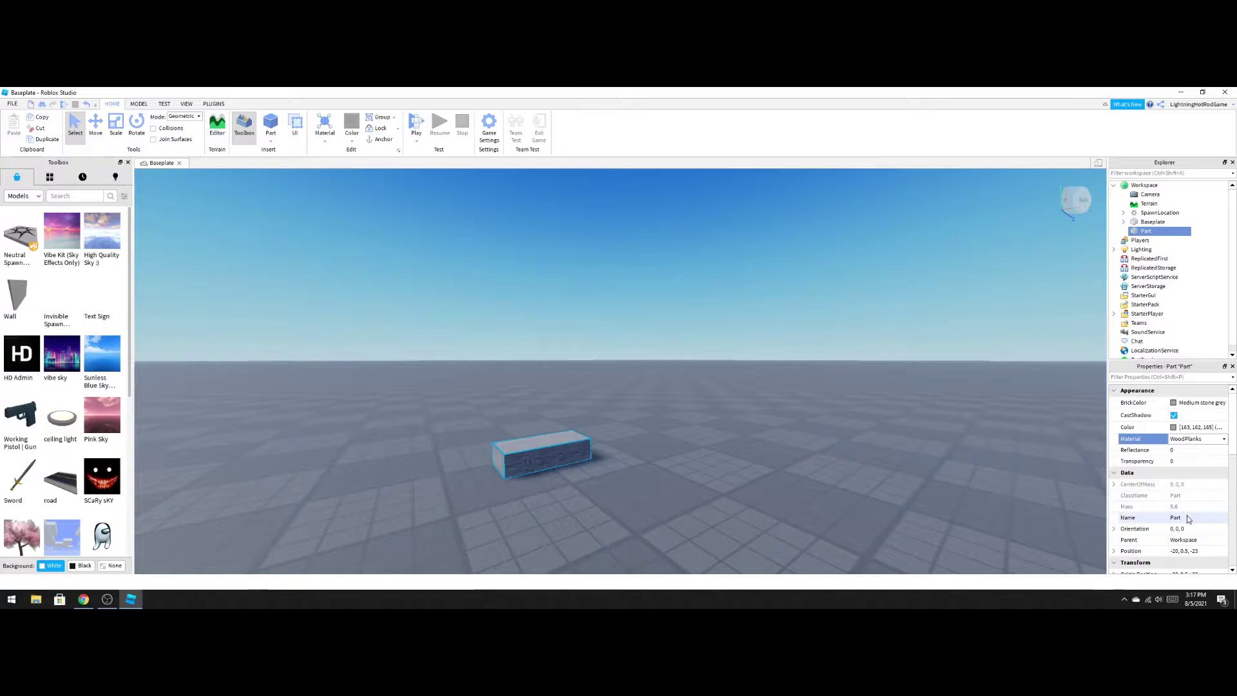
Recolor the block to a reddish brown close to Dark nougat.
{"action": "left_click", "coordinate": [1173, 428]}
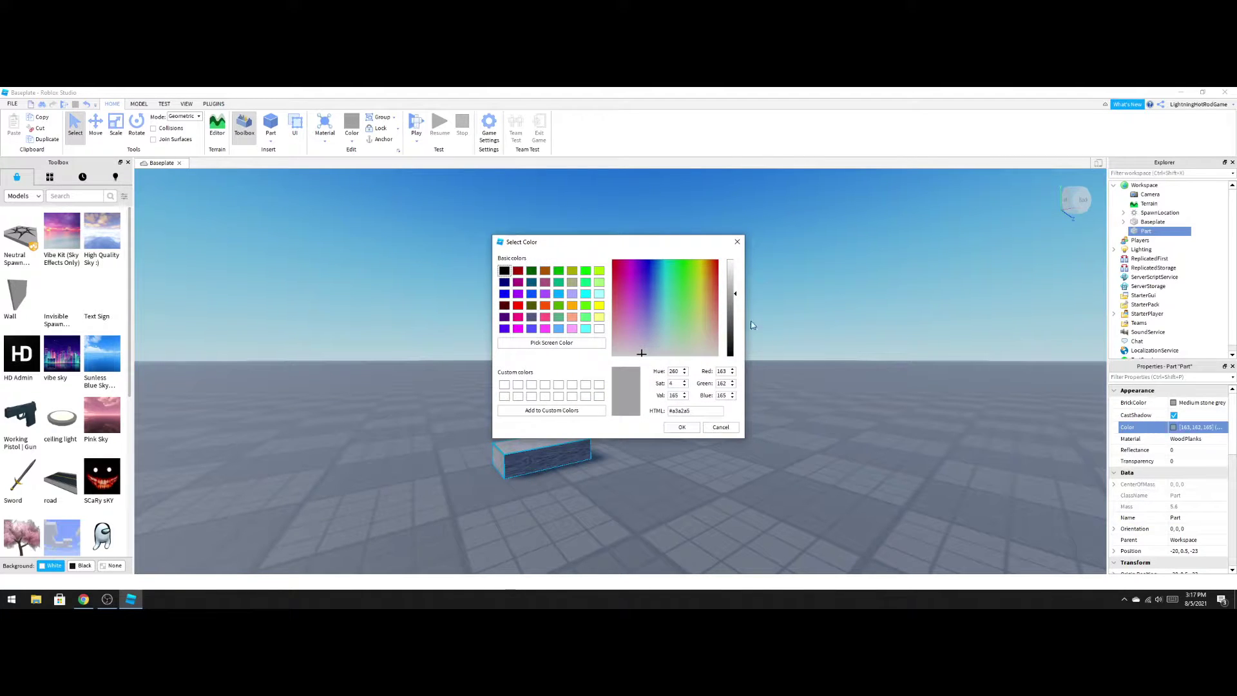
{"action": "left_click", "coordinate": [702, 333]}
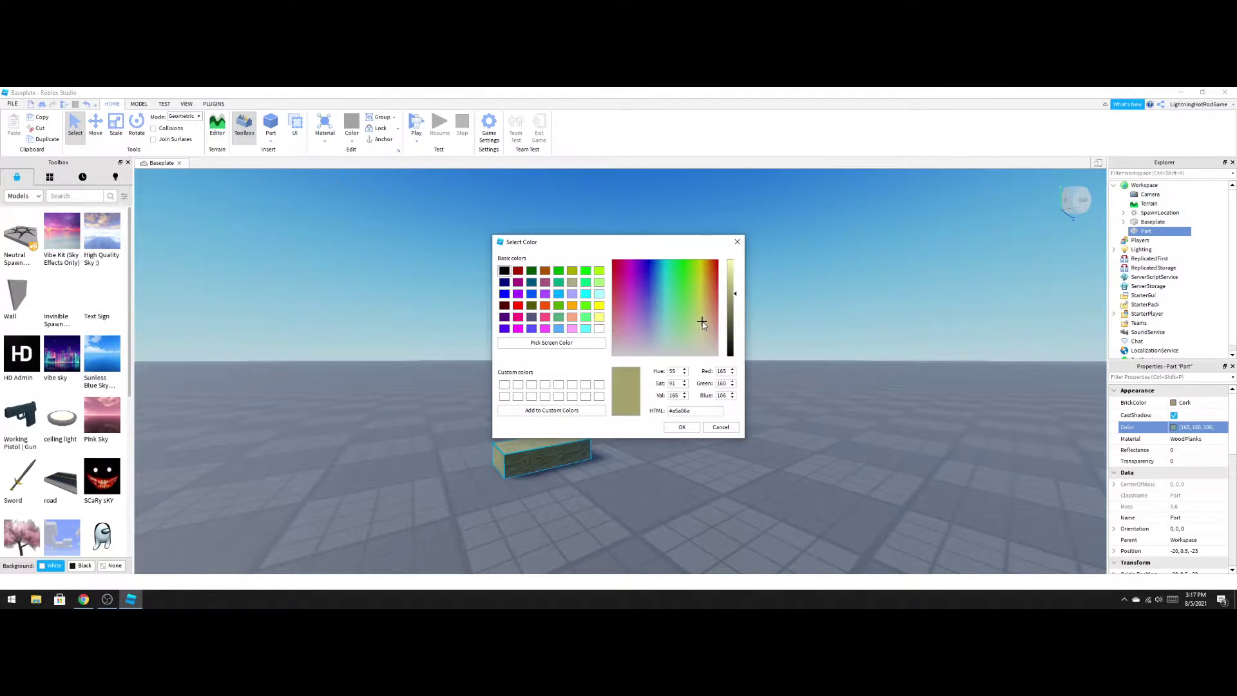
{"action": "left_click_drag", "start_coordinate": [702, 324], "coordinate": [711, 318]}
{"action": "left_click", "coordinate": [682, 426]}
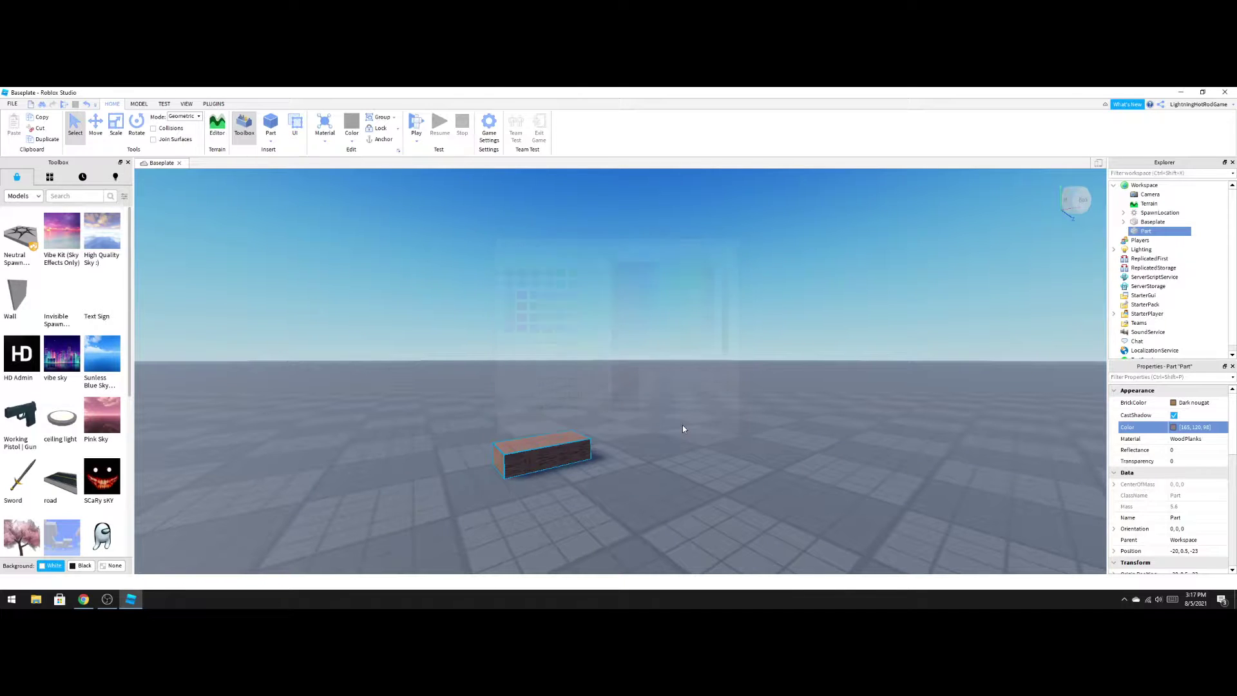
Anchor the wooden block so it stays fixed in place.
{"action": "scroll", "coordinate": [674, 428], "scroll_direction": "down", "scroll_amount": 3}
{"action": "right_click_drag", "start_coordinate": [674, 428], "coordinate": [674, 427]}
{"action": "scroll", "coordinate": [674, 432], "scroll_direction": "up", "scroll_amount": 3}
{"action": "scroll", "coordinate": [1193, 527], "scroll_direction": "down", "scroll_amount": 1}
{"action": "scroll", "coordinate": [1193, 528], "scroll_direction": "down", "scroll_amount": 1}
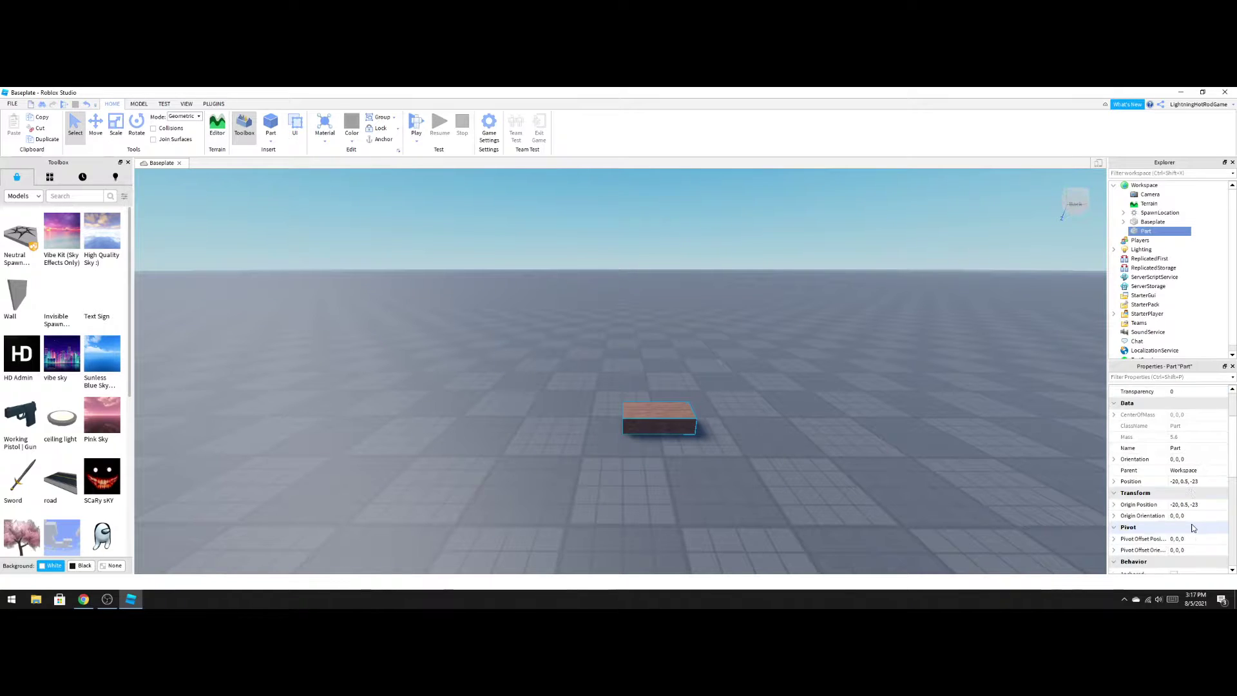
{"action": "scroll", "coordinate": [1193, 515], "scroll_direction": "down", "scroll_amount": 3}
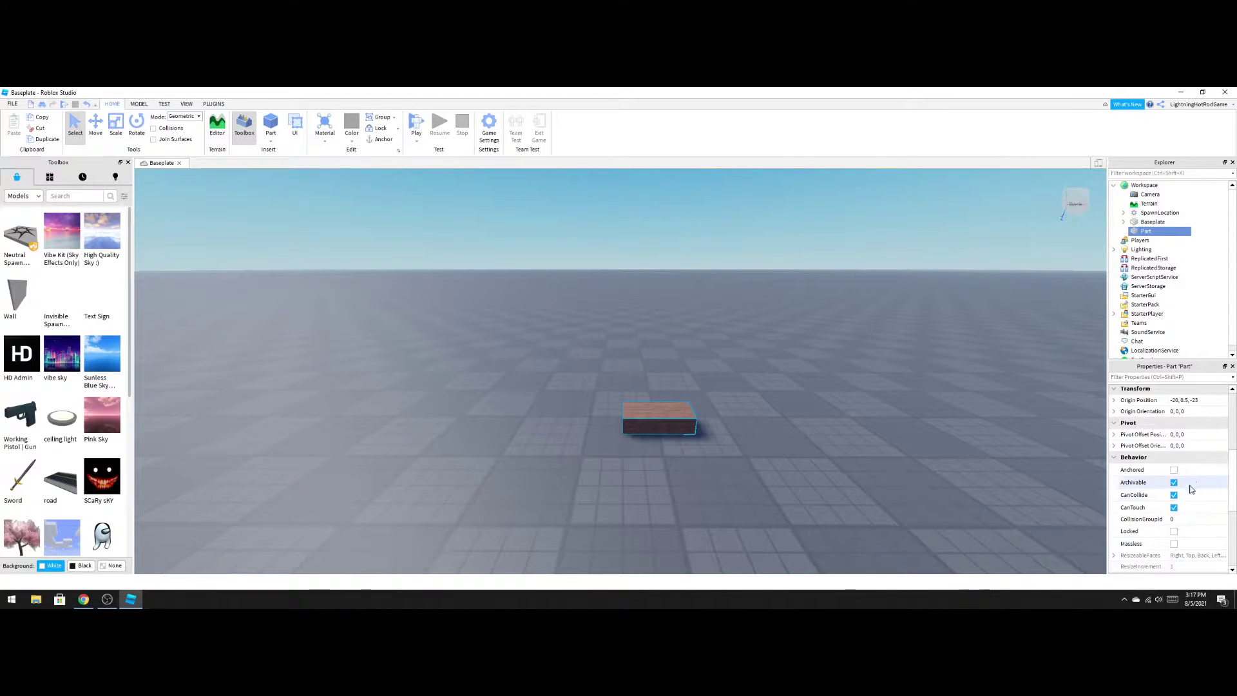
{"action": "left_click", "coordinate": [1194, 469]}
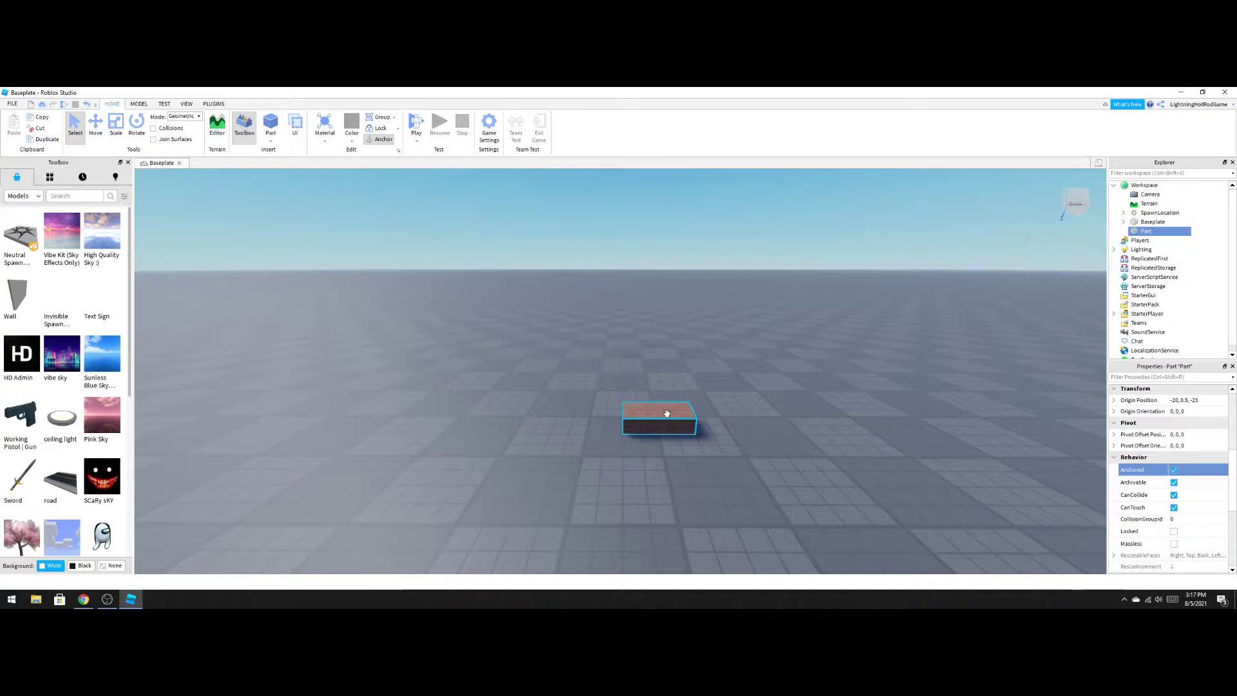
Duplicate the block end to end along its length, then duplicate the pair to form a straight row of four blocks.
{"action": "key", "text": "ctrl+d"}
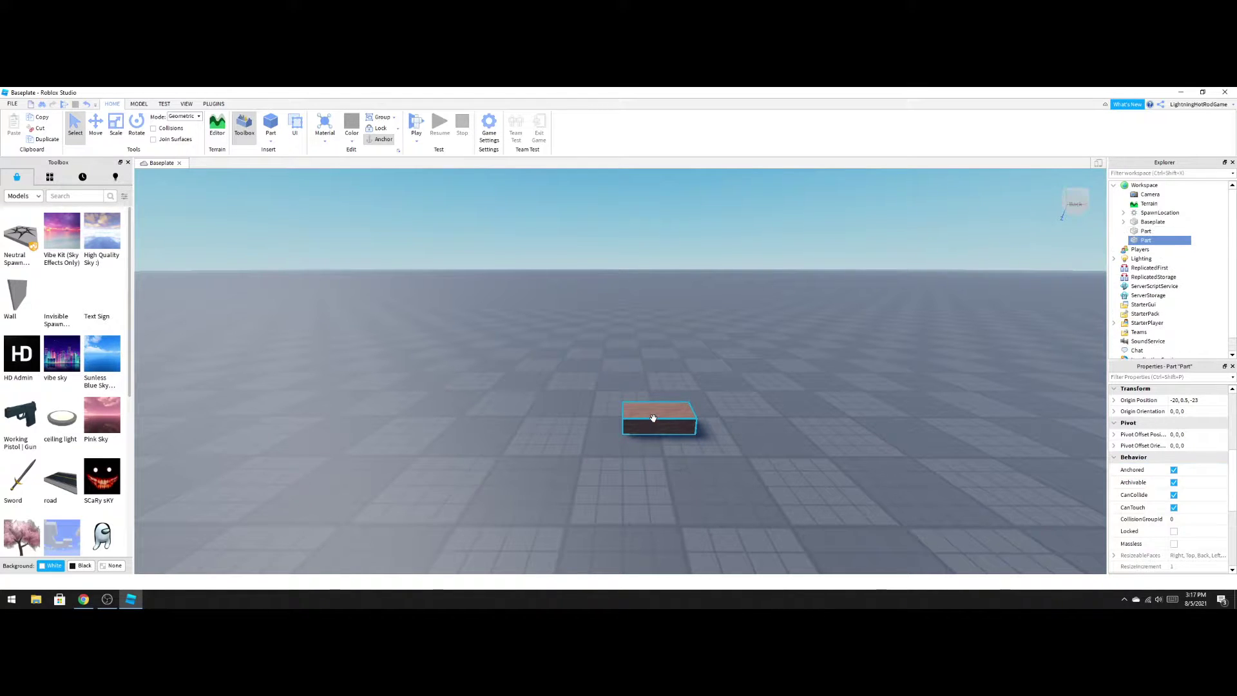
{"action": "left_click", "coordinate": [96, 124]}
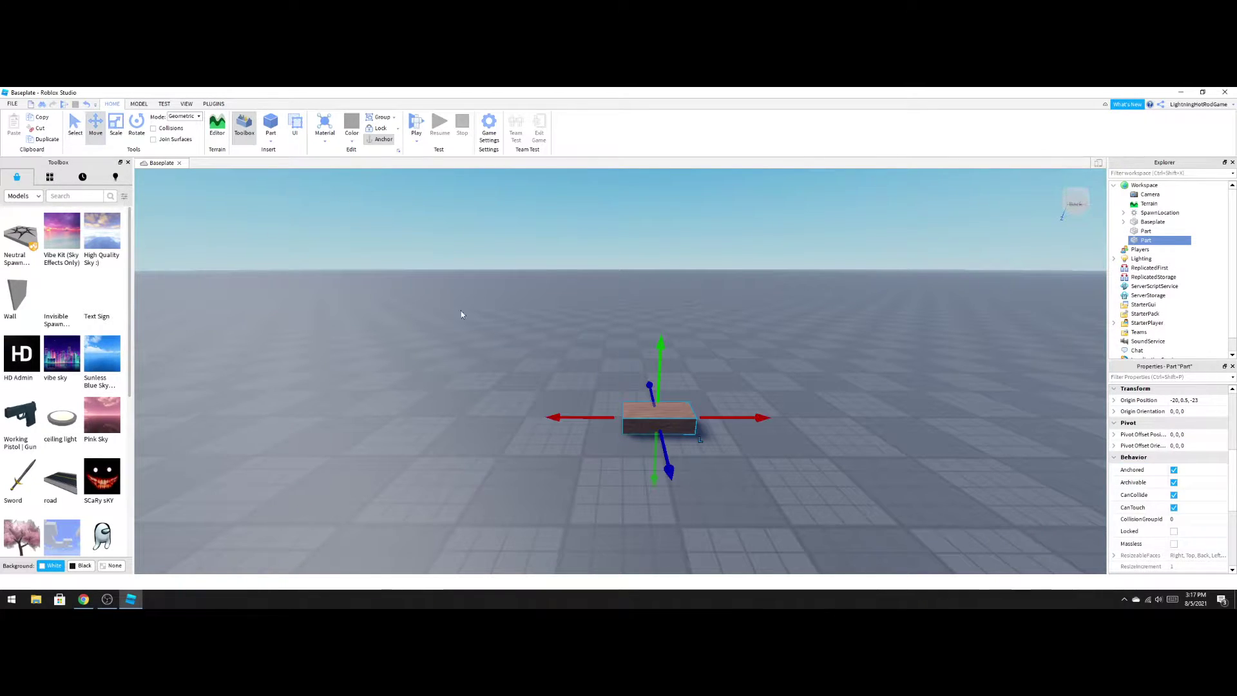
{"action": "left_click_drag", "start_coordinate": [709, 417], "coordinate": [797, 427]}
{"action": "scroll", "coordinate": [865, 488], "scroll_direction": "down", "scroll_amount": 3}
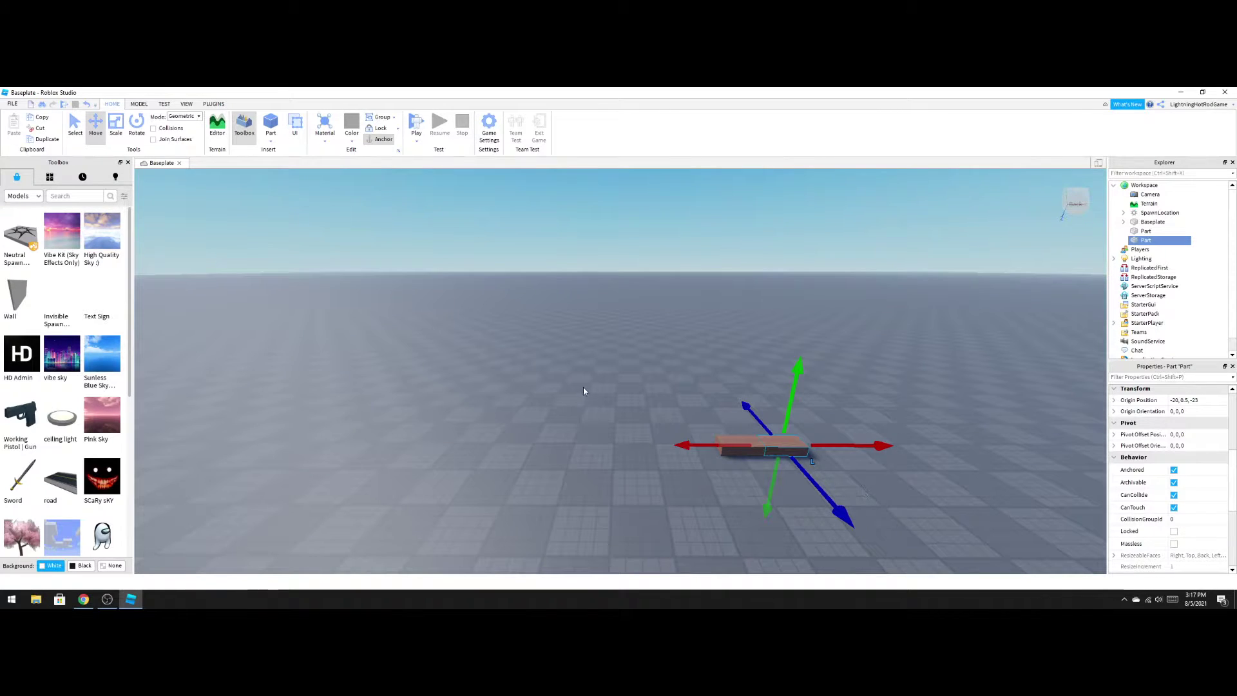
{"action": "left_click_drag", "start_coordinate": [663, 401], "coordinate": [1000, 480]}
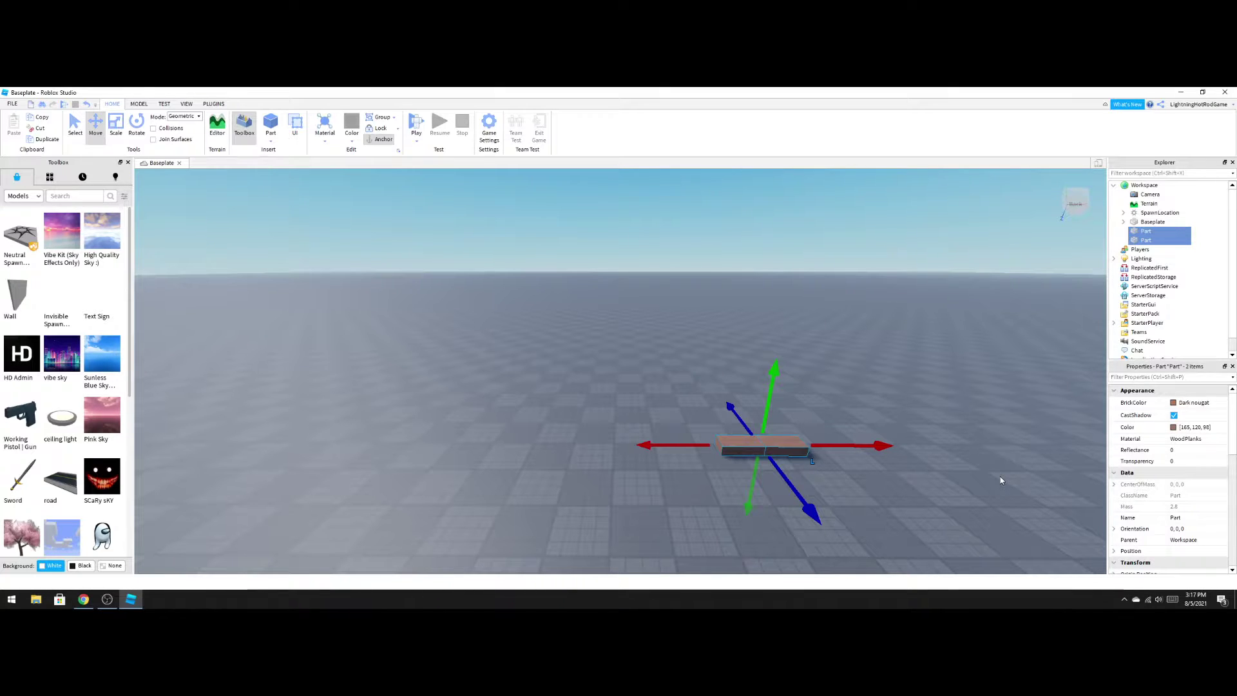
{"action": "key", "text": "ctrl+d"}
{"action": "left_click_drag", "start_coordinate": [707, 449], "coordinate": [622, 471]}
Duplicate the four-block row, rotate the copy 90°, and place it at one end of the row to form an L.
{"action": "left_click_drag", "start_coordinate": [606, 373], "coordinate": [848, 490]}
{"action": "key", "text": "ctrl+d"}
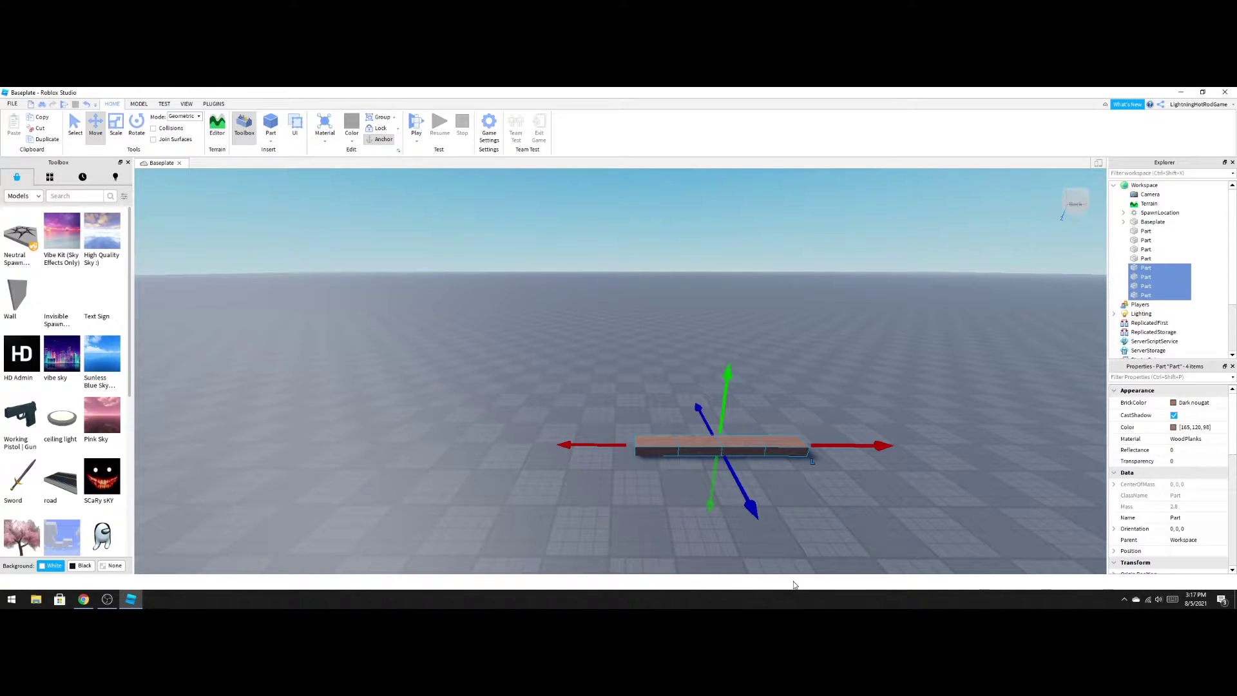
{"action": "left_click_drag", "start_coordinate": [697, 410], "coordinate": [700, 401]}
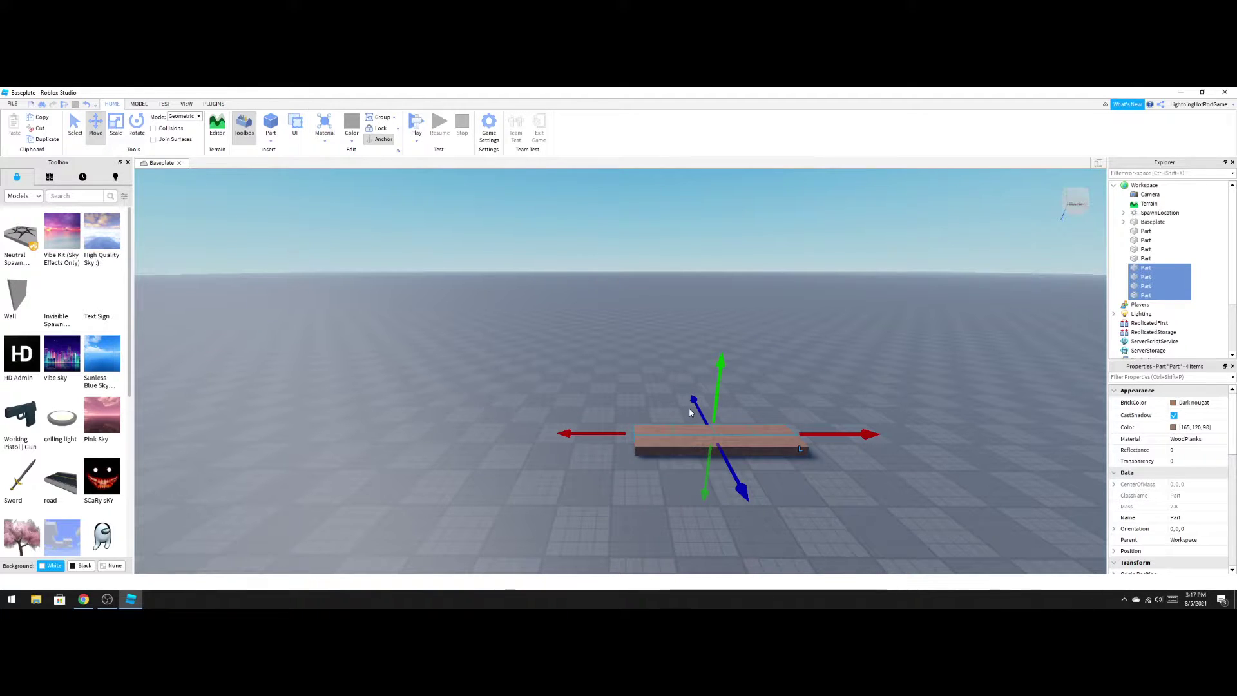
{"action": "key", "text": "ctrl+r"}
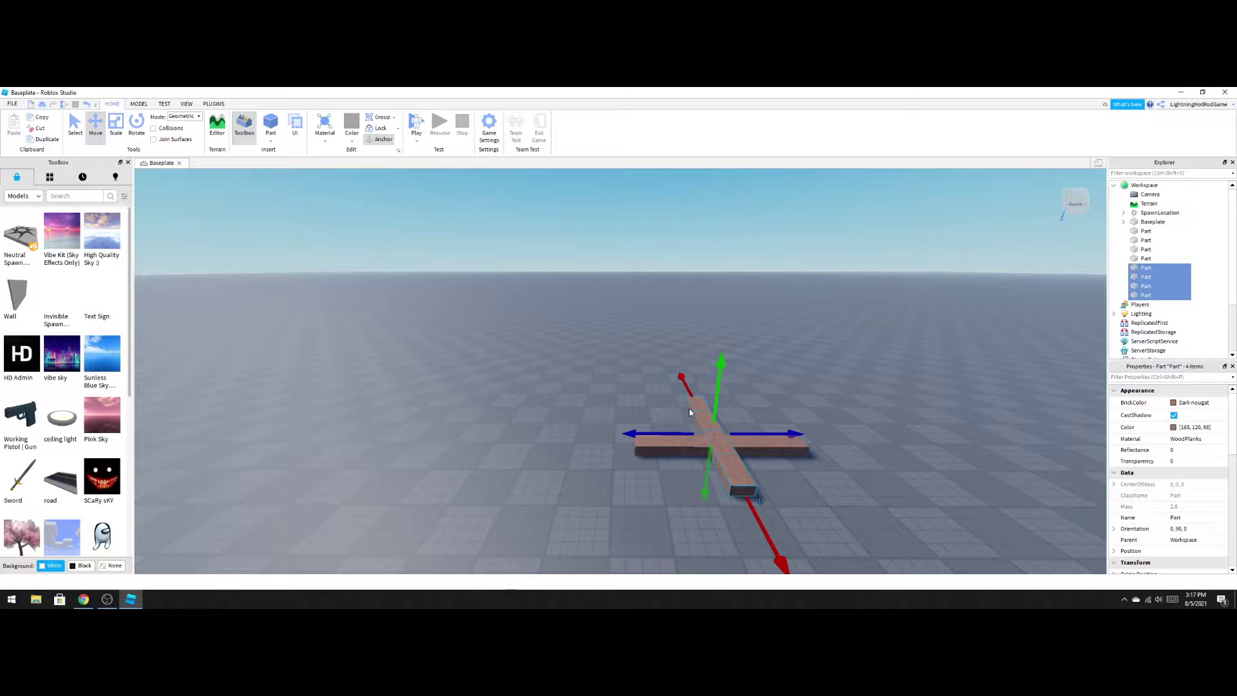
{"action": "left_click_drag", "start_coordinate": [691, 386], "coordinate": [605, 413]}
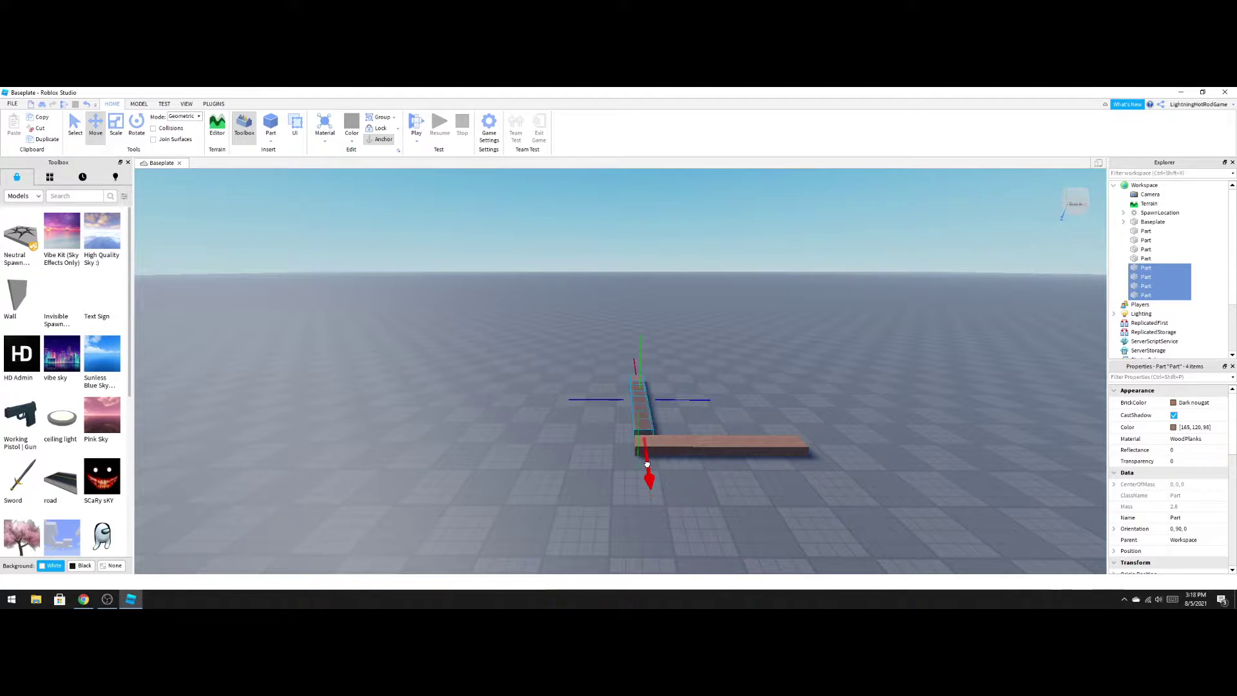
Select all eight wooden blocks that make up the L shape.
{"action": "key", "text": "a"}
{"action": "right_click_drag", "start_coordinate": [866, 501], "coordinate": [865, 501]}
{"action": "key", "text": "w"}
{"action": "key", "text": "s"}
{"action": "left_click", "coordinate": [580, 338]}
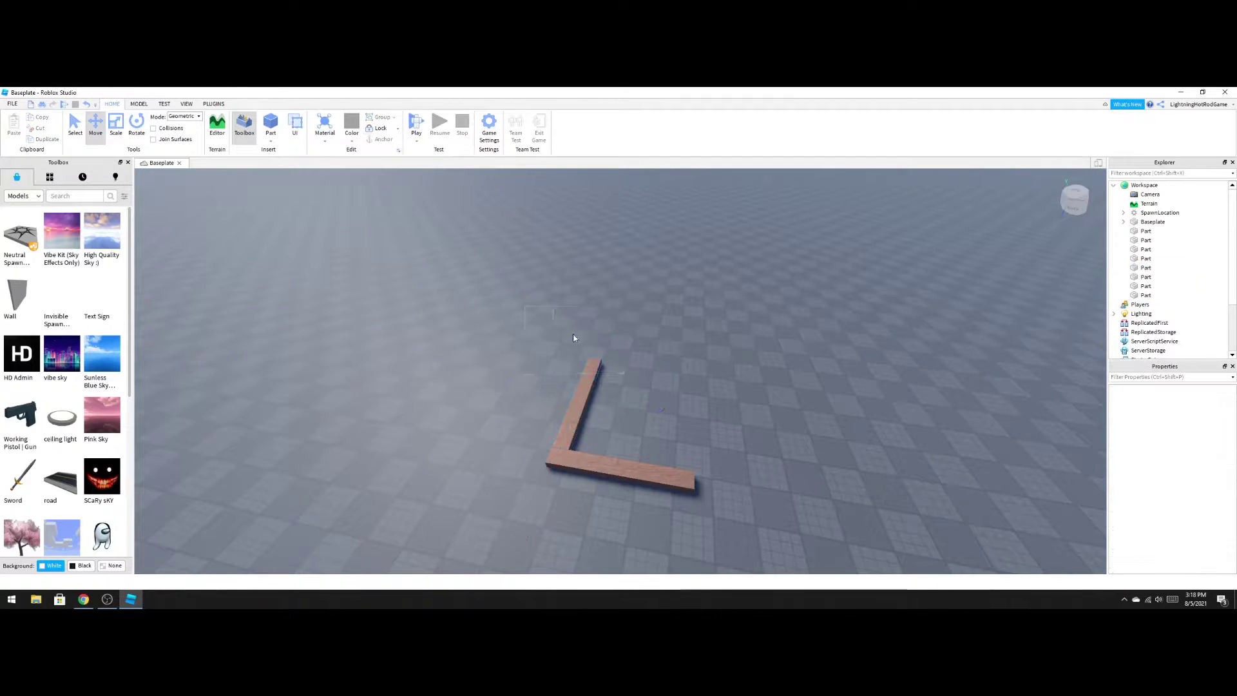
{"action": "key", "text": "ctrl+a"}
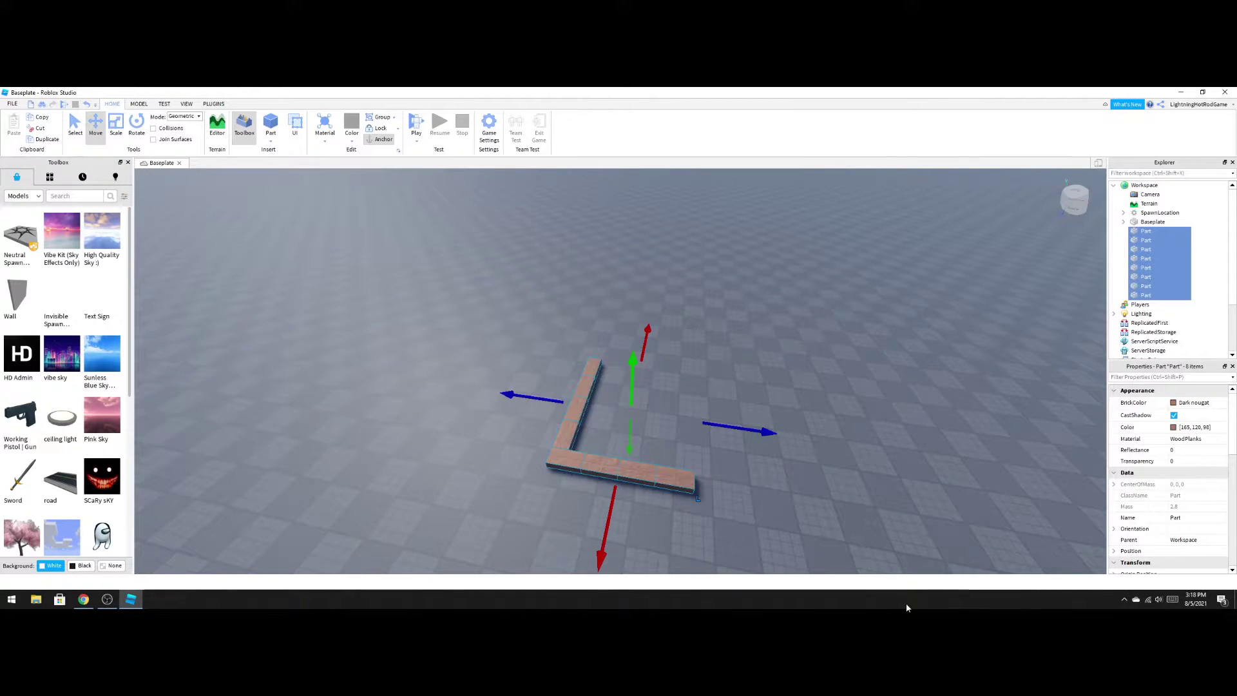
Rotate the L-shaped set of blocks through a full turn in four 90° increments.
{"action": "key", "text": "ctrl+r"}
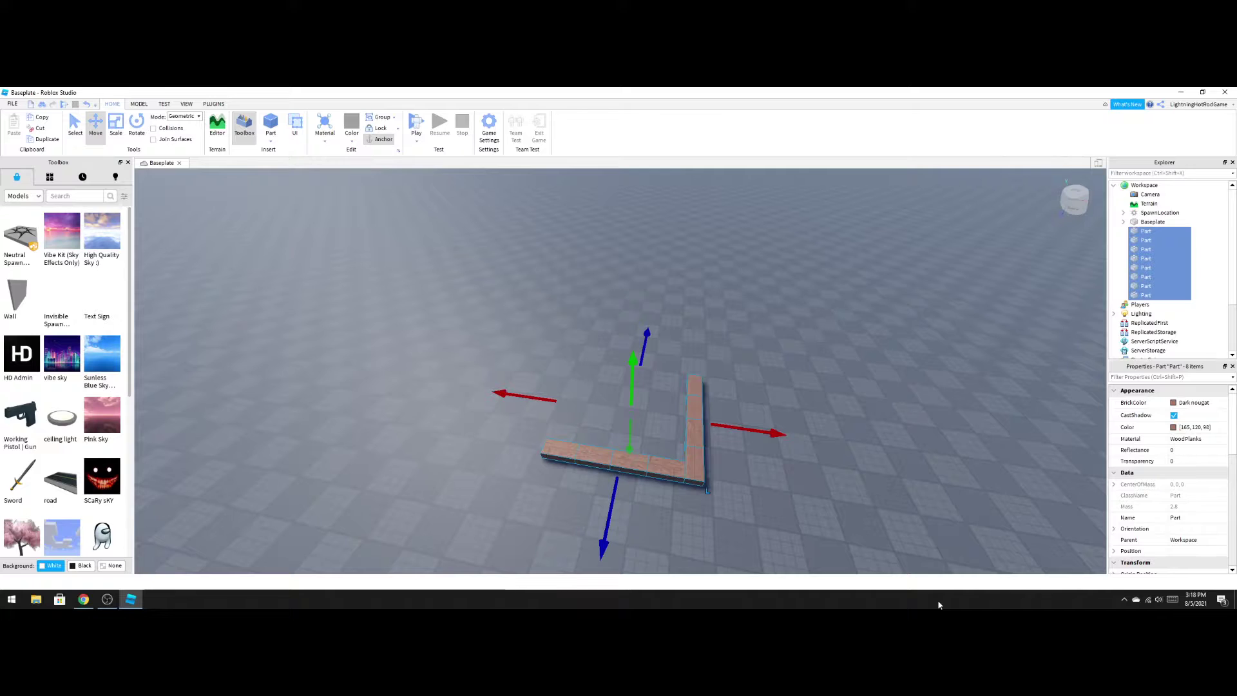
{"action": "key", "text": "ctrl+r"}
{"action": "key", "text": "ctrl+r"}
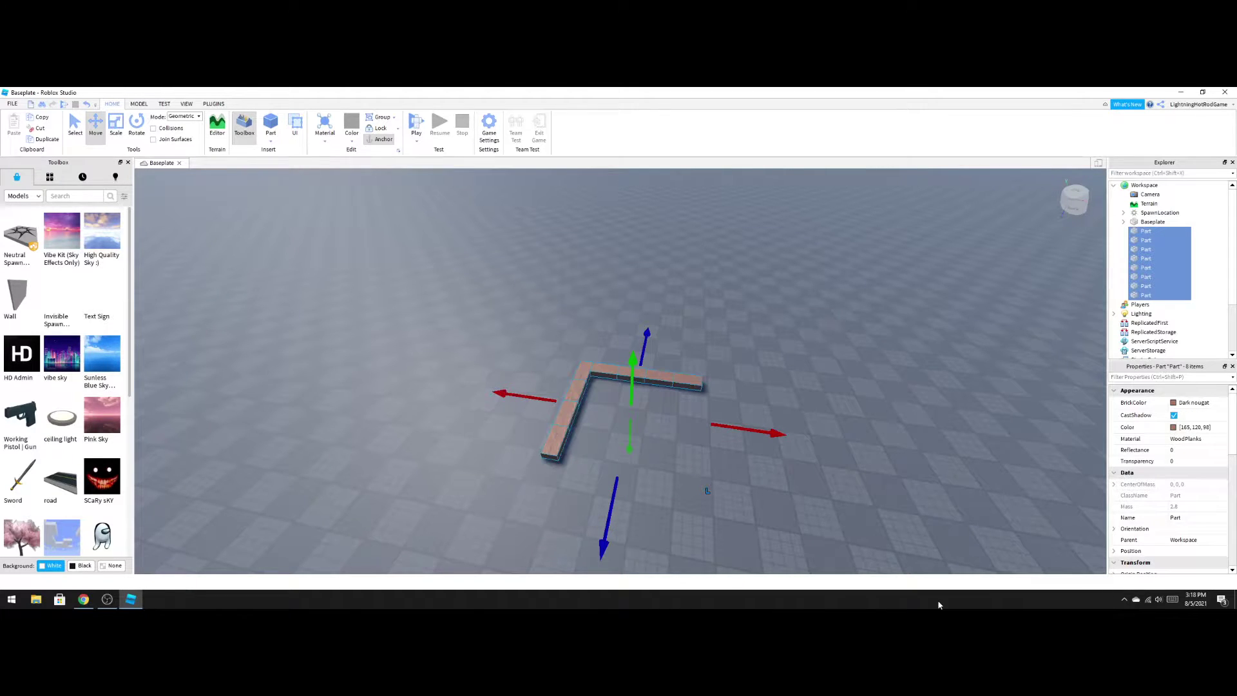
{"action": "key", "text": "ctrl+r"}
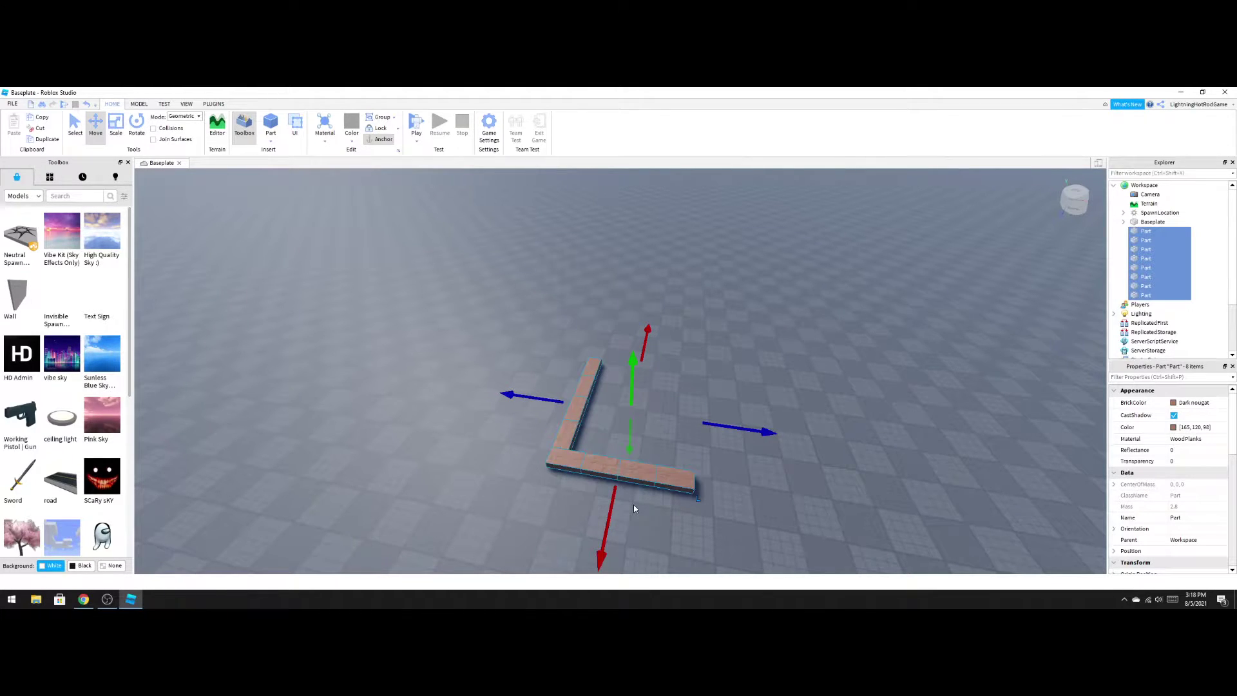
Duplicate the L shape, rotate the copy 90°, and align it with the first one to form a wide U.
{"action": "key", "text": "ctrl+d"}
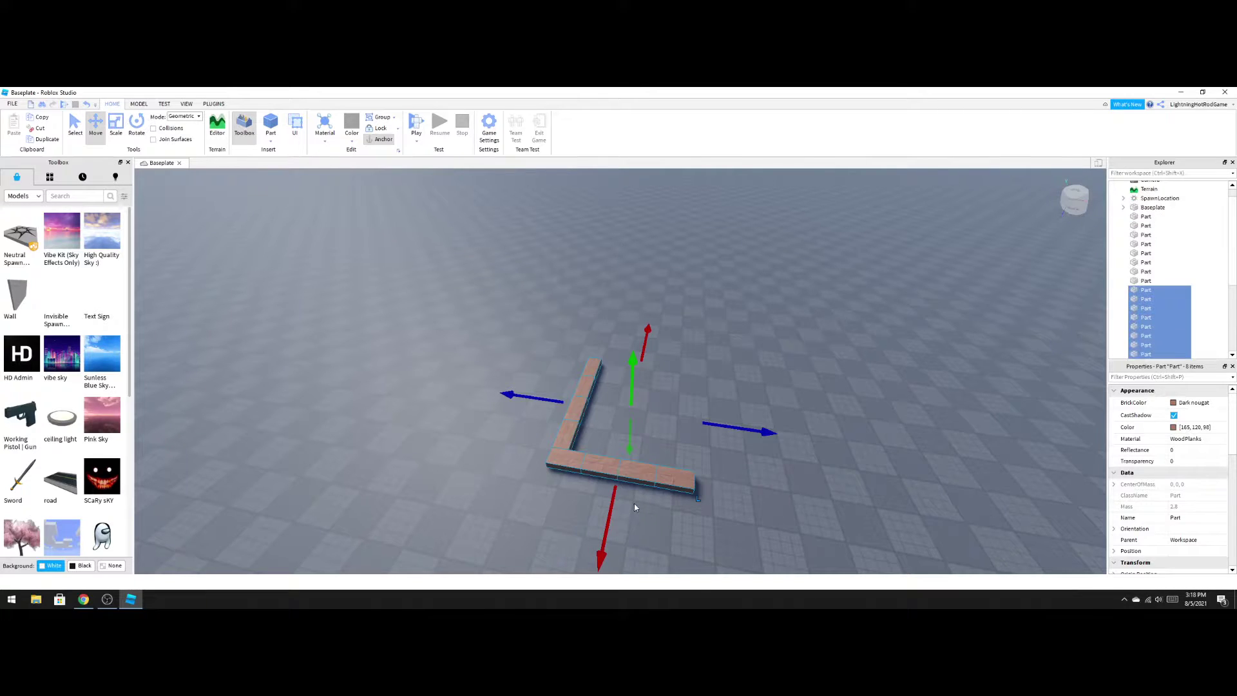
{"action": "left_click_drag", "start_coordinate": [738, 429], "coordinate": [891, 437]}
{"action": "key", "text": "ctrl+r"}
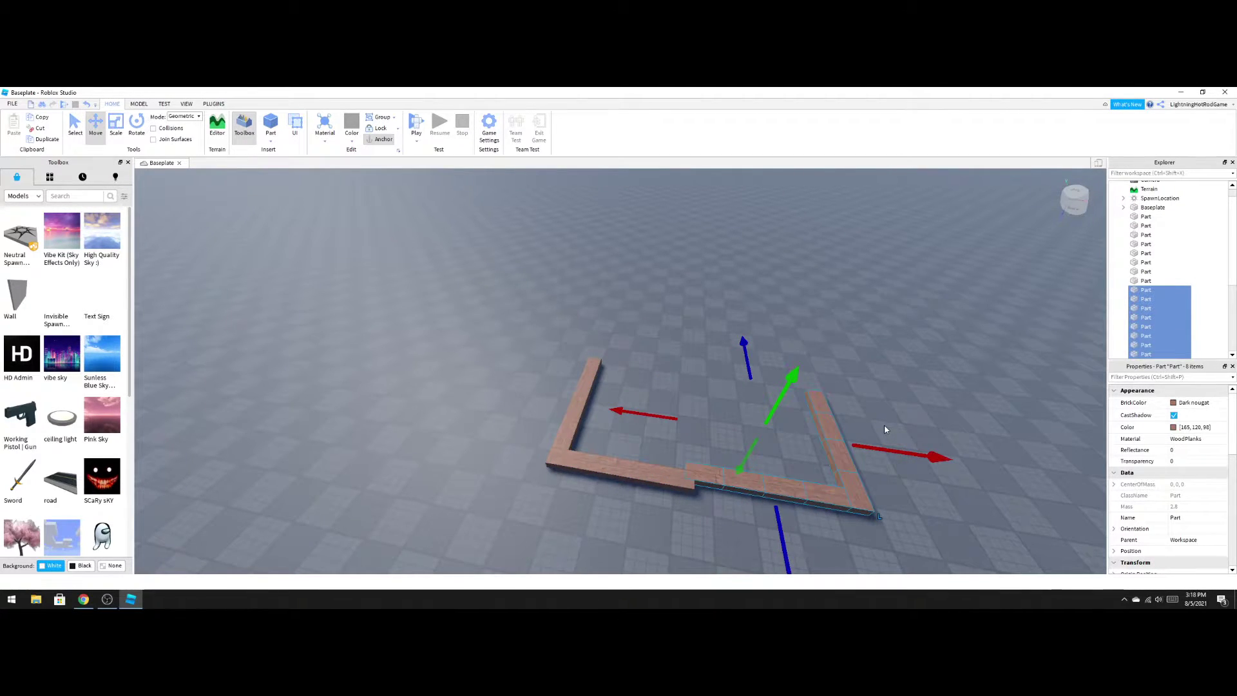
{"action": "left_click_drag", "start_coordinate": [758, 363], "coordinate": [756, 358]}
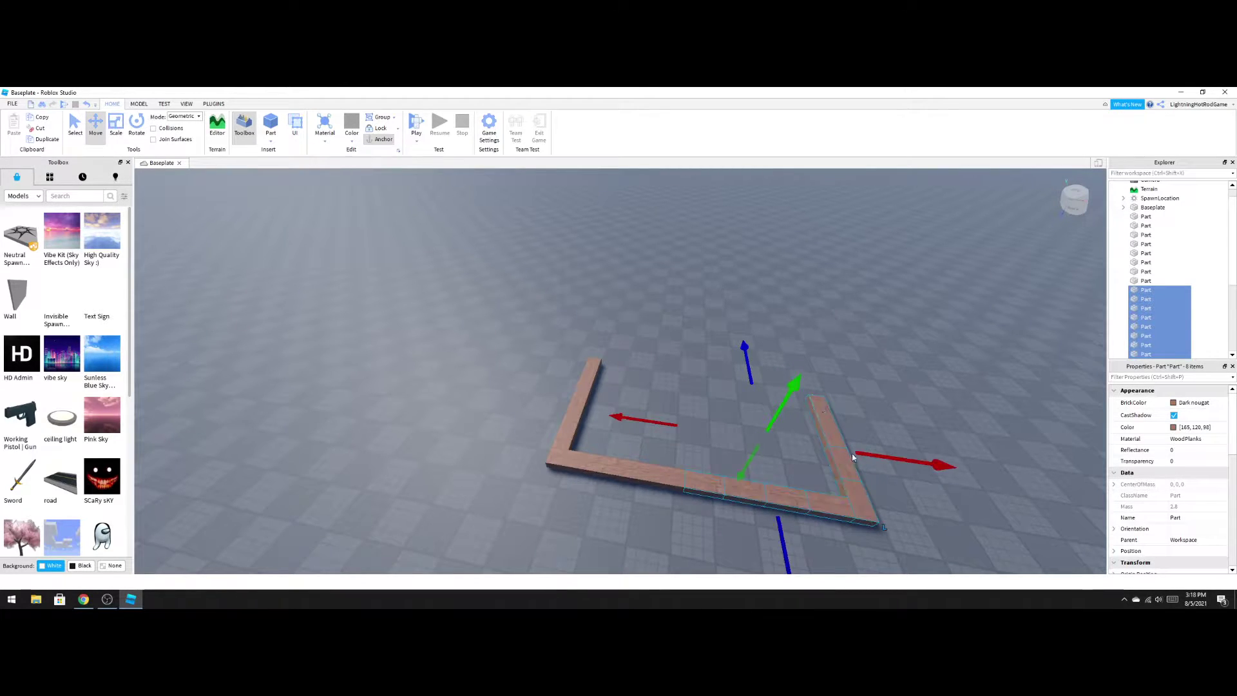
{"action": "left_click_drag", "start_coordinate": [882, 459], "coordinate": [885, 458]}
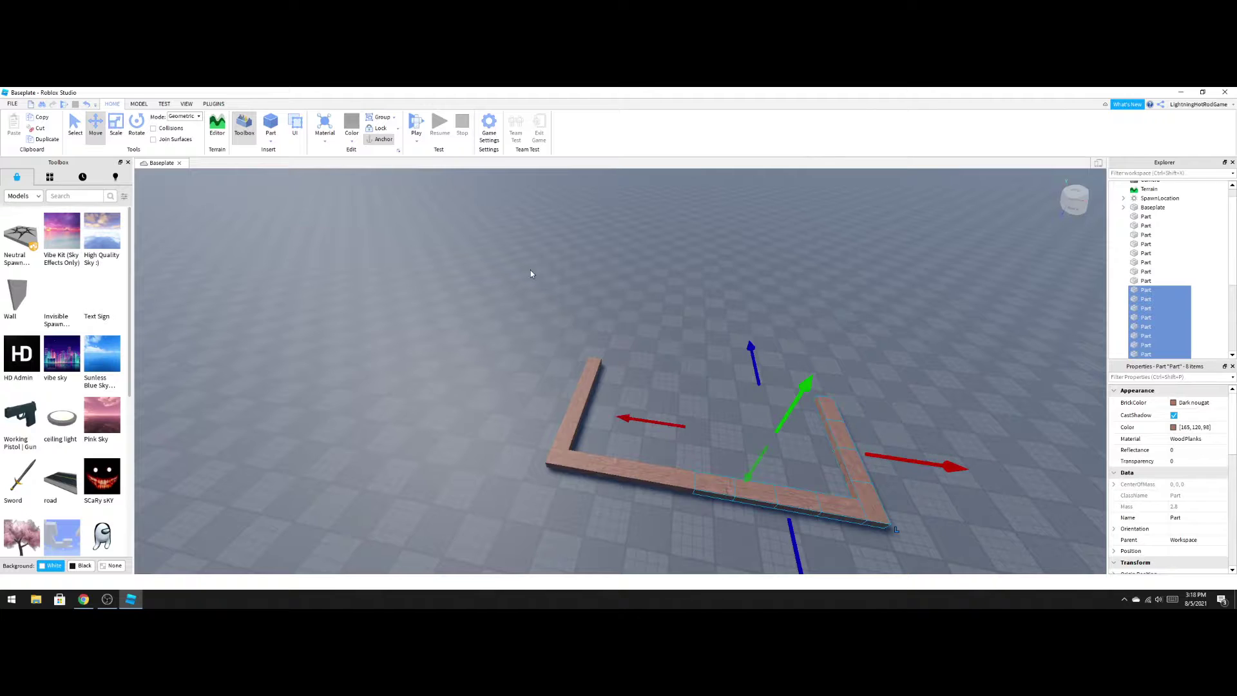
Duplicate all 16 blocks of the U shape, rotate the copy 180°, and move it back to close a rectangular frame.
{"action": "left_click_drag", "start_coordinate": [531, 271], "coordinate": [1114, 607]}
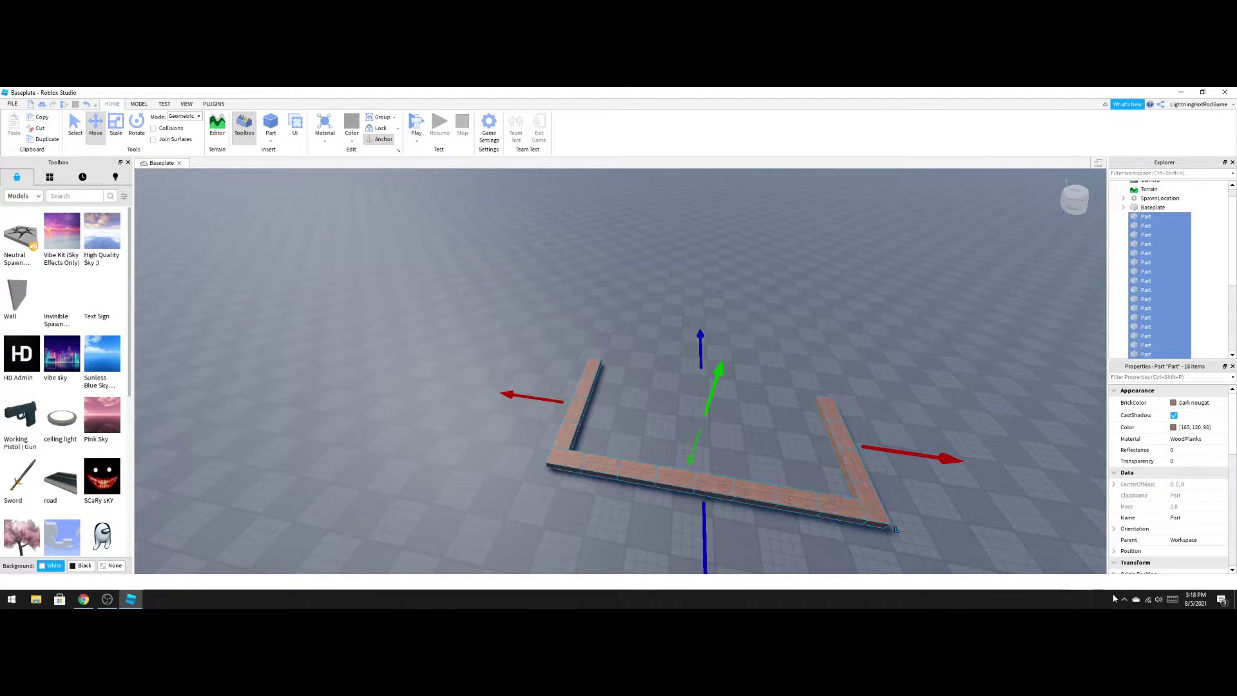
{"action": "key", "text": "ctrl+d"}
{"action": "key", "text": "ctrl+r"}
{"action": "key", "text": "ctrl+r"}
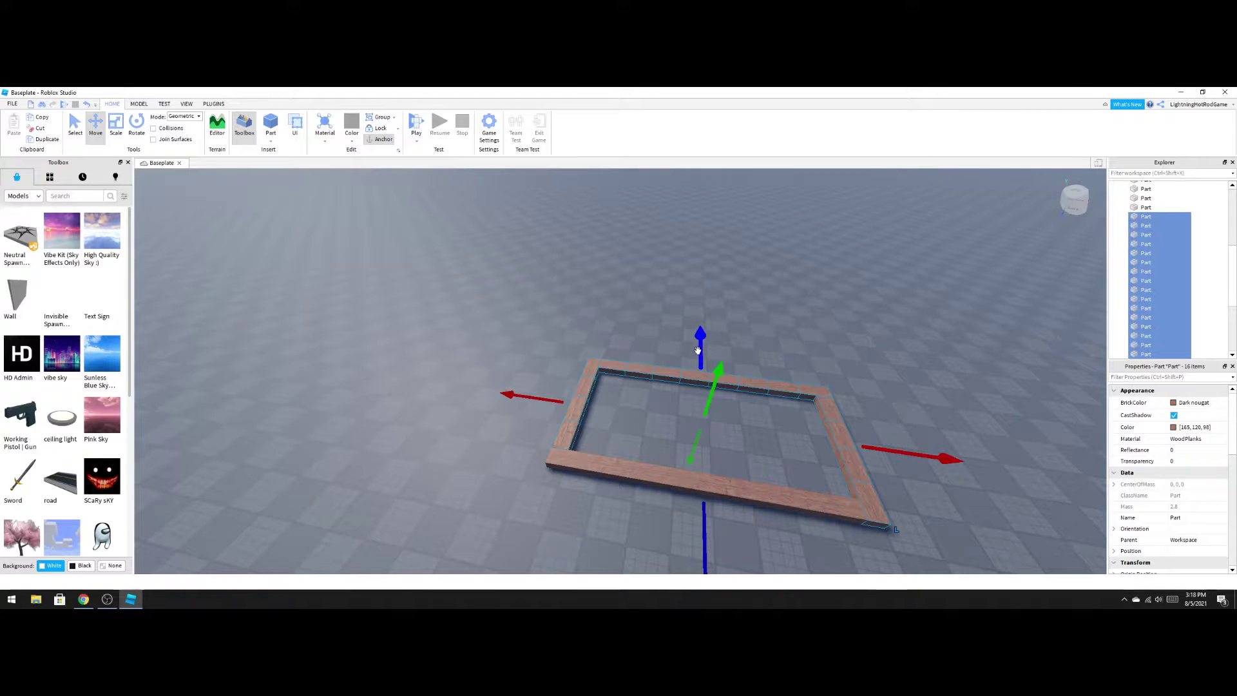
{"action": "left_click_drag", "start_coordinate": [700, 344], "coordinate": [734, 288]}
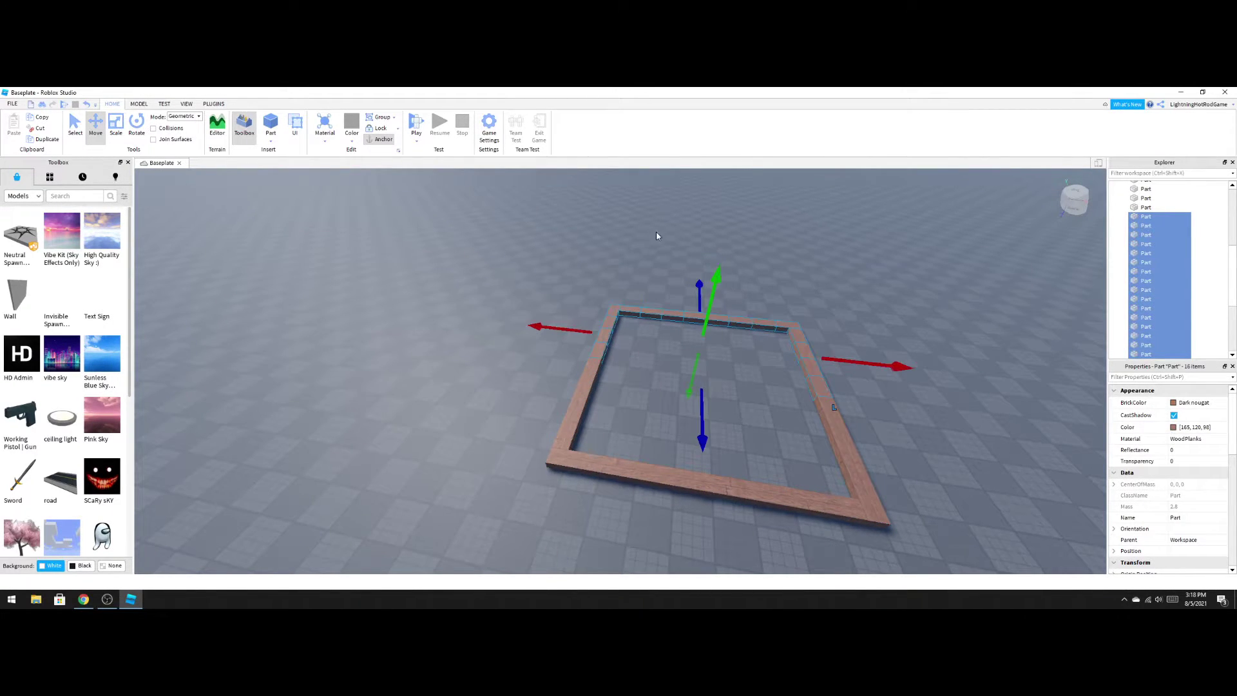
{"action": "left_click", "coordinate": [563, 216]}
{"action": "right_click_drag", "start_coordinate": [561, 217], "coordinate": [556, 220]}
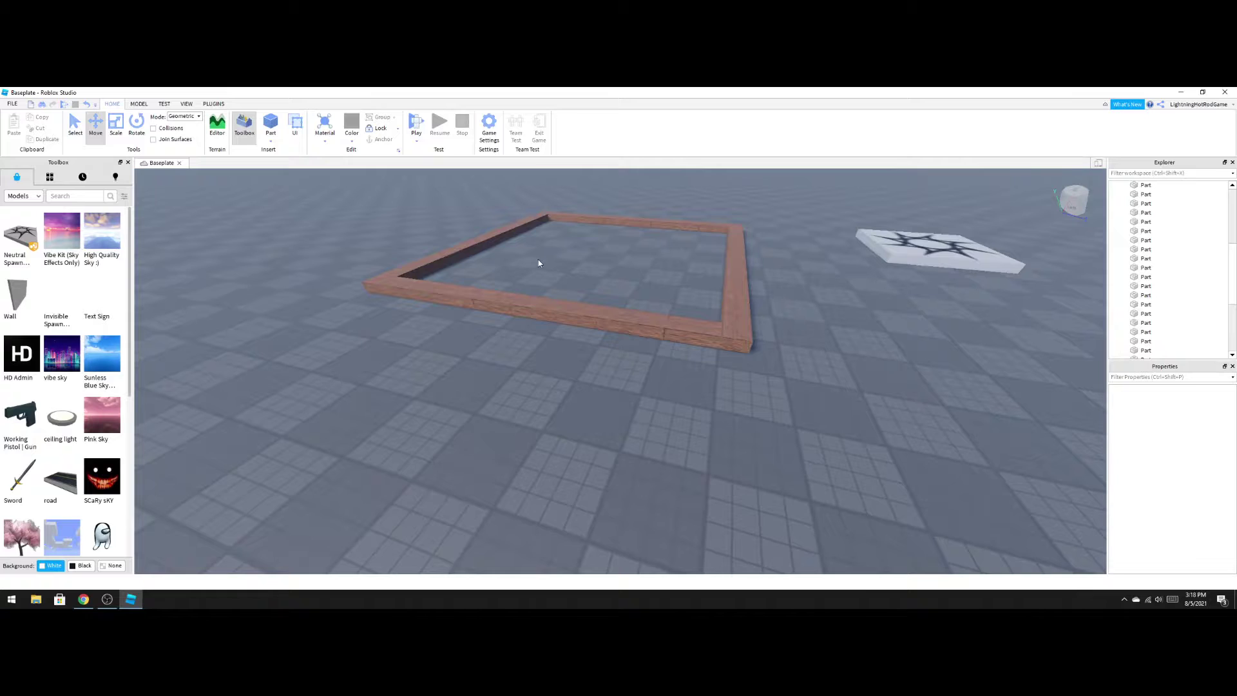
Open a gap in the front side of the frame by shortening one middle block, and deleting it and the block beside it.
{"action": "left_click", "coordinate": [508, 310]}
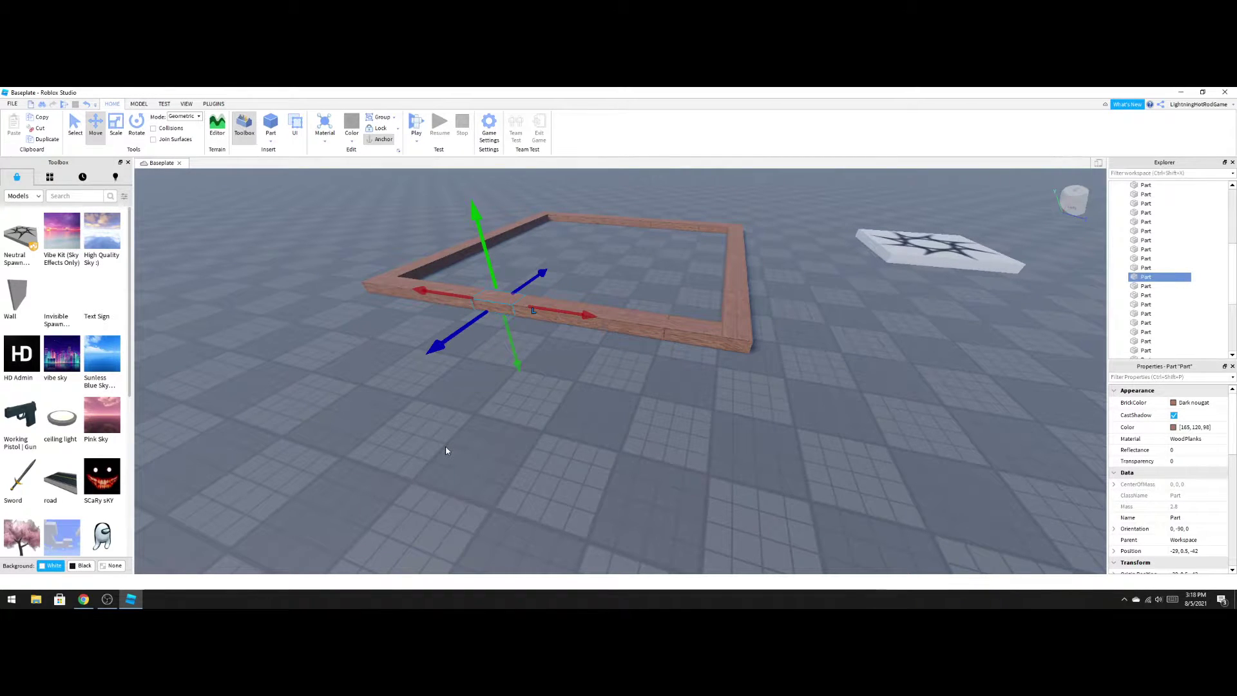
{"action": "key", "text": "e"}
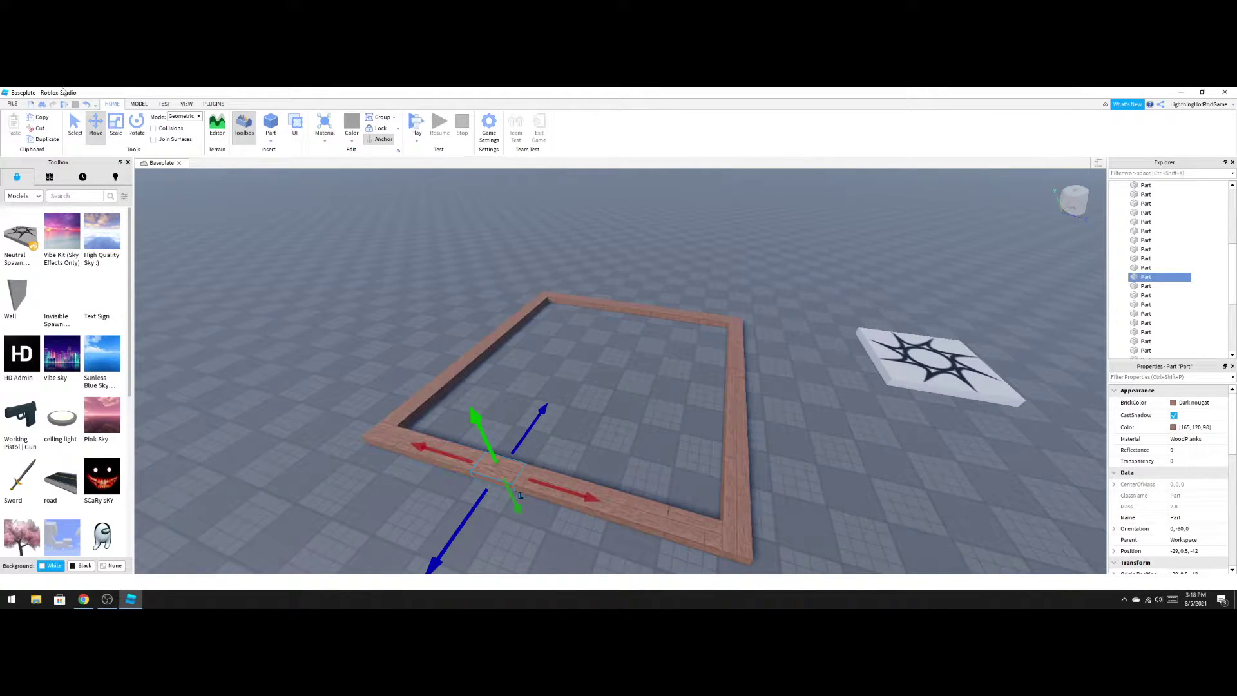
{"action": "left_click", "coordinate": [116, 123]}
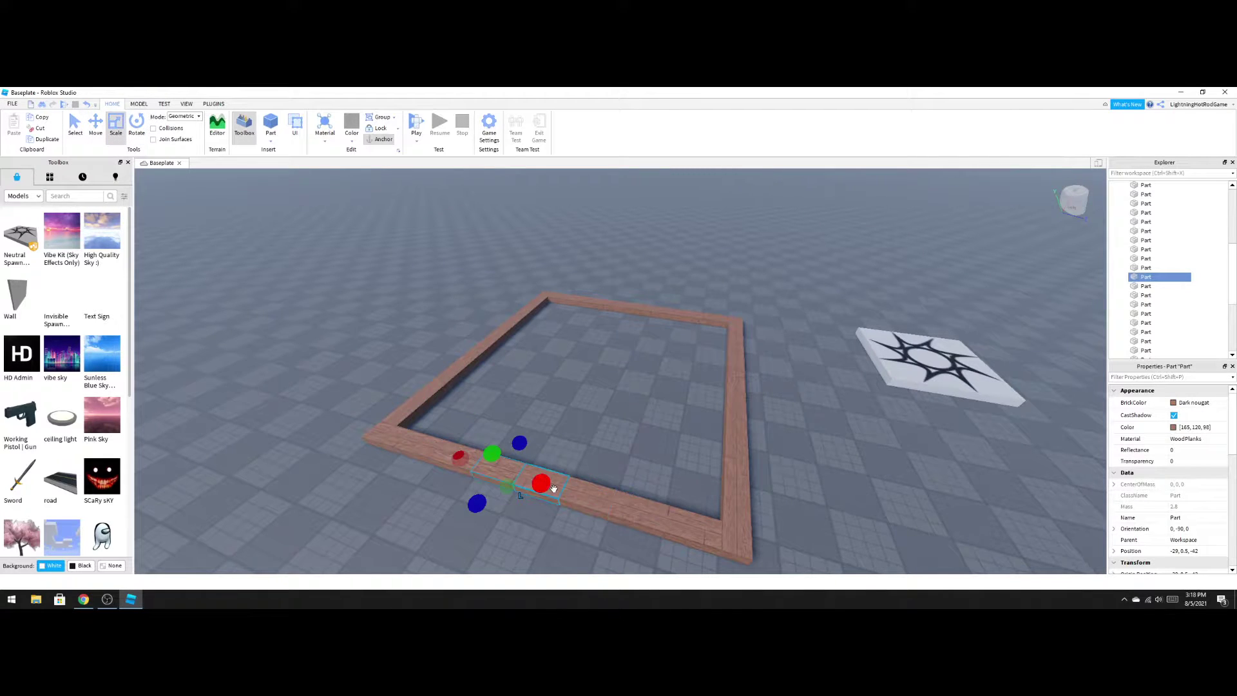
{"action": "left_click_drag", "start_coordinate": [544, 488], "coordinate": [504, 481]}
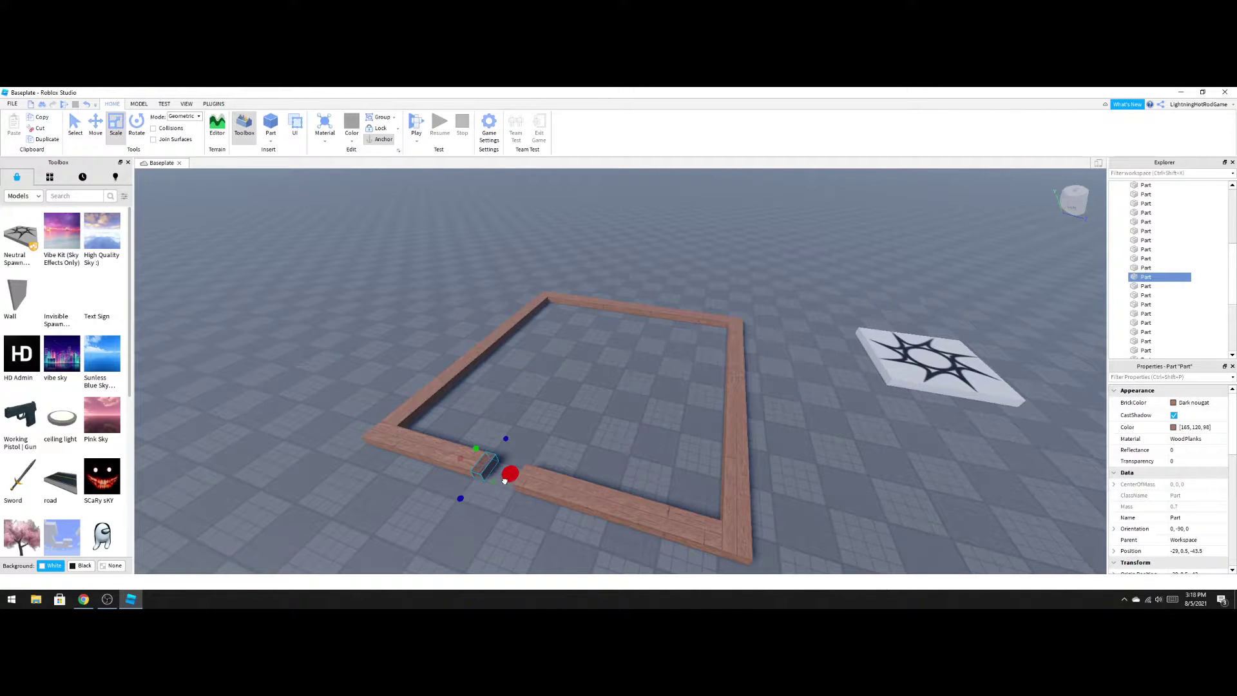
{"action": "left_click", "coordinate": [543, 492]}
{"action": "left_click_drag", "start_coordinate": [499, 474], "coordinate": [582, 493]}
{"action": "key", "text": "Delete"}
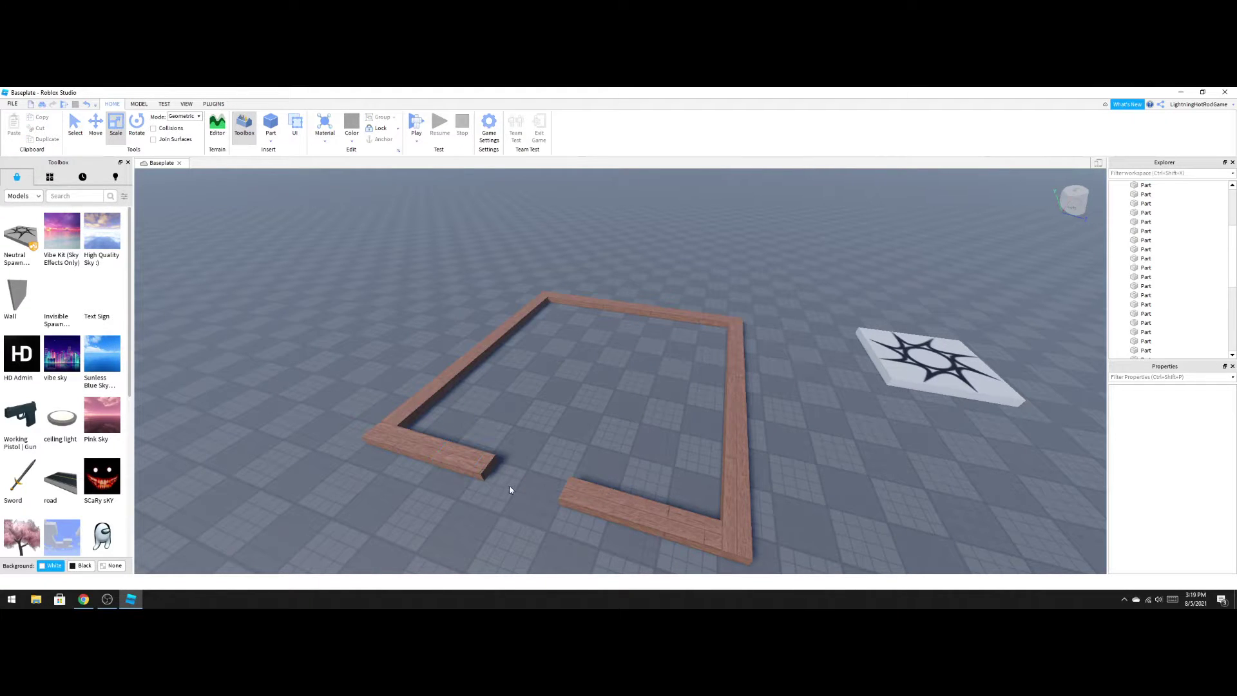
{"action": "left_click", "coordinate": [489, 464]}
{"action": "key", "text": "Delete"}
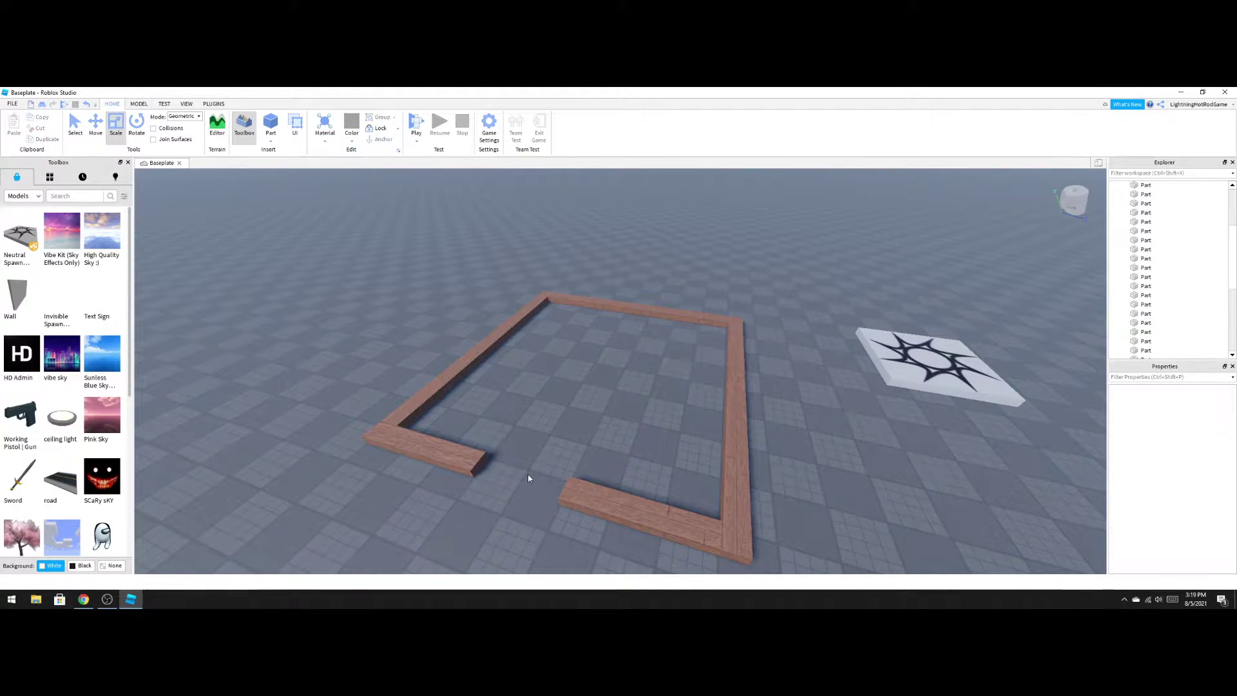
Select the three front blocks between the gap and the far corner, duplicate them, and stack the copy directly on top.
{"action": "scroll", "coordinate": [528, 472], "scroll_direction": "down", "scroll_amount": 2}
{"action": "right_click_drag", "start_coordinate": [528, 472], "coordinate": [479, 468]}
{"action": "key", "text": "w"}
{"action": "left_click", "coordinate": [485, 399]}
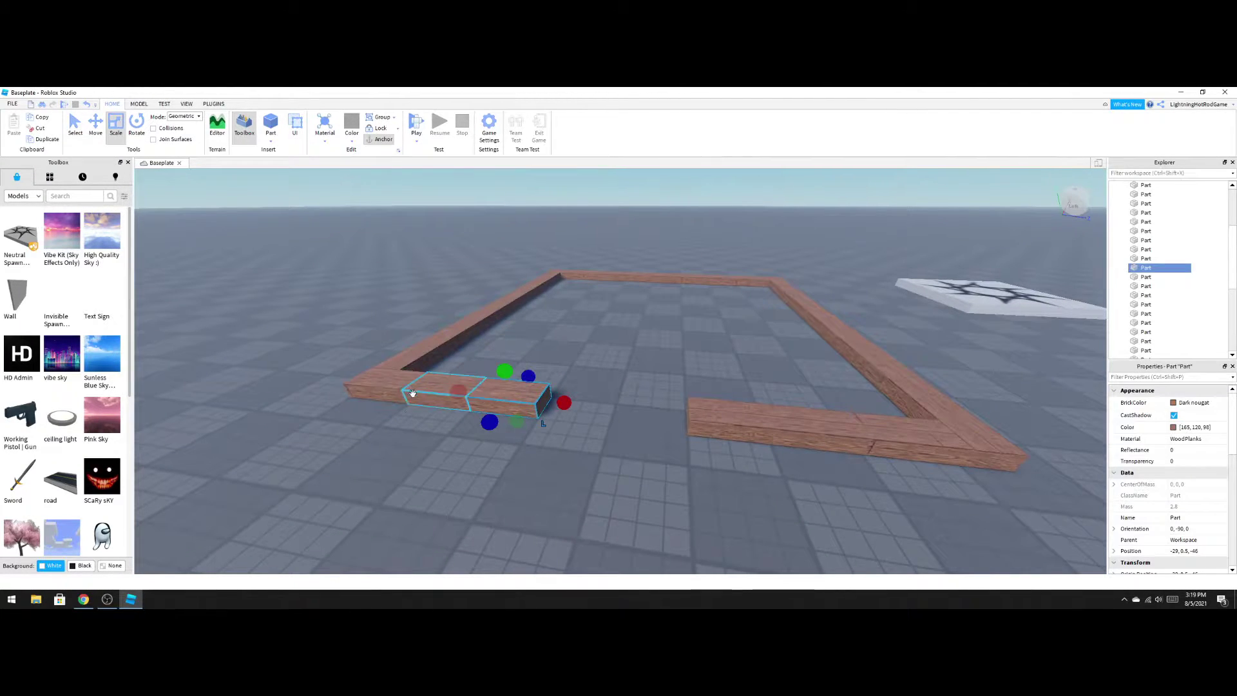
{"action": "left_click", "coordinate": [569, 453]}
{"action": "left_click", "coordinate": [488, 401]}
{"action": "left_click", "coordinate": [433, 389], "text": "ctrl"}
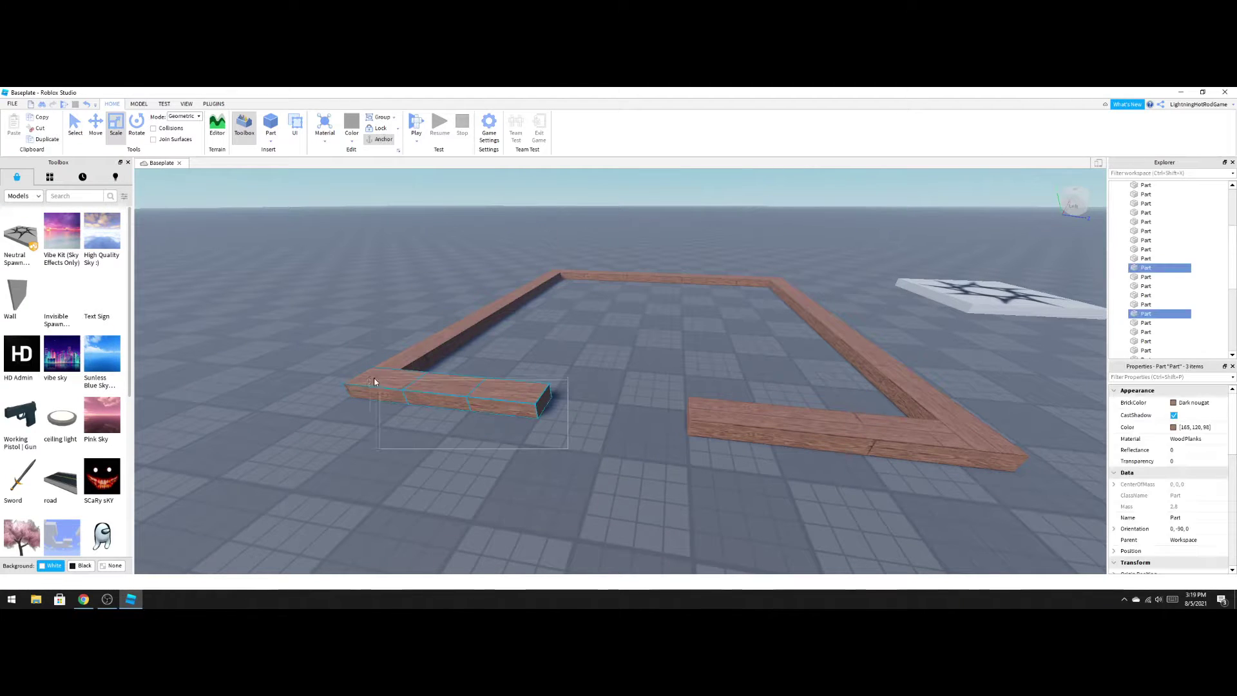
{"action": "left_click", "coordinate": [368, 381], "text": "ctrl"}
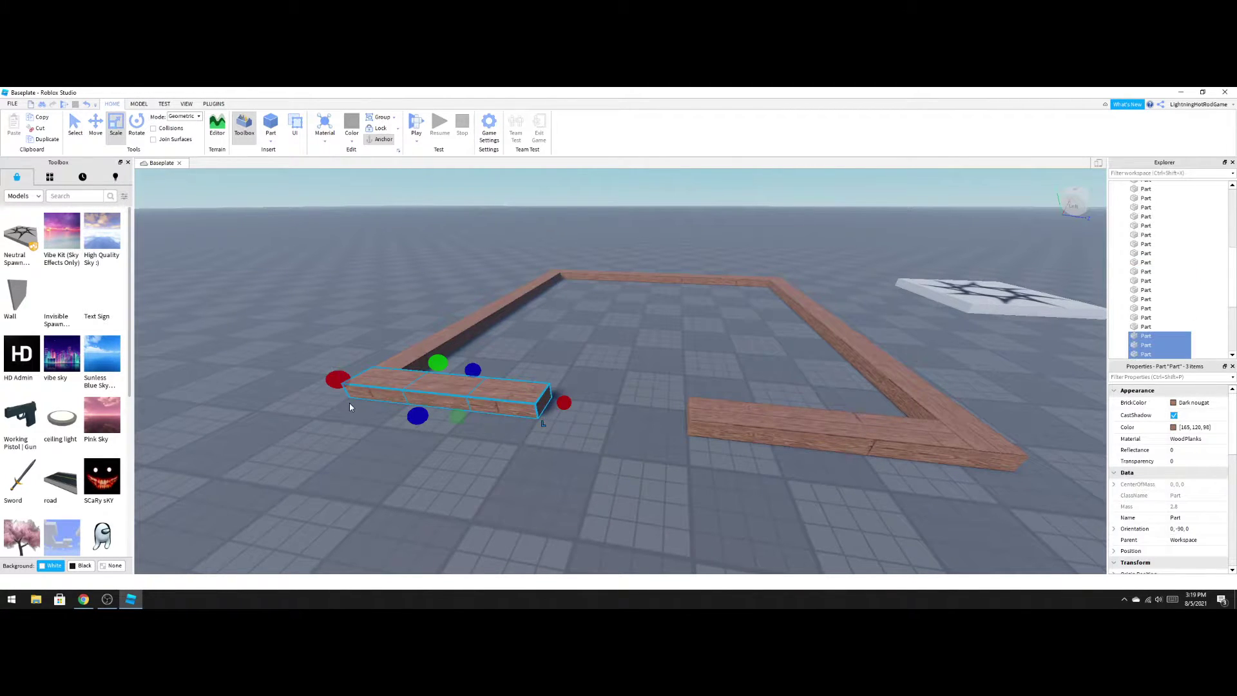
{"action": "left_click", "coordinate": [95, 124]}
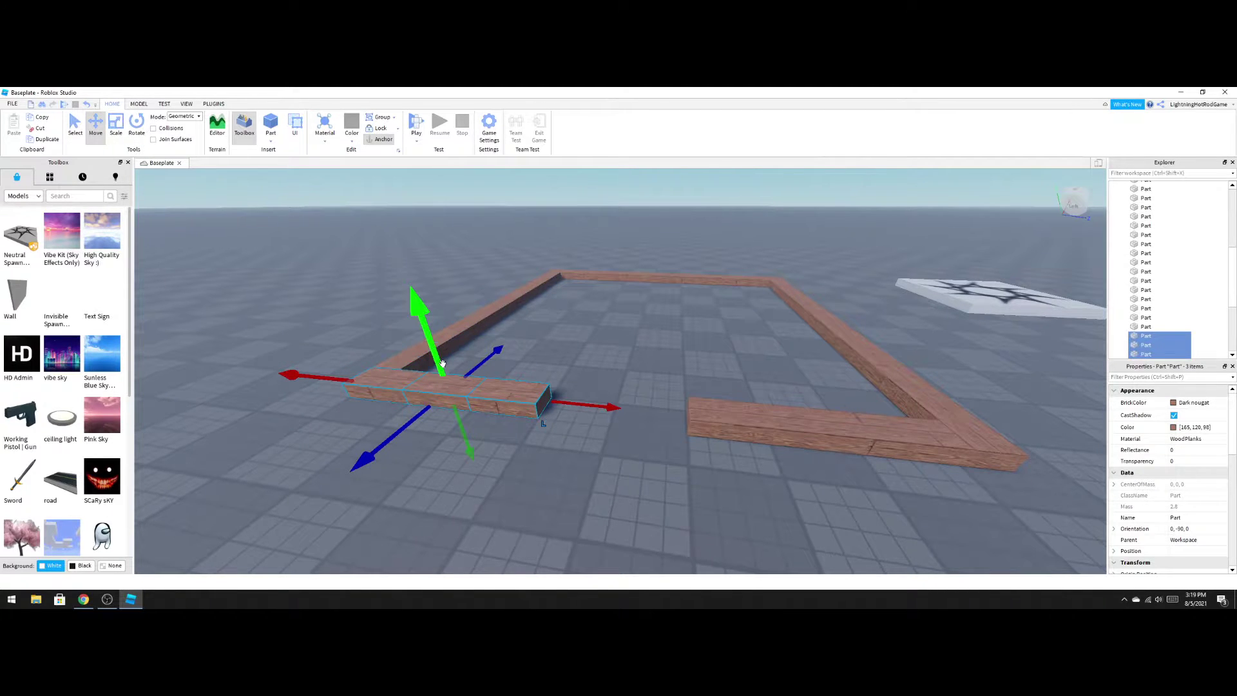
{"action": "left_click_drag", "start_coordinate": [441, 365], "coordinate": [434, 349]}
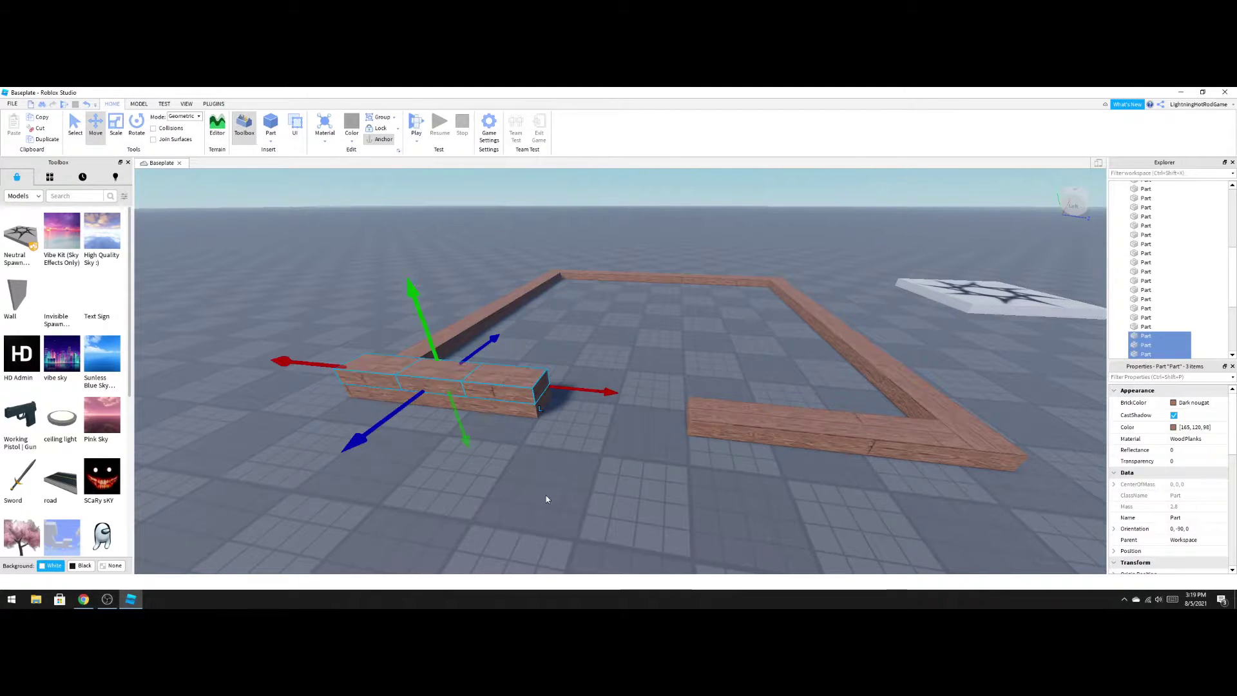
Duplicate the stacked rows twice, raising each copy onto the previous ones, to build the wall section eight rows high.
{"action": "left_click_drag", "start_coordinate": [584, 473], "coordinate": [346, 365]}
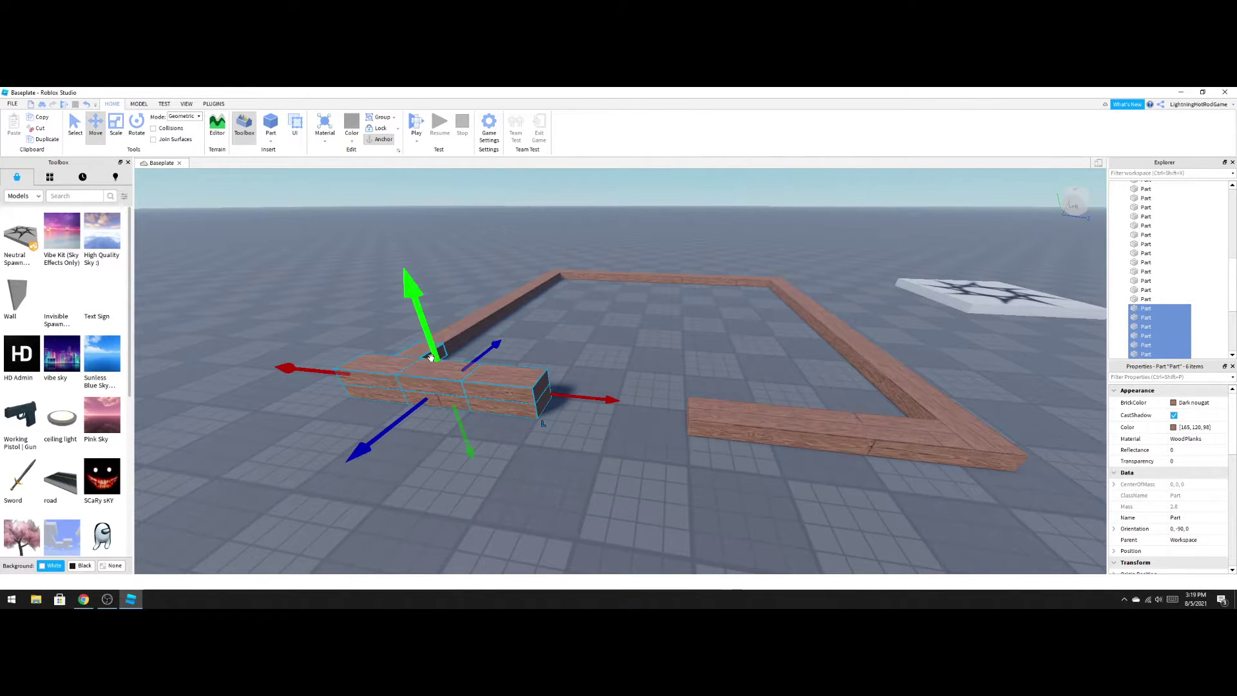
{"action": "left_click_drag", "start_coordinate": [425, 318], "coordinate": [454, 277]}
{"action": "left_click_drag", "start_coordinate": [669, 484], "coordinate": [350, 339]}
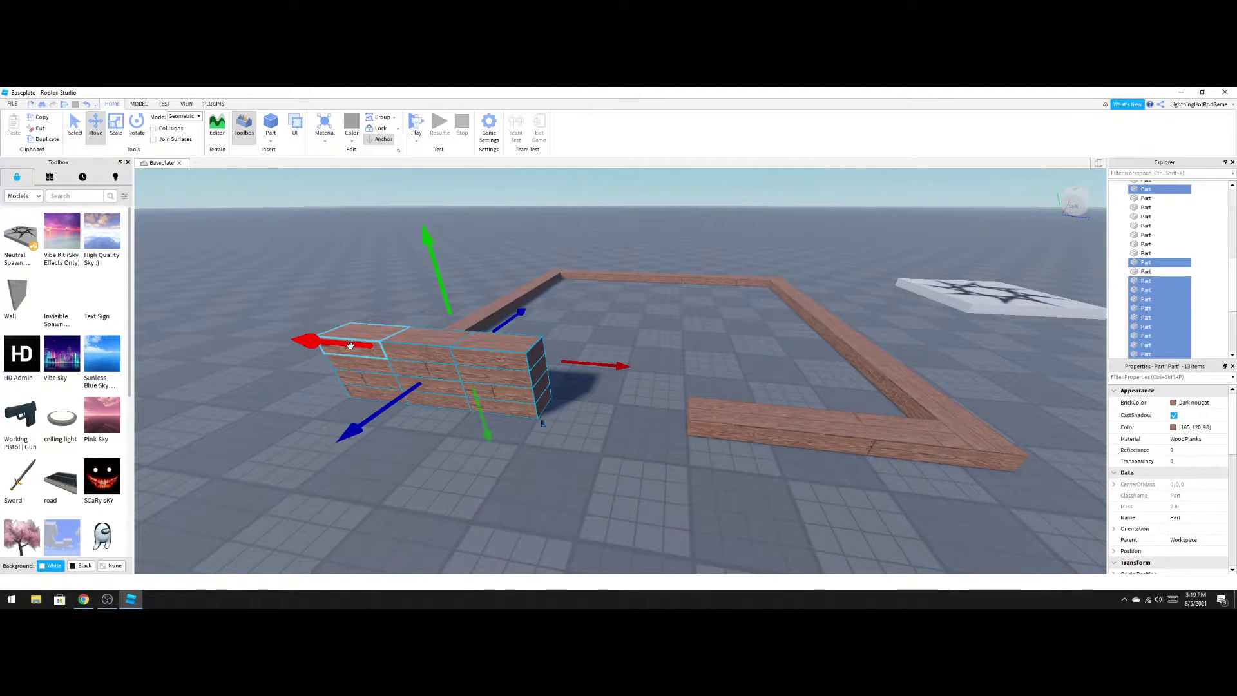
{"action": "key", "text": "ctrl+d"}
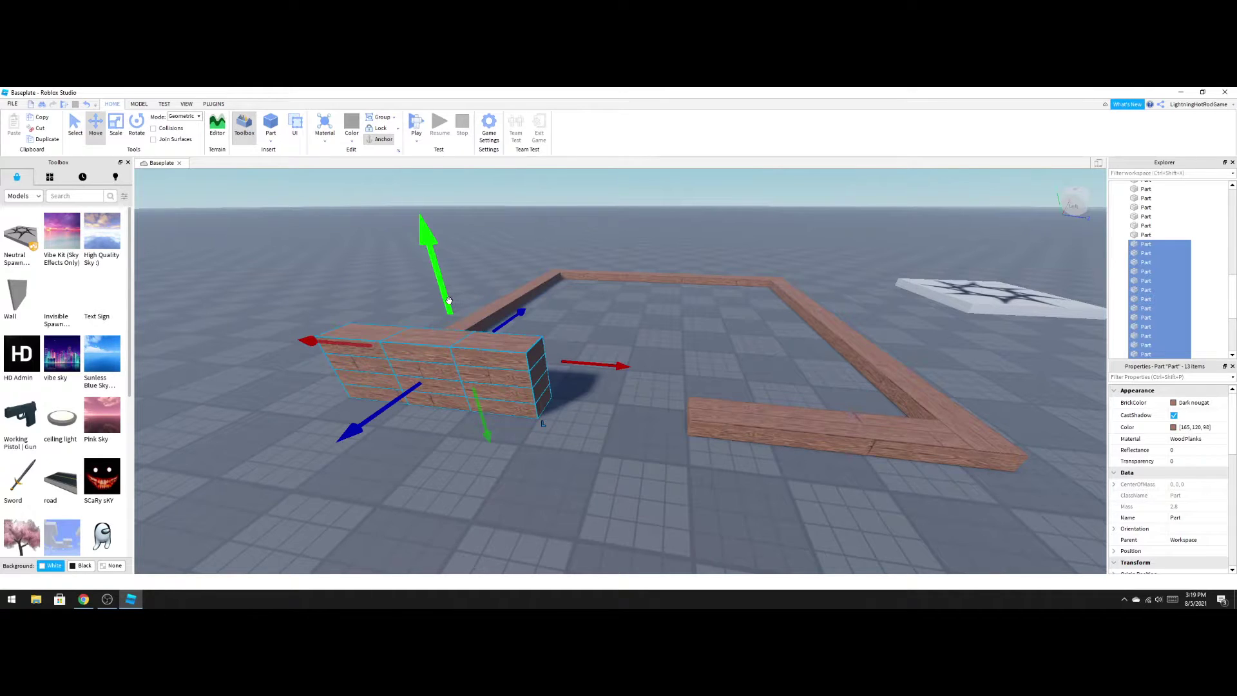
{"action": "left_click_drag", "start_coordinate": [449, 303], "coordinate": [444, 224]}
{"action": "left_click", "coordinate": [585, 451]}
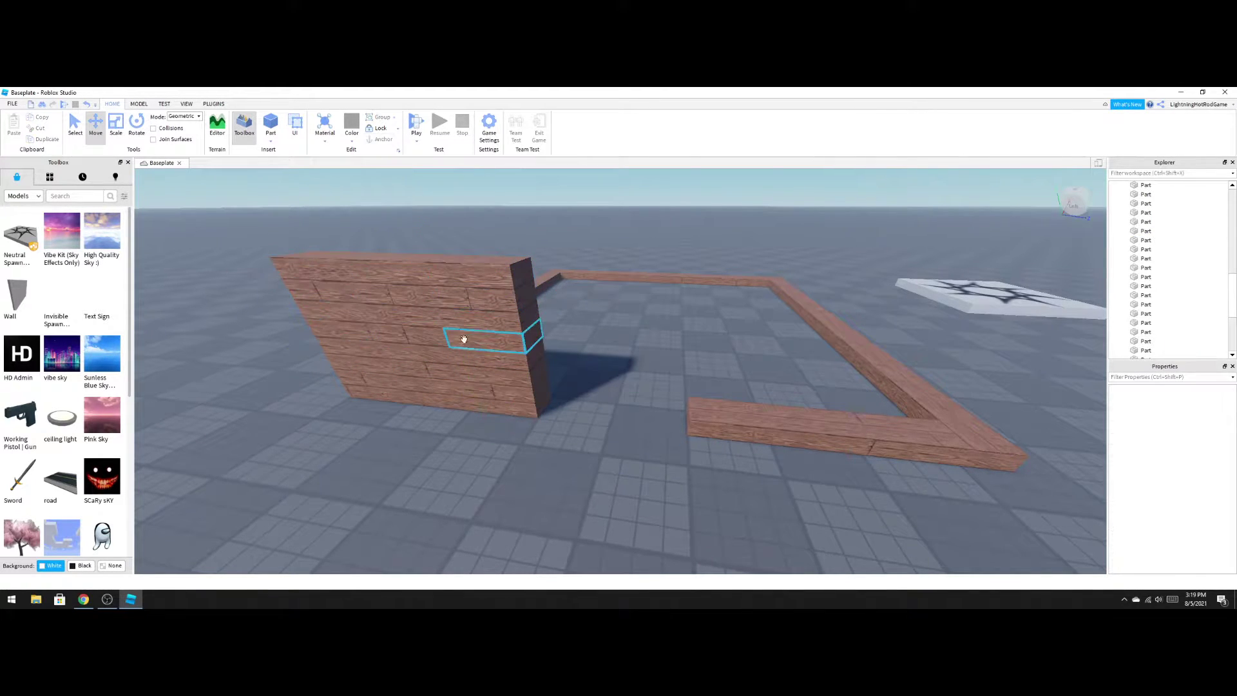
Scale the middle blocks of three consecutive wall rows down to a quarter of their length to open a window.
{"action": "right_click_drag", "start_coordinate": [681, 358], "coordinate": [641, 338]}
{"action": "key", "text": "w"}
{"action": "left_click", "coordinate": [641, 338]}
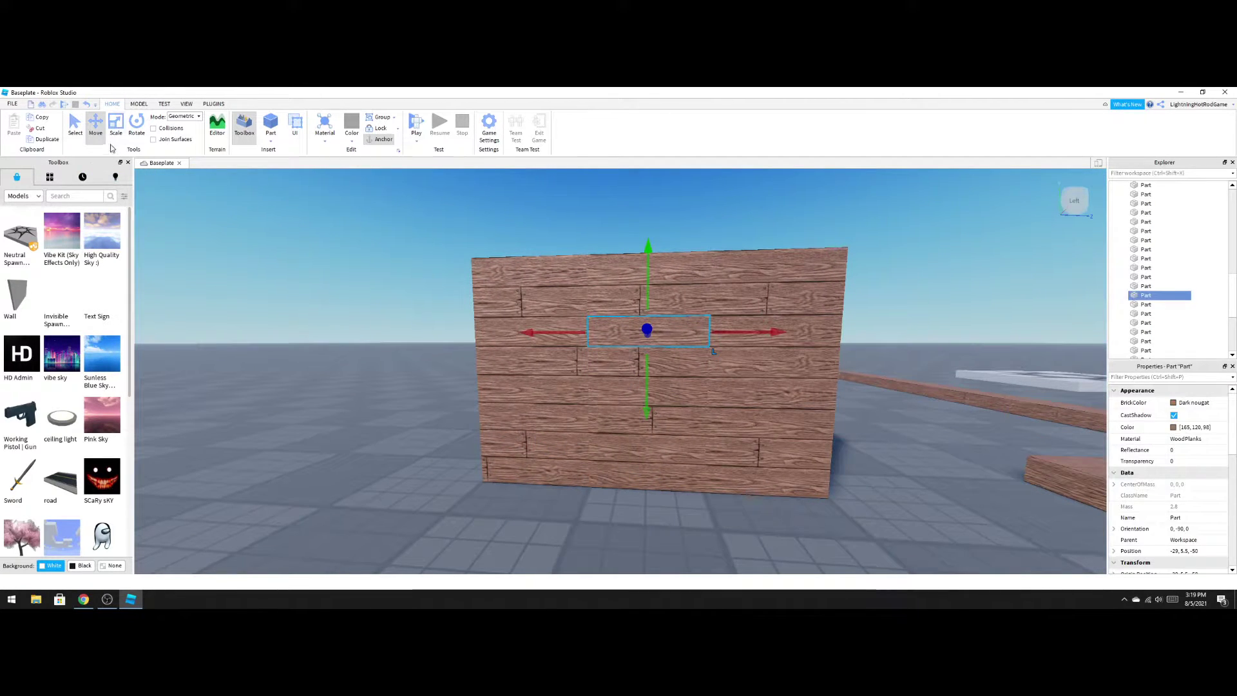
{"action": "left_click", "coordinate": [116, 125]}
{"action": "left_click_drag", "start_coordinate": [724, 332], "coordinate": [626, 350]}
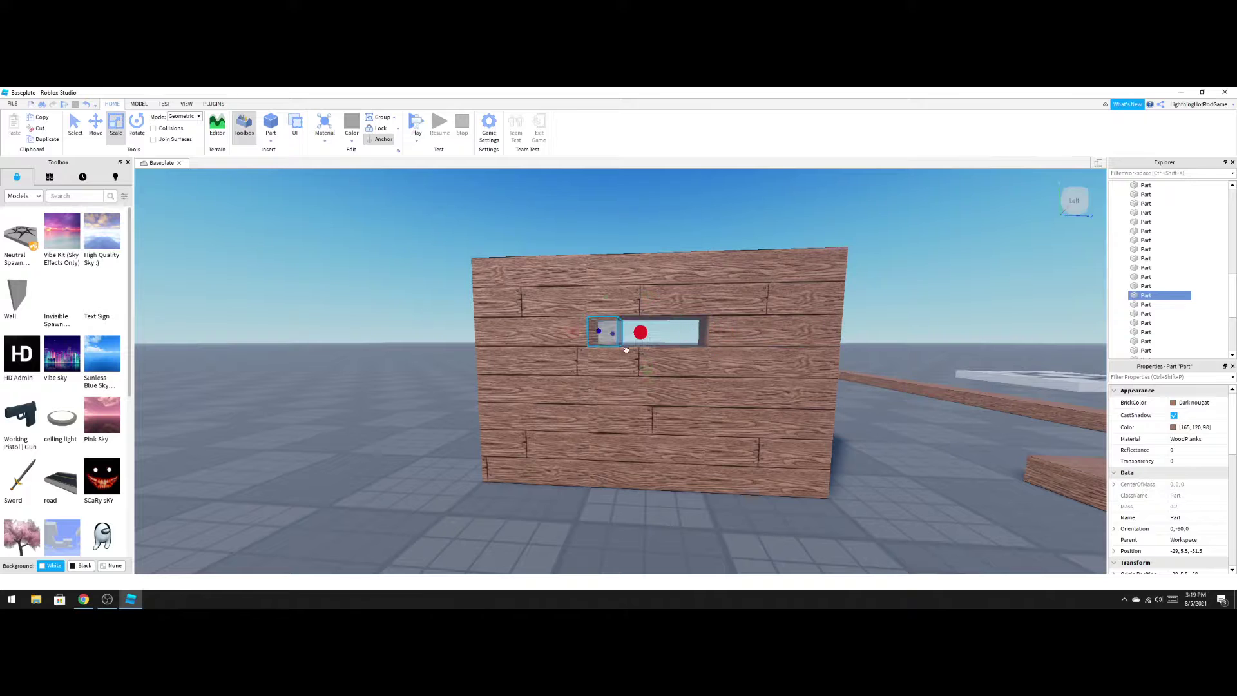
{"action": "left_click", "coordinate": [628, 361]}
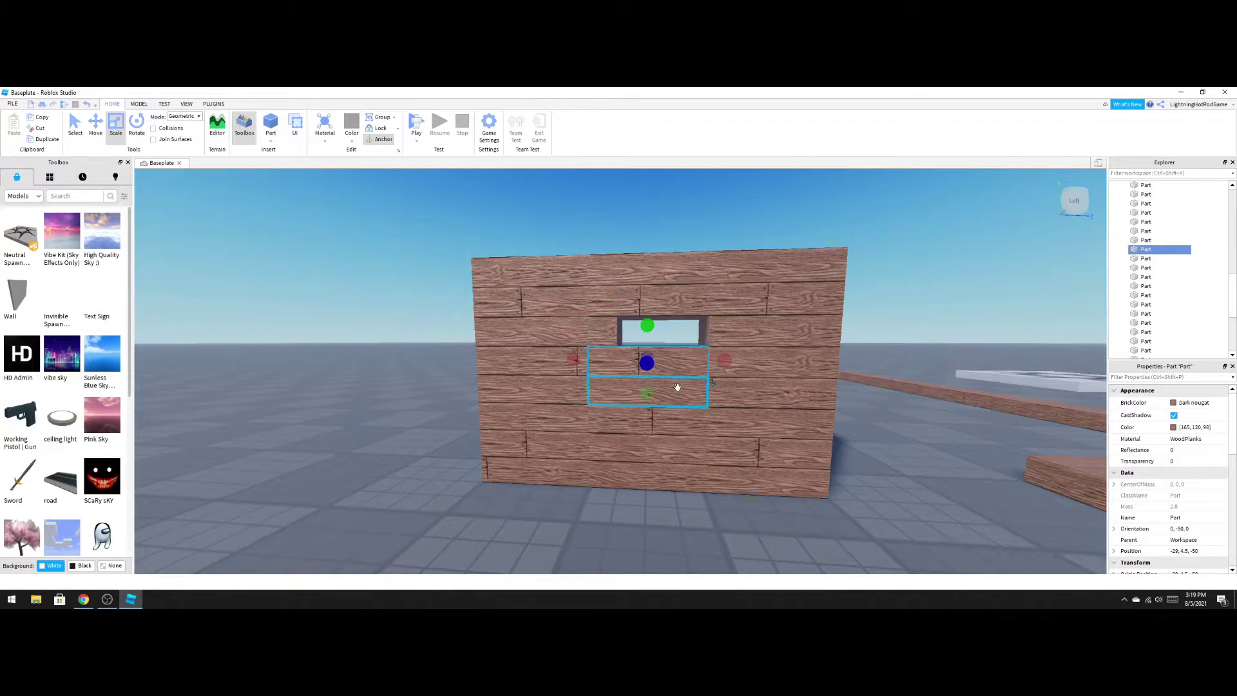
{"action": "left_click_drag", "start_coordinate": [723, 360], "coordinate": [641, 359]}
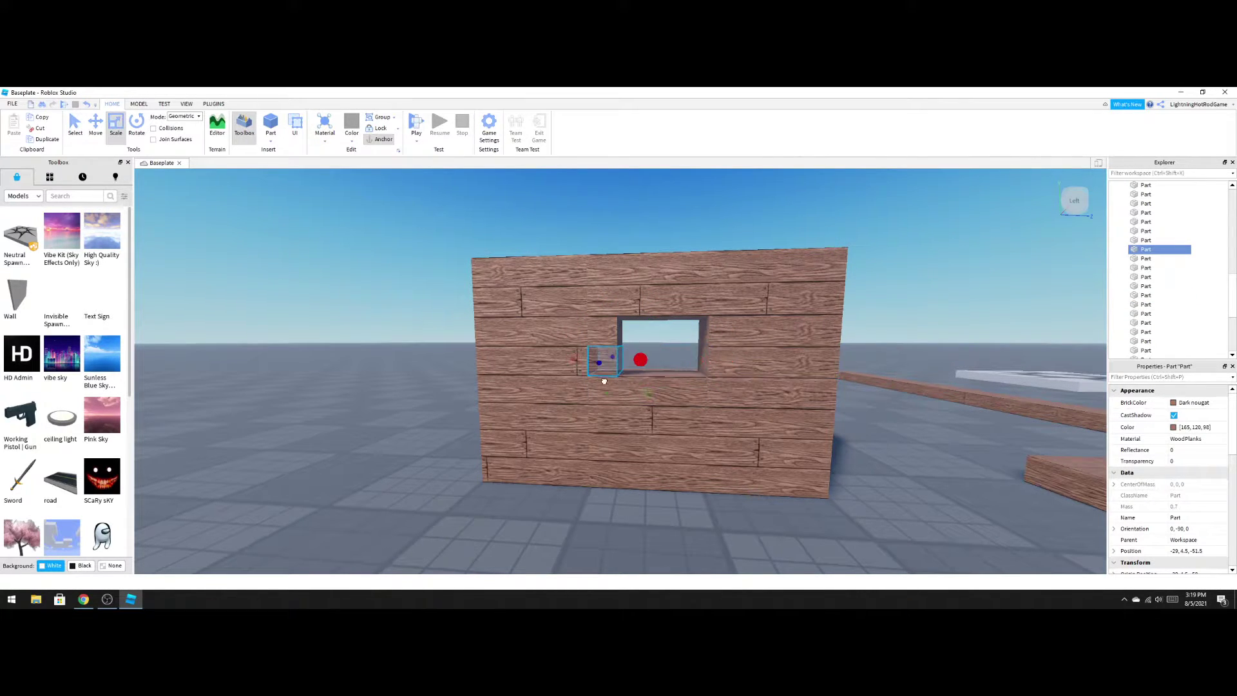
{"action": "left_click", "coordinate": [642, 395]}
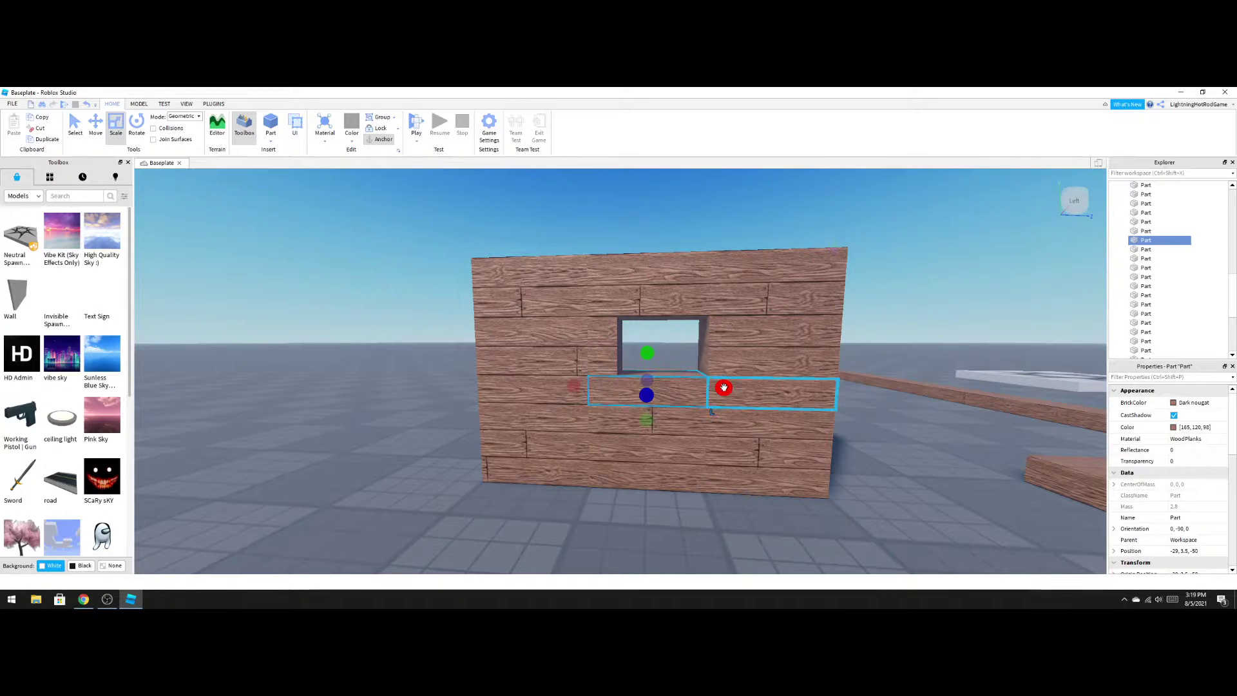
{"action": "left_click_drag", "start_coordinate": [724, 389], "coordinate": [629, 388]}
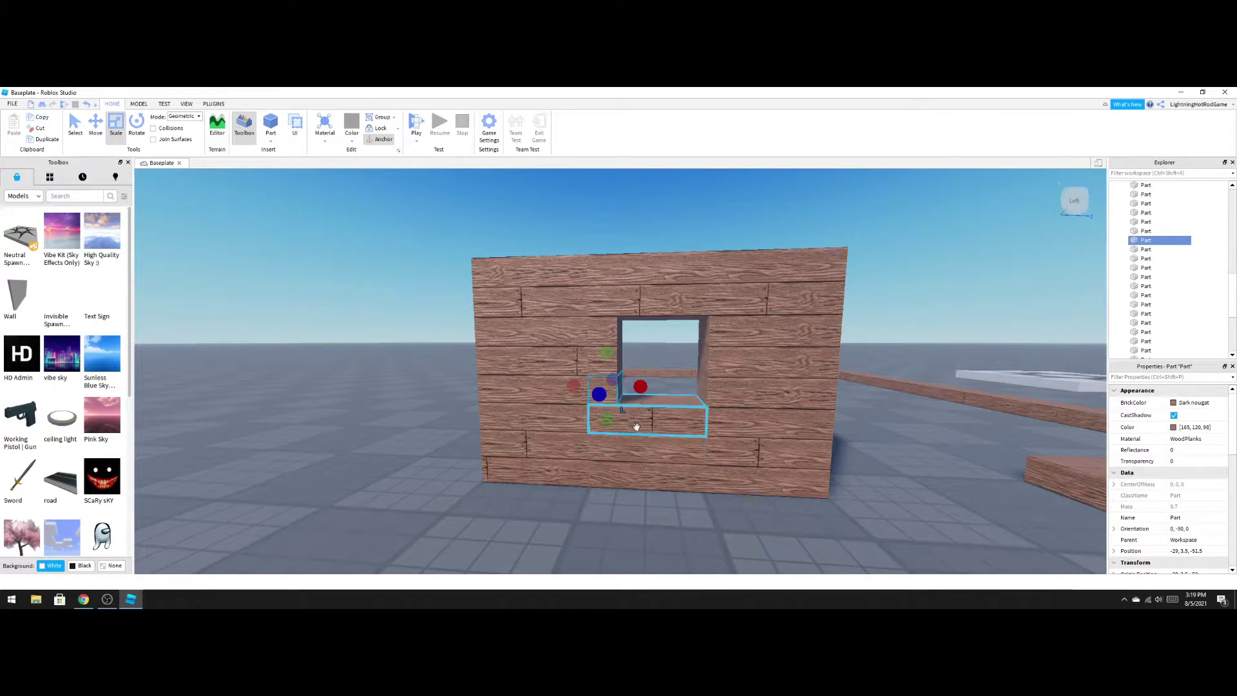
Examine the blocks around the window opening from the front and from an angle.
{"action": "left_click", "coordinate": [564, 361]}
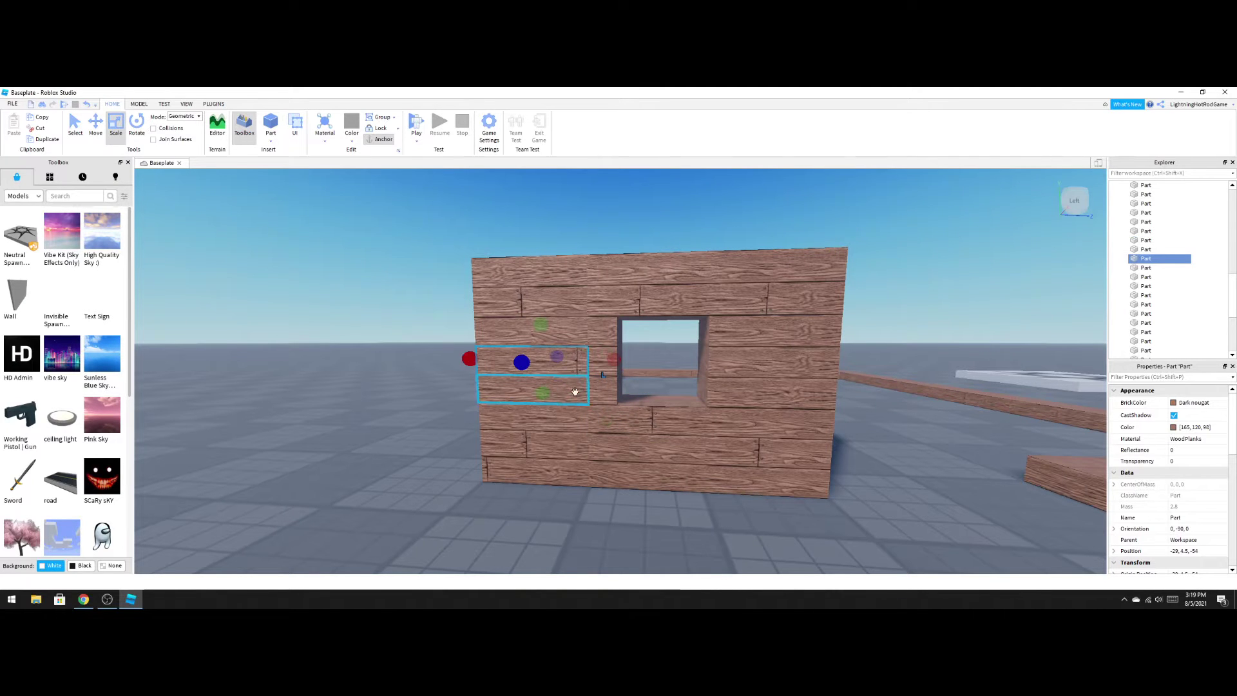
{"action": "left_click", "coordinate": [592, 500]}
{"action": "right_click_drag", "start_coordinate": [593, 500], "coordinate": [598, 502]}
{"action": "scroll", "coordinate": [593, 500], "scroll_direction": "down", "scroll_amount": 5}
{"action": "key", "text": "w"}
{"action": "key", "text": "s"}
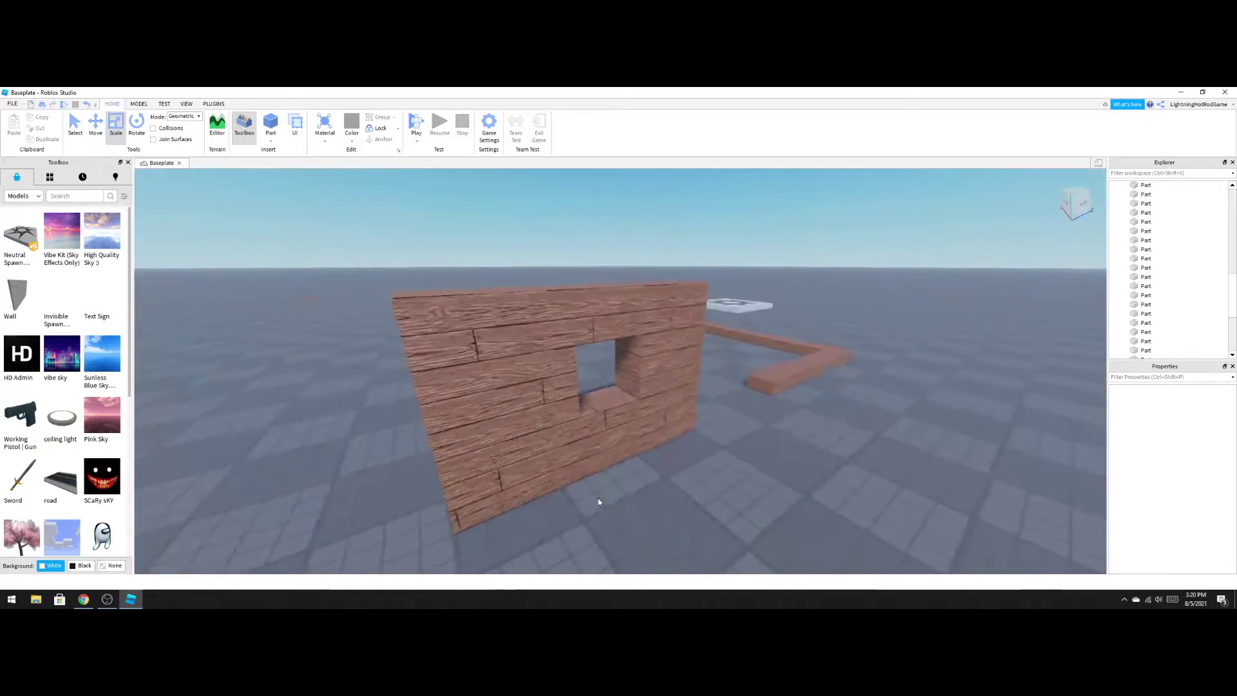
{"action": "left_click", "coordinate": [556, 413]}
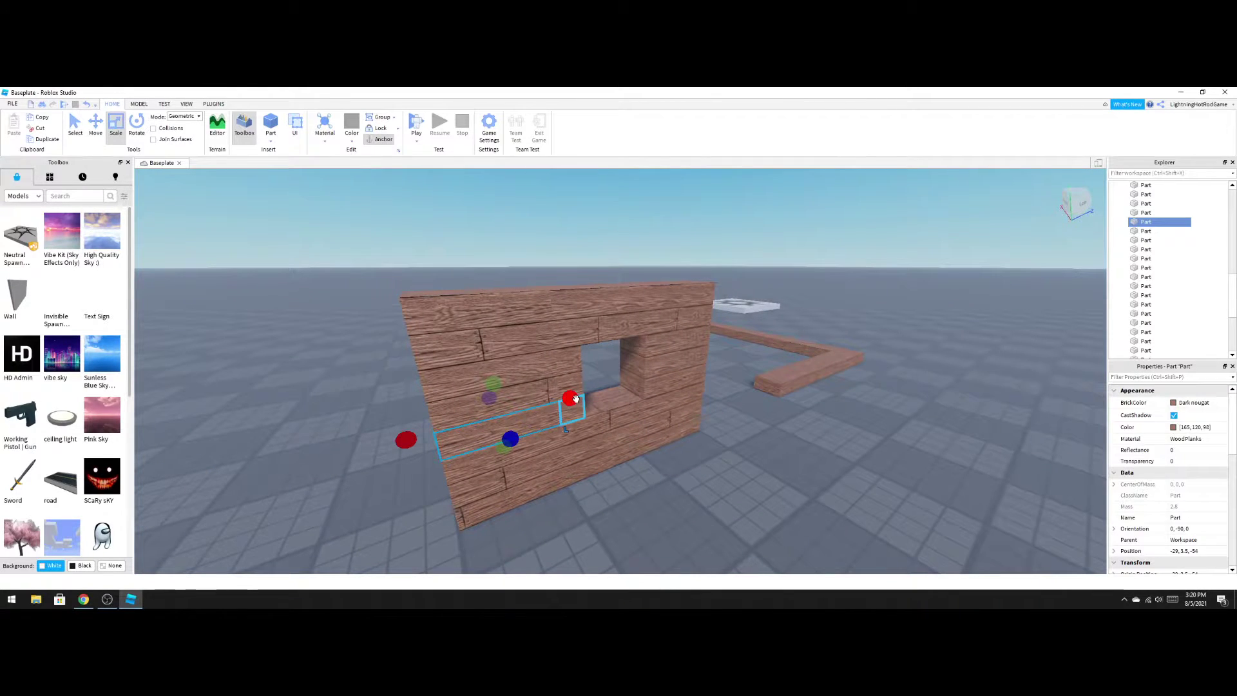
{"action": "left_click", "coordinate": [664, 512]}
Duplicate the single block resting on the side beam next to the window wall and ready the copy for moving.
{"action": "key", "text": "w"}
{"action": "right_click_drag", "start_coordinate": [669, 507], "coordinate": [678, 540]}
{"action": "key", "text": "w"}
{"action": "scroll", "coordinate": [669, 508], "scroll_direction": "down", "scroll_amount": 6}
{"action": "scroll", "coordinate": [678, 540], "scroll_direction": "down", "scroll_amount": 3}
{"action": "left_click_drag", "start_coordinate": [629, 422], "coordinate": [633, 480]}
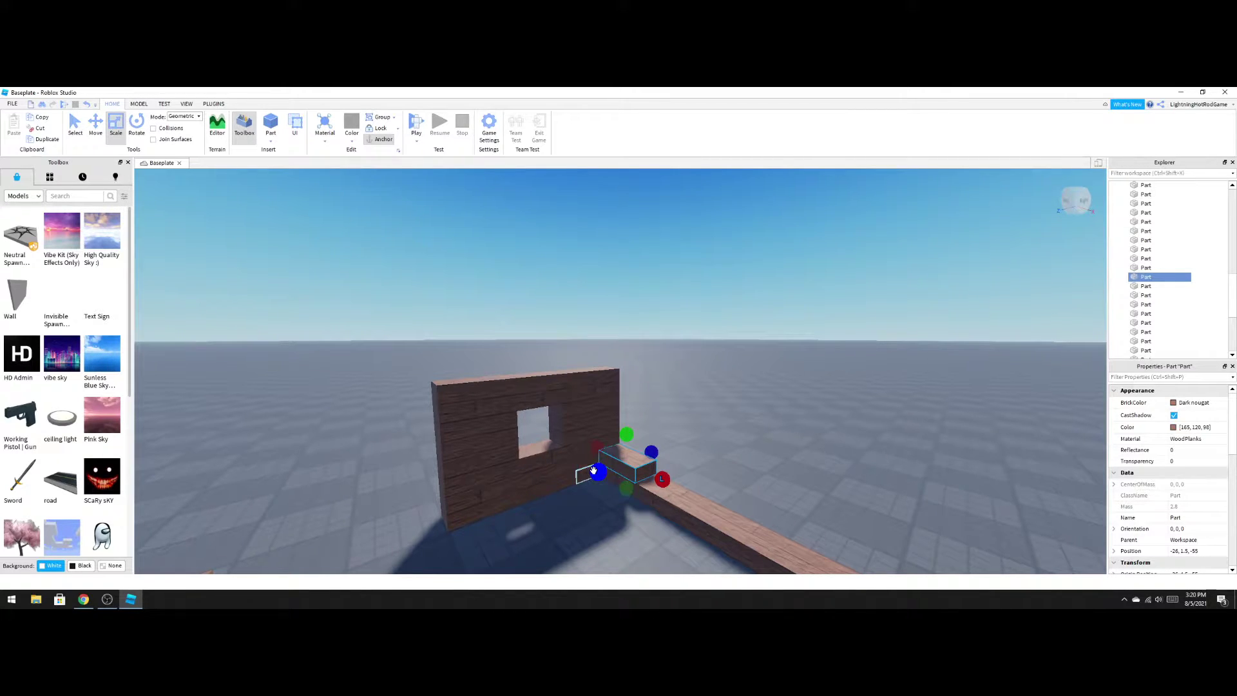
{"action": "key", "text": "ctrl+d"}
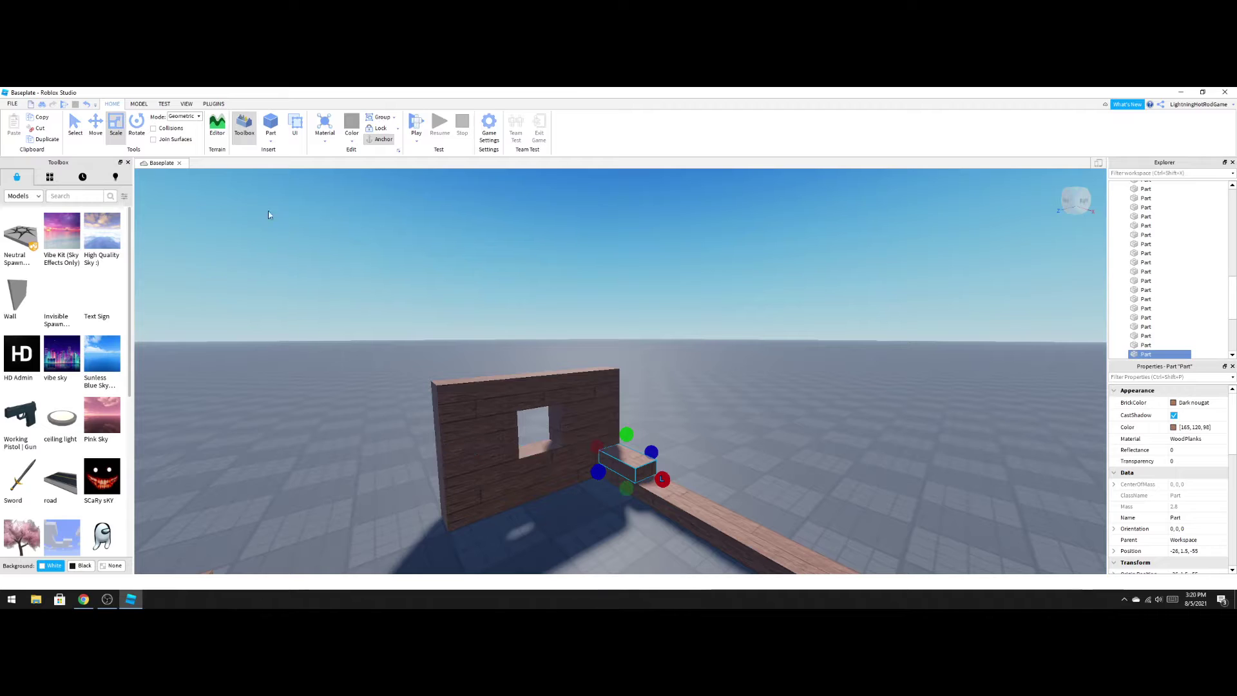
{"action": "left_click", "coordinate": [95, 129]}
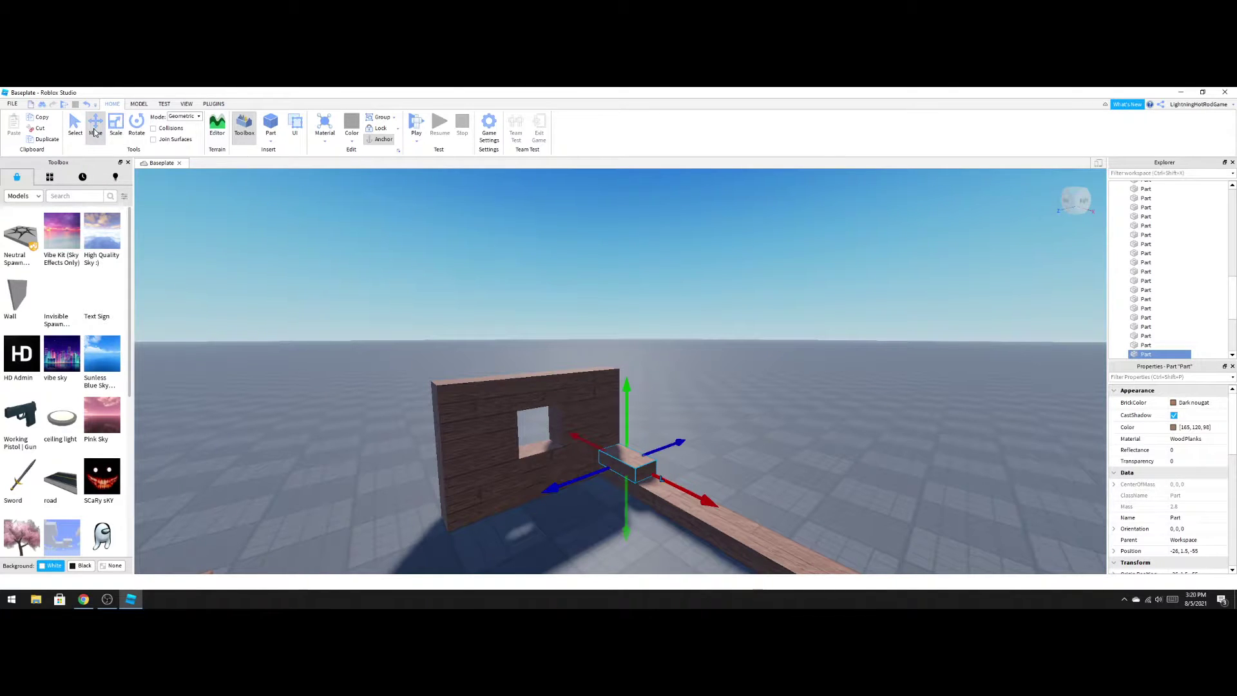
{"action": "left_click", "coordinate": [110, 132]}
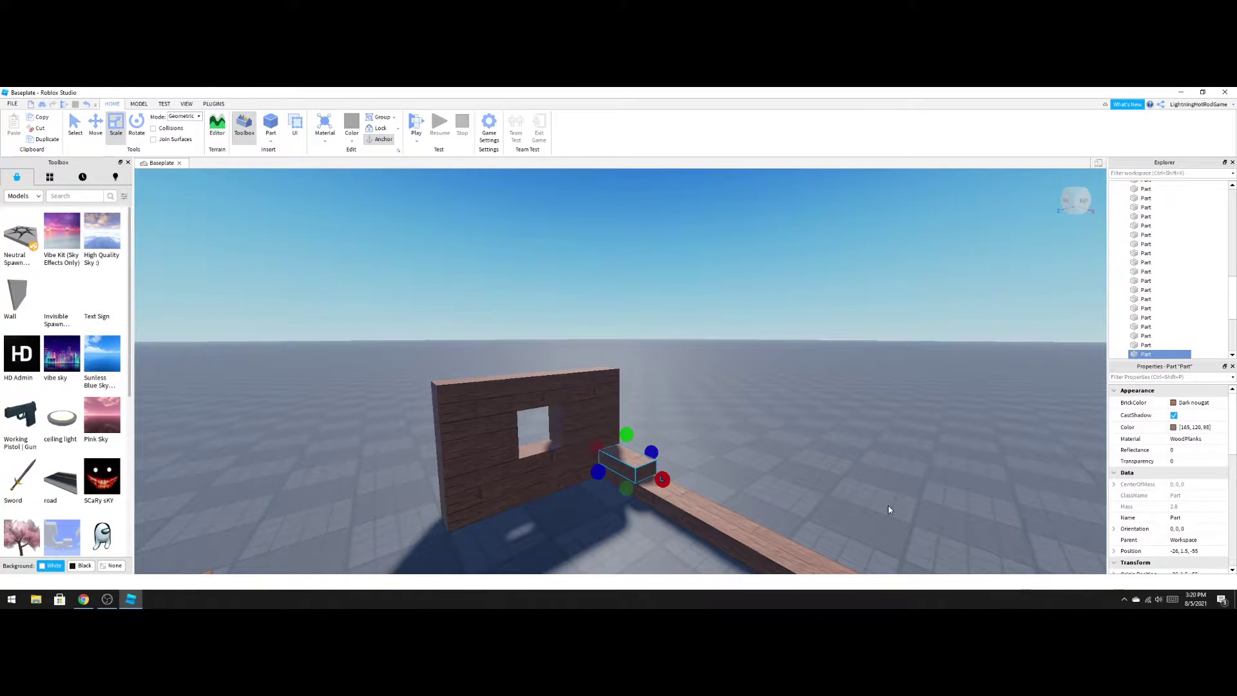
{"action": "key", "text": "ctrl+2"}
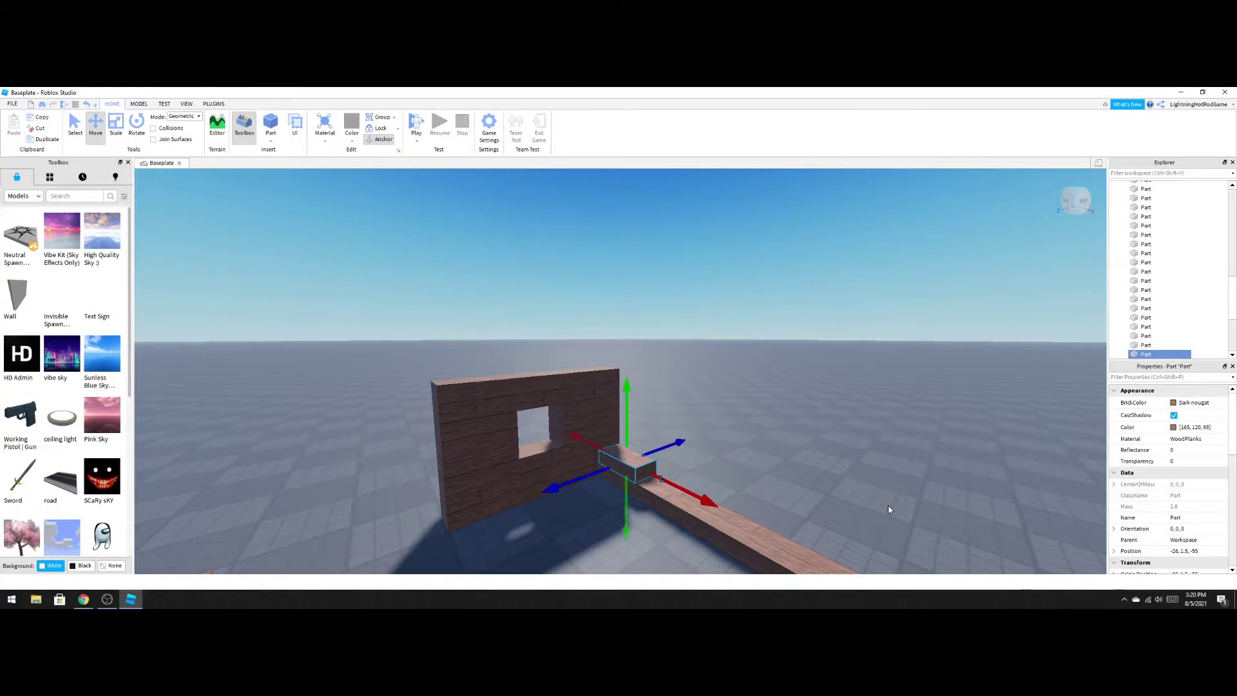
{"action": "key", "text": "ctrl+1"}
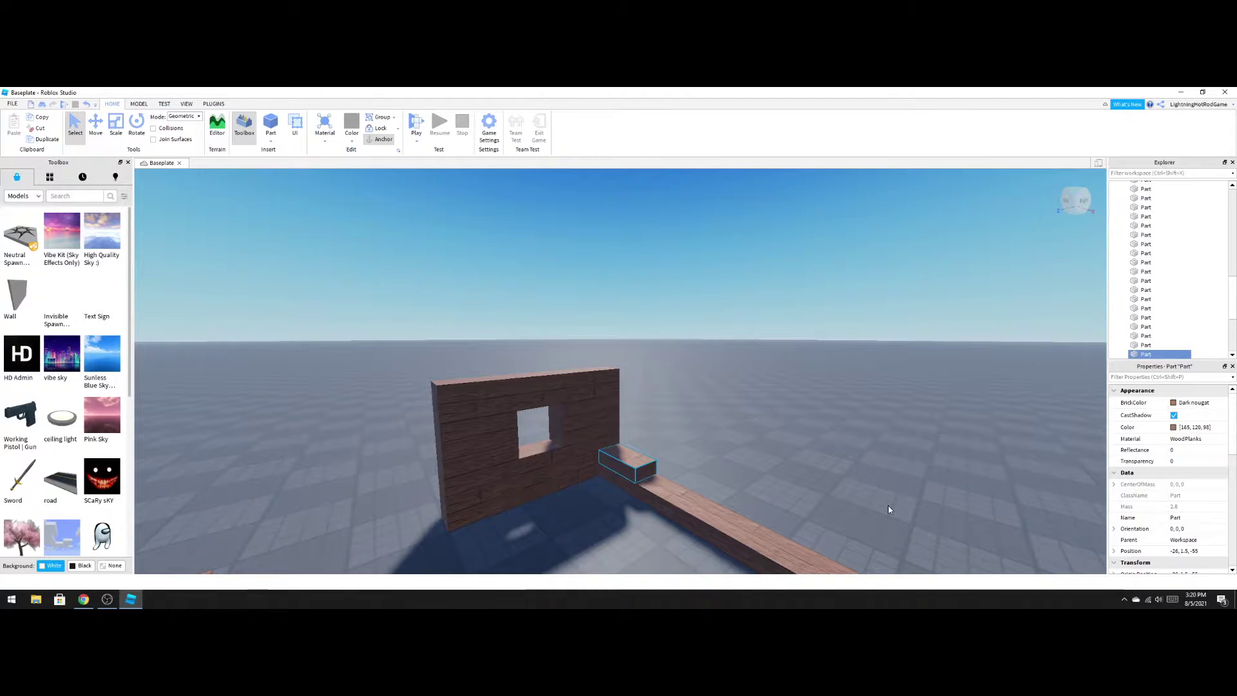
{"action": "key", "text": "ctrl+2"}
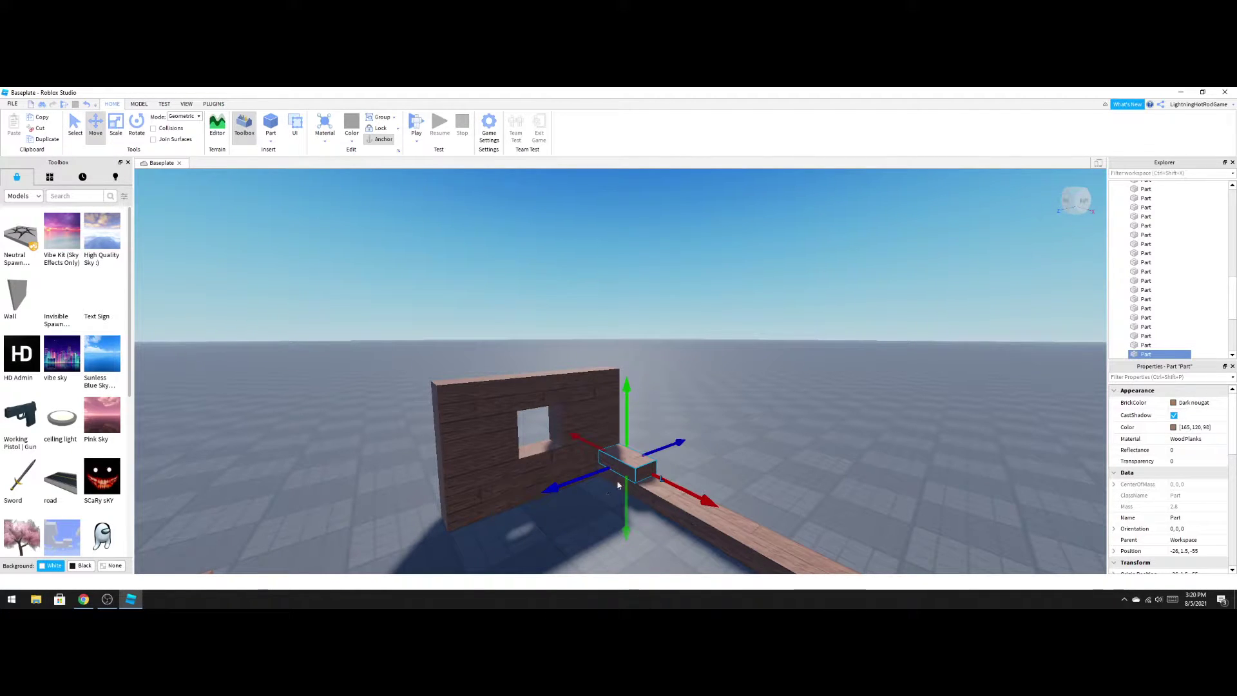
Raise the copied block to height 2.5 and stack two more duplicates above it at heights 3.5 and 4.5.
{"action": "left_click_drag", "start_coordinate": [629, 436], "coordinate": [631, 419]}
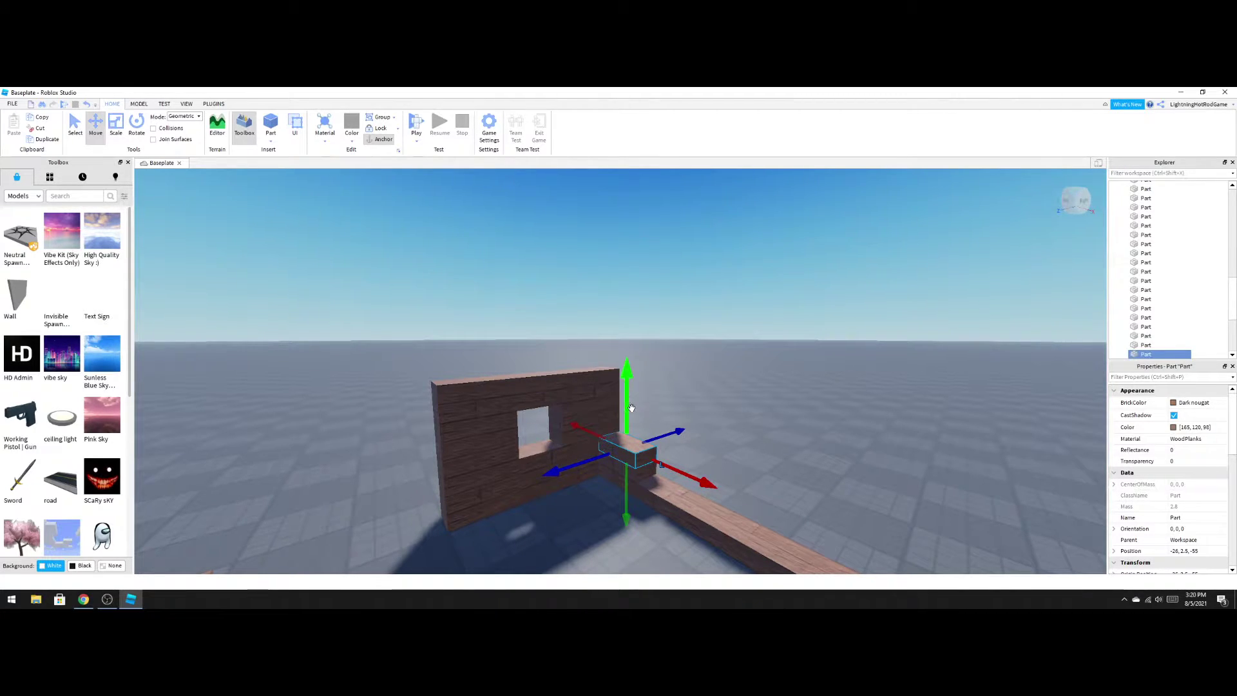
{"action": "left_click_drag", "start_coordinate": [631, 408], "coordinate": [639, 397]}
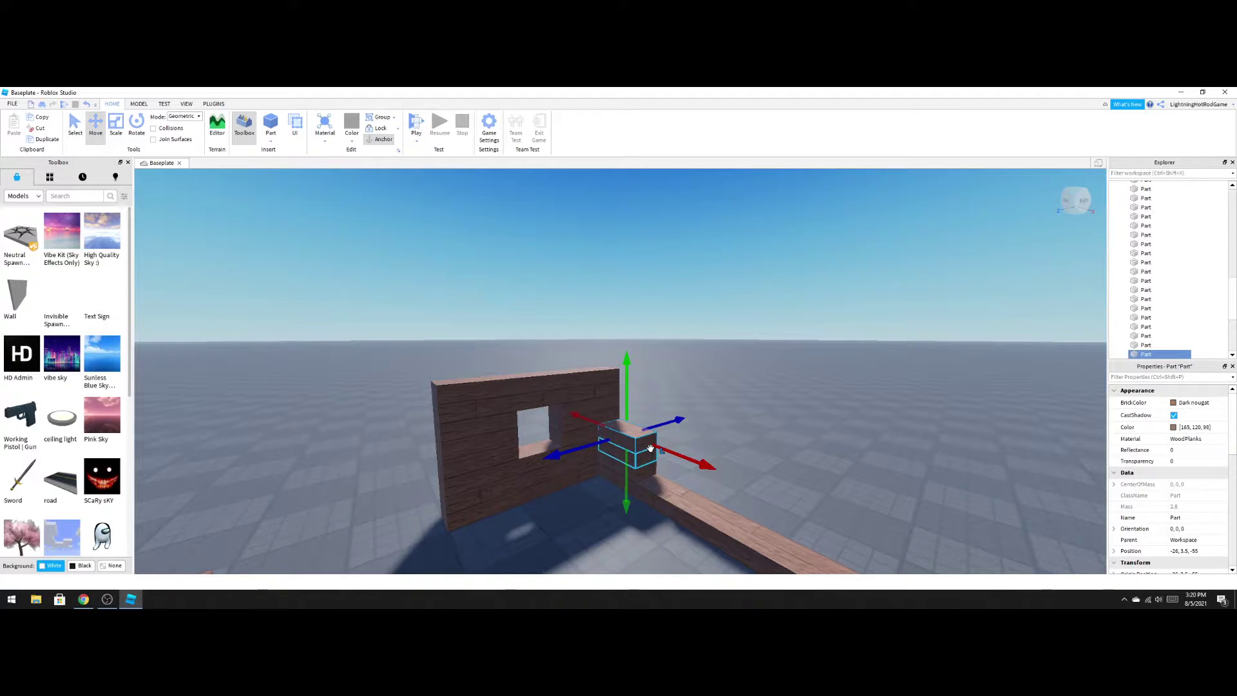
{"action": "key", "text": "d"}
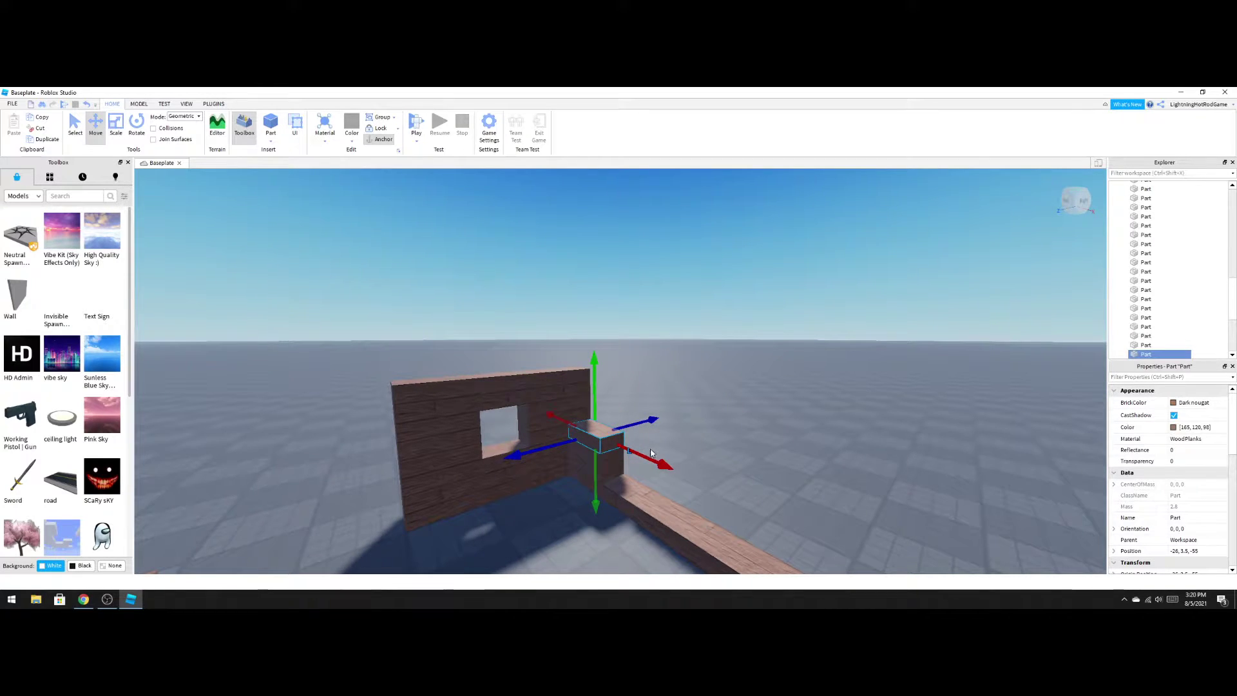
{"action": "left_click_drag", "start_coordinate": [596, 410], "coordinate": [614, 453]}
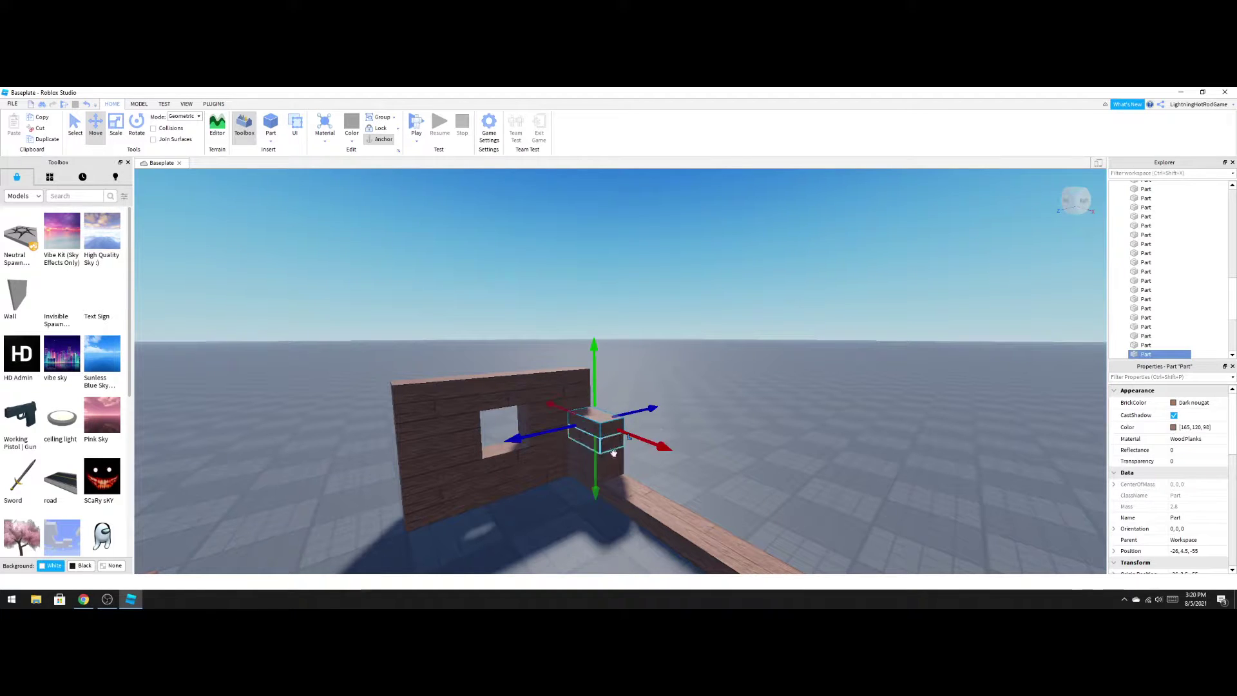
Try to raise the block at height 3.5 in the side stack to height 4.5.
{"action": "left_click", "coordinate": [604, 435]}
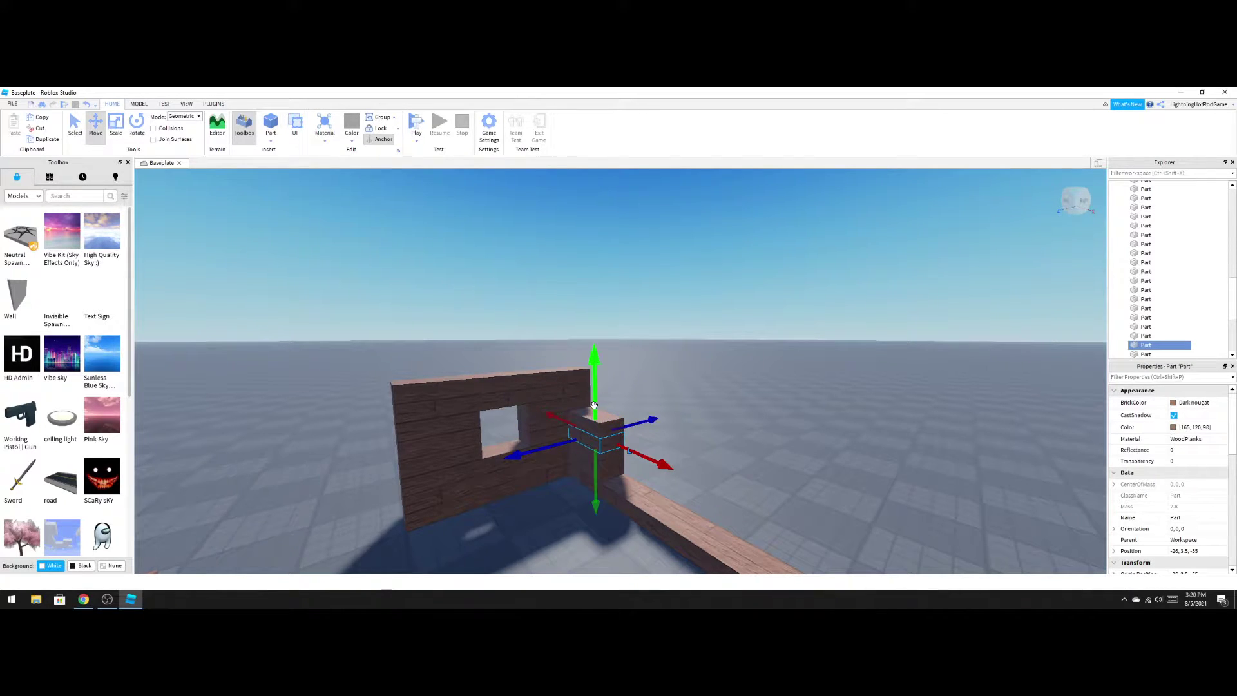
{"action": "left_click_drag", "start_coordinate": [593, 405], "coordinate": [596, 387]}
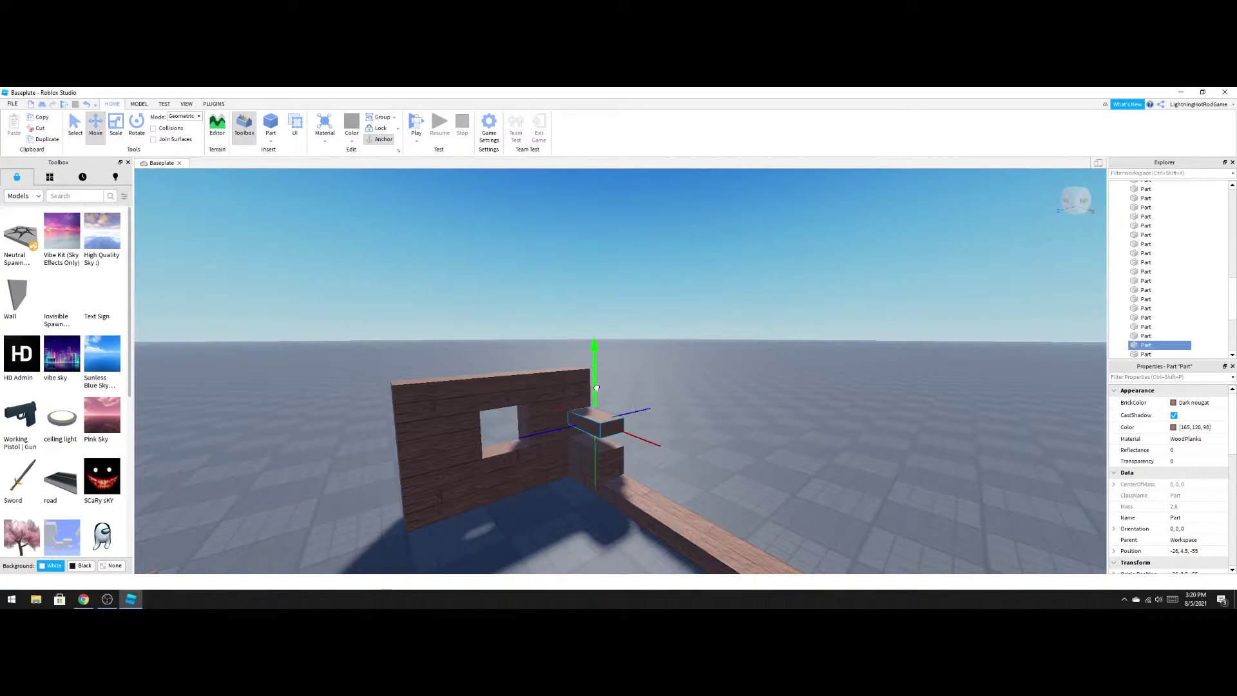
{"action": "left_click", "coordinate": [721, 421]}
Duplicate the top block of the side stack and raise the copy to height 5.5.
{"action": "left_click", "coordinate": [610, 415]}
{"action": "right_click_drag", "start_coordinate": [729, 409], "coordinate": [732, 359]}
{"action": "scroll", "coordinate": [729, 405], "scroll_direction": "down", "scroll_amount": 4}
{"action": "scroll", "coordinate": [728, 404], "scroll_direction": "up", "scroll_amount": 3}
{"action": "scroll", "coordinate": [731, 405], "scroll_direction": "down", "scroll_amount": 4}
{"action": "scroll", "coordinate": [732, 402], "scroll_direction": "up", "scroll_amount": 4}
{"action": "scroll", "coordinate": [732, 402], "scroll_direction": "down", "scroll_amount": 2}
{"action": "scroll", "coordinate": [731, 401], "scroll_direction": "up", "scroll_amount": 4}
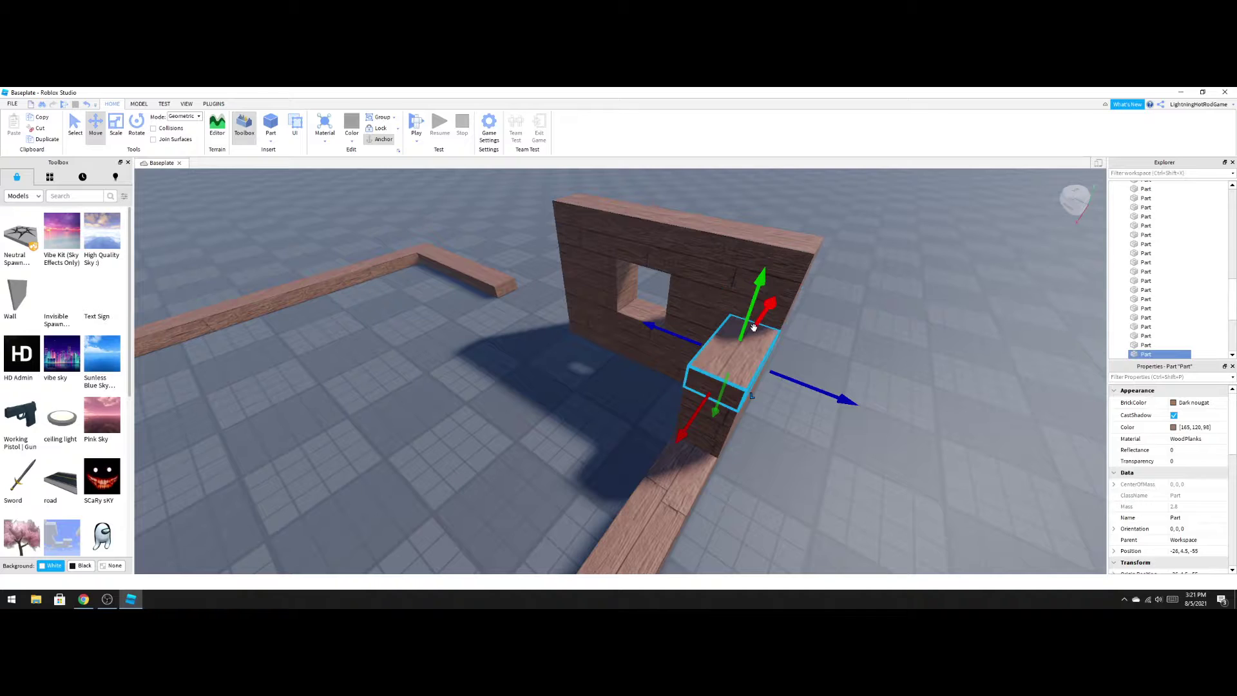
{"action": "left_click_drag", "start_coordinate": [742, 329], "coordinate": [752, 313]}
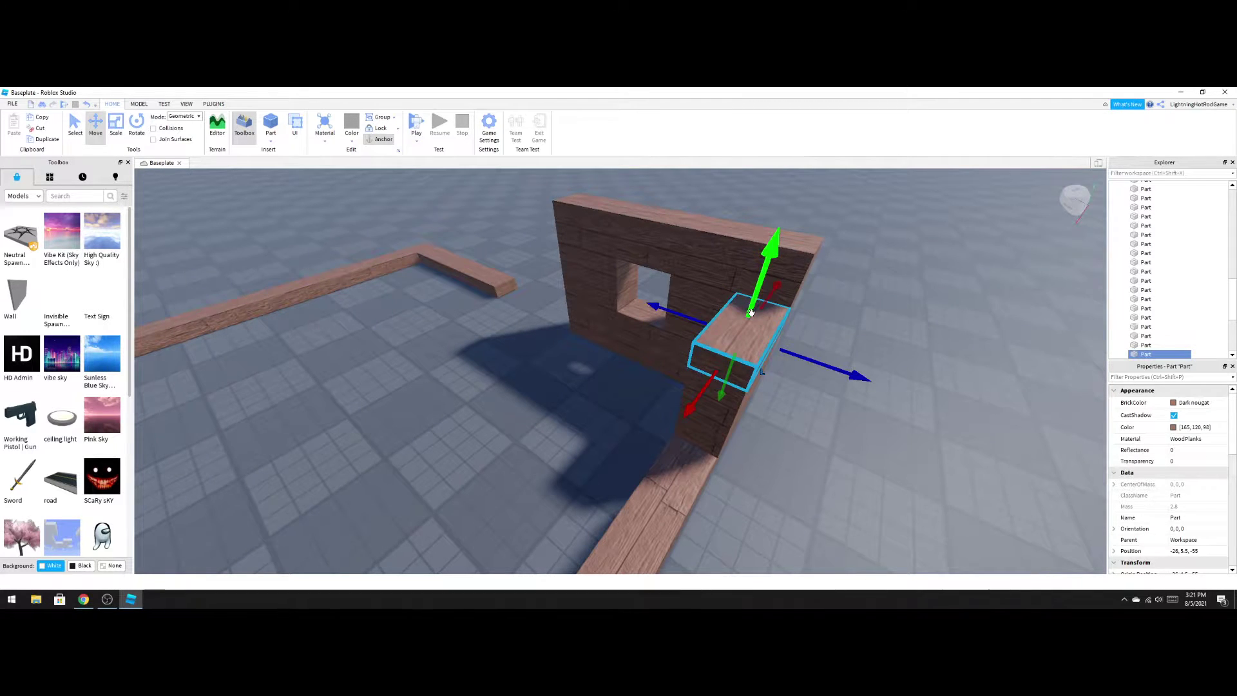
Add two more duplicates on top of the side stack at heights 6.5 and 7.5.
{"action": "key", "text": "d"}
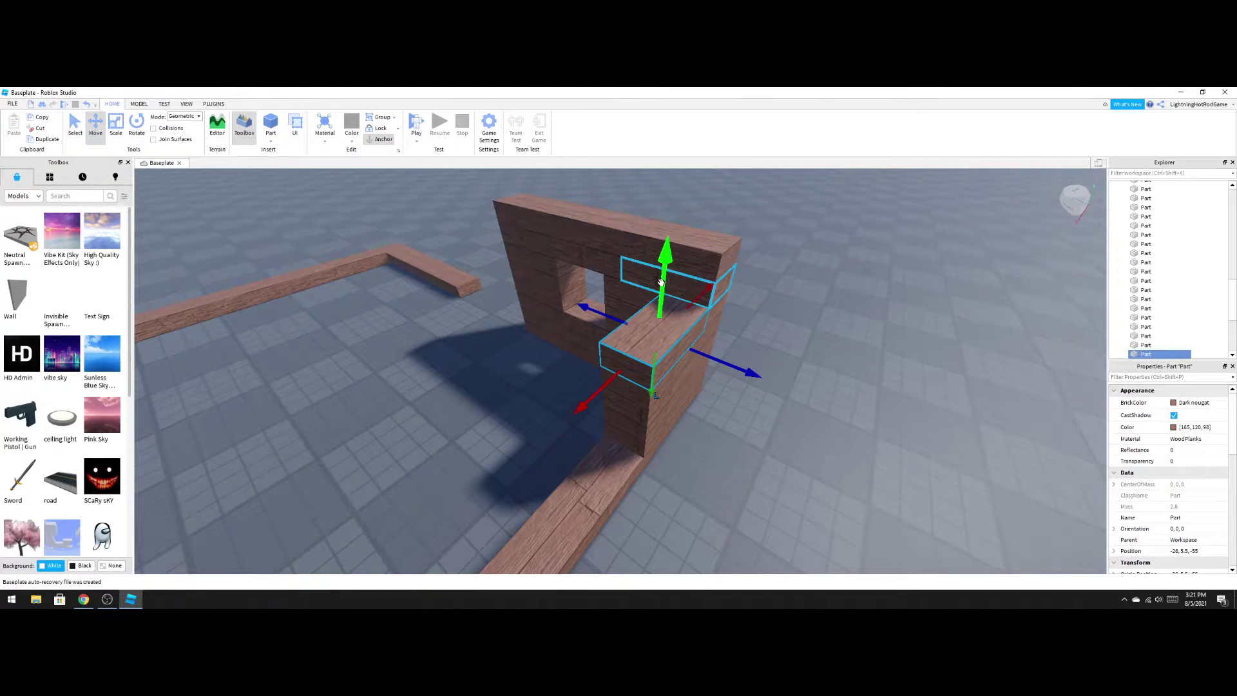
{"action": "left_click_drag", "start_coordinate": [662, 286], "coordinate": [661, 268]}
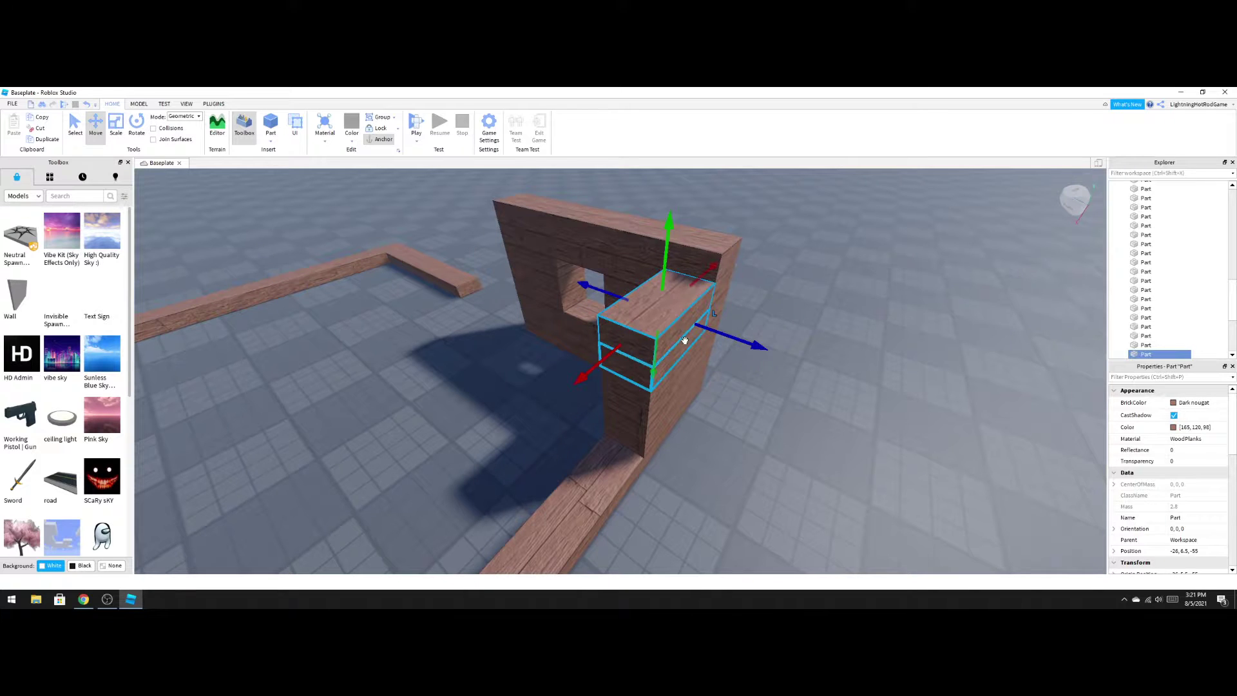
{"action": "key", "text": "d"}
{"action": "key", "text": "d"}
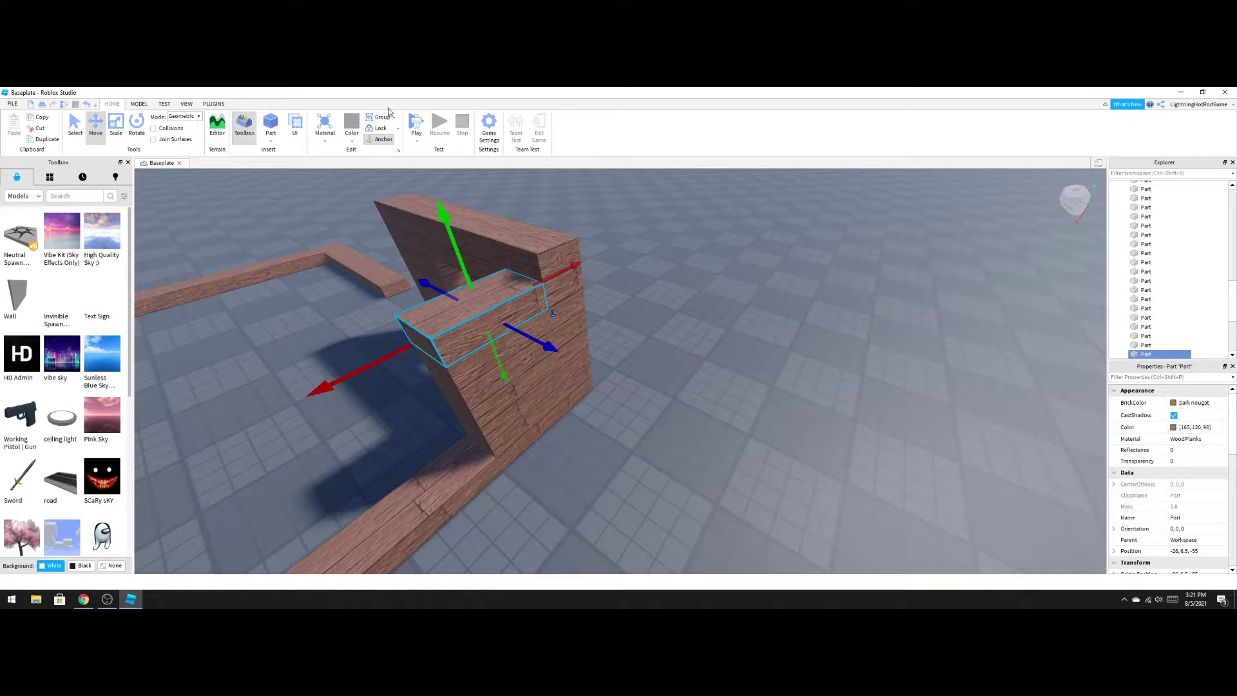
{"action": "left_click_drag", "start_coordinate": [450, 231], "coordinate": [438, 197]}
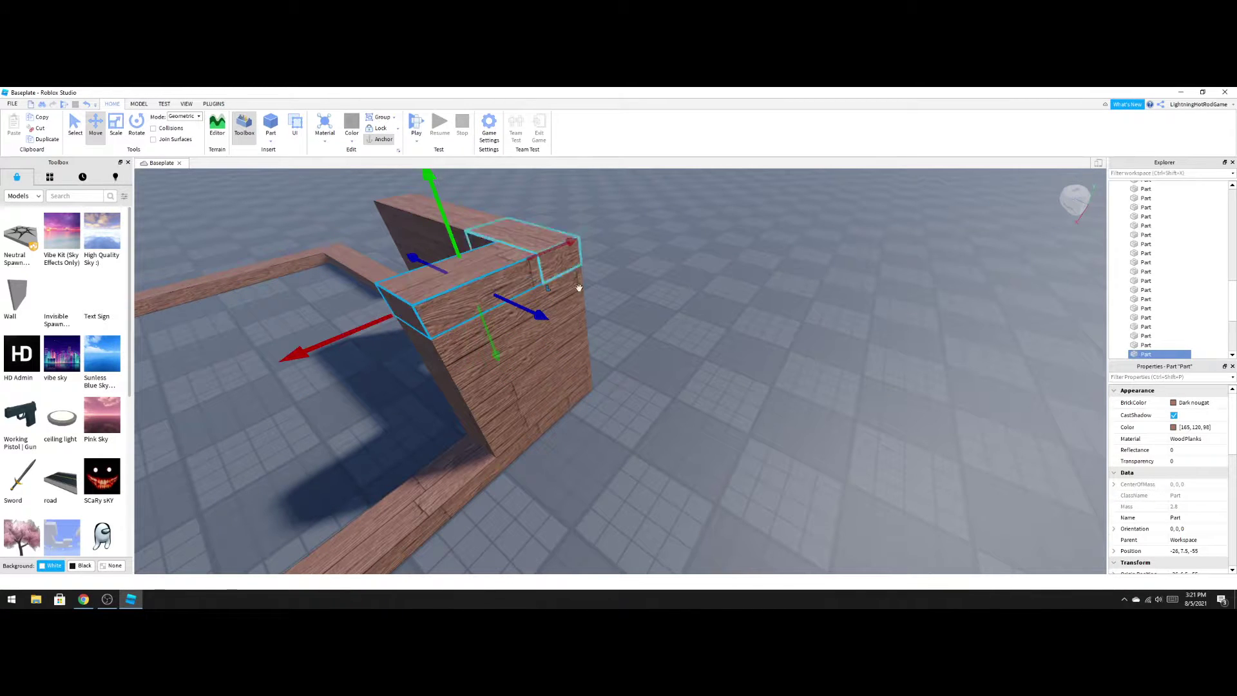
Scale the two side-beam blocks next to the corner stack up to four rows high, forming a window sill.
{"action": "left_click", "coordinate": [928, 449]}
{"action": "right_click_drag", "start_coordinate": [806, 443], "coordinate": [787, 442]}
{"action": "key", "text": "w"}
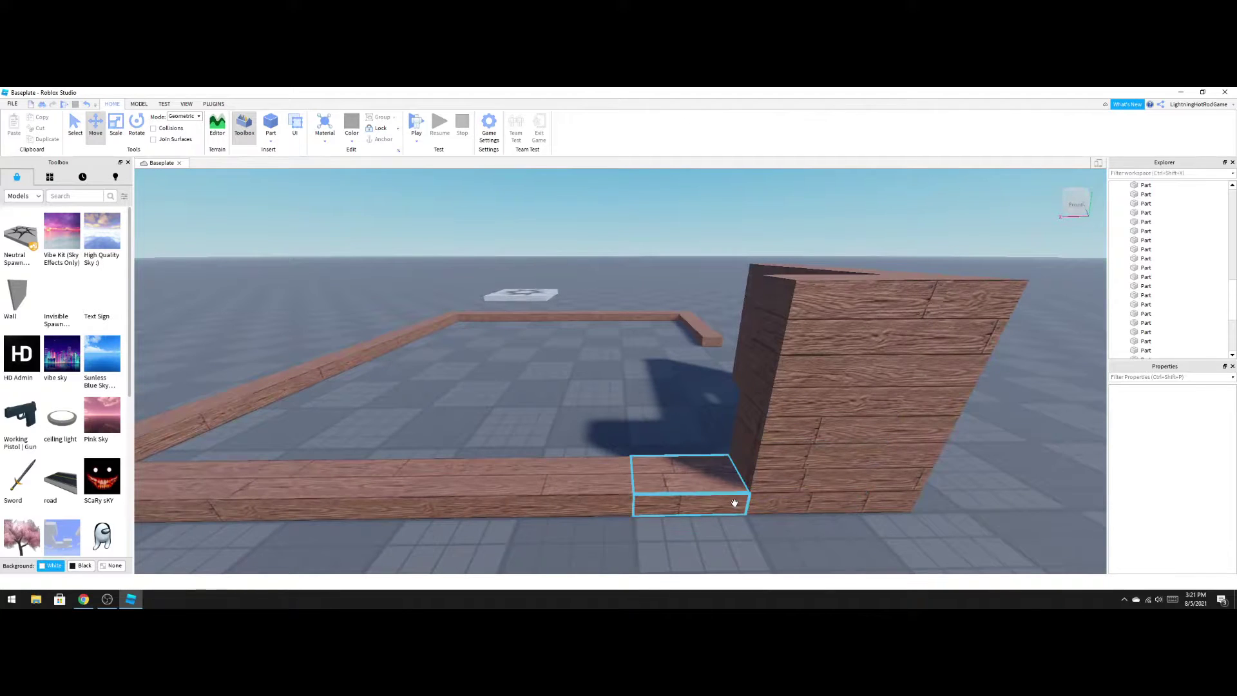
{"action": "left_click", "coordinate": [734, 502]}
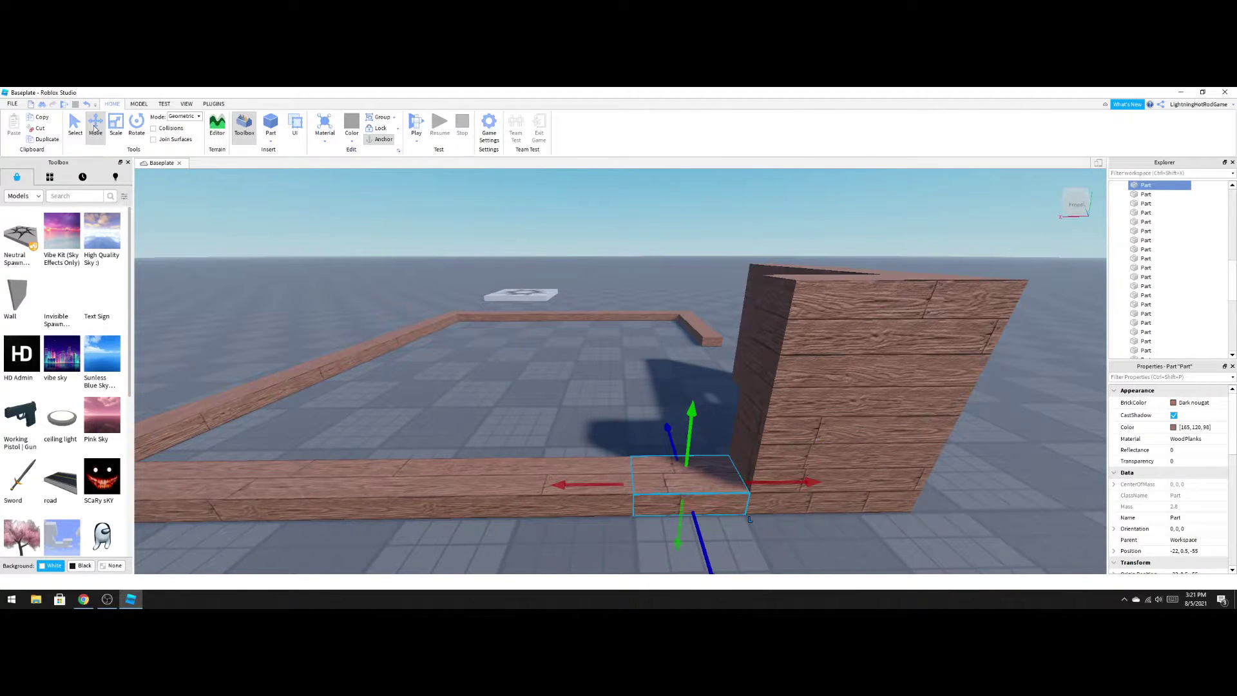
{"action": "left_click", "coordinate": [110, 131]}
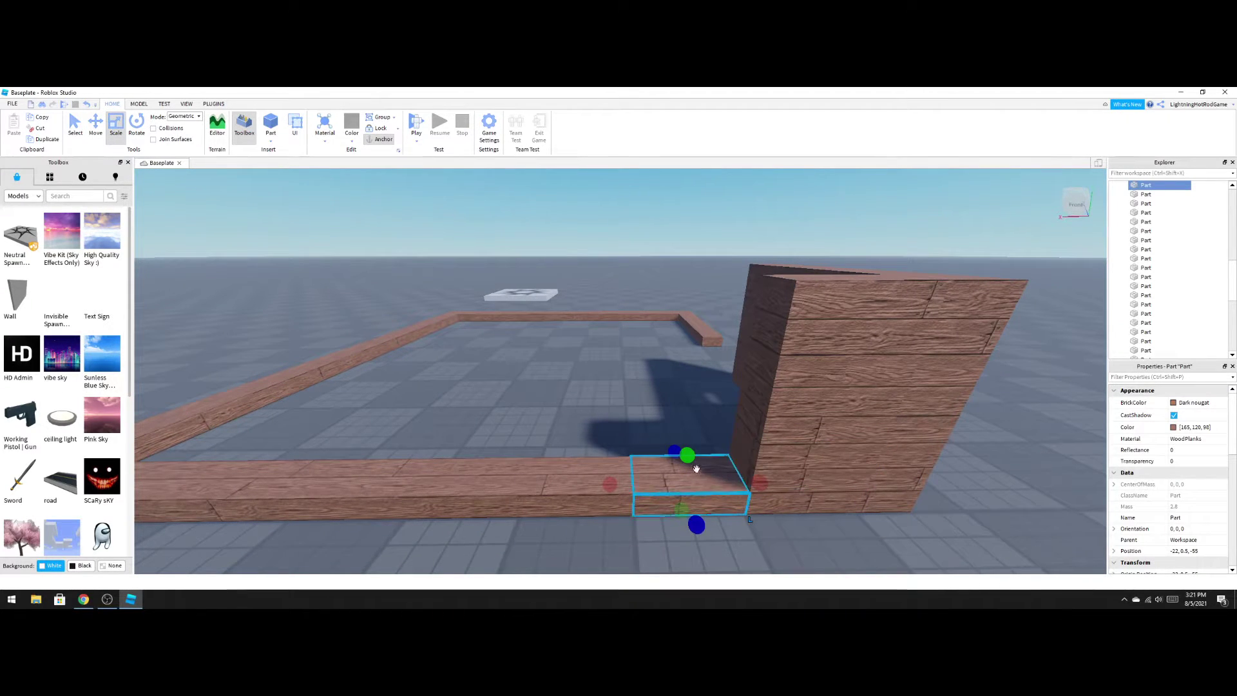
{"action": "left_click_drag", "start_coordinate": [688, 458], "coordinate": [695, 386]}
{"action": "left_click", "coordinate": [542, 493]}
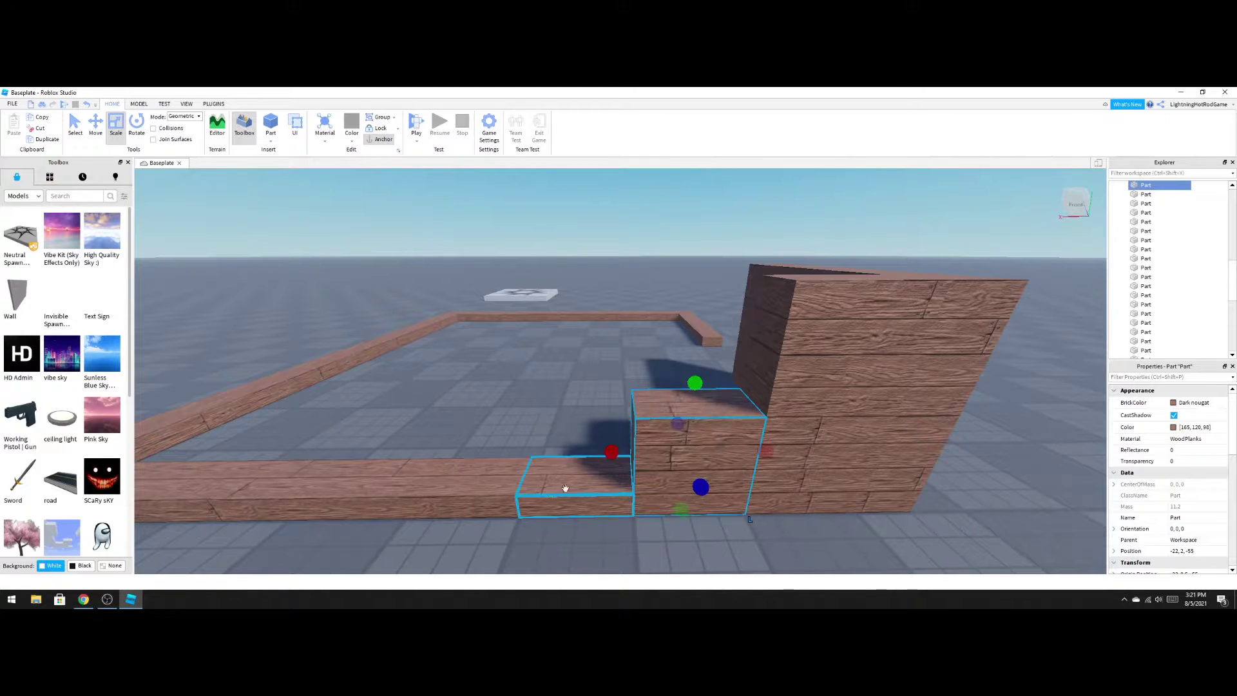
{"action": "left_click_drag", "start_coordinate": [576, 459], "coordinate": [569, 395]}
Undo the accidental shift of the third side-beam block and scale it up to eight rows high, level with the corner stack.
{"action": "left_click", "coordinate": [473, 468]}
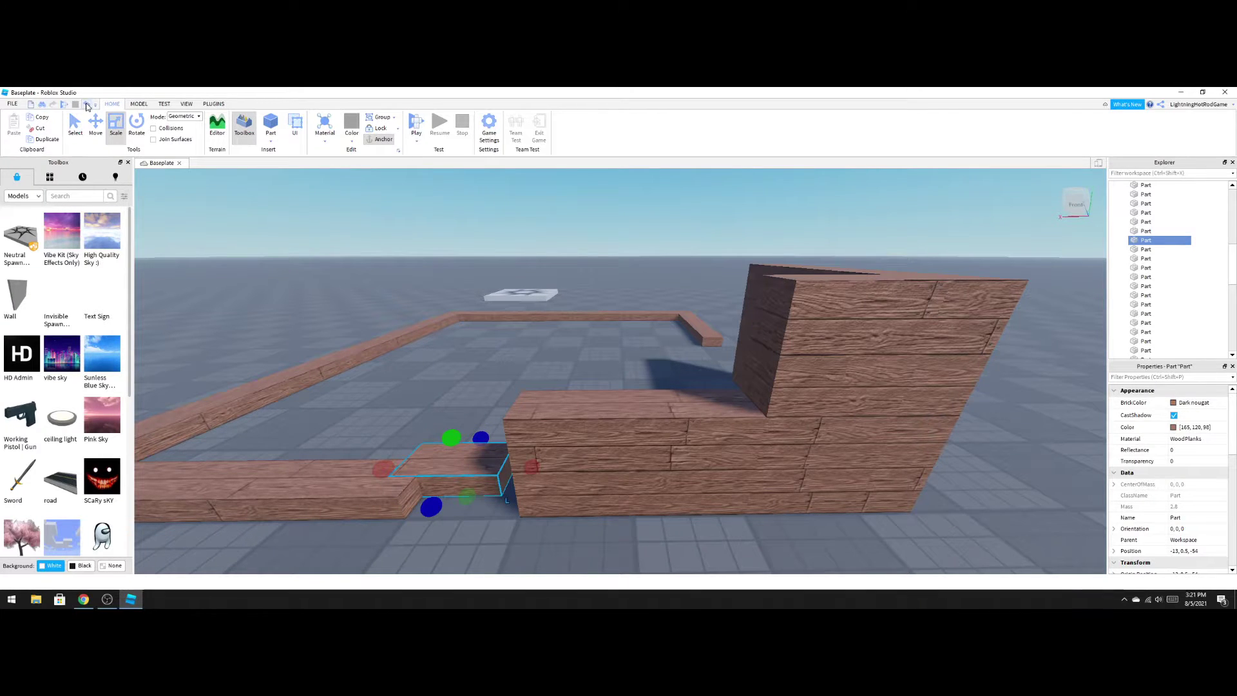
{"action": "left_click", "coordinate": [87, 107]}
{"action": "left_click_drag", "start_coordinate": [465, 456], "coordinate": [486, 258]}
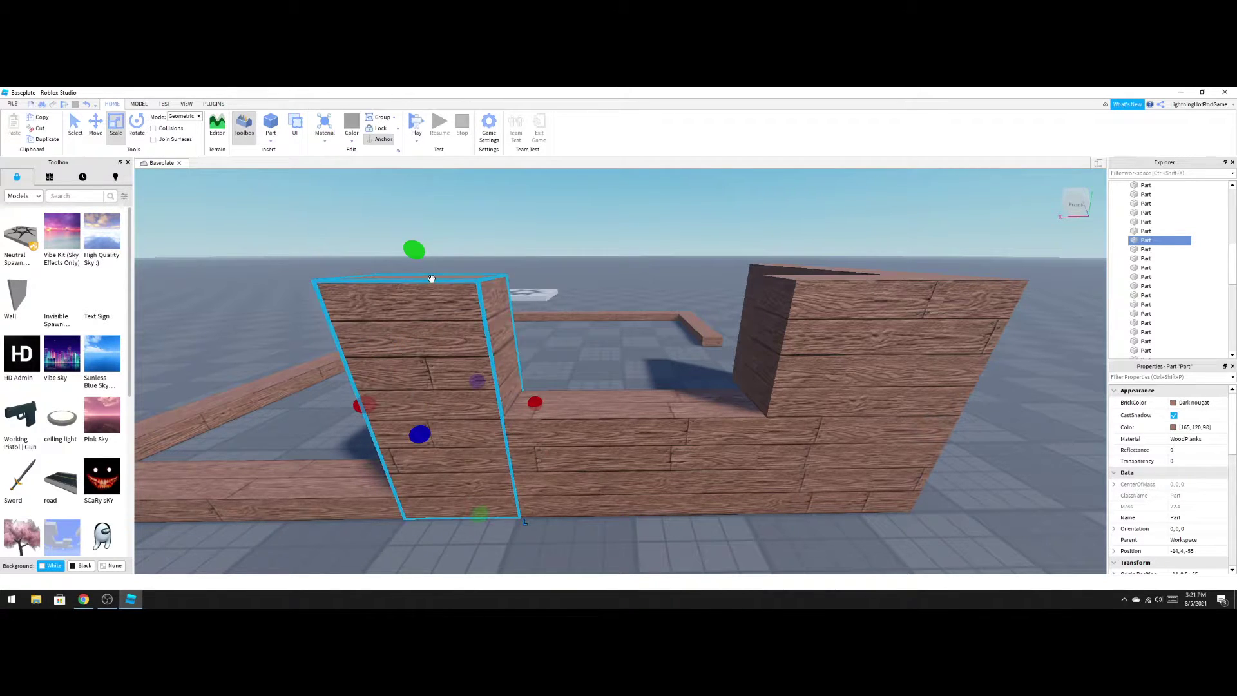
{"action": "left_click", "coordinate": [678, 532]}
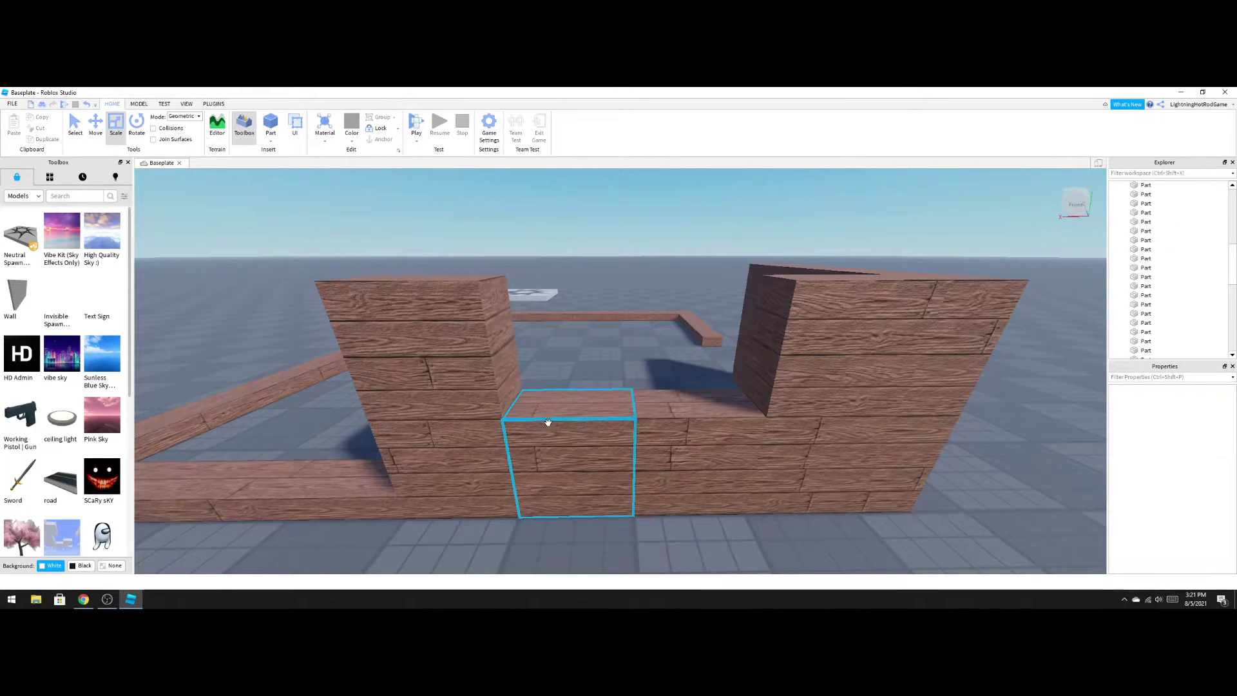
Duplicate the low beam block beyond the tall column and move the copy to height 8.5 above the side window opening.
{"action": "left_click", "coordinate": [281, 498]}
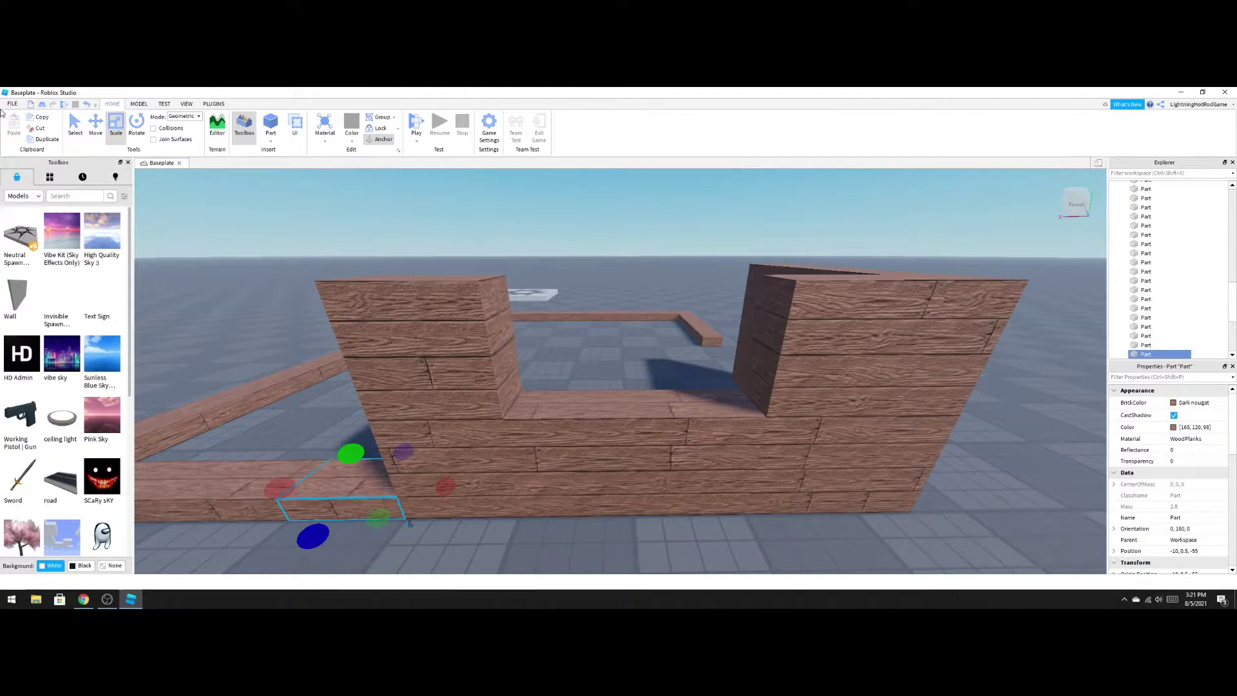
{"action": "key", "text": "ctrl+2"}
{"action": "left_click_drag", "start_coordinate": [344, 399], "coordinate": [321, 245]}
{"action": "left_click_drag", "start_coordinate": [431, 259], "coordinate": [707, 277]}
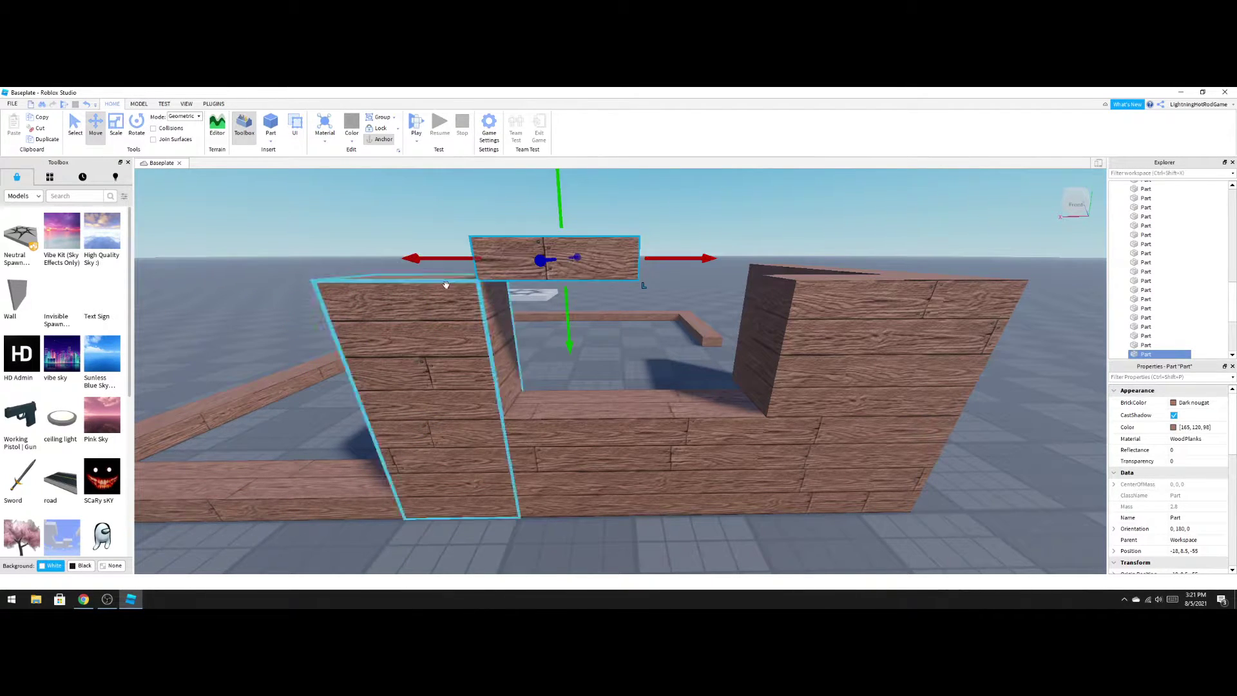
Stretch the raised block lengthwise in both directions so it spans the side wall from the tall column to the corner.
{"action": "left_click", "coordinate": [116, 124]}
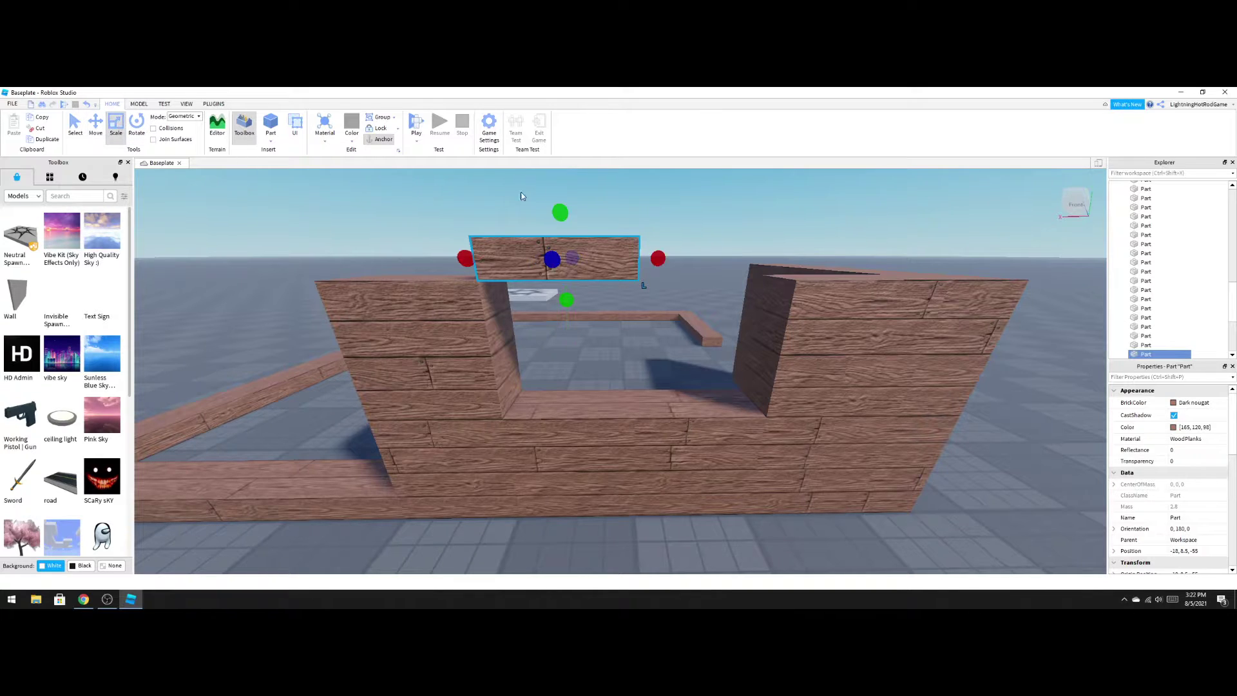
{"action": "left_click_drag", "start_coordinate": [563, 212], "coordinate": [566, 298]}
{"action": "left_click_drag", "start_coordinate": [465, 258], "coordinate": [310, 258]}
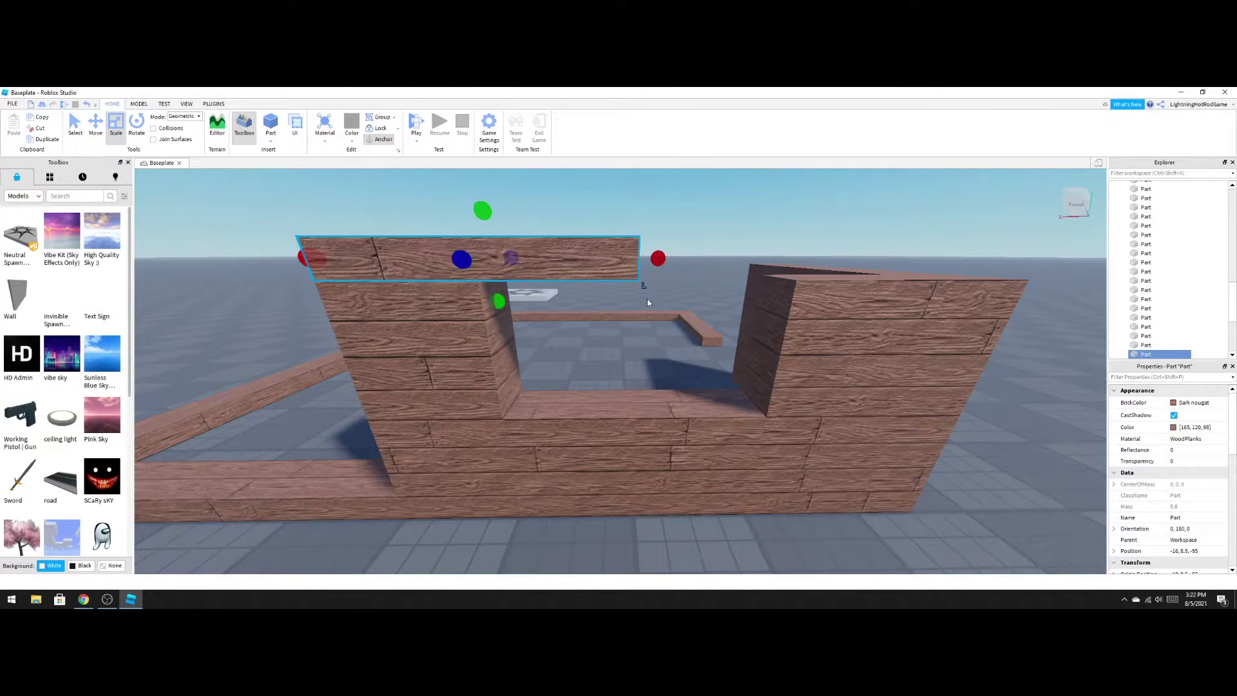
{"action": "left_click_drag", "start_coordinate": [653, 260], "coordinate": [995, 278]}
Scale the three top blocks of the adjoining window wall one row taller, level with the new top beam.
{"action": "right_click_drag", "start_coordinate": [997, 323], "coordinate": [981, 444]}
{"action": "scroll", "coordinate": [982, 445], "scroll_direction": "down", "scroll_amount": 3}
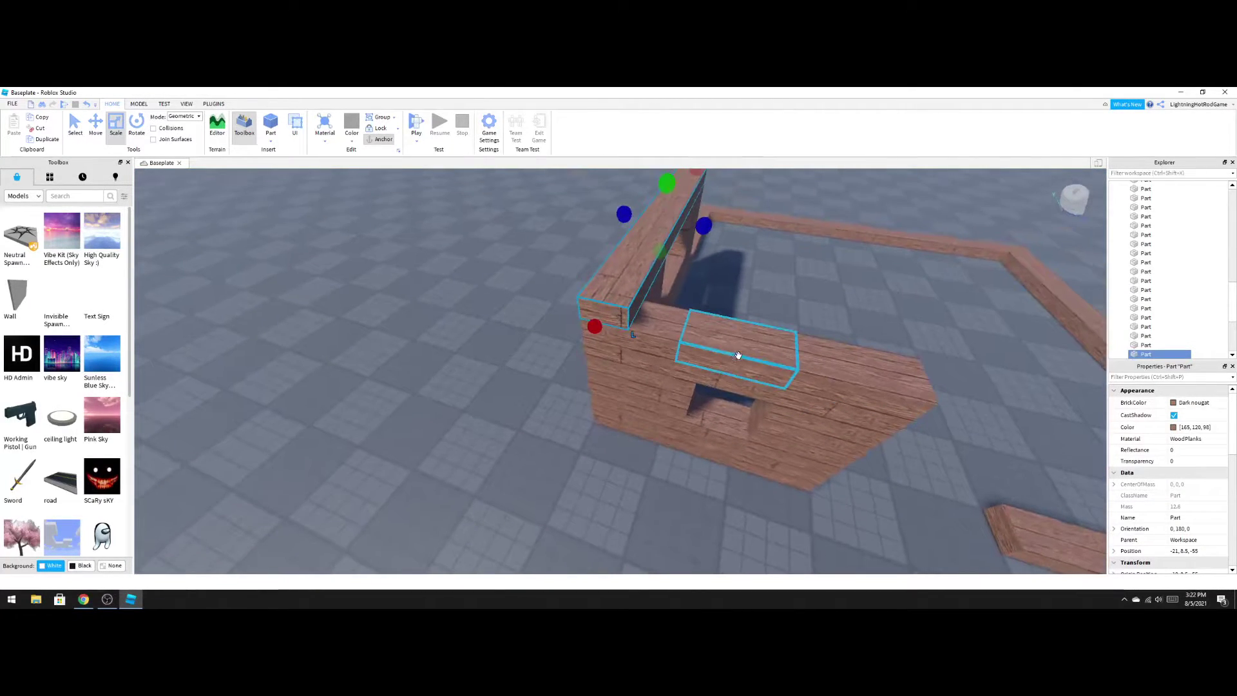
{"action": "left_click_drag", "start_coordinate": [739, 355], "coordinate": [638, 274]}
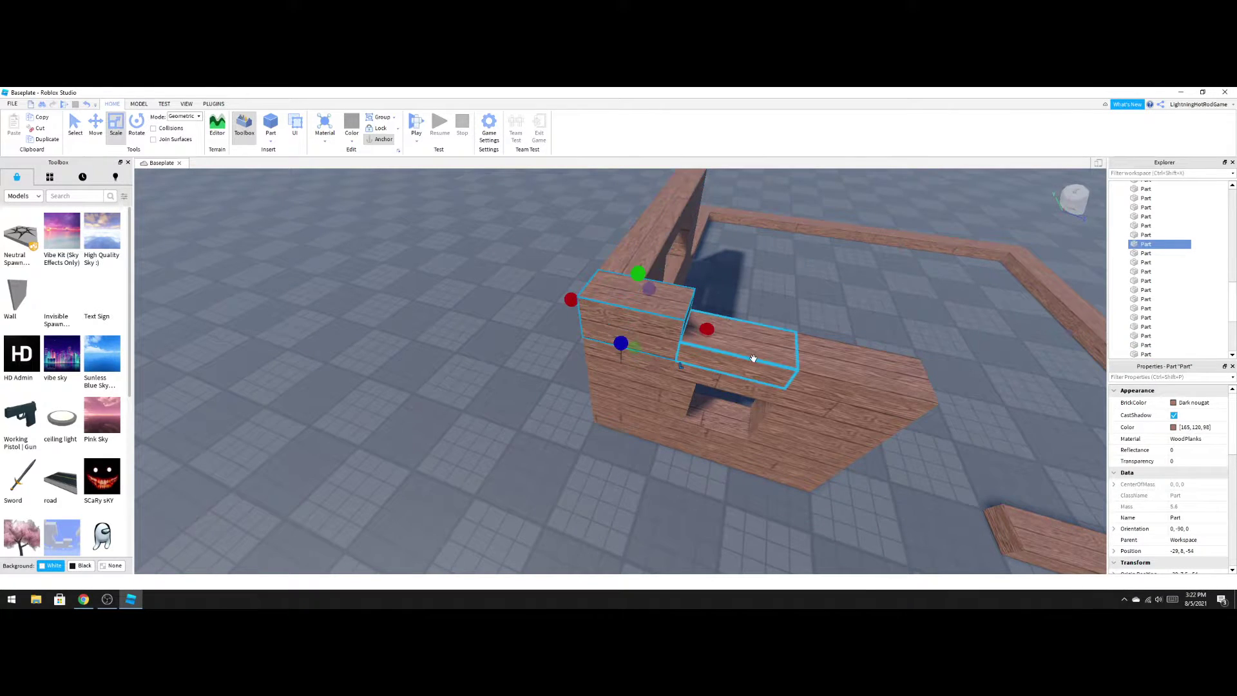
{"action": "left_click", "coordinate": [753, 358]}
{"action": "left_click_drag", "start_coordinate": [748, 322], "coordinate": [752, 302]}
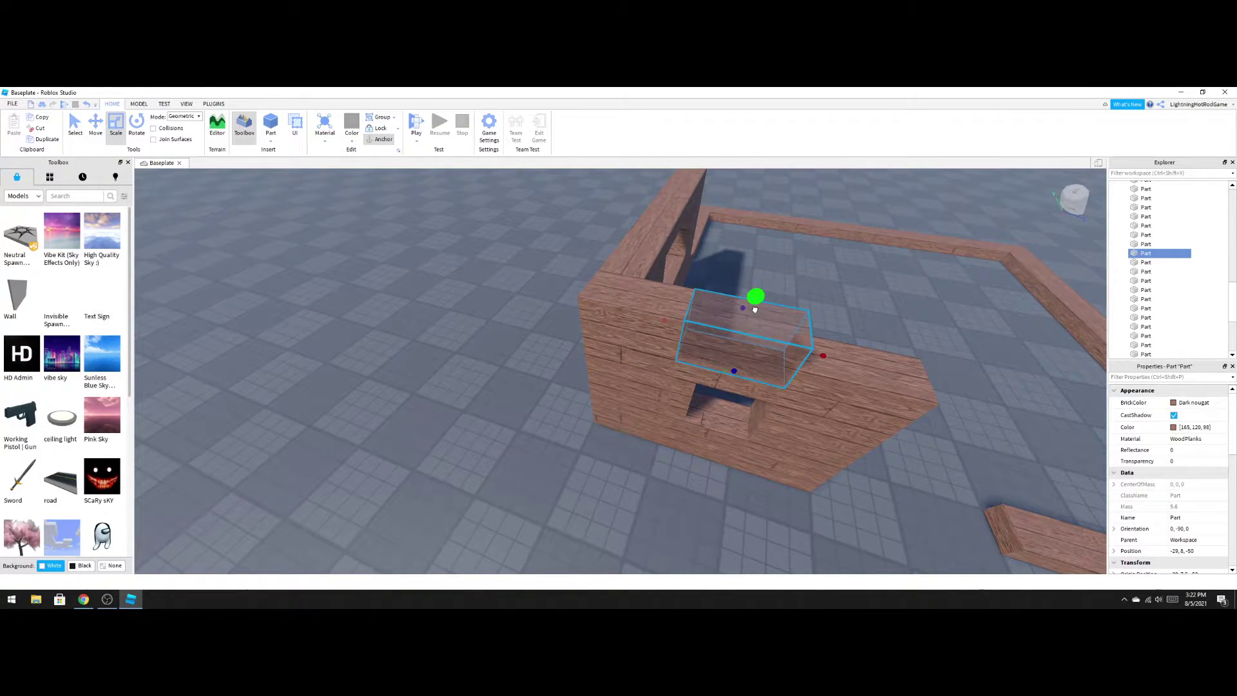
{"action": "left_click", "coordinate": [848, 359]}
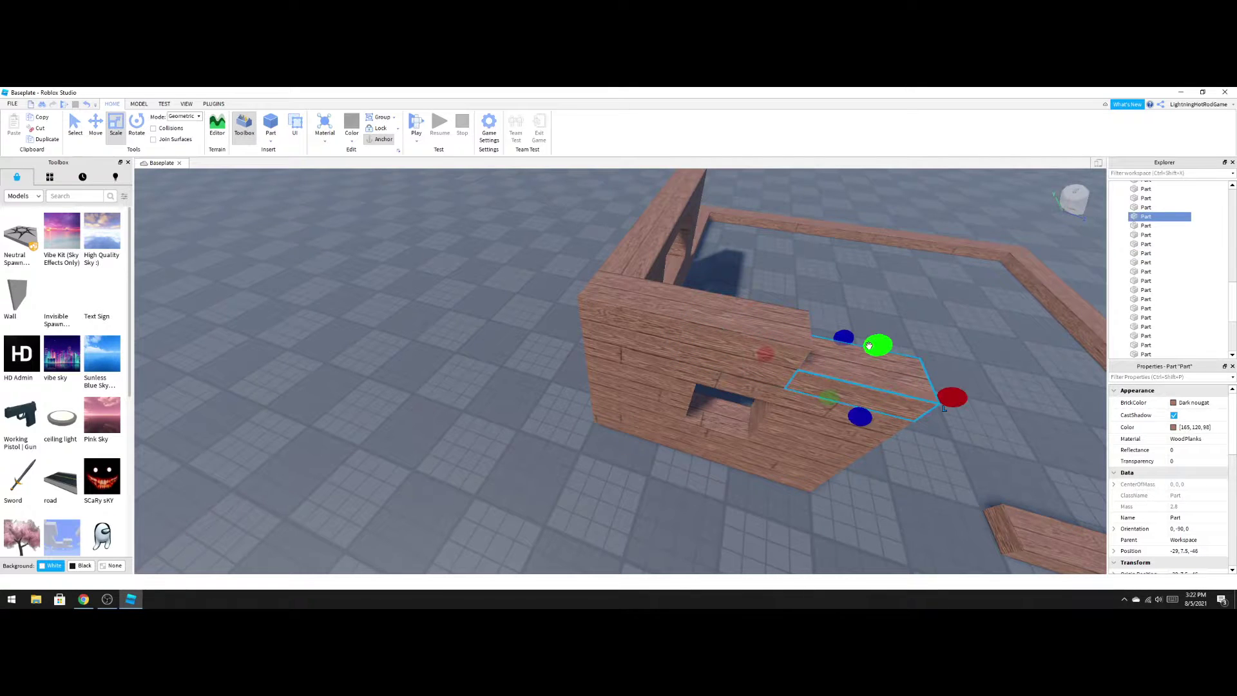
{"action": "left_click_drag", "start_coordinate": [877, 345], "coordinate": [881, 315]}
Delete the three low beam blocks on the far side of the door gap.
{"action": "right_click_drag", "start_coordinate": [1020, 261], "coordinate": [1069, 251]}
{"action": "key", "text": "w"}
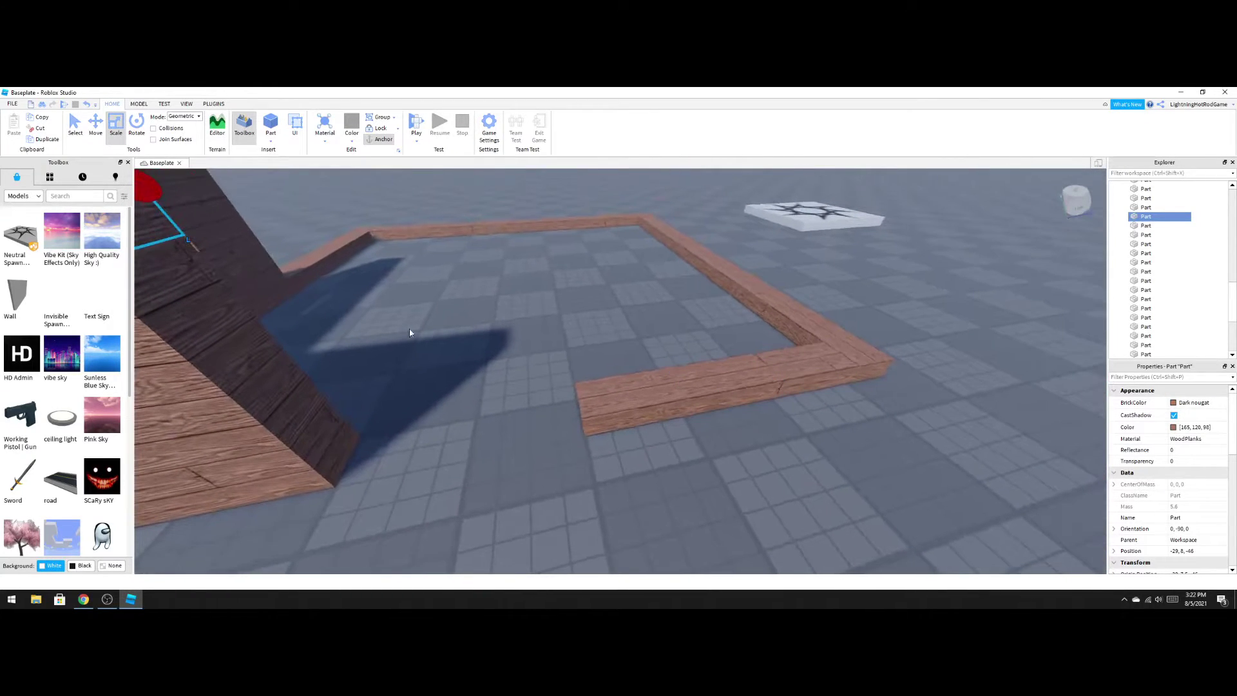
{"action": "left_click_drag", "start_coordinate": [497, 387], "coordinate": [491, 440]}
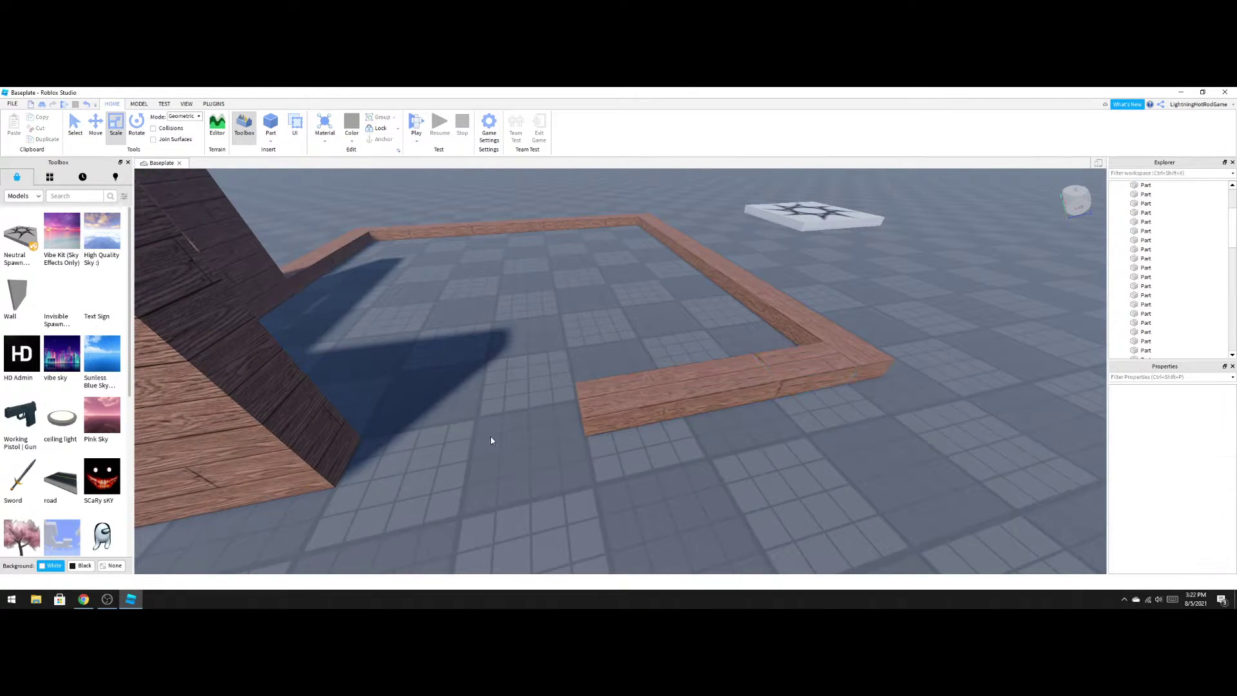
{"action": "left_click_drag", "start_coordinate": [562, 418], "coordinate": [907, 361]}
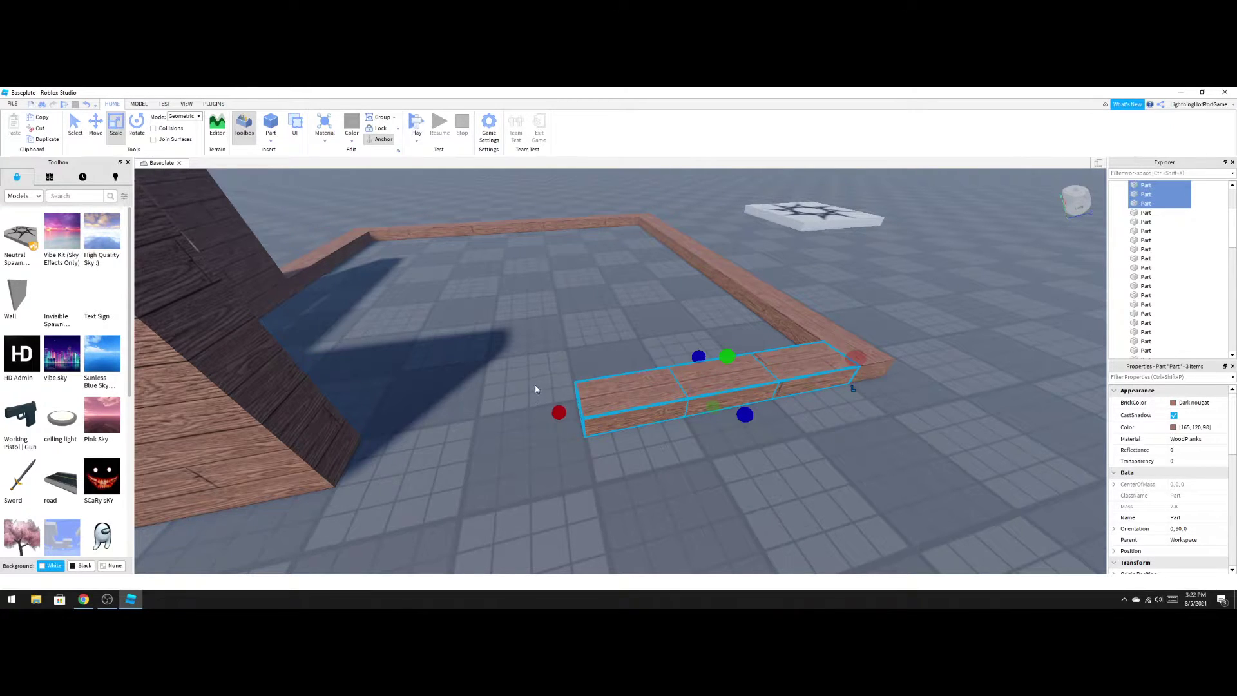
{"action": "key", "text": "Delete"}
Duplicate the finished window walls together with the attached low beam and rotate the copy 180 degrees.
{"action": "scroll", "coordinate": [533, 405], "scroll_direction": "down", "scroll_amount": 5}
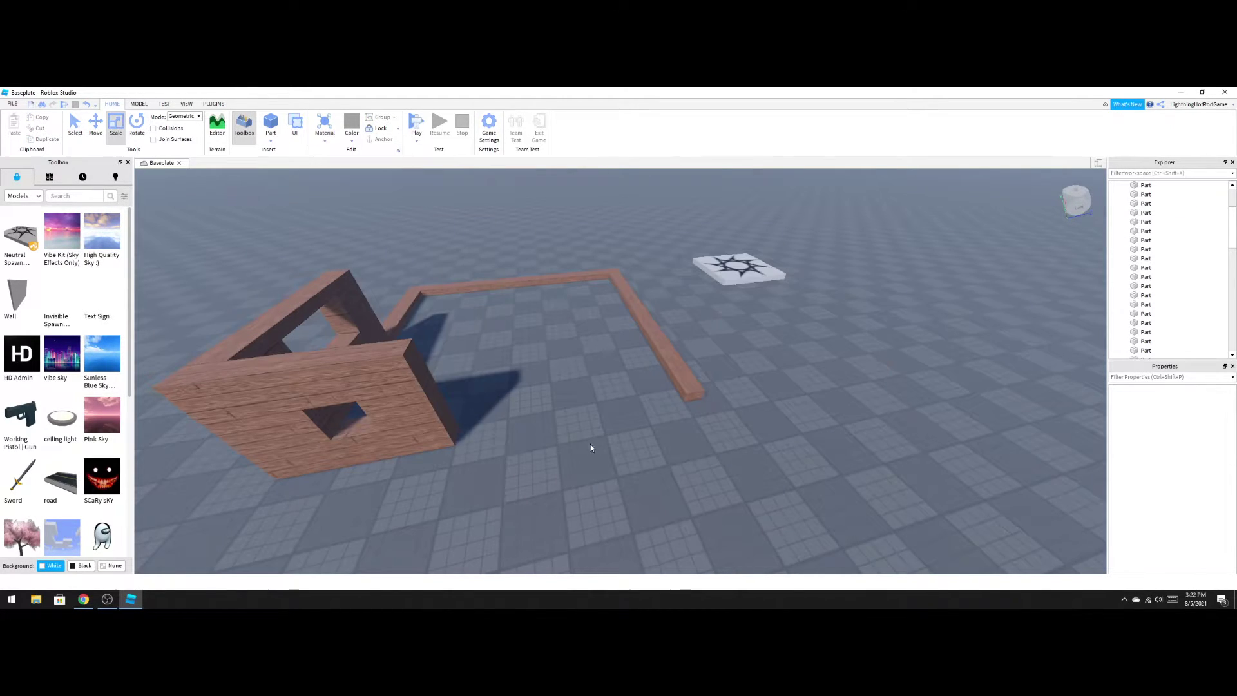
{"action": "left_click_drag", "start_coordinate": [574, 439], "coordinate": [491, 532]}
{"action": "right_click_drag", "start_coordinate": [590, 447], "coordinate": [586, 444]}
{"action": "left_click_drag", "start_coordinate": [617, 385], "coordinate": [419, 215]}
{"action": "key", "text": "d"}
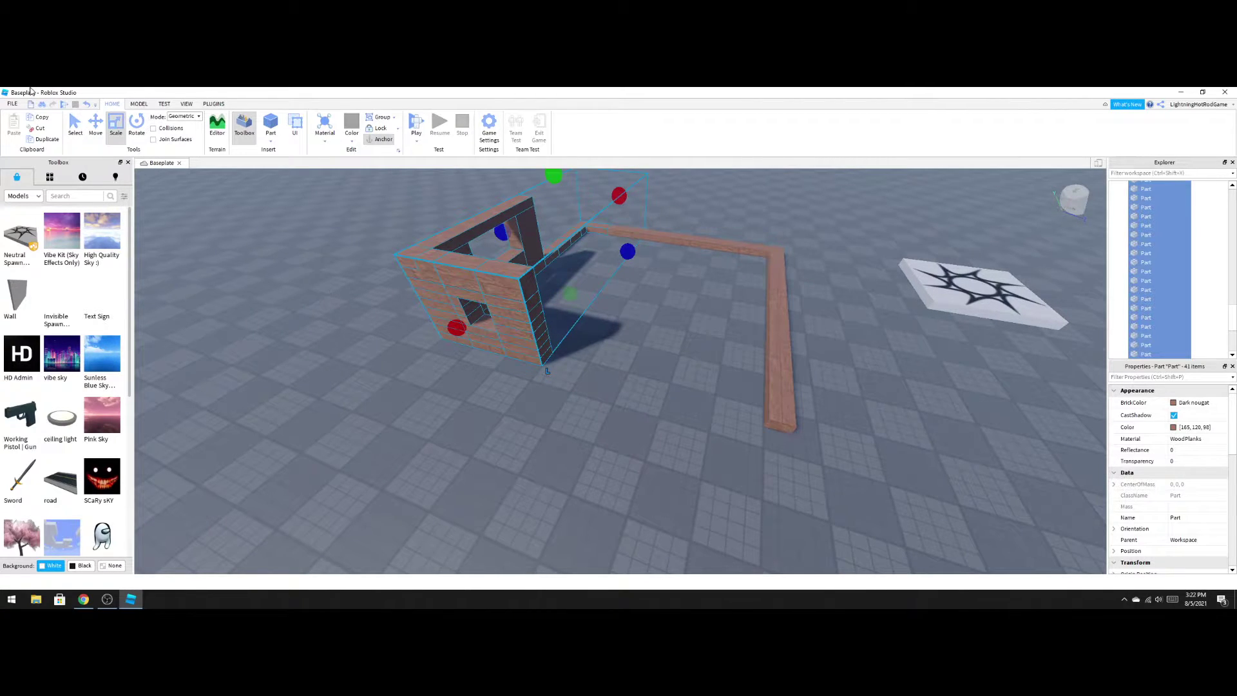
{"action": "key", "text": "ctrl+r"}
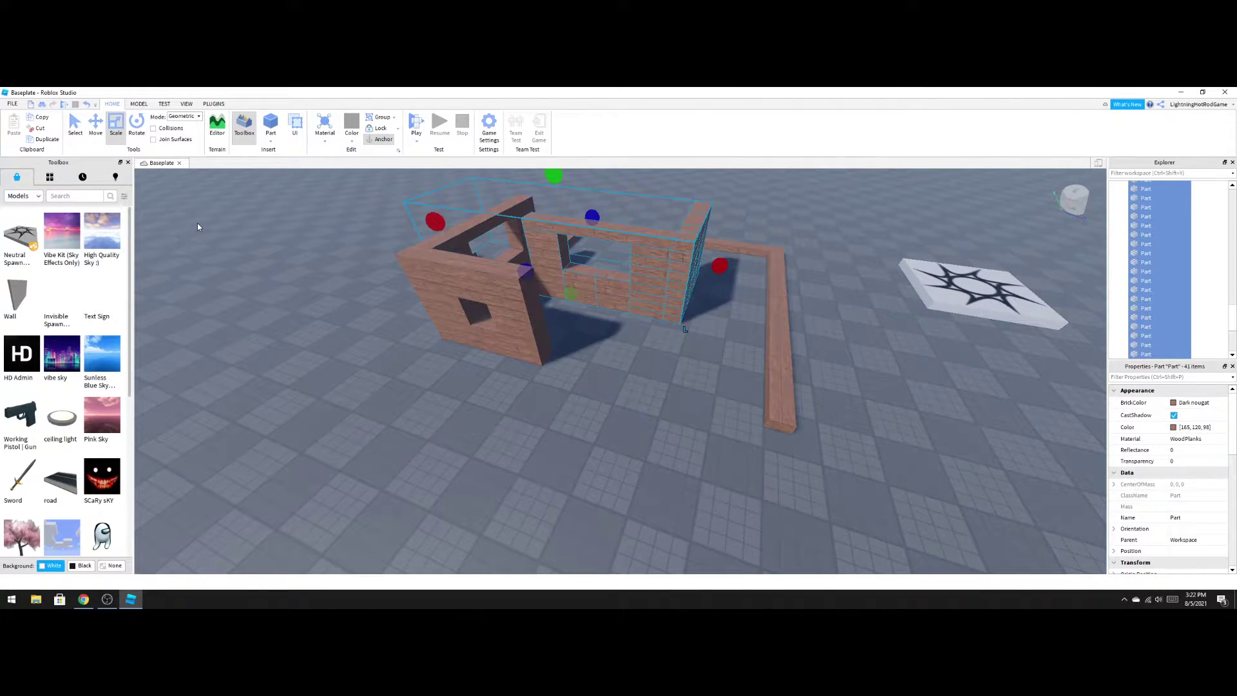
{"action": "key", "text": "ctrl+r"}
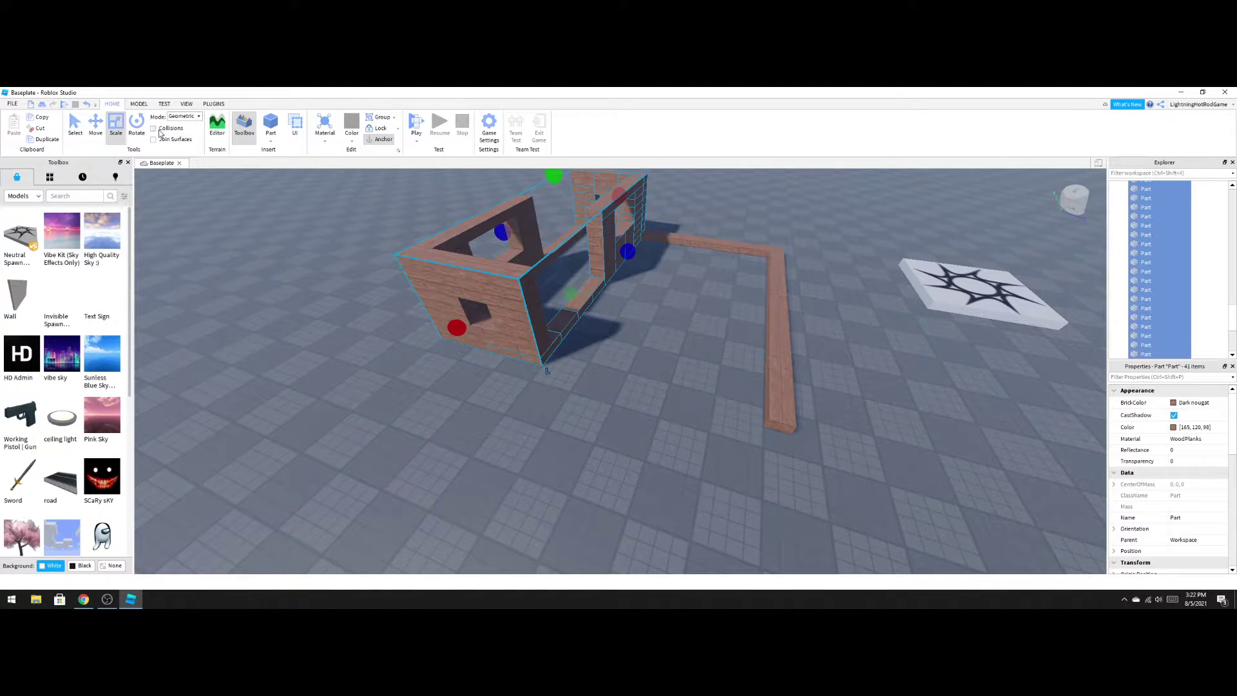
Move the rotated copy across to the opposite side of the frame and along the side beam to form the facing corner.
{"action": "left_click", "coordinate": [98, 136]}
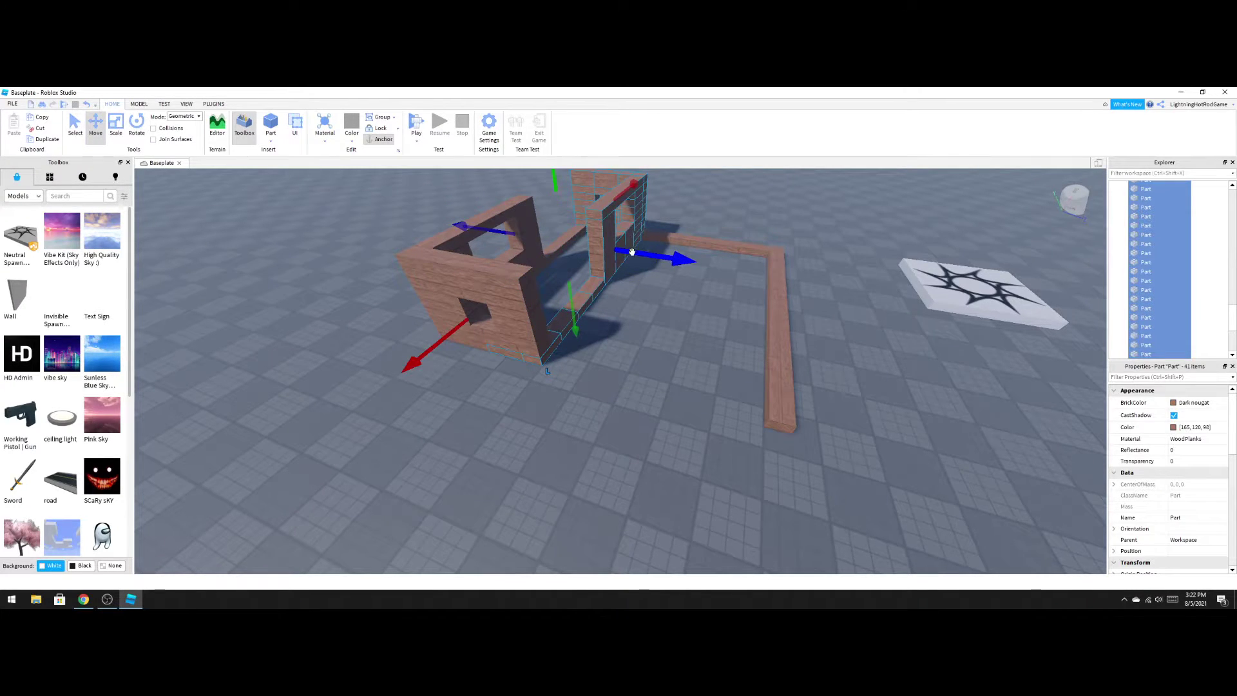
{"action": "left_click_drag", "start_coordinate": [632, 251], "coordinate": [800, 387]}
{"action": "right_click_drag", "start_coordinate": [812, 261], "coordinate": [812, 261]}
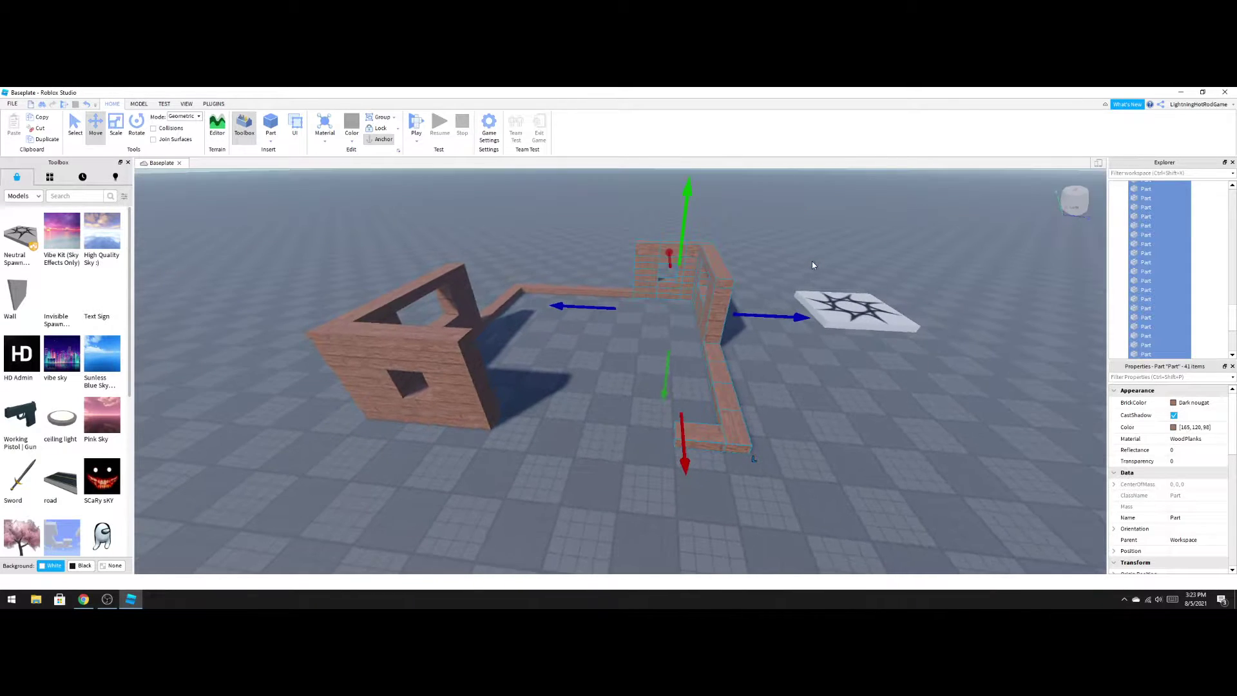
{"action": "left_click_drag", "start_coordinate": [667, 257], "coordinate": [672, 301]}
{"action": "left_click", "coordinate": [860, 471]}
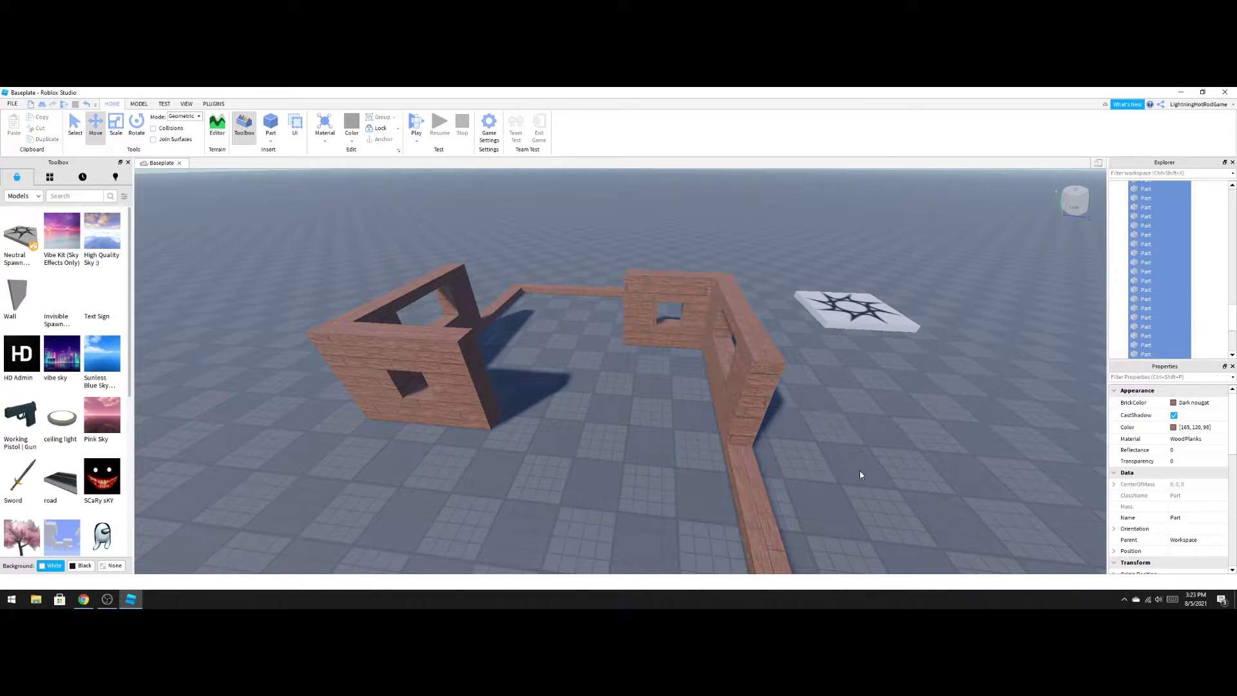
Delete the low beam blocks sticking out past the end of the copied side wall.
{"action": "right_click_drag", "start_coordinate": [768, 461], "coordinate": [767, 454]}
{"action": "left_click_drag", "start_coordinate": [768, 458], "coordinate": [420, 288]}
{"action": "key", "text": "Delete"}
Duplicate a low beam block and place the copy beside the open end of the window wall nearest the spawn pad.
{"action": "right_click_drag", "start_coordinate": [489, 278], "coordinate": [501, 276]}
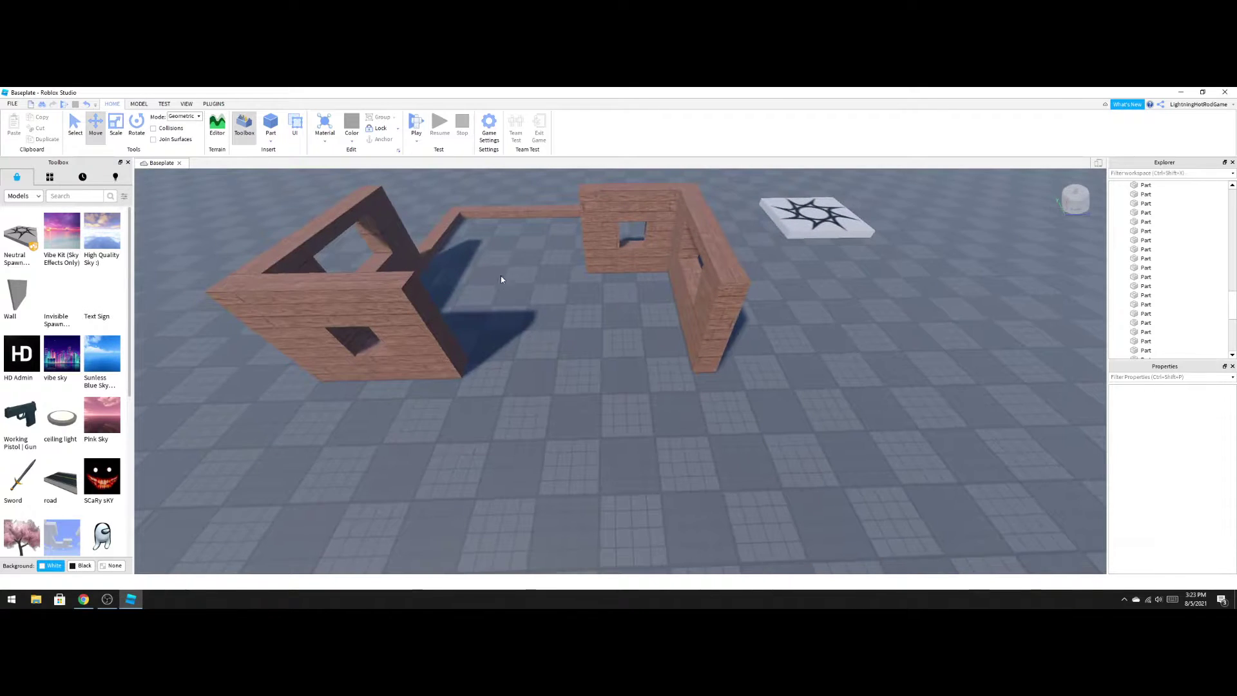
{"action": "left_click", "coordinate": [700, 357]}
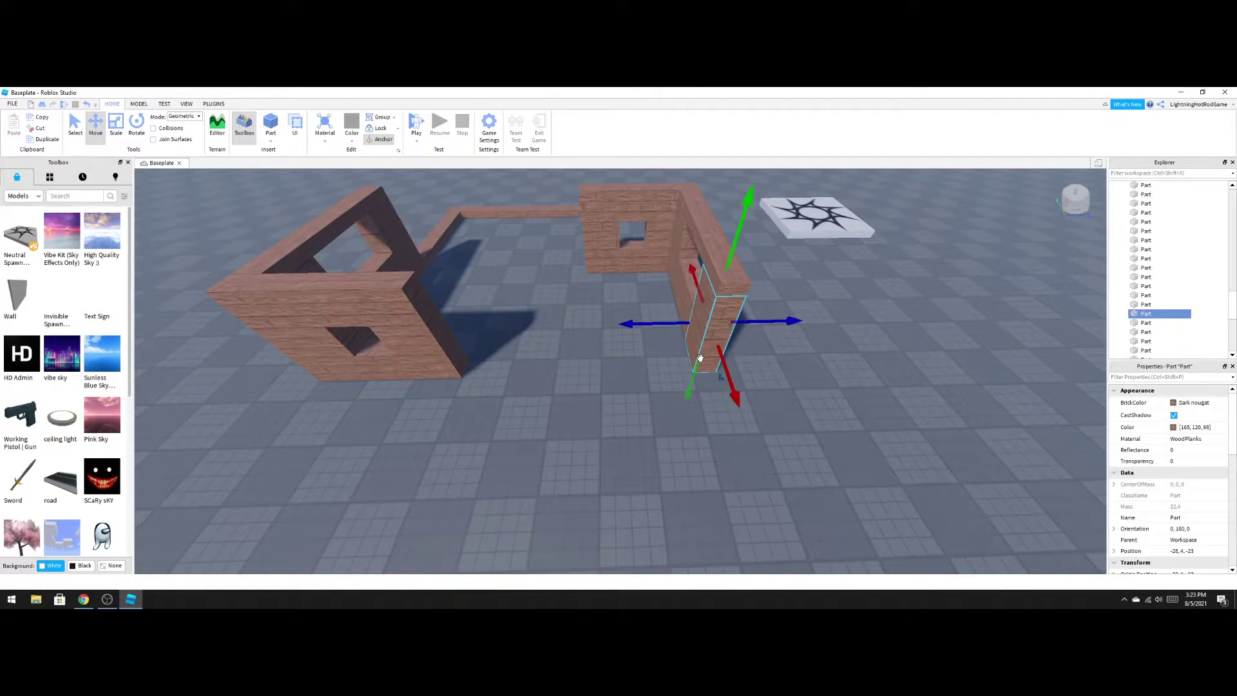
{"action": "left_click", "coordinate": [653, 420]}
{"action": "left_click", "coordinate": [423, 249]}
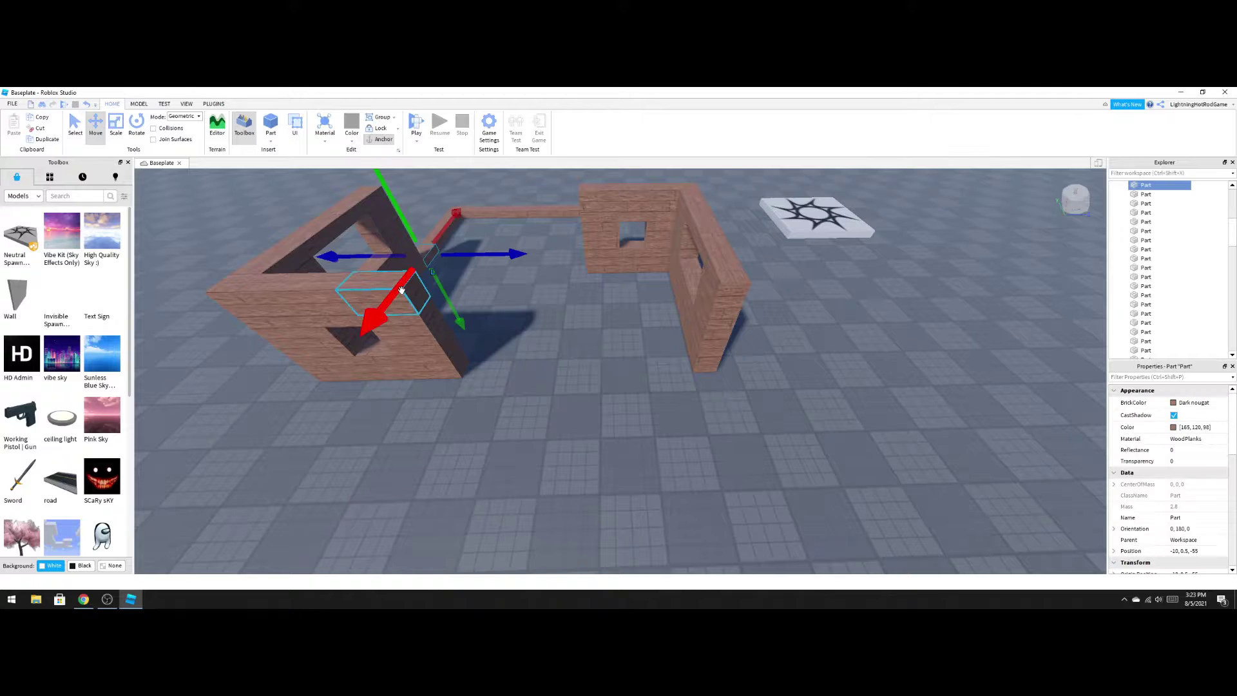
{"action": "key", "text": "ctrl+d"}
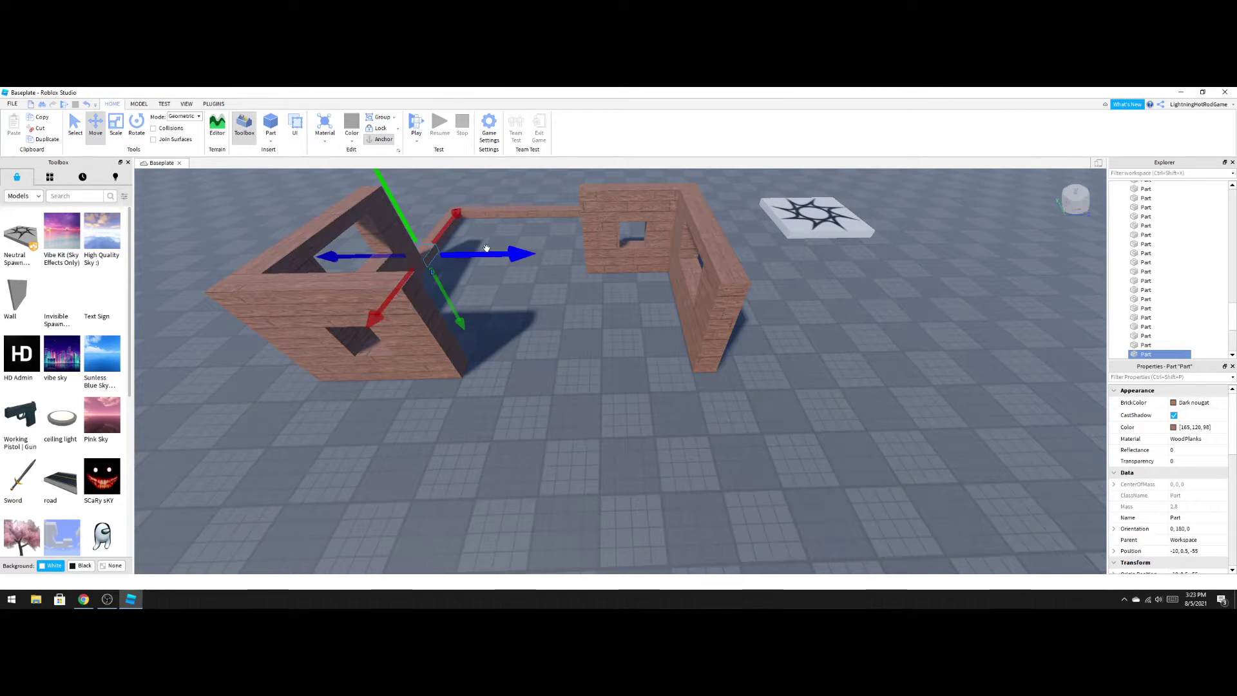
{"action": "left_click_drag", "start_coordinate": [480, 253], "coordinate": [599, 249]}
{"action": "left_click_drag", "start_coordinate": [526, 309], "coordinate": [526, 460]}
{"action": "left_click_drag", "start_coordinate": [545, 372], "coordinate": [702, 385]}
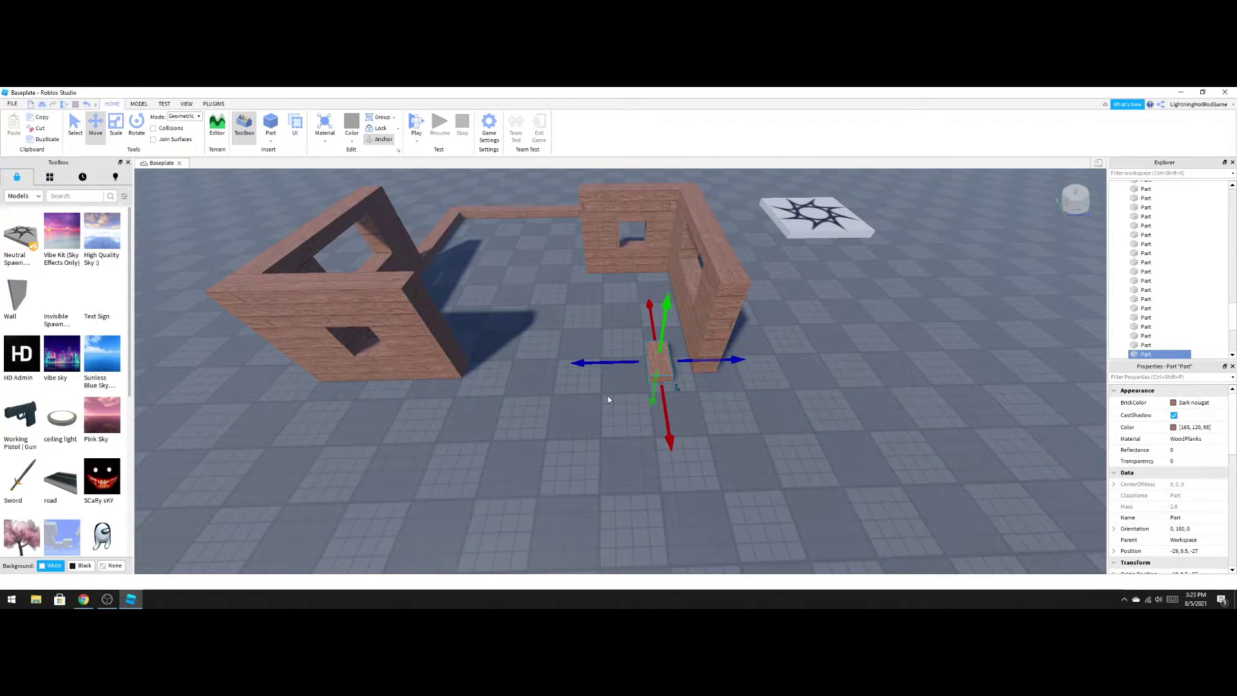
{"action": "left_click", "coordinate": [609, 414]}
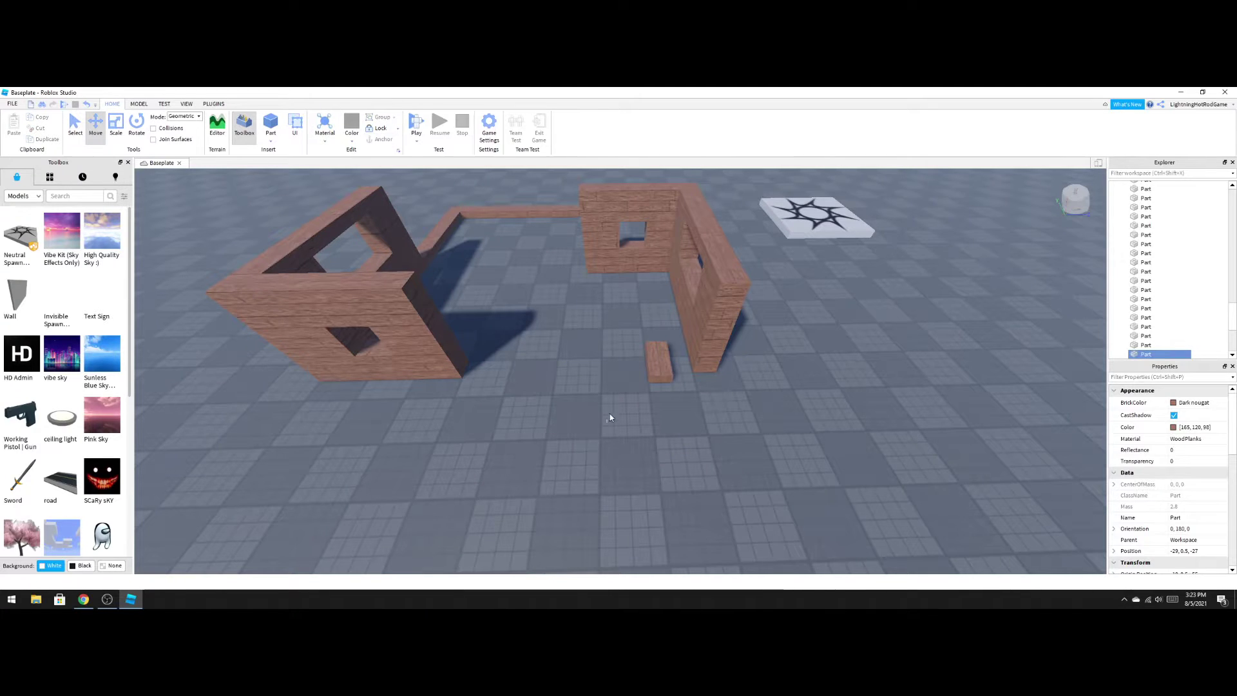
Rotate the copied block around its vertical axis so it lies crosswise to the side wall.
{"action": "left_click", "coordinate": [659, 365]}
{"action": "key", "text": "ctrl+r"}
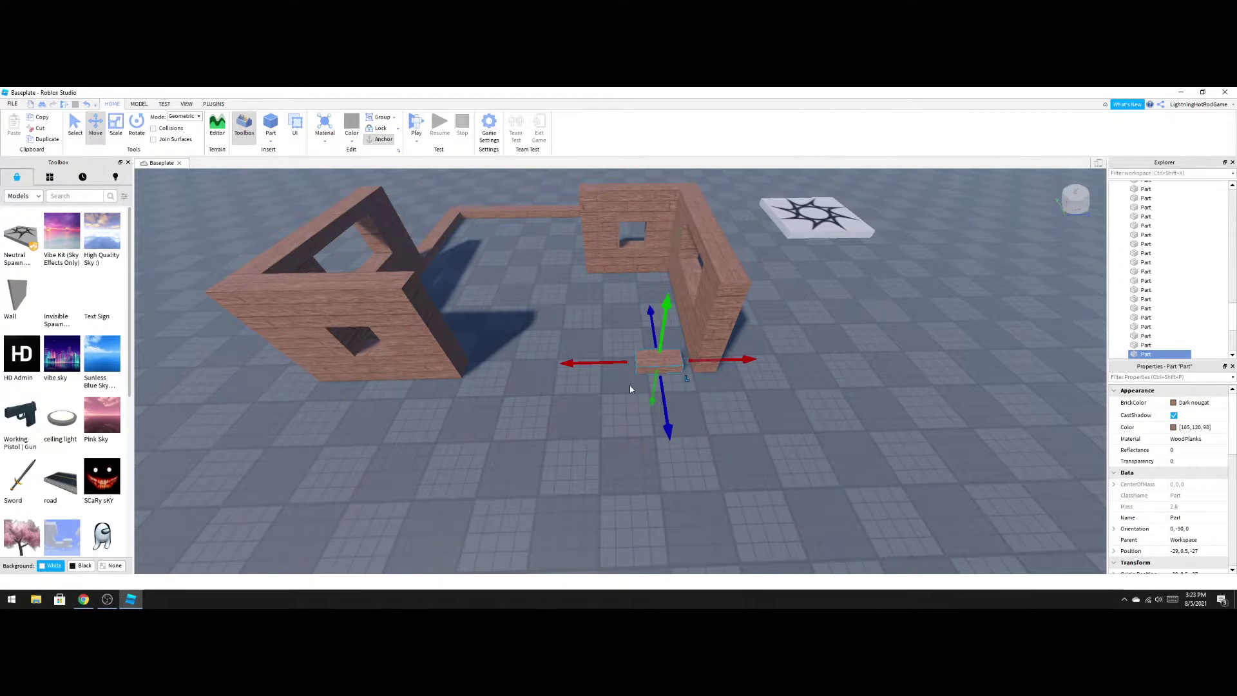
{"action": "left_click", "coordinate": [136, 127]}
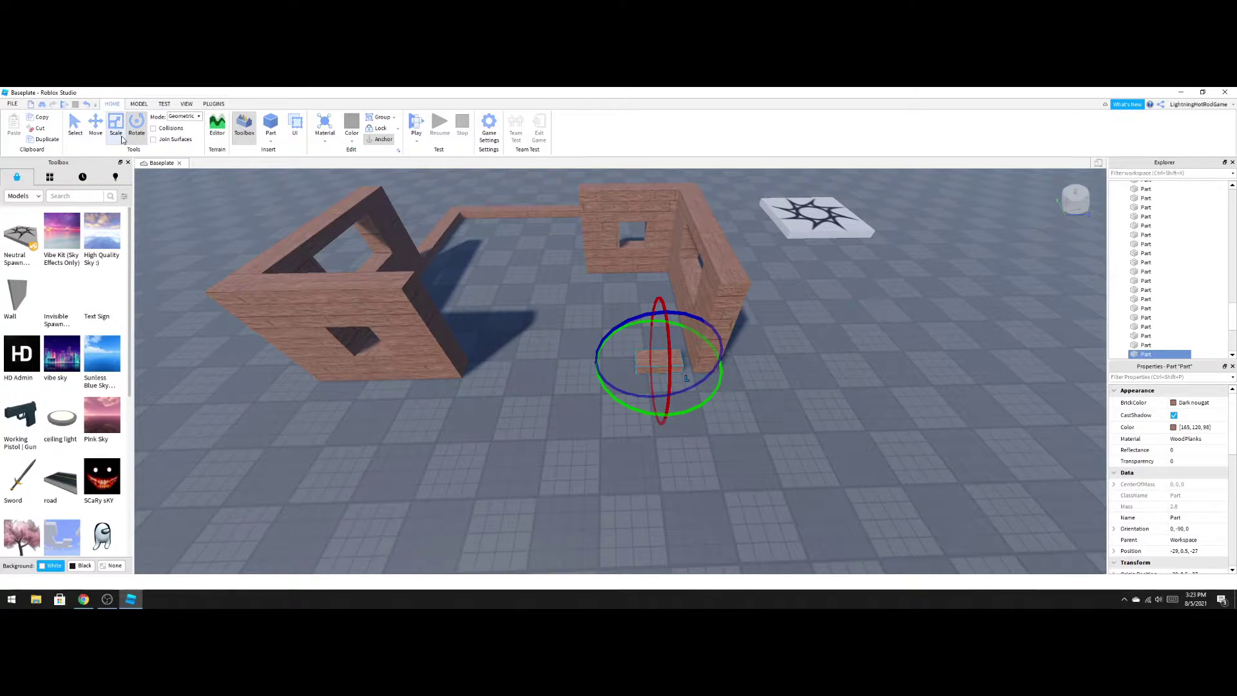
{"action": "left_click", "coordinate": [116, 128]}
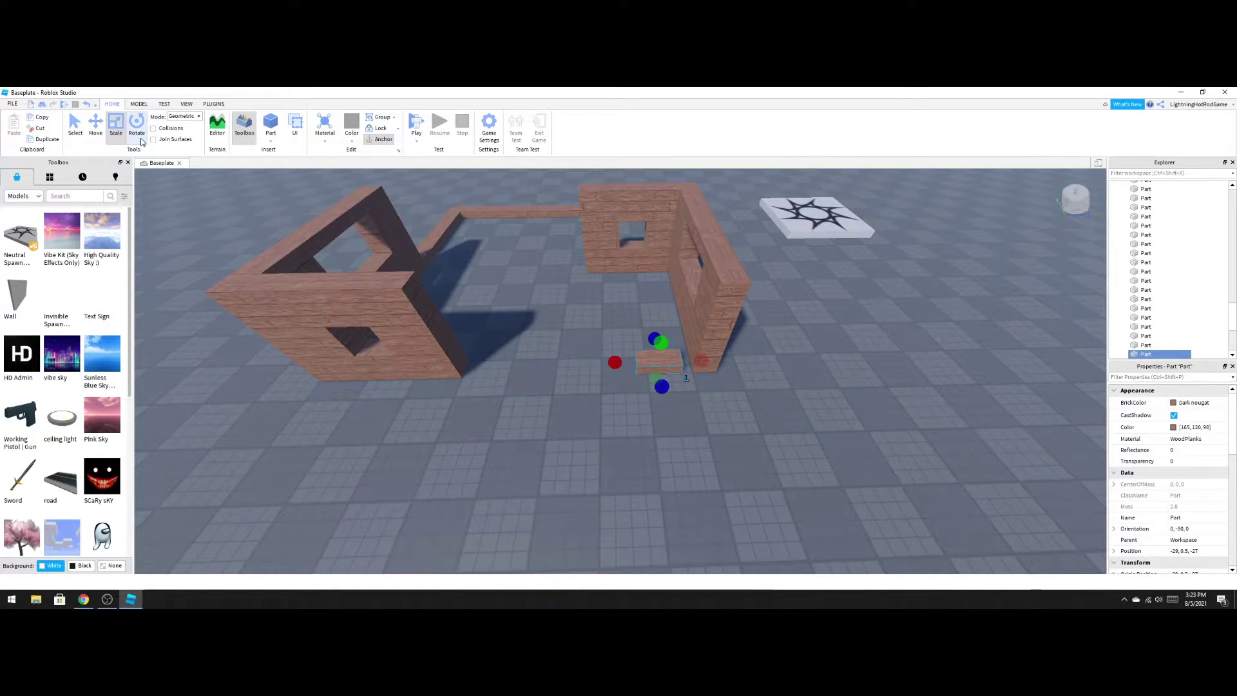
{"action": "left_click", "coordinate": [139, 129]}
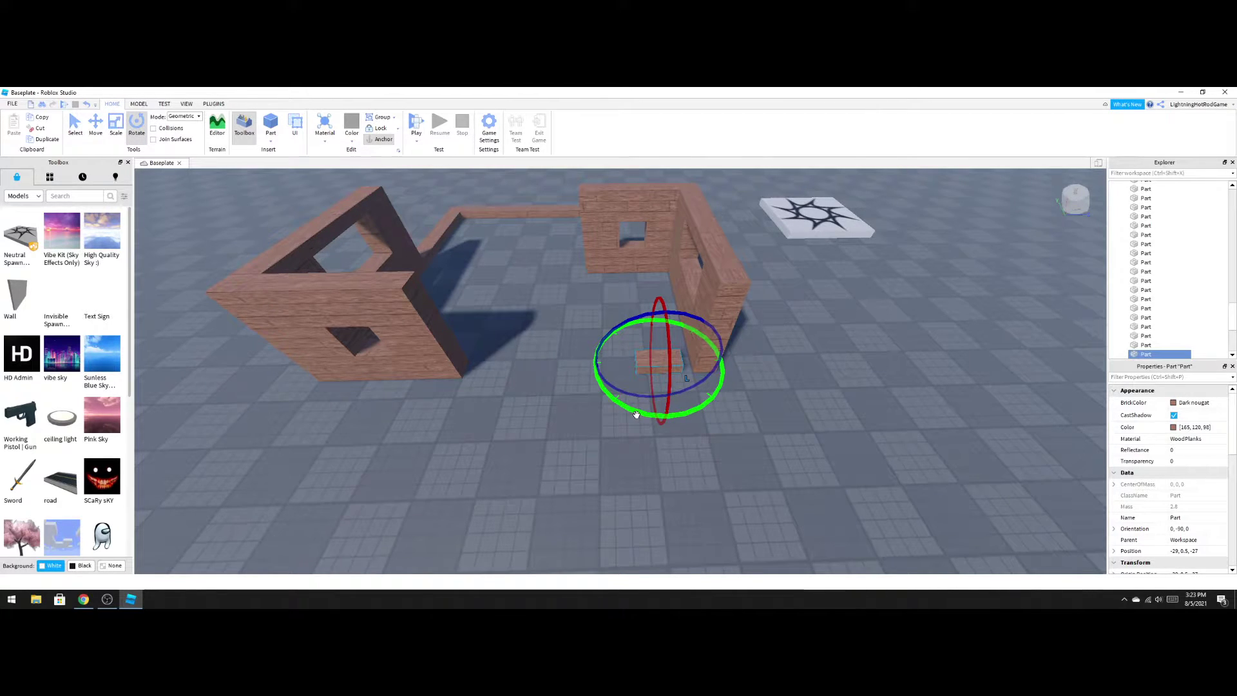
{"action": "left_click", "coordinate": [605, 398]}
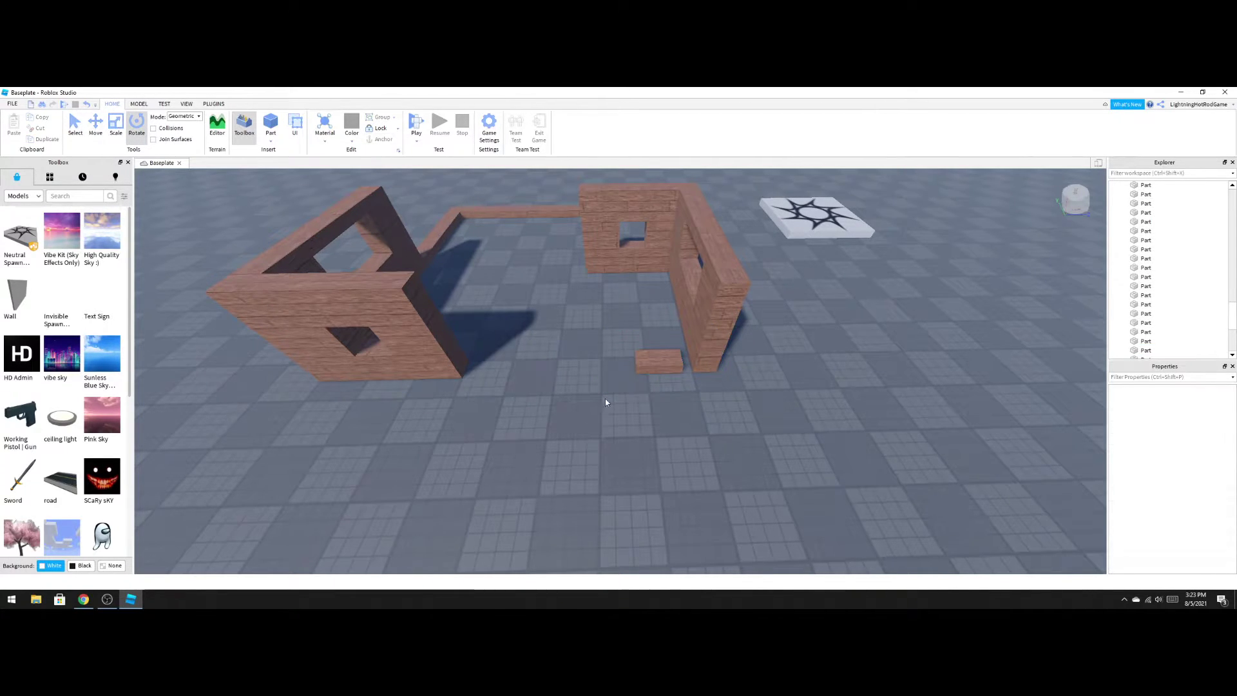
{"action": "left_click", "coordinate": [659, 360]}
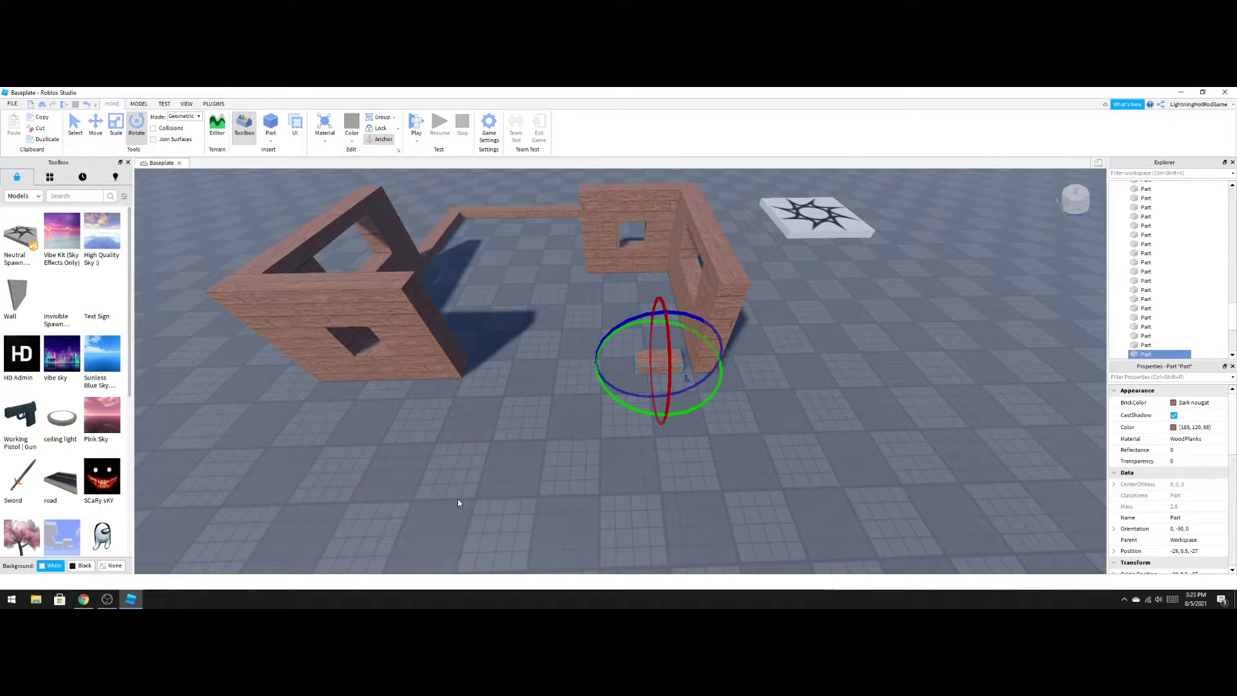
{"action": "left_click", "coordinate": [95, 123]}
{"action": "left_click", "coordinate": [75, 123]}
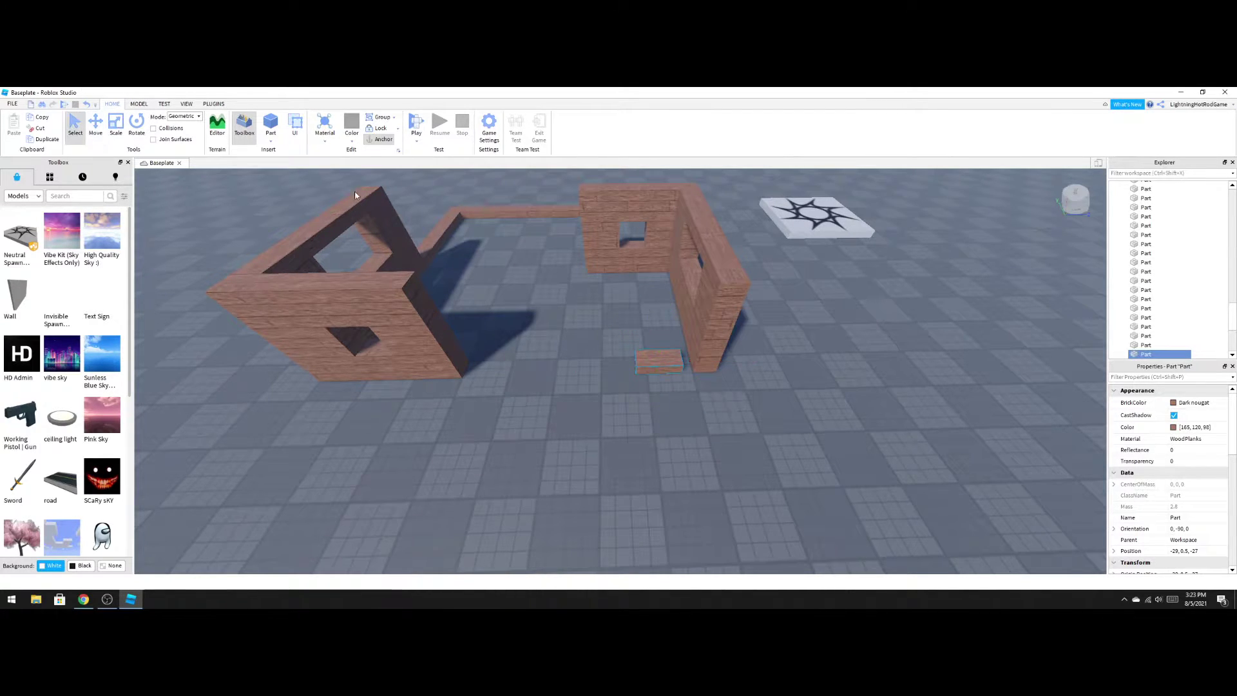
{"action": "key", "text": "ctrl+r"}
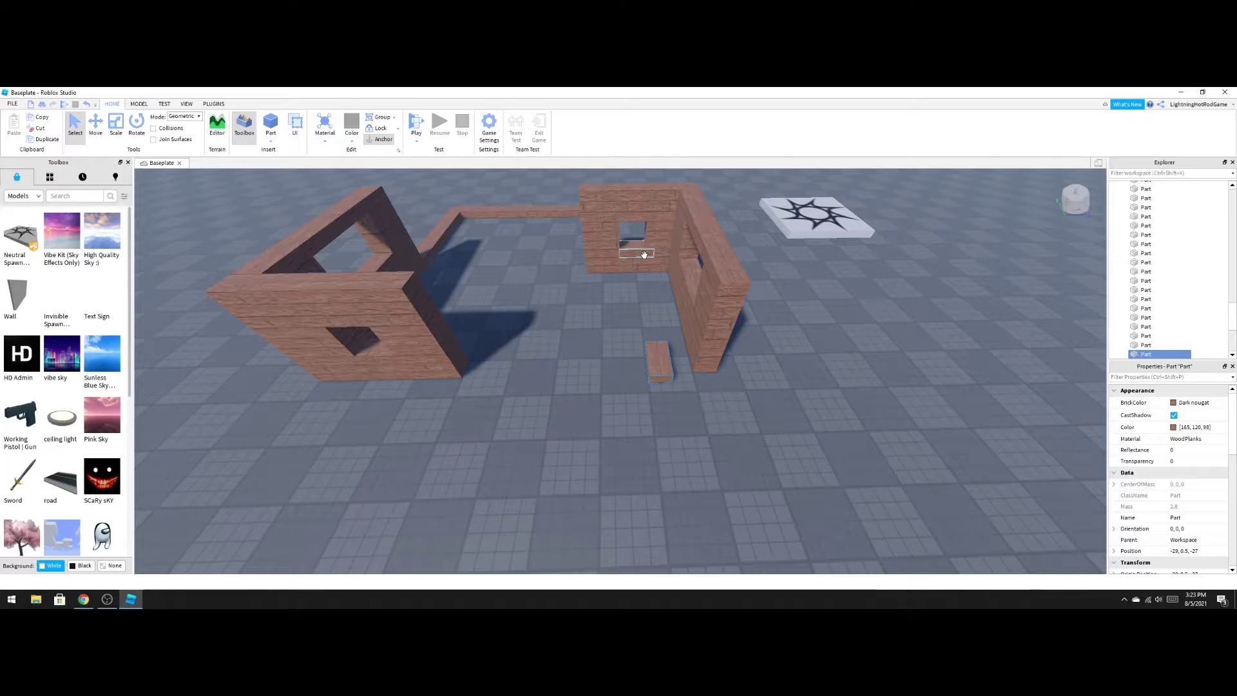
{"action": "key", "text": "e"}
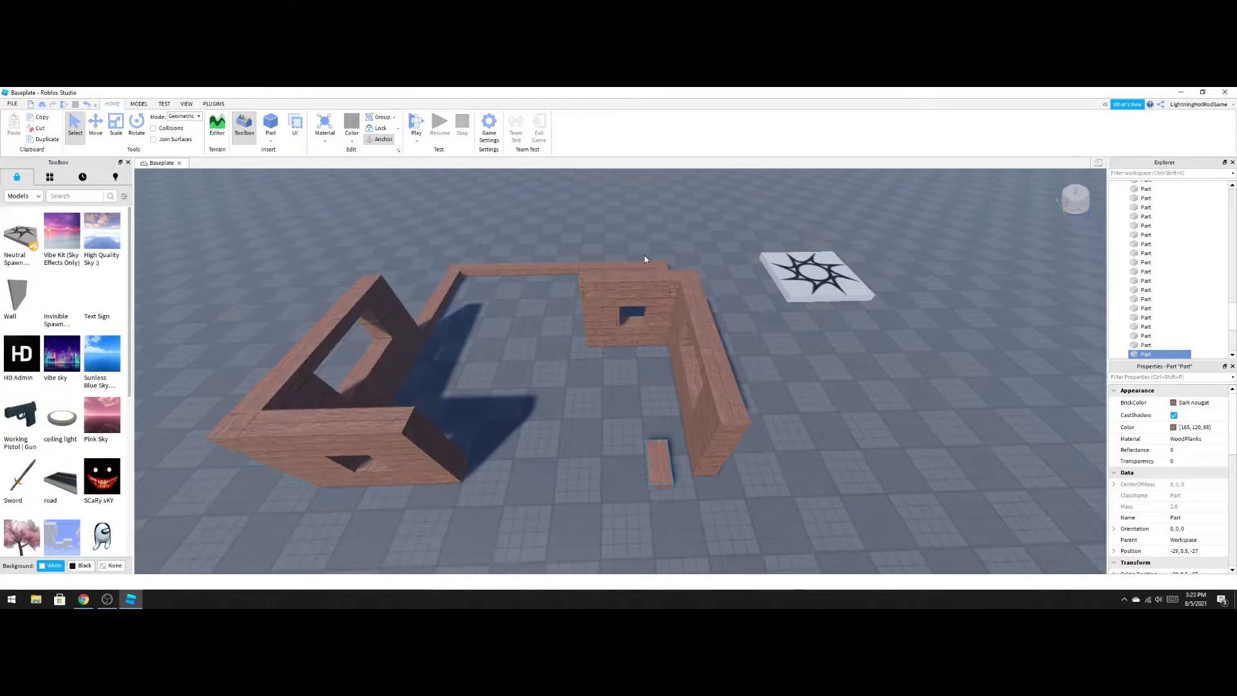
{"action": "key", "text": "ctrl+r"}
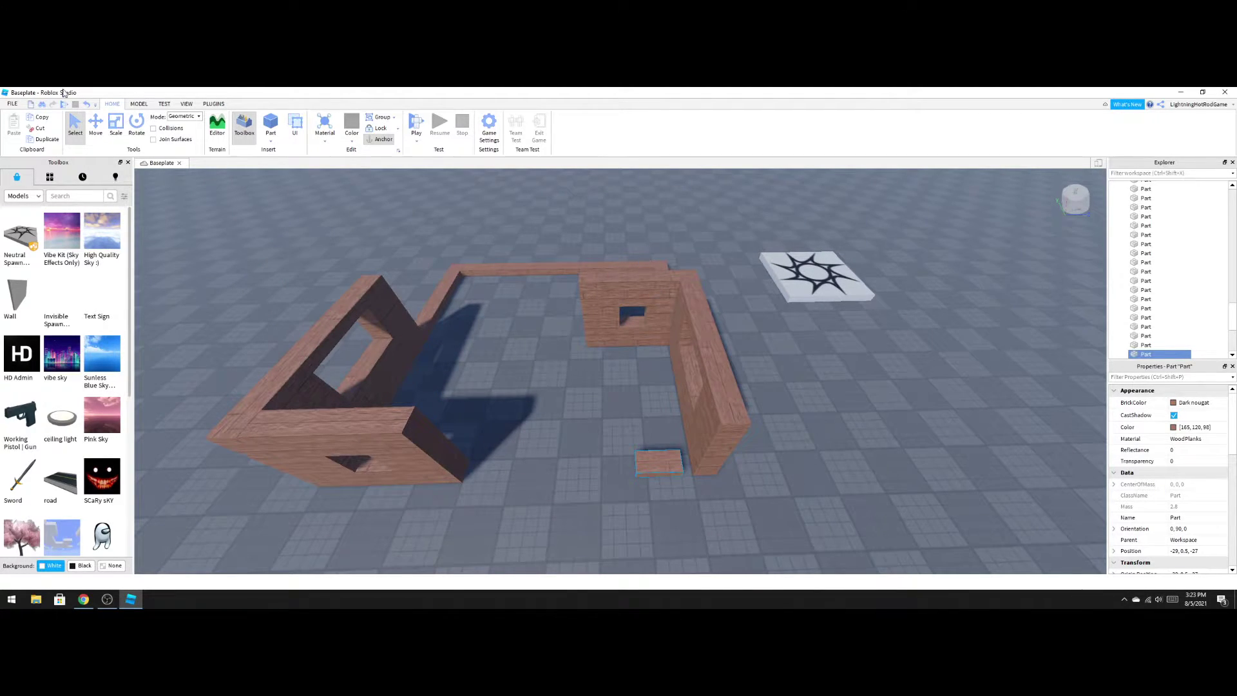
Move the rotated block against the end of the side wall to start the missing wall.
{"action": "left_click", "coordinate": [95, 122]}
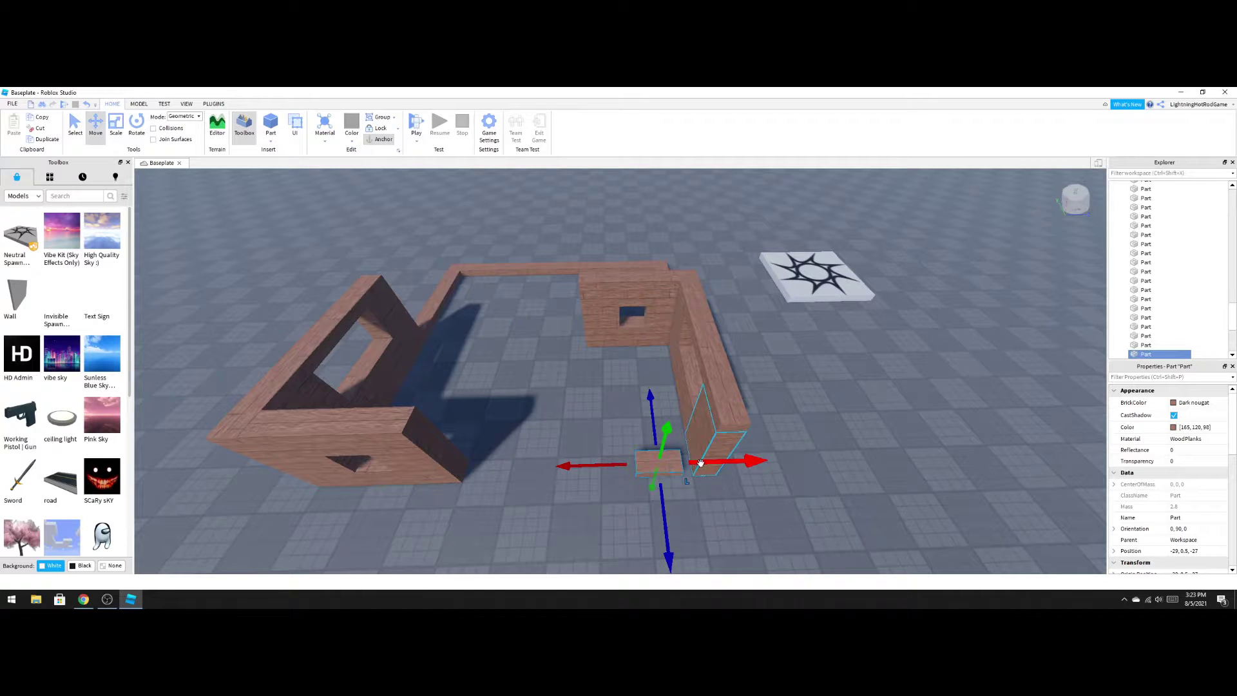
{"action": "left_click_drag", "start_coordinate": [701, 463], "coordinate": [709, 461]}
{"action": "key", "text": "a"}
{"action": "right_click_drag", "start_coordinate": [531, 516], "coordinate": [535, 514]}
{"action": "scroll", "coordinate": [621, 449], "scroll_direction": "up", "scroll_amount": 2}
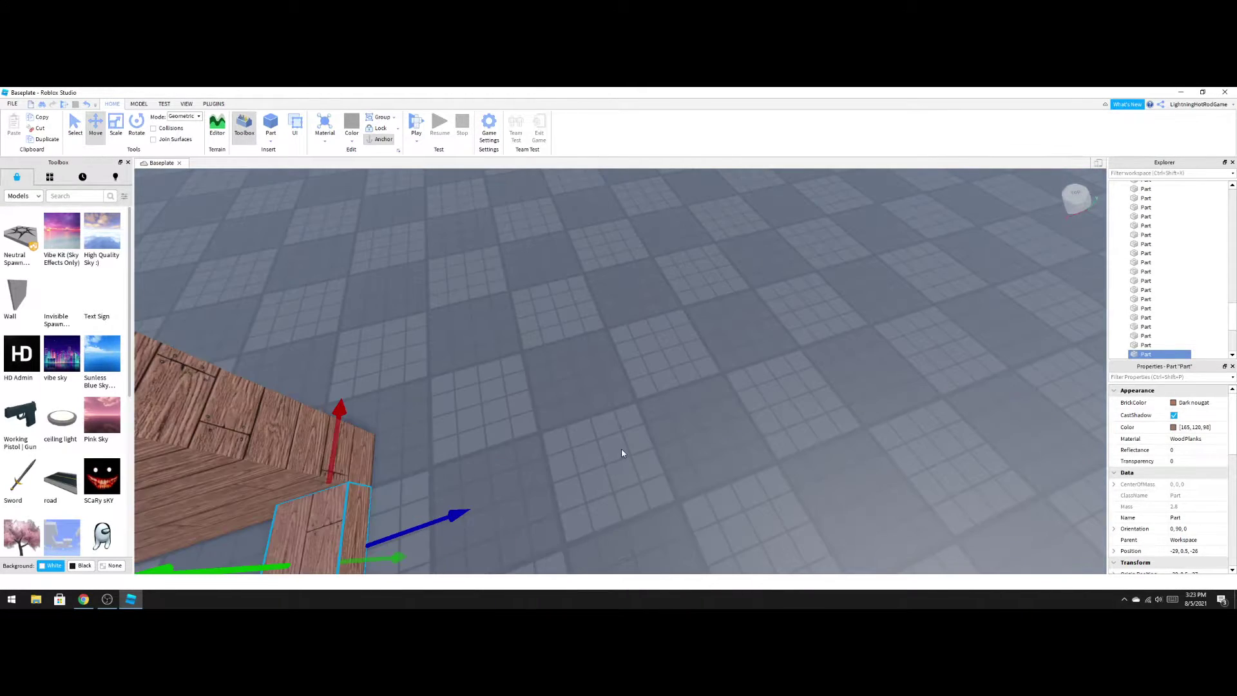
{"action": "right_click_drag", "start_coordinate": [621, 449], "coordinate": [631, 448]}
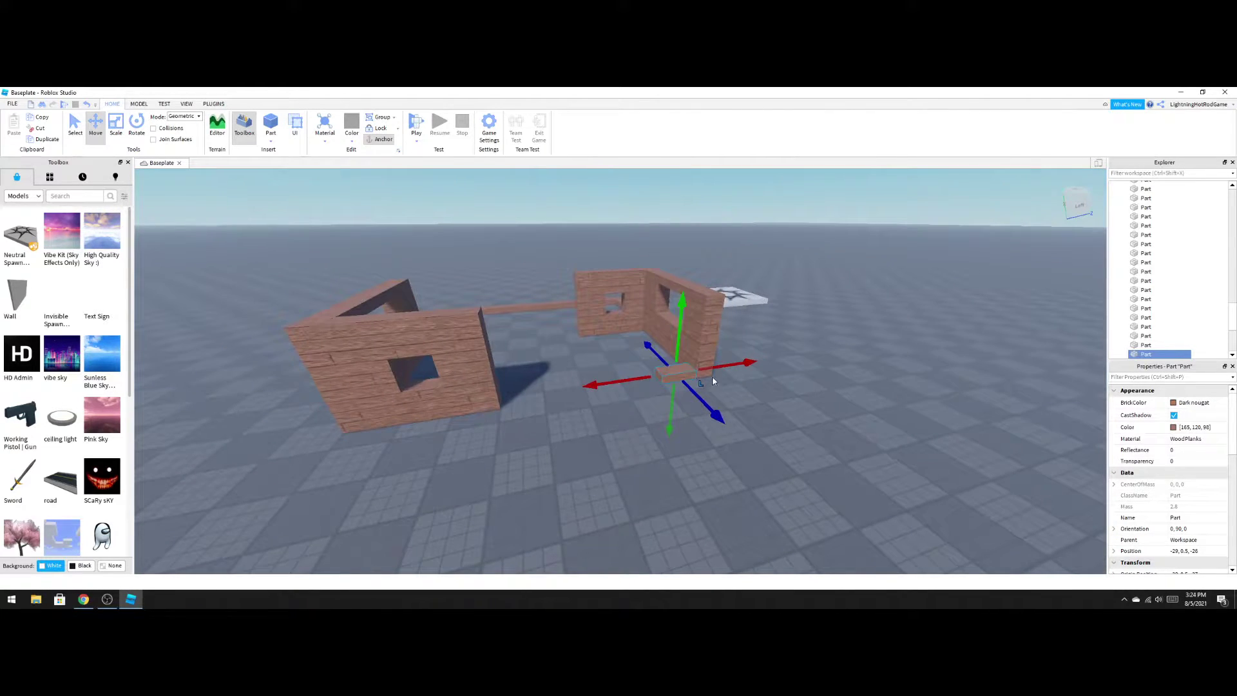
{"action": "left_click", "coordinate": [107, 598]}
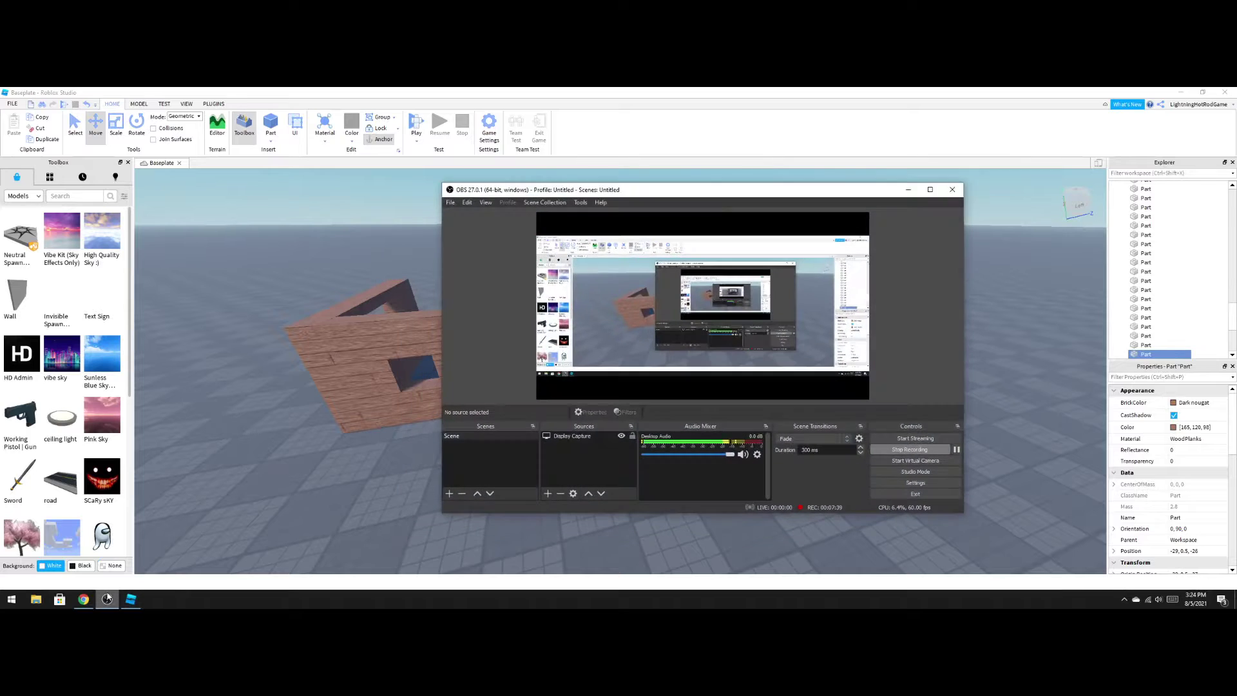
{"action": "left_click", "coordinate": [107, 598]}
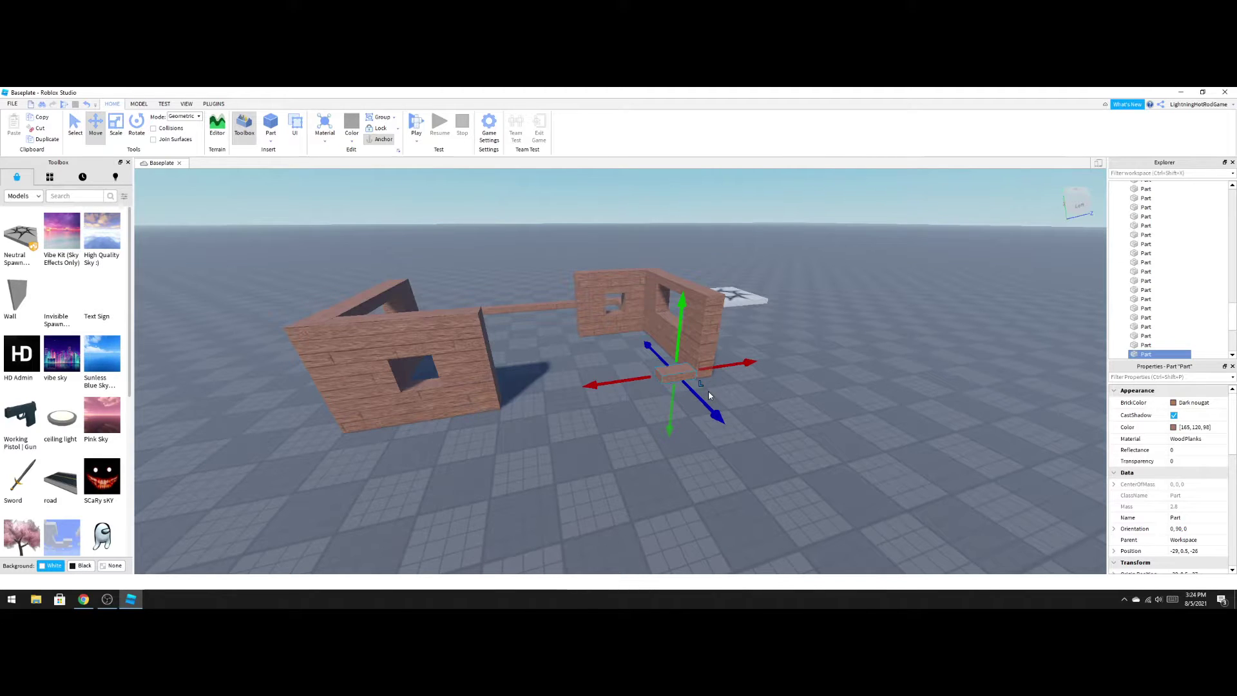
Stack duplicates of the block upward at 1-stud intervals beside the side wall's end, up to a position height of 8.5.
{"action": "left_click_drag", "start_coordinate": [681, 354], "coordinate": [681, 347]}
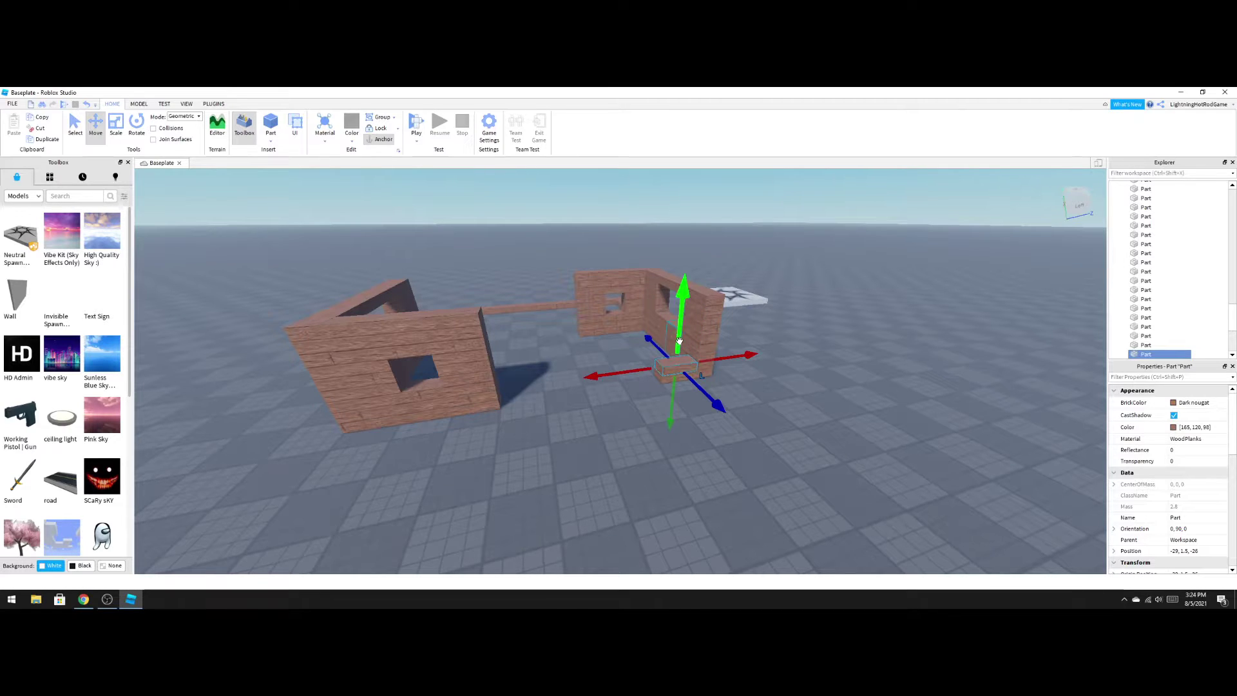
{"action": "mouse_move", "coordinate": [680, 345]}
{"action": "left_mouse_down"}
{"action": "mouse_move", "coordinate": [680, 327]}
{"action": "mouse_move", "coordinate": [664, 343]}
{"action": "left_mouse_up"}
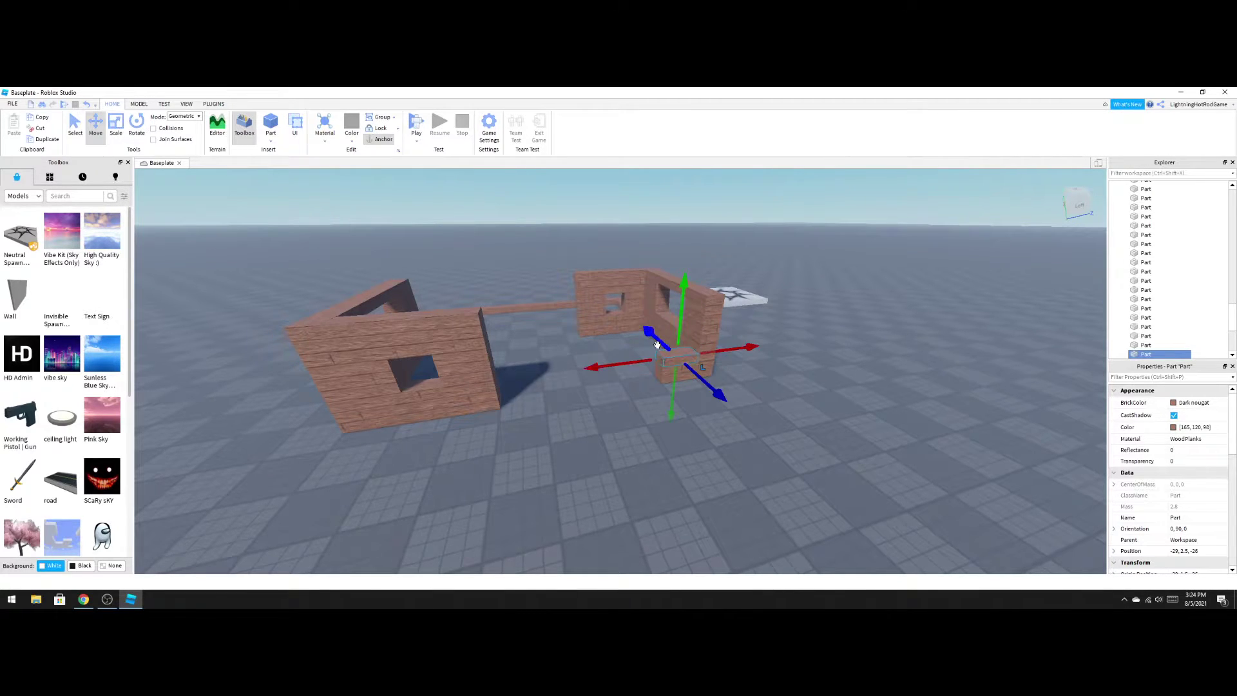
{"action": "key", "text": "d"}
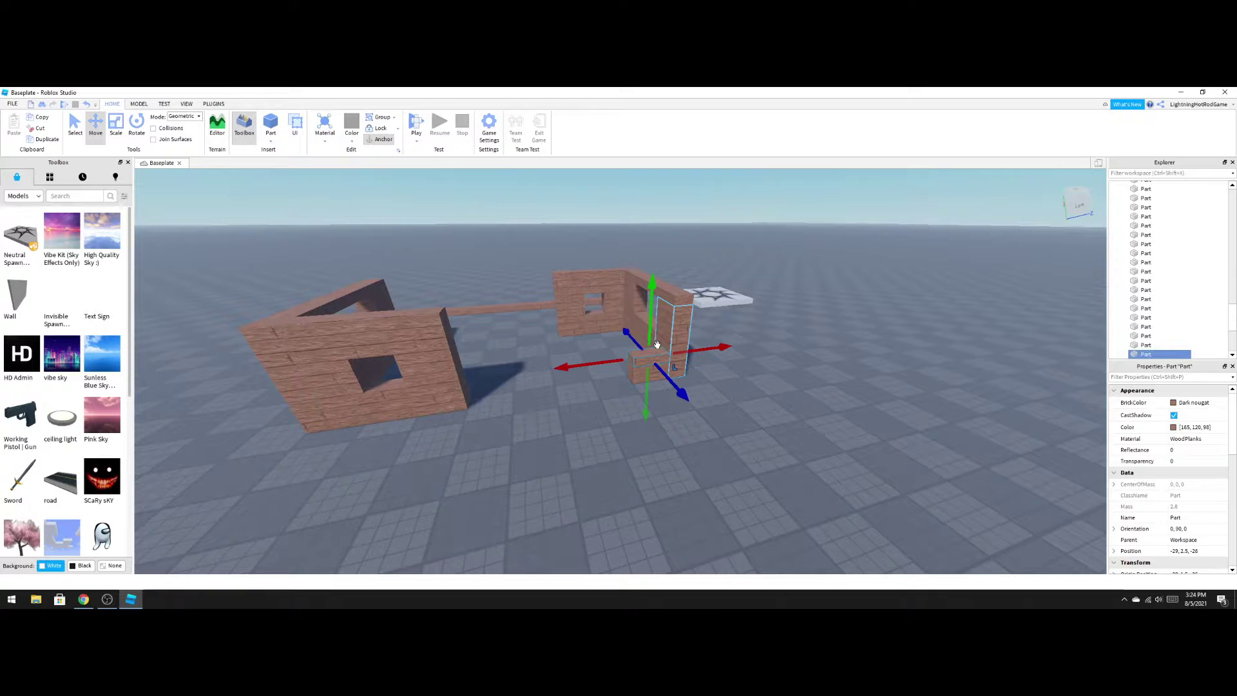
{"action": "key", "text": "d"}
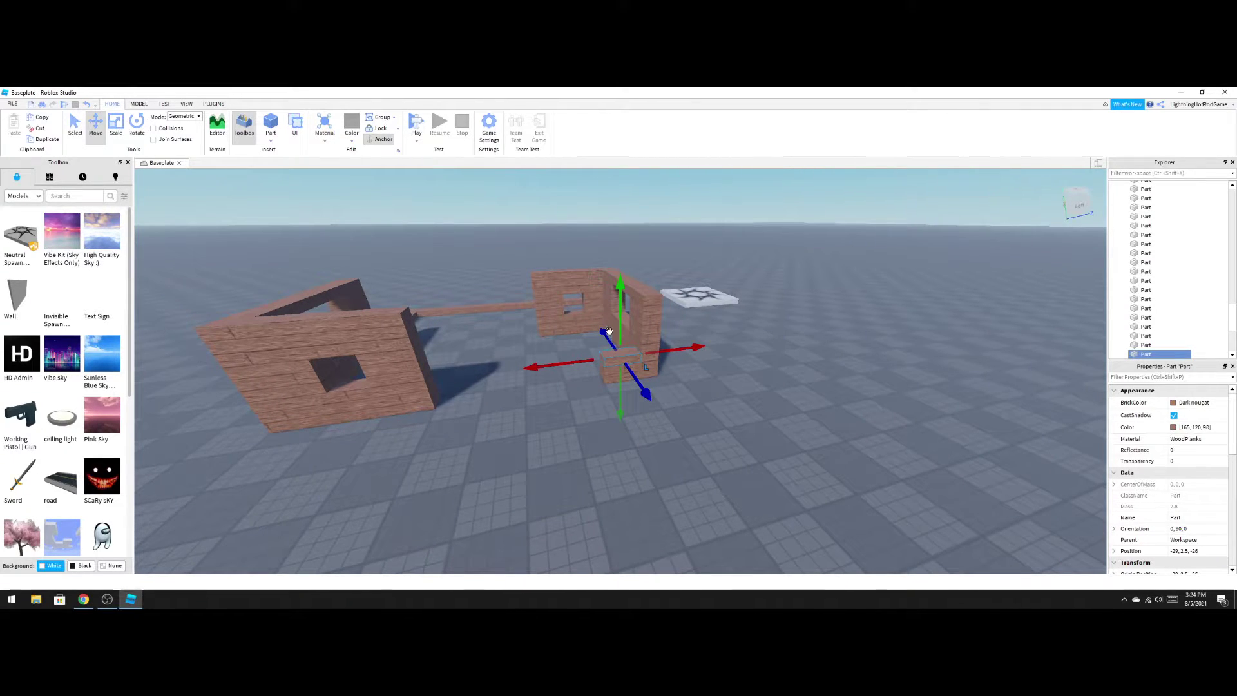
{"action": "left_click_drag", "start_coordinate": [616, 334], "coordinate": [615, 326]}
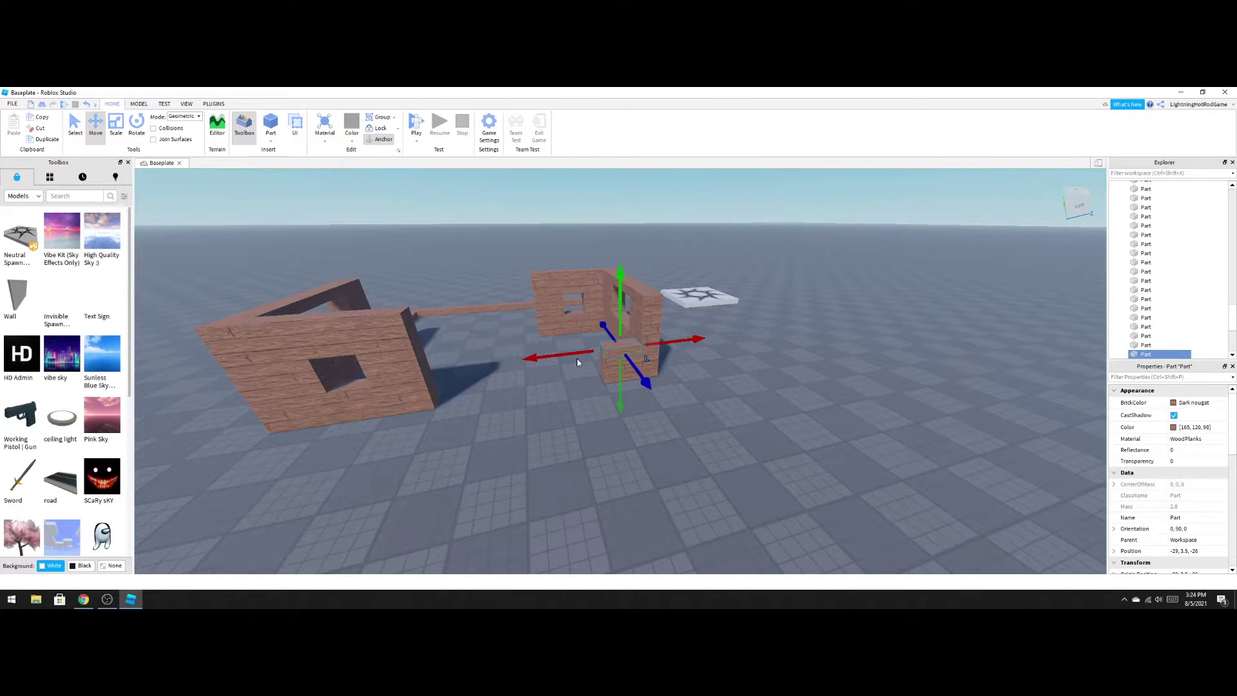
{"action": "left_click_drag", "start_coordinate": [621, 325], "coordinate": [620, 318]}
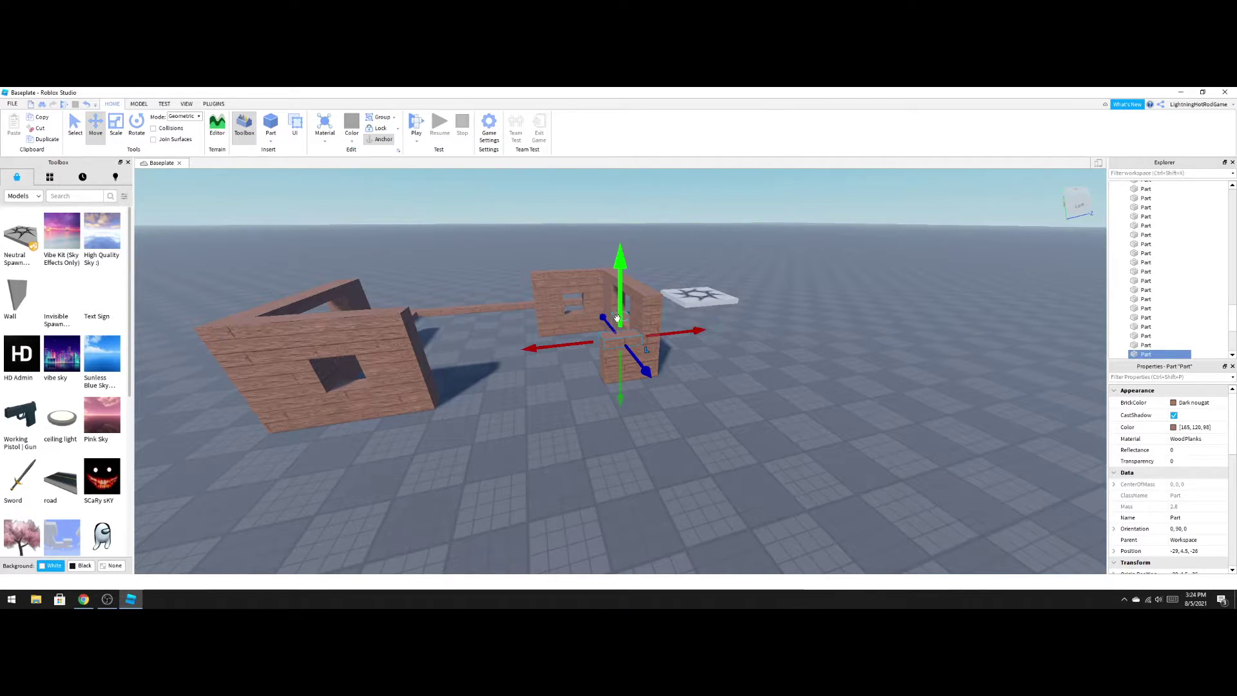
{"action": "left_click_drag", "start_coordinate": [617, 320], "coordinate": [617, 311]}
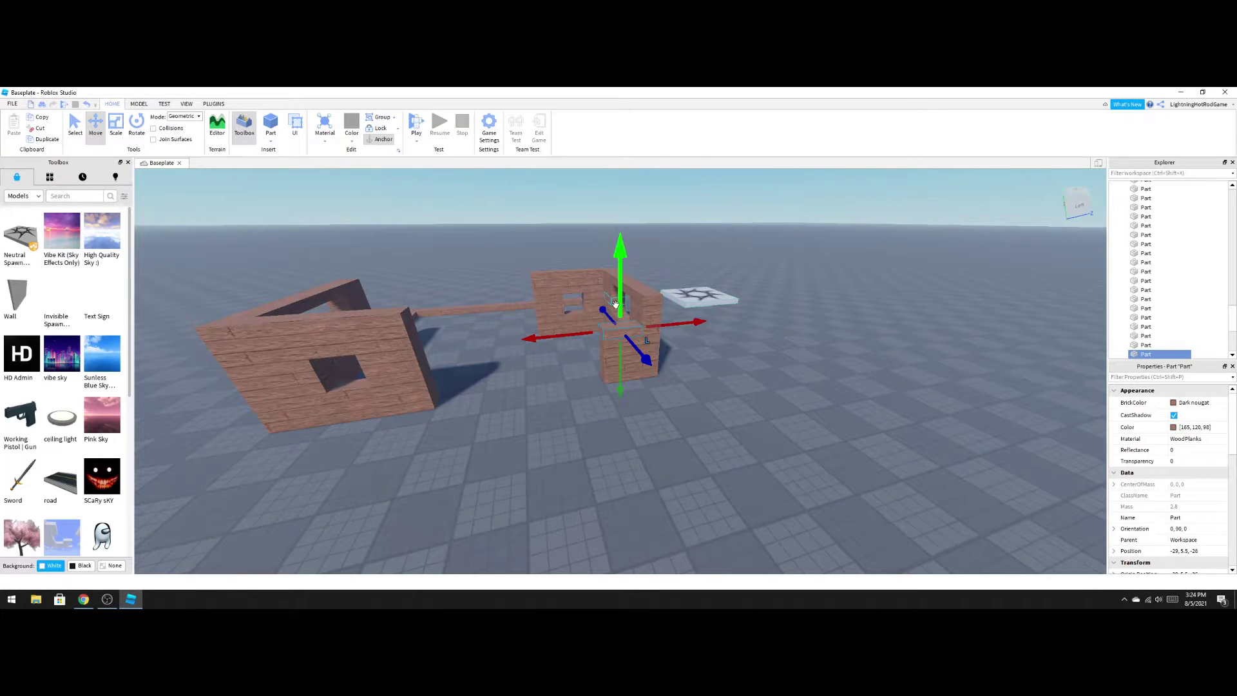
{"action": "left_click_drag", "start_coordinate": [620, 308], "coordinate": [620, 300]}
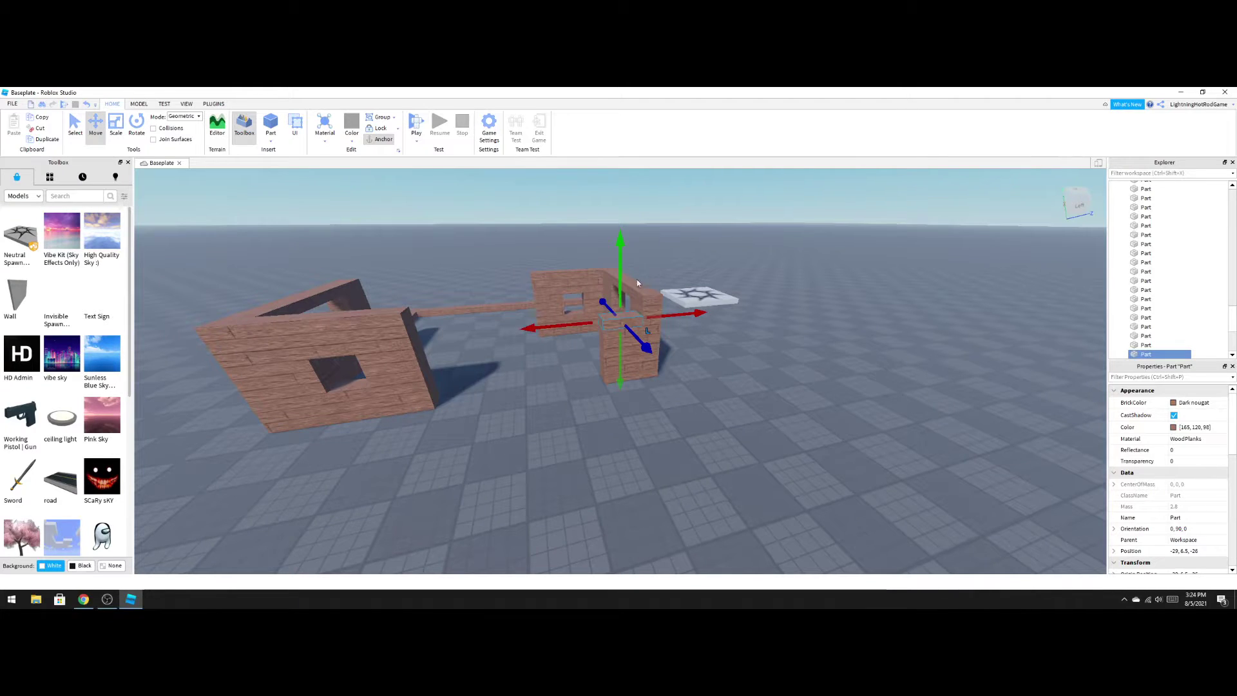
{"action": "left_click_drag", "start_coordinate": [620, 298], "coordinate": [614, 291]}
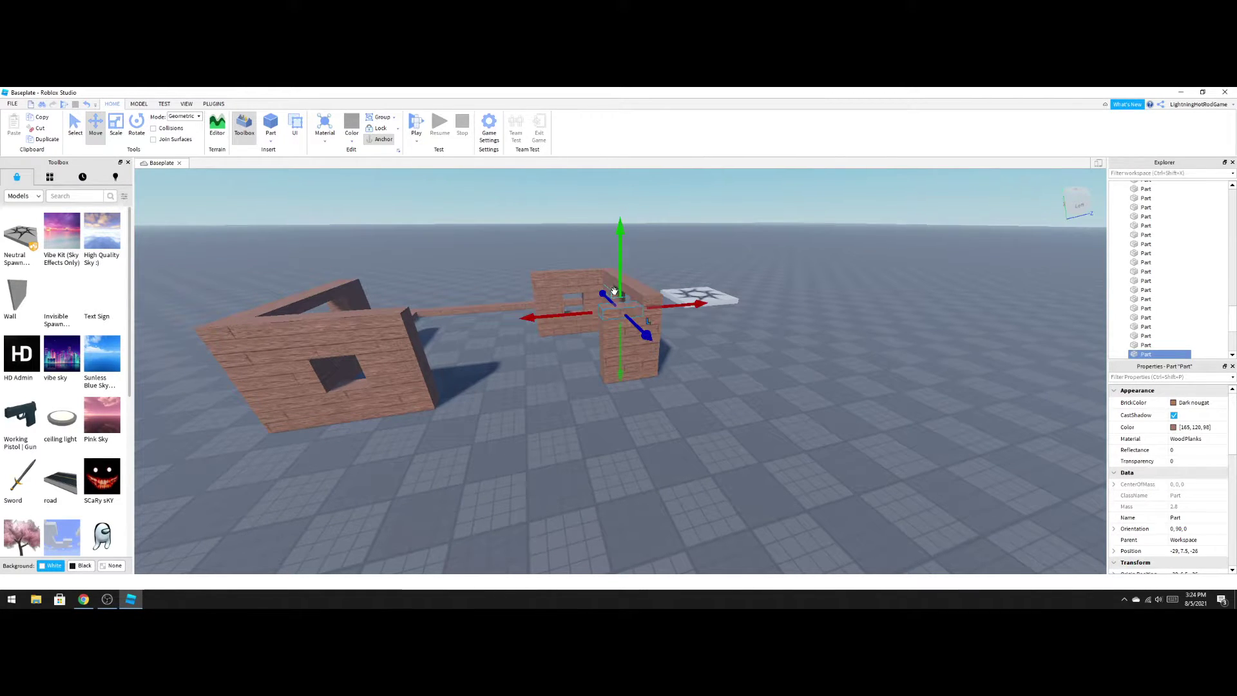
{"action": "key", "text": "d"}
{"action": "key", "text": "d"}
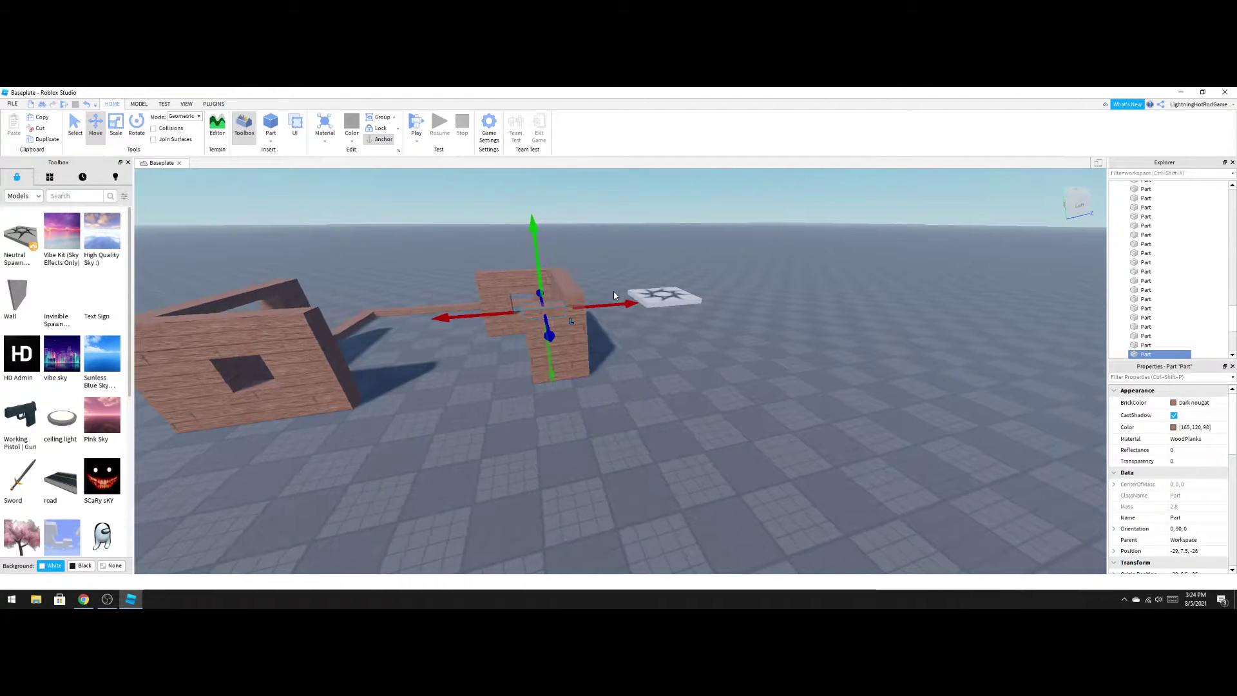
{"action": "key", "text": "d"}
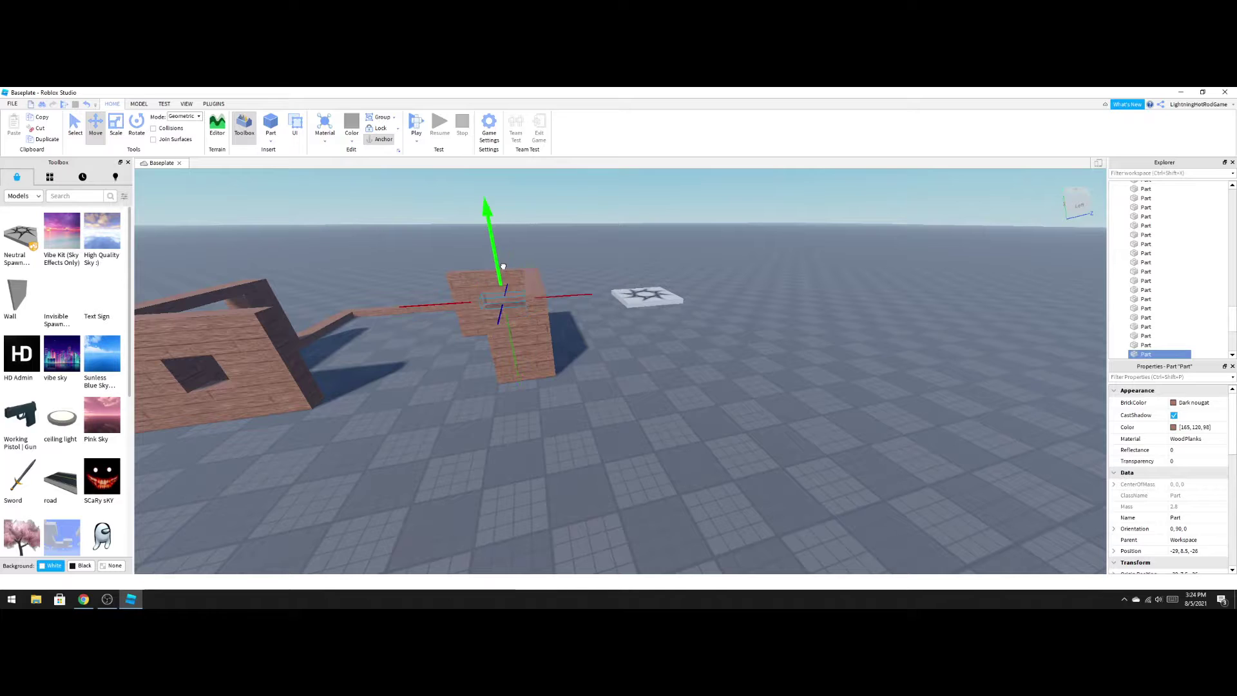
Duplicate the stacked column of blocks, place the copy beside it to widen the wall, and select both columns.
{"action": "left_click_drag", "start_coordinate": [529, 406], "coordinate": [493, 308]}
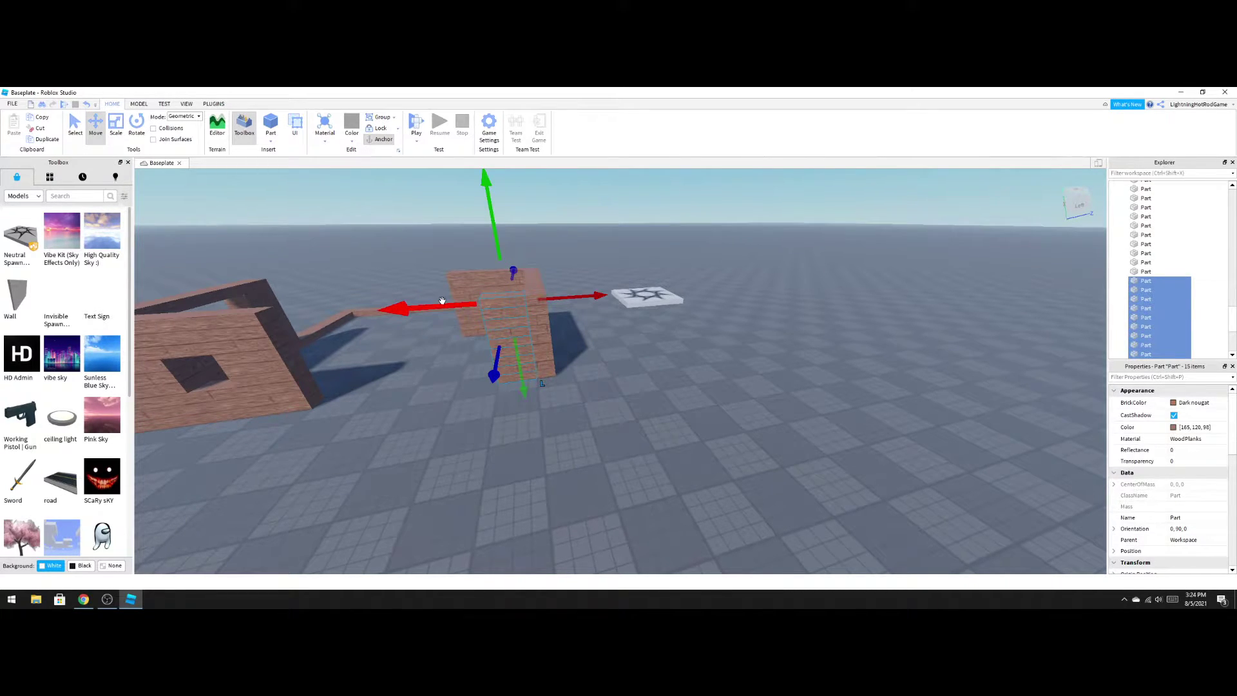
{"action": "key", "text": "d"}
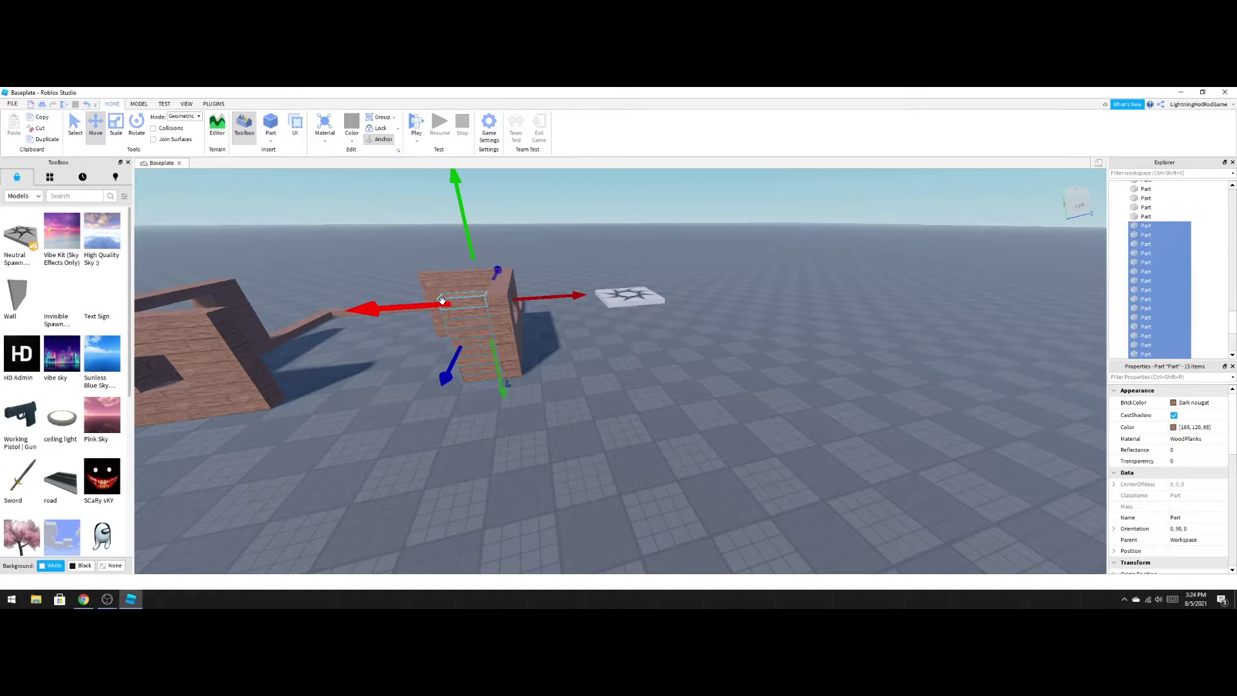
{"action": "left_click_drag", "start_coordinate": [442, 301], "coordinate": [413, 319]}
{"action": "left_click_drag", "start_coordinate": [490, 482], "coordinate": [399, 296]}
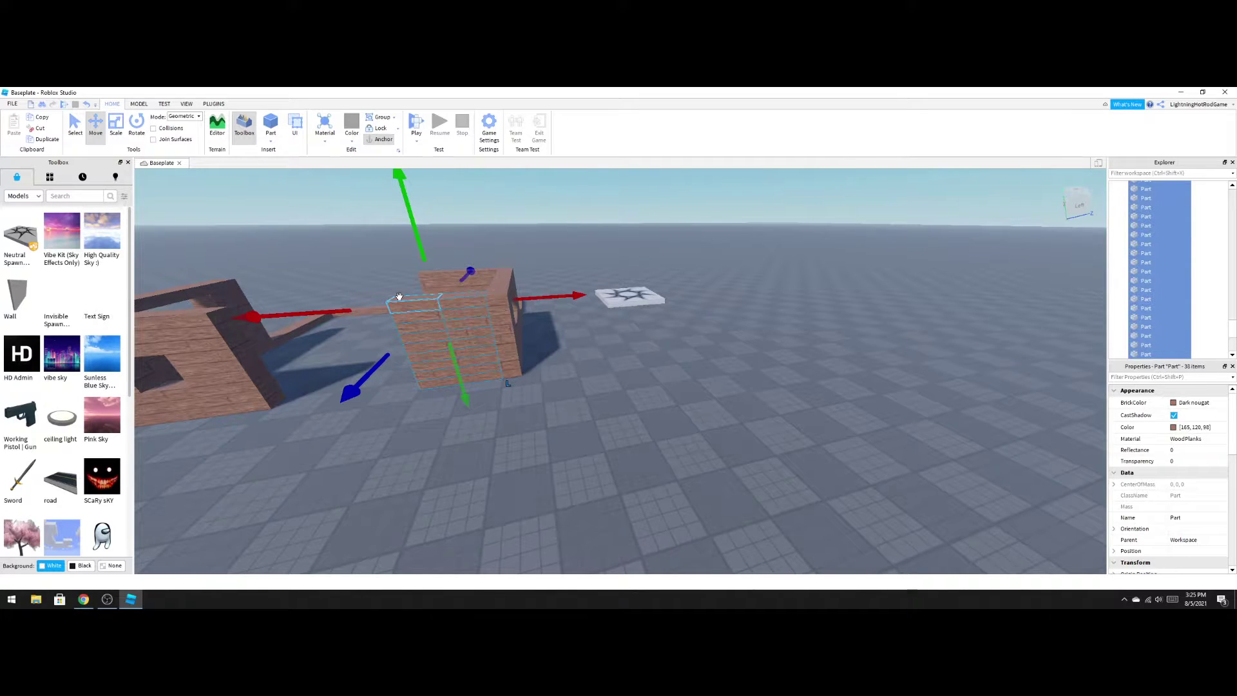
Undo the placement of the second block column and place the column copy flush beside the first one again.
{"action": "left_click", "coordinate": [317, 291]}
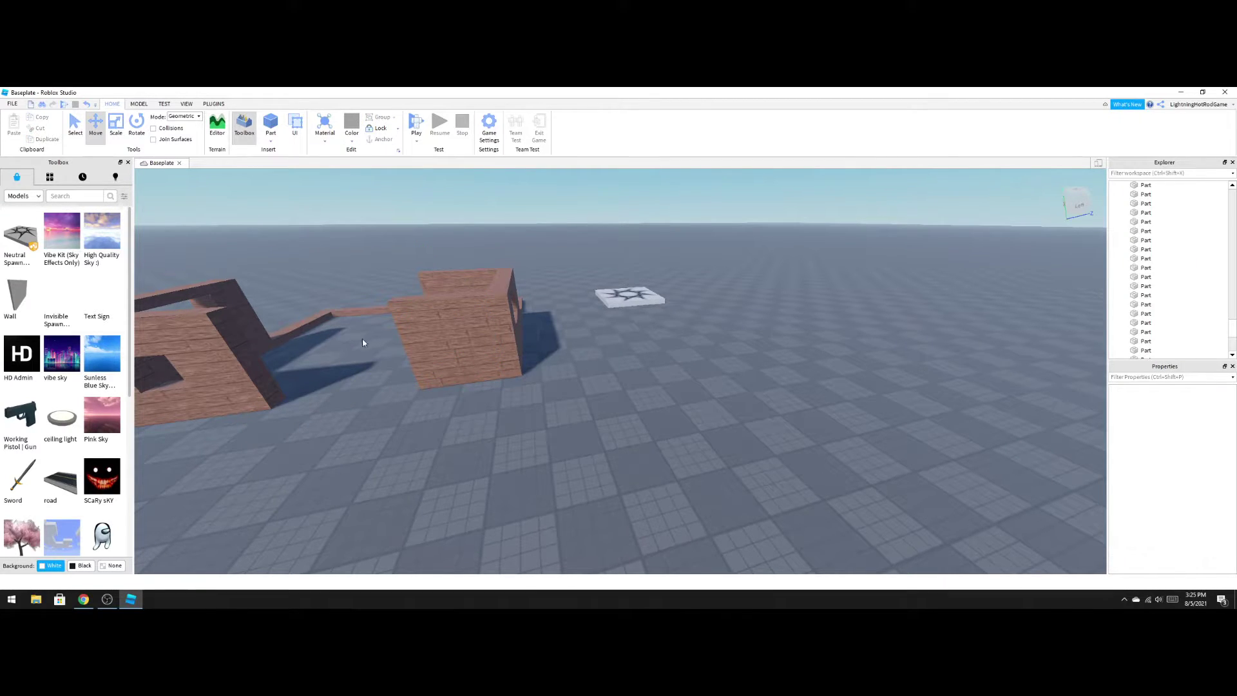
{"action": "left_click", "coordinate": [86, 105]}
{"action": "left_click", "coordinate": [86, 105]}
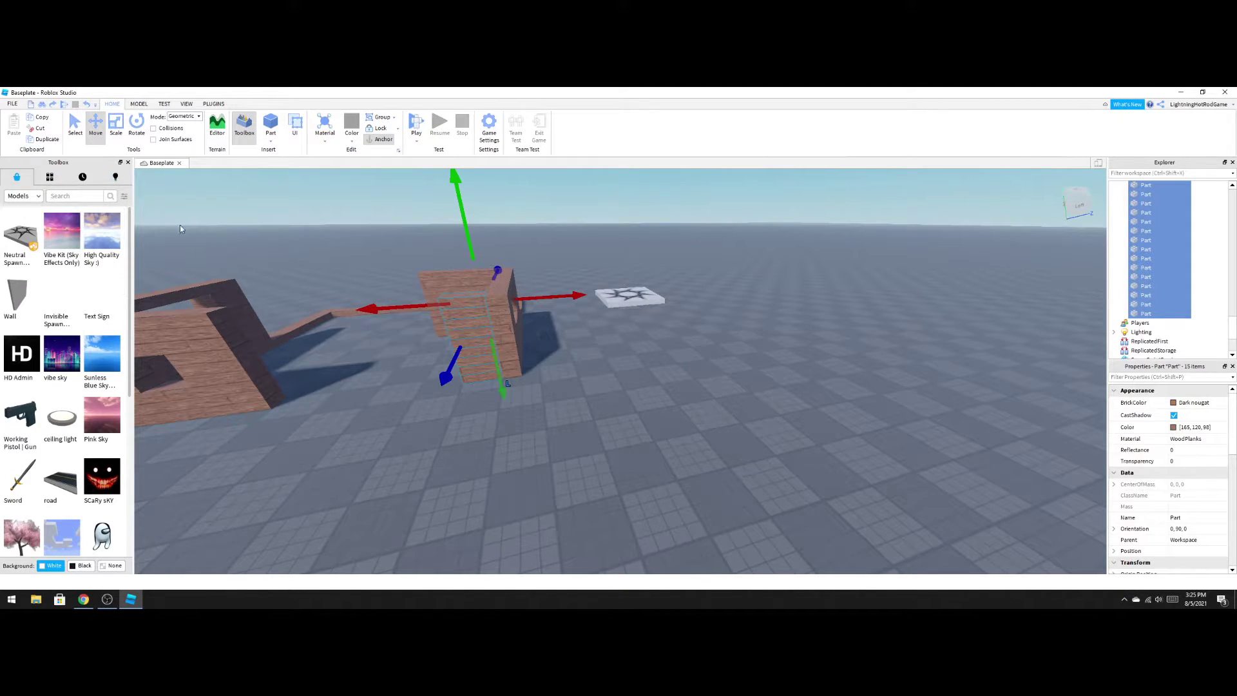
{"action": "left_click_drag", "start_coordinate": [355, 308], "coordinate": [326, 313]}
Try to widen the new wall further by placing a duplicate of both block columns beside them.
{"action": "left_click_drag", "start_coordinate": [488, 487], "coordinate": [404, 304]}
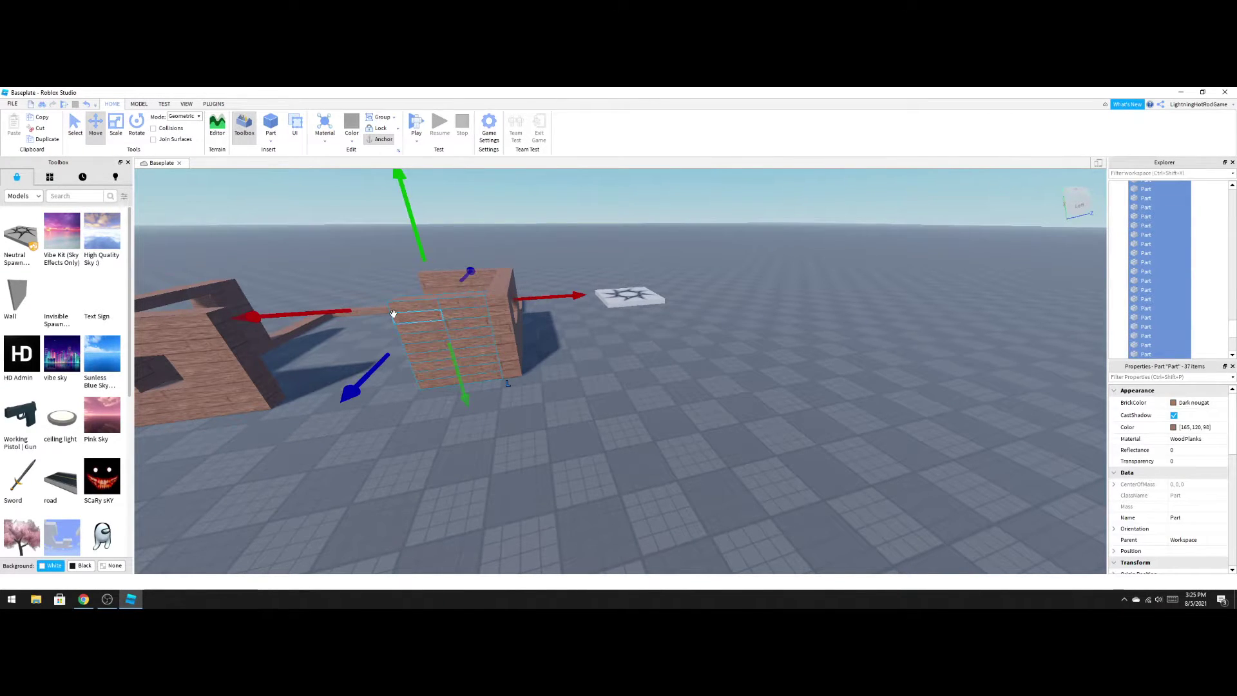
{"action": "left_click_drag", "start_coordinate": [328, 314], "coordinate": [268, 350]}
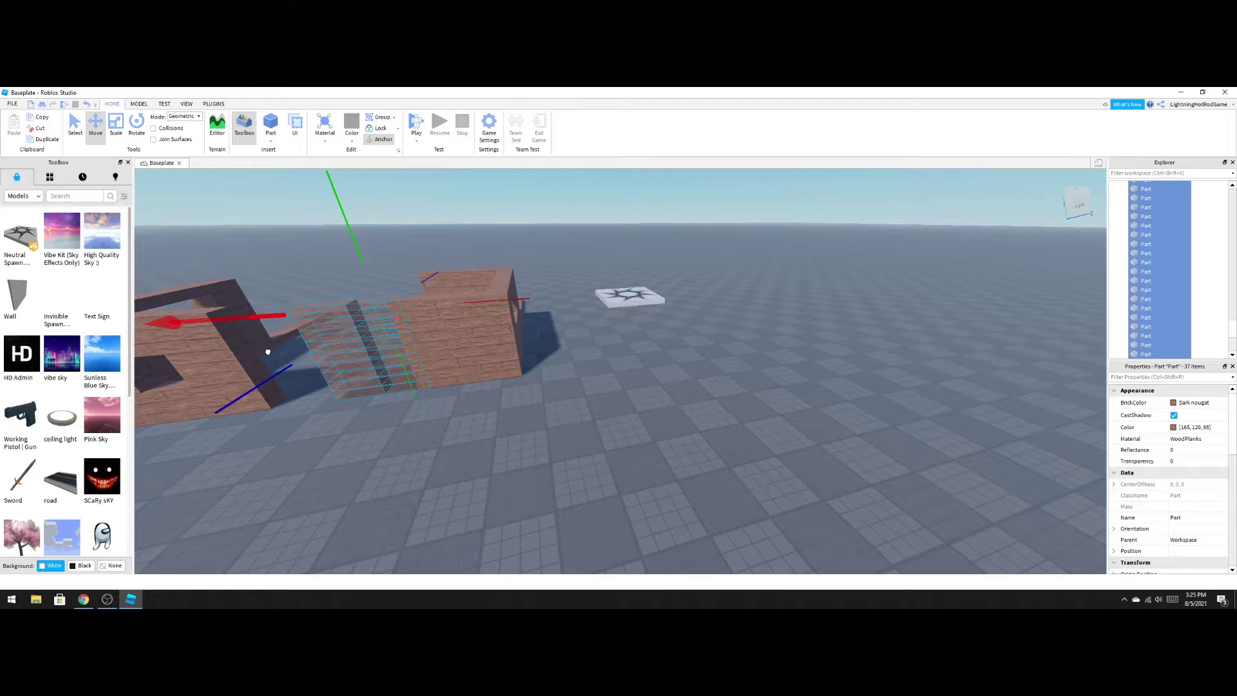
{"action": "left_click", "coordinate": [264, 354]}
Stretch the new wall's top end block across the gap to the opposite windowed wall, forming a beam over the door opening.
{"action": "right_click_drag", "start_coordinate": [439, 475], "coordinate": [387, 438]}
{"action": "scroll", "coordinate": [439, 475], "scroll_direction": "up", "scroll_amount": 2}
{"action": "scroll", "coordinate": [439, 476], "scroll_direction": "up", "scroll_amount": 4}
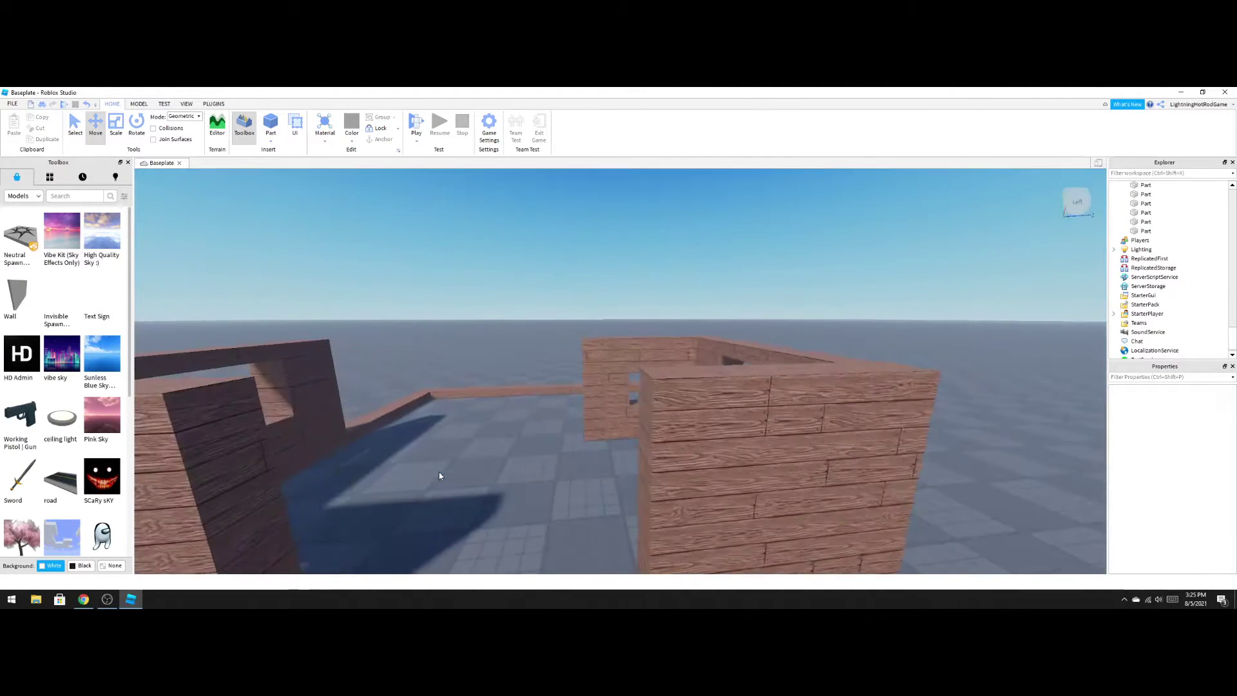
{"action": "right_click_drag", "start_coordinate": [439, 476], "coordinate": [477, 503]}
{"action": "scroll", "coordinate": [439, 472], "scroll_direction": "down", "scroll_amount": 5}
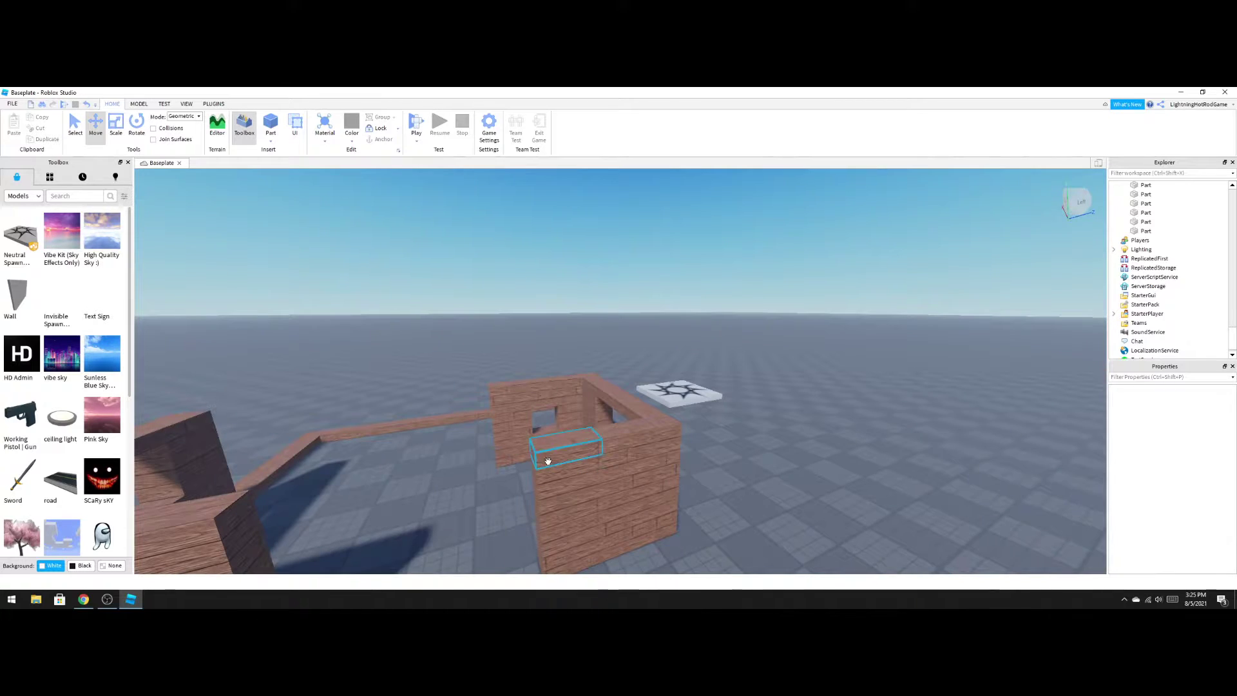
{"action": "left_click", "coordinate": [547, 454]}
{"action": "left_click", "coordinate": [117, 132]}
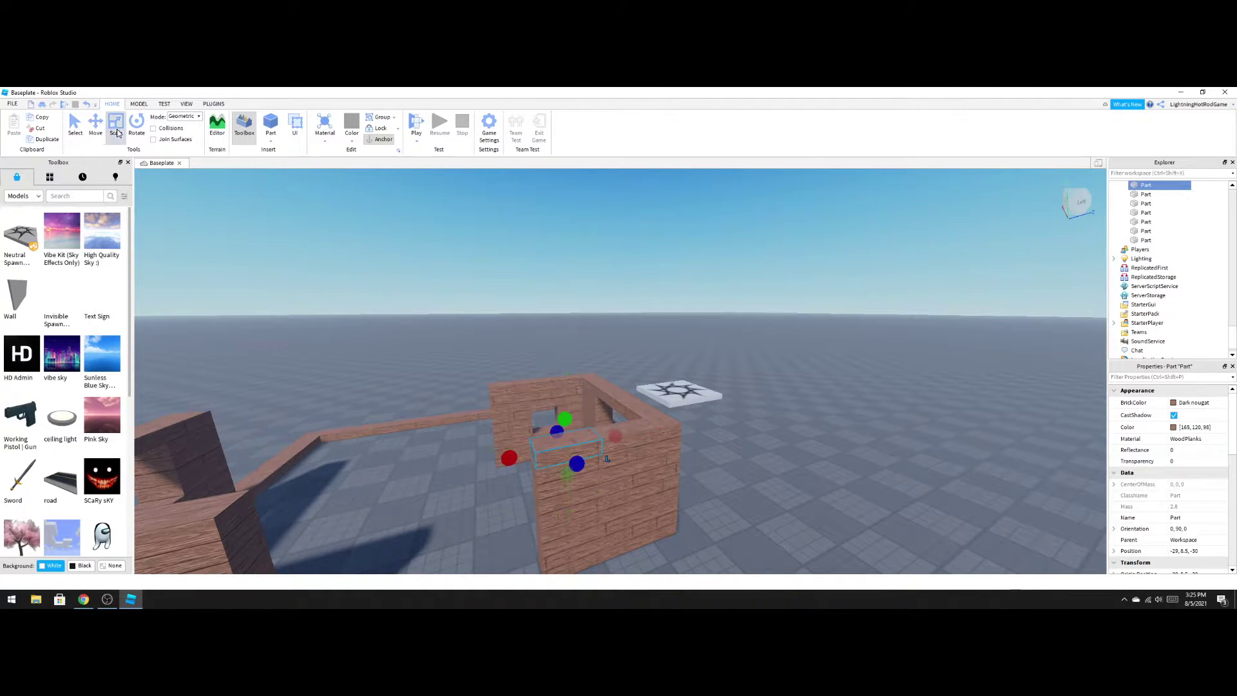
{"action": "left_click_drag", "start_coordinate": [509, 457], "coordinate": [128, 513]}
Examine from outside how the stretched beam spans the door opening and meets both front wall sections.
{"action": "key", "text": "d"}
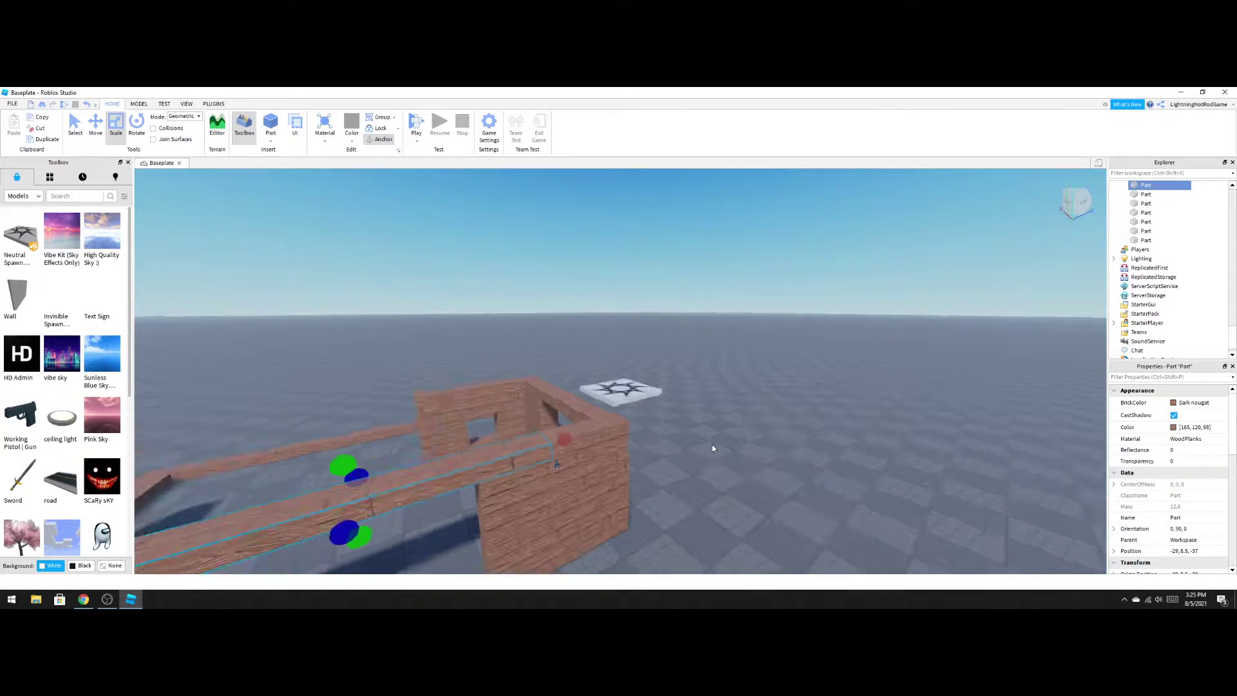
{"action": "right_click_drag", "start_coordinate": [713, 445], "coordinate": [733, 425]}
{"action": "key", "text": "w"}
{"action": "scroll", "coordinate": [714, 441], "scroll_direction": "down", "scroll_amount": 5}
{"action": "scroll", "coordinate": [715, 432], "scroll_direction": "up", "scroll_amount": 2}
{"action": "scroll", "coordinate": [733, 426], "scroll_direction": "up", "scroll_amount": 3}
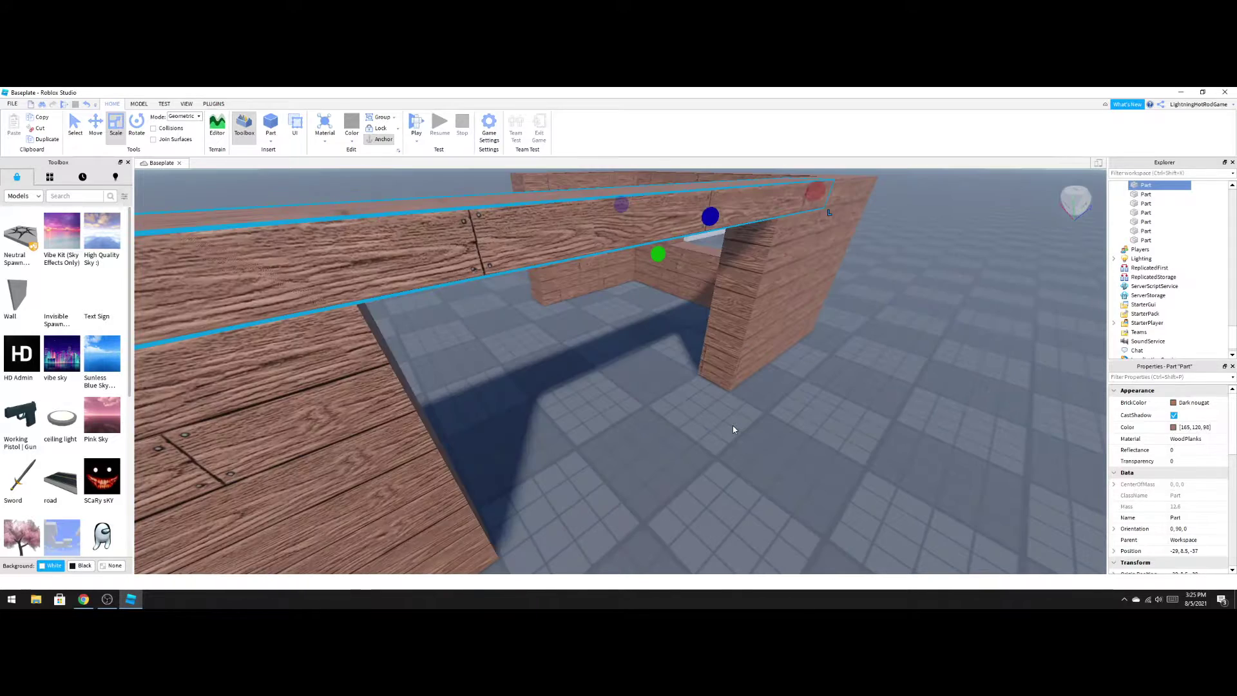
{"action": "key", "text": "d"}
{"action": "left_click_drag", "start_coordinate": [469, 498], "coordinate": [395, 261]}
{"action": "left_click", "coordinate": [655, 446]}
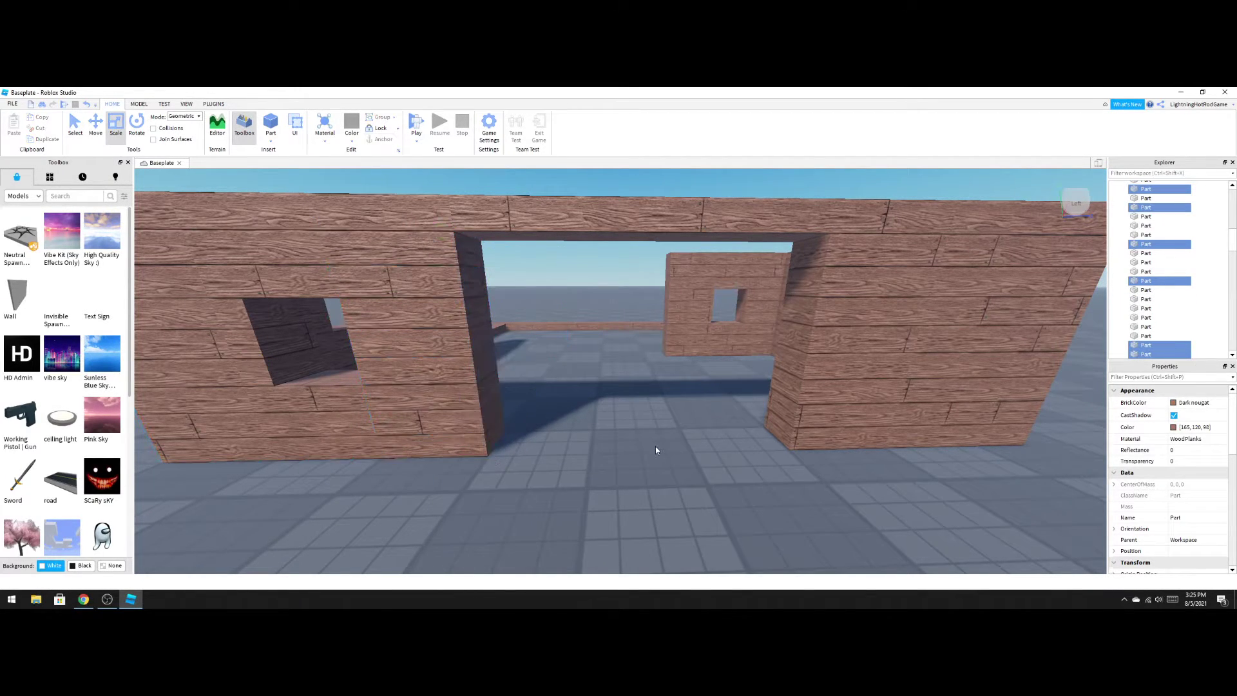
Search the toolbox models for "2 doors".
{"action": "left_click", "coordinate": [96, 200]}
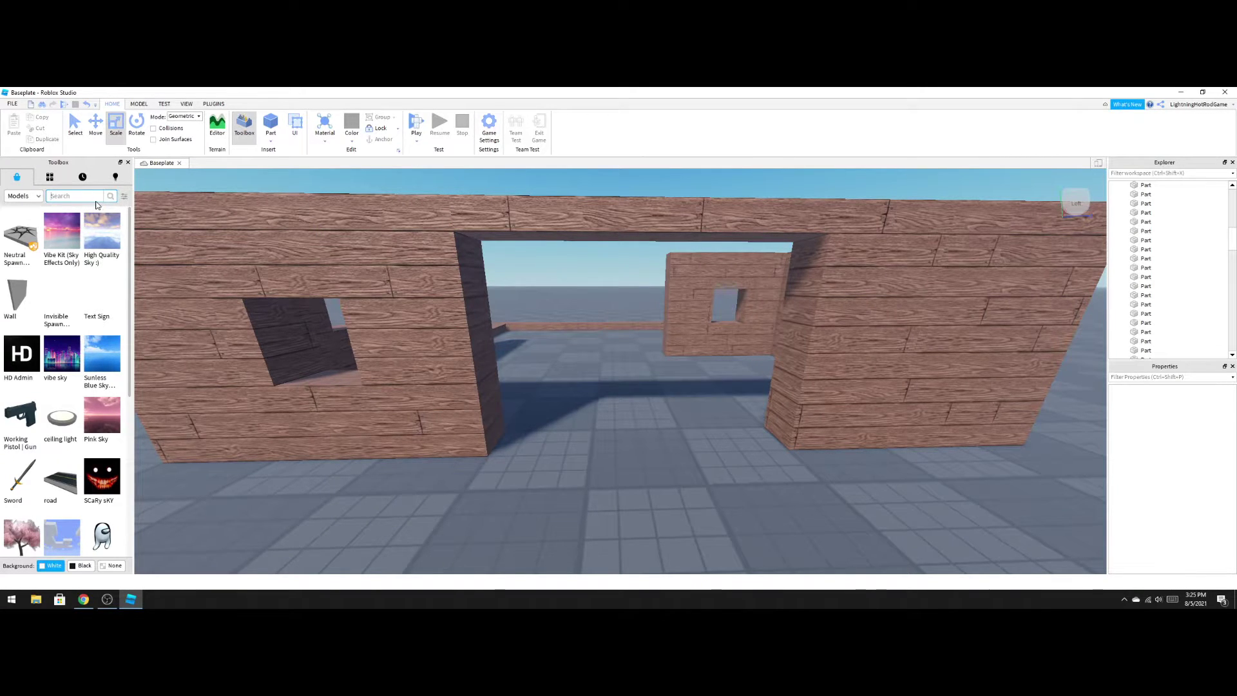
{"action": "type", "text": "2 doors"}
{"action": "key", "text": "Return"}
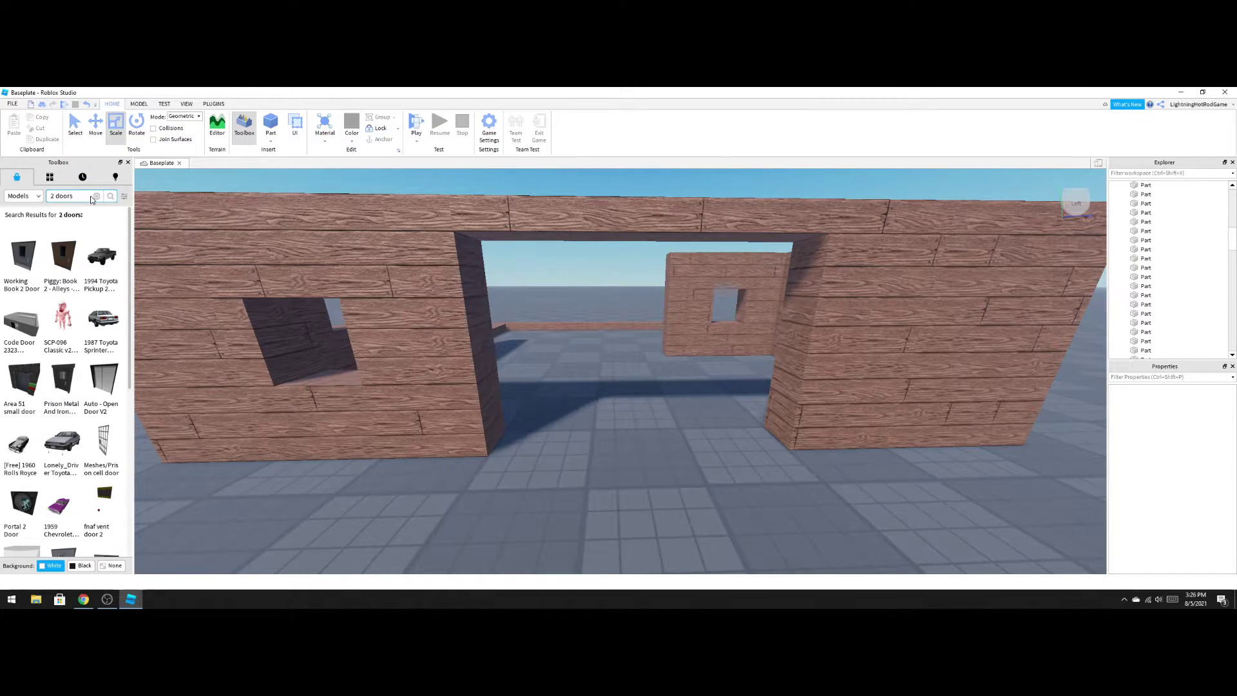
Replace the toolbox model search with "doors".
{"action": "left_click", "coordinate": [93, 196]}
{"action": "type", "text": "door"}
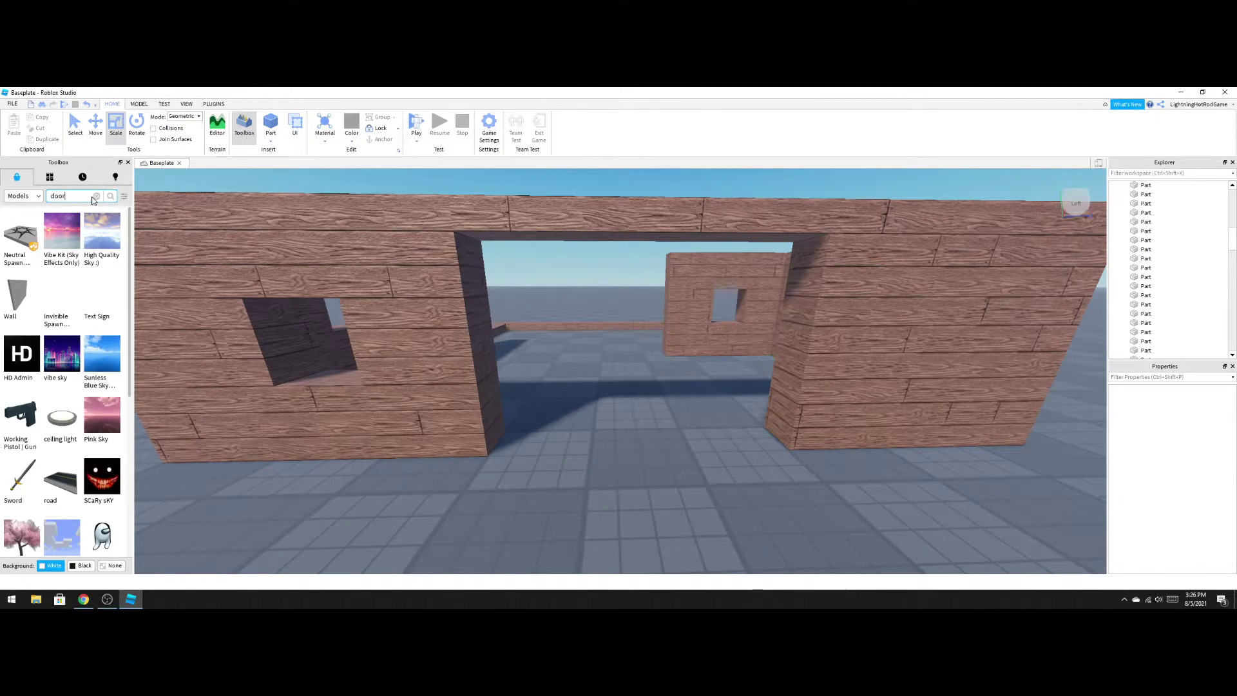
{"action": "type", "text": "s"}
{"action": "key", "text": "Return"}
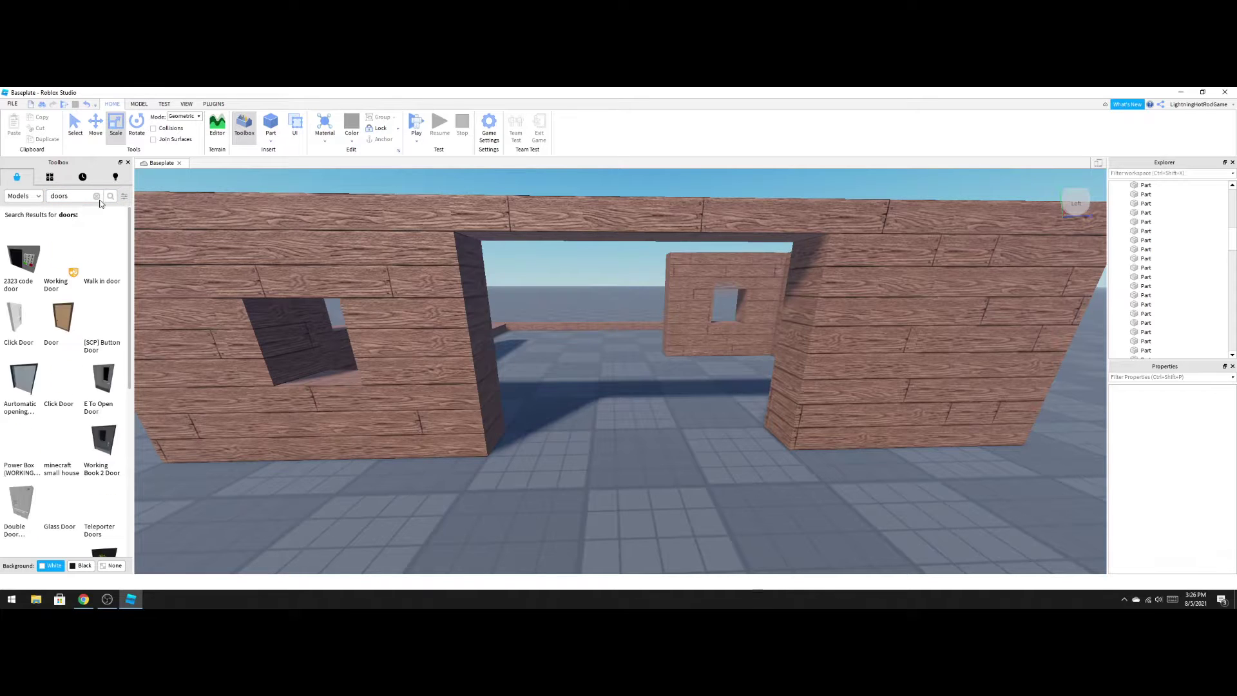
Insert the Walk in door model at the door opening and reduce its height to fit below the beam.
{"action": "left_click", "coordinate": [104, 264]}
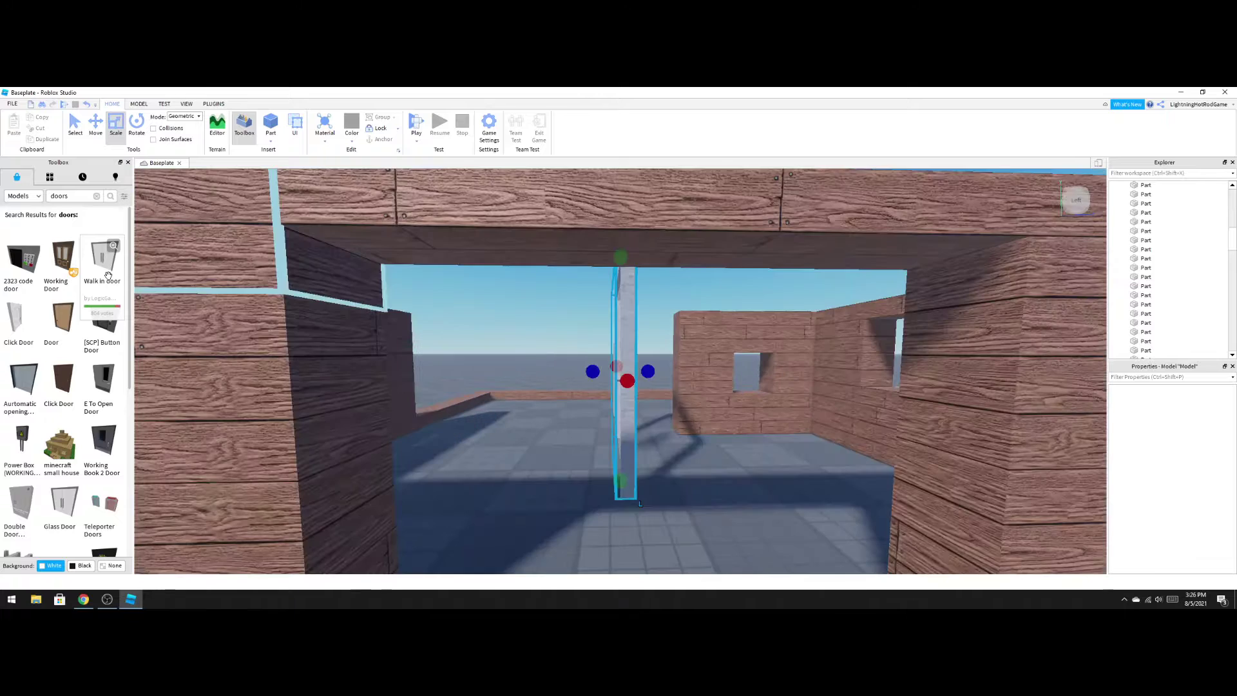
{"action": "left_click_drag", "start_coordinate": [622, 434], "coordinate": [618, 496]}
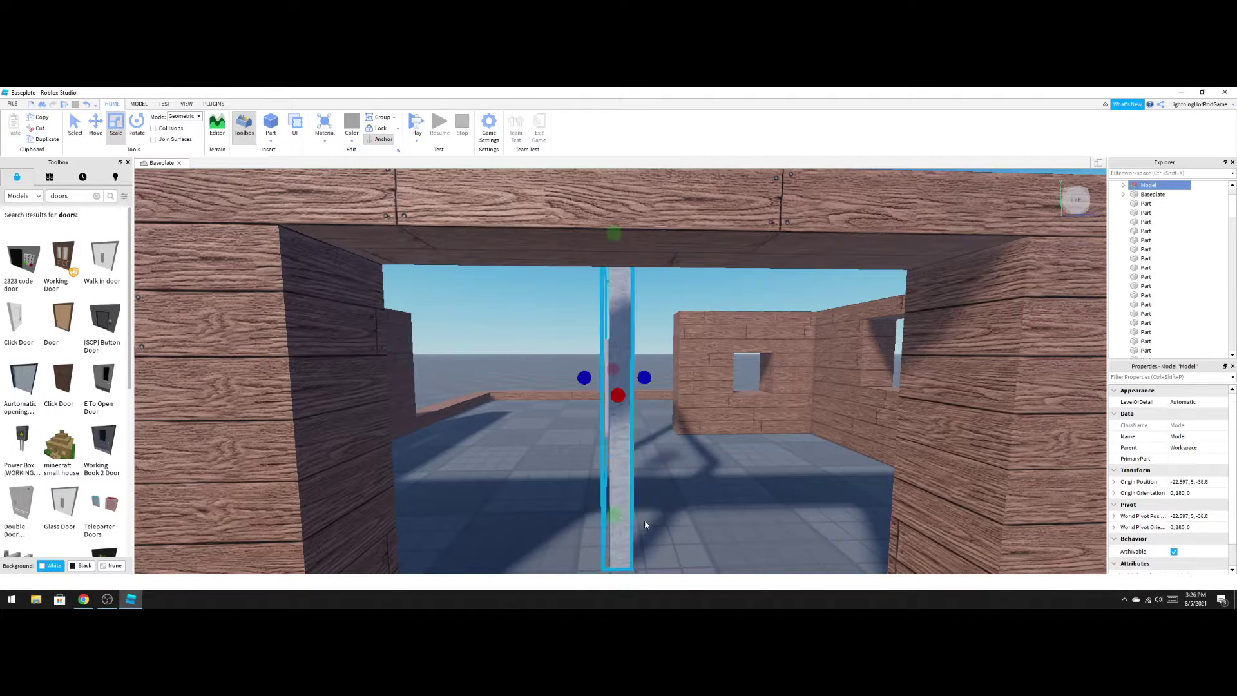
{"action": "scroll", "coordinate": [653, 508], "scroll_direction": "down", "scroll_amount": 4}
{"action": "right_click_drag", "start_coordinate": [652, 508], "coordinate": [686, 496]}
{"action": "scroll", "coordinate": [686, 505], "scroll_direction": "up", "scroll_amount": 3}
{"action": "scroll", "coordinate": [686, 501], "scroll_direction": "up", "scroll_amount": 3}
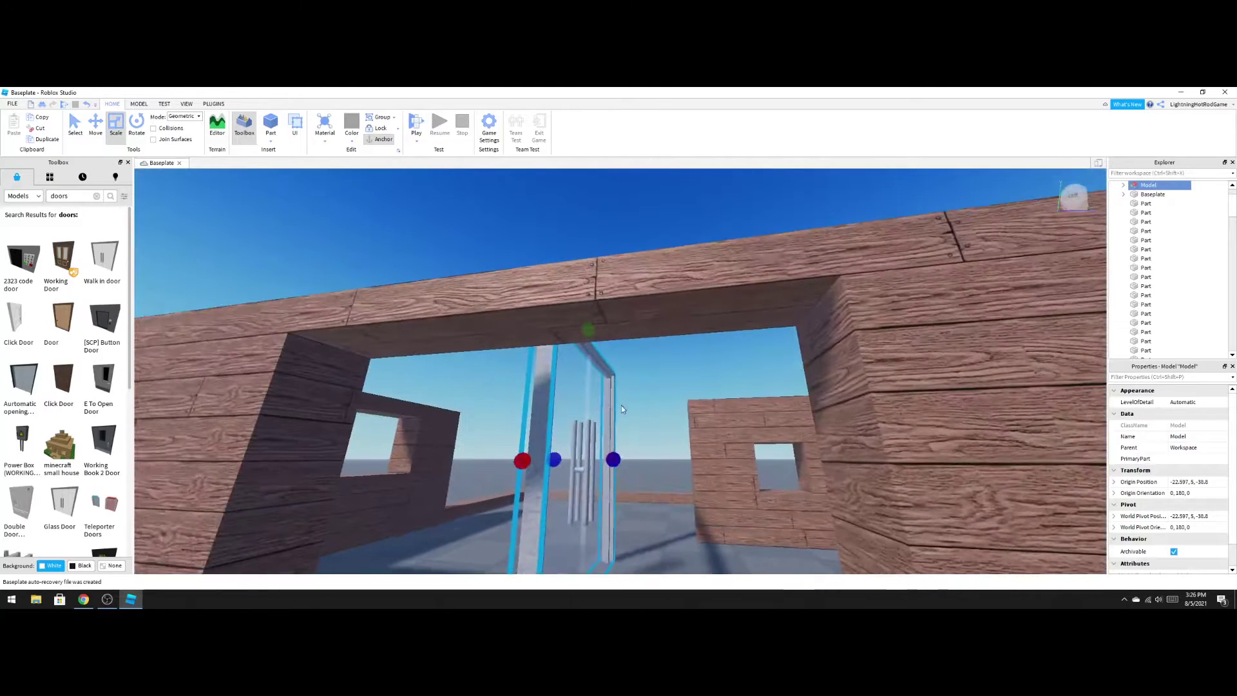
{"action": "left_click_drag", "start_coordinate": [593, 332], "coordinate": [583, 373]}
Rotate the glass door a quarter turn around its vertical axis to orientation 0, 90, 0, parallel to the front wall.
{"action": "left_click", "coordinate": [133, 130]}
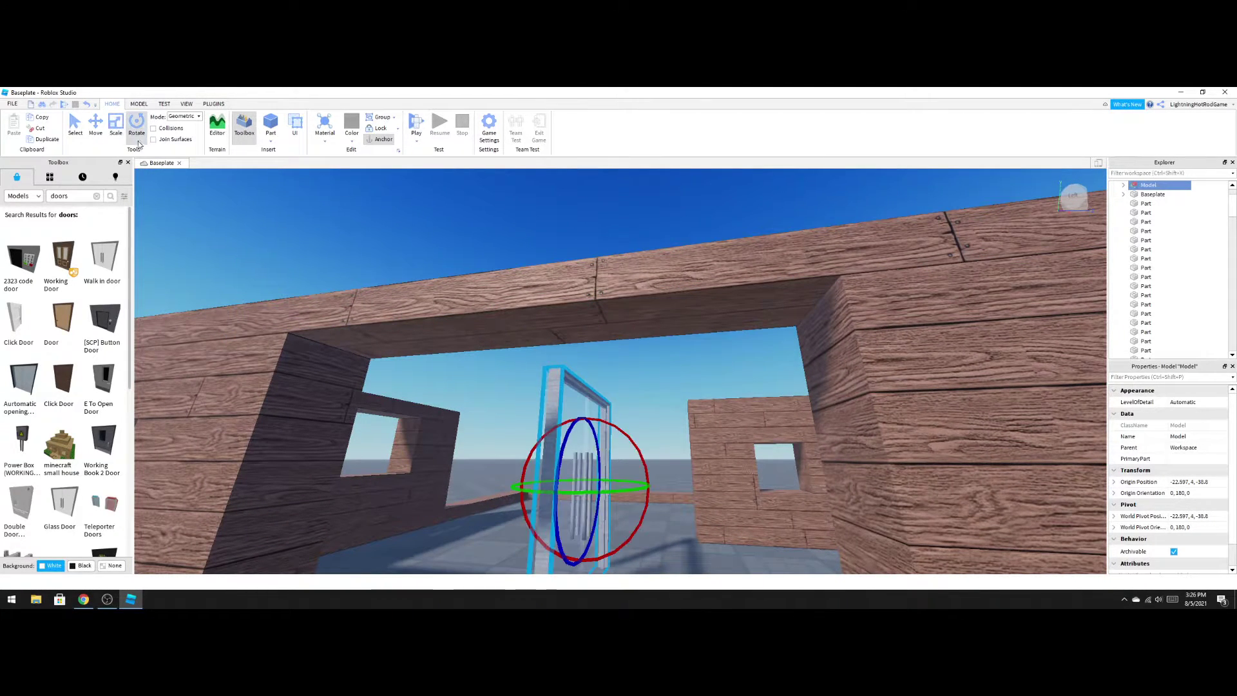
{"action": "right_click_drag", "start_coordinate": [795, 520], "coordinate": [798, 523]}
{"action": "scroll", "coordinate": [798, 522], "scroll_direction": "down", "scroll_amount": 3}
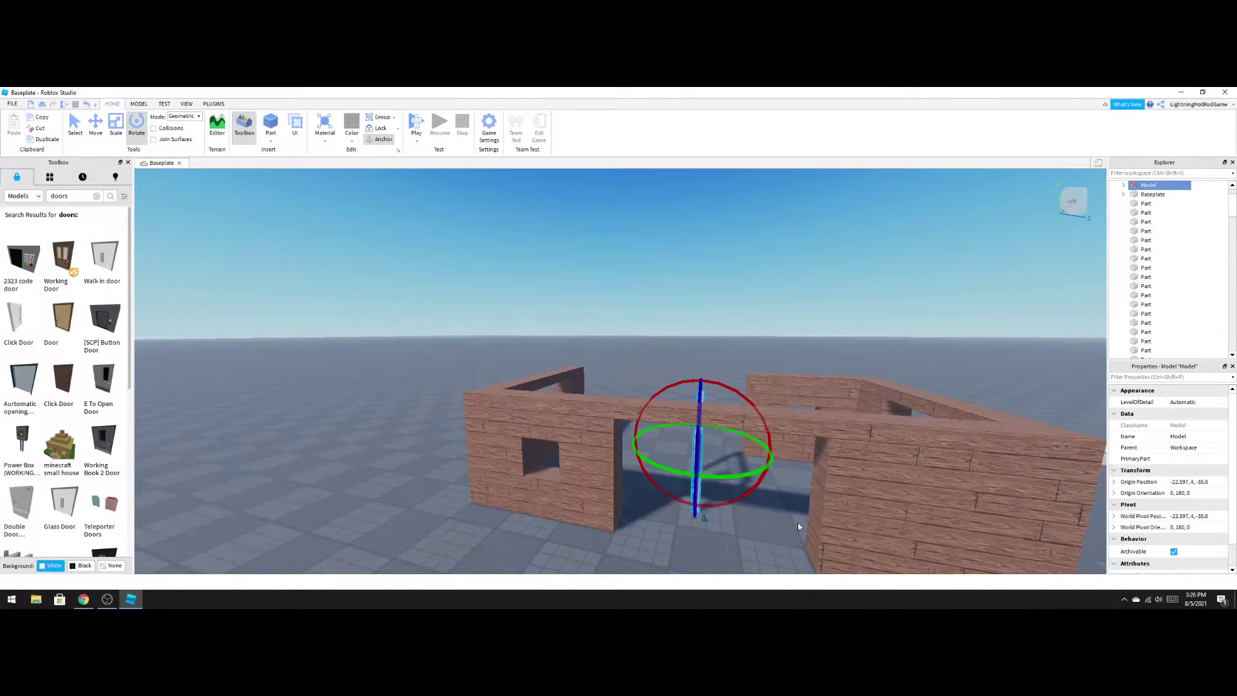
{"action": "key", "text": "f"}
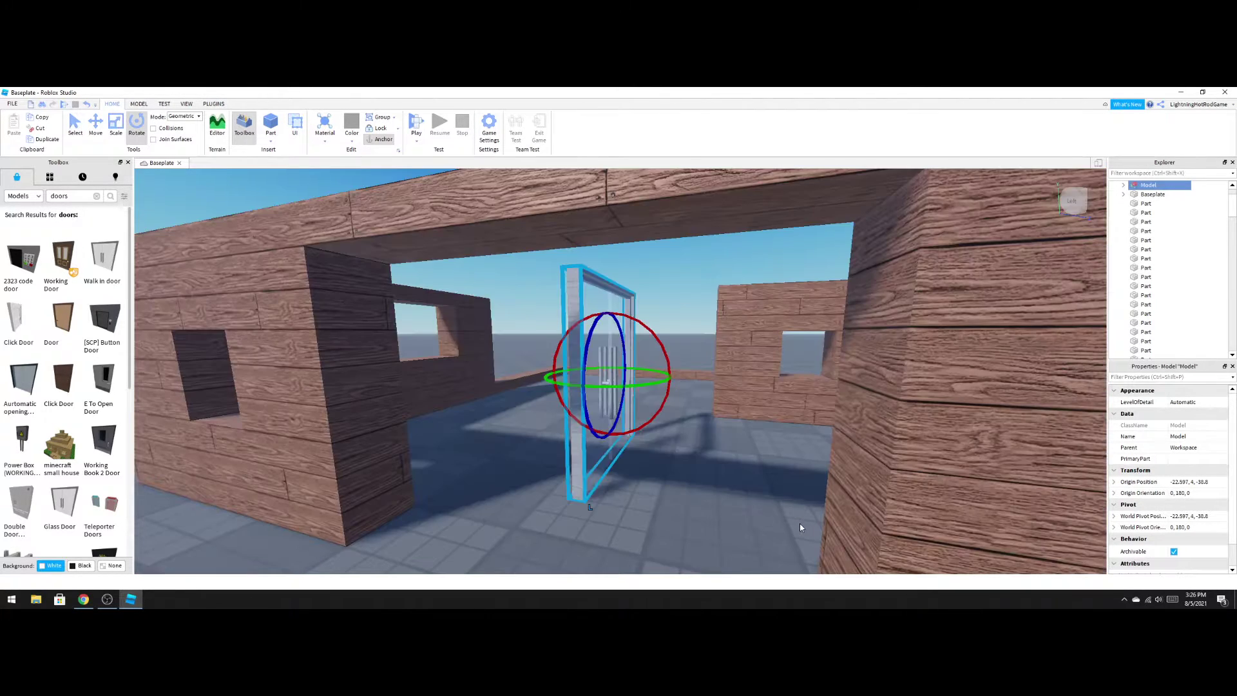
{"action": "scroll", "coordinate": [1186, 491], "scroll_direction": "down", "scroll_amount": 1}
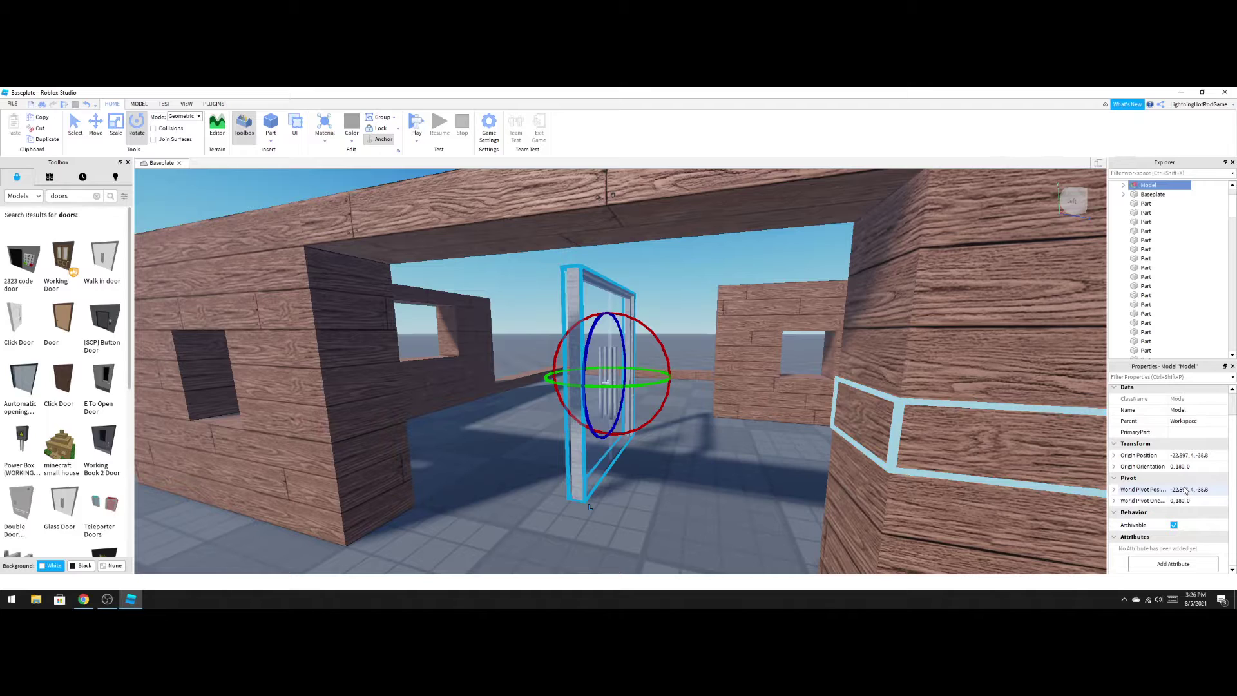
{"action": "scroll", "coordinate": [1185, 491], "scroll_direction": "up", "scroll_amount": 1}
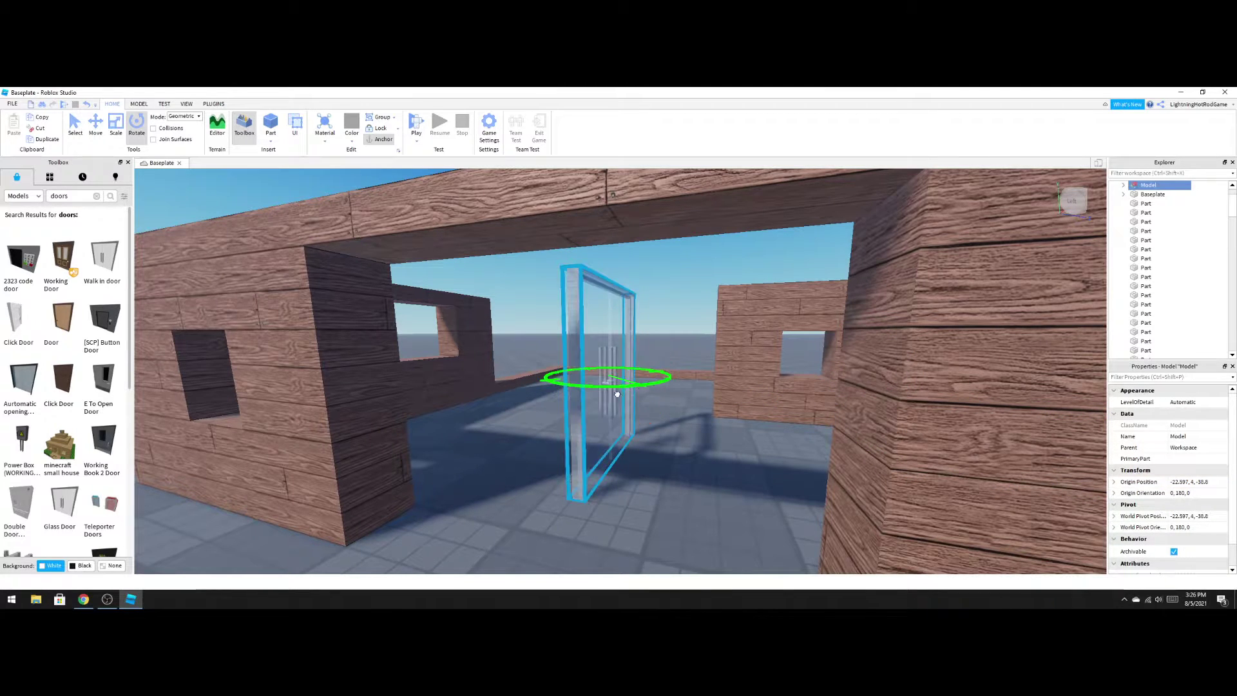
{"action": "left_click_drag", "start_coordinate": [617, 395], "coordinate": [509, 385]}
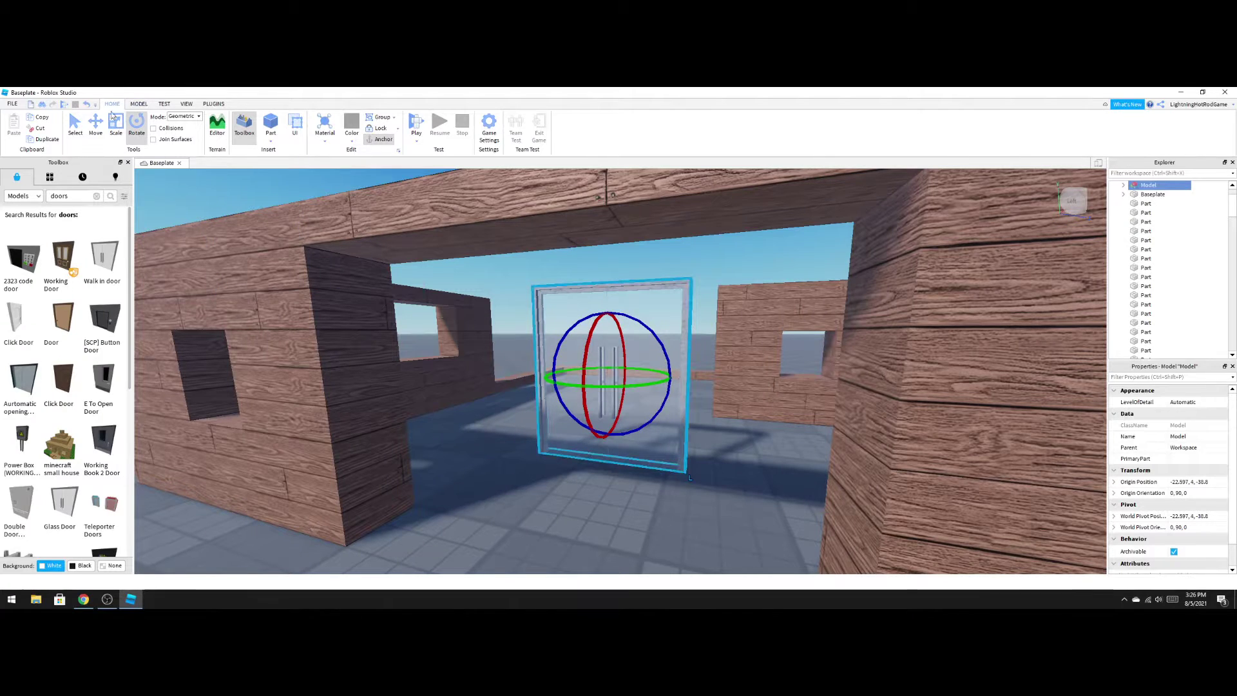
Move the glass door 6 studs outward into the plane of the front wall and shift it sideways within the opening.
{"action": "left_click", "coordinate": [96, 123]}
{"action": "left_click_drag", "start_coordinate": [587, 376], "coordinate": [512, 466]}
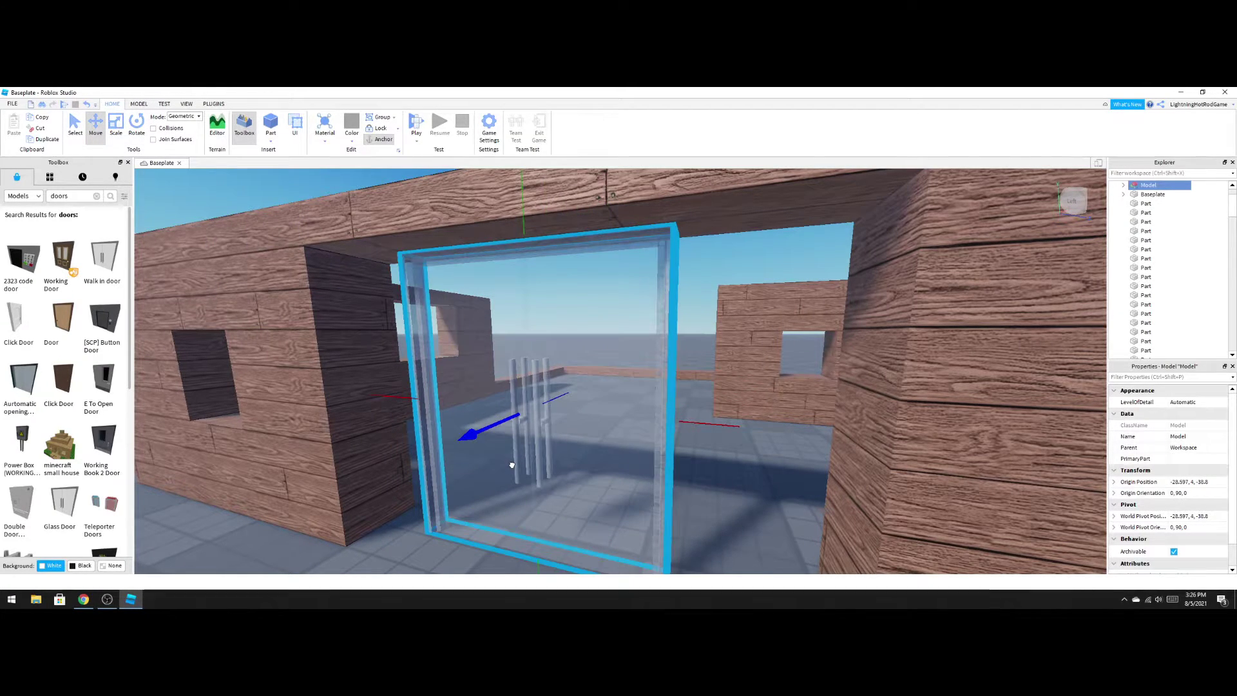
{"action": "scroll", "coordinate": [654, 448], "scroll_direction": "down", "scroll_amount": 10}
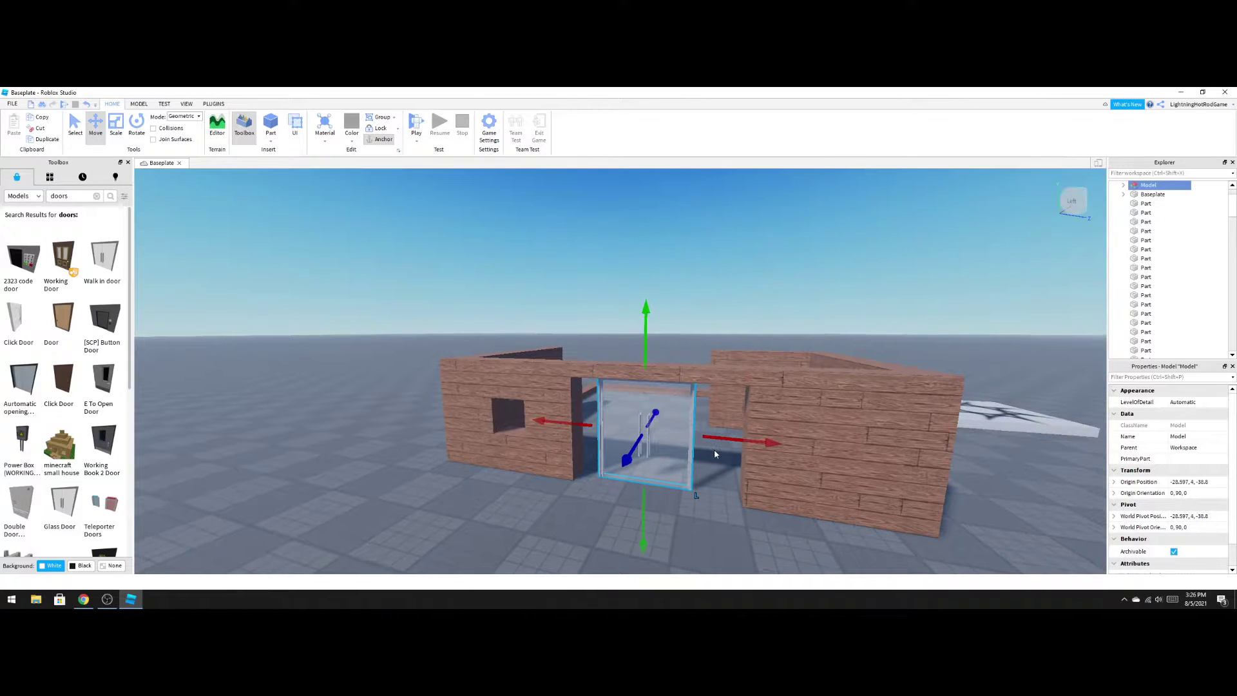
{"action": "right_click_drag", "start_coordinate": [714, 450], "coordinate": [713, 439]}
{"action": "left_click_drag", "start_coordinate": [714, 446], "coordinate": [723, 448]}
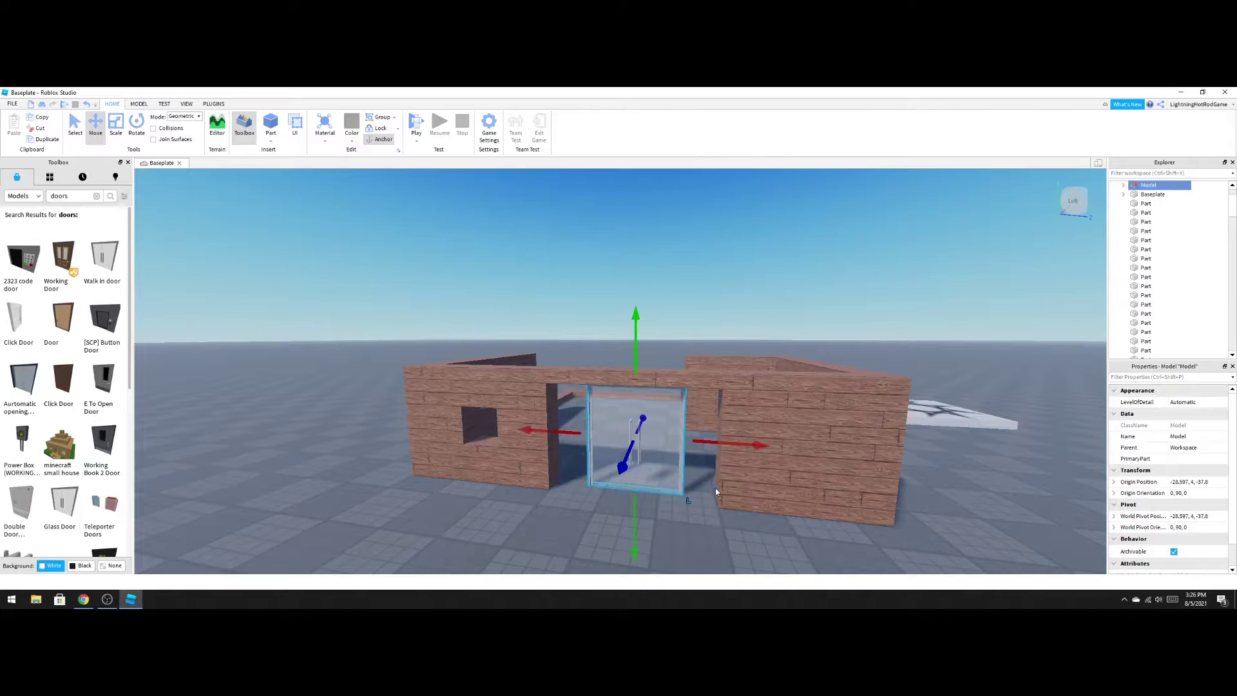
Delete the glass door from the door opening.
{"action": "left_click", "coordinate": [720, 496]}
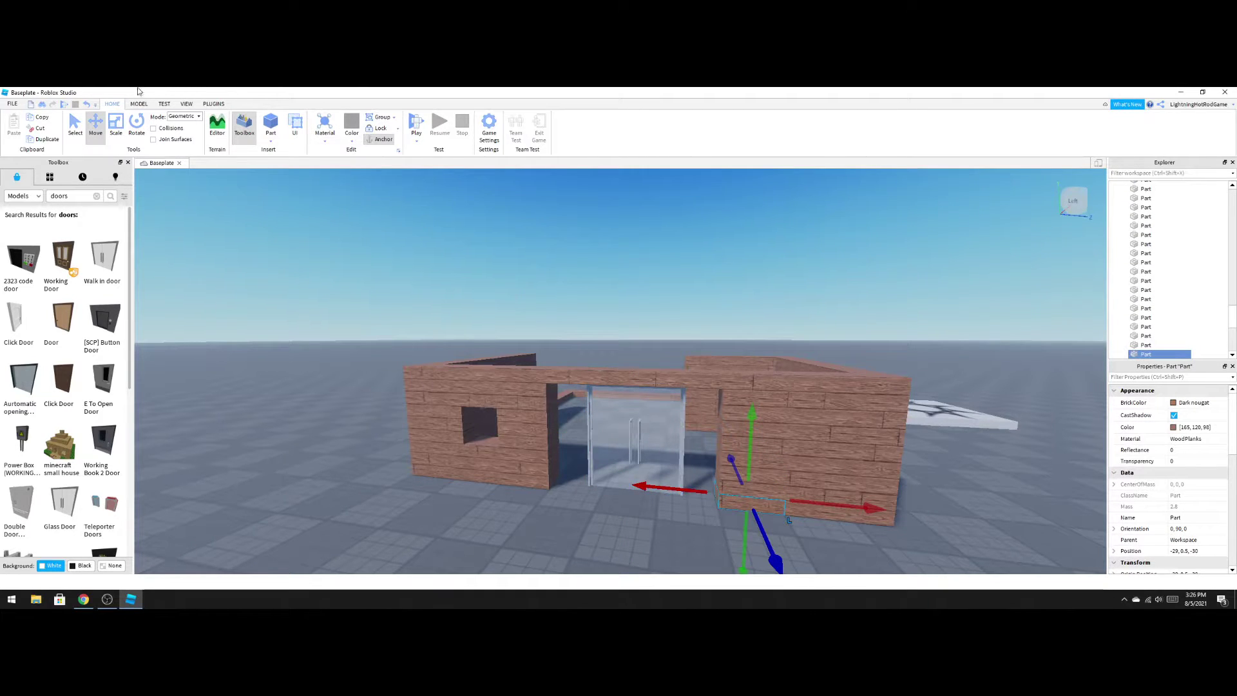
{"action": "left_click", "coordinate": [117, 127]}
{"action": "left_click", "coordinate": [668, 446]}
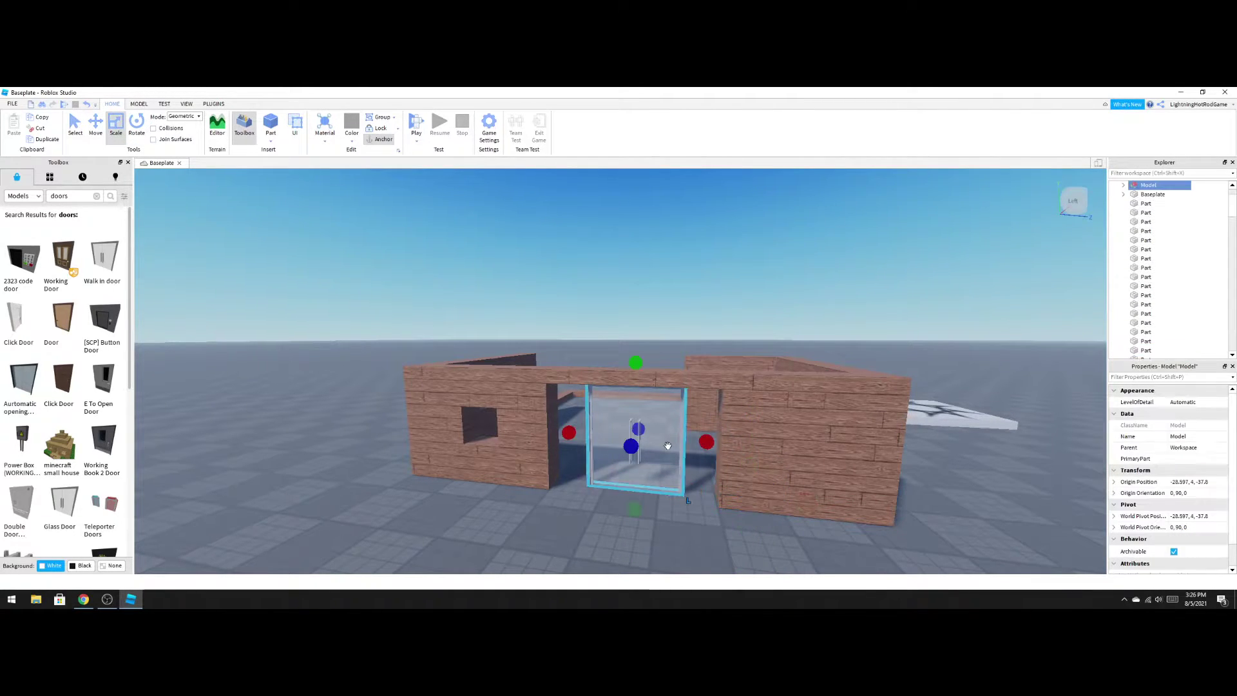
{"action": "key", "text": "Delete"}
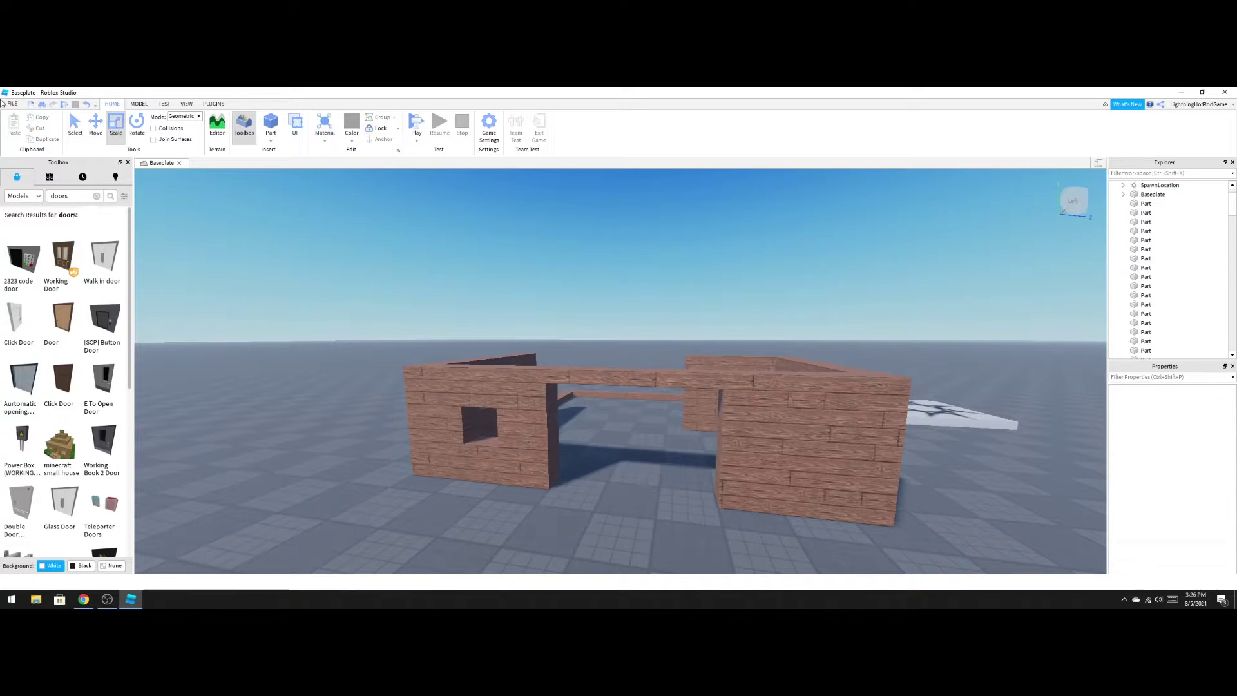
Insert the Working Door model and set it on the ground in front of the door opening.
{"action": "left_click", "coordinate": [73, 269]}
{"action": "key", "text": "f"}
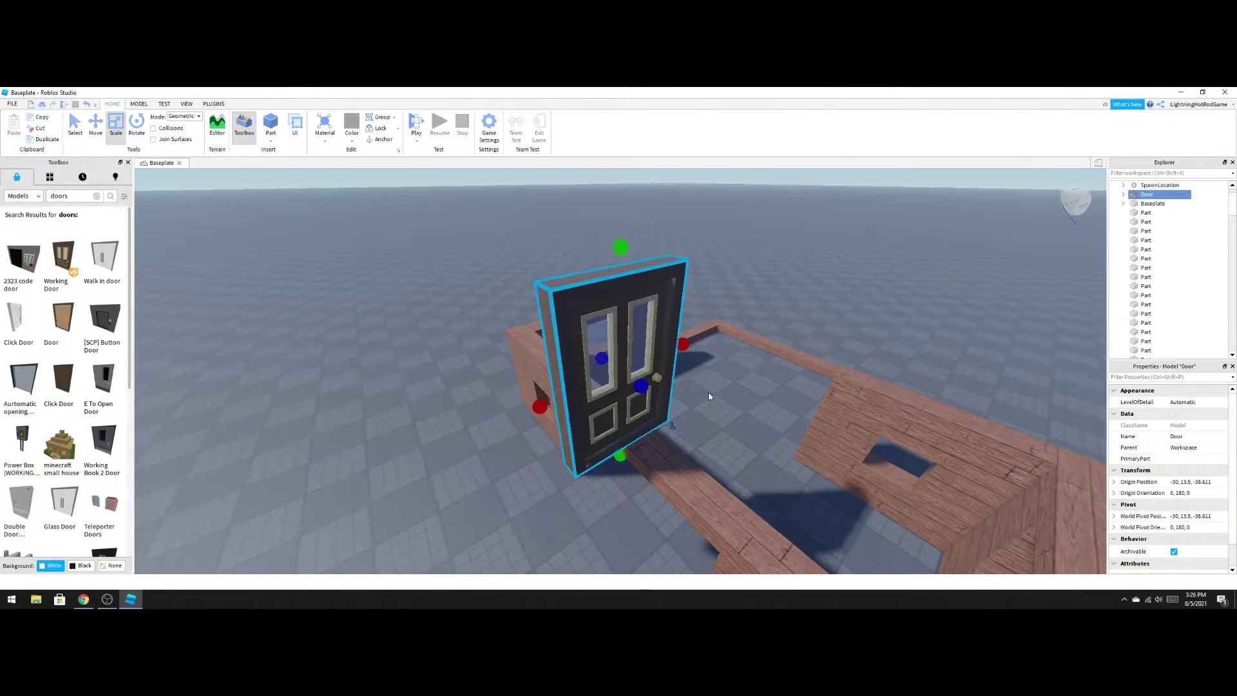
{"action": "left_click_drag", "start_coordinate": [622, 400], "coordinate": [574, 496]}
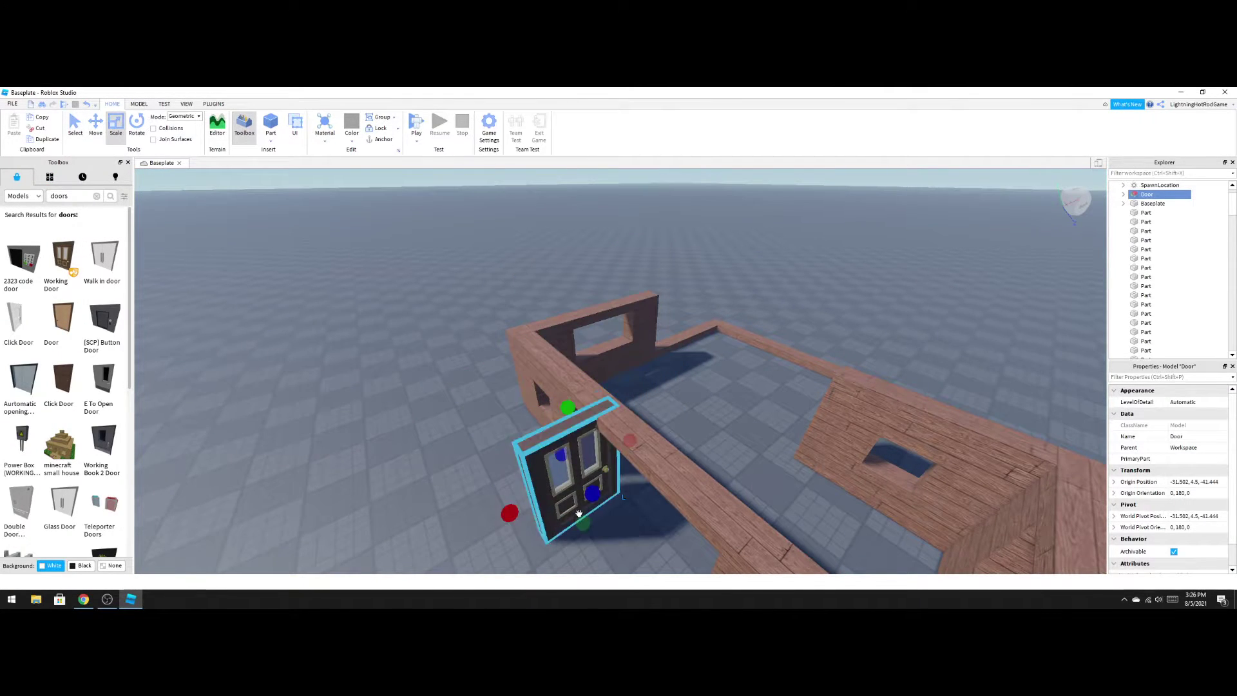
Rotate the wooden door in 90-degree turns to orientation 0, 90, 0 so it lies parallel to the front wall.
{"action": "right_click_drag", "start_coordinate": [440, 517], "coordinate": [437, 517]}
{"action": "key", "text": "w"}
{"action": "key", "text": "f"}
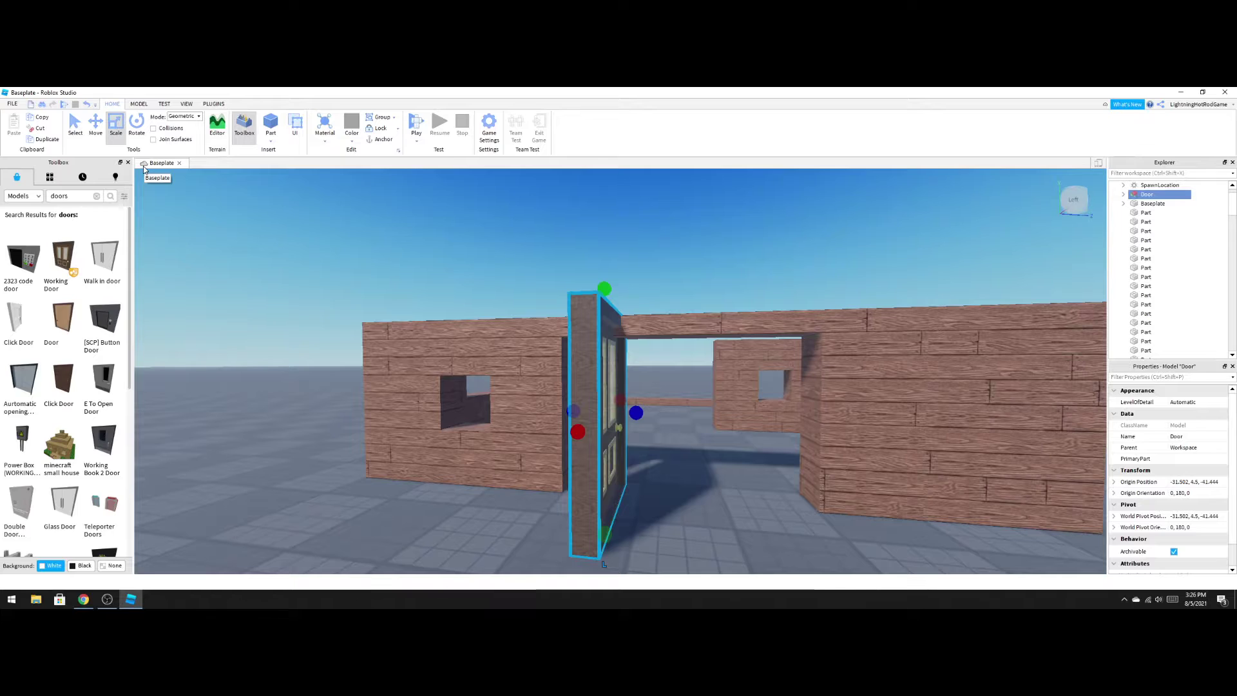
{"action": "key", "text": "ctrl+r"}
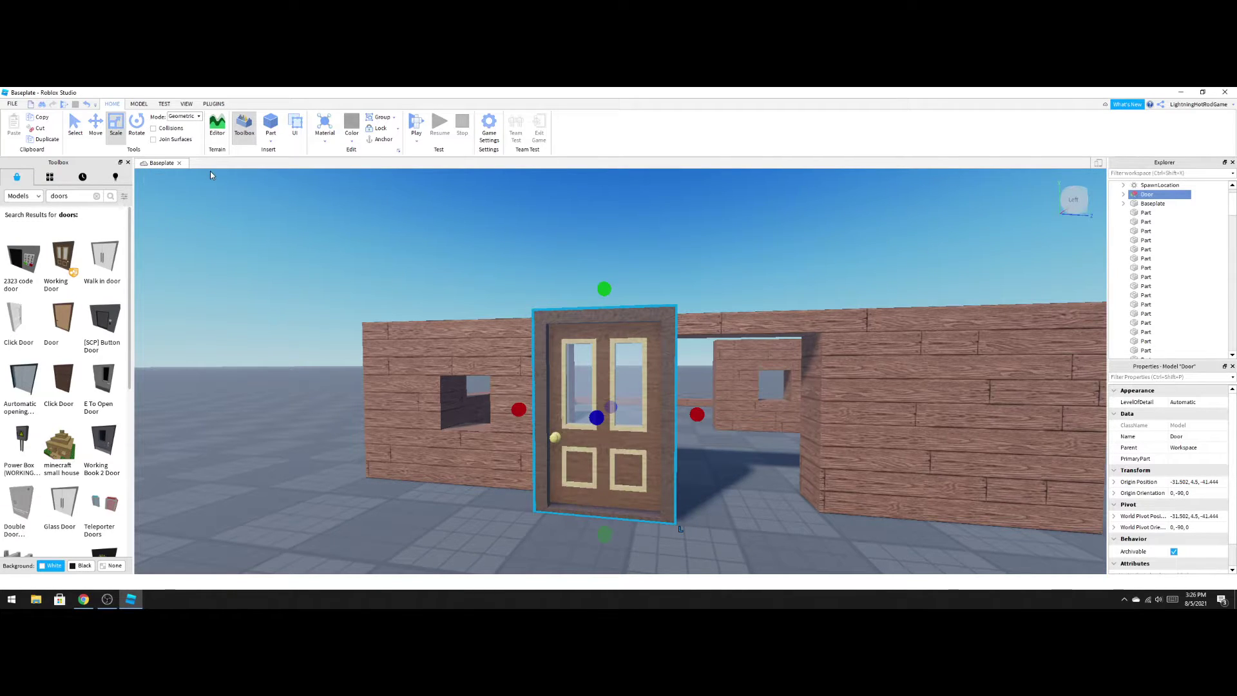
{"action": "key", "text": "ctrl+r"}
{"action": "key", "text": "ctrl+r"}
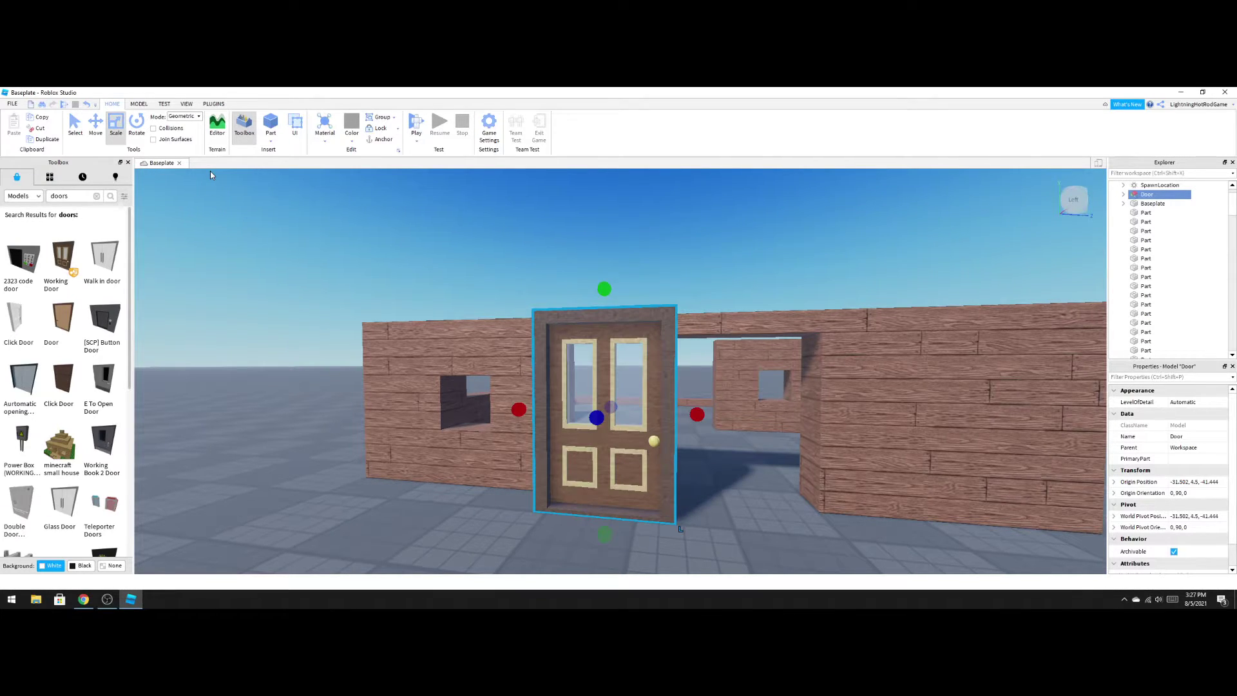
Move the wooden door into the opening between the front wall sections and reduce its height to fit below the beam.
{"action": "left_click_drag", "start_coordinate": [614, 494], "coordinate": [681, 503]}
{"action": "left_click_drag", "start_coordinate": [671, 294], "coordinate": [673, 313]}
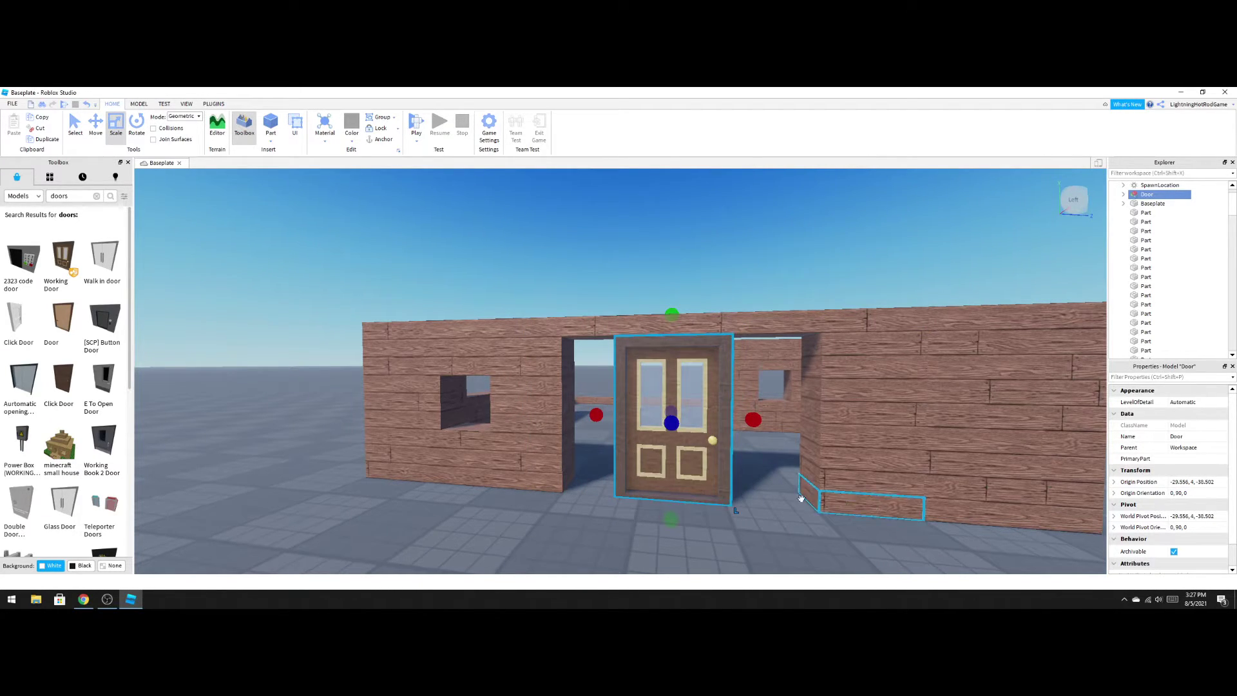
Seat the door against the opening's left edge and place a duplicate 5 studs beside it, turned to orientation 0, -90, 0 as a double door.
{"action": "left_click_drag", "start_coordinate": [698, 483], "coordinate": [638, 490]}
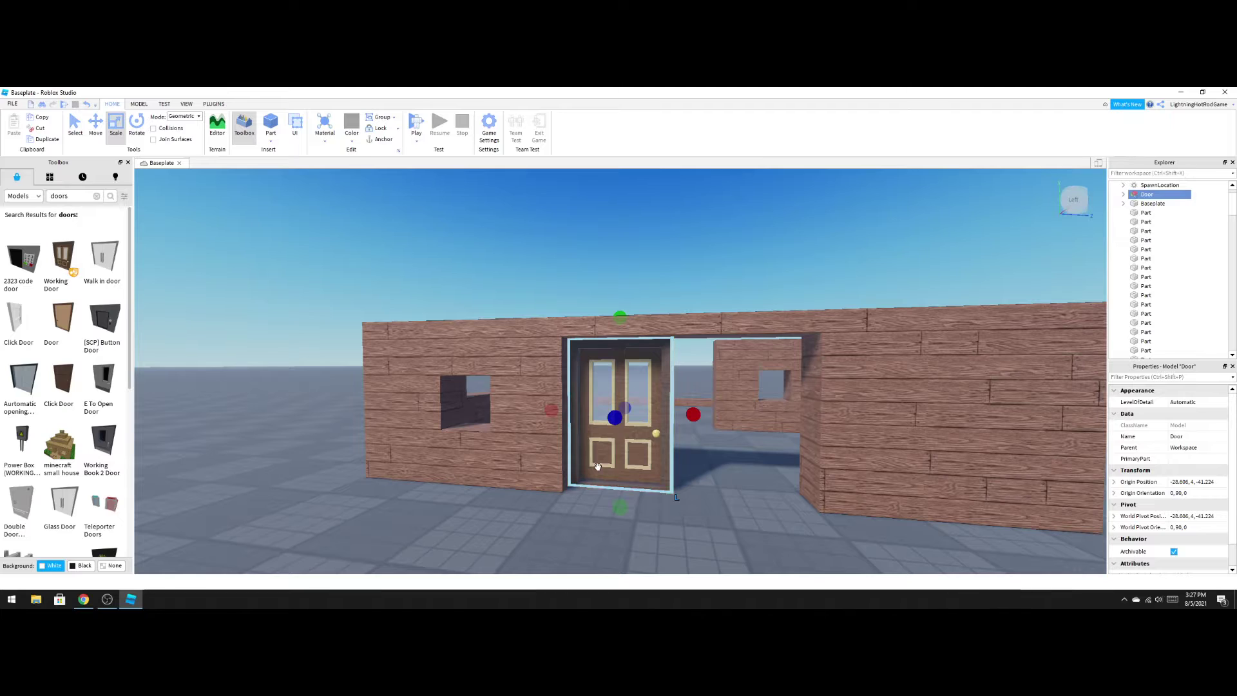
{"action": "key", "text": "ctrl+d"}
{"action": "left_click", "coordinate": [95, 124]}
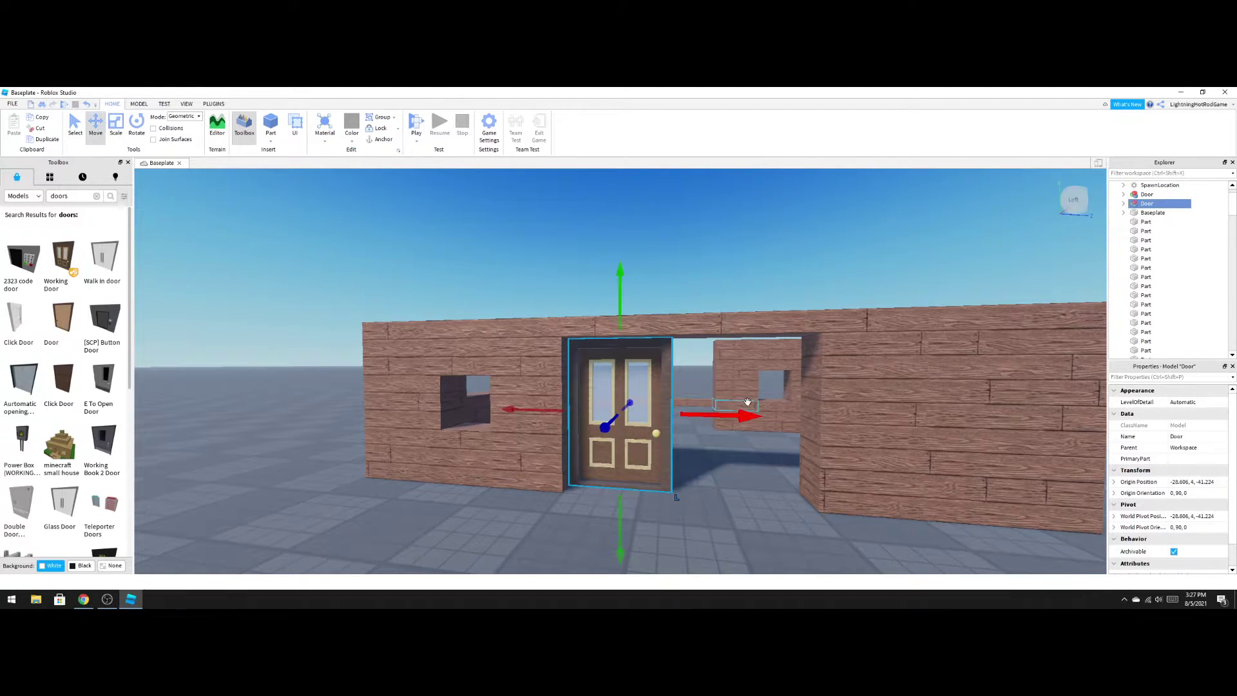
{"action": "left_click_drag", "start_coordinate": [725, 416], "coordinate": [854, 420]}
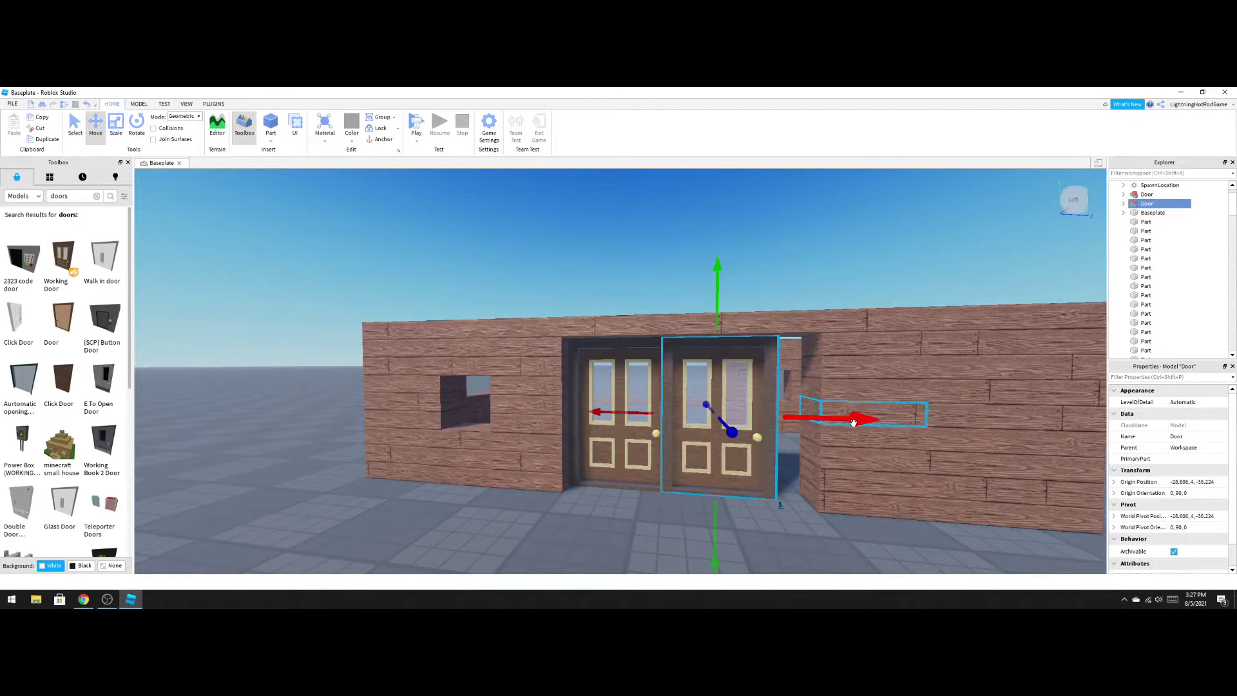
{"action": "key", "text": "ctrl+r"}
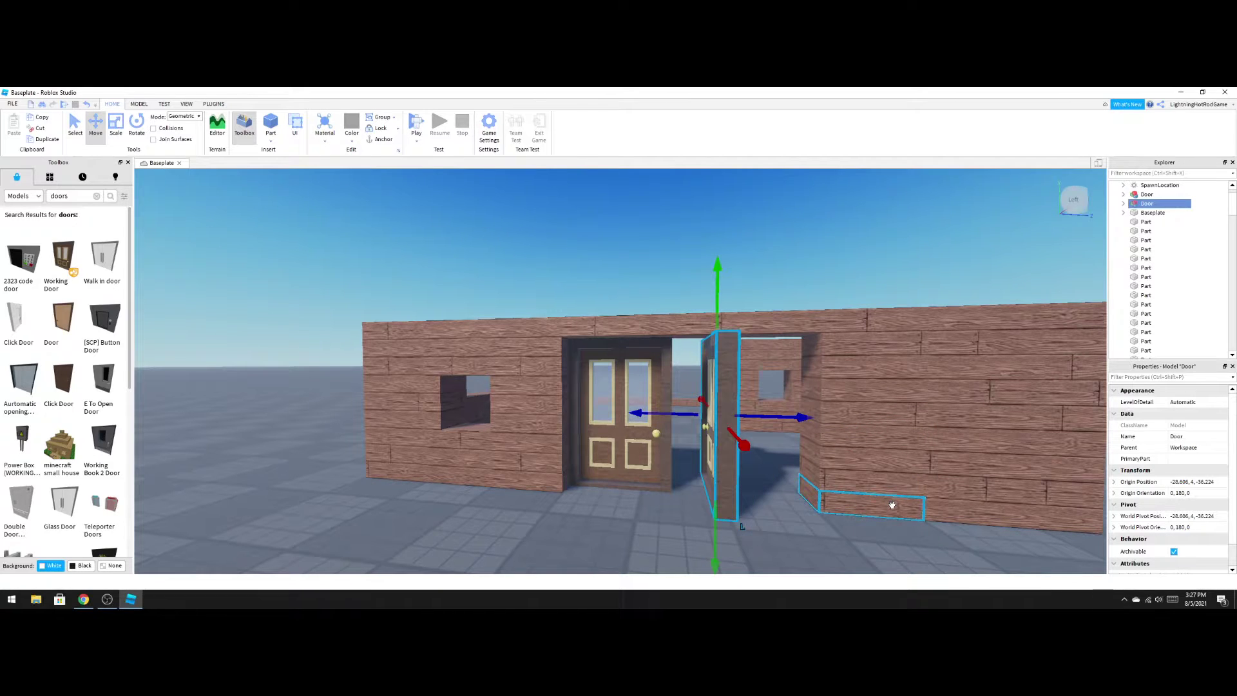
{"action": "key", "text": "ctrl+r"}
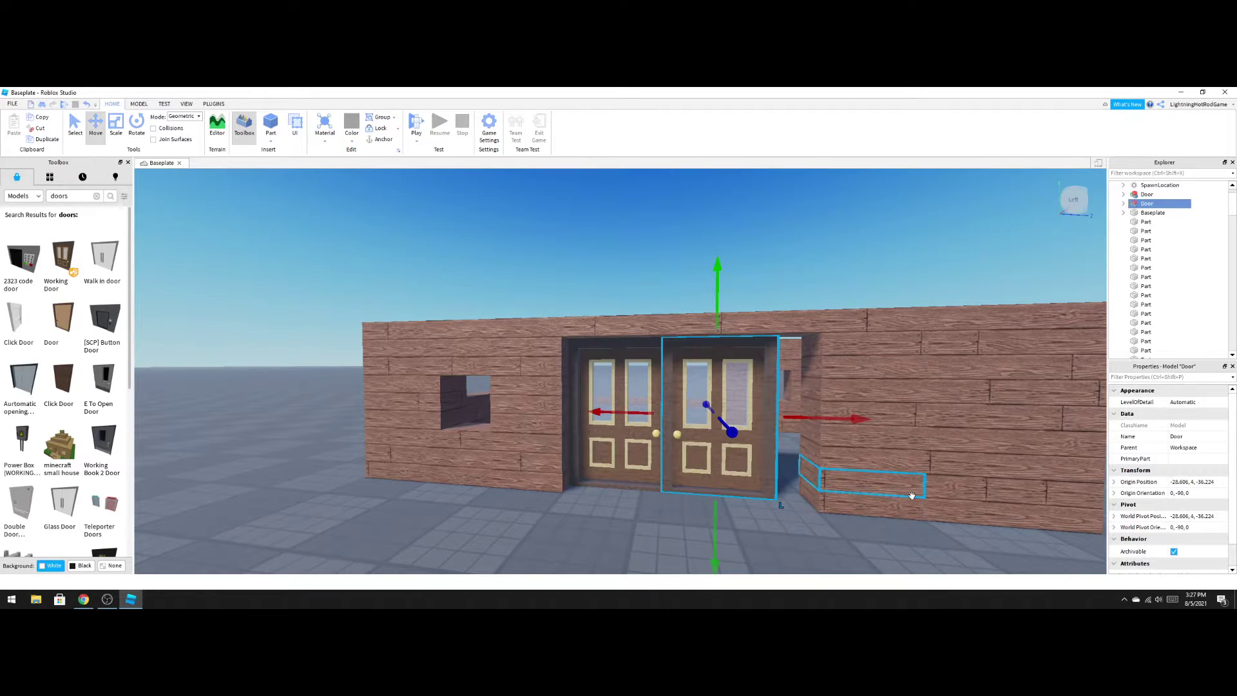
Lengthen the end blocks in the lower rows of the wall right of the double door by 1 stud towards the door.
{"action": "scroll", "coordinate": [912, 496], "scroll_direction": "up", "scroll_amount": 5}
{"action": "right_click_drag", "start_coordinate": [912, 495], "coordinate": [931, 523]}
{"action": "scroll", "coordinate": [912, 497], "scroll_direction": "down", "scroll_amount": 4}
{"action": "scroll", "coordinate": [929, 523], "scroll_direction": "down", "scroll_amount": 6}
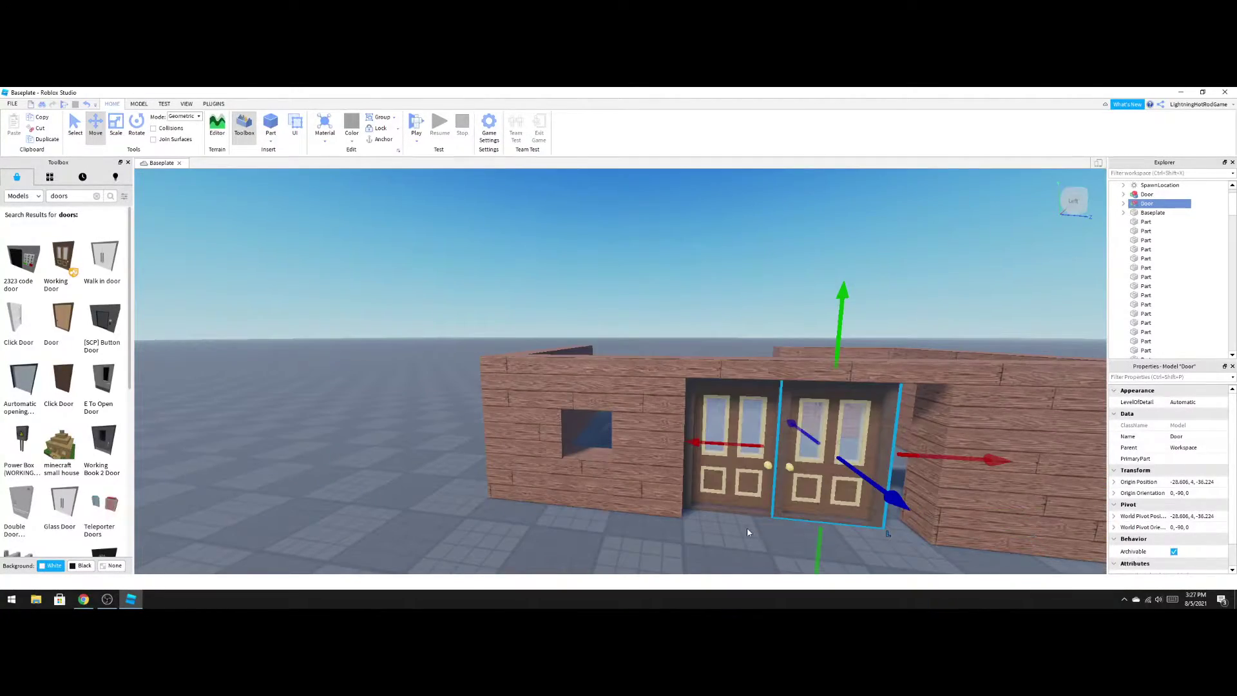
{"action": "left_click", "coordinate": [747, 527]}
{"action": "right_click_drag", "start_coordinate": [878, 570], "coordinate": [870, 567]}
{"action": "key", "text": "w"}
{"action": "left_click", "coordinate": [779, 536]}
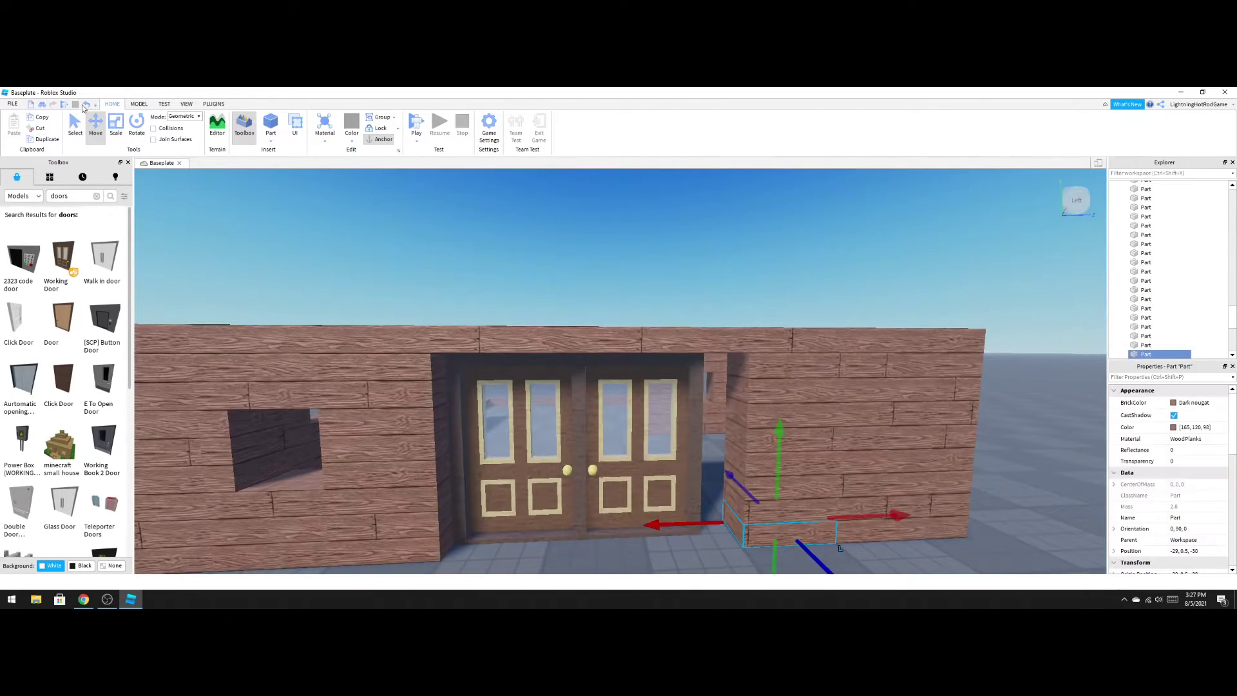
{"action": "left_click", "coordinate": [114, 124]}
{"action": "left_click_drag", "start_coordinate": [709, 522], "coordinate": [688, 502]}
{"action": "left_click", "coordinate": [746, 516]}
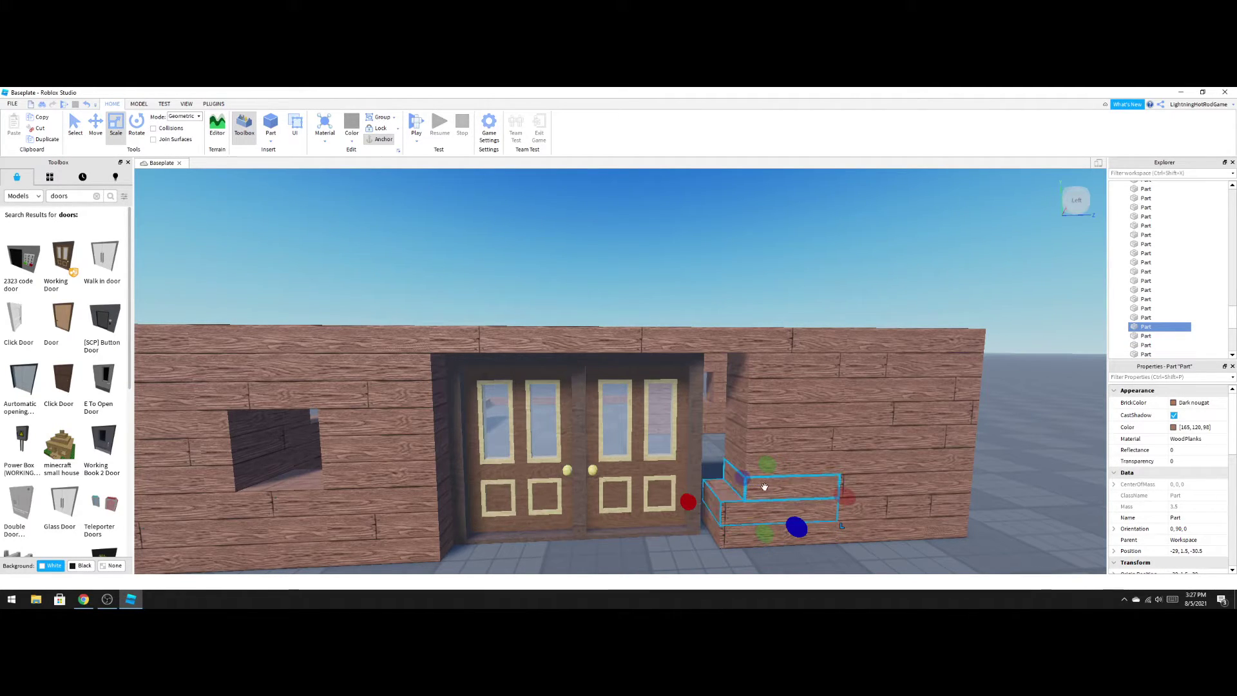
{"action": "left_click", "coordinate": [707, 506]}
{"action": "left_click_drag", "start_coordinate": [708, 487], "coordinate": [687, 481]}
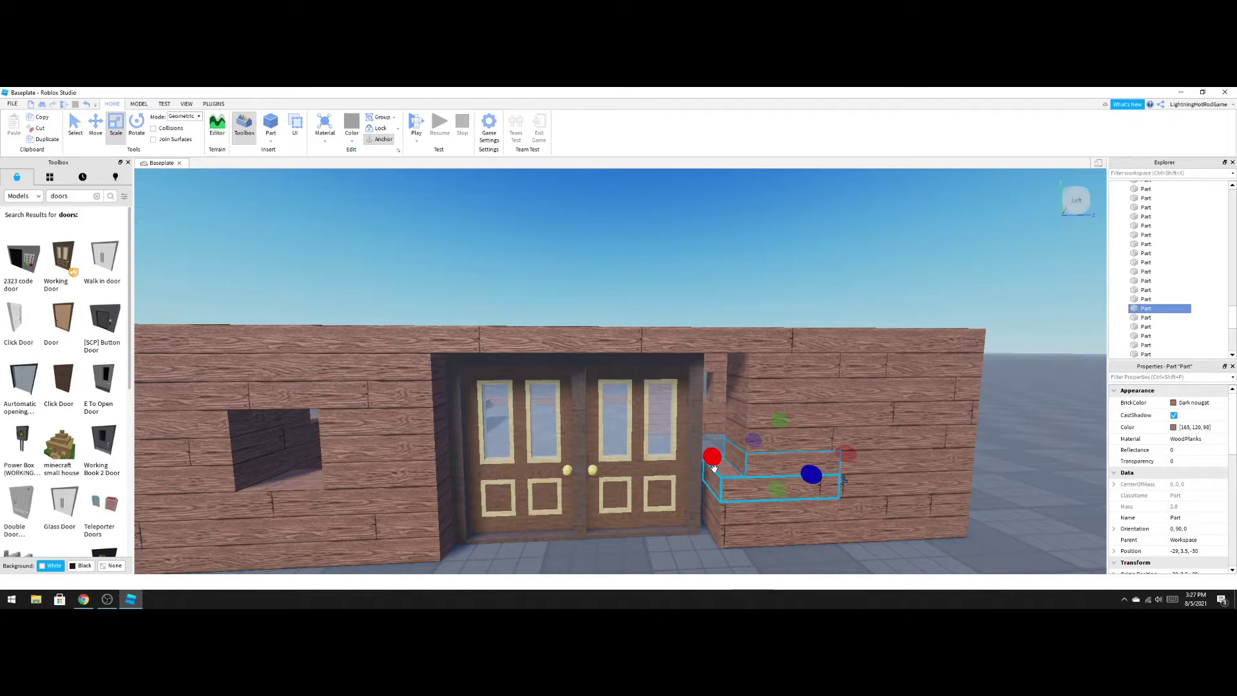
Lengthen the end blocks in the remaining upper rows right of the double door by 1 stud, up to the beam.
{"action": "left_click", "coordinate": [759, 455]}
{"action": "left_click", "coordinate": [766, 437]}
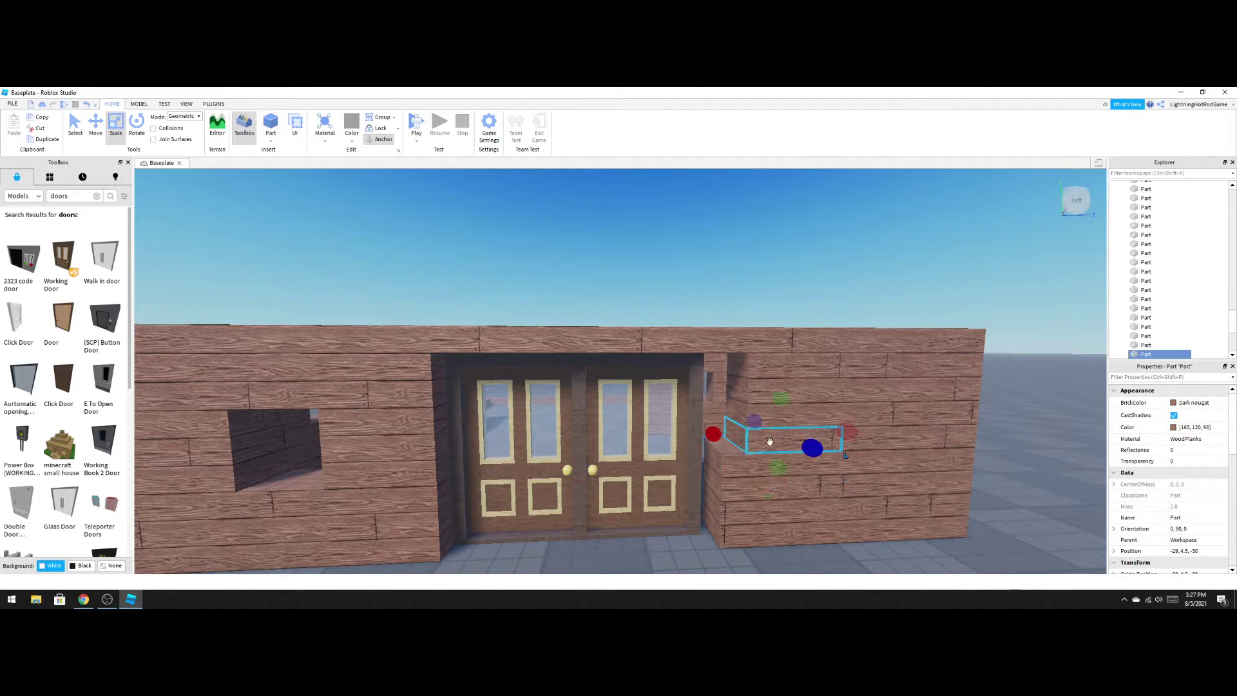
{"action": "left_click", "coordinate": [800, 422]}
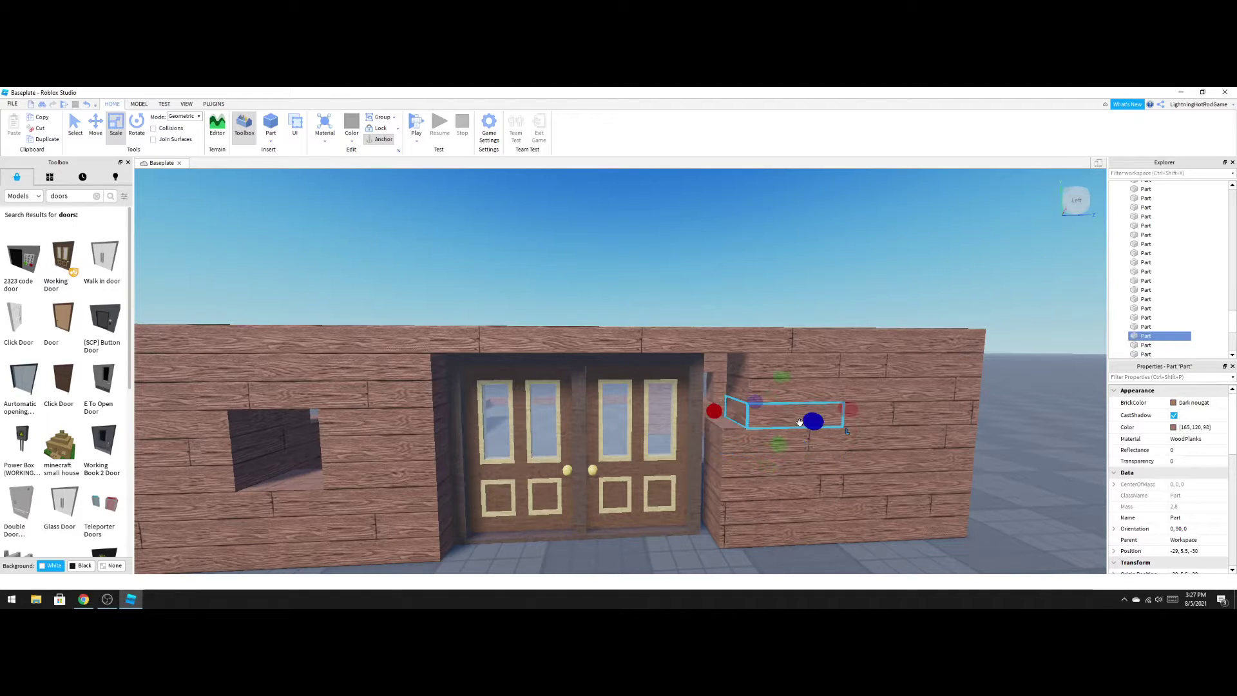
{"action": "mouse_move", "coordinate": [719, 411]}
{"action": "left_mouse_down"}
{"action": "mouse_move", "coordinate": [672, 410]}
{"action": "mouse_move", "coordinate": [699, 419]}
{"action": "left_mouse_up"}
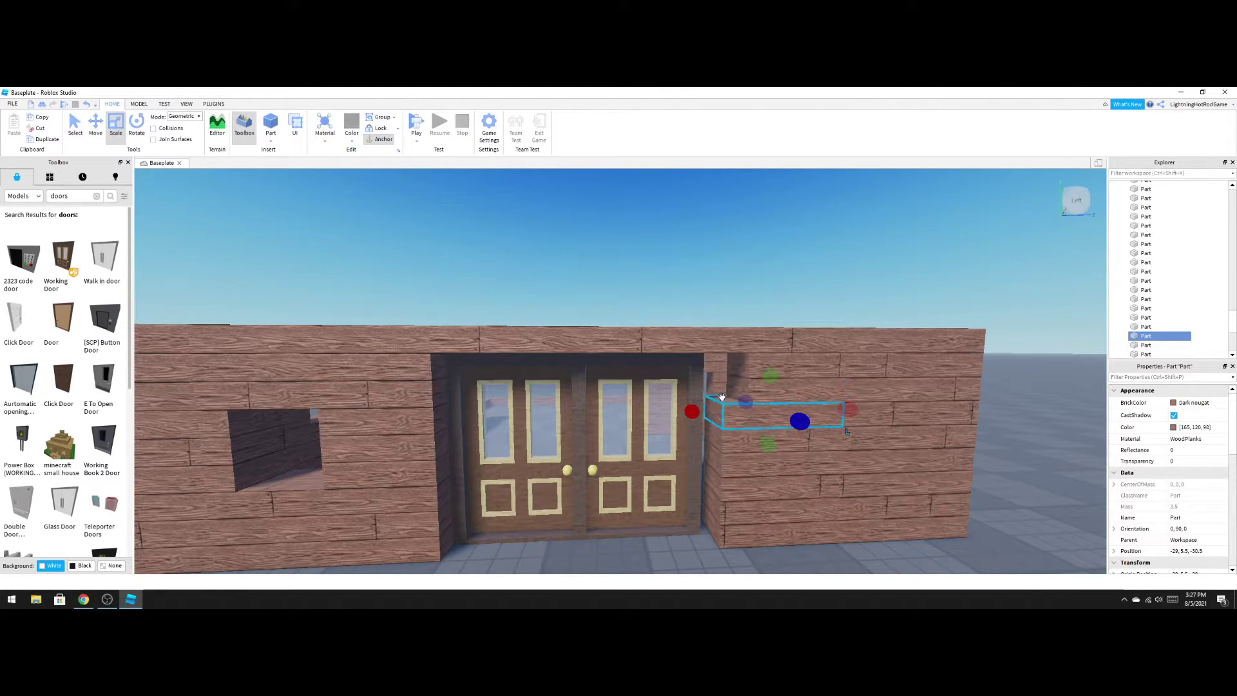
{"action": "left_click", "coordinate": [771, 399]}
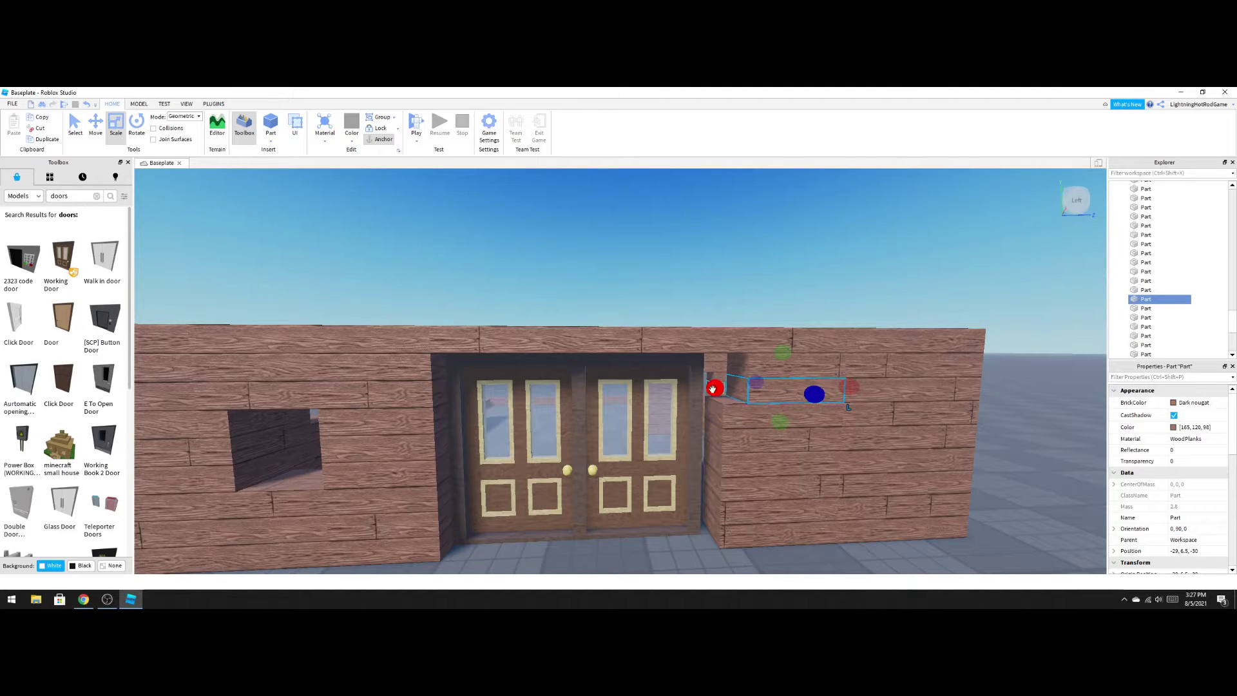
{"action": "left_click_drag", "start_coordinate": [712, 389], "coordinate": [701, 391]}
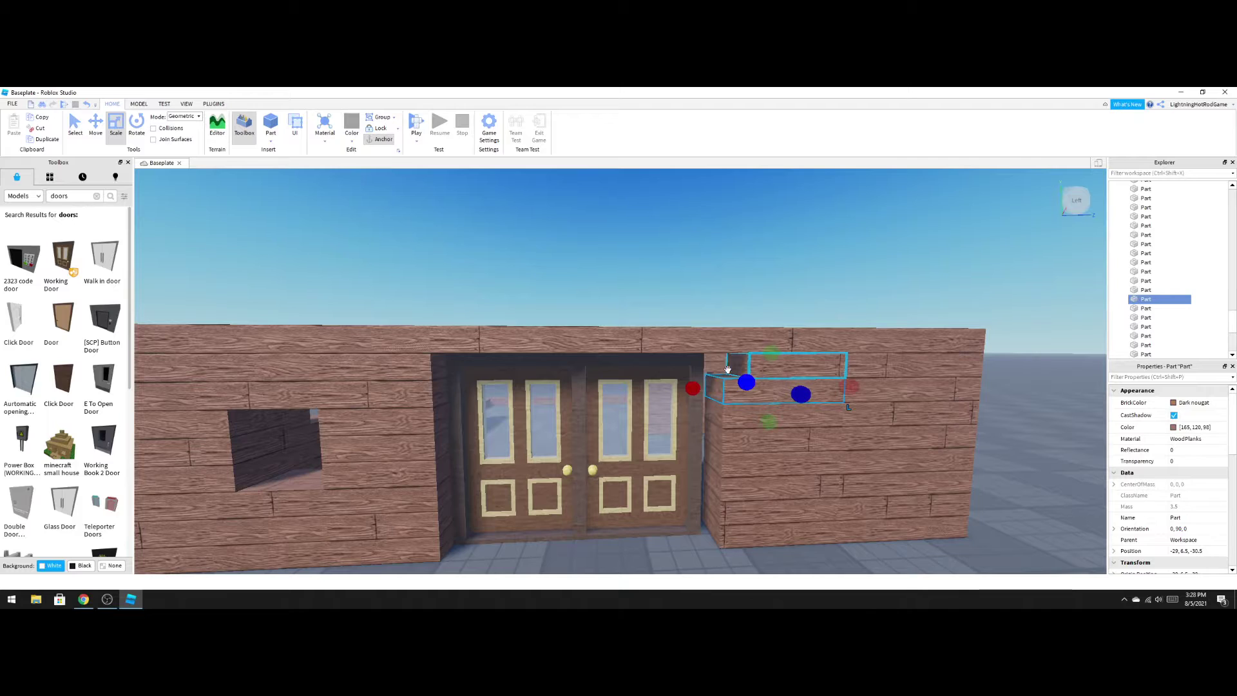
{"action": "mouse_move", "coordinate": [692, 388]}
{"action": "left_mouse_down"}
{"action": "mouse_move", "coordinate": [725, 397]}
{"action": "mouse_move", "coordinate": [704, 388]}
{"action": "mouse_move", "coordinate": [709, 364]}
{"action": "mouse_move", "coordinate": [693, 365]}
{"action": "left_mouse_up"}
{"action": "left_click", "coordinate": [741, 362]}
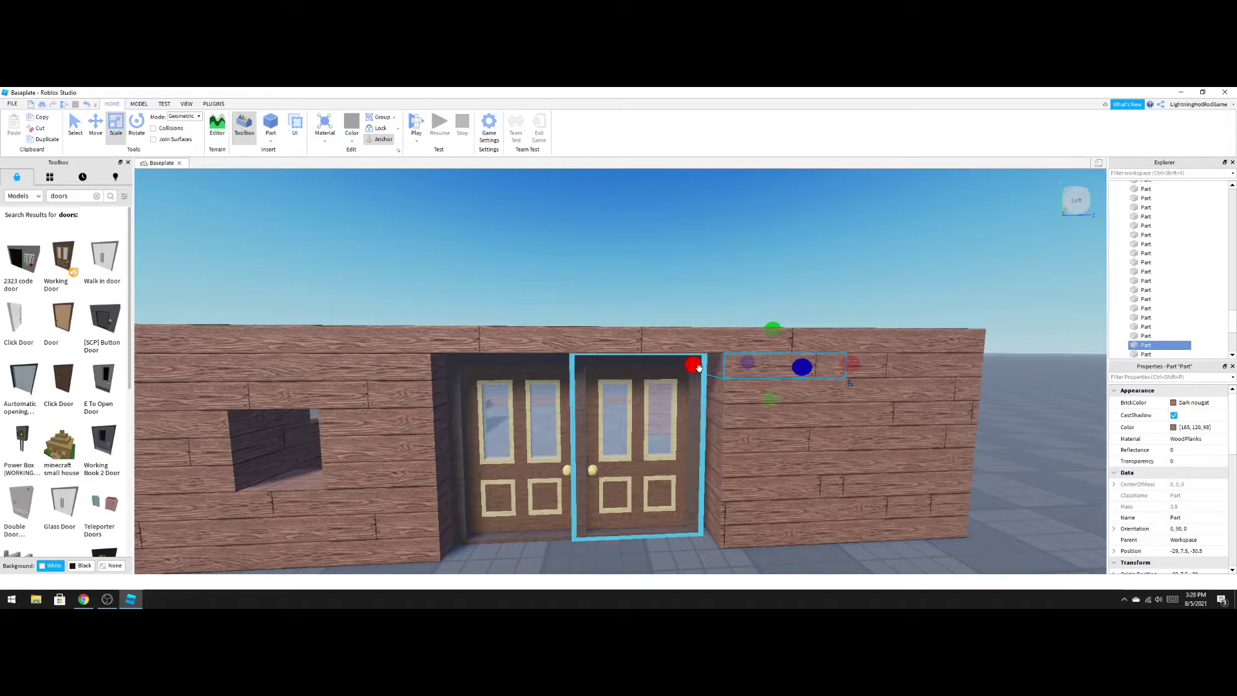
Playtest the house by walking the character around to the front and through the double door, and stop the test.
{"action": "left_click", "coordinate": [64, 107]}
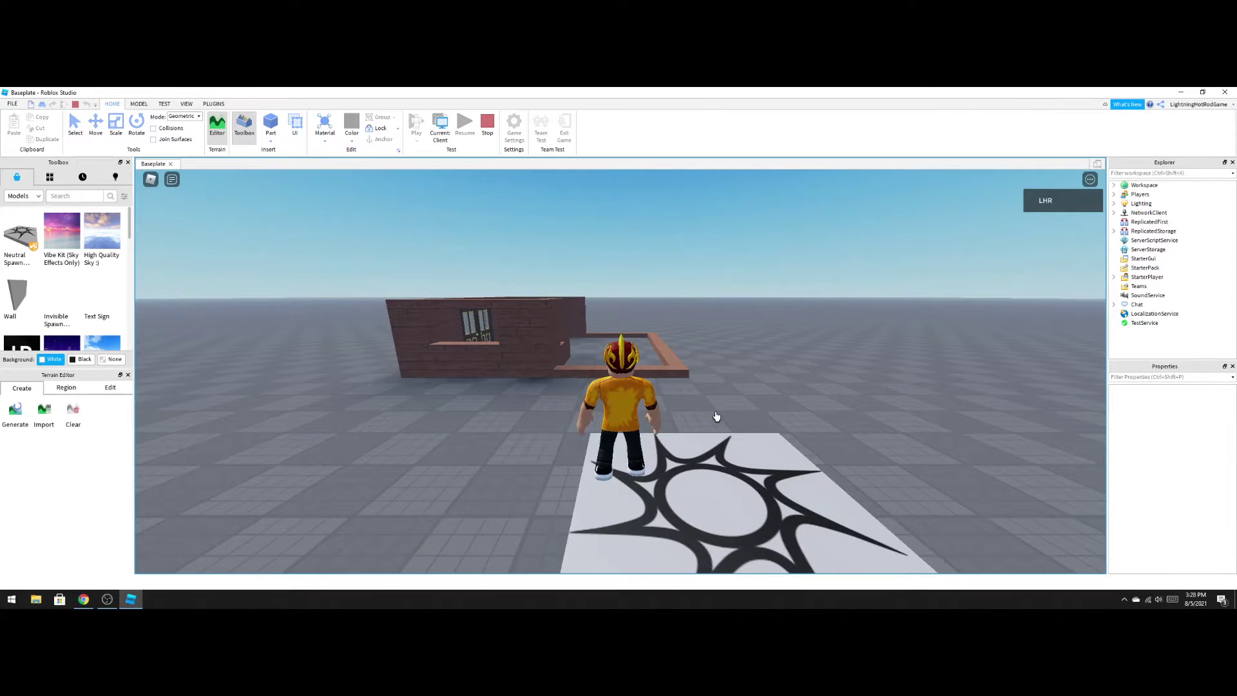
{"action": "key", "text": "w"}
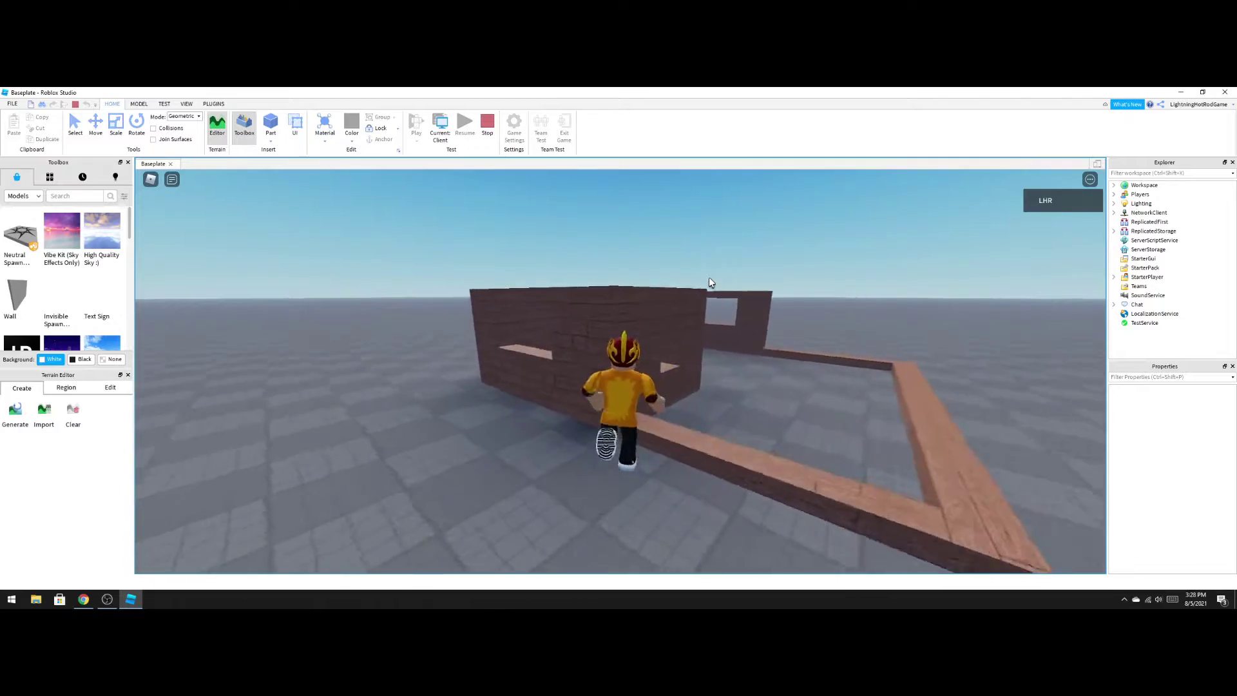
{"action": "key", "text": "a"}
{"action": "key", "text": "w"}
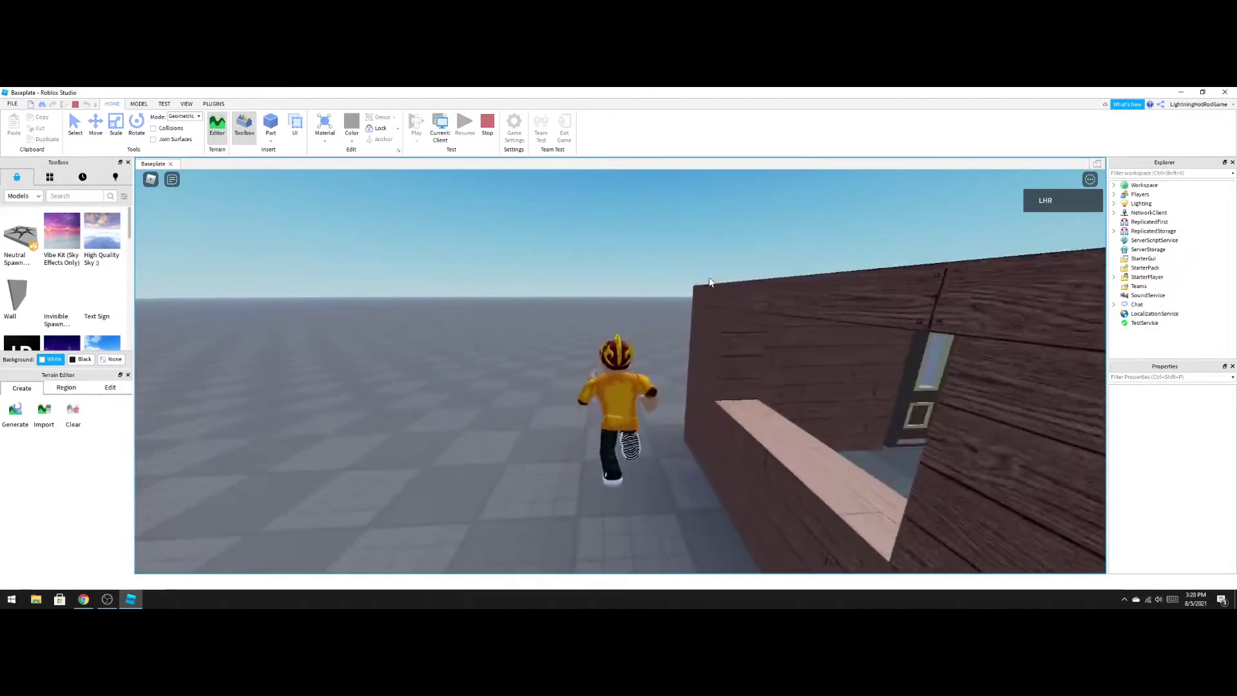
{"action": "key", "text": "w"}
{"action": "key", "text": "d"}
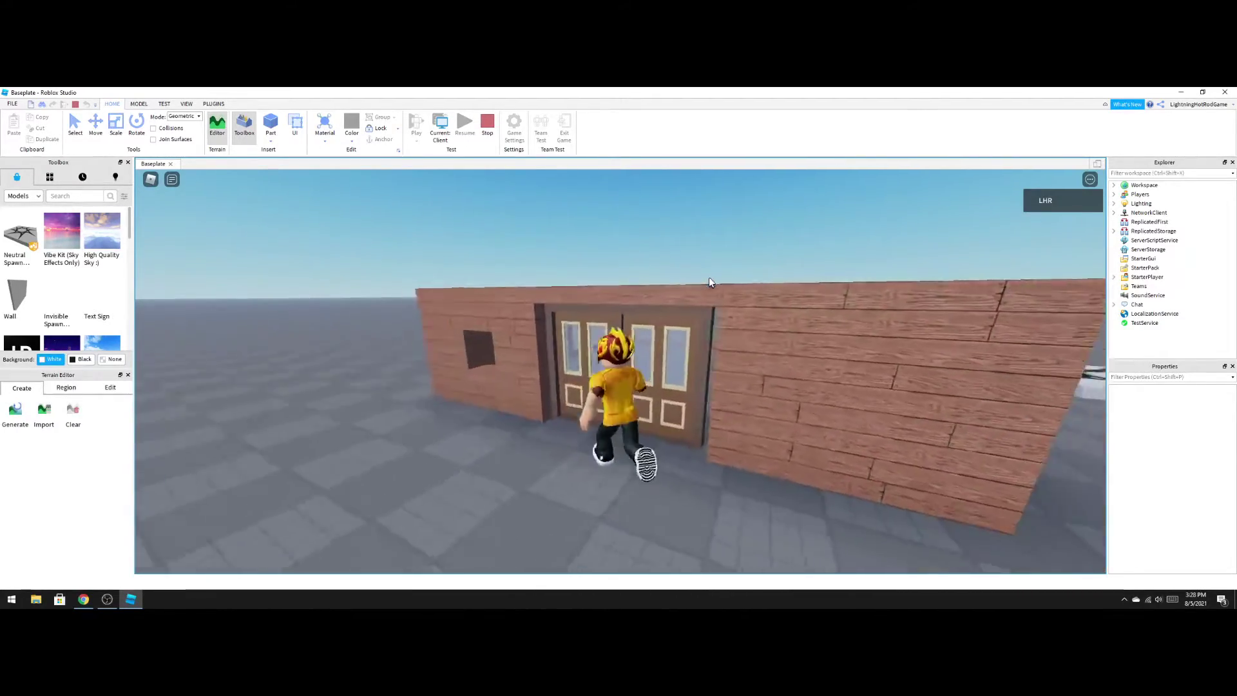
{"action": "key", "text": "w"}
{"action": "key", "text": "s"}
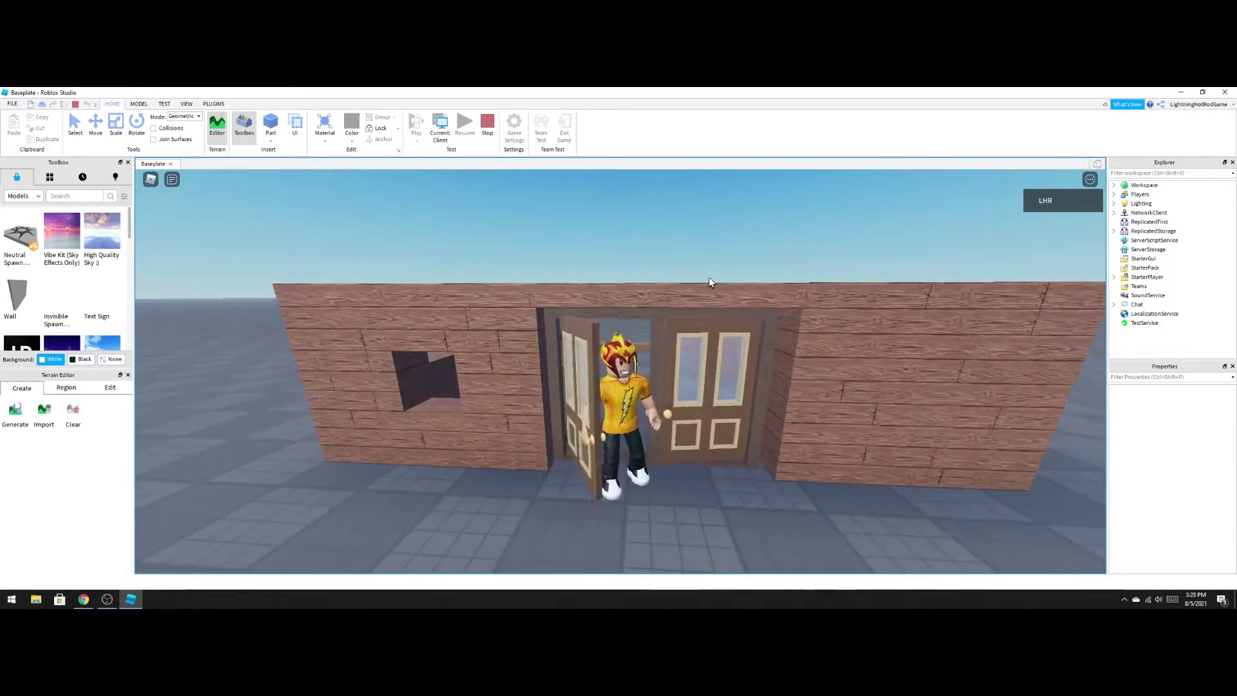
{"action": "key", "text": "w"}
{"action": "key", "text": "s"}
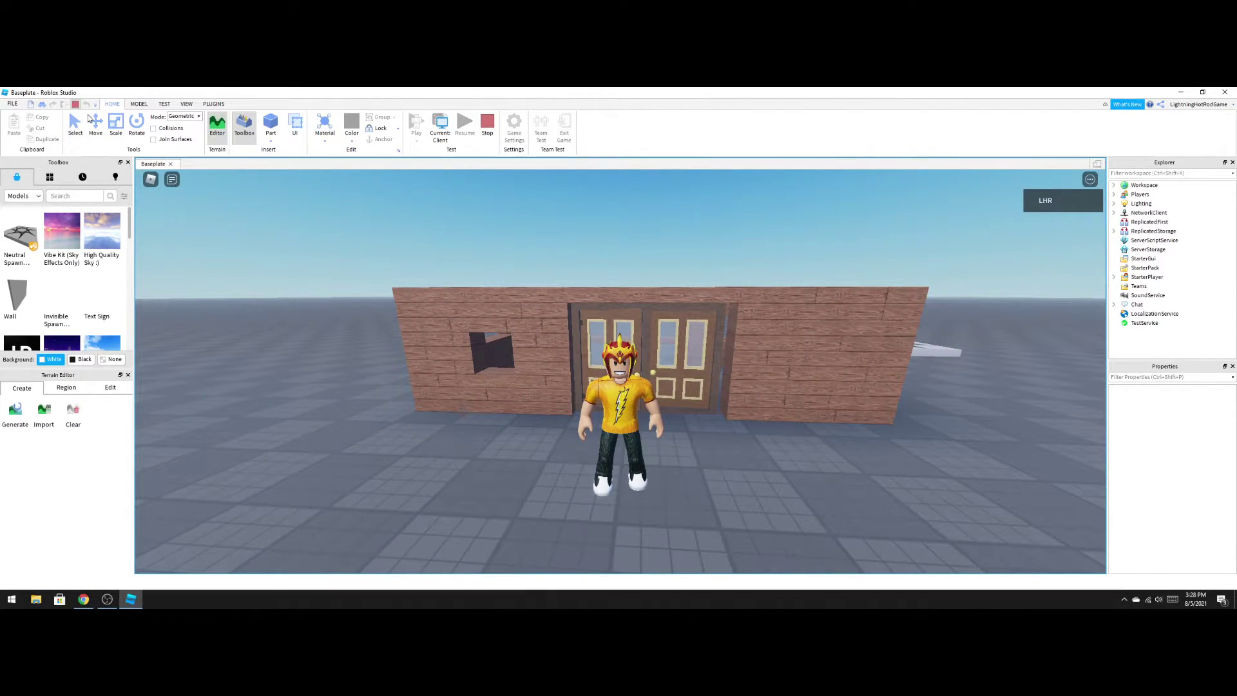
{"action": "key", "text": "shift+F5"}
Delete the stacked blocks of the short wall with the small window inside the house, keeping only one bottom block.
{"action": "right_click_drag", "start_coordinate": [833, 318], "coordinate": [838, 317]}
{"action": "key", "text": "s"}
{"action": "key", "text": "w"}
{"action": "right_click_drag", "start_coordinate": [818, 482], "coordinate": [814, 496]}
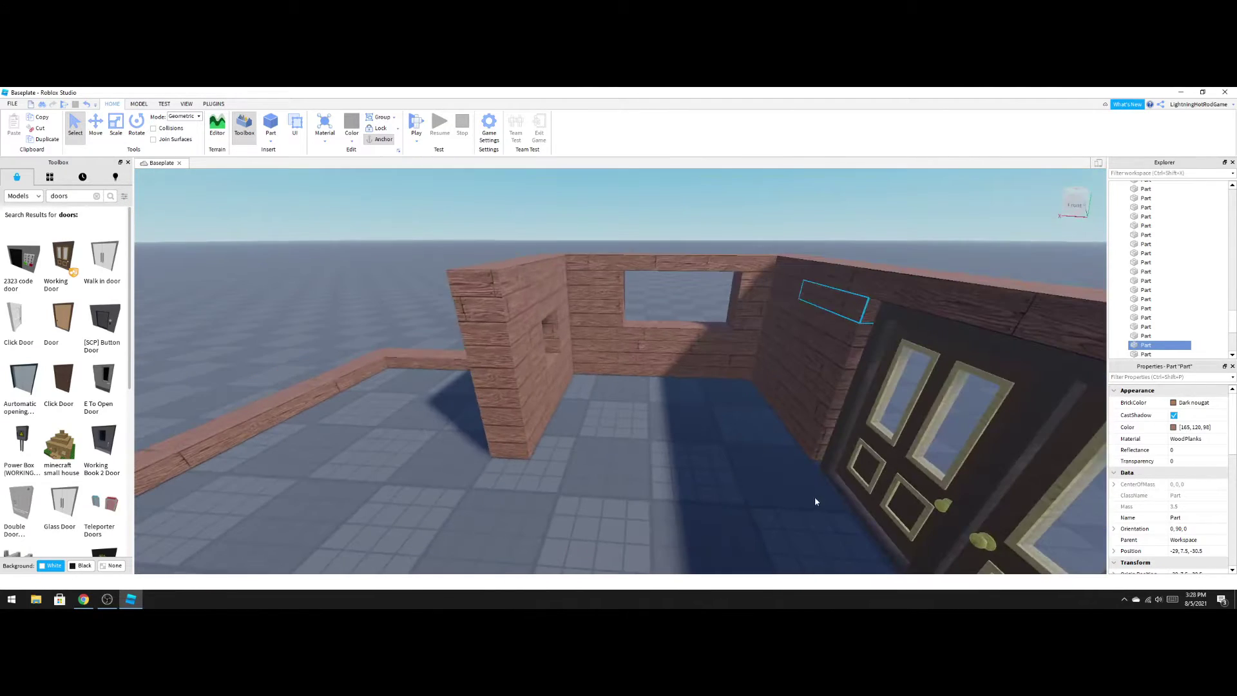
{"action": "left_click_drag", "start_coordinate": [694, 493], "coordinate": [561, 559]}
{"action": "left_click_drag", "start_coordinate": [530, 480], "coordinate": [479, 267]}
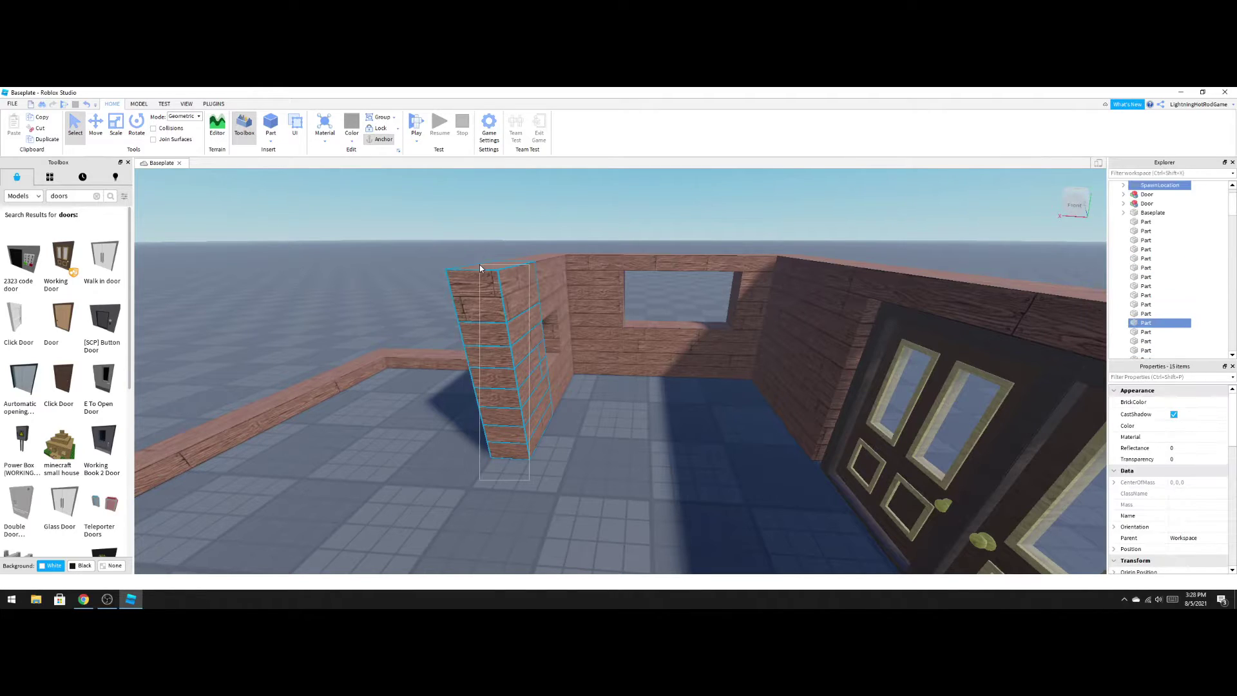
{"action": "key", "text": "Delete"}
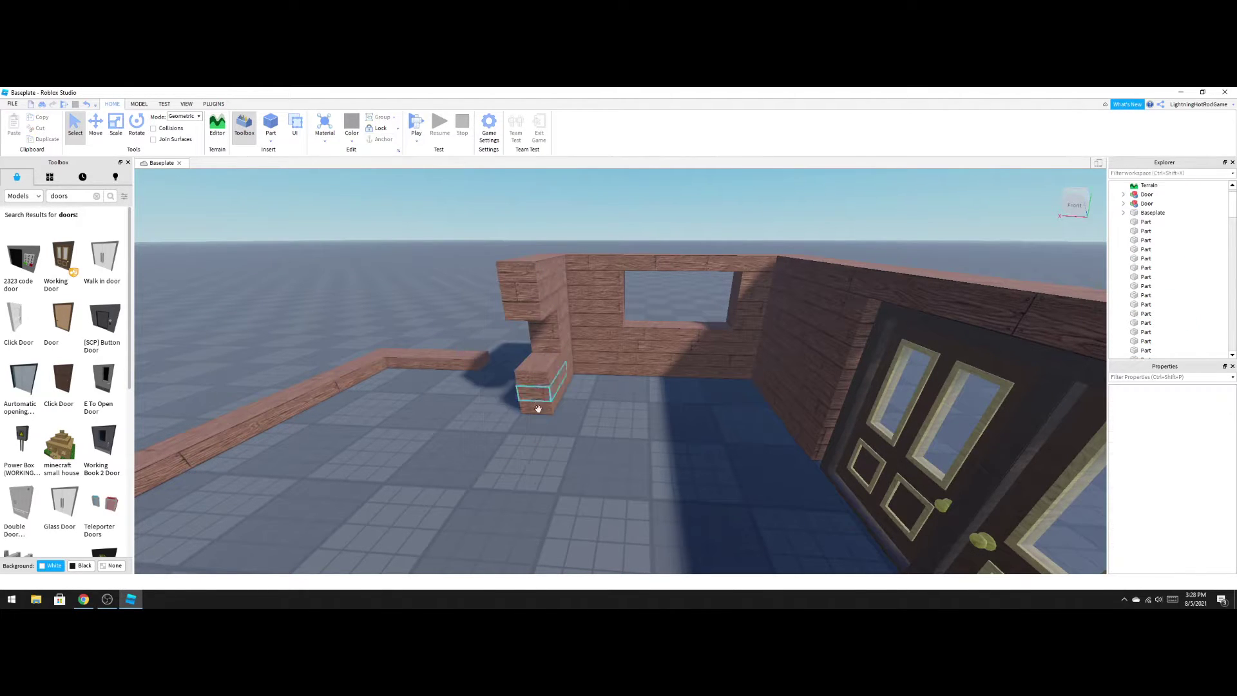
{"action": "left_click_drag", "start_coordinate": [541, 366], "coordinate": [501, 269]}
{"action": "key", "text": "Delete"}
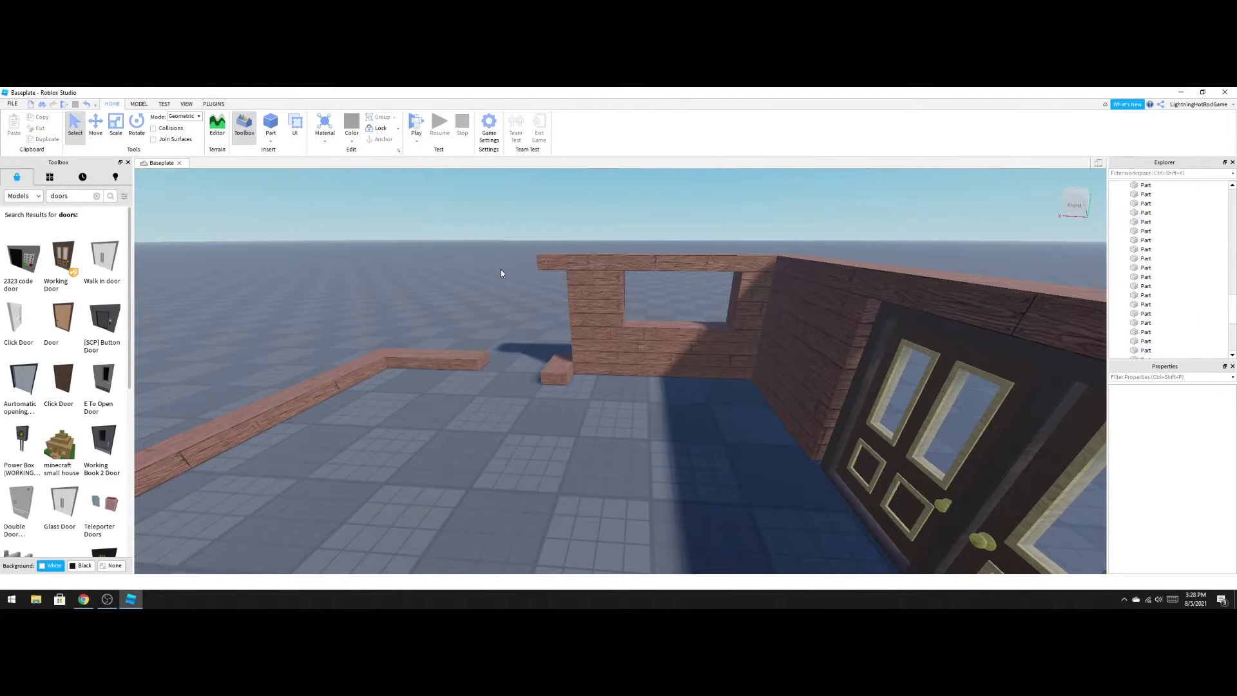
Move the remaining bottom block to the end of the foundation row at -6, 0.5, -23 and turn it to orientation 0, 0, 0.
{"action": "left_click_drag", "start_coordinate": [555, 372], "coordinate": [517, 377]}
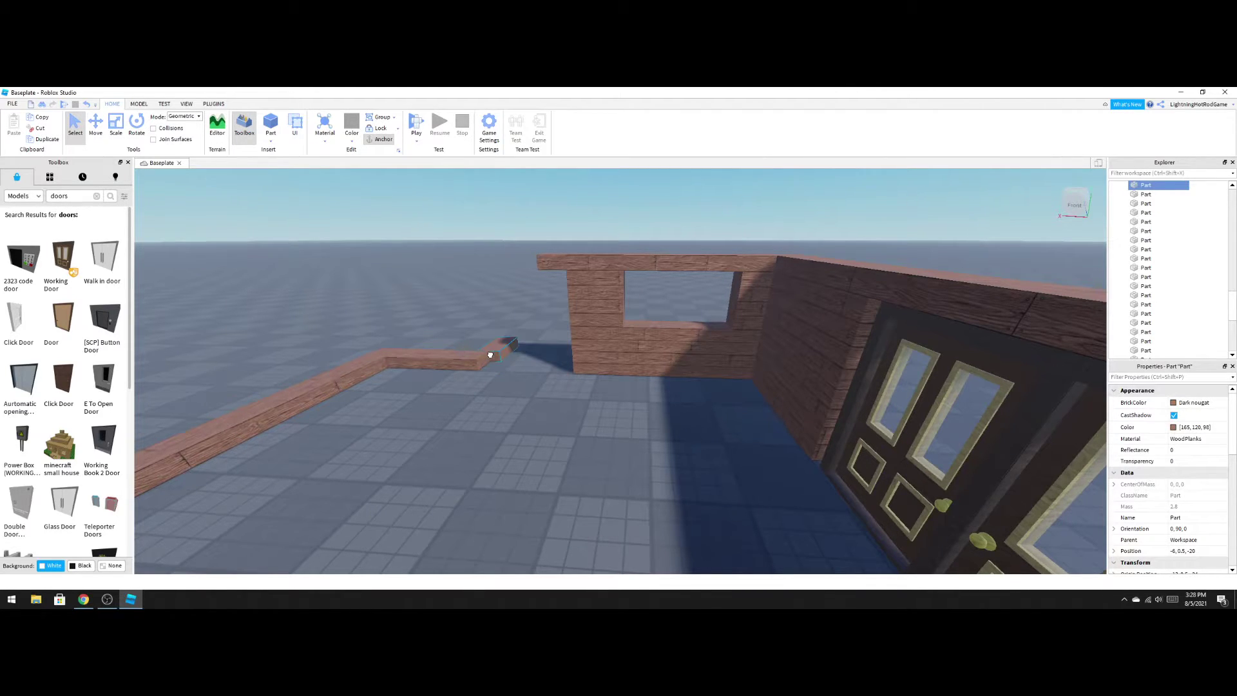
{"action": "left_click", "coordinate": [93, 125]}
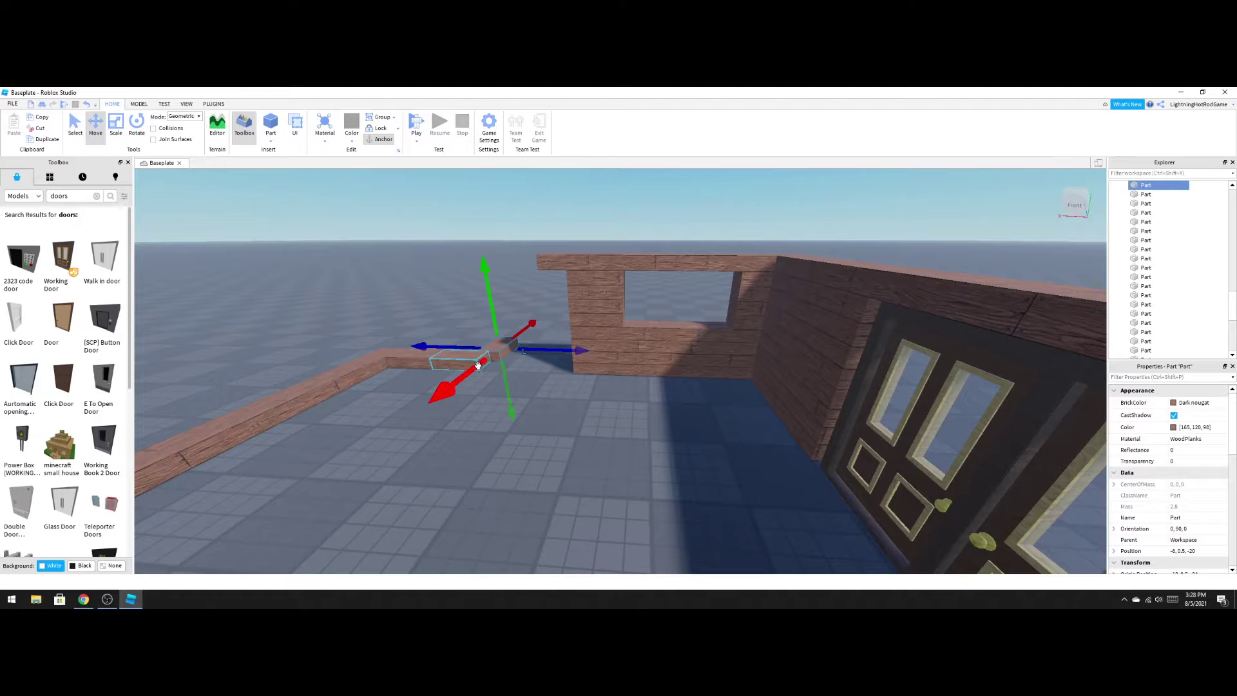
{"action": "left_click_drag", "start_coordinate": [449, 376], "coordinate": [439, 391]}
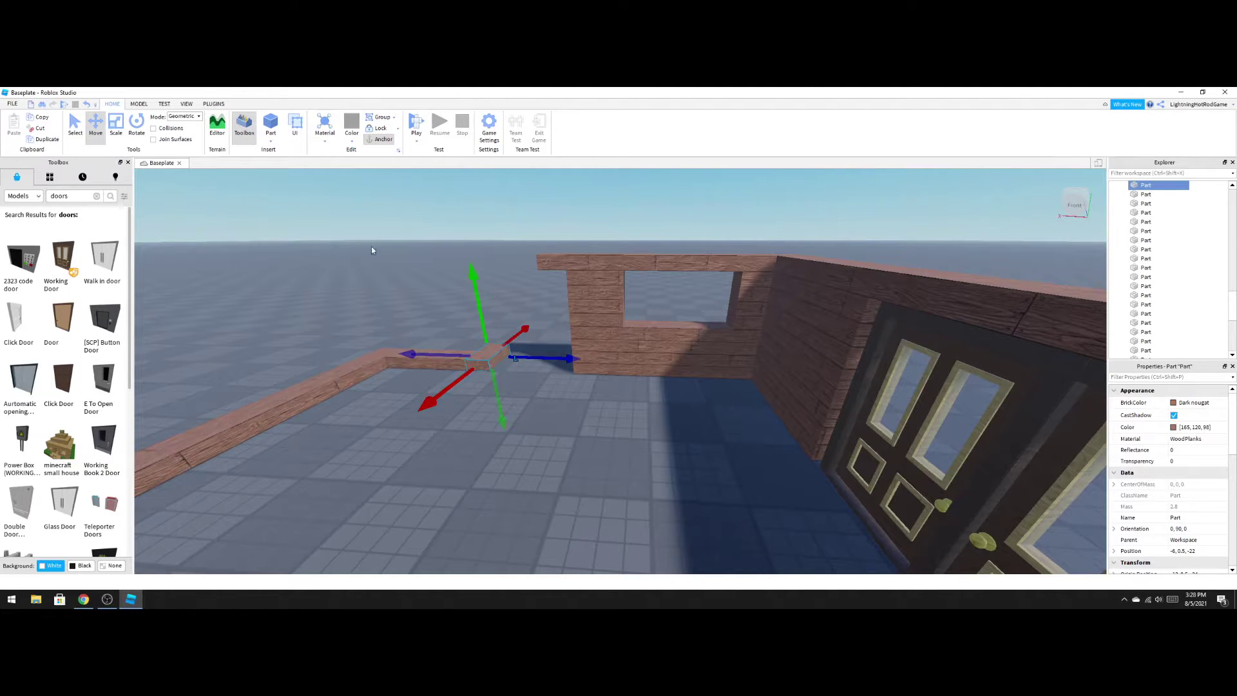
{"action": "left_click", "coordinate": [136, 124]}
{"action": "left_click_drag", "start_coordinate": [515, 377], "coordinate": [515, 378]}
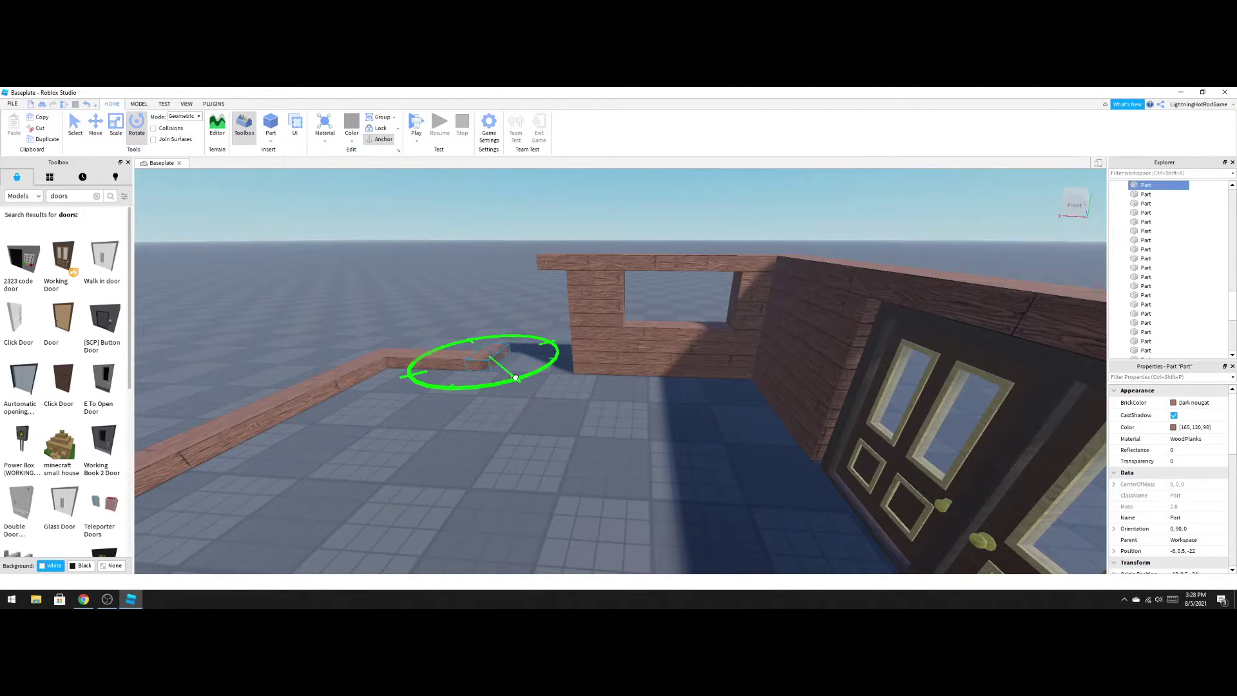
{"action": "left_click_drag", "start_coordinate": [444, 366], "coordinate": [459, 377]}
{"action": "left_click", "coordinate": [97, 124]}
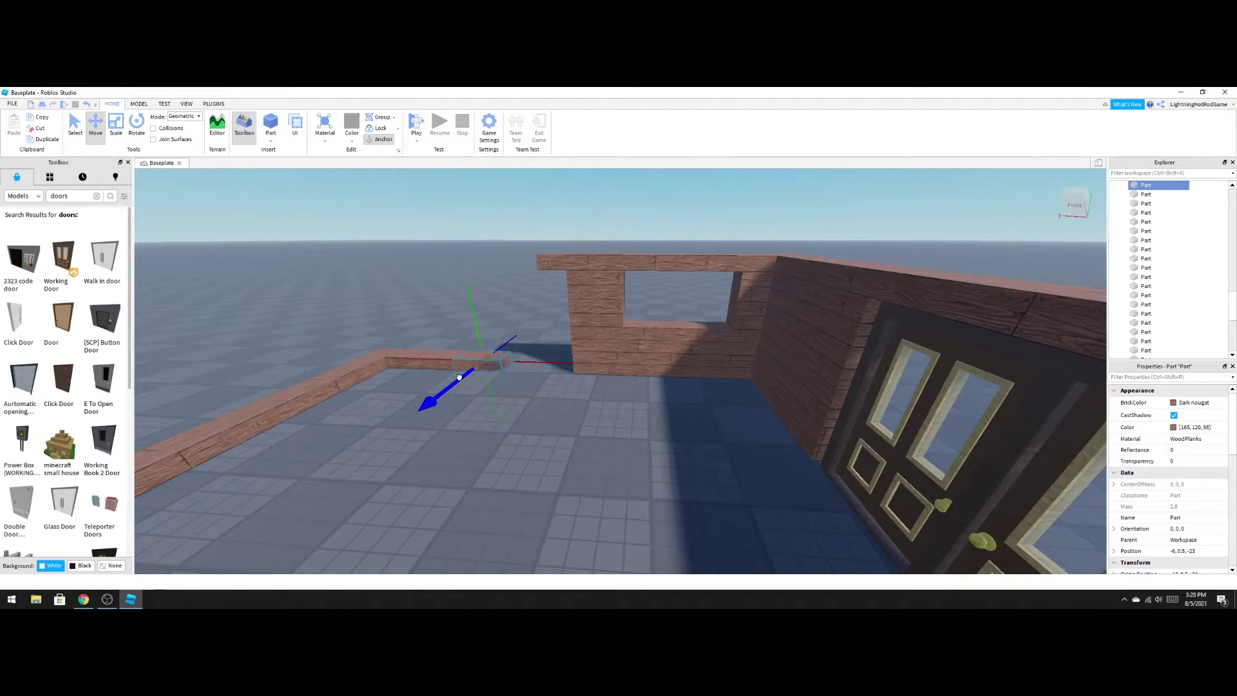
Slide the block against the foundation row's end and place a duplicate at -12, 0.5, -23 to close the gap to the window wall.
{"action": "left_click_drag", "start_coordinate": [553, 359], "coordinate": [571, 366]}
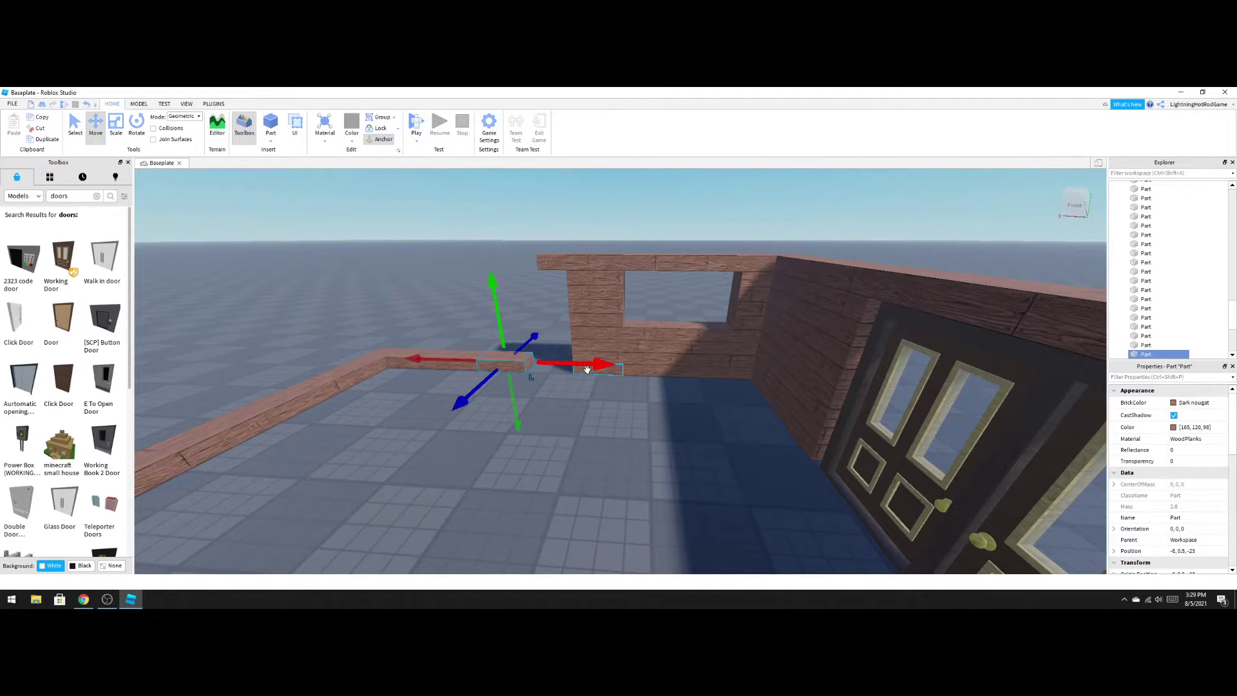
{"action": "left_click_drag", "start_coordinate": [589, 366], "coordinate": [635, 368]}
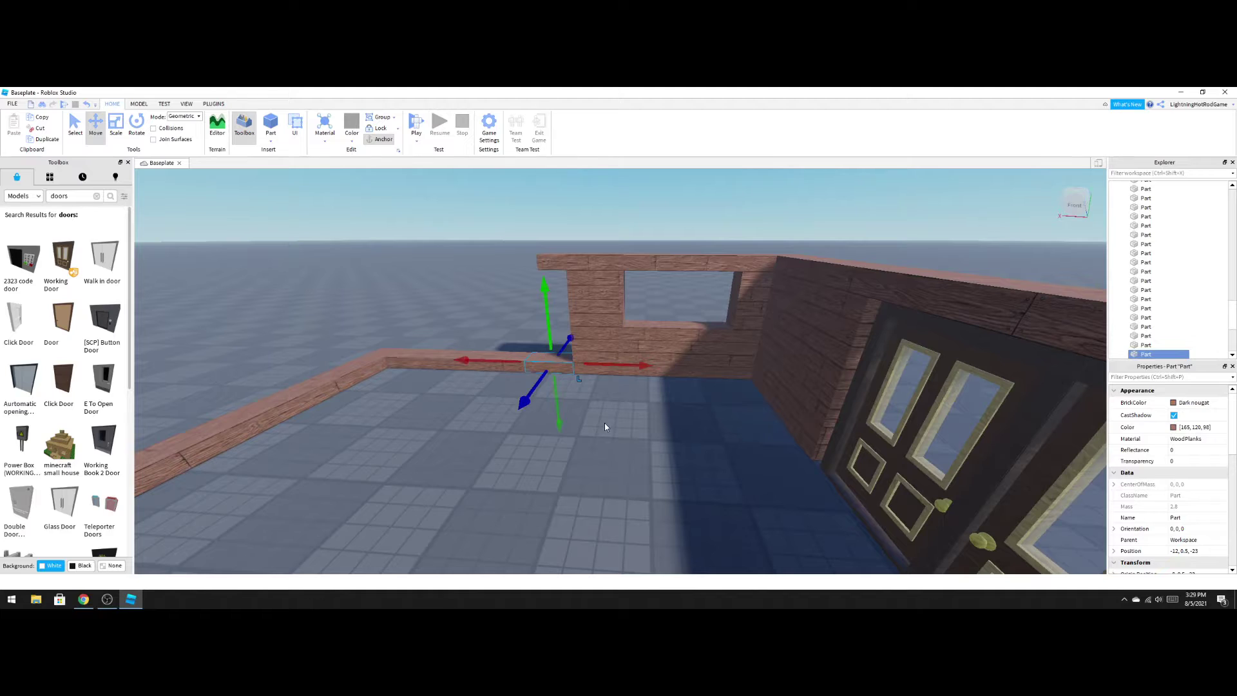
{"action": "left_click", "coordinate": [605, 423]}
Shorten the top beam above the large window by 2 studs so it ends flush with the wall below.
{"action": "left_click", "coordinate": [556, 264]}
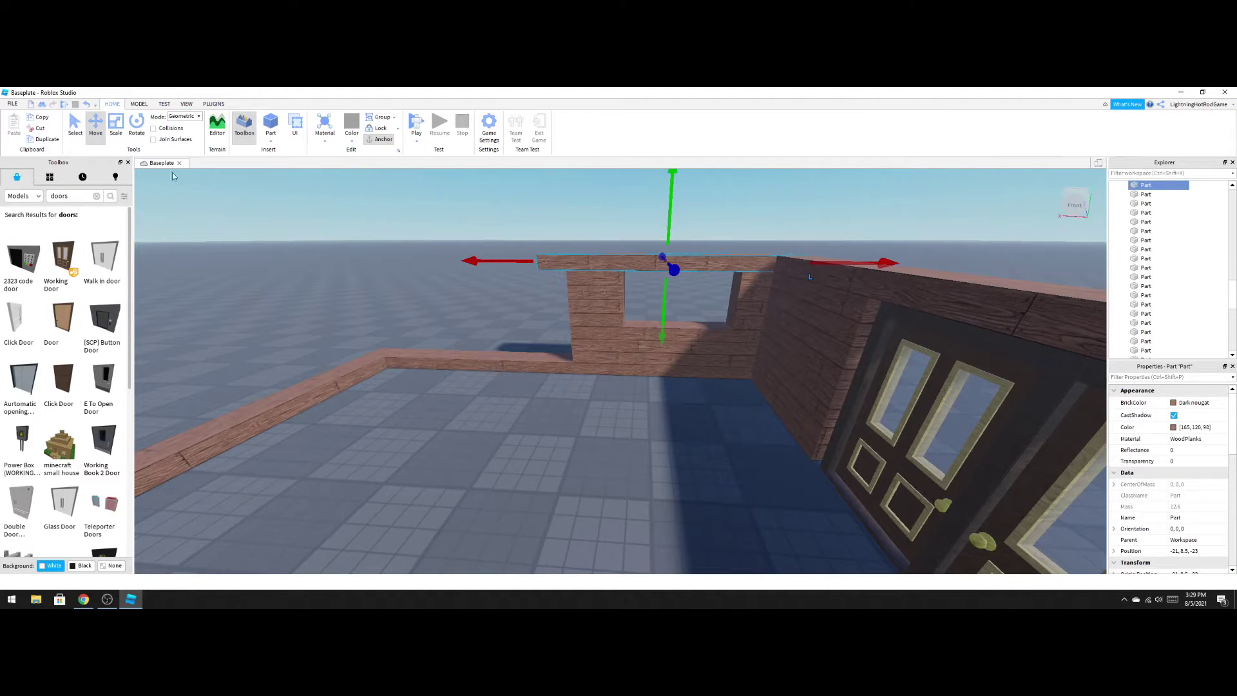
{"action": "left_click", "coordinate": [116, 126]}
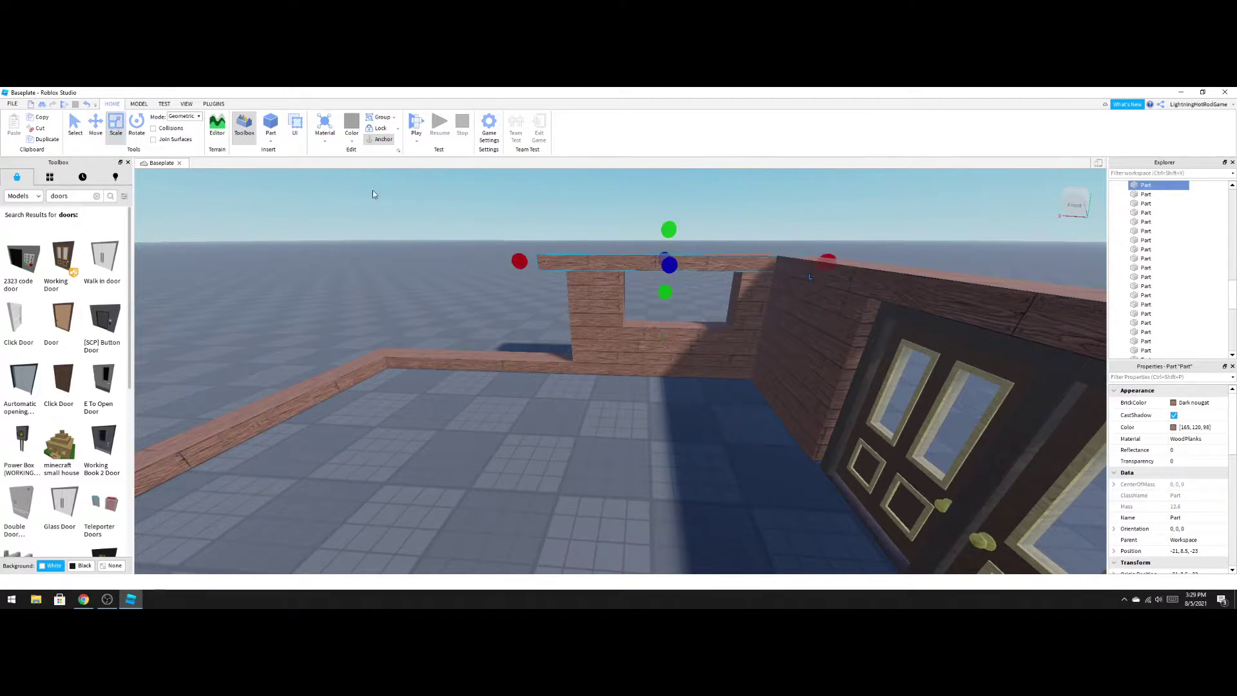
{"action": "left_click_drag", "start_coordinate": [518, 260], "coordinate": [544, 260]}
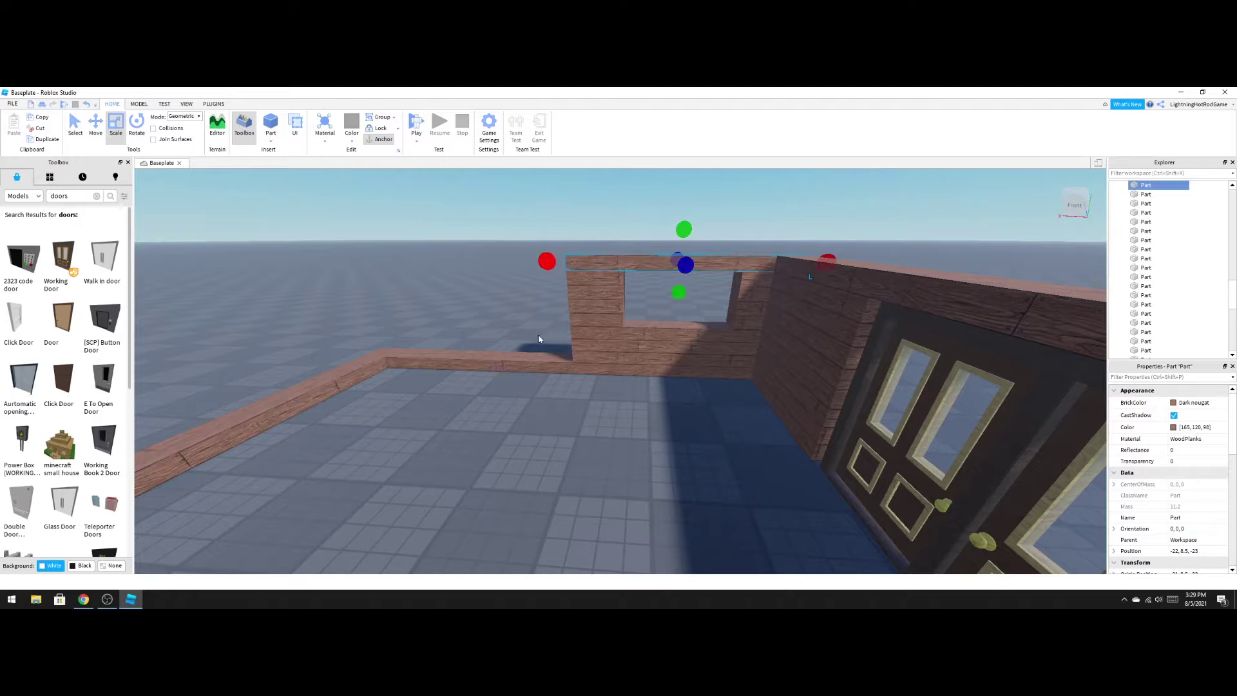
Duplicate the four foundation blocks beside the large-window wall and place the copies directly on top as a second row.
{"action": "left_click_drag", "start_coordinate": [546, 438], "coordinate": [350, 345]}
{"action": "left_click", "coordinate": [561, 425]}
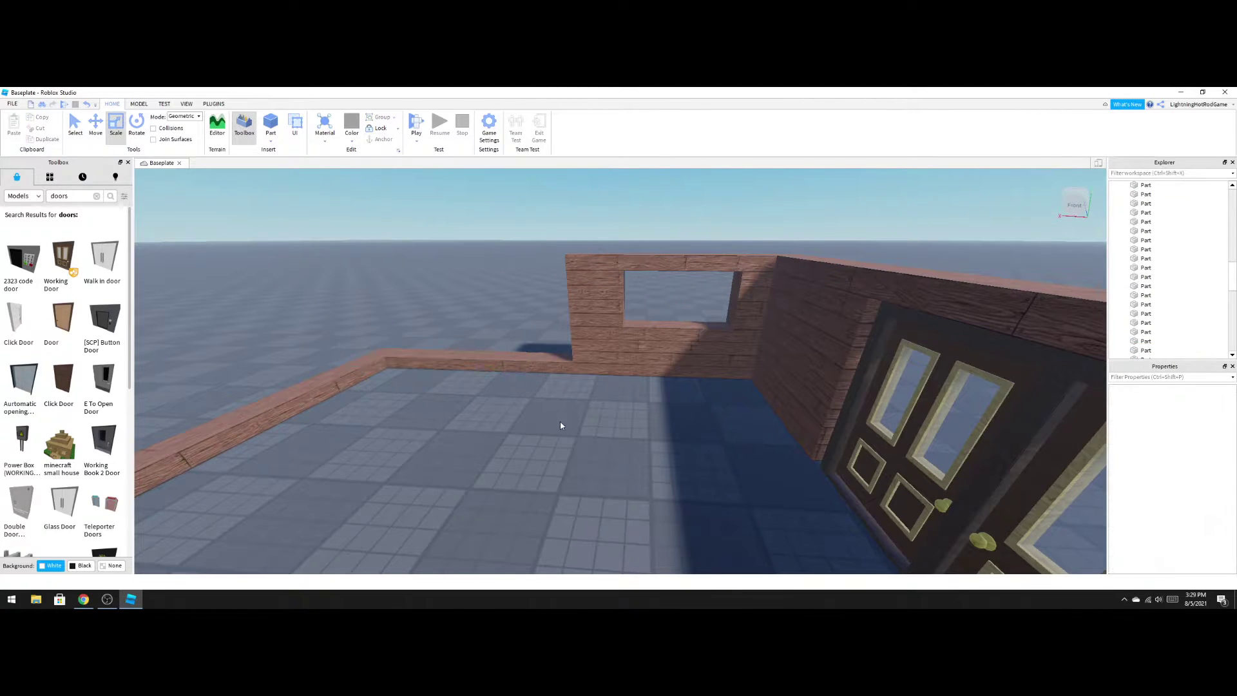
{"action": "left_click_drag", "start_coordinate": [520, 367], "coordinate": [437, 338]}
{"action": "left_click_drag", "start_coordinate": [573, 382], "coordinate": [523, 362]}
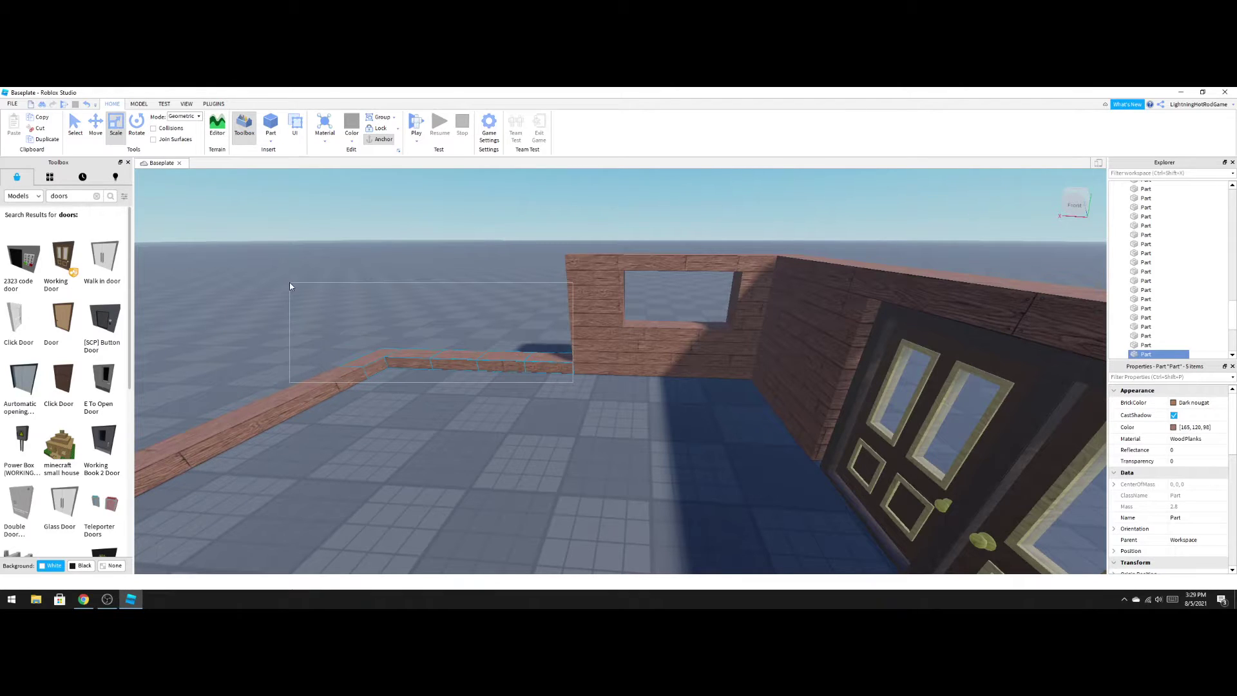
{"action": "left_click_drag", "start_coordinate": [392, 325], "coordinate": [391, 327]}
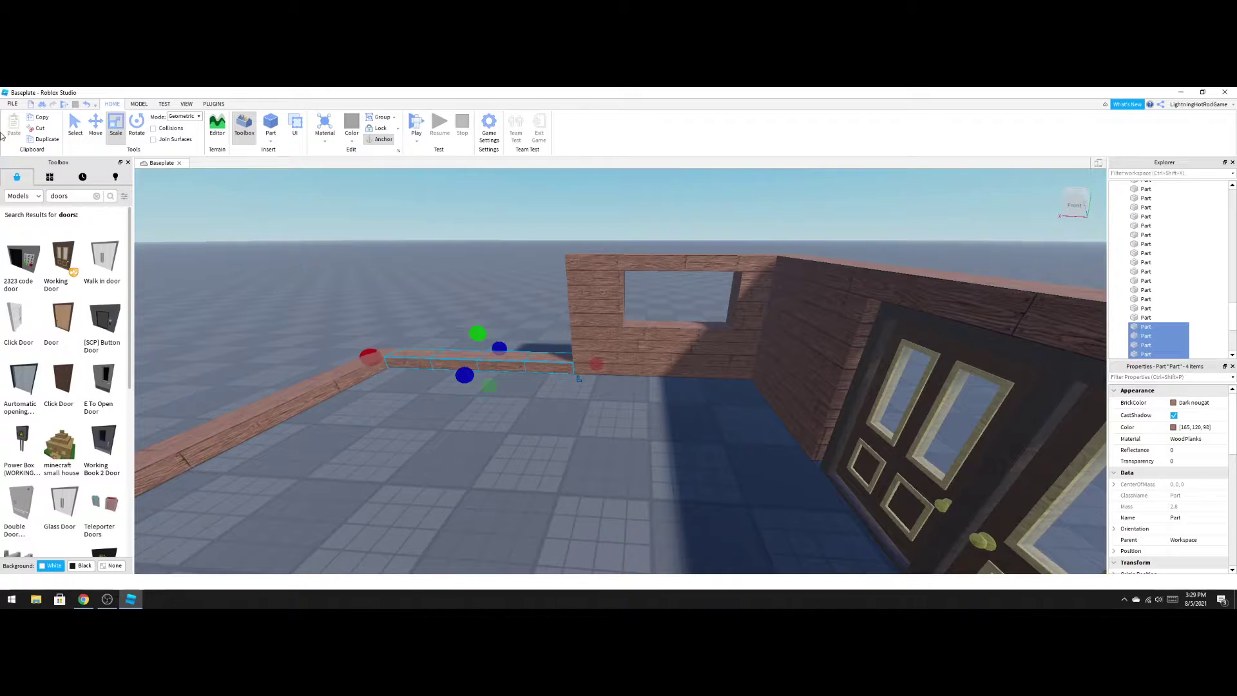
{"action": "left_click", "coordinate": [91, 126]}
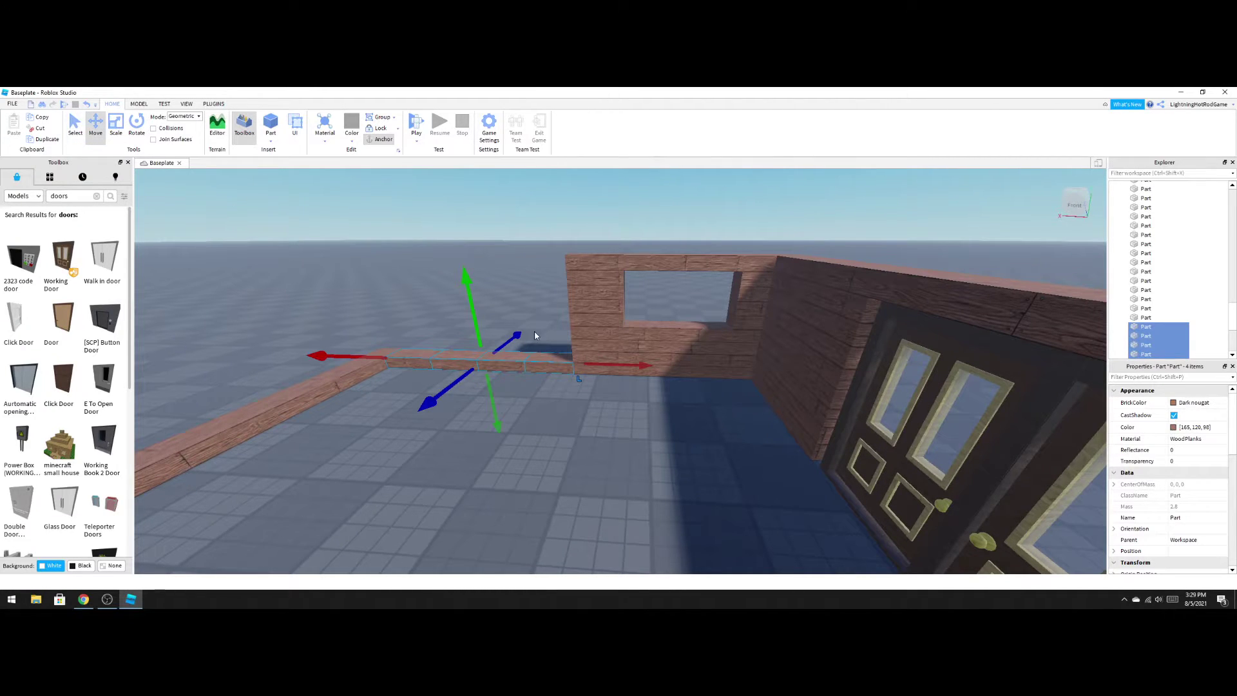
{"action": "left_click_drag", "start_coordinate": [477, 332], "coordinate": [477, 314]}
Duplicate the stacked rows twice, raising the copies onto the wall each time until it is eight rows high.
{"action": "left_click_drag", "start_coordinate": [560, 411], "coordinate": [392, 337]}
{"action": "key", "text": "d"}
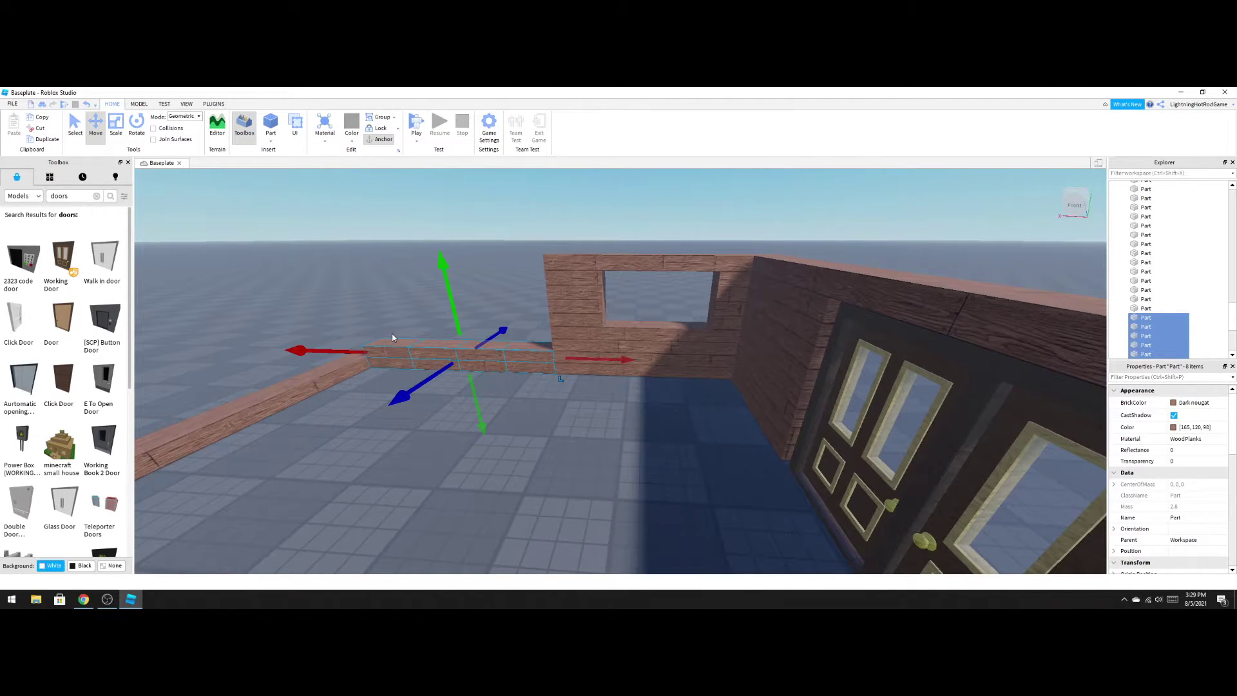
{"action": "key", "text": "ctrl+d"}
{"action": "left_click_drag", "start_coordinate": [457, 320], "coordinate": [459, 292]}
{"action": "left_click_drag", "start_coordinate": [556, 416], "coordinate": [361, 299]}
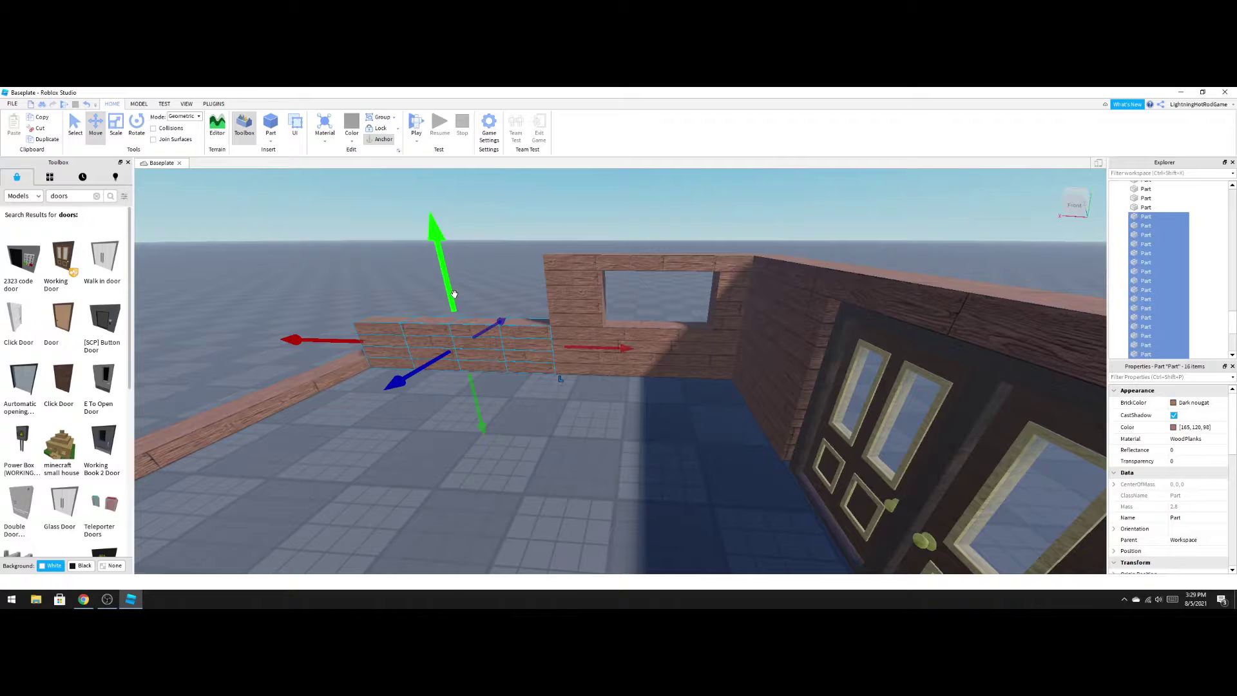
{"action": "left_click_drag", "start_coordinate": [454, 294], "coordinate": [471, 241]}
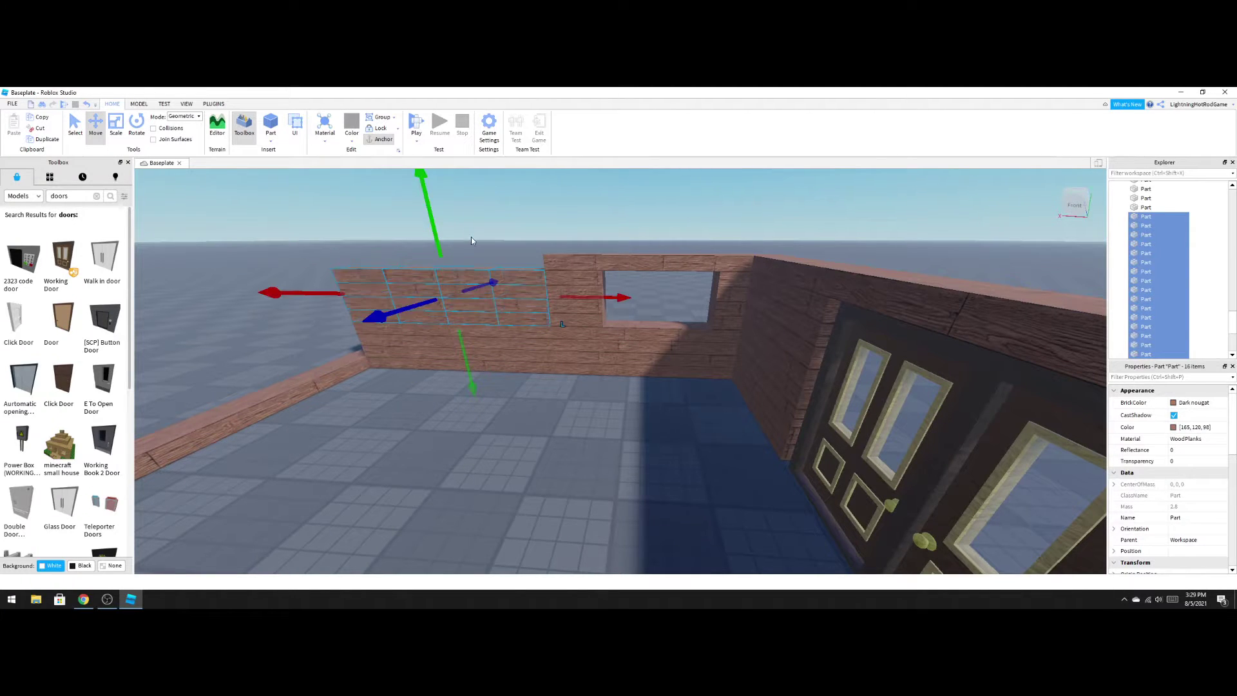
Extend the top beam above the large window by 16 studs so it caps the whole new wall section.
{"action": "left_click", "coordinate": [566, 488]}
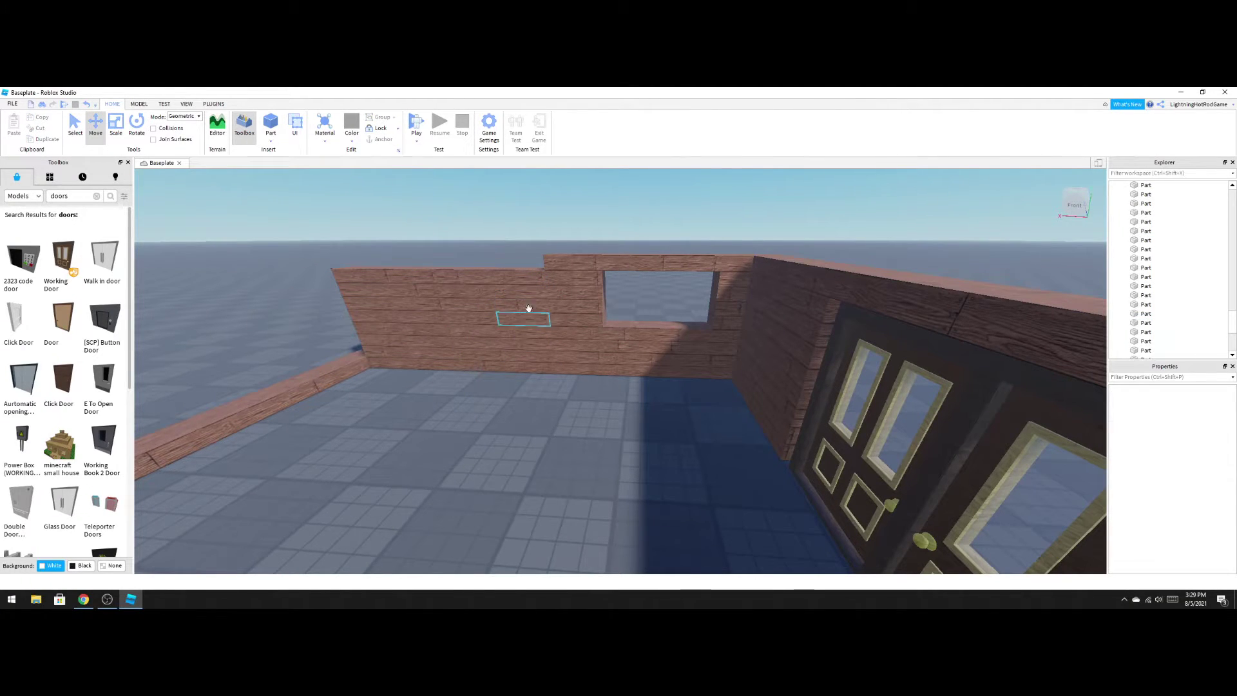
{"action": "left_click", "coordinate": [553, 264]}
{"action": "key", "text": "ctrl+3"}
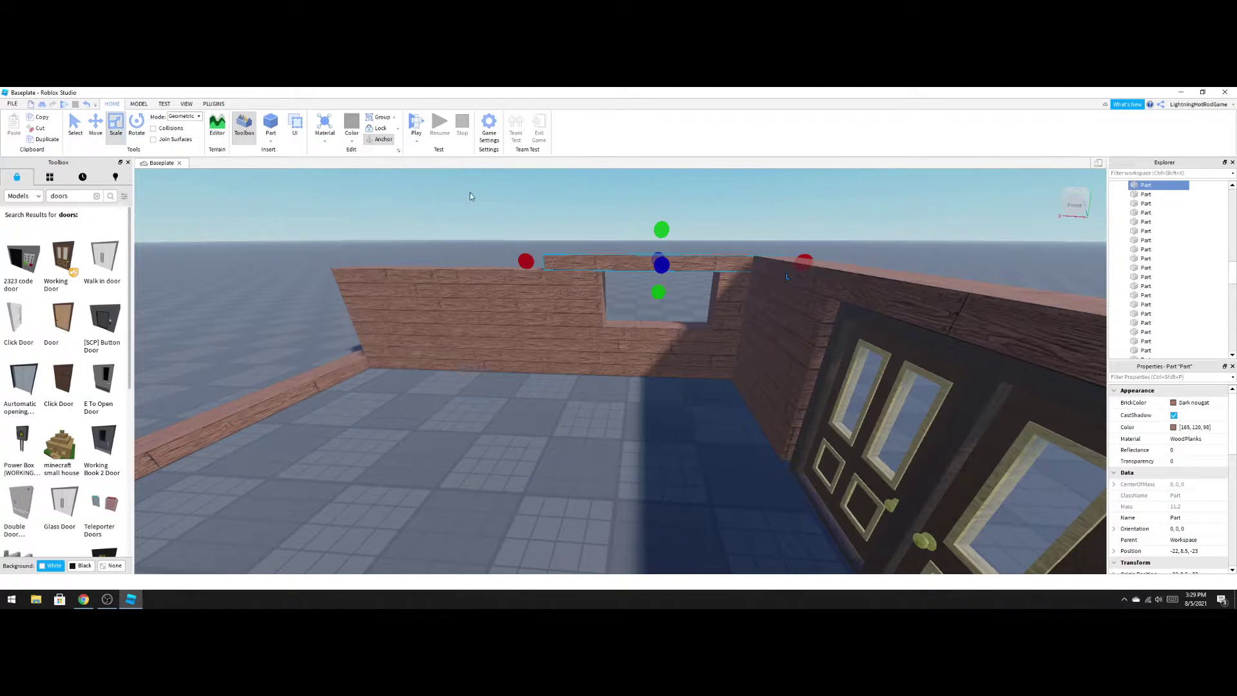
{"action": "left_click_drag", "start_coordinate": [532, 257], "coordinate": [332, 258]}
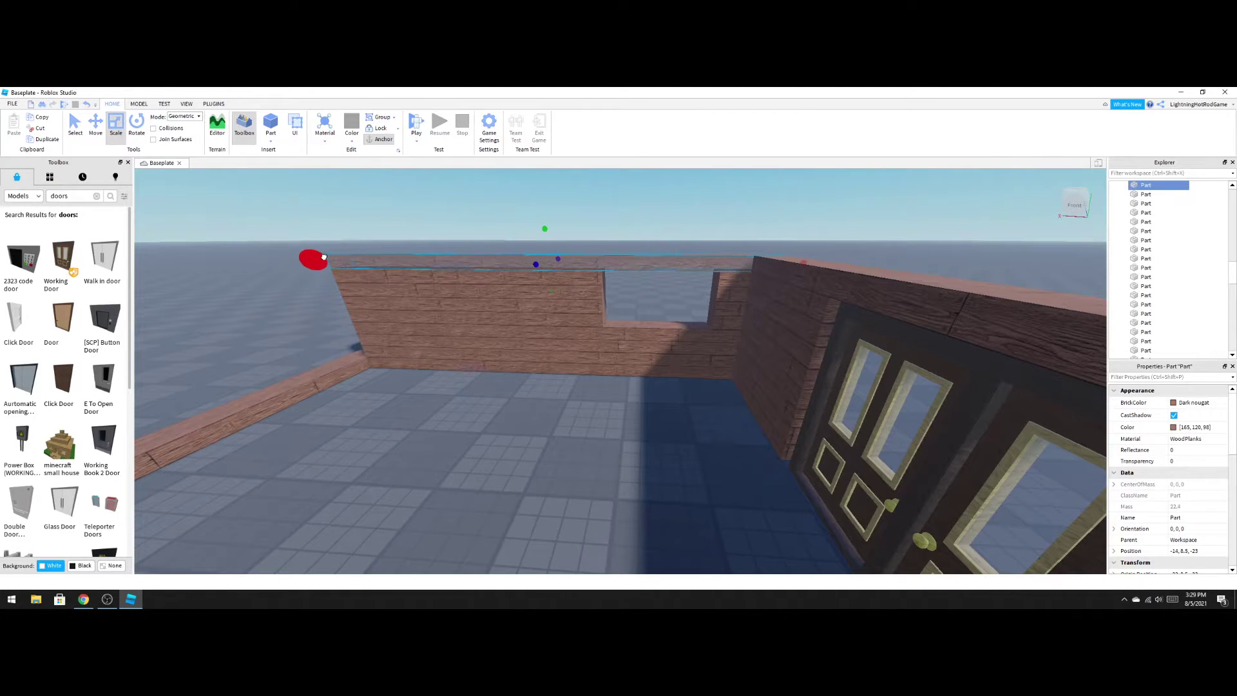
{"action": "left_click", "coordinate": [343, 203]}
Lengthen the end blocks of the second to sixth rows by 2 studs each, flush with the wall's outer corner.
{"action": "right_click_drag", "start_coordinate": [562, 230], "coordinate": [563, 234]}
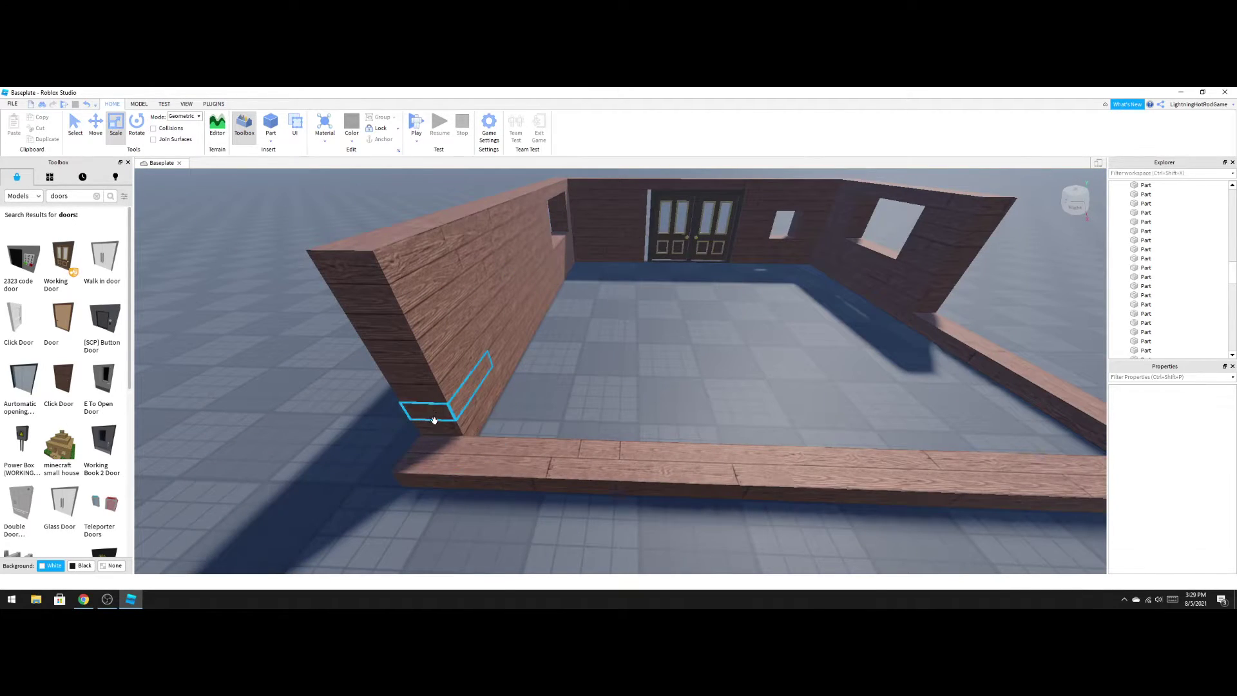
{"action": "left_click", "coordinate": [434, 421]}
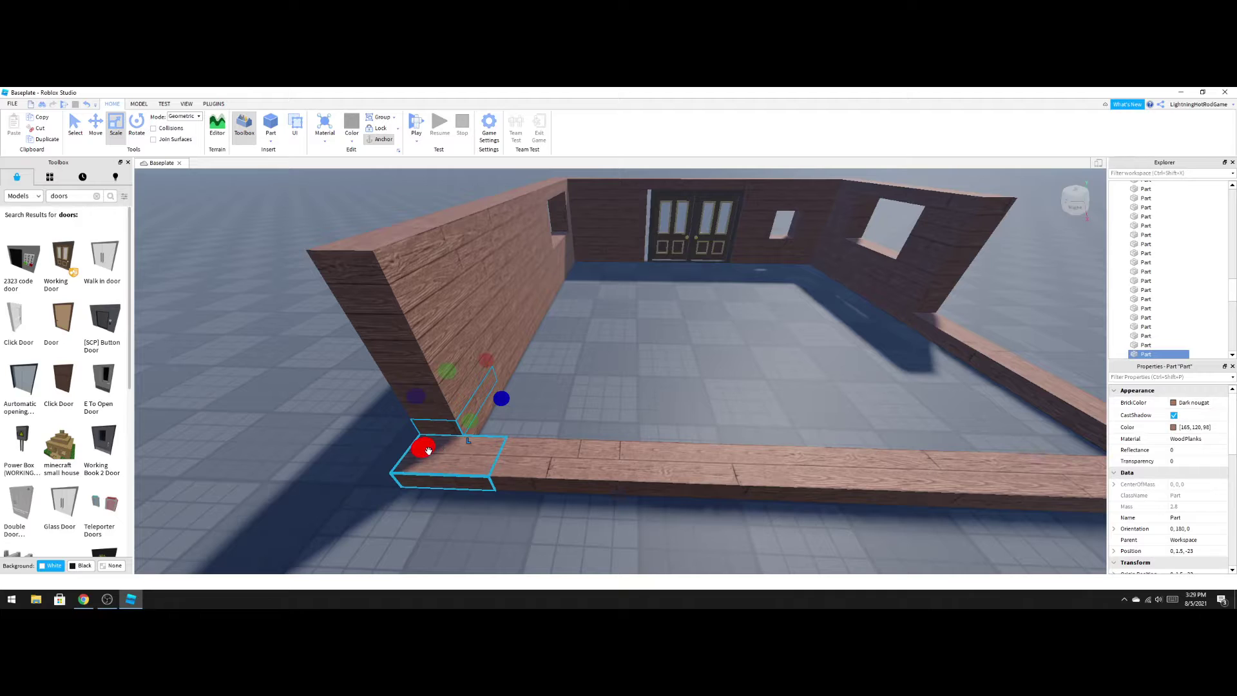
{"action": "left_click_drag", "start_coordinate": [429, 450], "coordinate": [393, 491]}
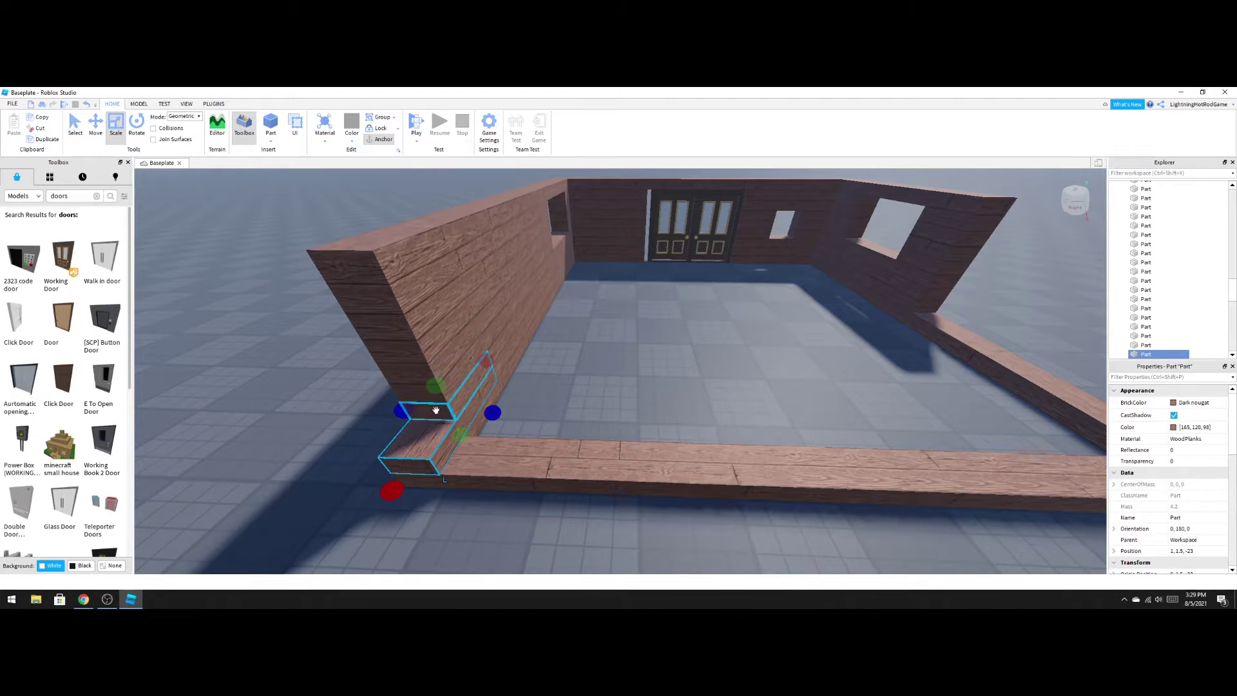
{"action": "left_click", "coordinate": [435, 410]}
{"action": "left_click_drag", "start_coordinate": [414, 431], "coordinate": [402, 465]}
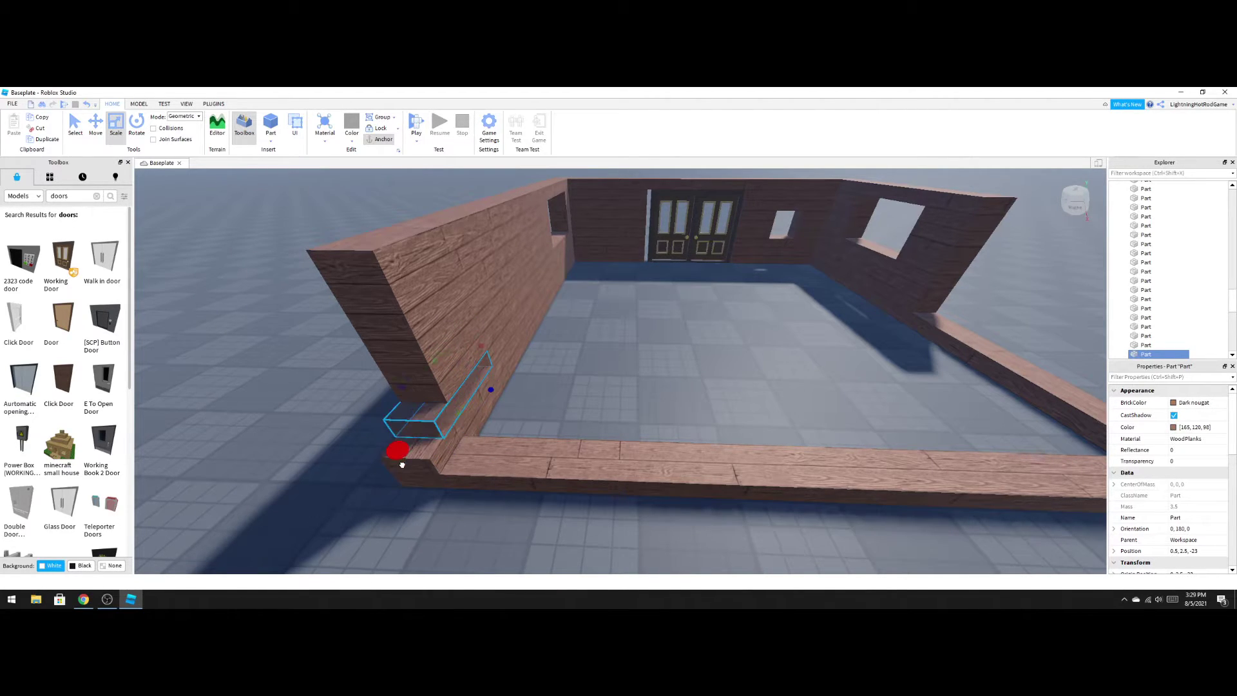
{"action": "left_click", "coordinate": [402, 418]}
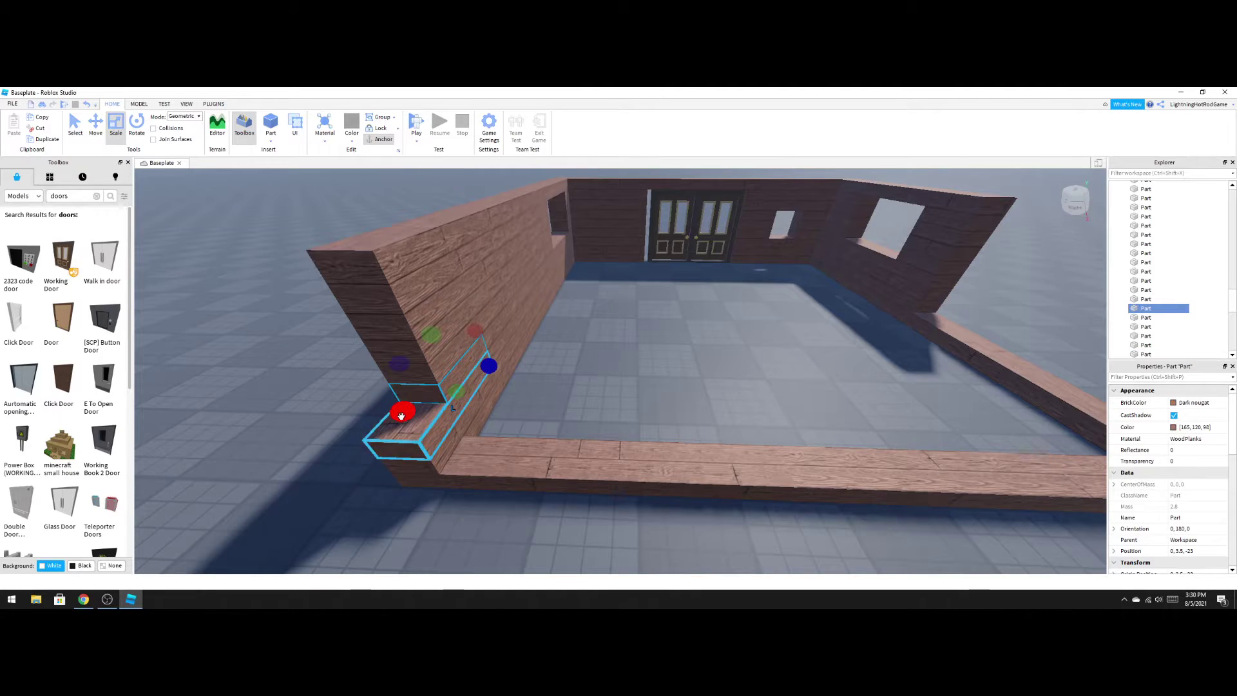
{"action": "left_click_drag", "start_coordinate": [401, 416], "coordinate": [380, 456]}
{"action": "left_click", "coordinate": [421, 378]}
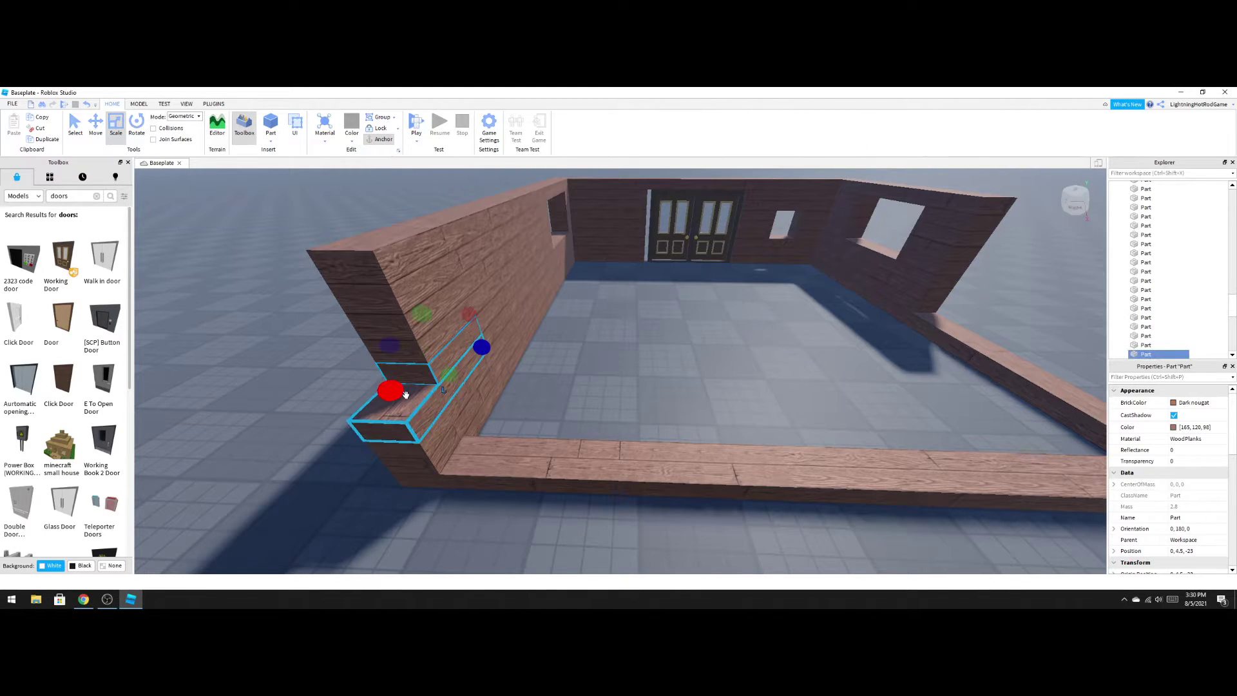
{"action": "left_click_drag", "start_coordinate": [405, 394], "coordinate": [363, 436]}
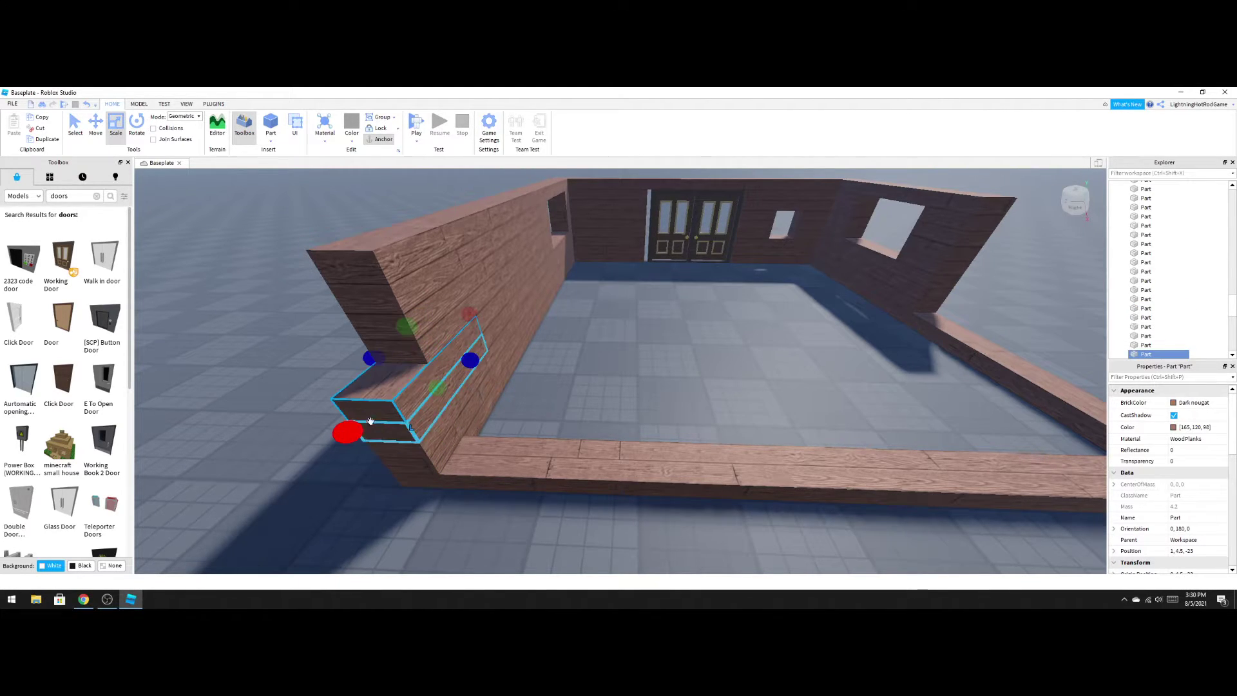
{"action": "left_click", "coordinate": [433, 357]}
{"action": "left_click_drag", "start_coordinate": [379, 369], "coordinate": [349, 412]}
Lengthen the end blocks of the seventh and eighth rows and the top beam by 2 studs to finish the wall end.
{"action": "left_click", "coordinate": [411, 322]}
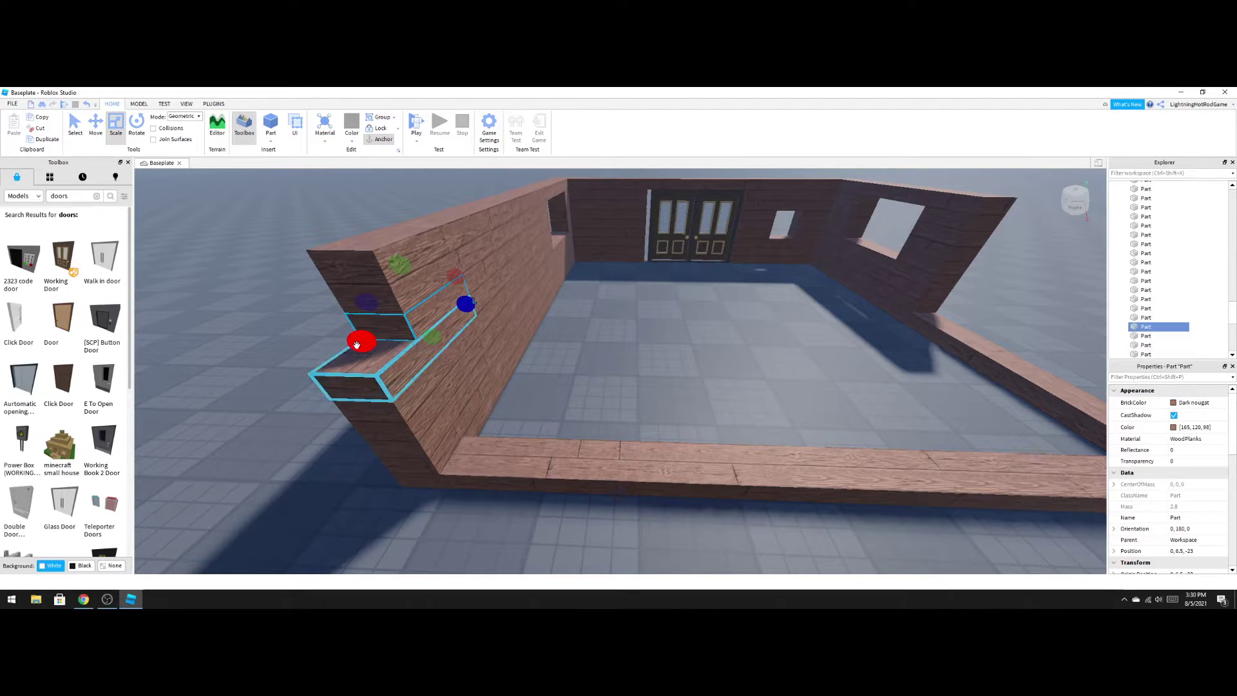
{"action": "left_click_drag", "start_coordinate": [356, 345], "coordinate": [310, 381]}
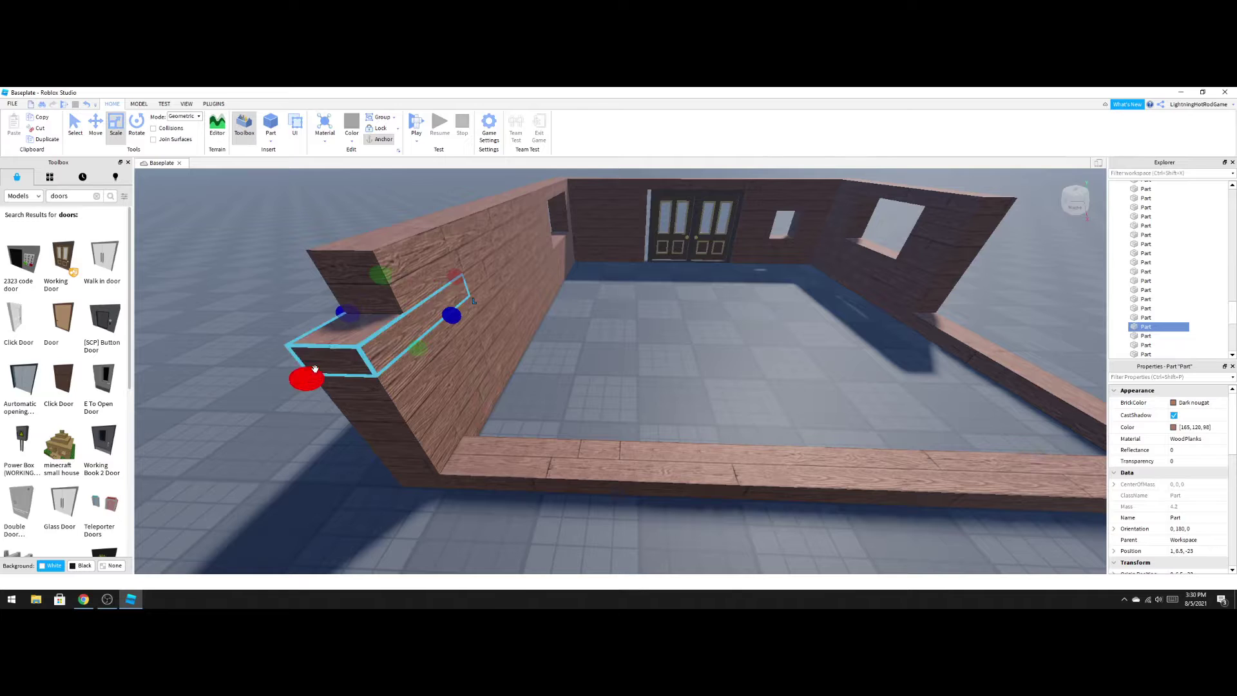
{"action": "left_click", "coordinate": [386, 303]}
{"action": "left_click_drag", "start_coordinate": [346, 314], "coordinate": [318, 346]}
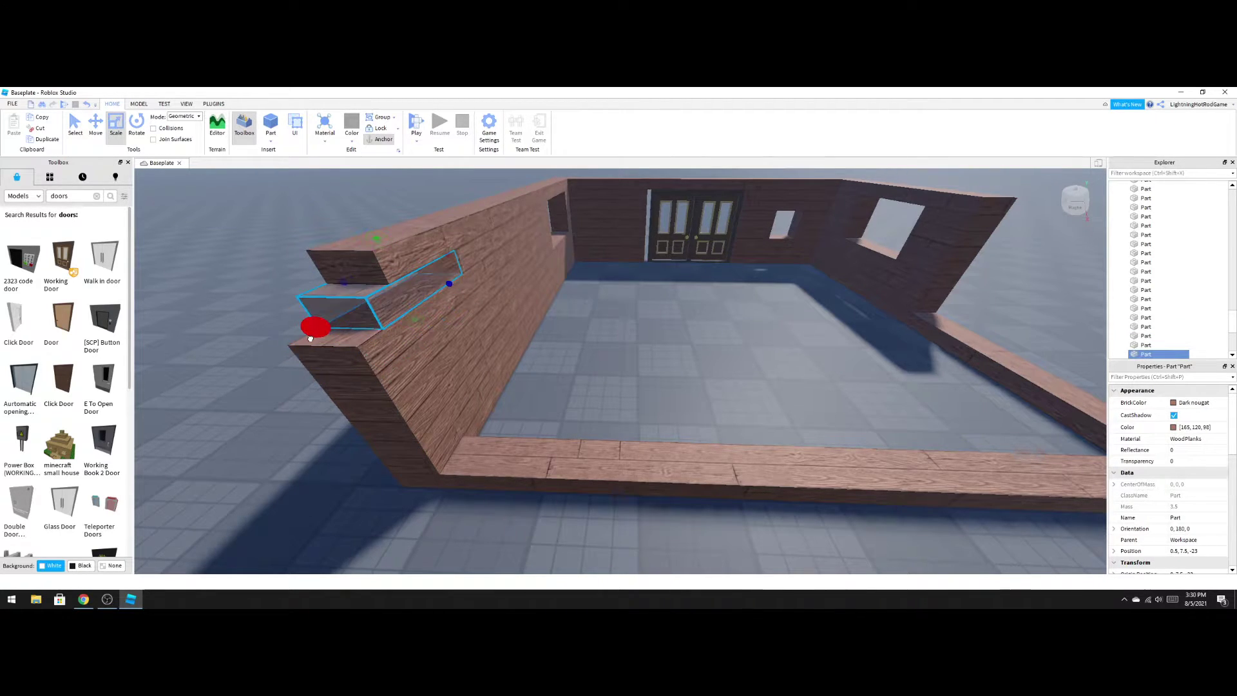
{"action": "left_click_drag", "start_coordinate": [310, 341], "coordinate": [275, 360]}
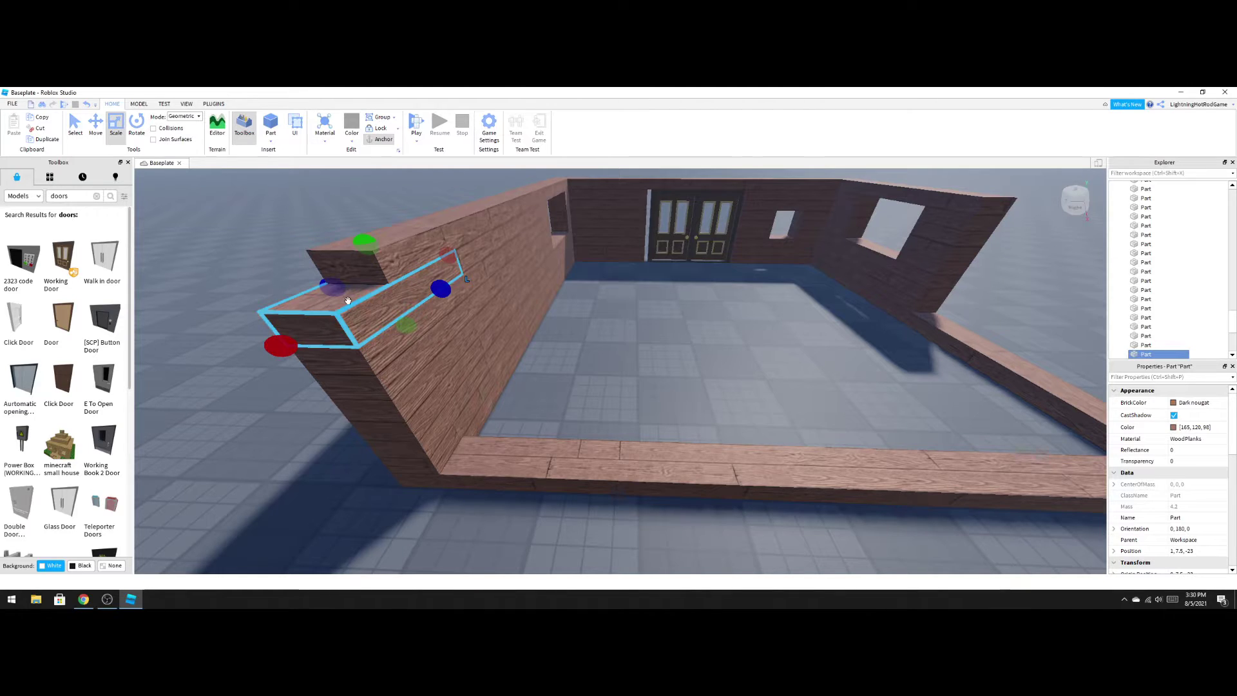
{"action": "left_click", "coordinate": [400, 259]}
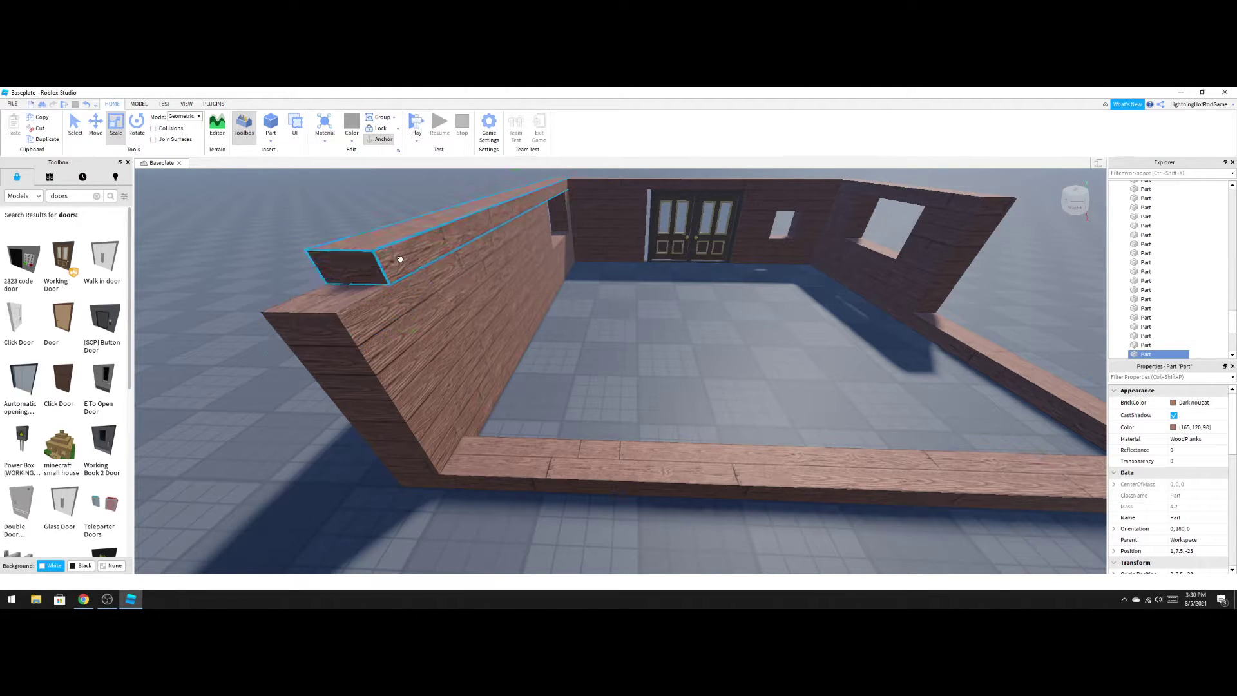
{"action": "left_click_drag", "start_coordinate": [321, 283], "coordinate": [258, 309]}
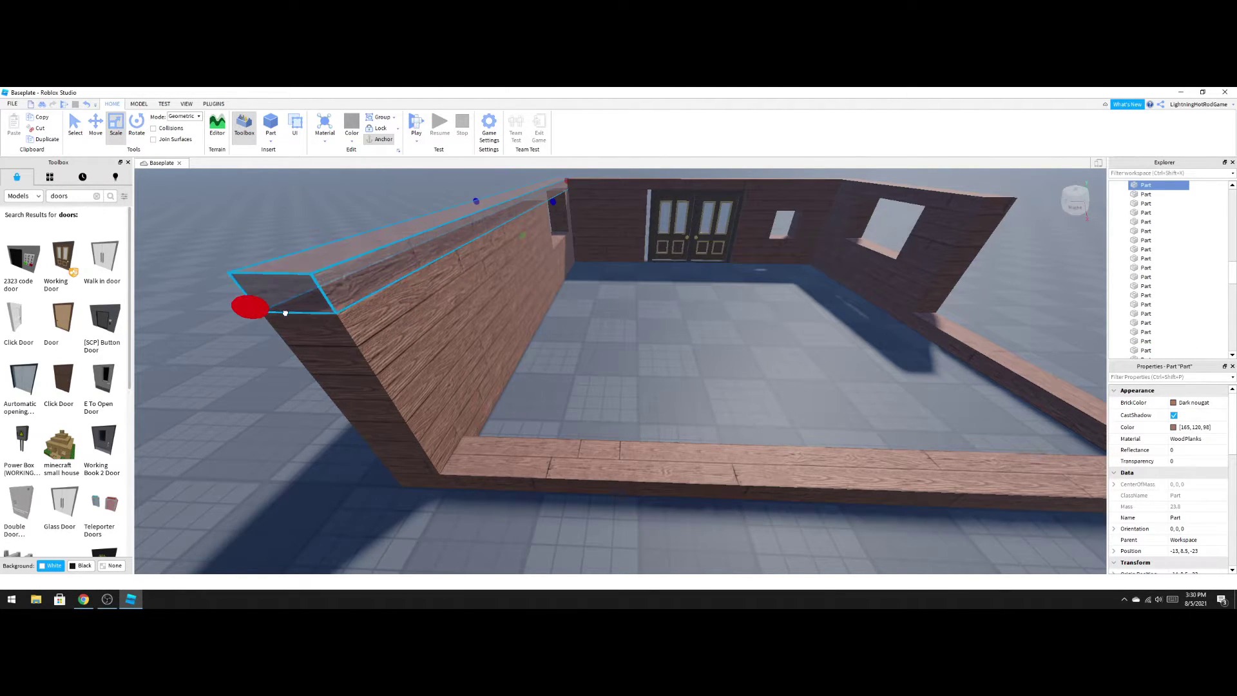
{"action": "left_click", "coordinate": [713, 403]}
Duplicate the seven foundation blocks around the open back corner and seat the copies on top as a second row.
{"action": "scroll", "coordinate": [733, 320], "scroll_direction": "down", "scroll_amount": 5}
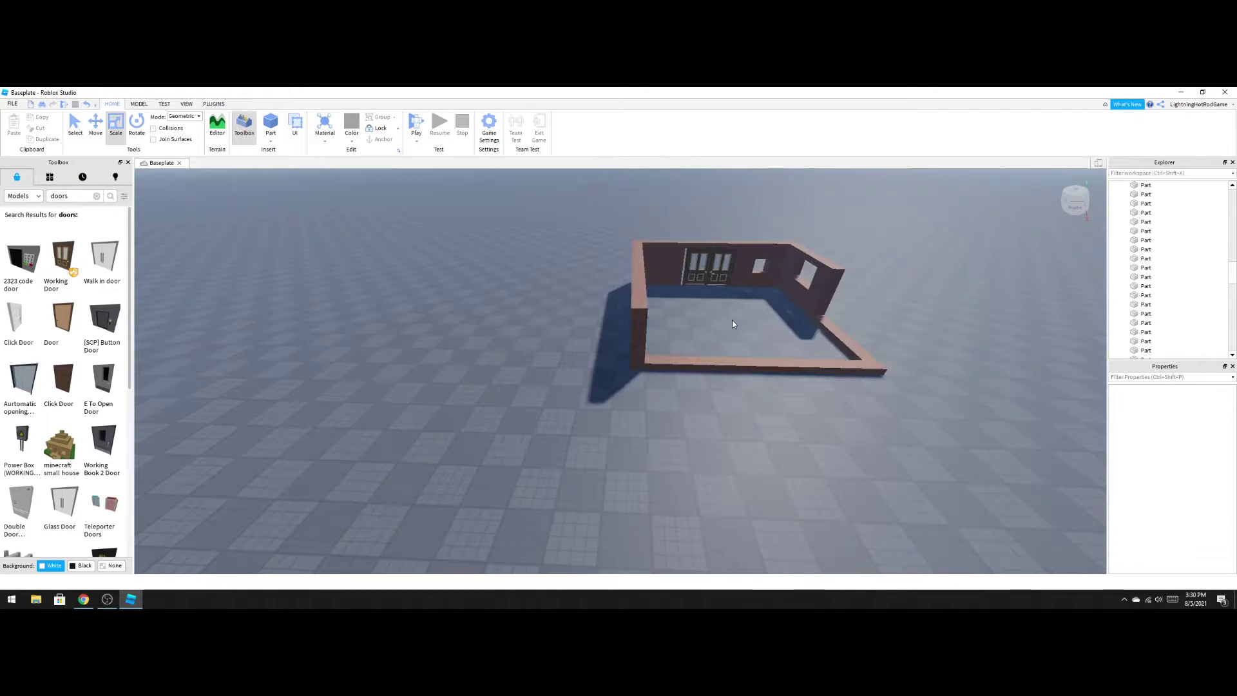
{"action": "right_click_drag", "start_coordinate": [749, 311], "coordinate": [739, 311]}
{"action": "scroll", "coordinate": [739, 310], "scroll_direction": "up", "scroll_amount": 10}
{"action": "scroll", "coordinate": [739, 311], "scroll_direction": "down", "scroll_amount": 3}
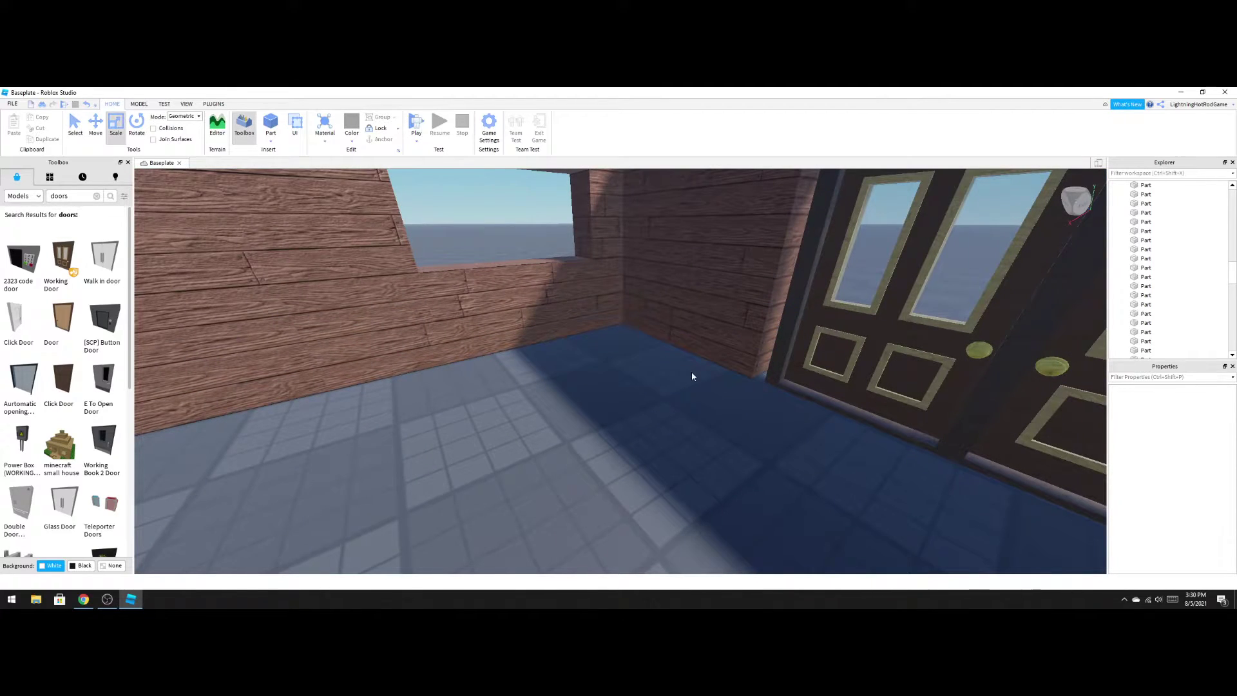
{"action": "scroll", "coordinate": [689, 373], "scroll_direction": "down", "scroll_amount": 5}
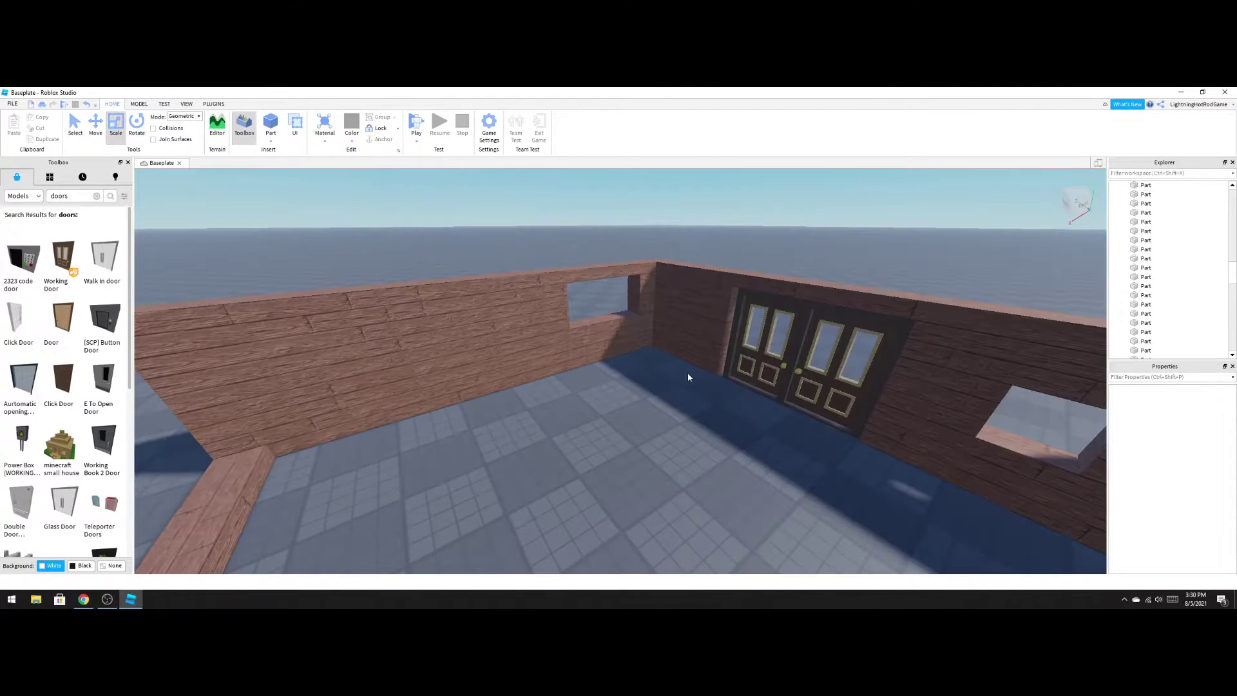
{"action": "right_click_drag", "start_coordinate": [663, 389], "coordinate": [661, 388]}
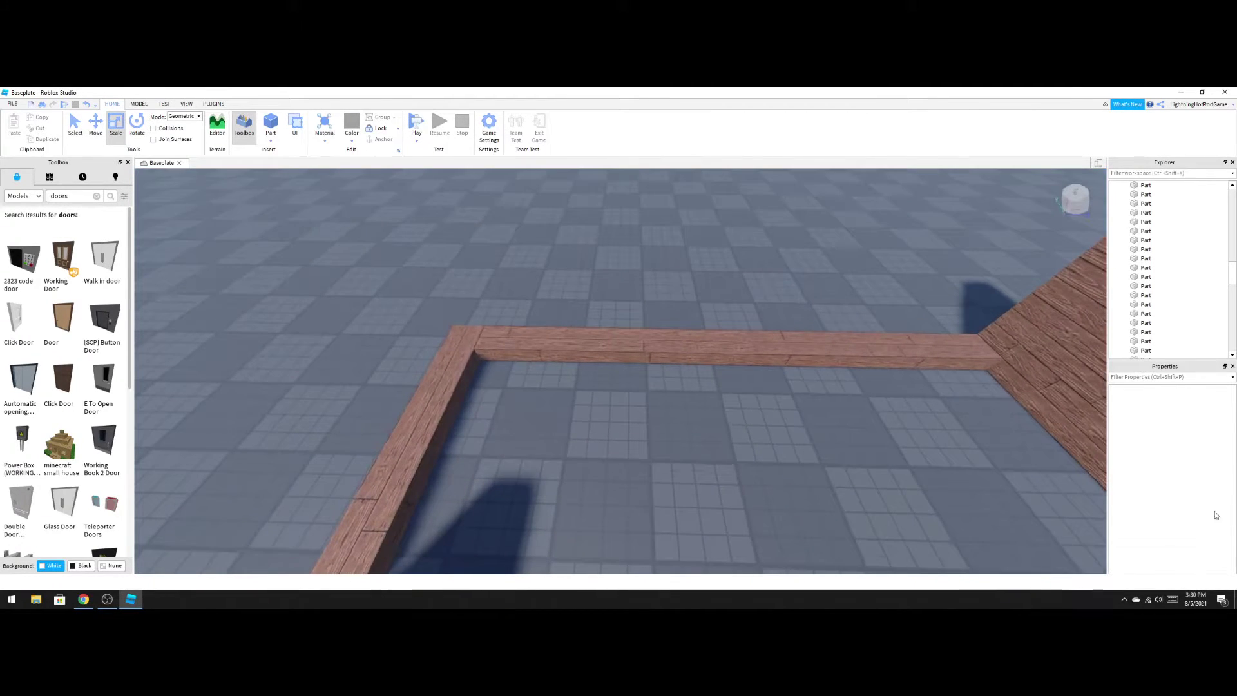
{"action": "right_click_drag", "start_coordinate": [605, 465], "coordinate": [604, 466]}
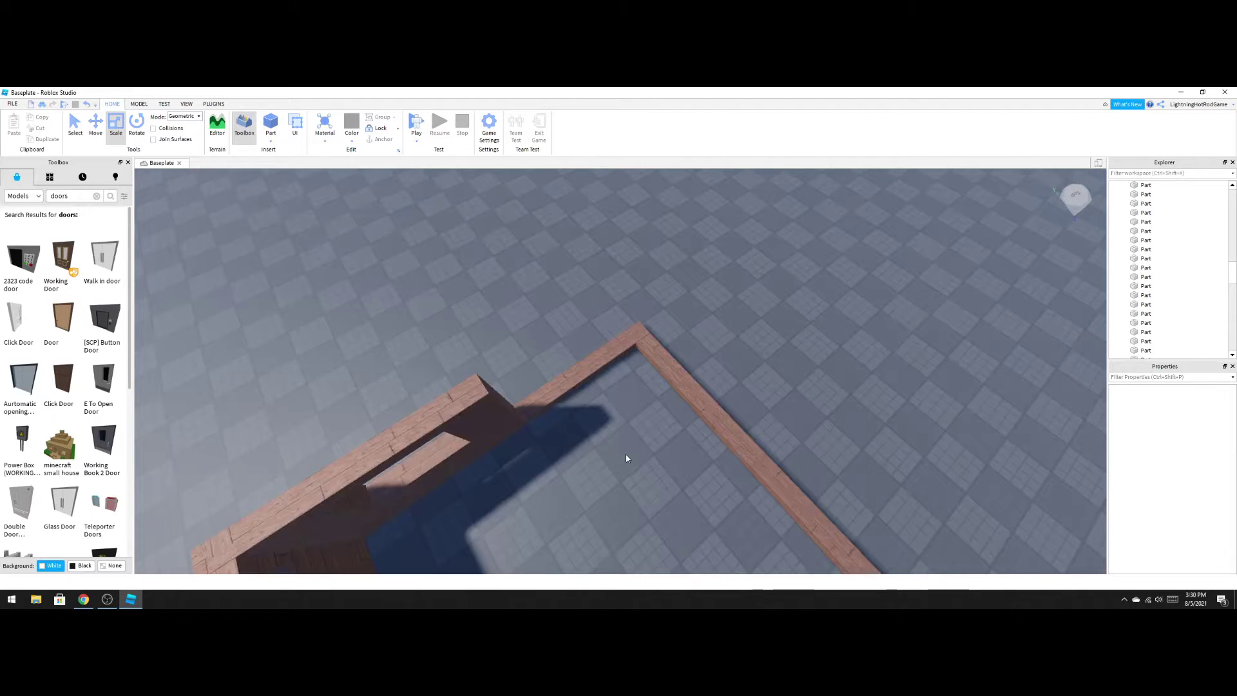
{"action": "left_click_drag", "start_coordinate": [725, 484], "coordinate": [517, 333]}
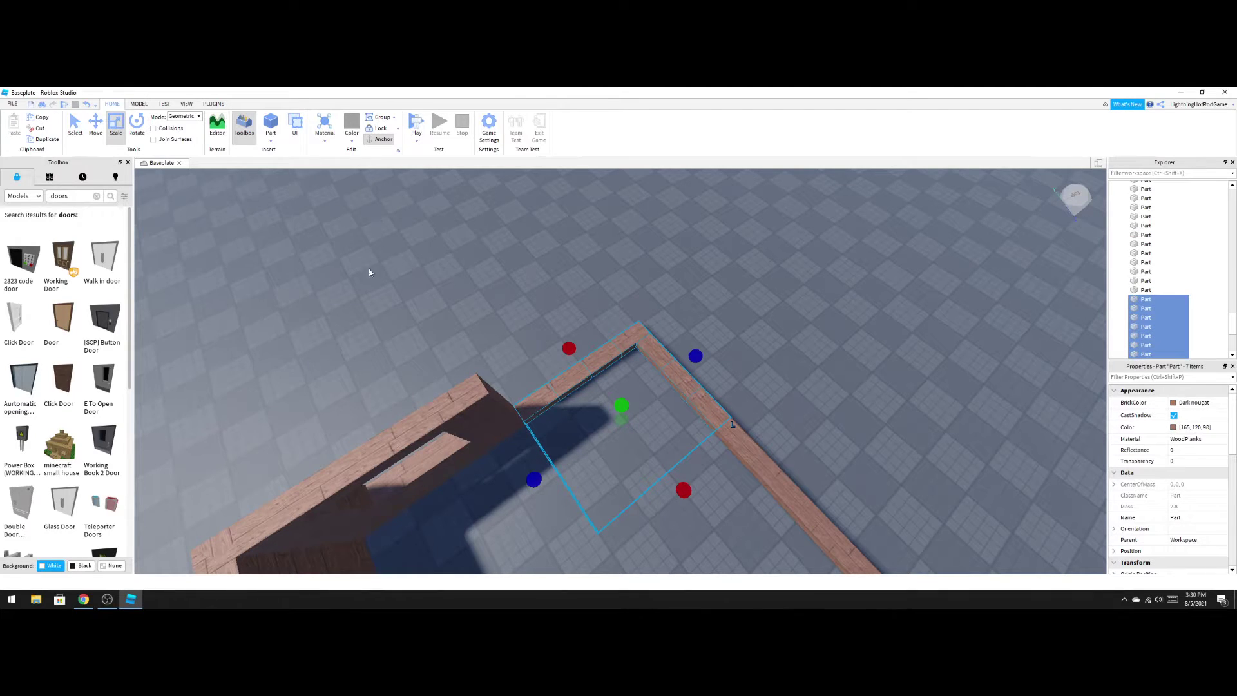
{"action": "left_click", "coordinate": [95, 124]}
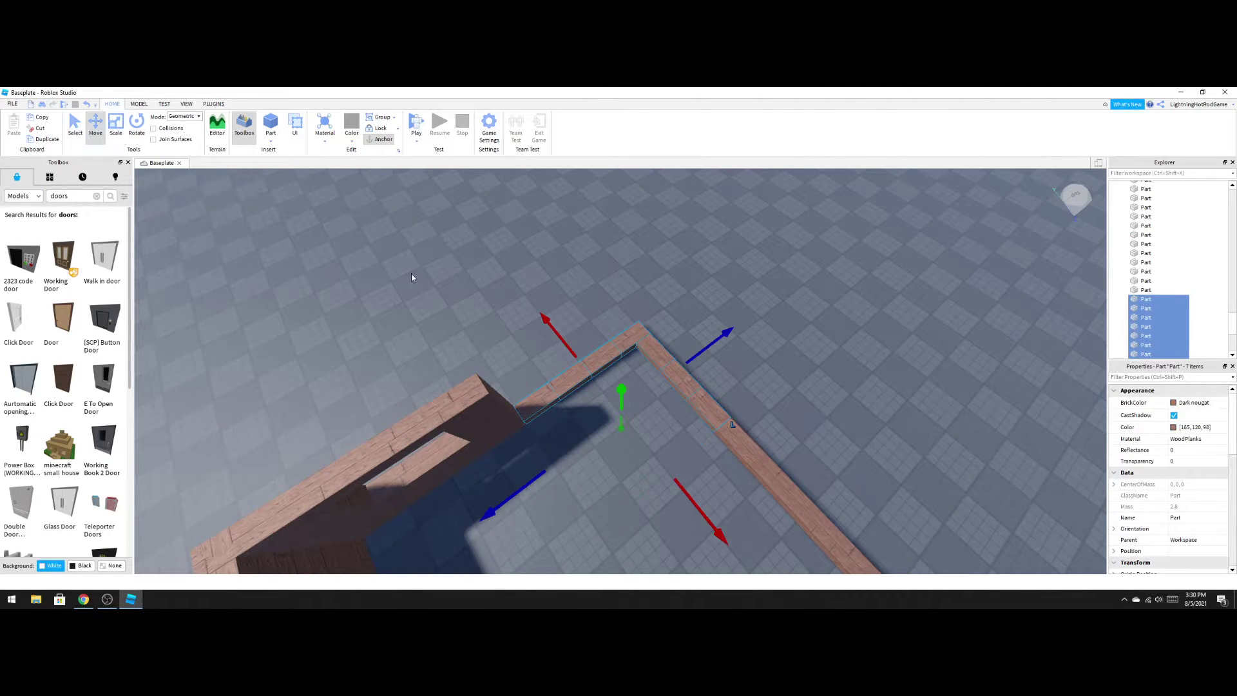
{"action": "left_click_drag", "start_coordinate": [624, 404], "coordinate": [611, 399]}
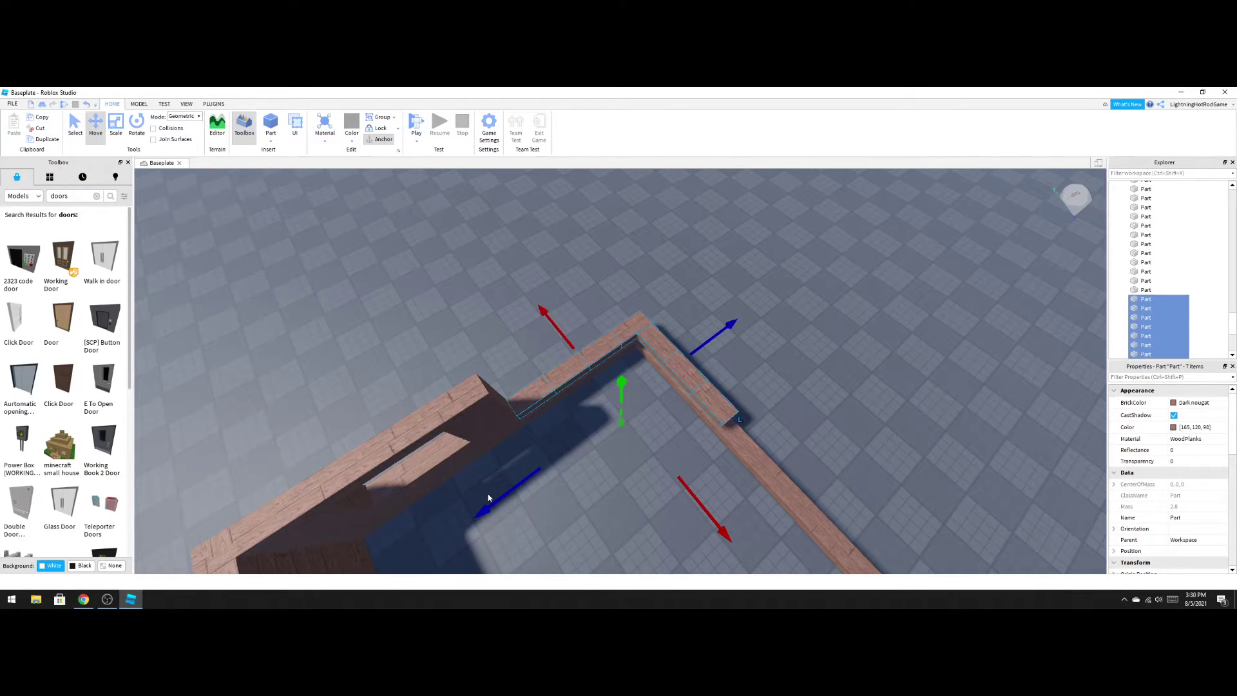
{"action": "right_click_drag", "start_coordinate": [488, 495], "coordinate": [488, 498]}
{"action": "left_click_drag", "start_coordinate": [465, 304], "coordinate": [463, 335]}
{"action": "left_click", "coordinate": [585, 401]}
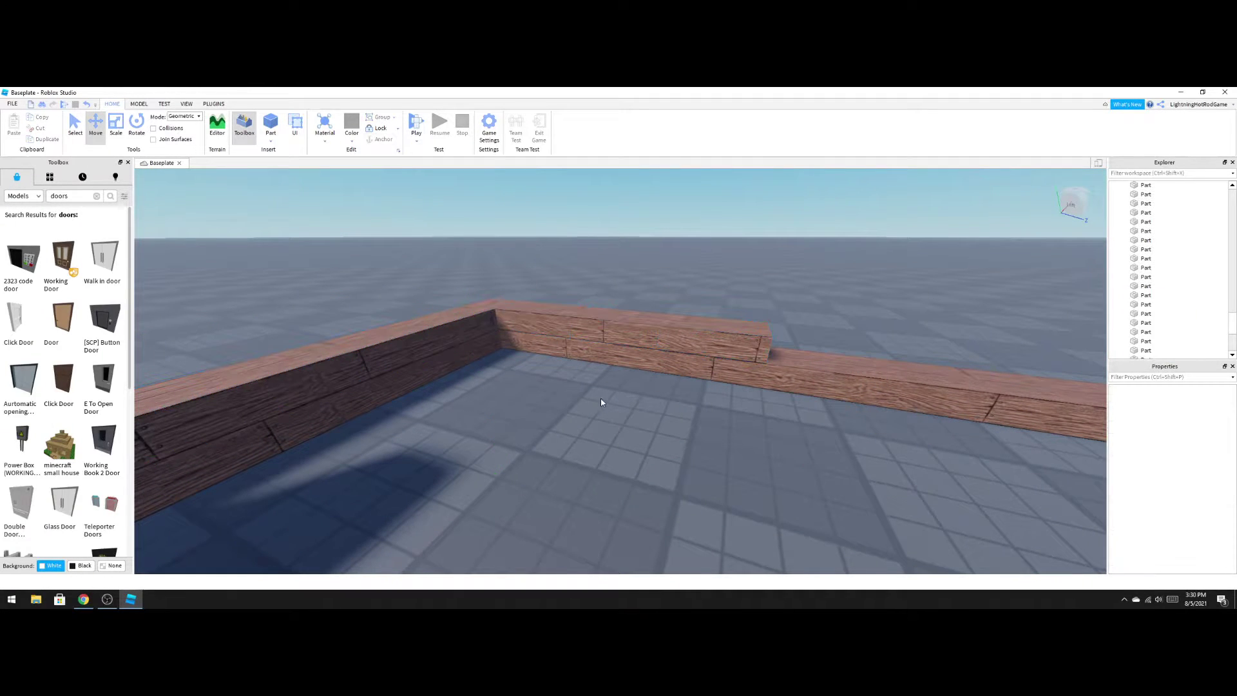
{"action": "scroll", "coordinate": [604, 400], "scroll_direction": "down", "scroll_amount": 4}
{"action": "scroll", "coordinate": [606, 399], "scroll_direction": "up", "scroll_amount": 4}
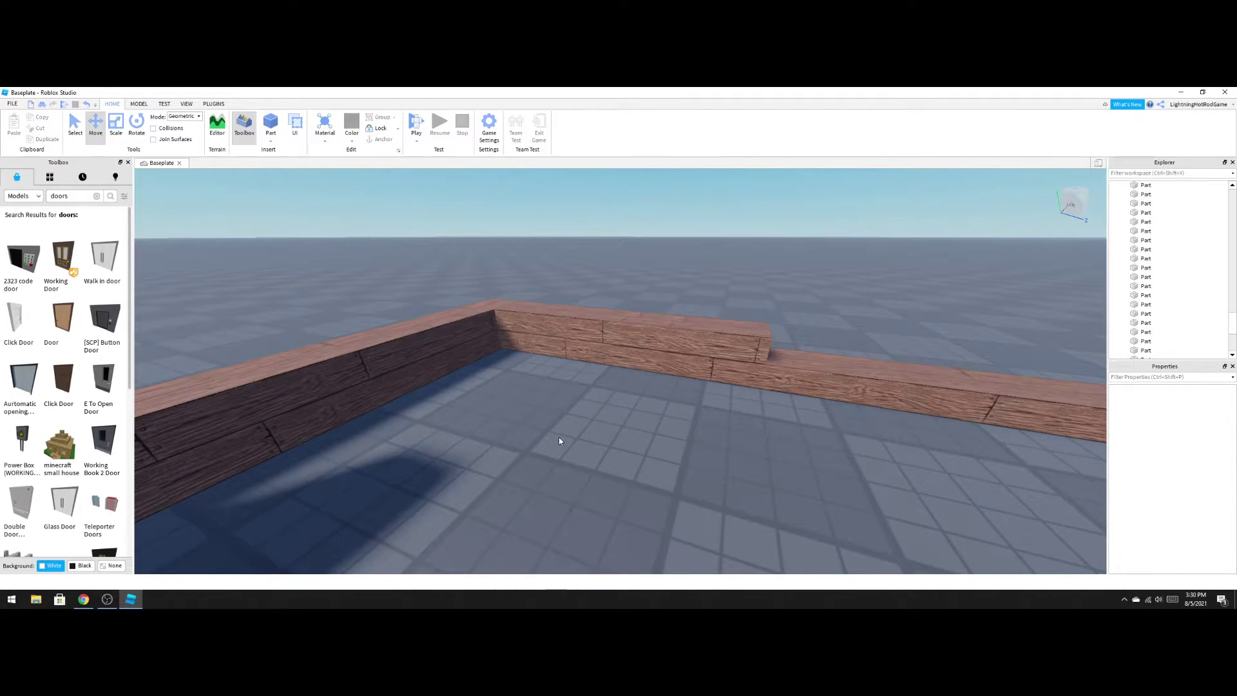
{"action": "scroll", "coordinate": [562, 435], "scroll_direction": "down", "scroll_amount": 3}
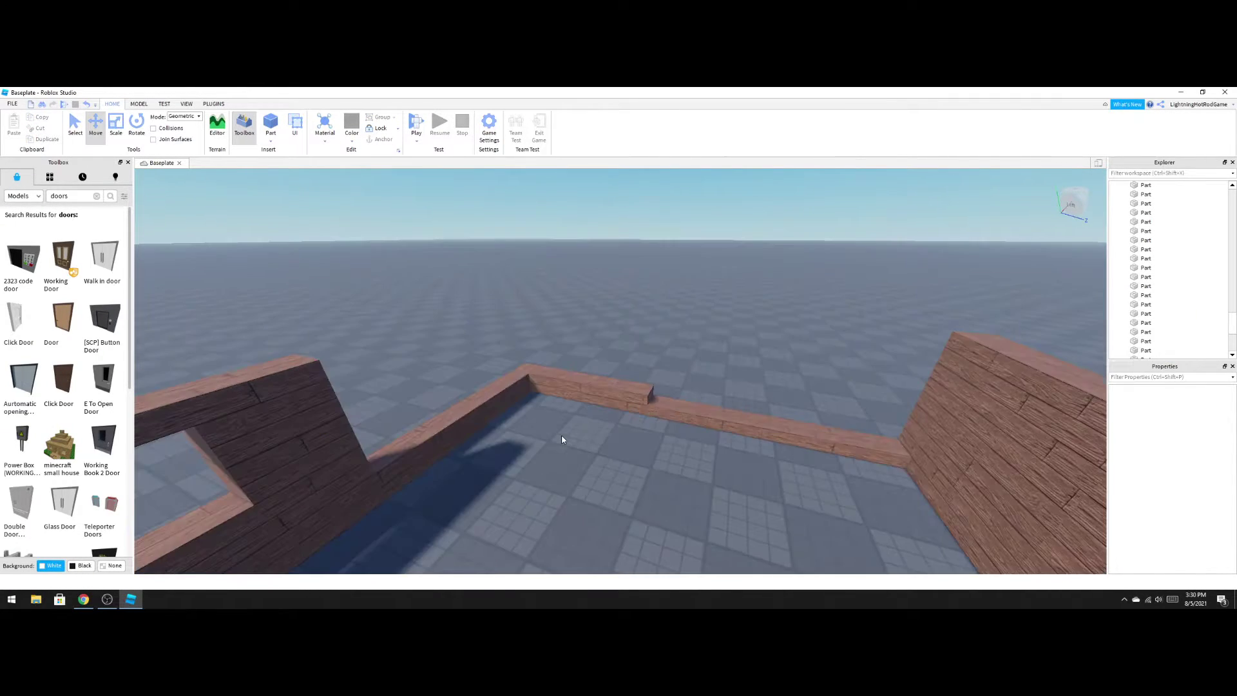
{"action": "left_click_drag", "start_coordinate": [571, 436], "coordinate": [501, 471]}
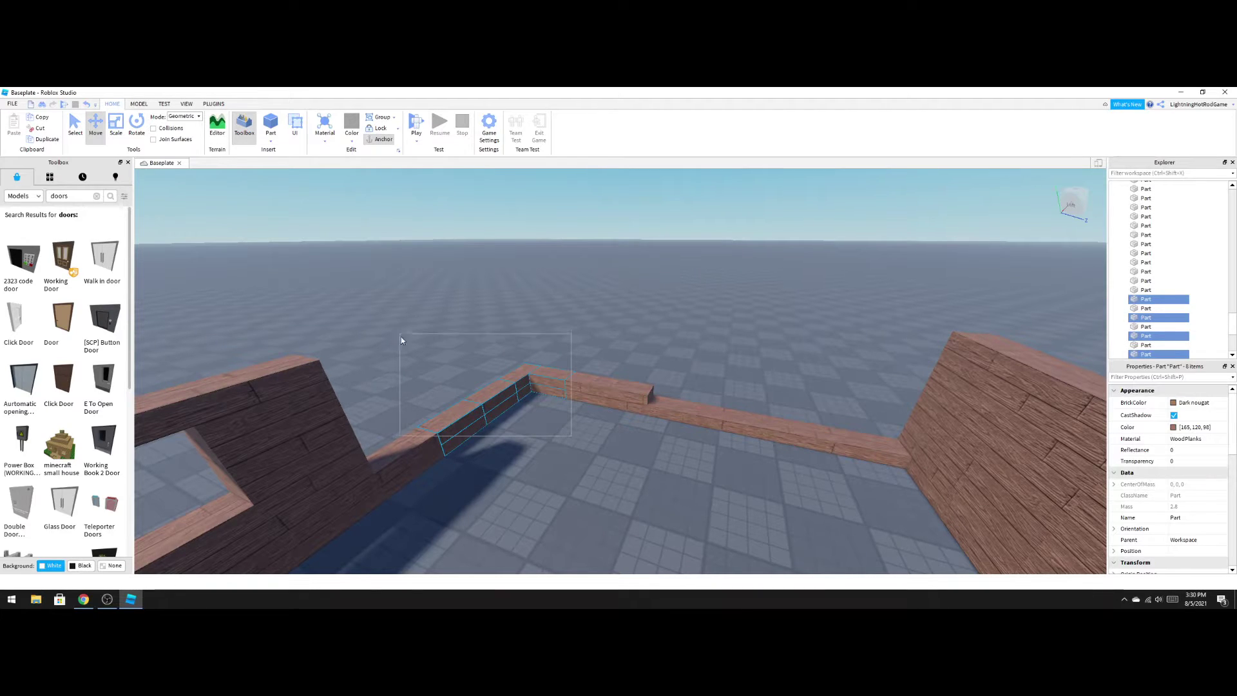
{"action": "left_click_drag", "start_coordinate": [619, 436], "coordinate": [530, 386]}
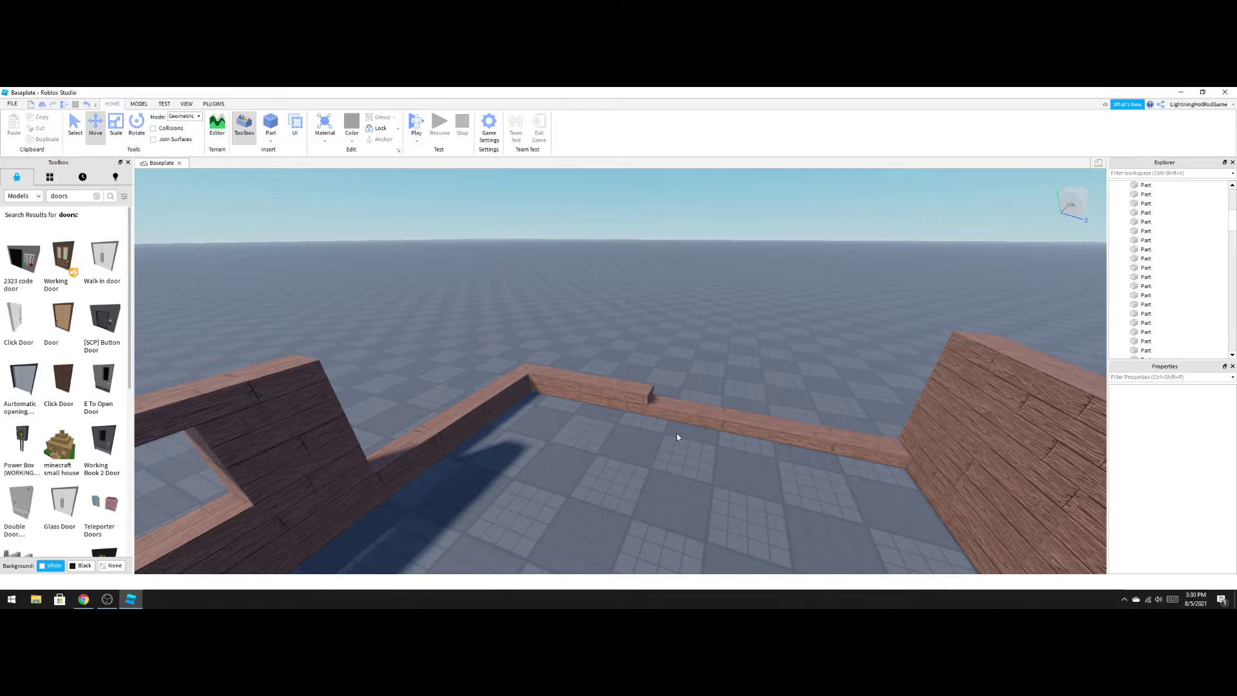
{"action": "left_click_drag", "start_coordinate": [676, 433], "coordinate": [400, 322]}
{"action": "left_click_drag", "start_coordinate": [319, 322], "coordinate": [686, 472]}
Select the remaining foundation blocks of the back row between the raised corner section and the tall side wall.
{"action": "left_click_drag", "start_coordinate": [856, 471], "coordinate": [934, 467]}
{"action": "left_click", "coordinate": [890, 462]}
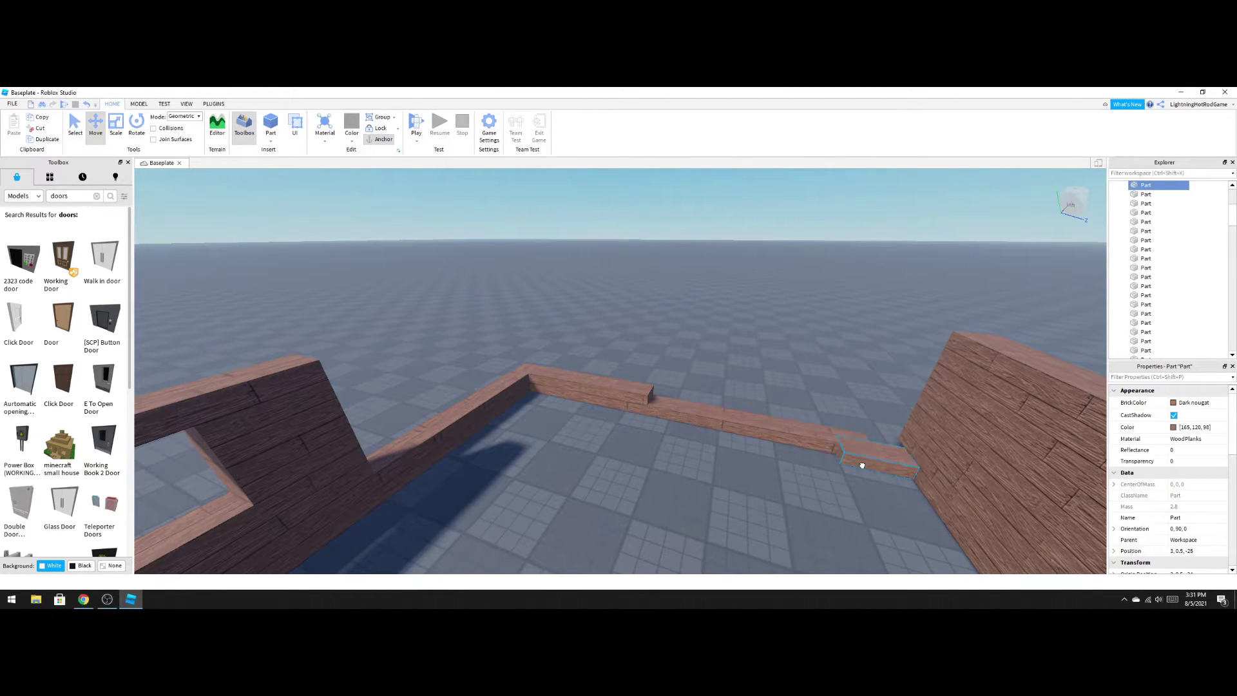
{"action": "left_click_drag", "start_coordinate": [887, 477], "coordinate": [666, 386]}
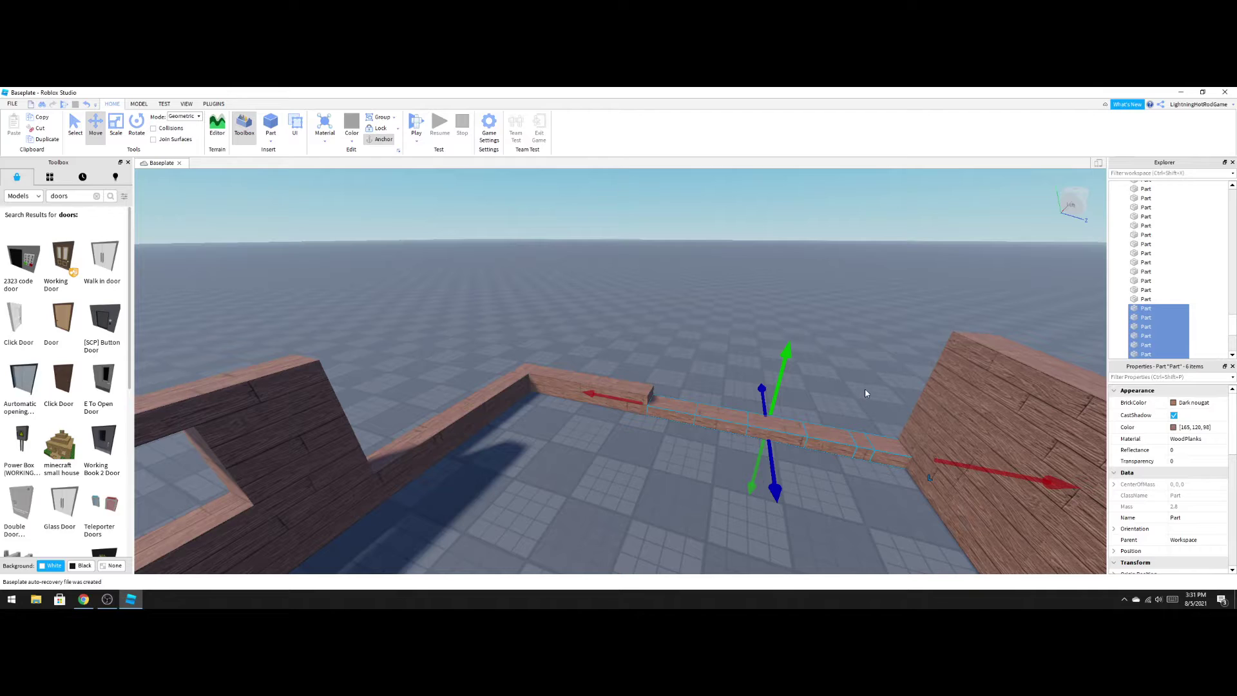
{"action": "left_click_drag", "start_coordinate": [776, 403], "coordinate": [779, 390]}
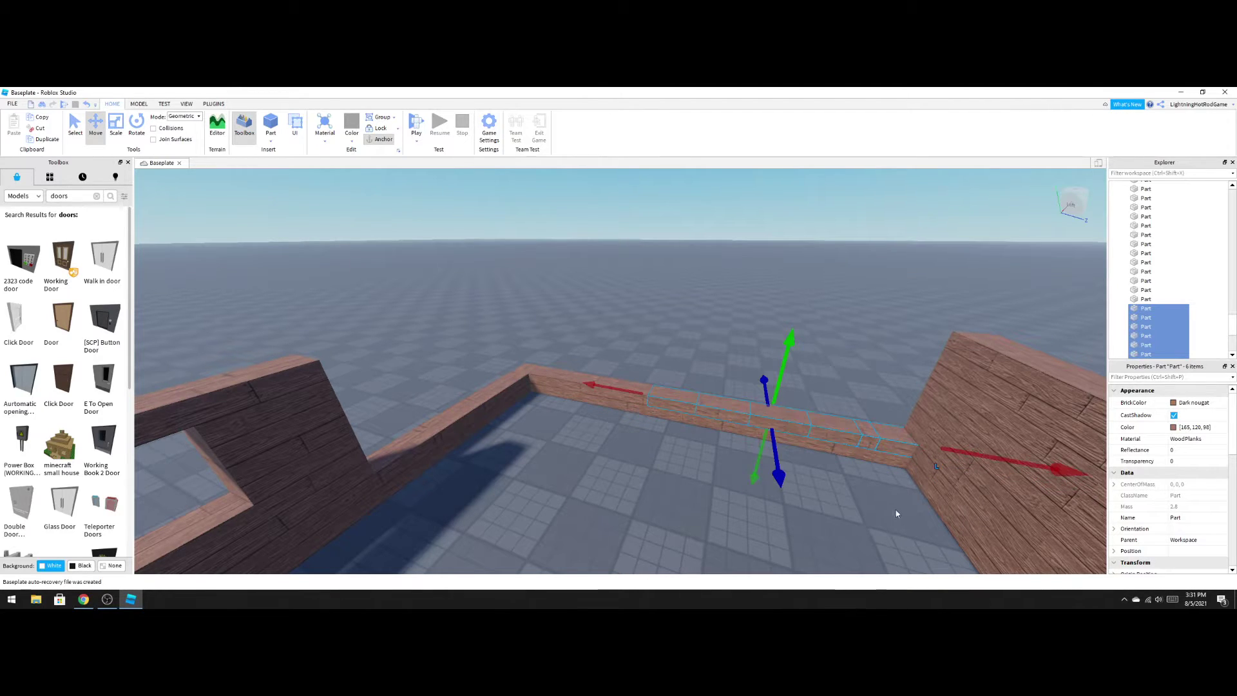
{"action": "left_click_drag", "start_coordinate": [903, 474], "coordinate": [529, 314]}
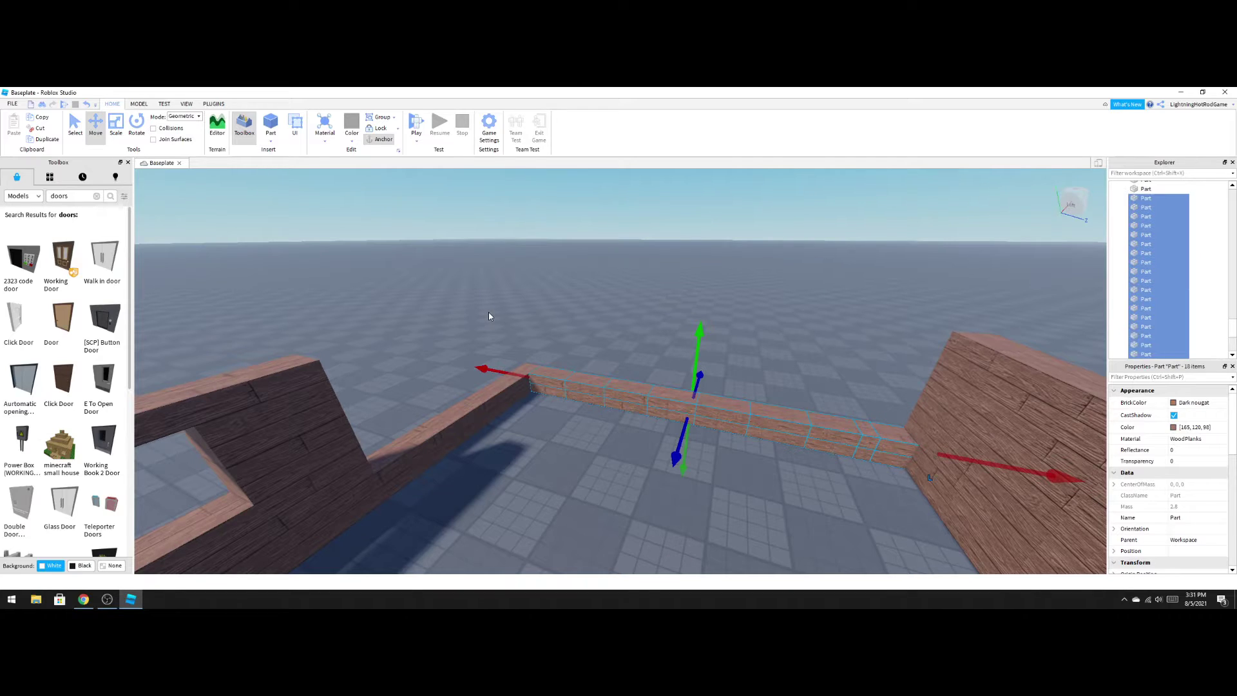
{"action": "left_click_drag", "start_coordinate": [846, 248], "coordinate": [692, 290]}
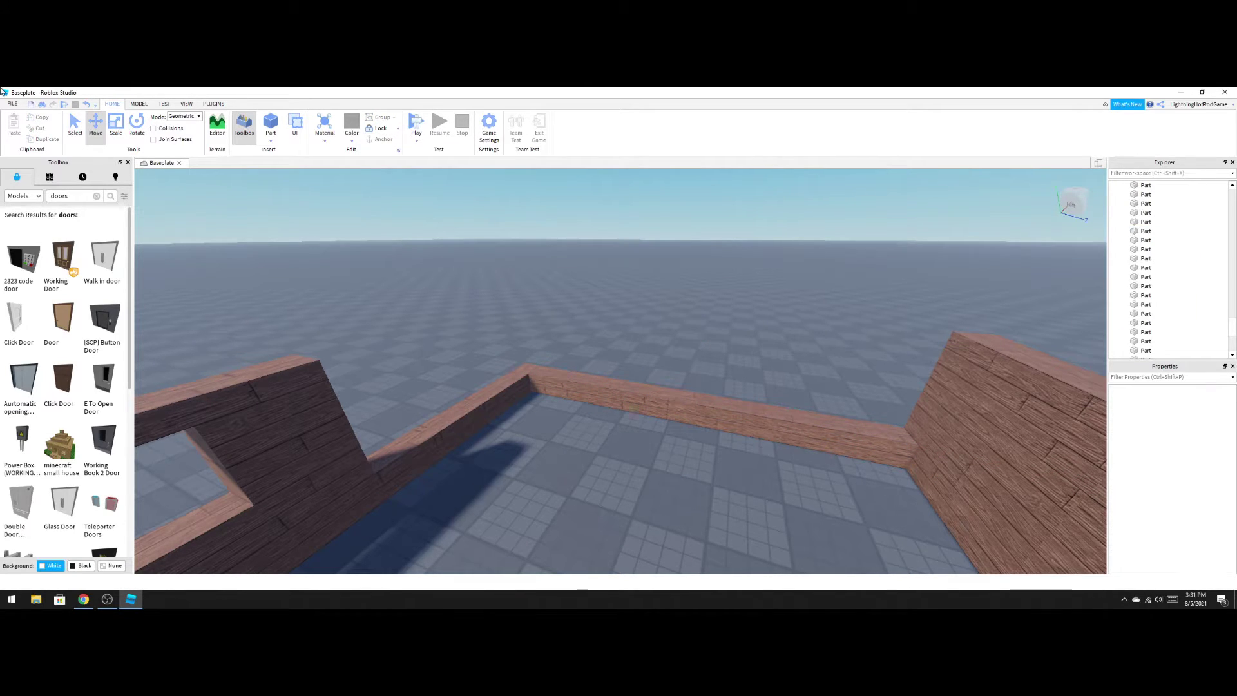
{"action": "left_click", "coordinate": [87, 104]}
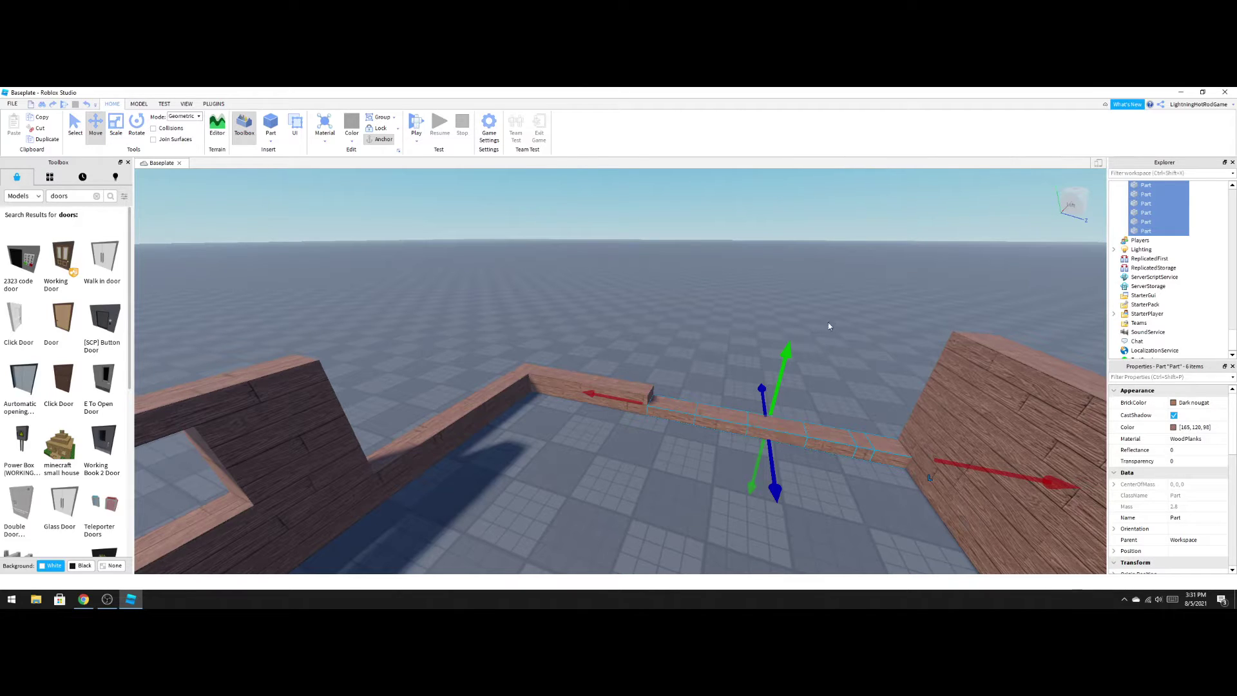
Raise the six selected wood plank parts by one row to level the second row of the low wall.
{"action": "left_click_drag", "start_coordinate": [783, 371], "coordinate": [787, 353]}
{"action": "left_click", "coordinate": [871, 469]}
{"action": "left_click", "coordinate": [878, 454]}
{"action": "left_click", "coordinate": [879, 482]}
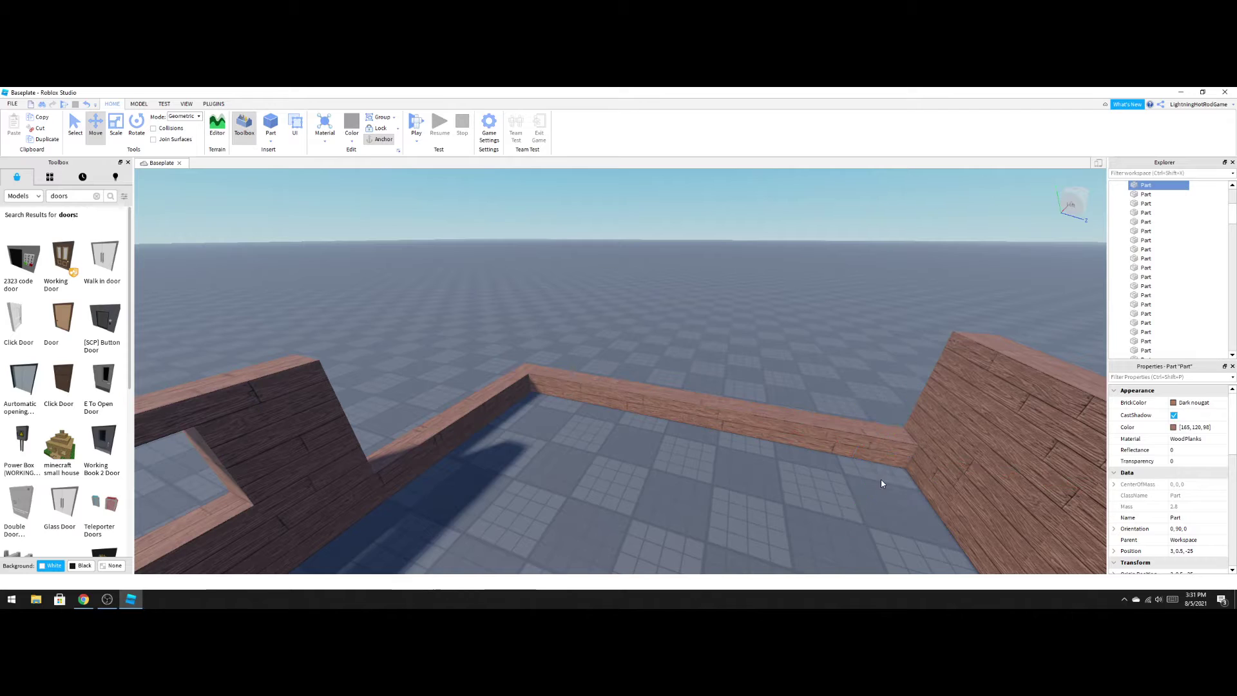
{"action": "left_click", "coordinate": [726, 422]}
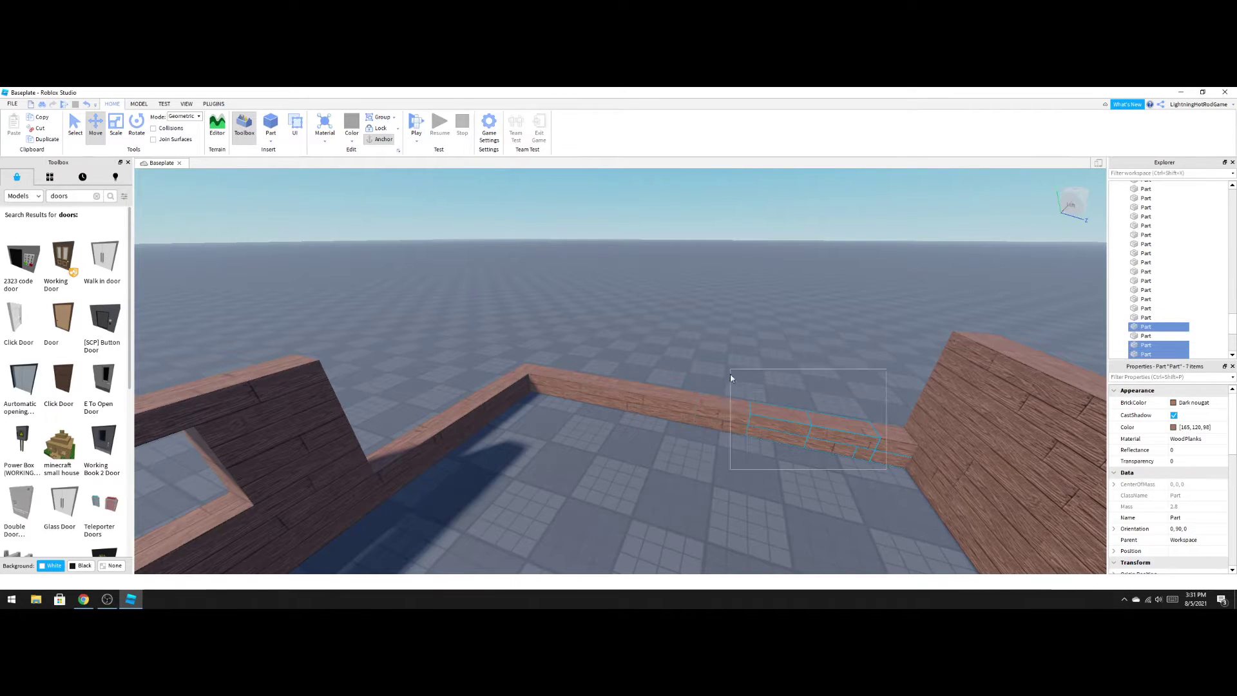
Select all the low wall's parts, duplicate them and stack the copies on top, repeating with the doubled wall to reach eight rows.
{"action": "left_click", "coordinate": [903, 481]}
{"action": "left_click_drag", "start_coordinate": [902, 481], "coordinate": [543, 322]}
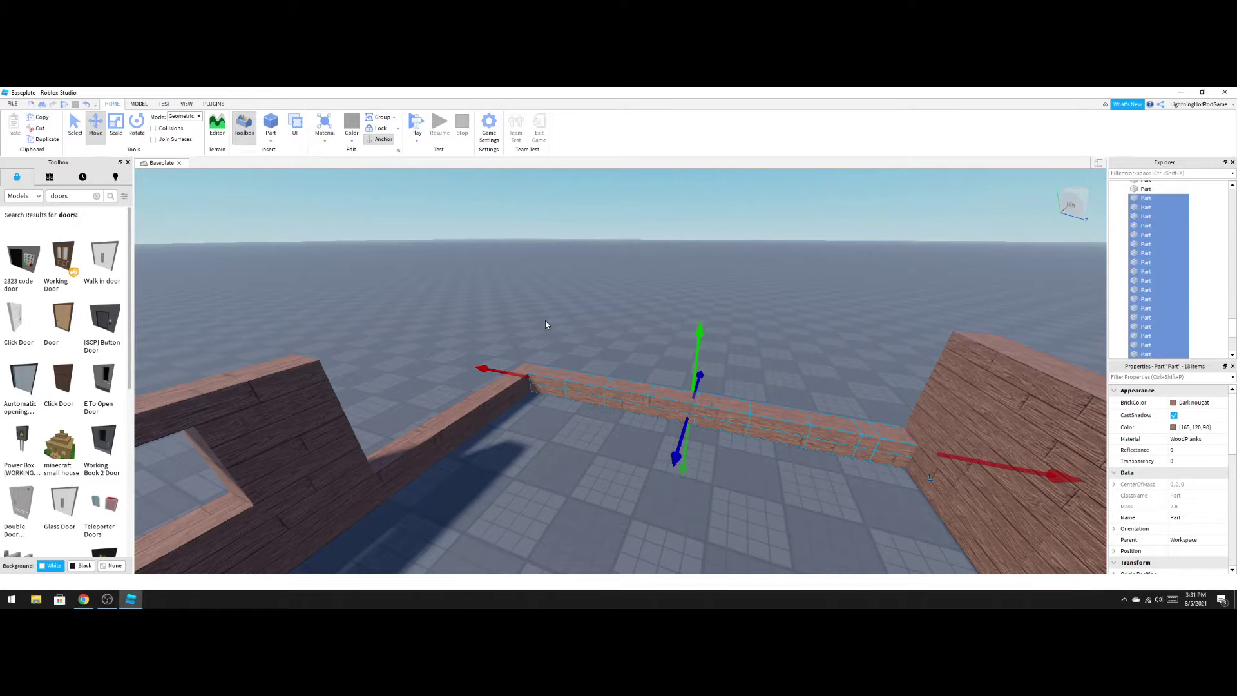
{"action": "left_click_drag", "start_coordinate": [697, 337], "coordinate": [701, 313]}
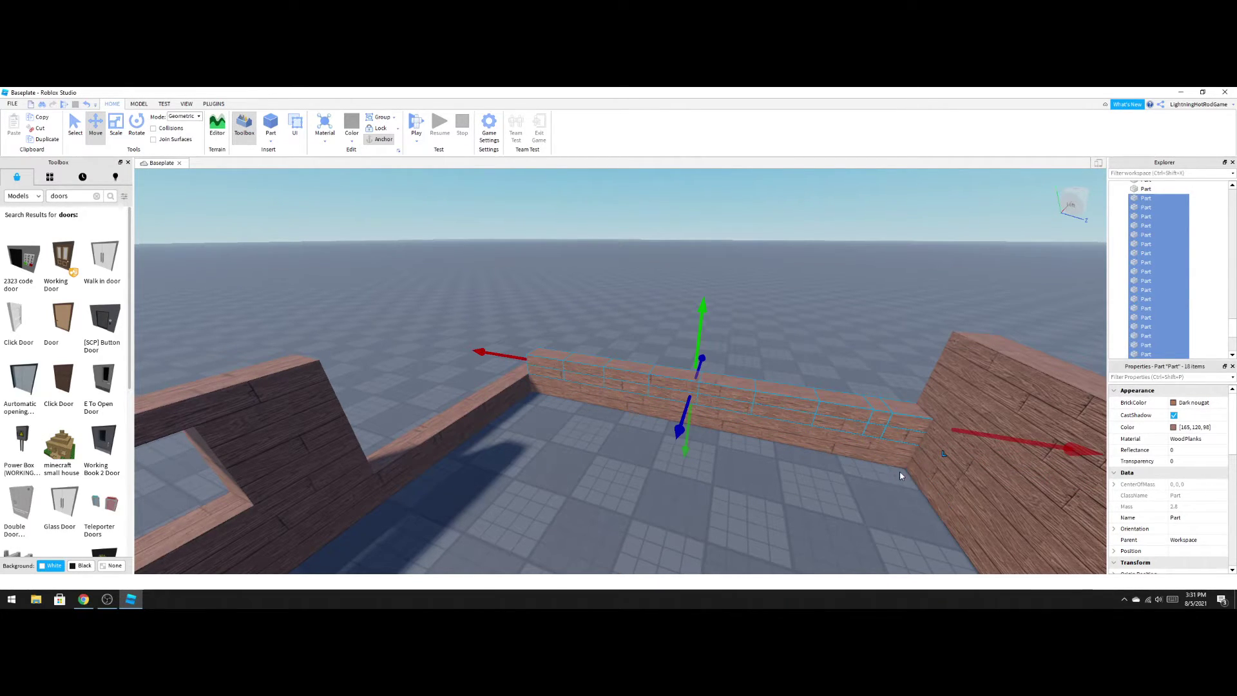
{"action": "left_click_drag", "start_coordinate": [900, 471], "coordinate": [547, 277]}
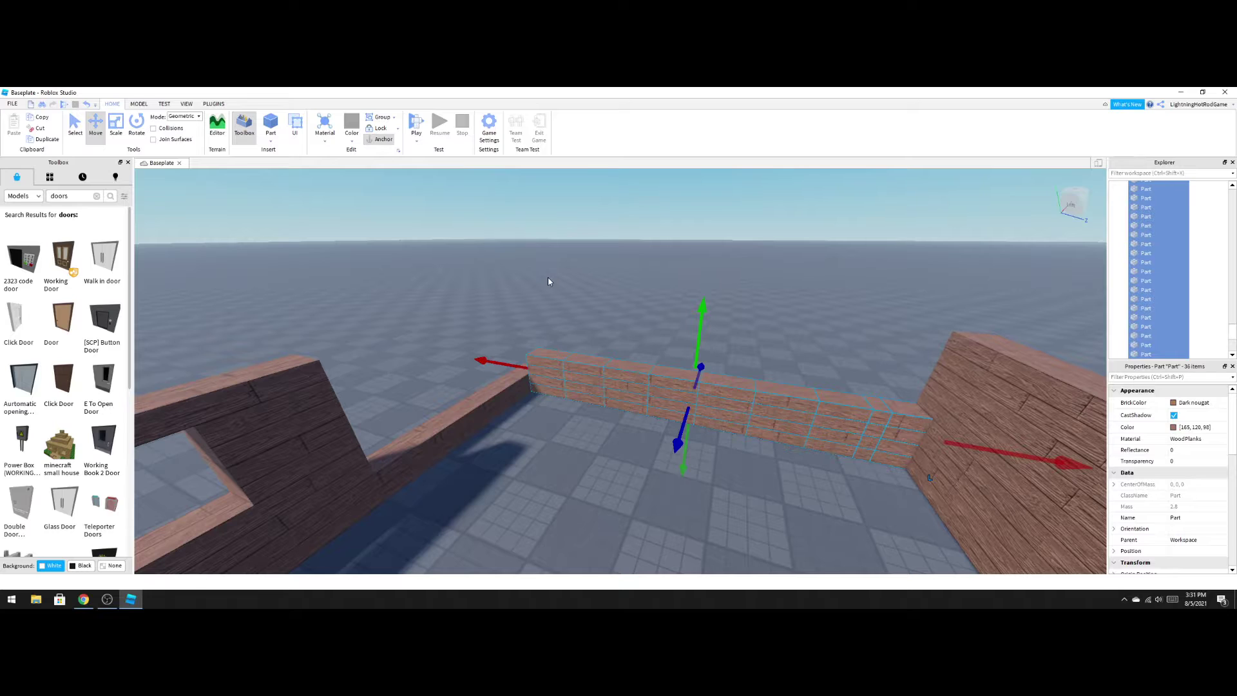
{"action": "left_click_drag", "start_coordinate": [699, 344], "coordinate": [705, 308]}
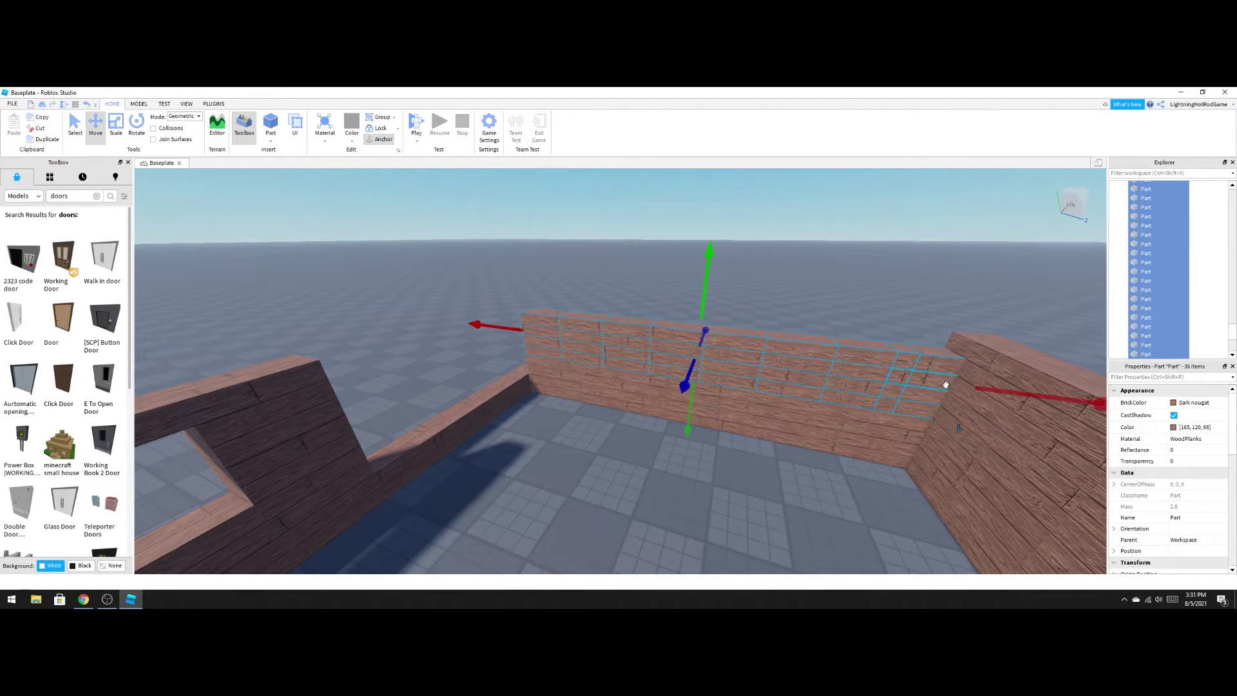
{"action": "left_click", "coordinate": [776, 257]}
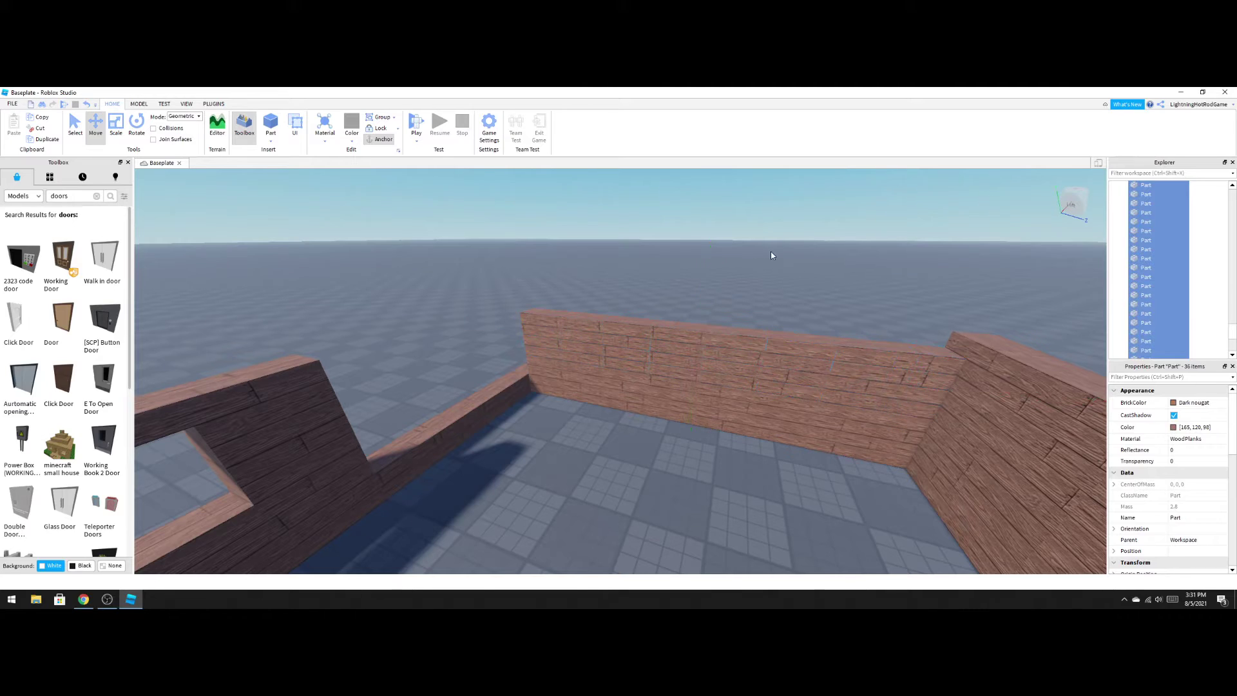
Scale the raised wall's top corner part up to the adjoining wall's height and stretch it along the full wall length.
{"action": "left_click", "coordinate": [934, 366]}
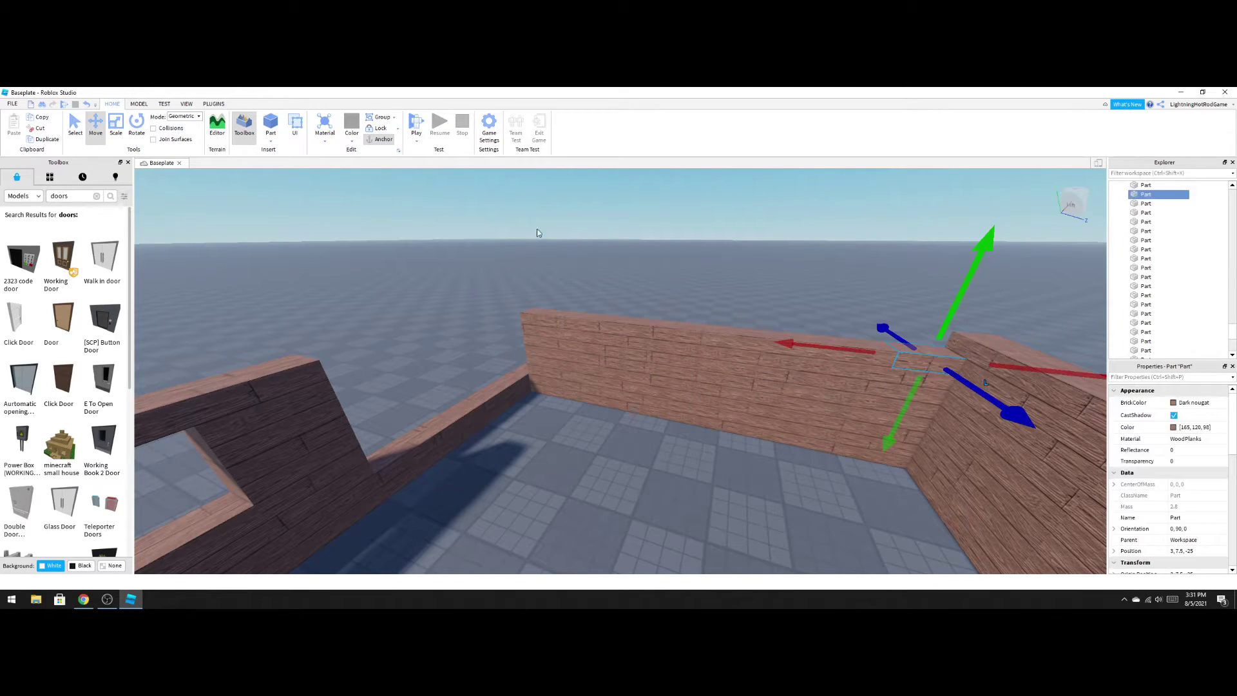
{"action": "left_click", "coordinate": [116, 124]}
{"action": "left_click_drag", "start_coordinate": [955, 316], "coordinate": [955, 304]}
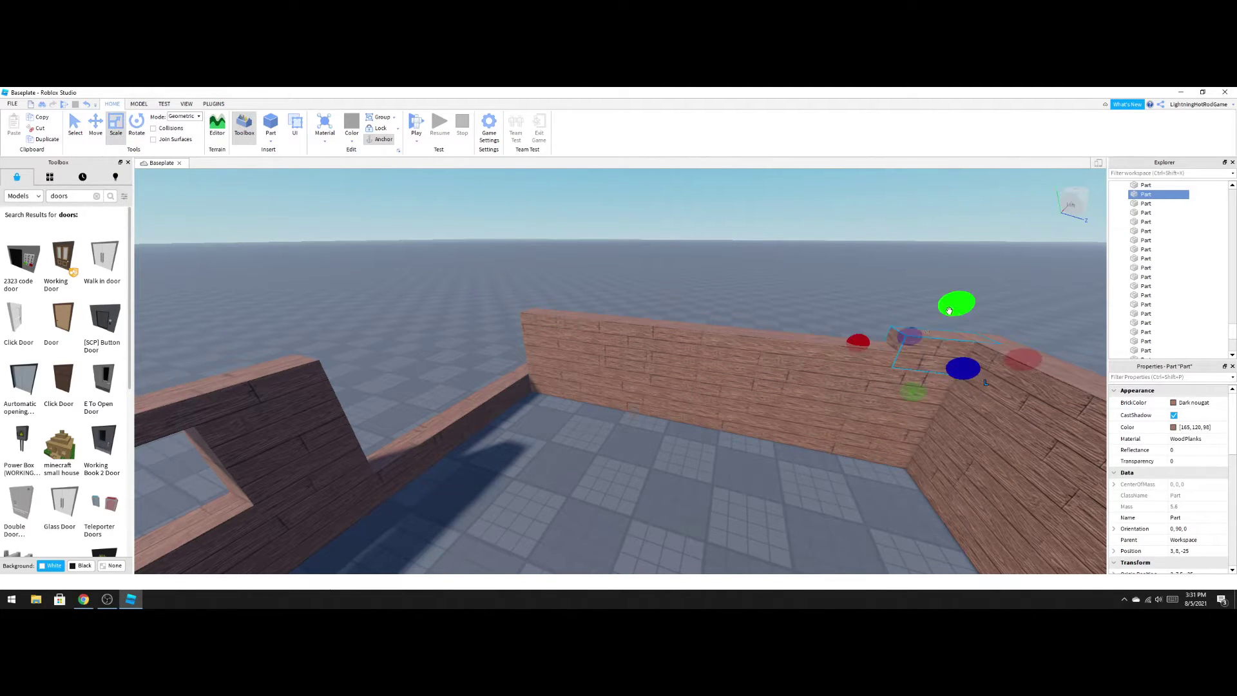
{"action": "left_click_drag", "start_coordinate": [855, 344], "coordinate": [504, 261]}
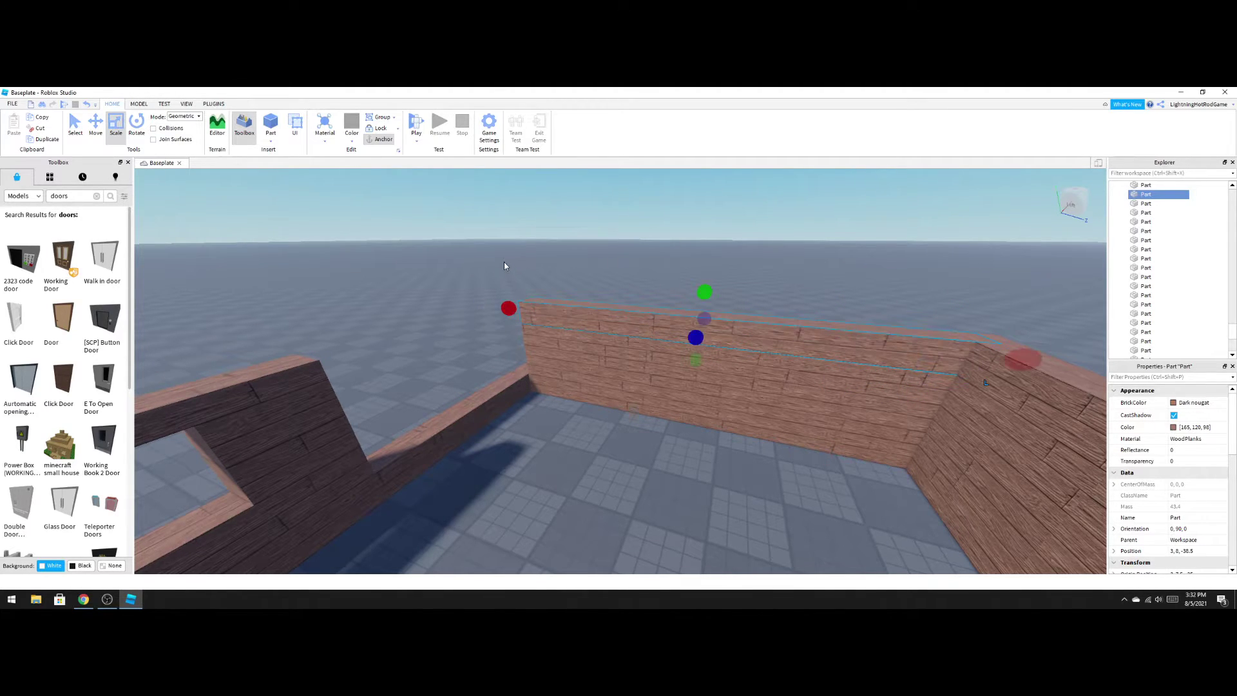
{"action": "left_click", "coordinate": [504, 262]}
Scale the two low parts nearest the open corner of the adjoining window wall up to full wall height.
{"action": "right_click_drag", "start_coordinate": [708, 243], "coordinate": [660, 227]}
{"action": "key", "text": "w"}
{"action": "key", "text": "w"}
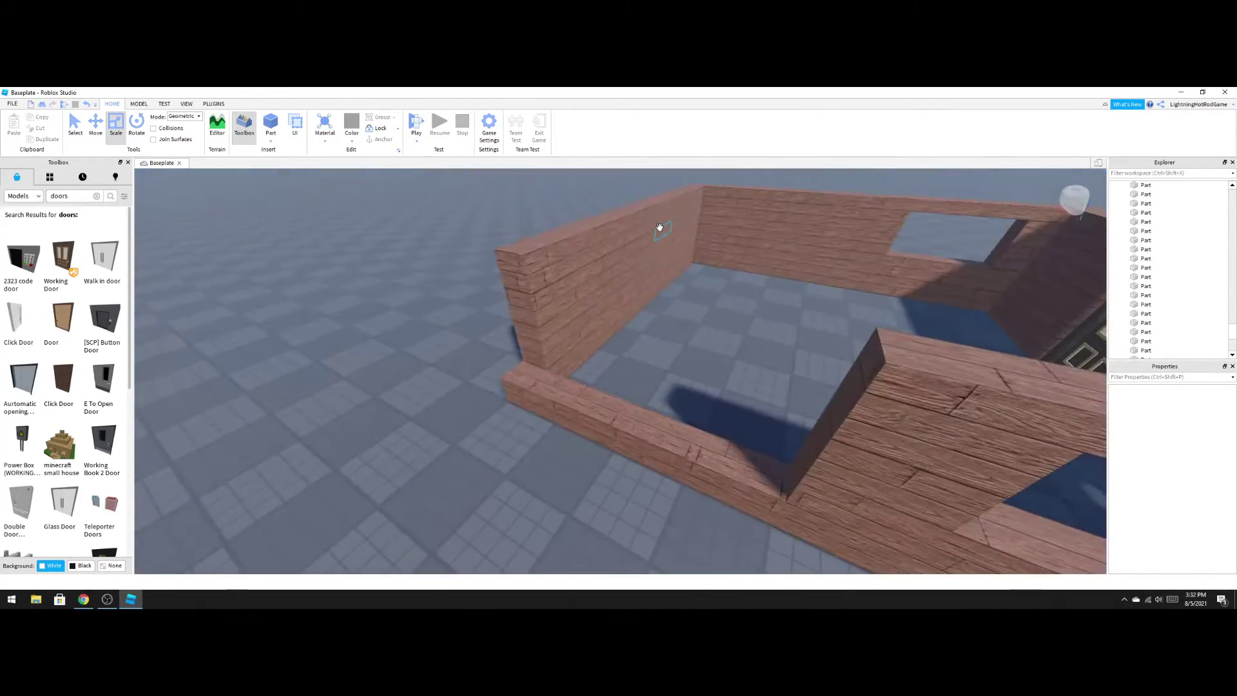
{"action": "scroll", "coordinate": [660, 227], "scroll_direction": "down", "scroll_amount": 3}
{"action": "left_click", "coordinate": [591, 326]}
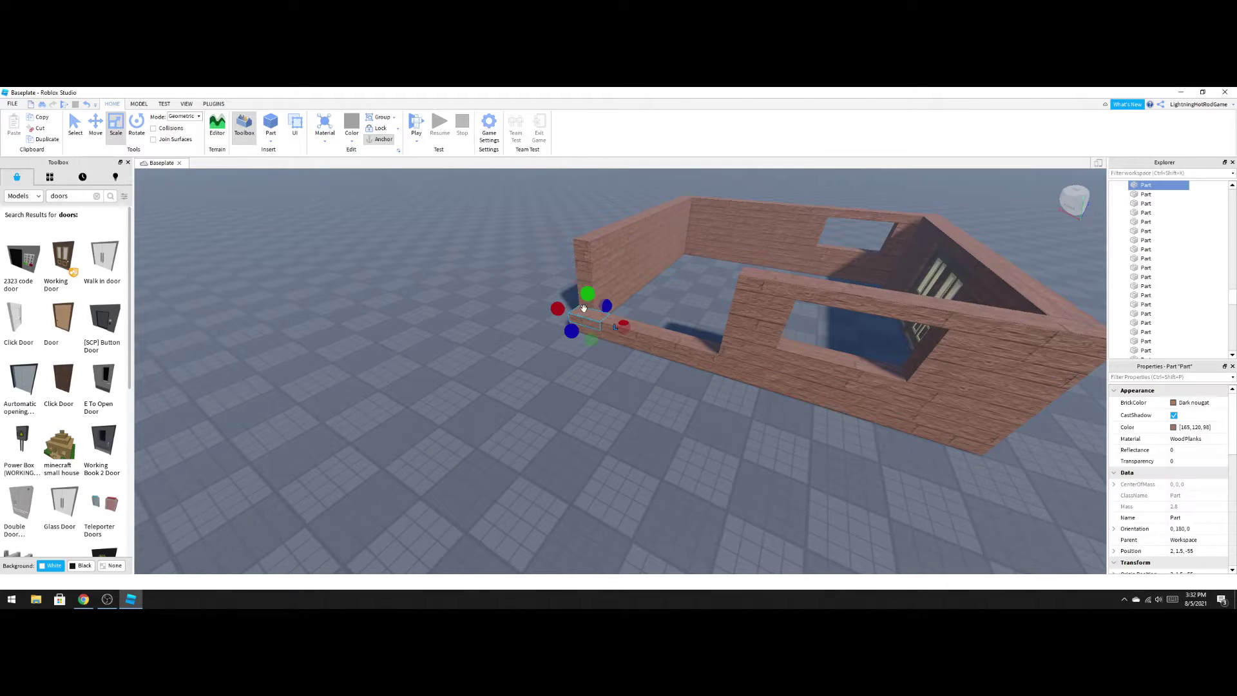
{"action": "left_click_drag", "start_coordinate": [587, 296], "coordinate": [595, 215]}
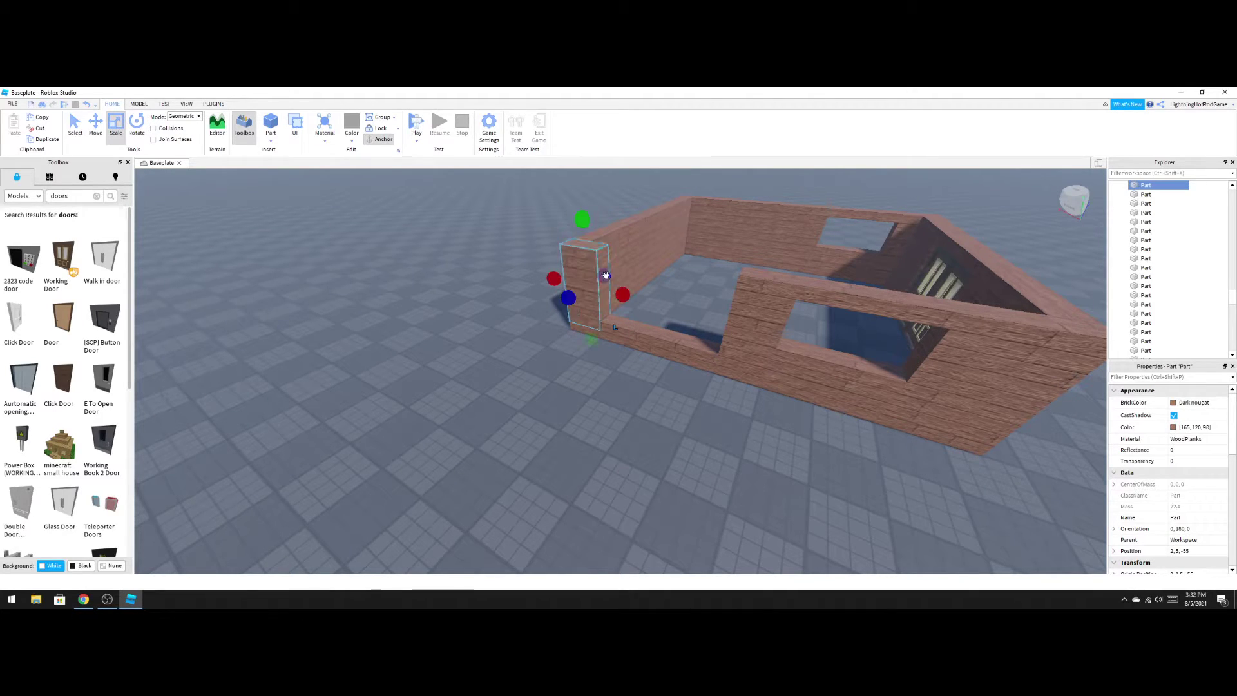
{"action": "left_click", "coordinate": [632, 334]}
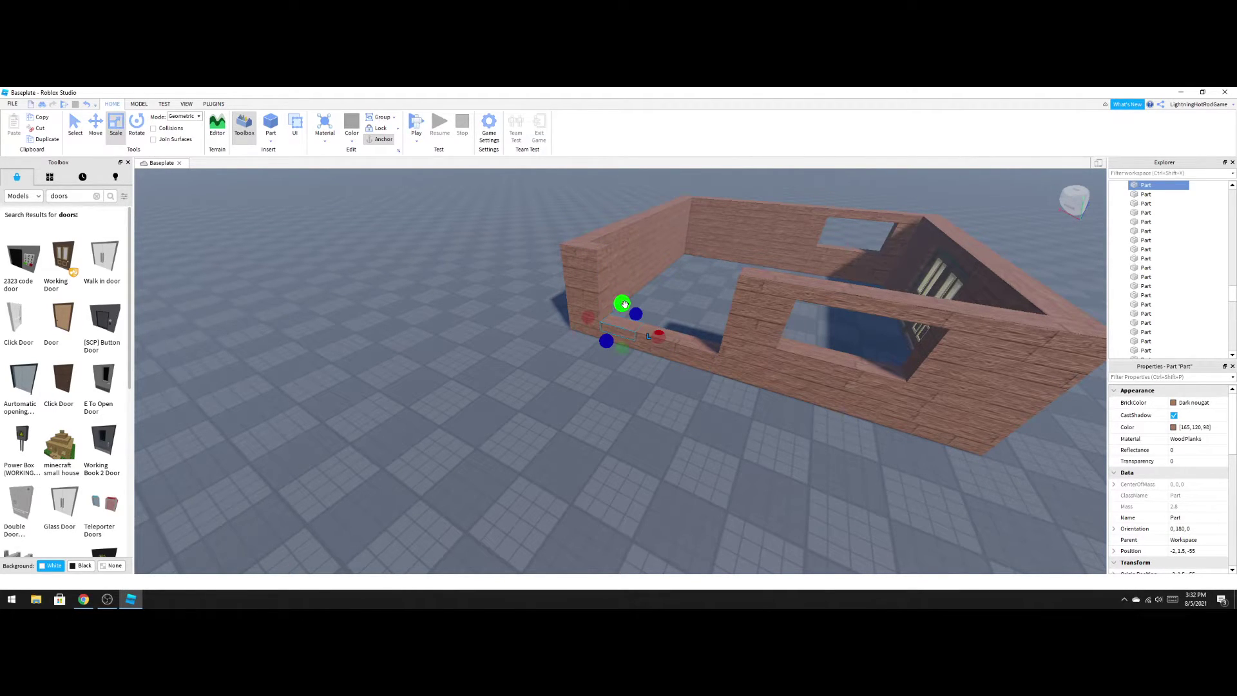
{"action": "left_click_drag", "start_coordinate": [624, 304], "coordinate": [624, 219]}
Scale the remaining two low parts up to full height to close the gap beside the window section.
{"action": "left_click", "coordinate": [651, 336]}
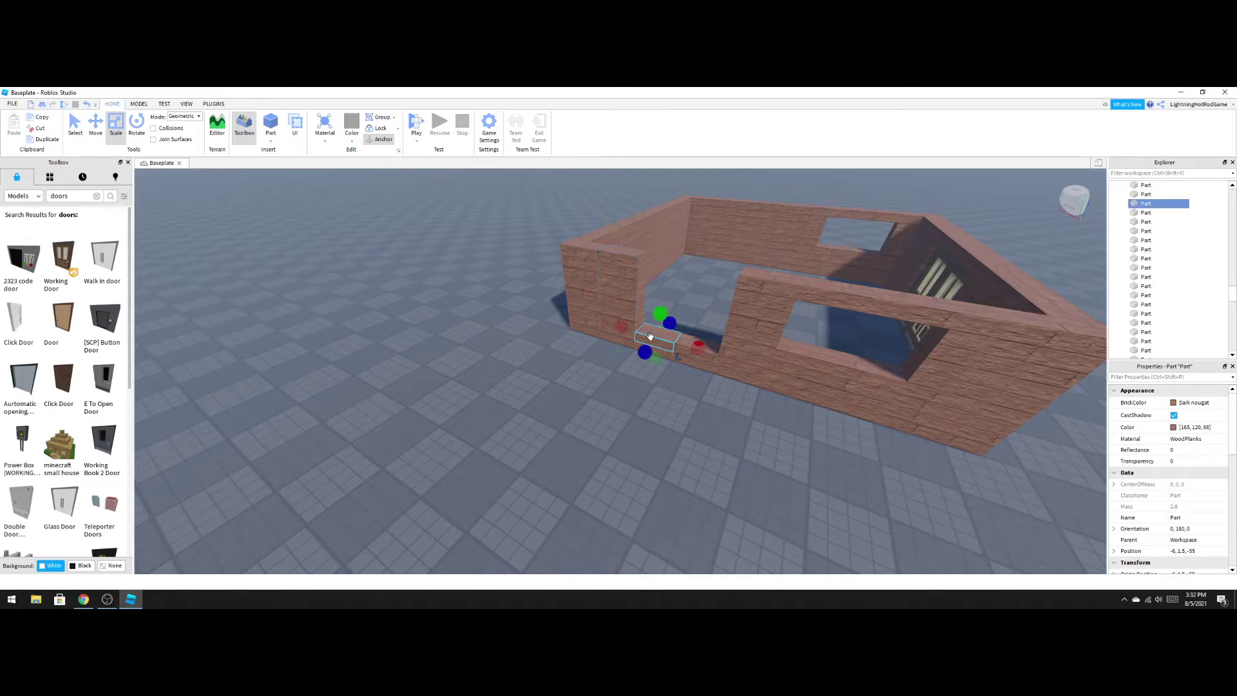
{"action": "left_click_drag", "start_coordinate": [657, 308], "coordinate": [667, 231]}
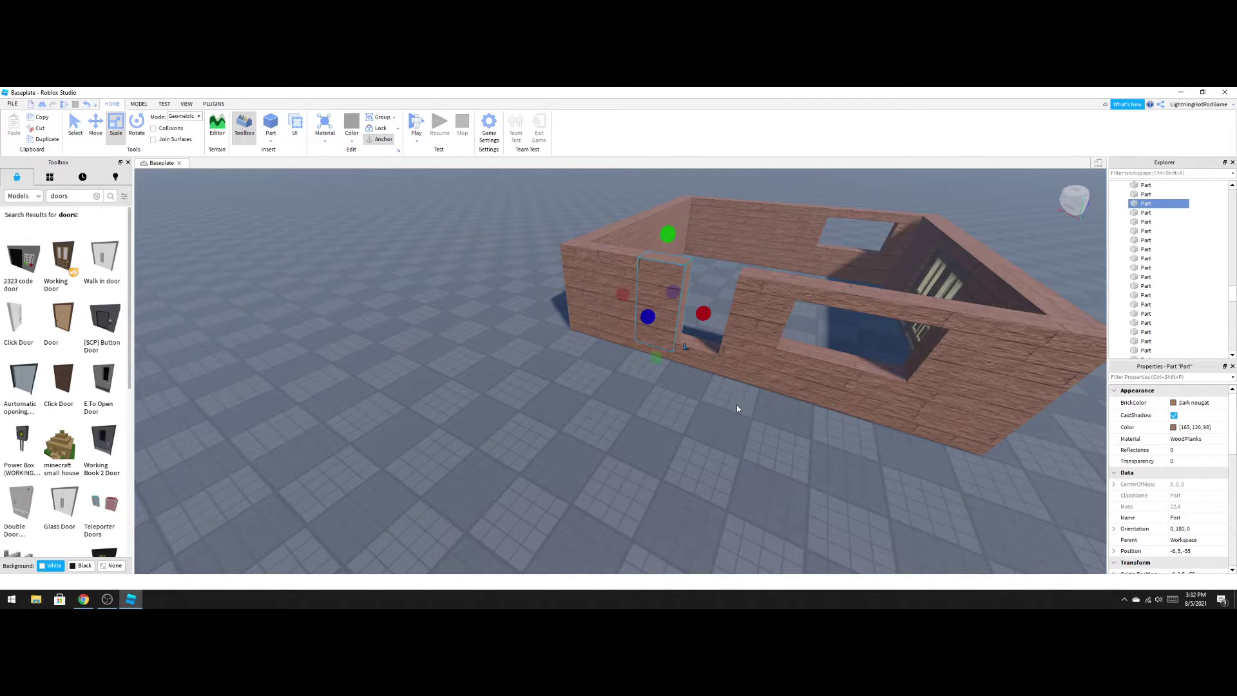
{"action": "left_click", "coordinate": [709, 347]}
{"action": "left_click_drag", "start_coordinate": [701, 321], "coordinate": [716, 249]}
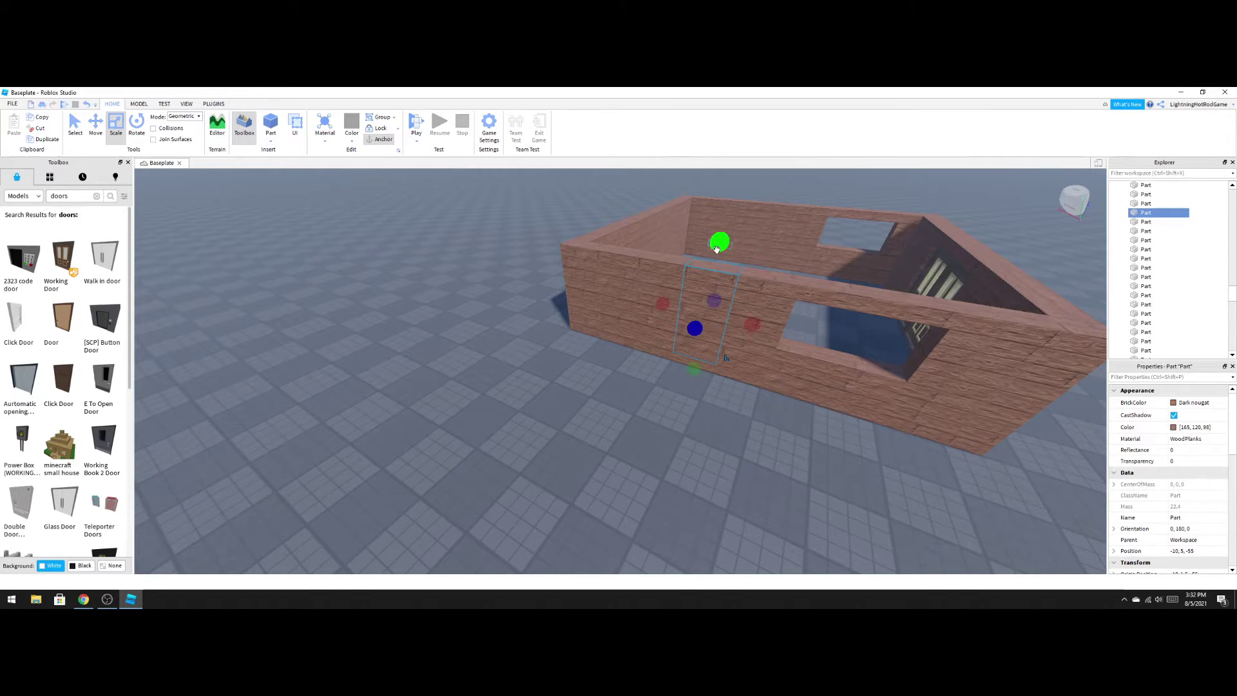
{"action": "left_click", "coordinate": [521, 484]}
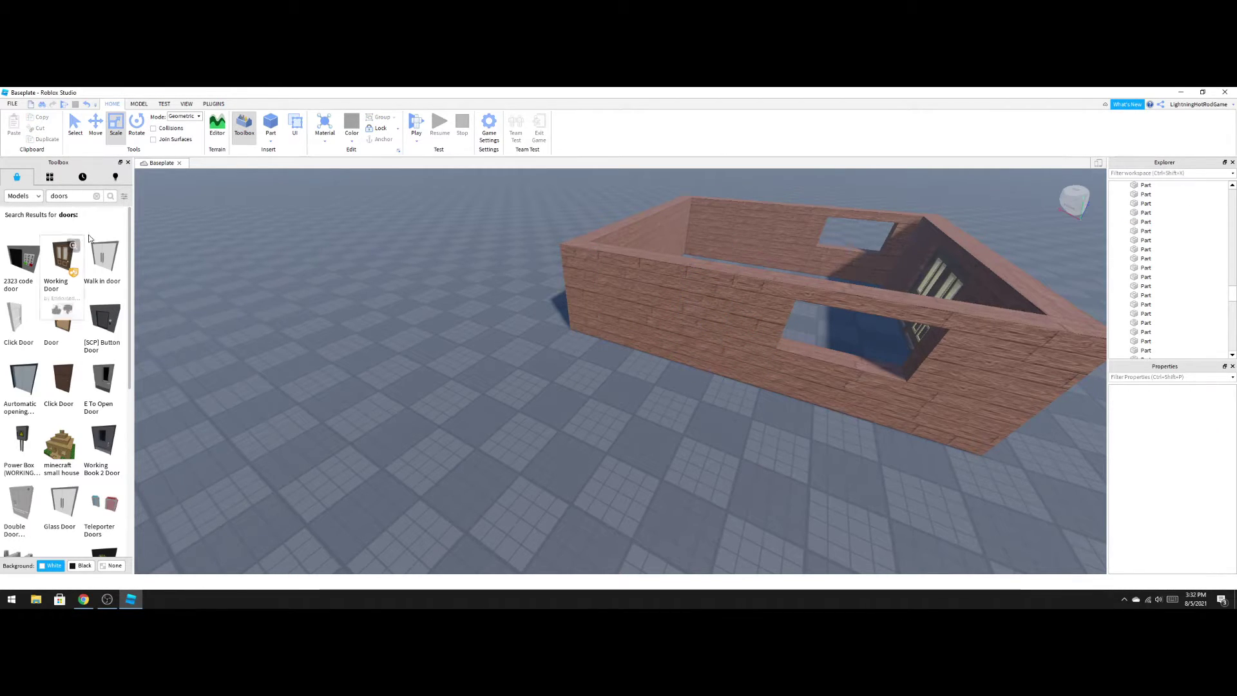
{"action": "left_click", "coordinate": [97, 196]}
{"action": "type", "text": "w"}
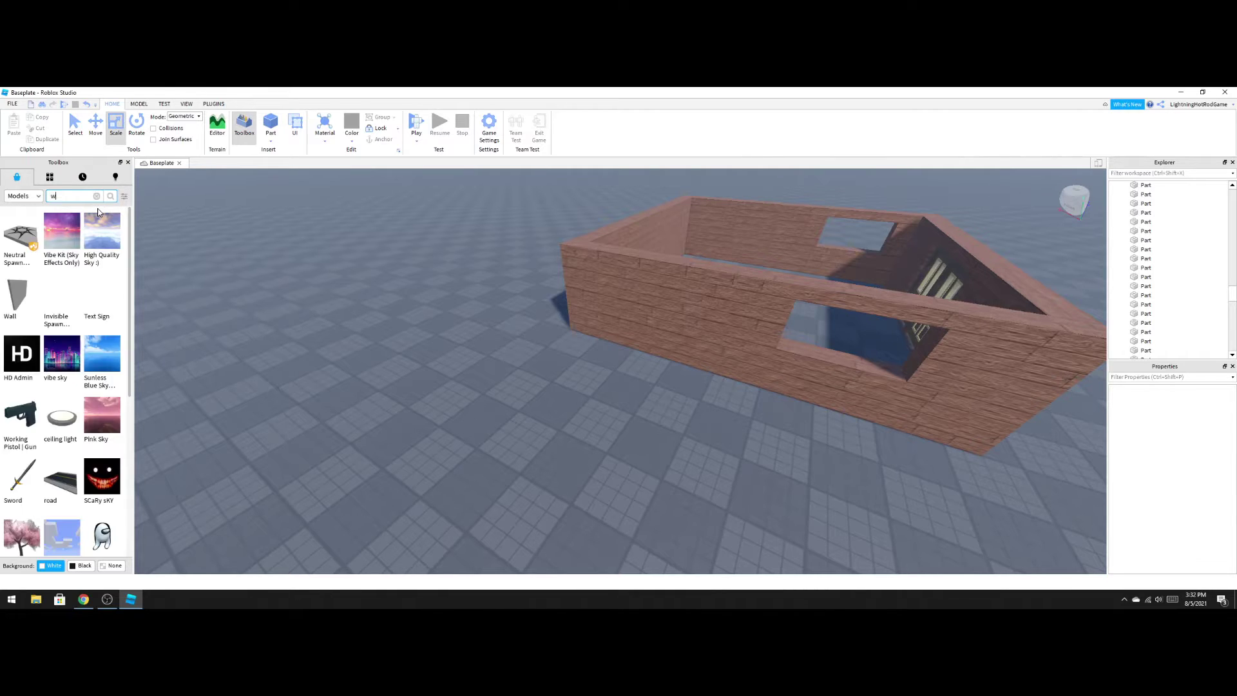
{"action": "type", "text": "ood plan"}
Duplicate the beam above the far wall's window and raise the copy one stud onto the top of the wall.
{"action": "right_click_drag", "start_coordinate": [659, 483], "coordinate": [659, 474]}
{"action": "key", "text": "w"}
{"action": "key", "text": "w"}
{"action": "key", "text": "s"}
{"action": "left_click", "coordinate": [658, 473]}
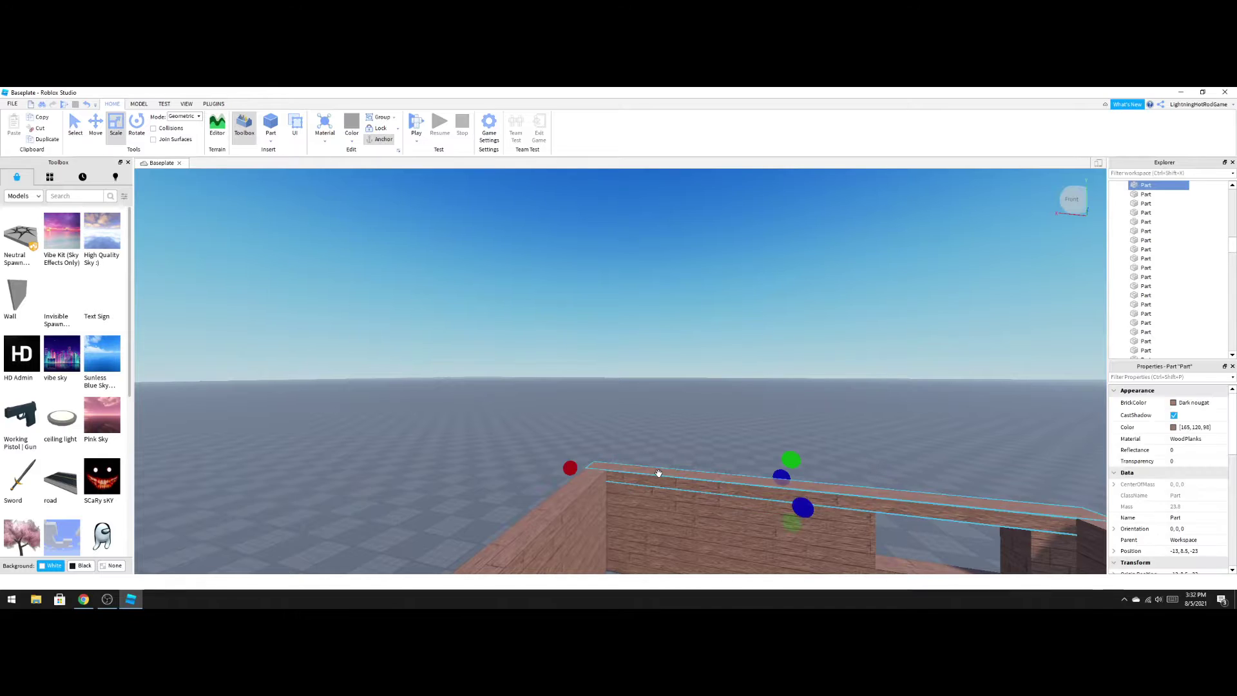
{"action": "left_click", "coordinate": [605, 484]}
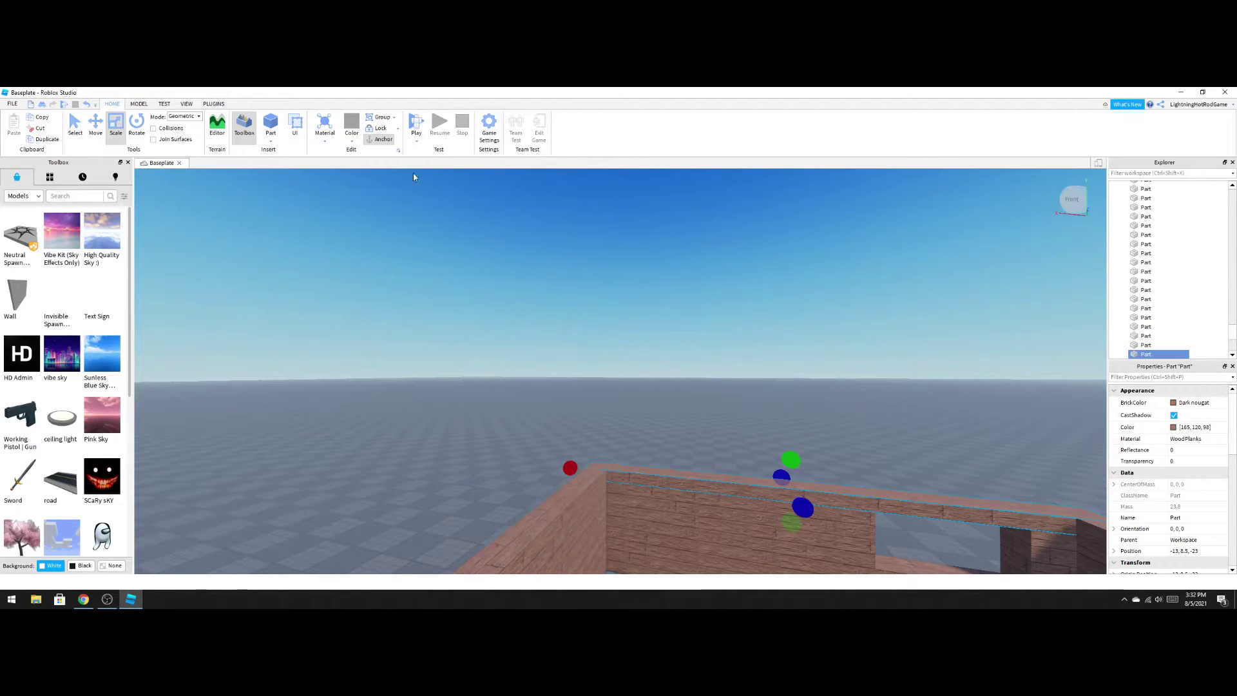
{"action": "left_click", "coordinate": [96, 123]}
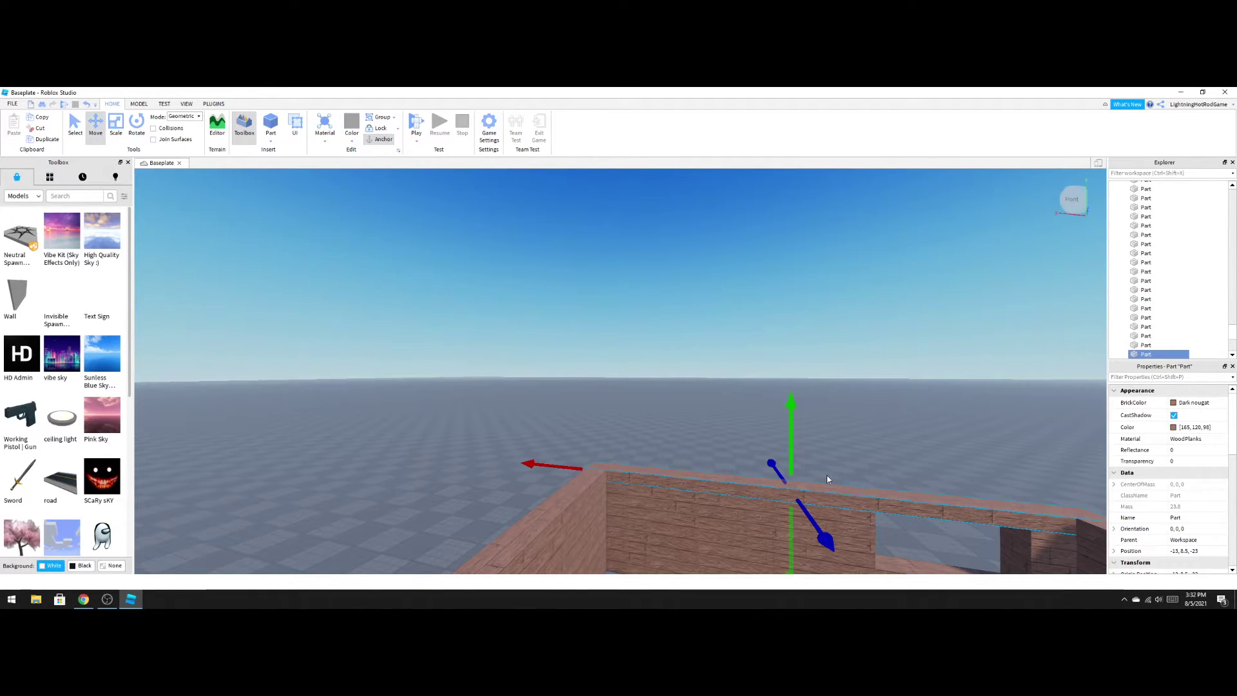
{"action": "left_click_drag", "start_coordinate": [789, 477], "coordinate": [790, 465]}
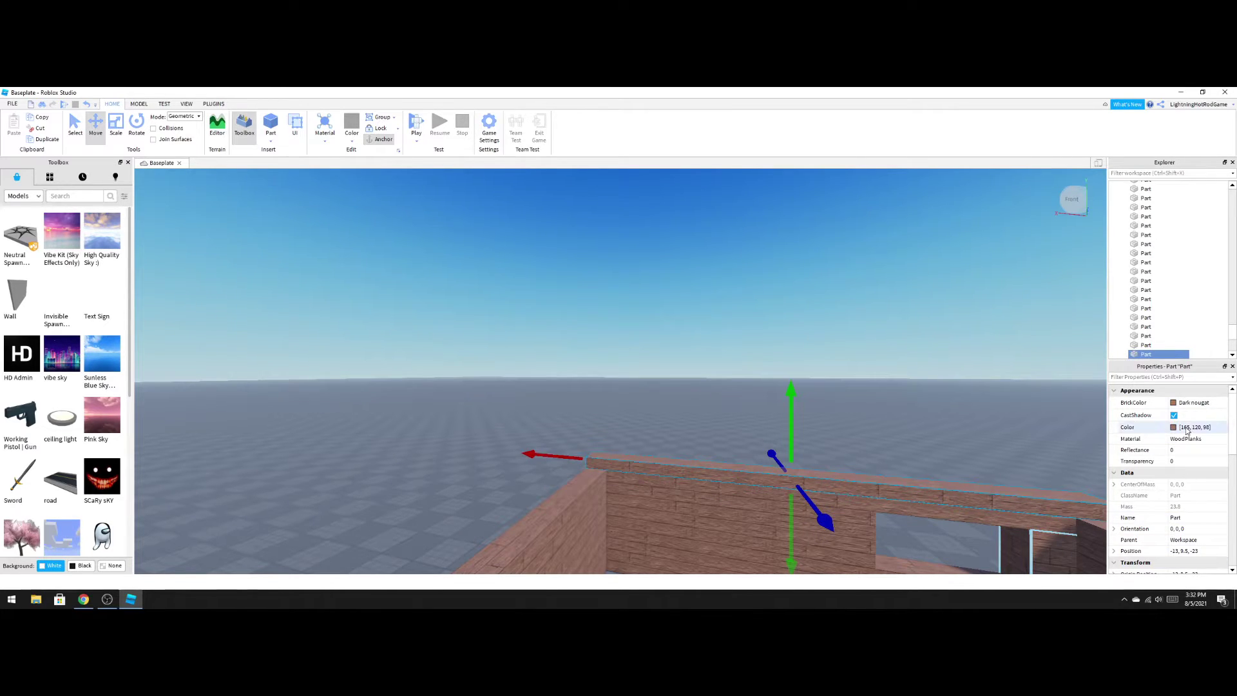
Set the raised beam's material to Wood.
{"action": "left_click", "coordinate": [1203, 439]}
{"action": "left_click", "coordinate": [1203, 438]}
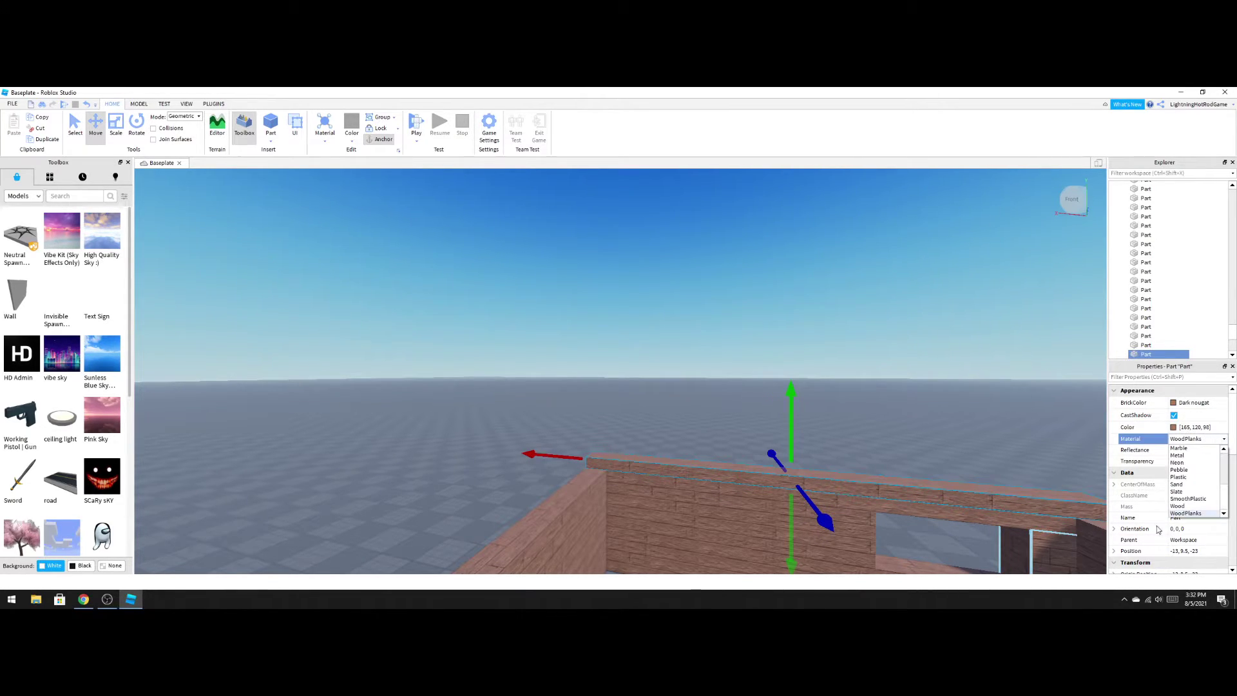
{"action": "left_click", "coordinate": [1189, 499]}
{"action": "left_click", "coordinate": [1214, 441]}
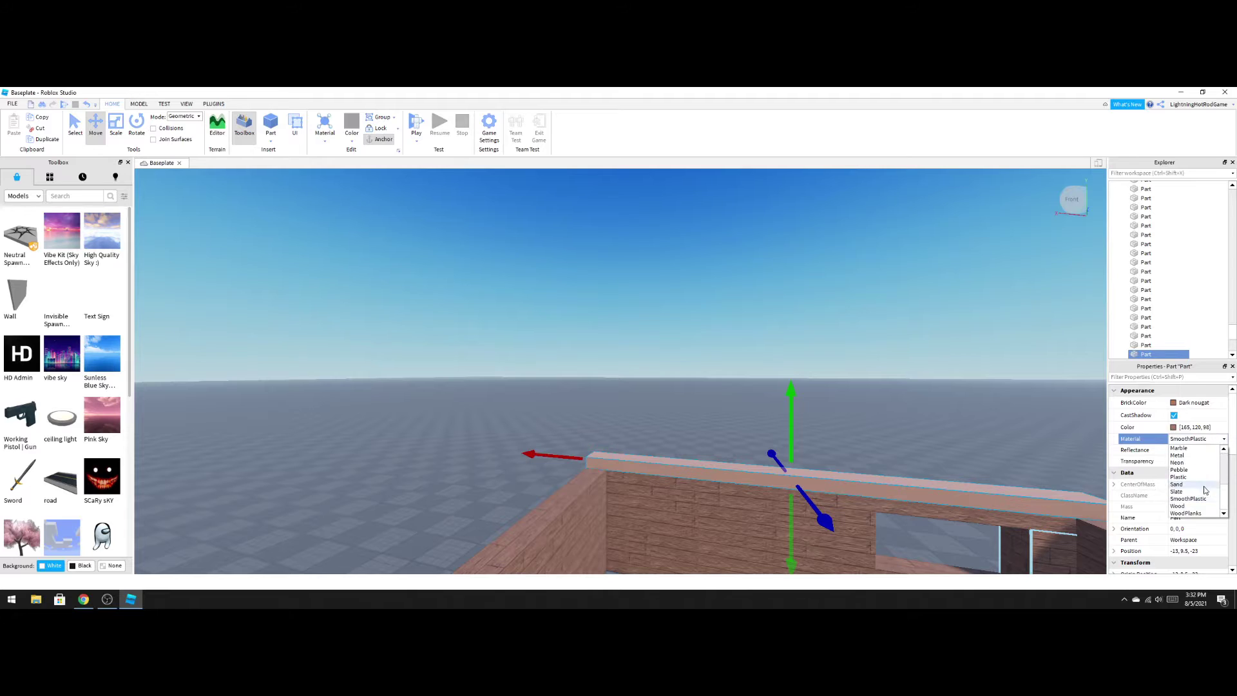
{"action": "left_click", "coordinate": [1191, 508]}
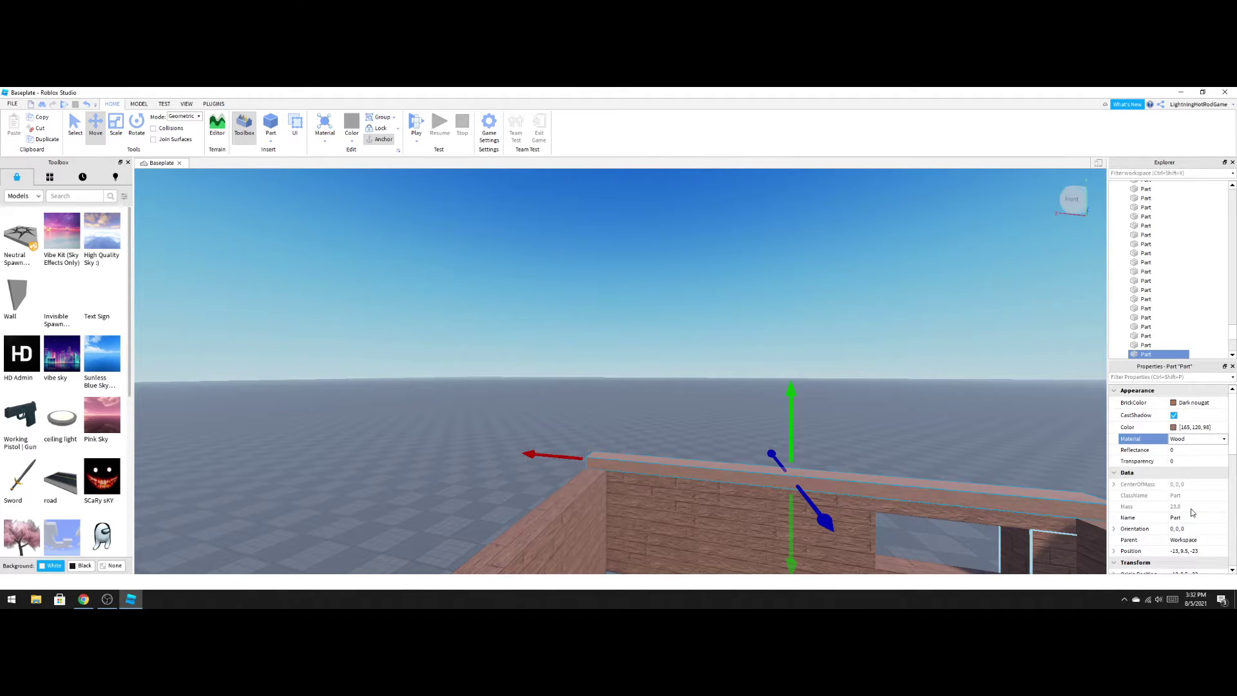
Scale the wooden beam across the whole house to the opposite wall to form a flat roof slab.
{"action": "right_click_drag", "start_coordinate": [861, 362], "coordinate": [905, 332]}
{"action": "scroll", "coordinate": [861, 362], "scroll_direction": "down", "scroll_amount": 2}
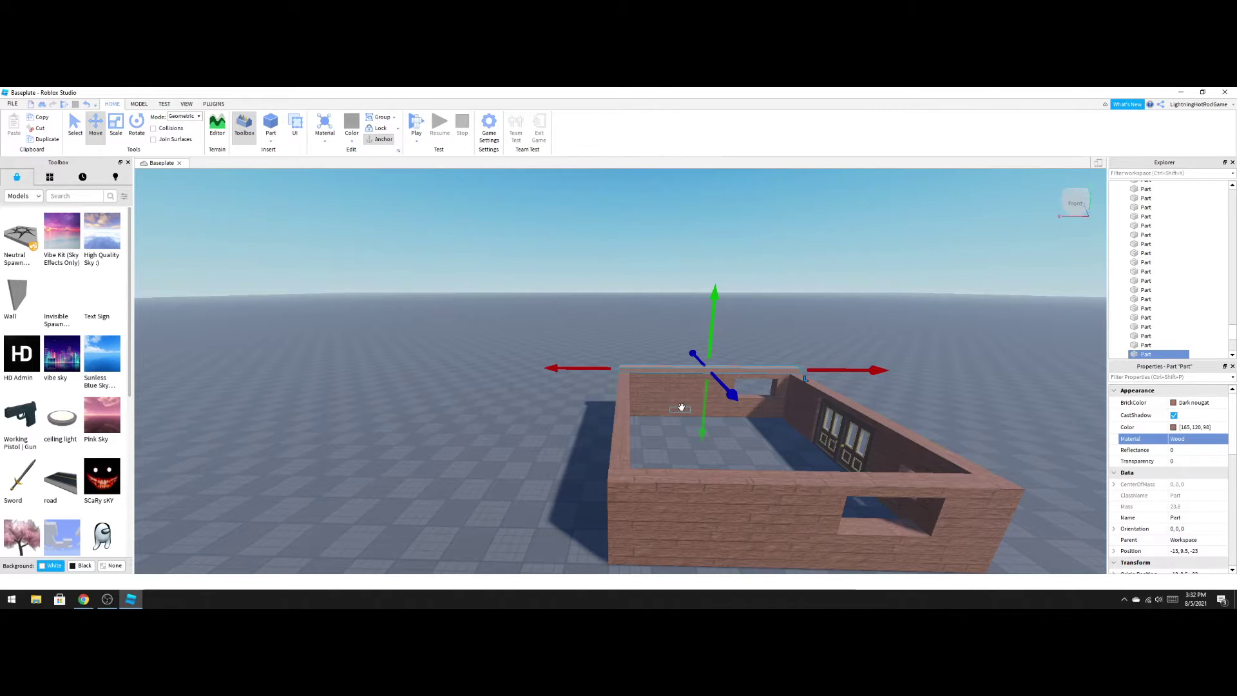
{"action": "left_click", "coordinate": [123, 122]}
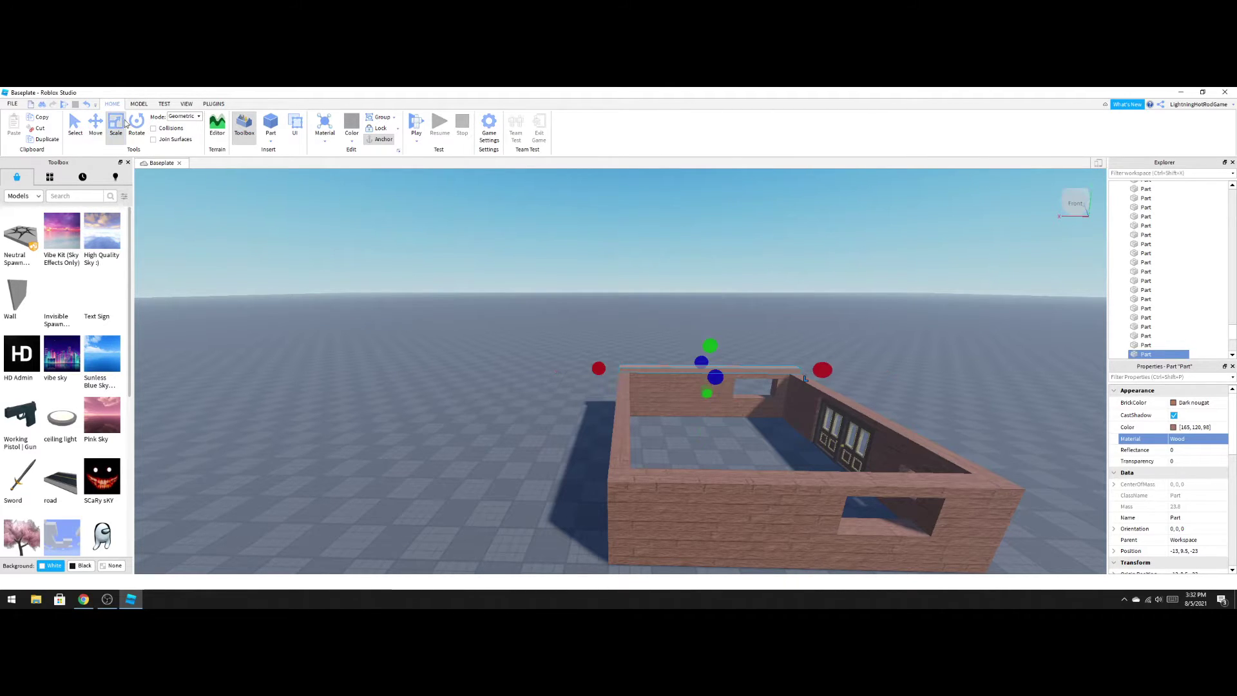
{"action": "left_click_drag", "start_coordinate": [715, 377], "coordinate": [774, 547]}
{"action": "key", "text": "d"}
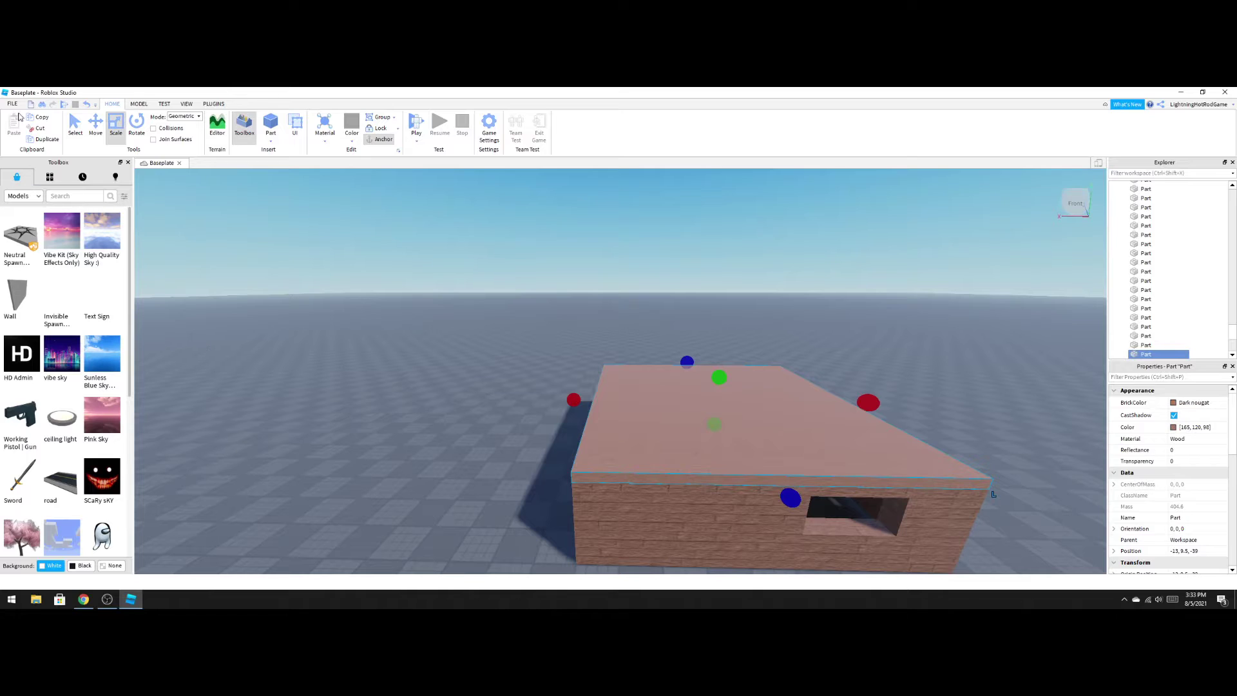
Duplicate the flat wooden roof slab and raise the copy one stud above the original.
{"action": "left_click", "coordinate": [95, 124]}
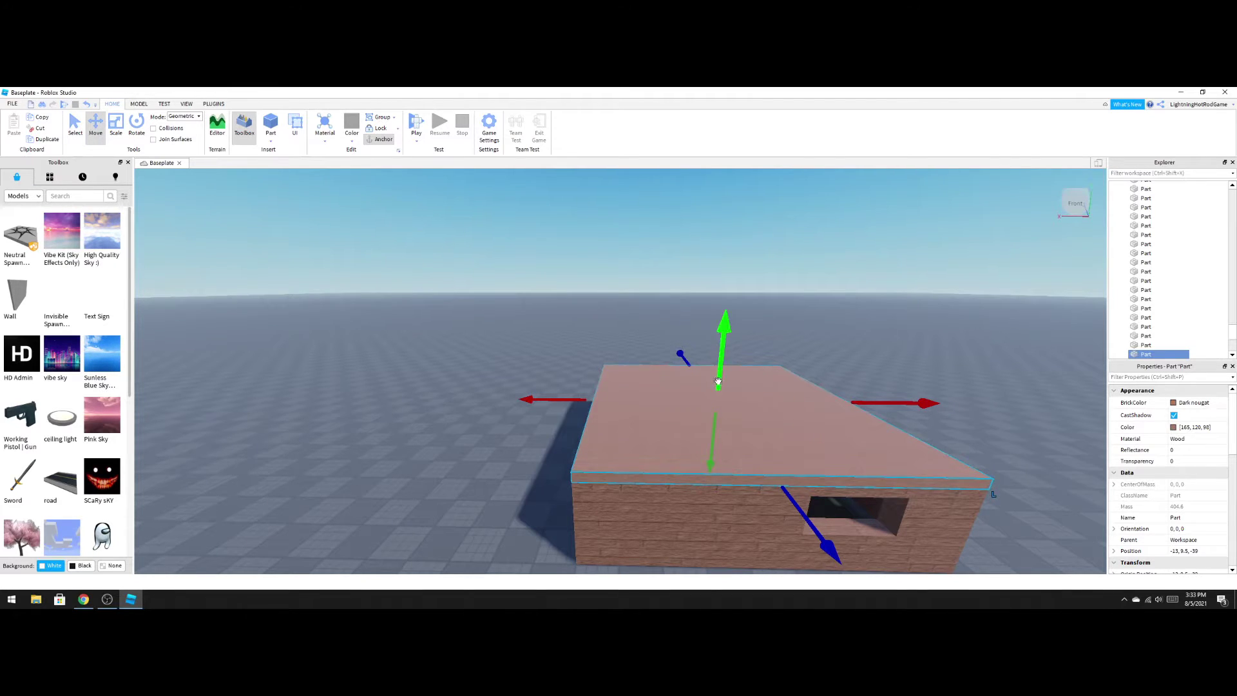
{"action": "left_click_drag", "start_coordinate": [719, 380], "coordinate": [722, 375]}
Scale one edge of the raised copy inward so it sits one stud inside the slab below.
{"action": "left_click", "coordinate": [116, 124]}
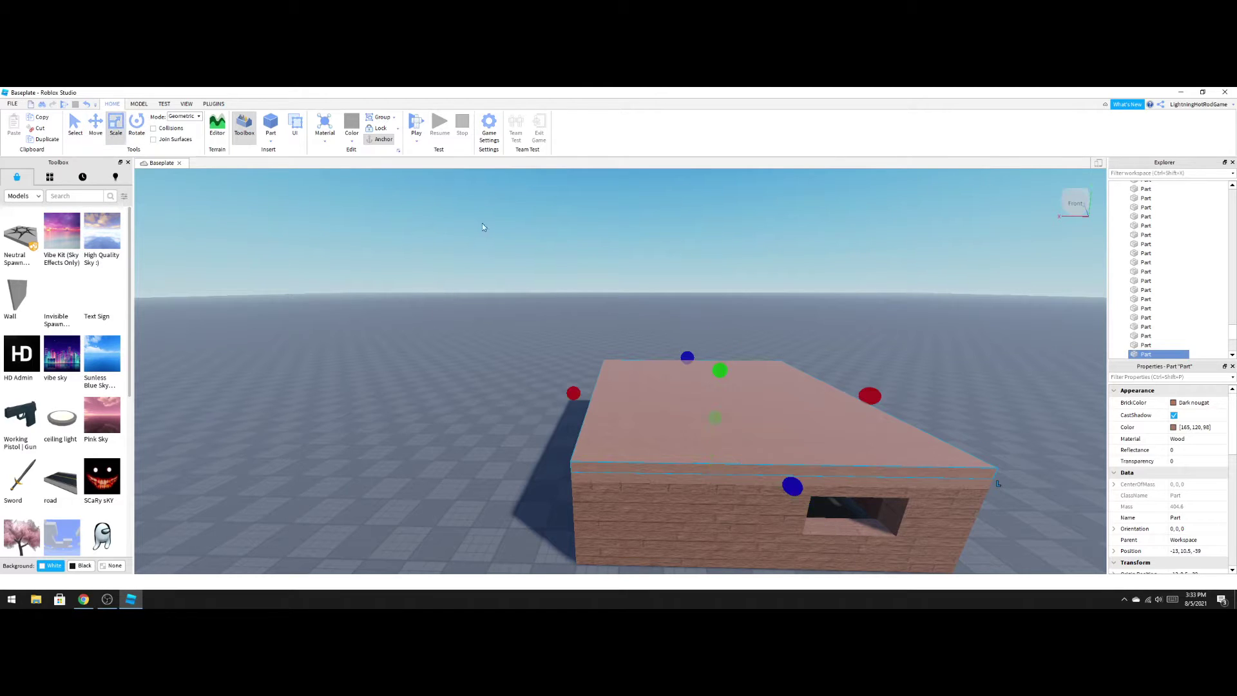
{"action": "left_click_drag", "start_coordinate": [722, 350], "coordinate": [730, 374]}
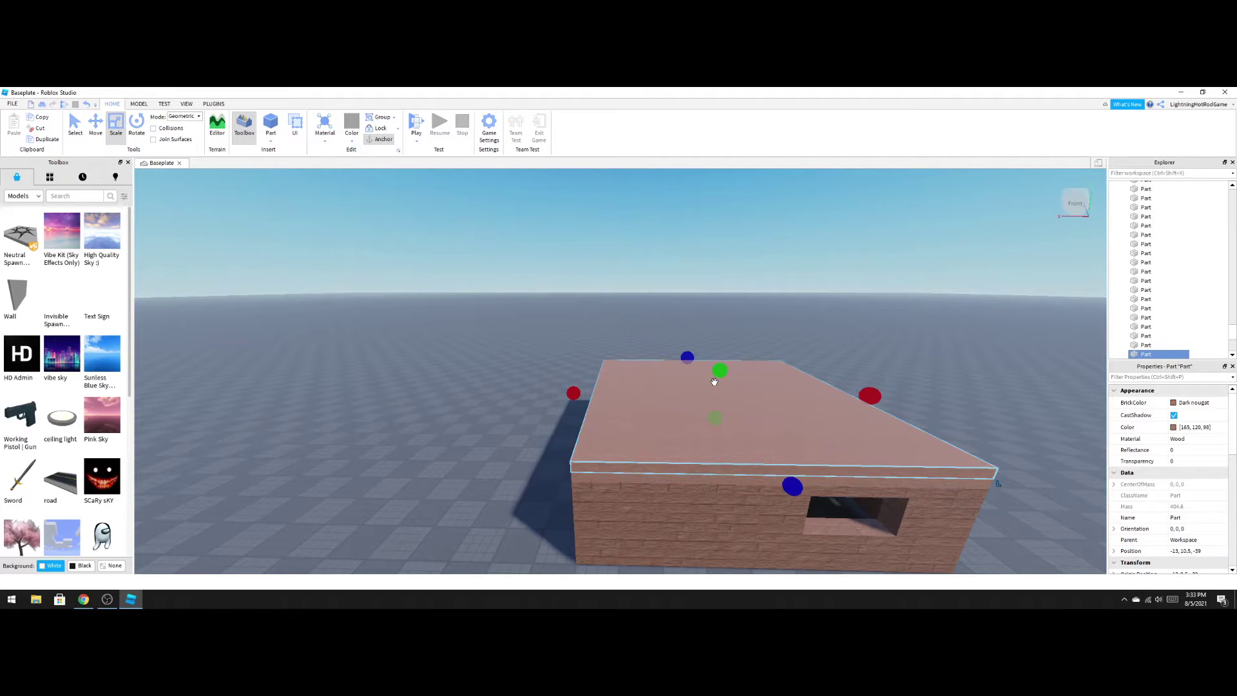
{"action": "key", "text": "Delete"}
{"action": "left_click", "coordinate": [714, 384]}
{"action": "left_click_drag", "start_coordinate": [721, 369], "coordinate": [708, 402], "text": "shift"}
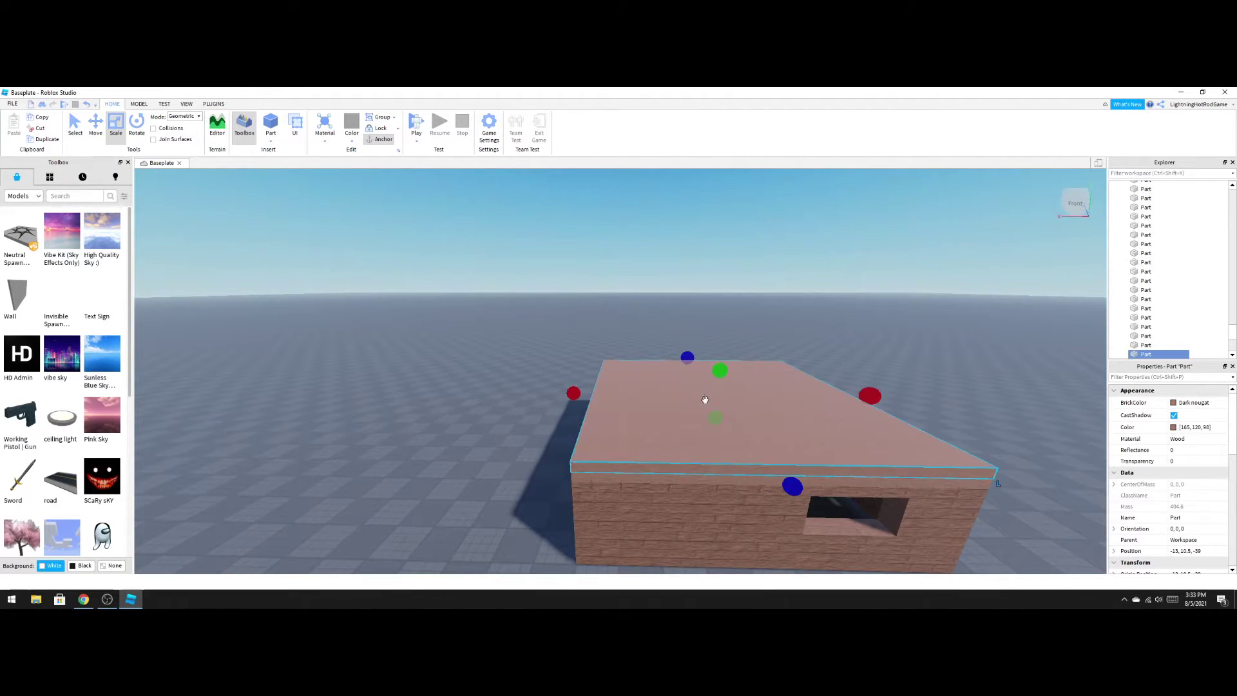
{"action": "left_click_drag", "start_coordinate": [689, 361], "coordinate": [690, 366]}
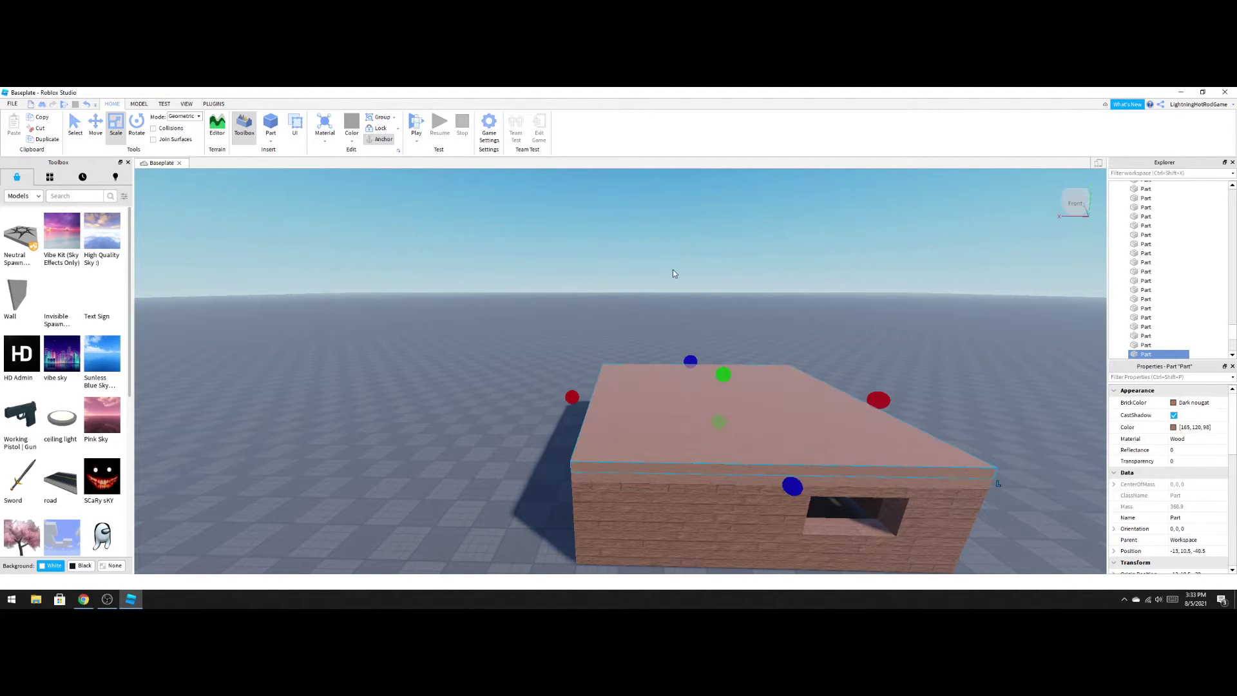
{"action": "key", "text": "w"}
{"action": "right_click_drag", "start_coordinate": [673, 265], "coordinate": [673, 265]}
{"action": "key", "text": "w"}
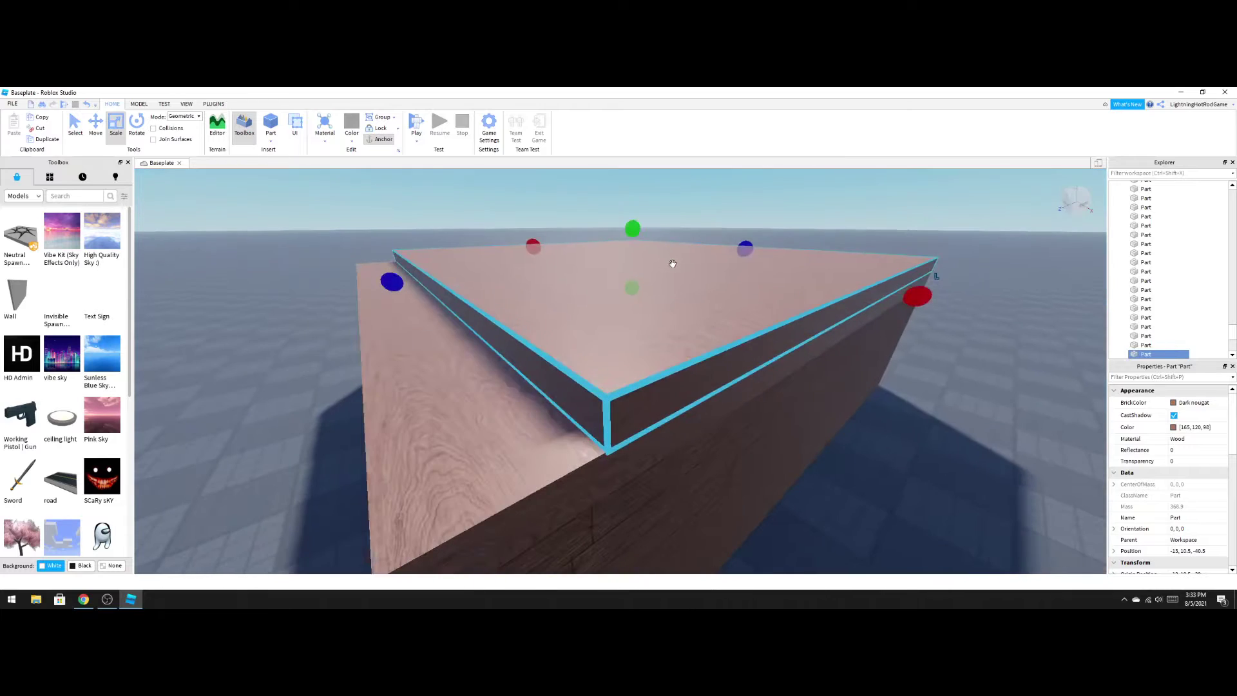
{"action": "left_click_drag", "start_coordinate": [397, 279], "coordinate": [351, 290]}
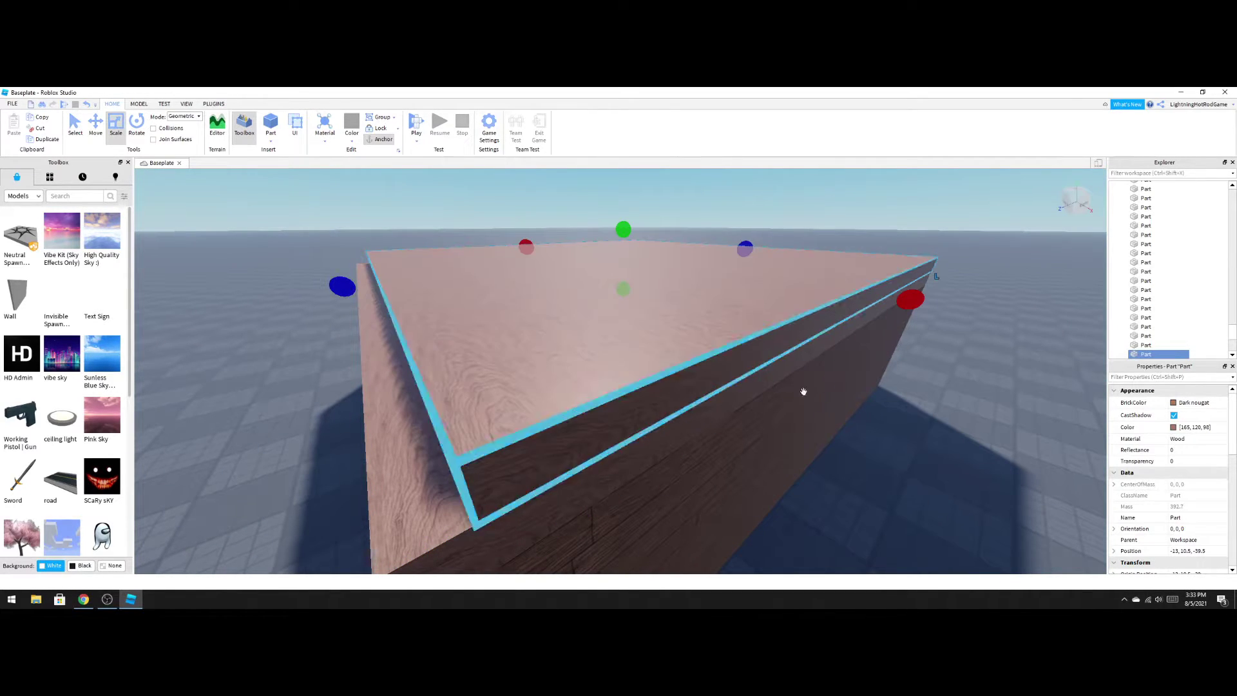
Scale the remaining three edges of the second roof layer inward by one stud each.
{"action": "left_click_drag", "start_coordinate": [909, 303], "coordinate": [872, 299]}
{"action": "left_click_drag", "start_coordinate": [740, 247], "coordinate": [733, 245]}
{"action": "left_click_drag", "start_coordinate": [615, 226], "coordinate": [618, 224]}
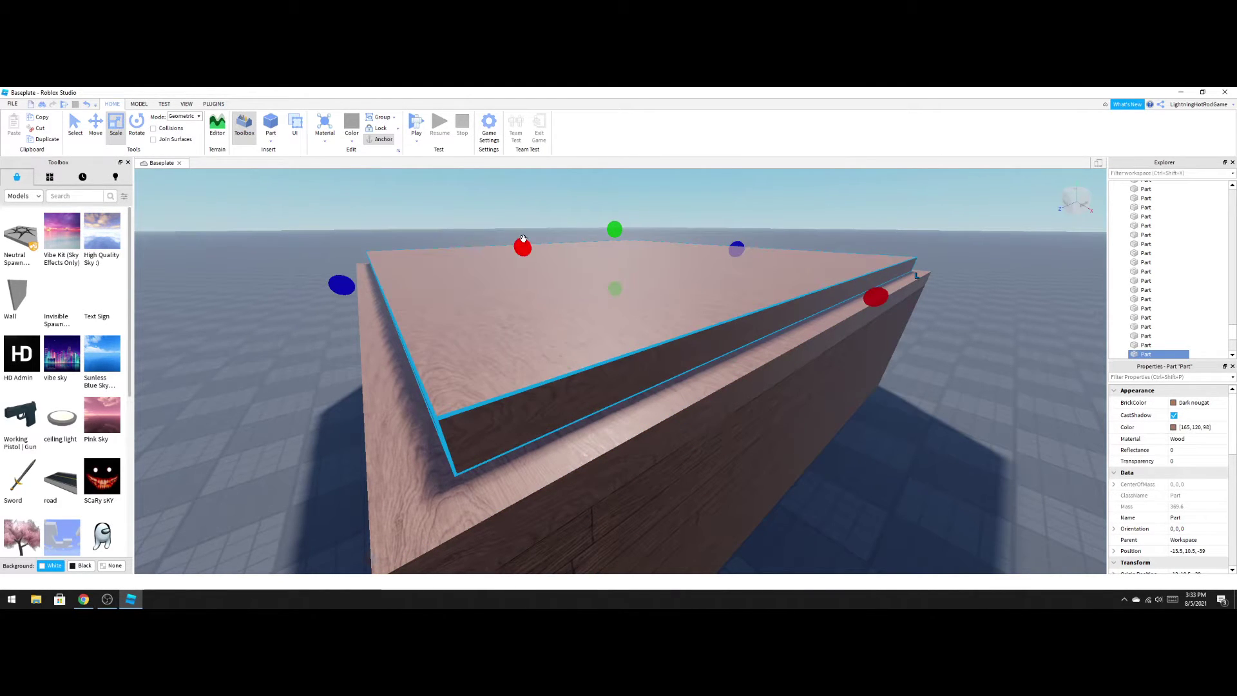
{"action": "left_click_drag", "start_coordinate": [524, 239], "coordinate": [526, 241]}
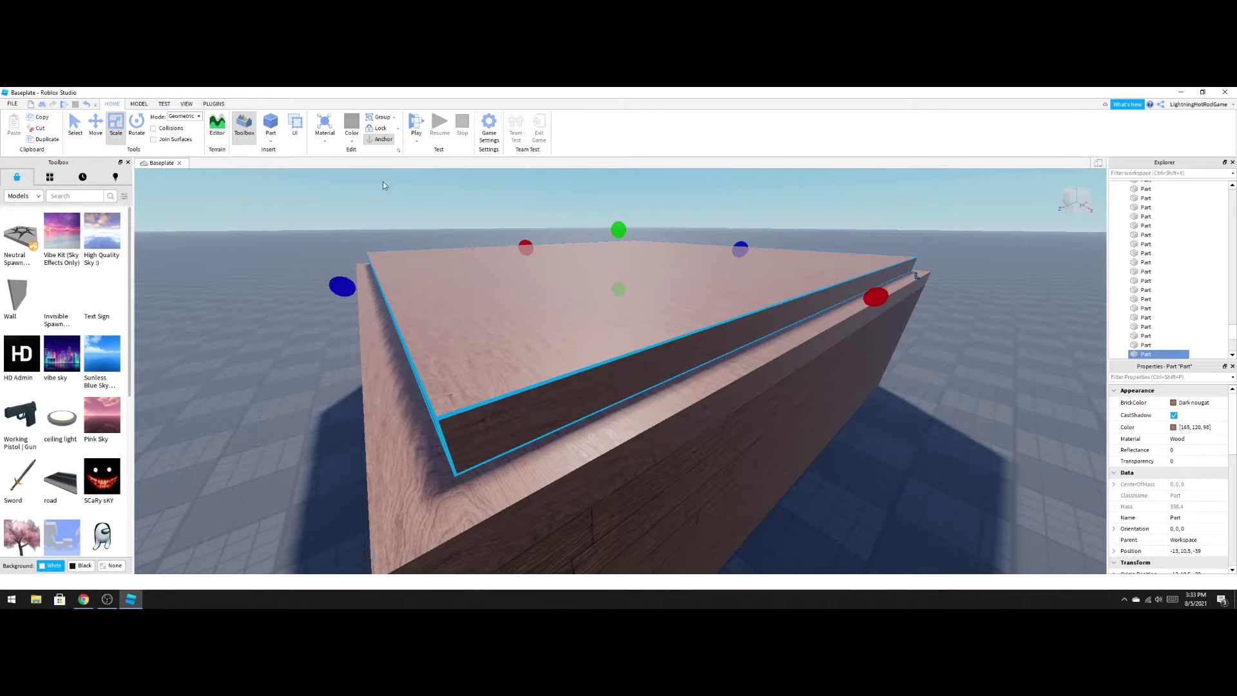
Duplicate the inset second layer and raise the copy one stud as a third roof layer.
{"action": "right_click_drag", "start_coordinate": [392, 206], "coordinate": [392, 206]}
{"action": "scroll", "coordinate": [392, 206], "scroll_direction": "down", "scroll_amount": 3}
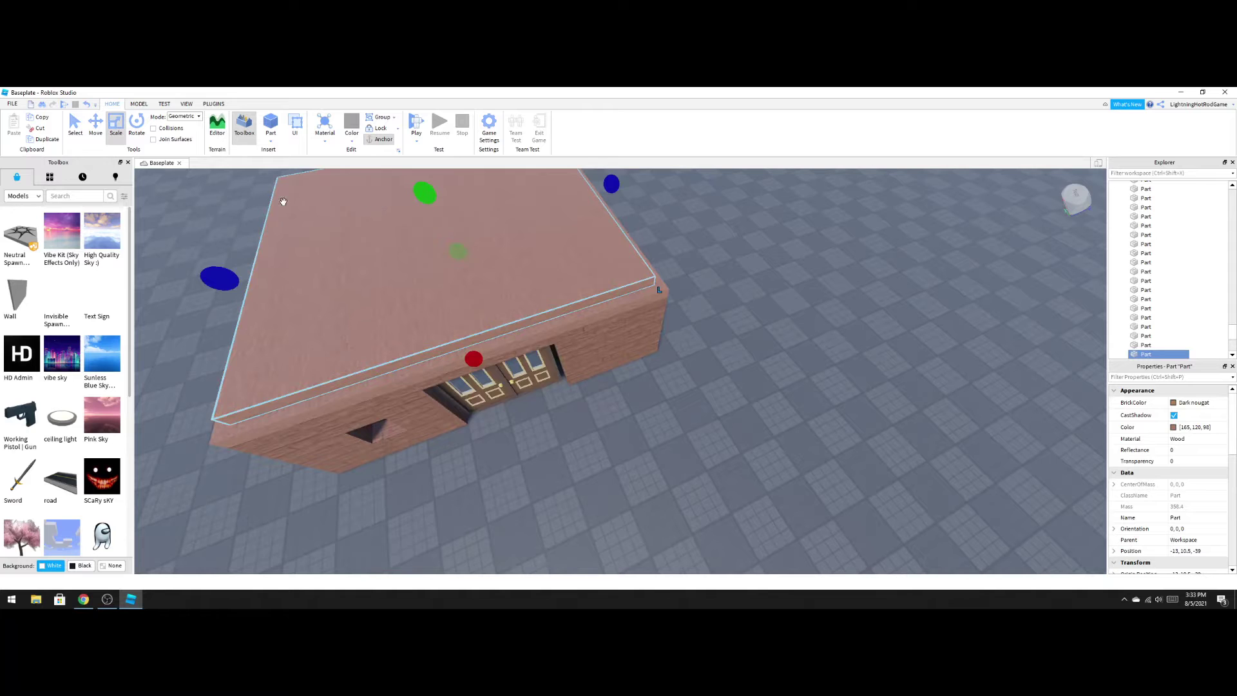
{"action": "right_click_drag", "start_coordinate": [284, 202], "coordinate": [230, 202]}
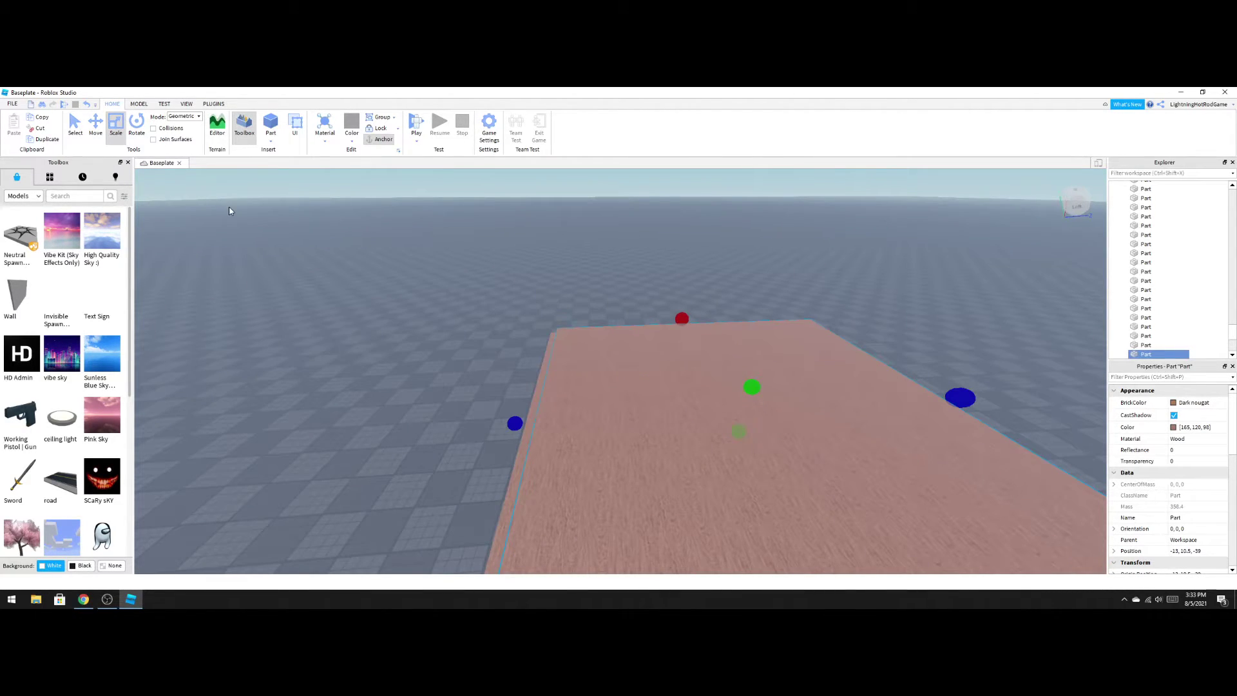
{"action": "left_click", "coordinate": [95, 126]}
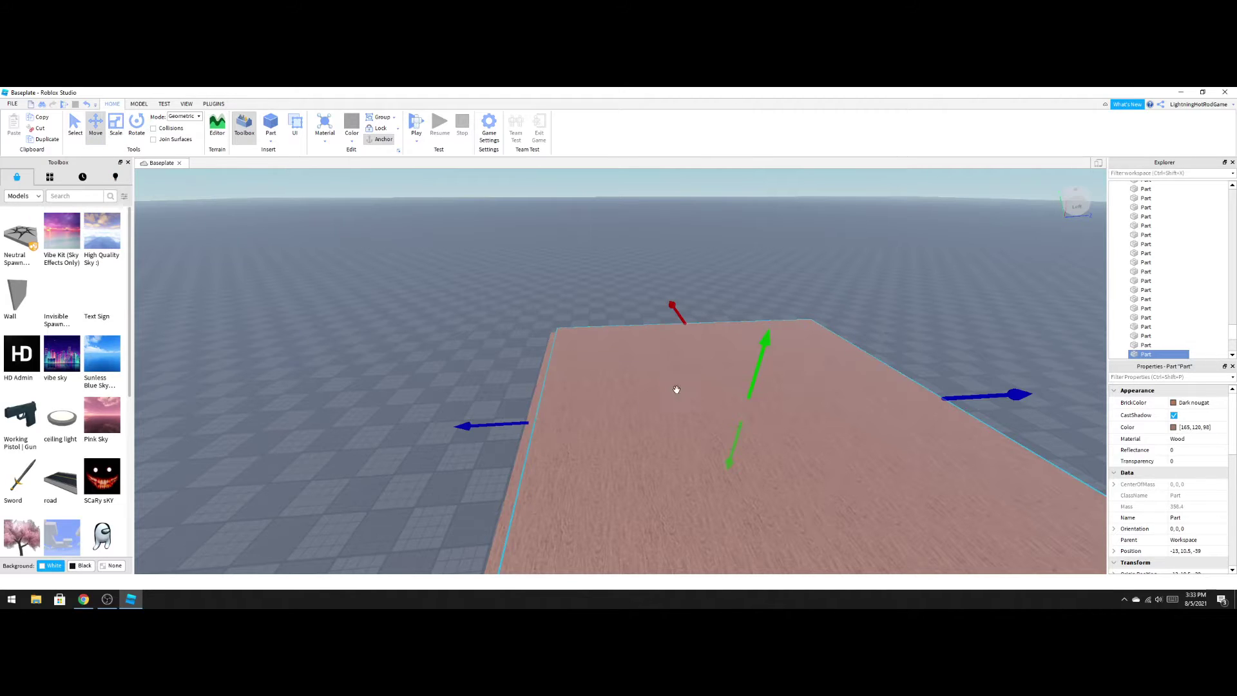
{"action": "left_click_drag", "start_coordinate": [757, 381], "coordinate": [758, 371]}
Scale all four edges of the third roof layer inward by one stud each to form the next step.
{"action": "left_click", "coordinate": [116, 126]}
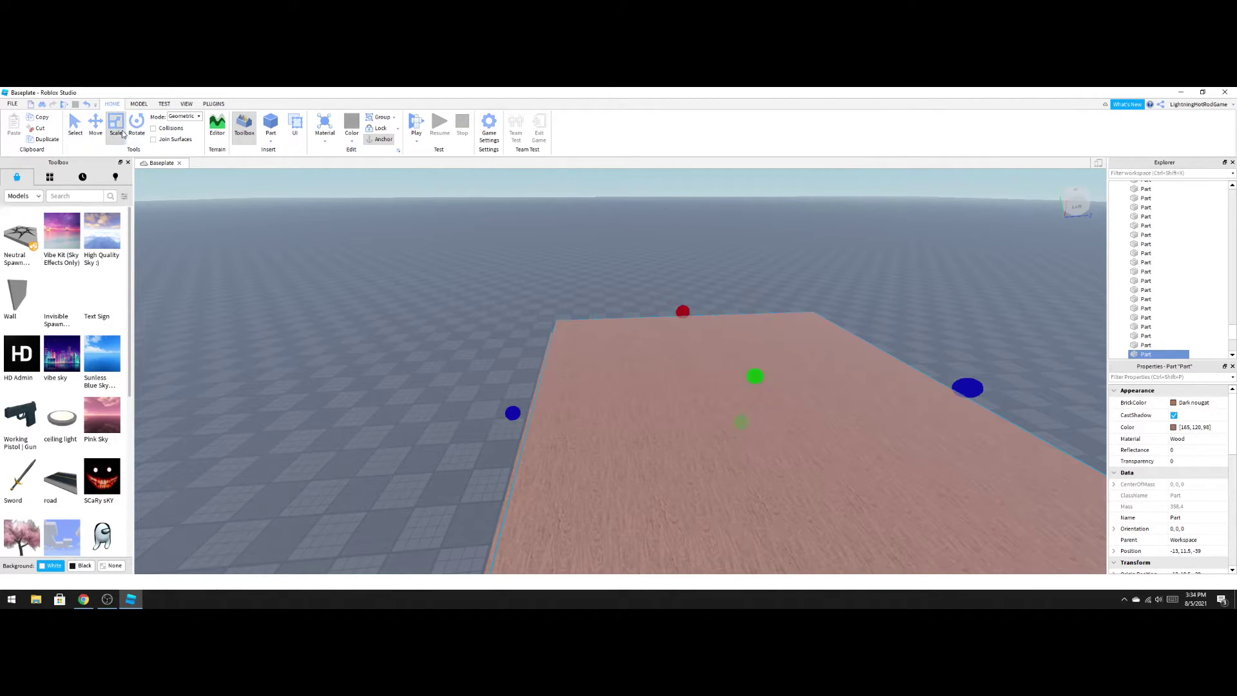
{"action": "left_click_drag", "start_coordinate": [507, 412], "coordinate": [523, 415]}
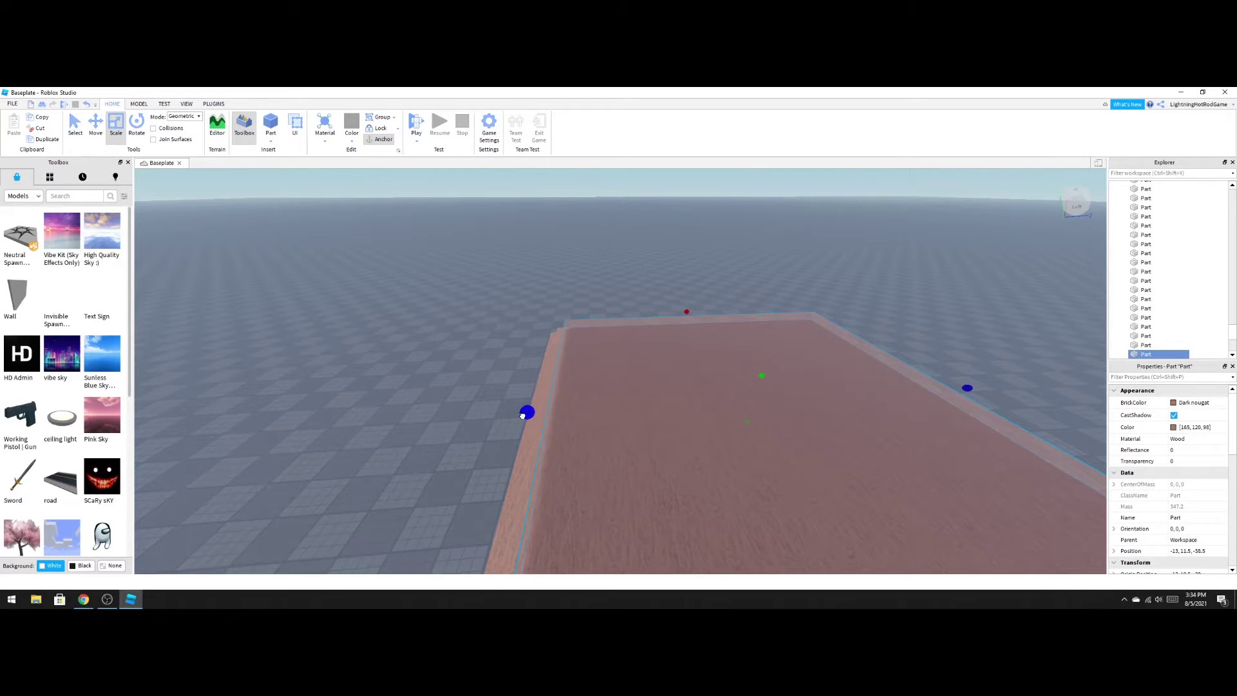
{"action": "left_click_drag", "start_coordinate": [687, 313], "coordinate": [689, 318]}
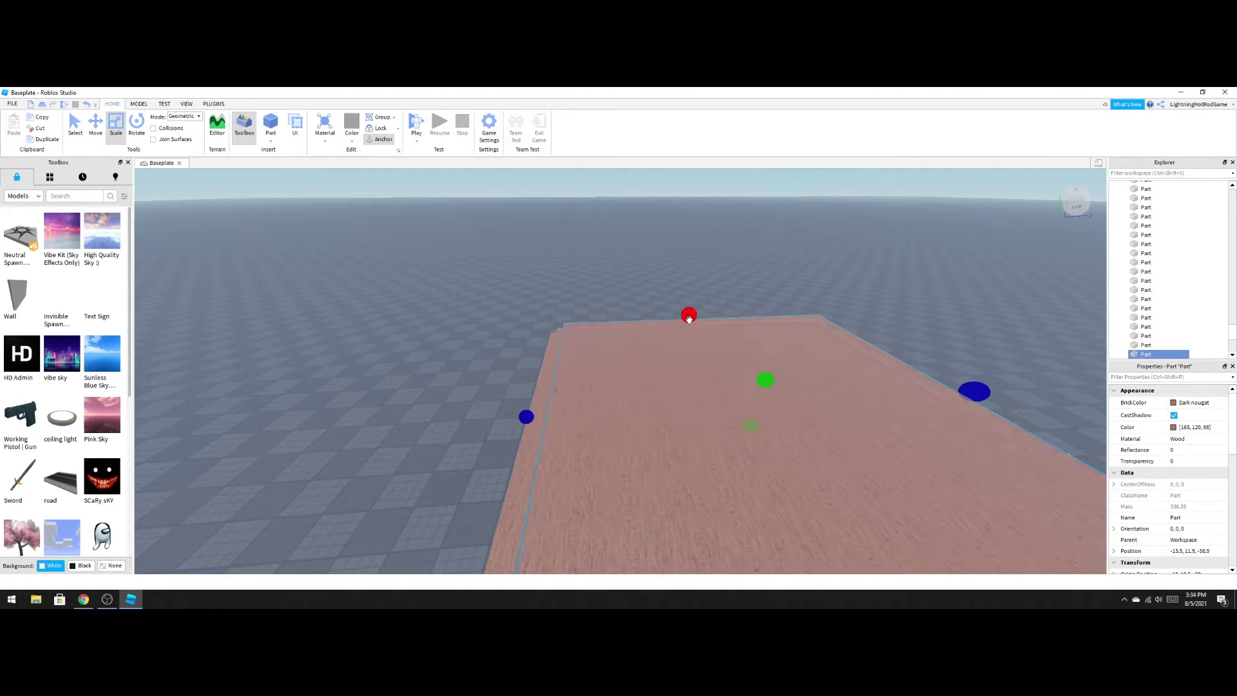
{"action": "mouse_move", "coordinate": [977, 392]}
{"action": "left_mouse_down"}
{"action": "mouse_move", "coordinate": [959, 396]}
{"action": "mouse_move", "coordinate": [969, 395]}
{"action": "left_mouse_up"}
{"action": "scroll", "coordinate": [922, 445], "scroll_direction": "down", "scroll_amount": 3}
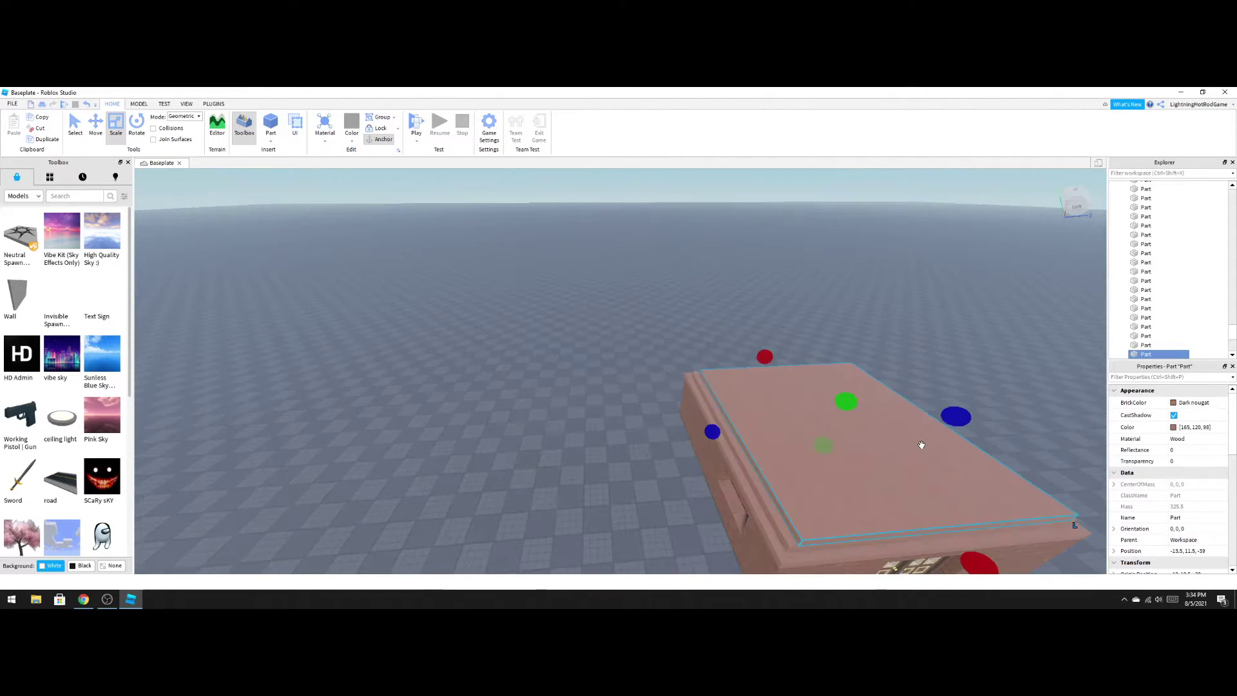
{"action": "left_click_drag", "start_coordinate": [989, 571], "coordinate": [977, 563]}
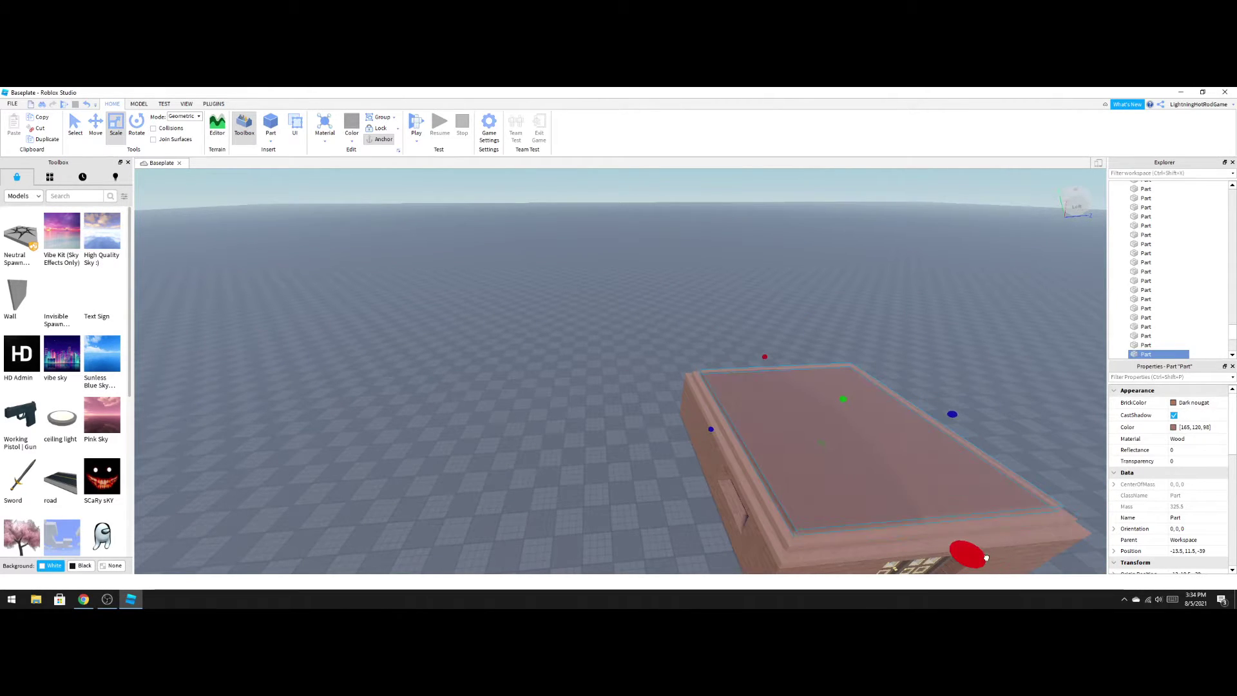
{"action": "right_click_drag", "start_coordinate": [1024, 413], "coordinate": [1024, 414]}
{"action": "key", "text": "w"}
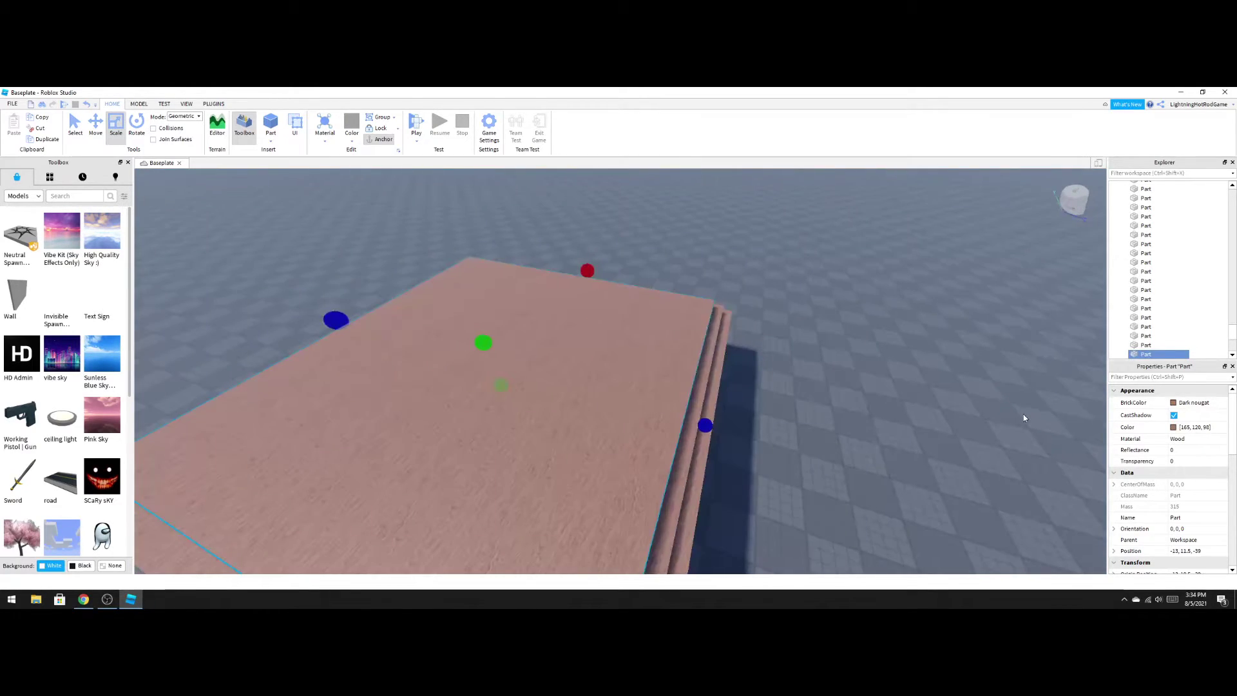
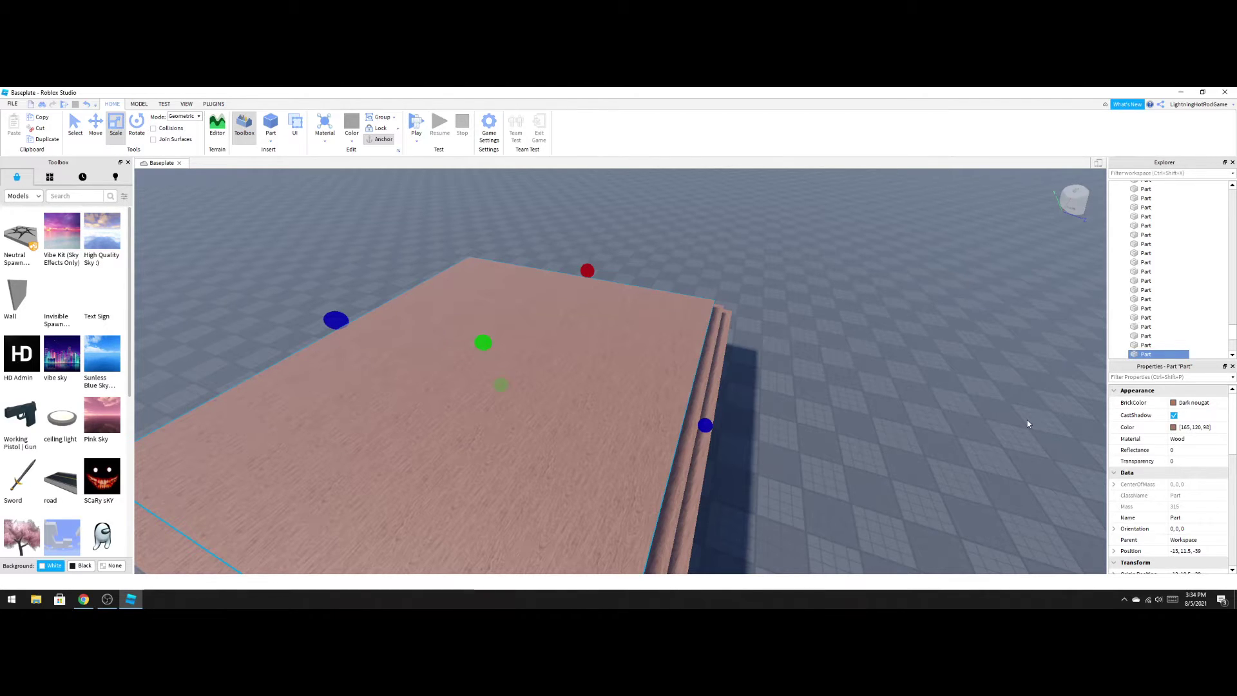
Try duplicating the three stacked roof layers together and raising the copies above the originals.
{"action": "left_click", "coordinate": [897, 386]}
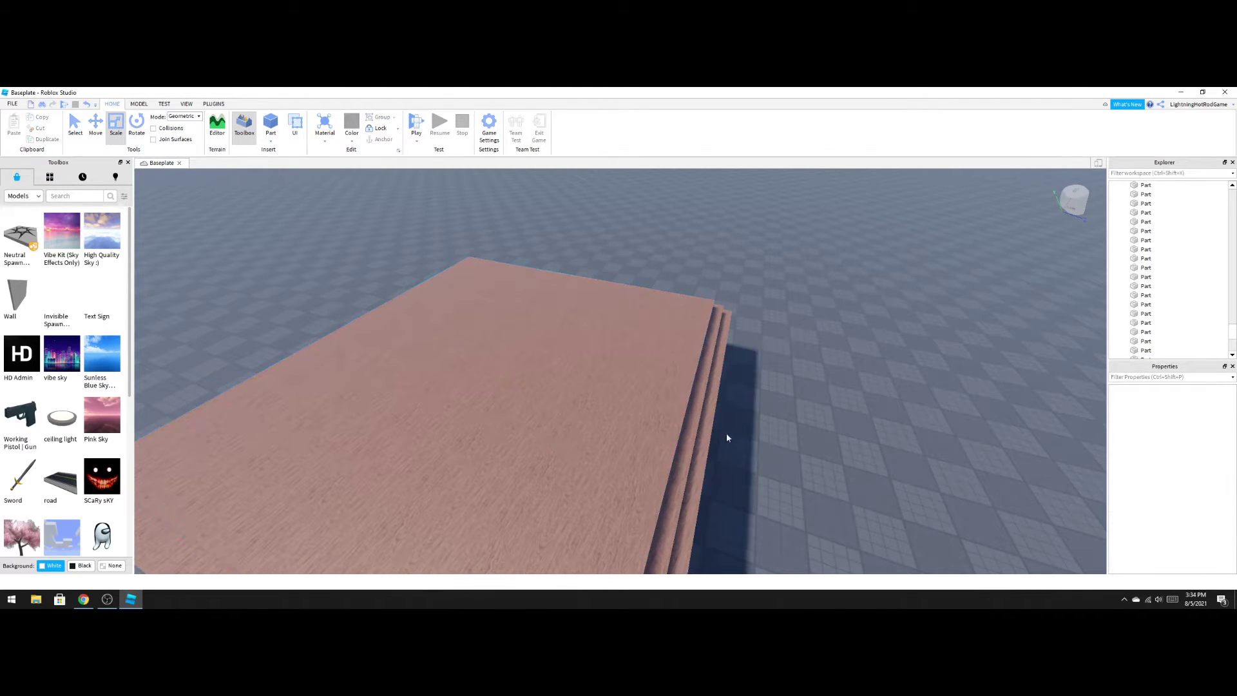
{"action": "right_click", "coordinate": [707, 445]}
{"action": "left_click", "coordinate": [669, 448]}
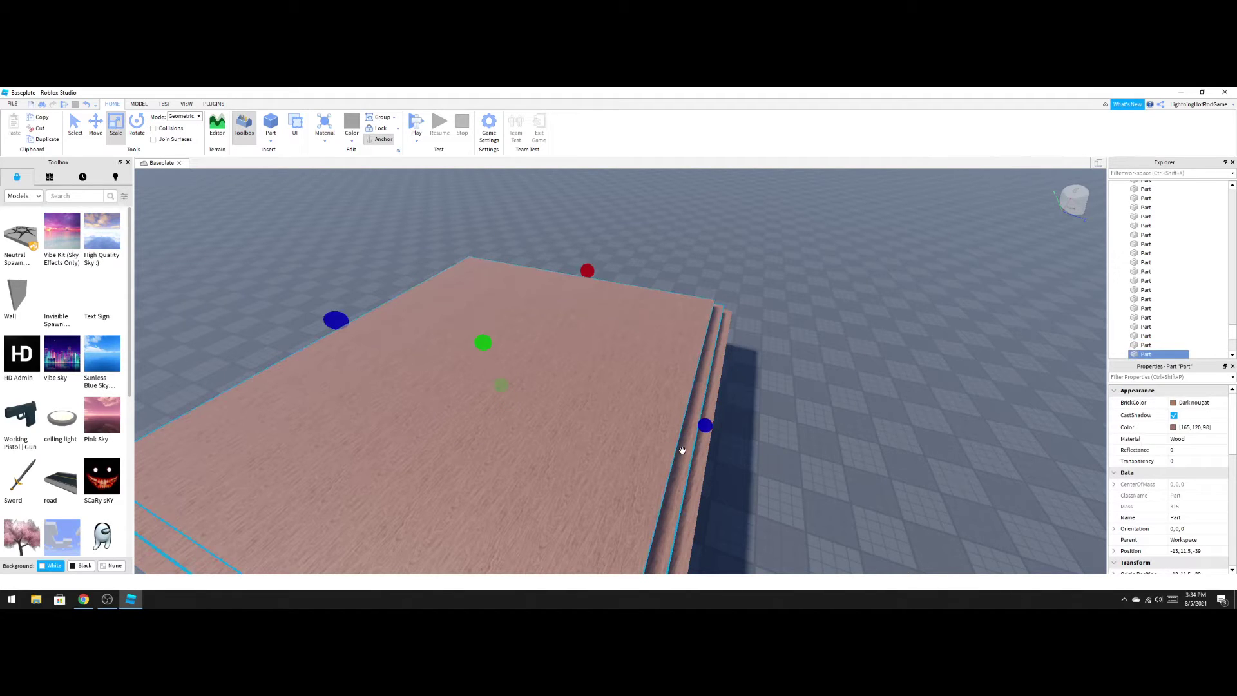
{"action": "left_click", "coordinate": [683, 451]}
{"action": "left_click", "coordinate": [829, 447]}
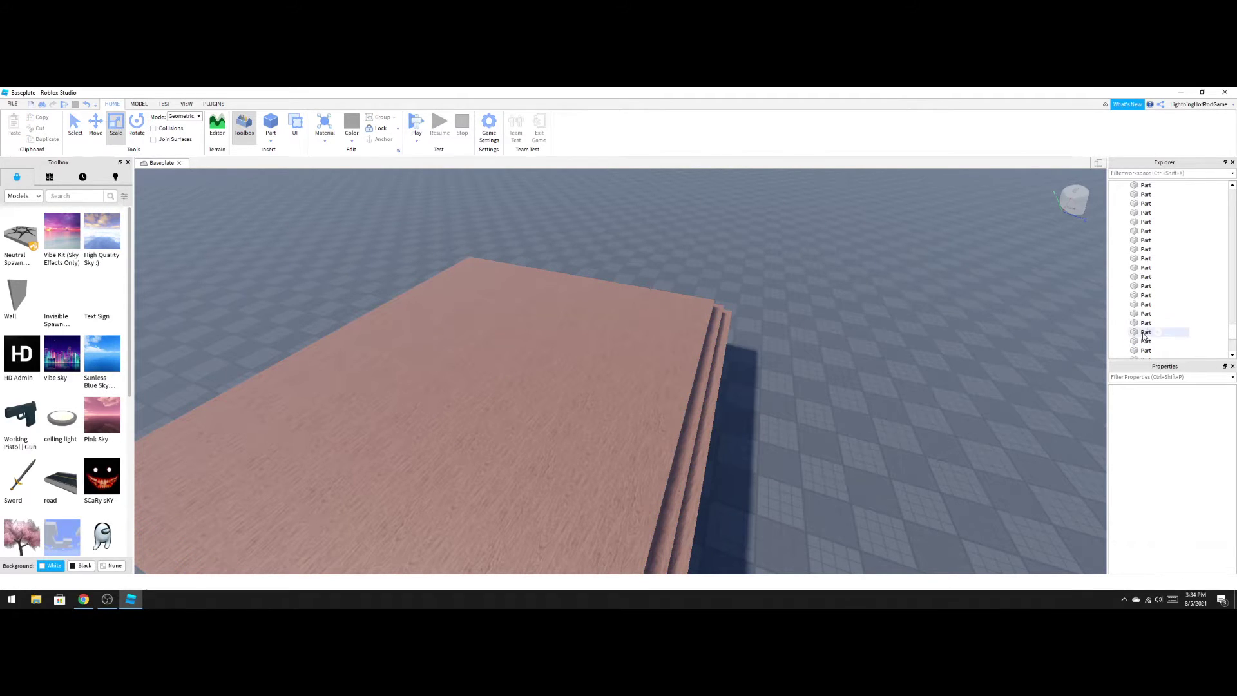
{"action": "left_click", "coordinate": [543, 372]}
{"action": "left_click", "coordinate": [596, 377]}
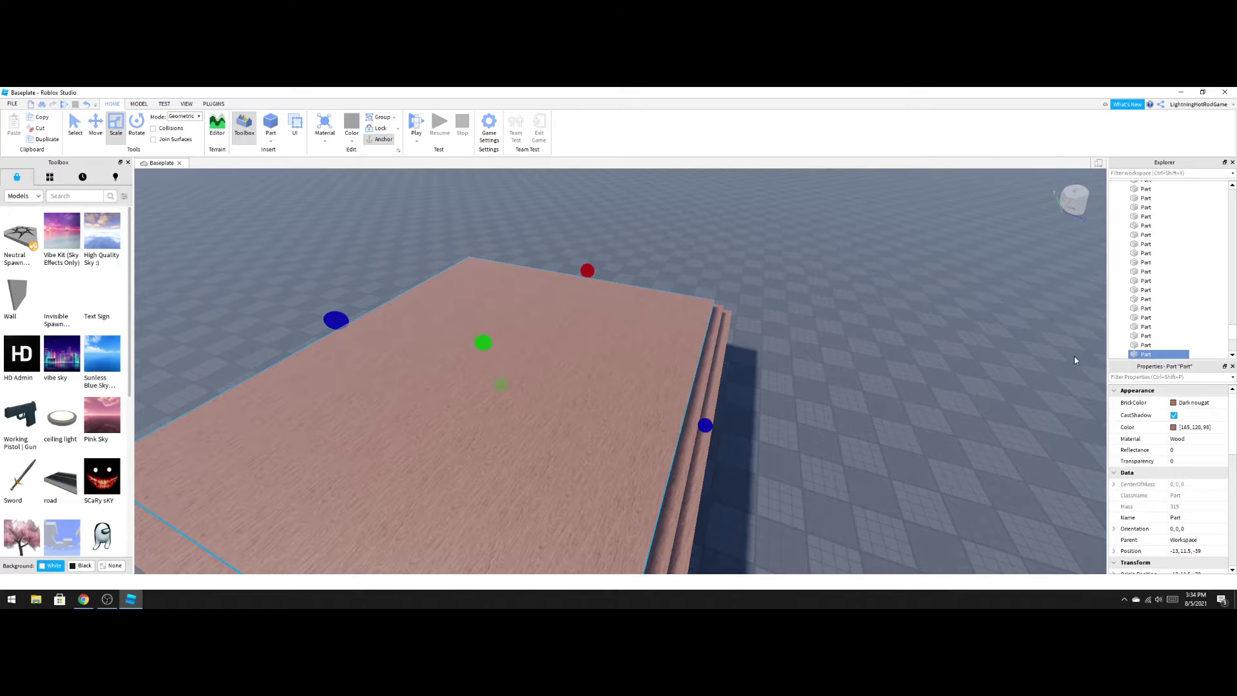
{"action": "left_click", "coordinate": [1138, 347]}
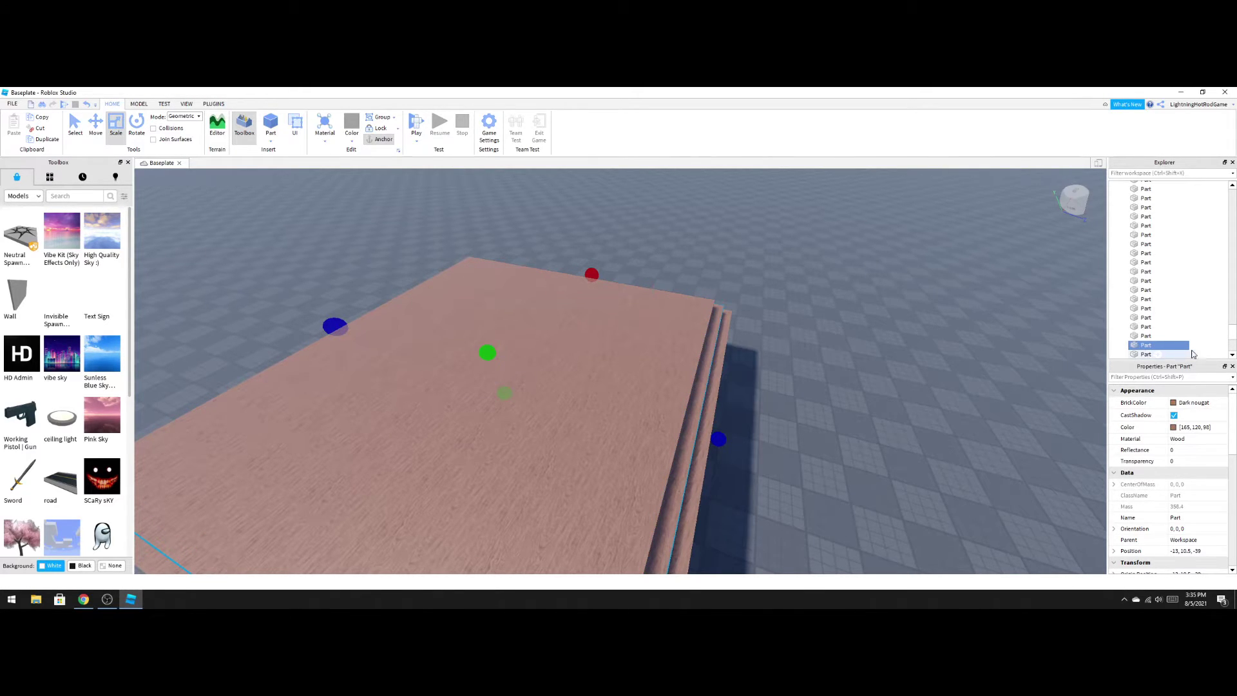
{"action": "left_click_drag", "start_coordinate": [1216, 353], "coordinate": [1180, 341]}
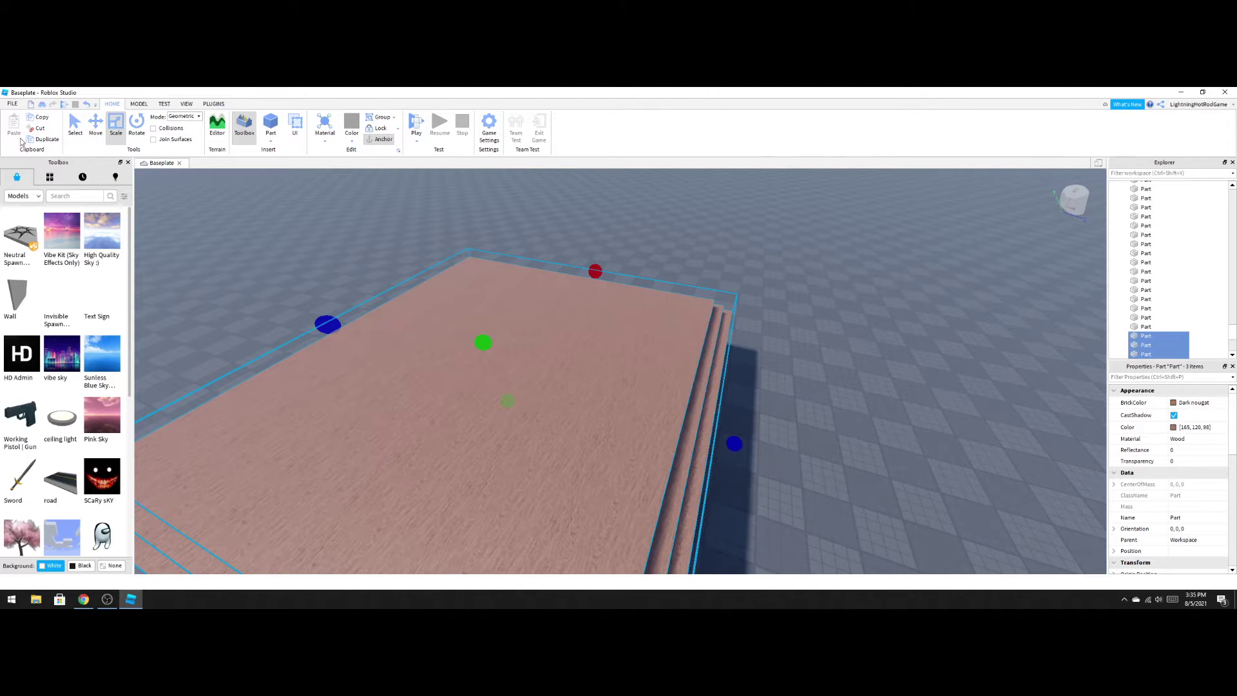
{"action": "left_click", "coordinate": [96, 123]}
{"action": "scroll", "coordinate": [600, 497], "scroll_direction": "down", "scroll_amount": 3}
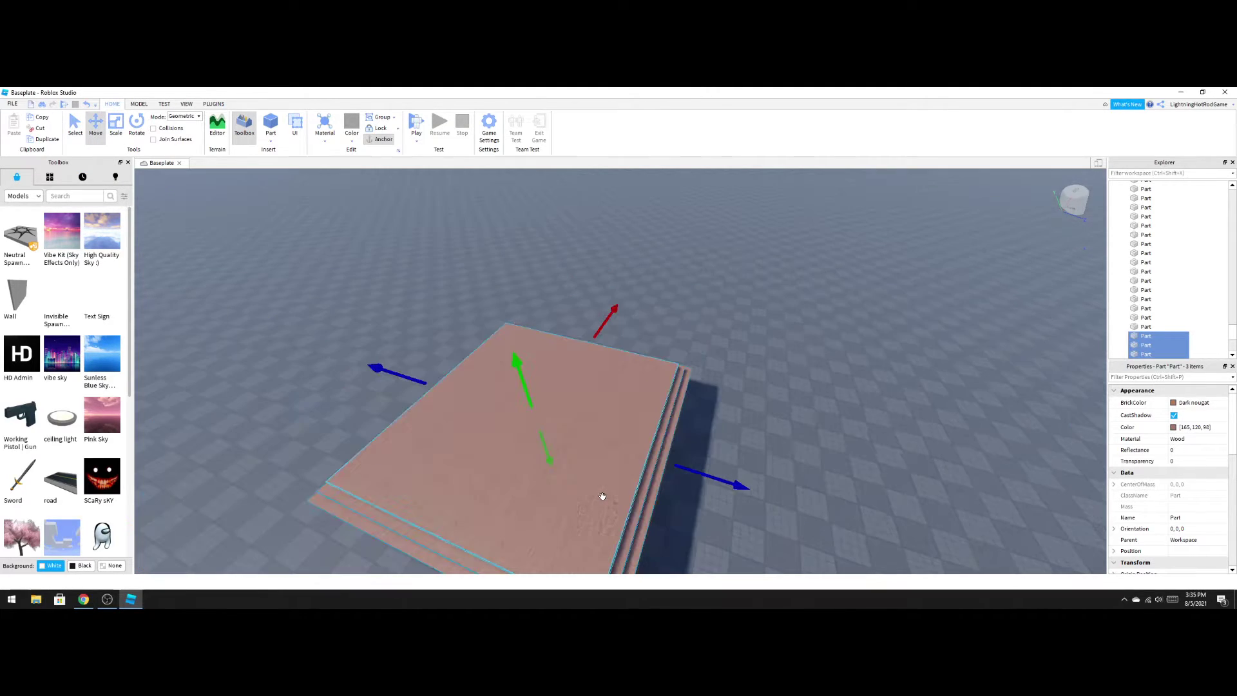
{"action": "left_click_drag", "start_coordinate": [523, 381], "coordinate": [524, 377]}
Scale the three copied layers down proportionally, then delete them.
{"action": "right_click_drag", "start_coordinate": [845, 410], "coordinate": [843, 409]}
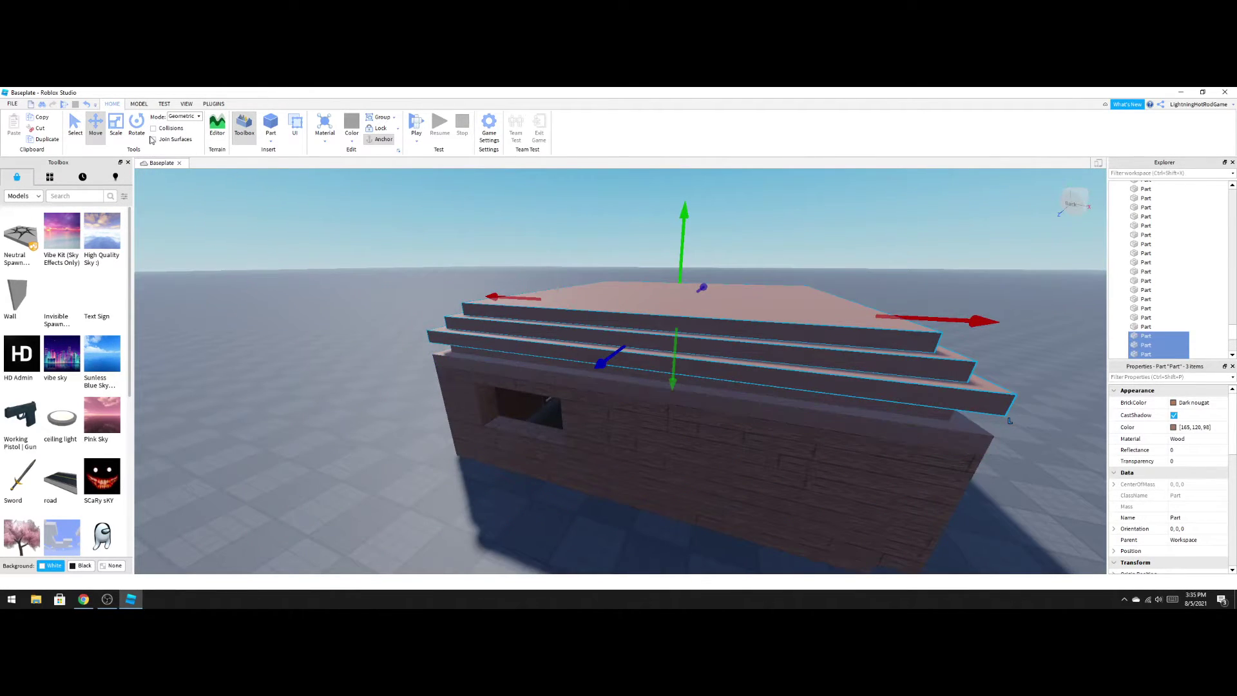
{"action": "left_click", "coordinate": [116, 125]}
{"action": "mouse_move", "coordinate": [675, 273]}
{"action": "left_mouse_down", "text": "shift"}
{"action": "mouse_move", "coordinate": [680, 261]}
{"action": "mouse_move", "coordinate": [682, 279]}
{"action": "left_mouse_up", "text": "shift"}
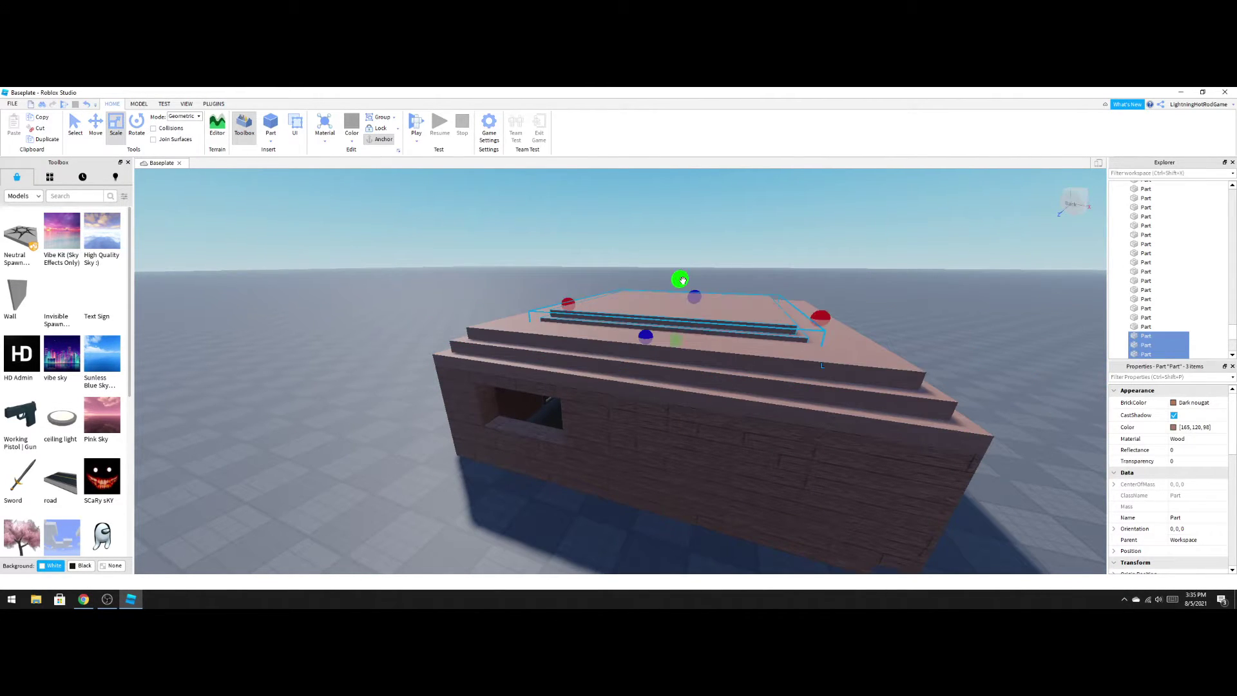
{"action": "key", "text": "Delete"}
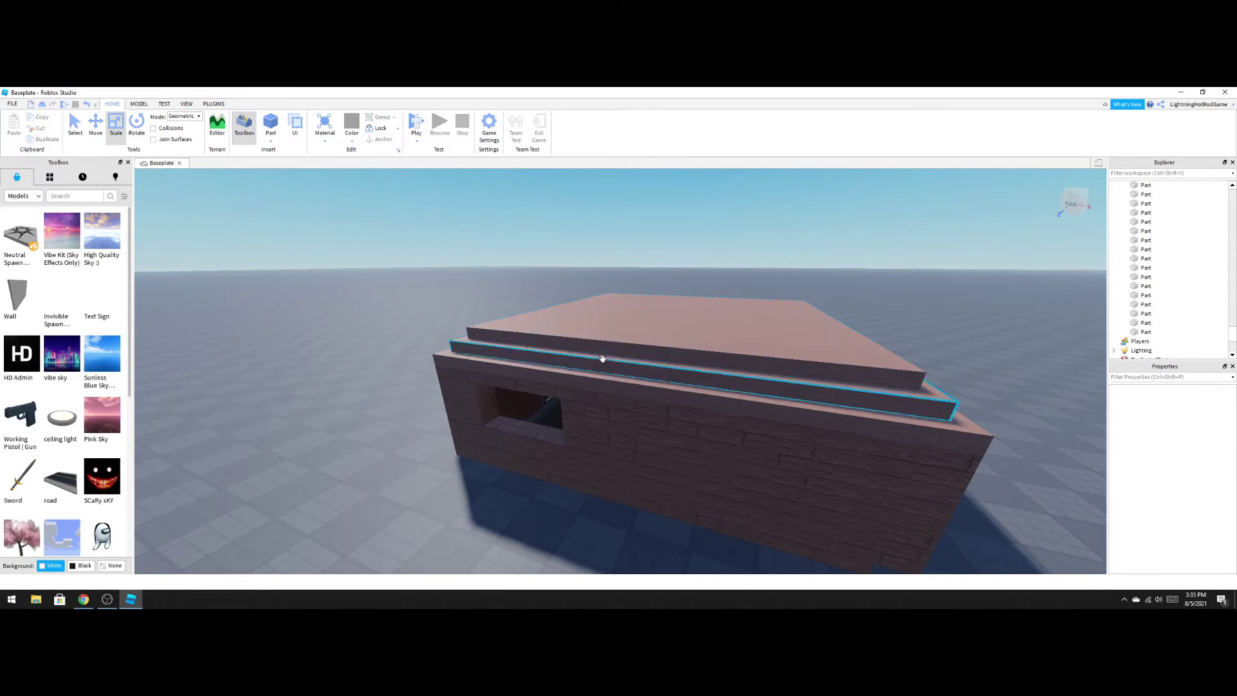
Duplicate the topmost roof layer and raise the copy one stud as a fourth layer.
{"action": "left_click", "coordinate": [575, 346]}
{"action": "key", "text": "ctrl+d"}
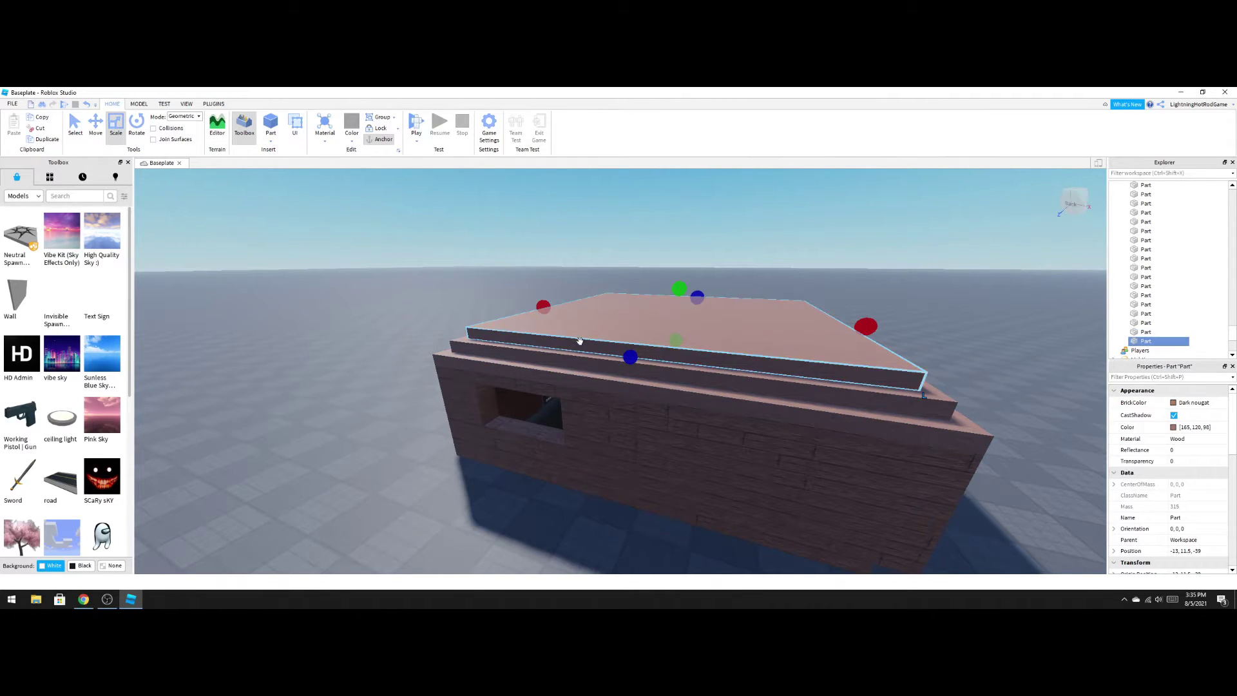
{"action": "left_click", "coordinate": [95, 123]}
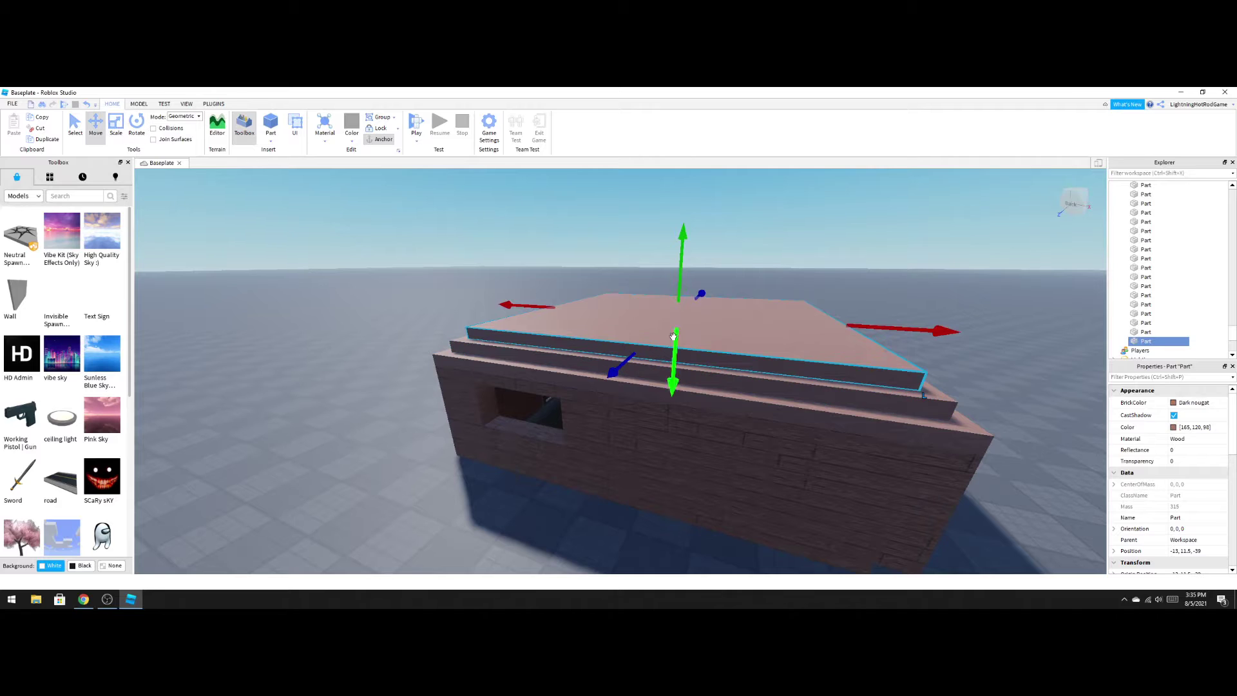
{"action": "left_click_drag", "start_coordinate": [679, 292], "coordinate": [681, 278]}
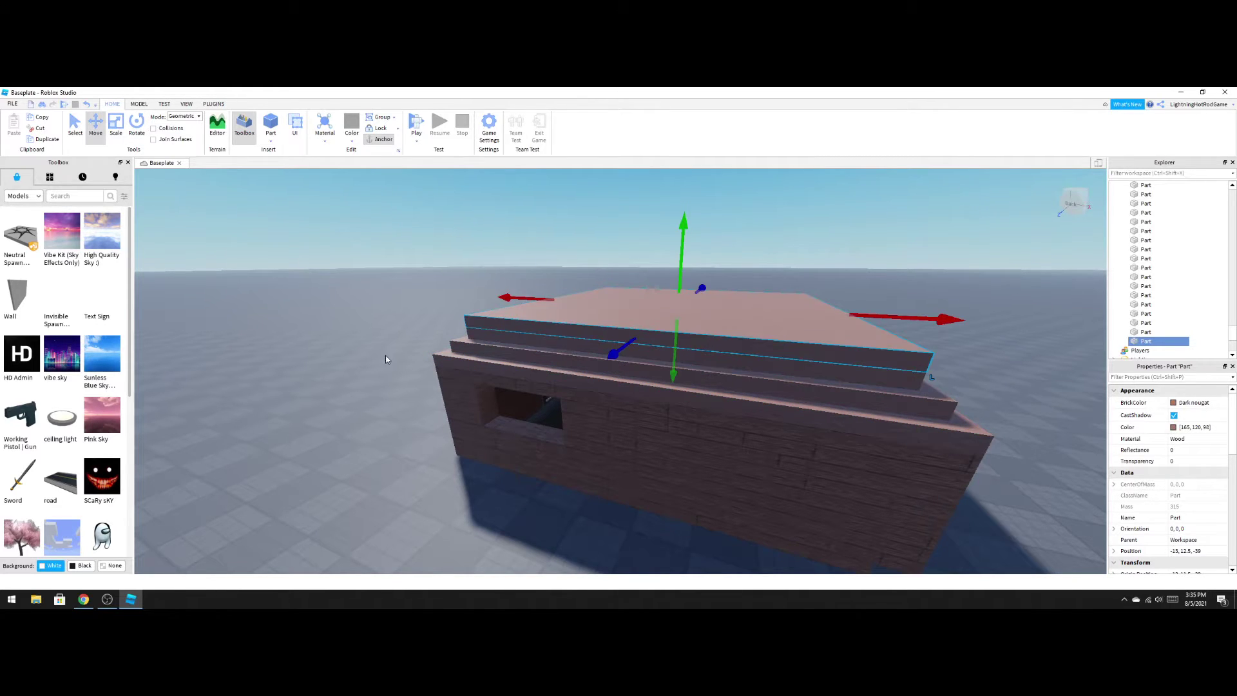
Scale all four edges of the fourth roof layer inward by one stud each, then deselect it.
{"action": "left_click", "coordinate": [116, 123]}
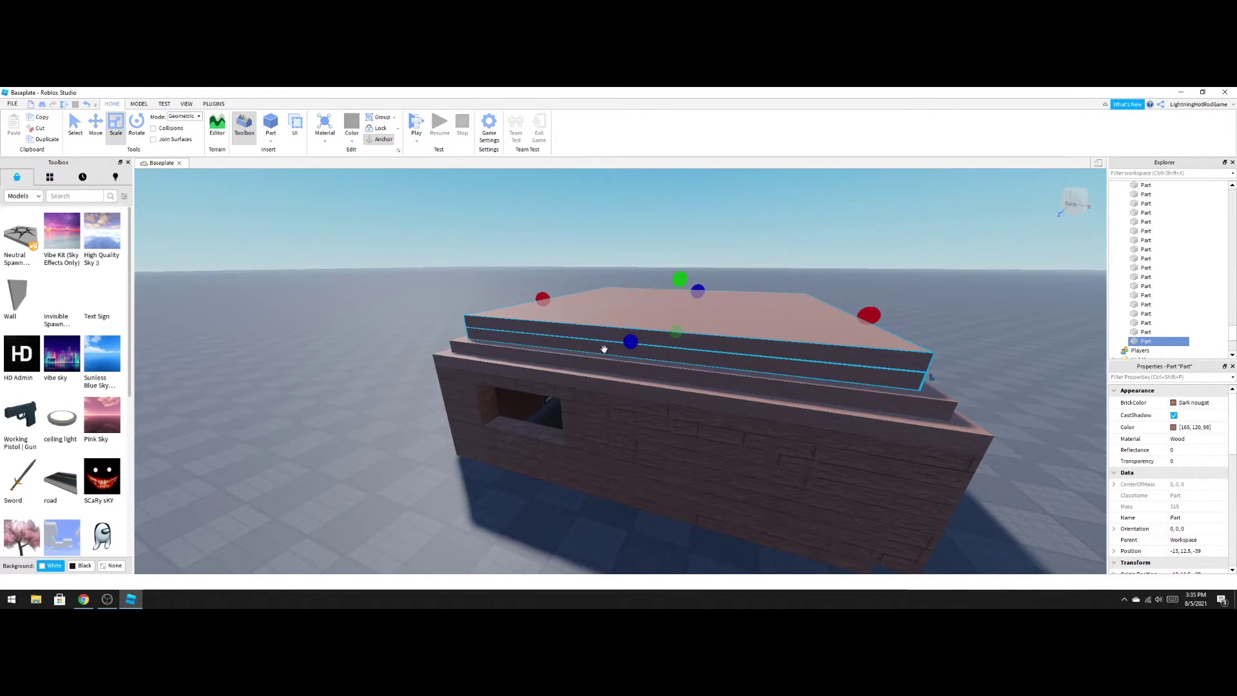
{"action": "left_click_drag", "start_coordinate": [630, 346], "coordinate": [635, 339]}
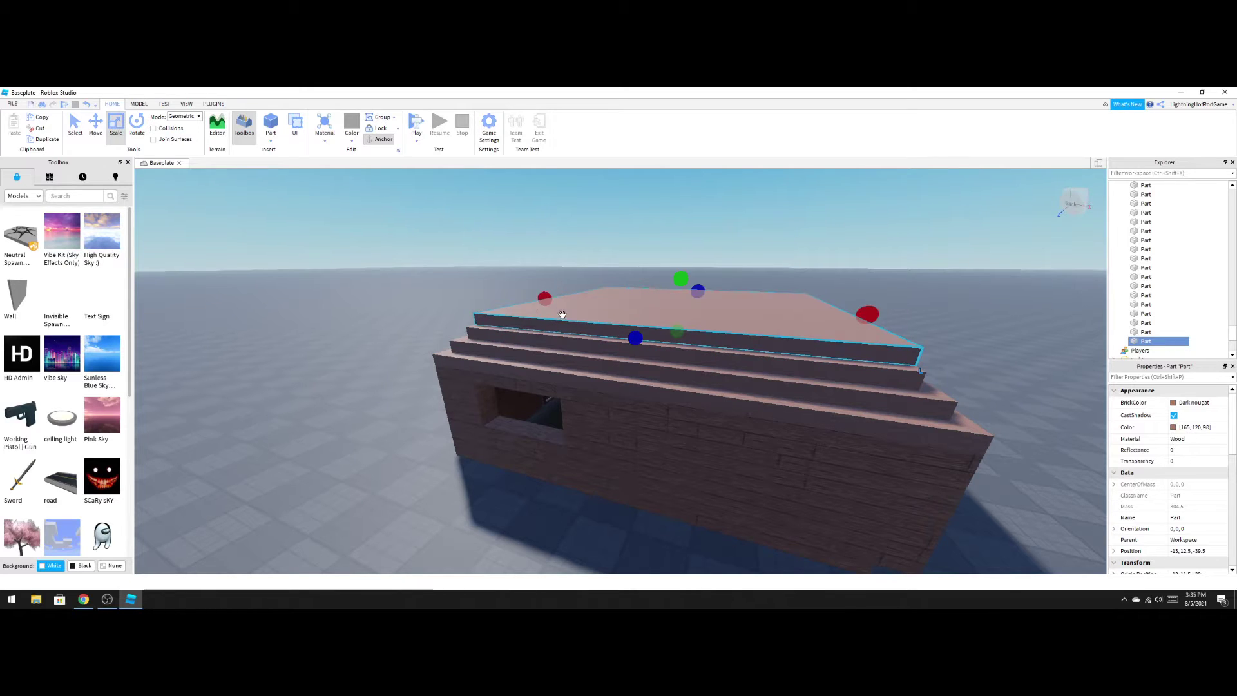
{"action": "left_click_drag", "start_coordinate": [541, 298], "coordinate": [548, 301]}
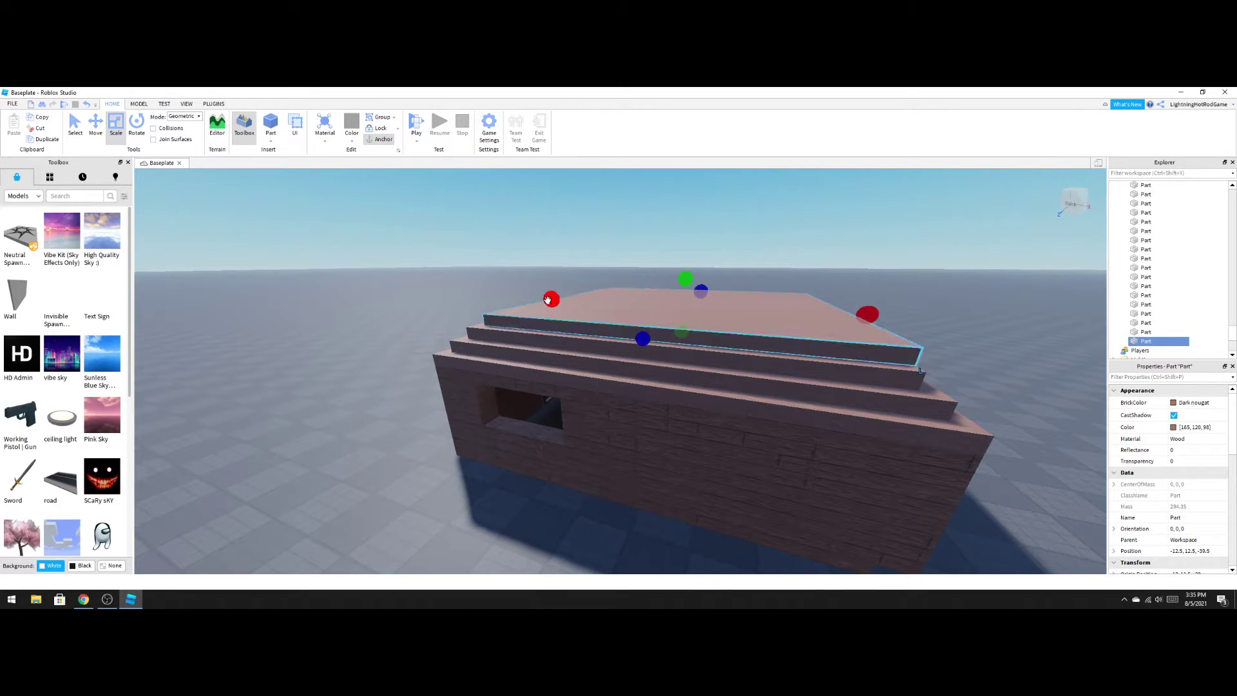
{"action": "left_click_drag", "start_coordinate": [706, 293], "coordinate": [764, 303]}
{"action": "left_click_drag", "start_coordinate": [878, 326], "coordinate": [854, 317]}
{"action": "left_click", "coordinate": [1026, 380]}
Examine the stepped roof and the front of the house from outside.
{"action": "scroll", "coordinate": [1018, 381], "scroll_direction": "down", "scroll_amount": 3}
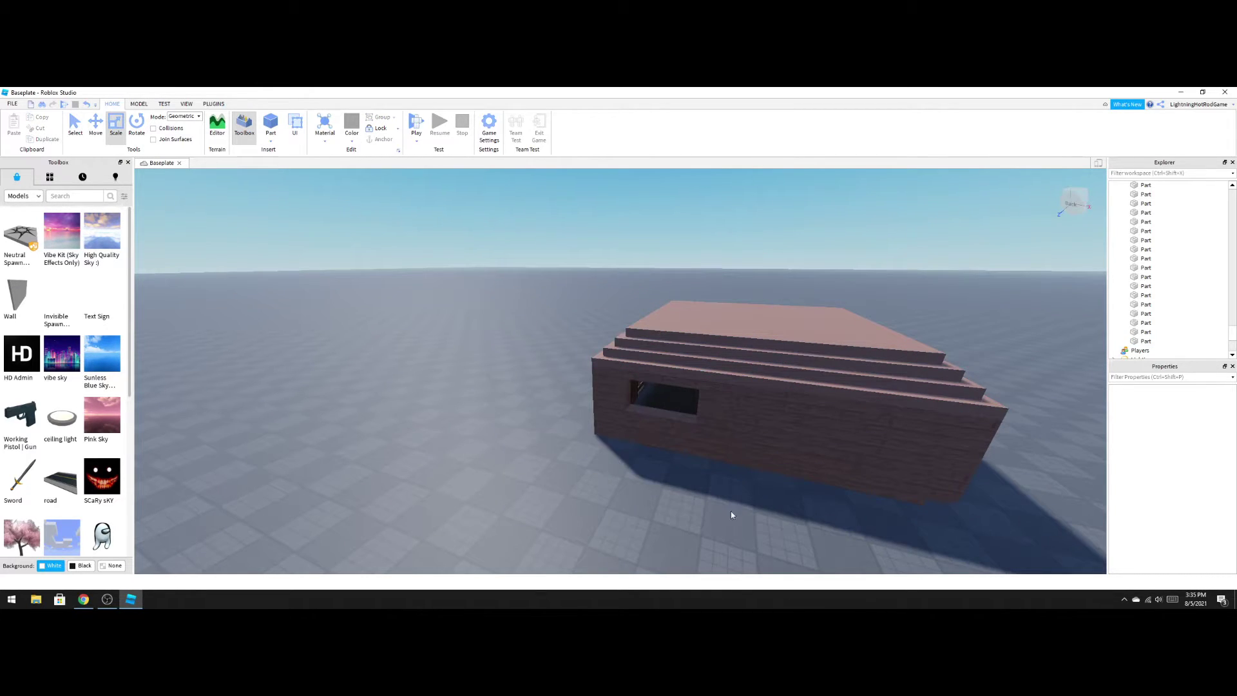
{"action": "key", "text": "w"}
{"action": "right_click_drag", "start_coordinate": [678, 546], "coordinate": [678, 547]}
{"action": "key", "text": "w"}
{"action": "scroll", "coordinate": [678, 546], "scroll_direction": "down", "scroll_amount": 3}
{"action": "scroll", "coordinate": [680, 547], "scroll_direction": "up", "scroll_amount": 3}
{"action": "scroll", "coordinate": [679, 547], "scroll_direction": "down", "scroll_amount": 3}
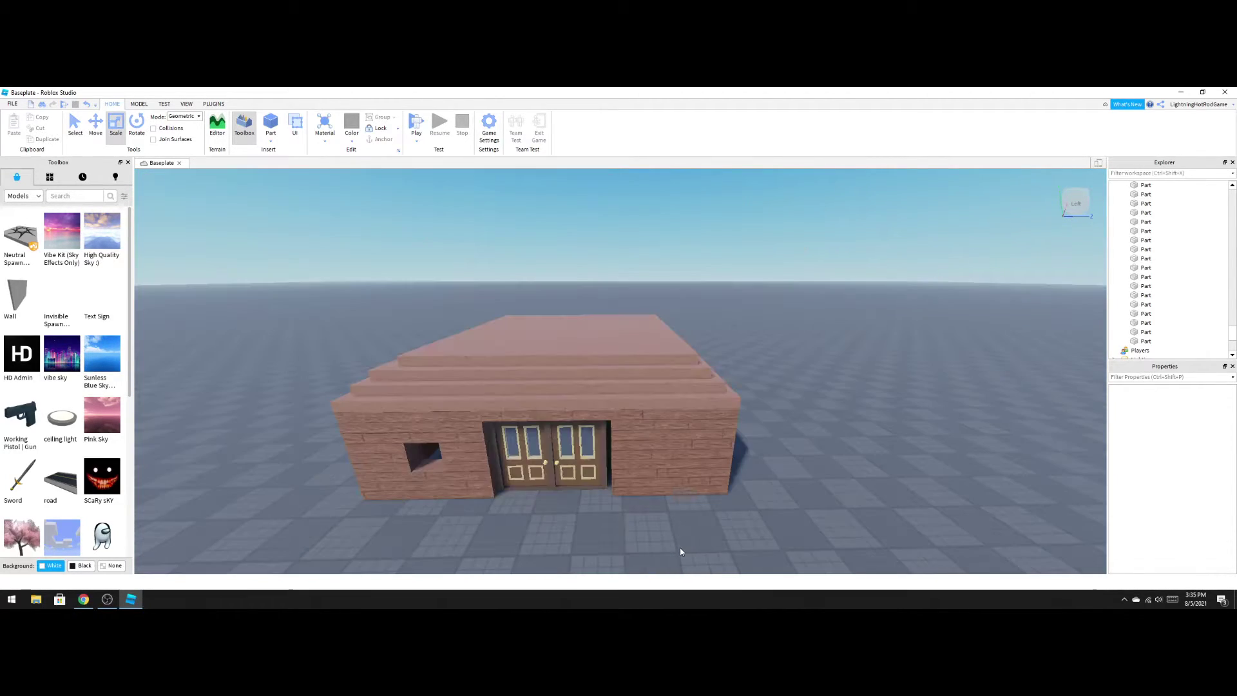
Shorten two vertically stacked bricks in the back wall by three studs each to start a window opening.
{"action": "right_click_drag", "start_coordinate": [1034, 425], "coordinate": [1047, 438]}
{"action": "scroll", "coordinate": [1034, 426], "scroll_direction": "up", "scroll_amount": 3}
{"action": "key", "text": "w"}
{"action": "scroll", "coordinate": [1035, 426], "scroll_direction": "up", "scroll_amount": 3}
{"action": "scroll", "coordinate": [1035, 425], "scroll_direction": "up", "scroll_amount": 4}
{"action": "left_click", "coordinate": [934, 423]}
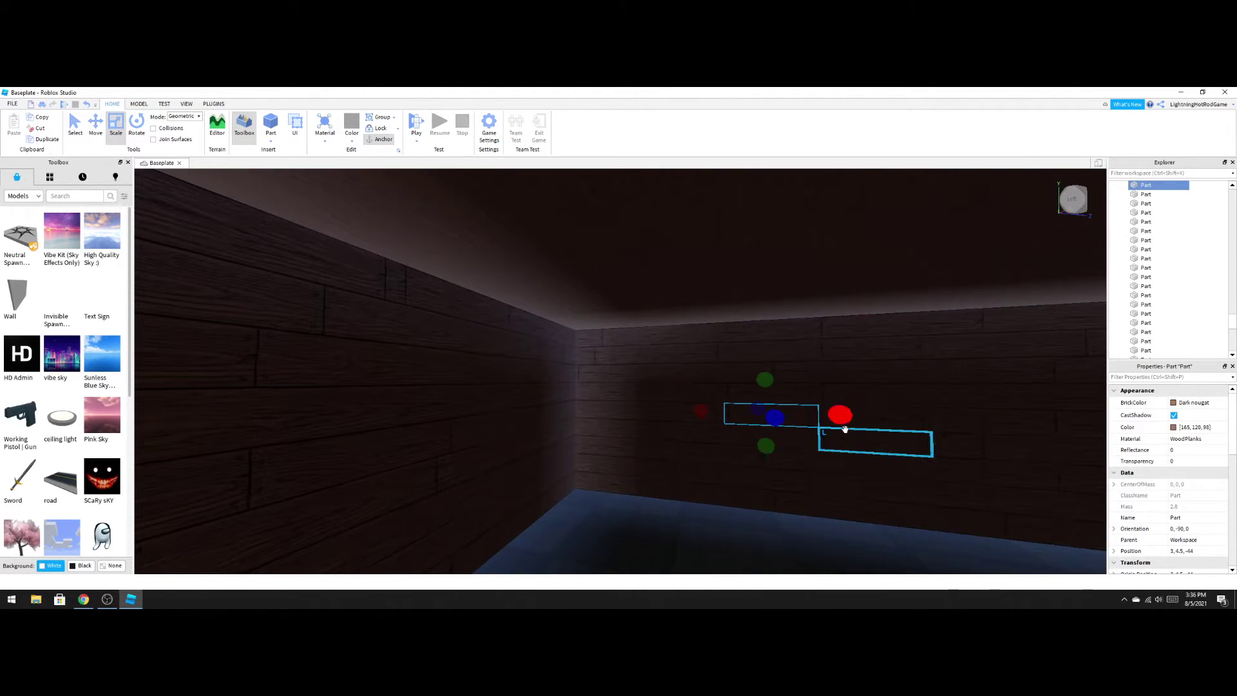
{"action": "left_click_drag", "start_coordinate": [843, 423], "coordinate": [753, 426]}
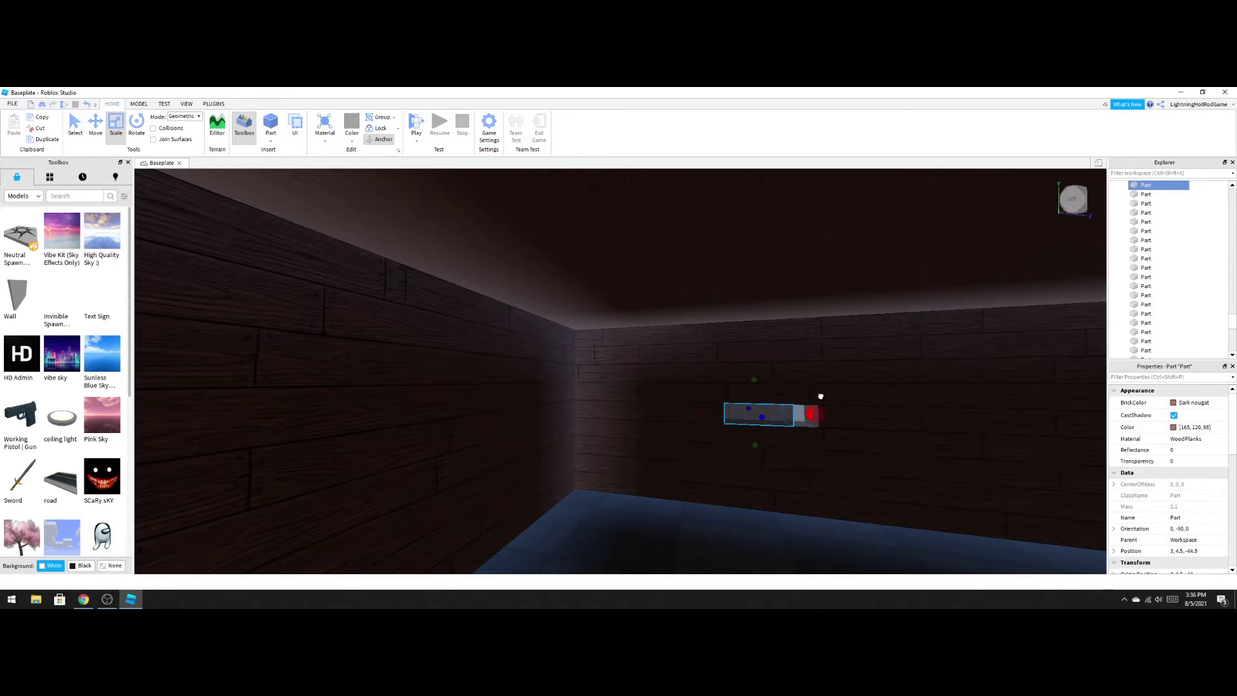
{"action": "left_click_drag", "start_coordinate": [840, 414], "coordinate": [773, 415]}
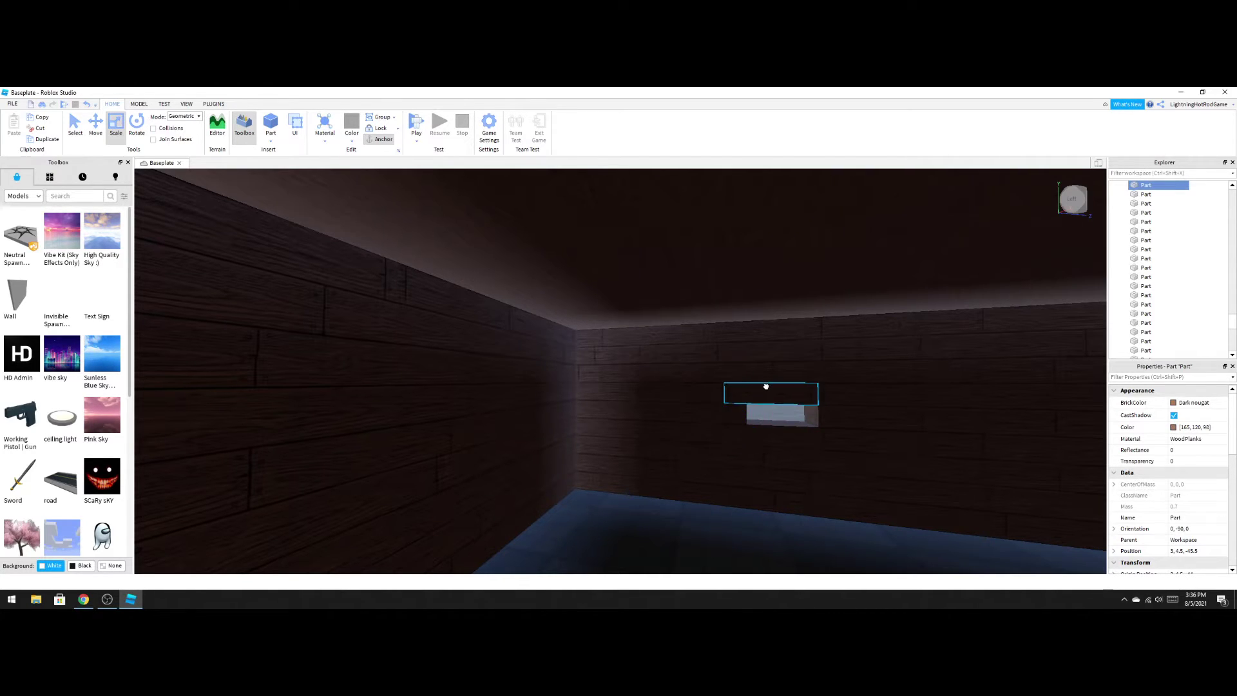
{"action": "left_click", "coordinate": [765, 387]}
{"action": "left_click_drag", "start_coordinate": [838, 392], "coordinate": [758, 408]}
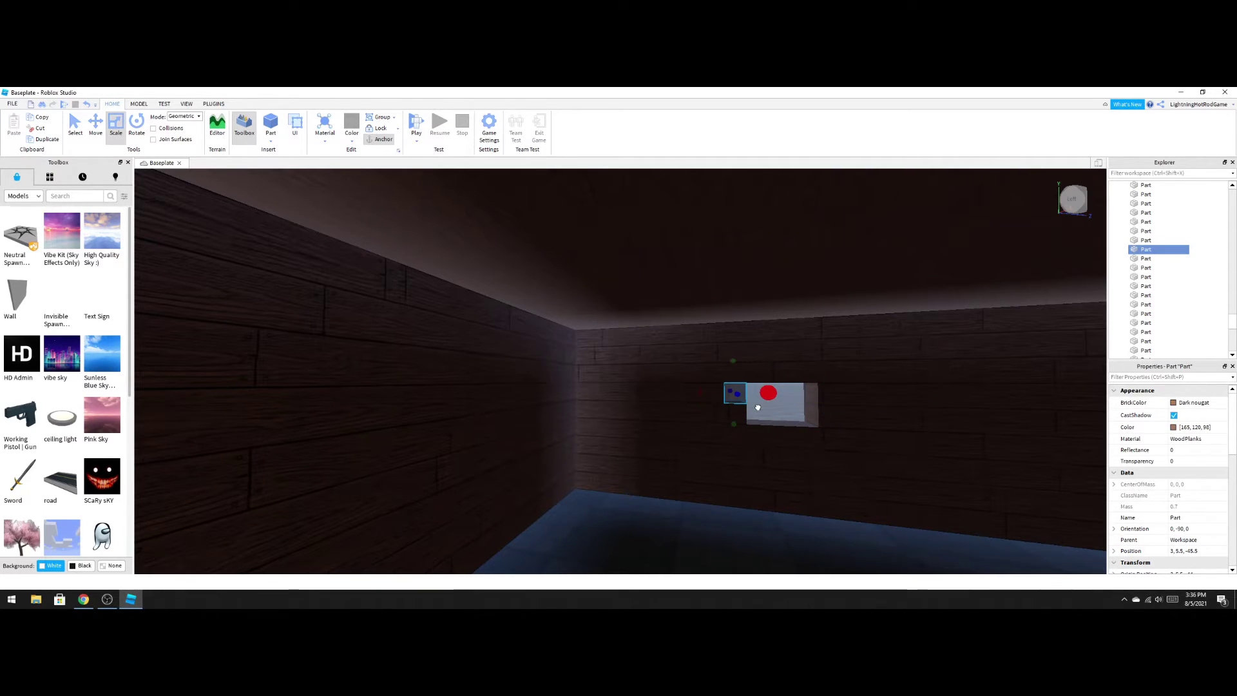
Shorten the two stacked bricks on the opening's other side by three studs each, leaving a one-stud post.
{"action": "left_click", "coordinate": [861, 403]}
{"action": "left_click", "coordinate": [782, 387]}
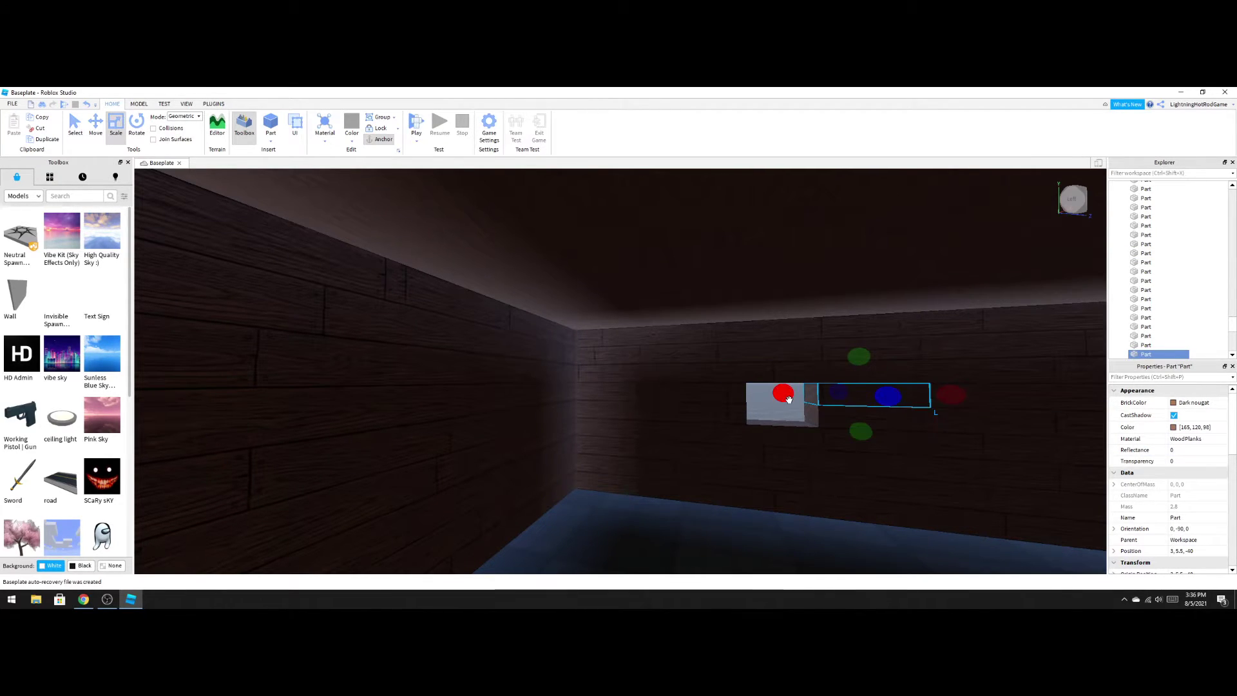
{"action": "left_click_drag", "start_coordinate": [782, 392], "coordinate": [960, 408]}
{"action": "left_click", "coordinate": [814, 417]}
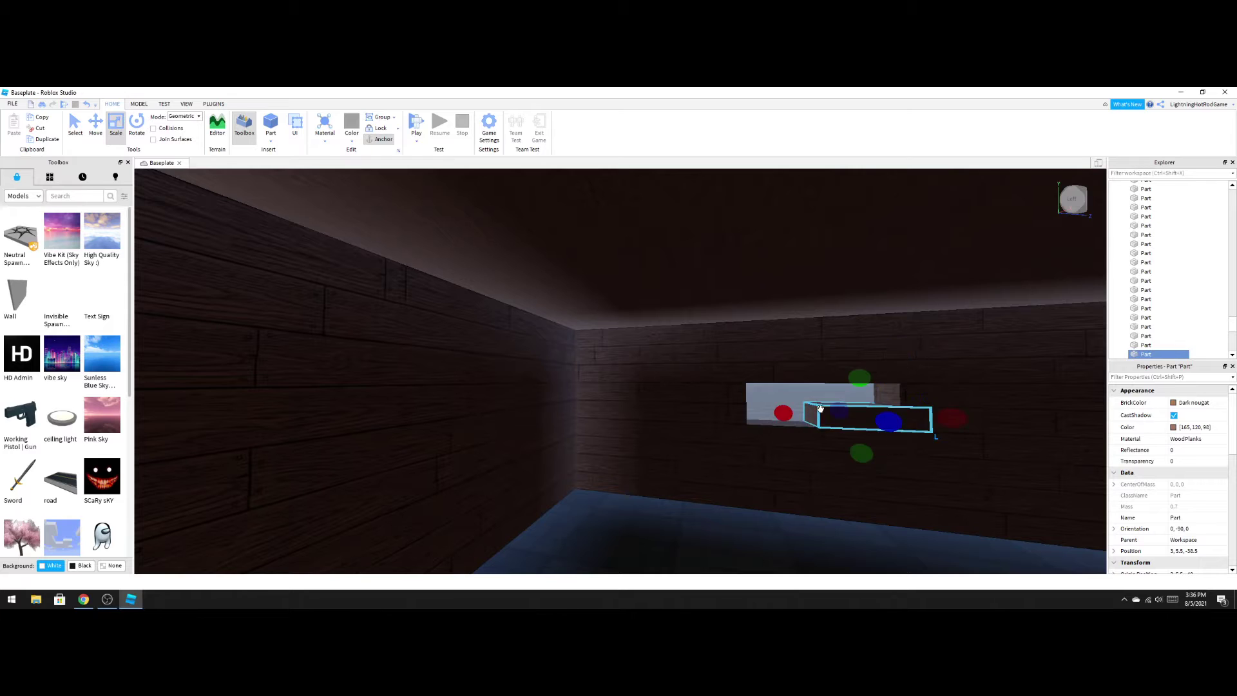
{"action": "left_click_drag", "start_coordinate": [781, 409], "coordinate": [974, 397]}
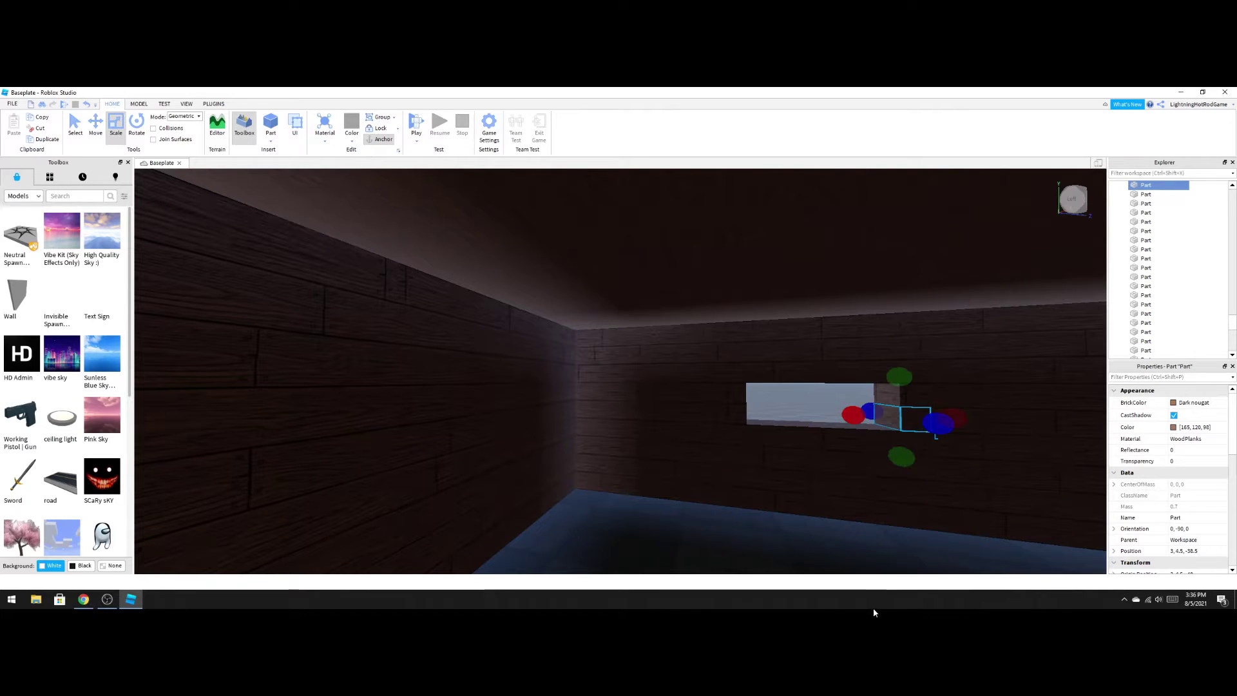
Clear the two stacked bricks beyond the one-stud post to open a second window in the back wall.
{"action": "left_click", "coordinate": [869, 546]}
{"action": "right_click_drag", "start_coordinate": [868, 545], "coordinate": [868, 545]}
{"action": "scroll", "coordinate": [869, 546], "scroll_direction": "up", "scroll_amount": 2}
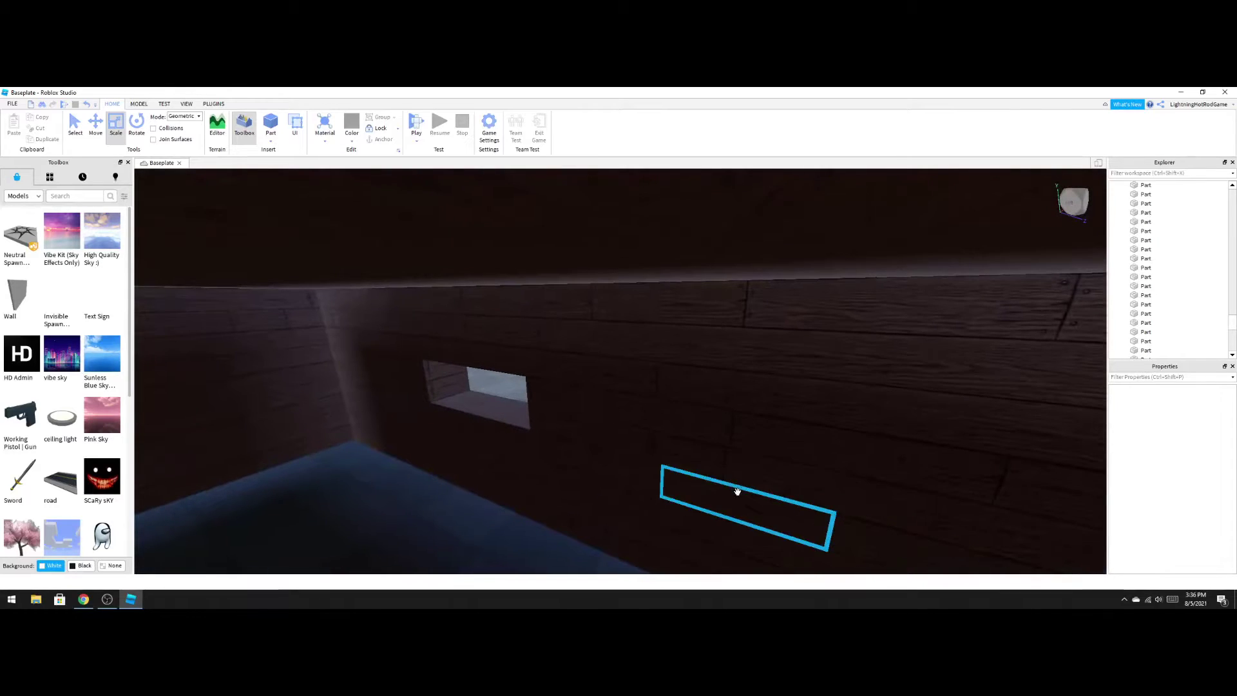
{"action": "left_click", "coordinate": [605, 400]}
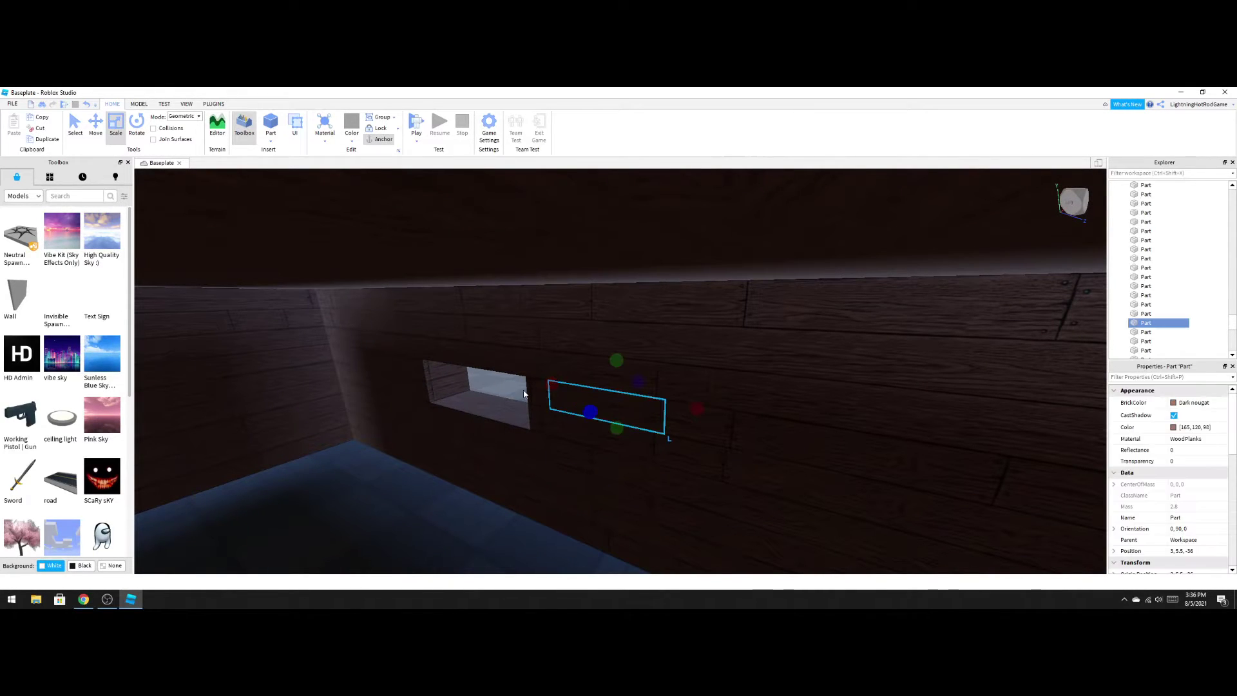
{"action": "left_click_drag", "start_coordinate": [551, 383], "coordinate": [773, 423]}
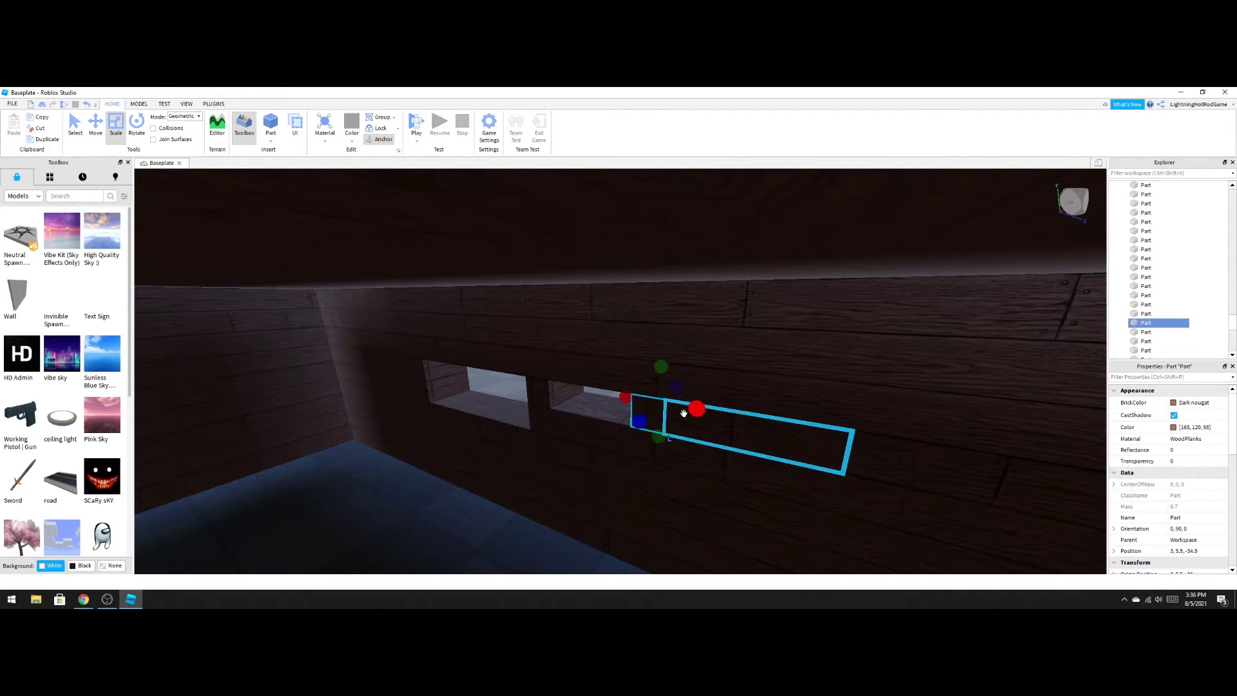
{"action": "left_click_drag", "start_coordinate": [613, 395], "coordinate": [591, 424]}
{"action": "left_click", "coordinate": [644, 433]}
{"action": "left_click_drag", "start_coordinate": [696, 443], "coordinate": [555, 420]}
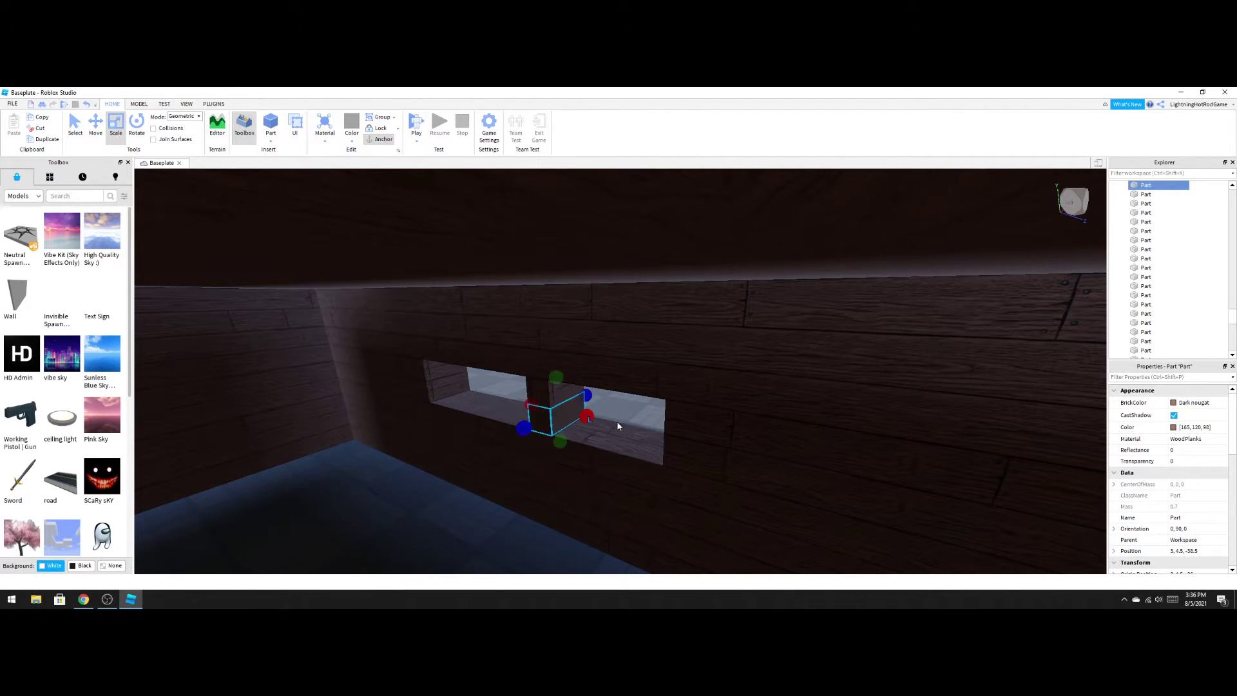
Try to shorten the lower brick at the far side of the second window to widen the opening.
{"action": "right_click_drag", "start_coordinate": [617, 426], "coordinate": [621, 422]}
{"action": "left_click", "coordinate": [569, 420]}
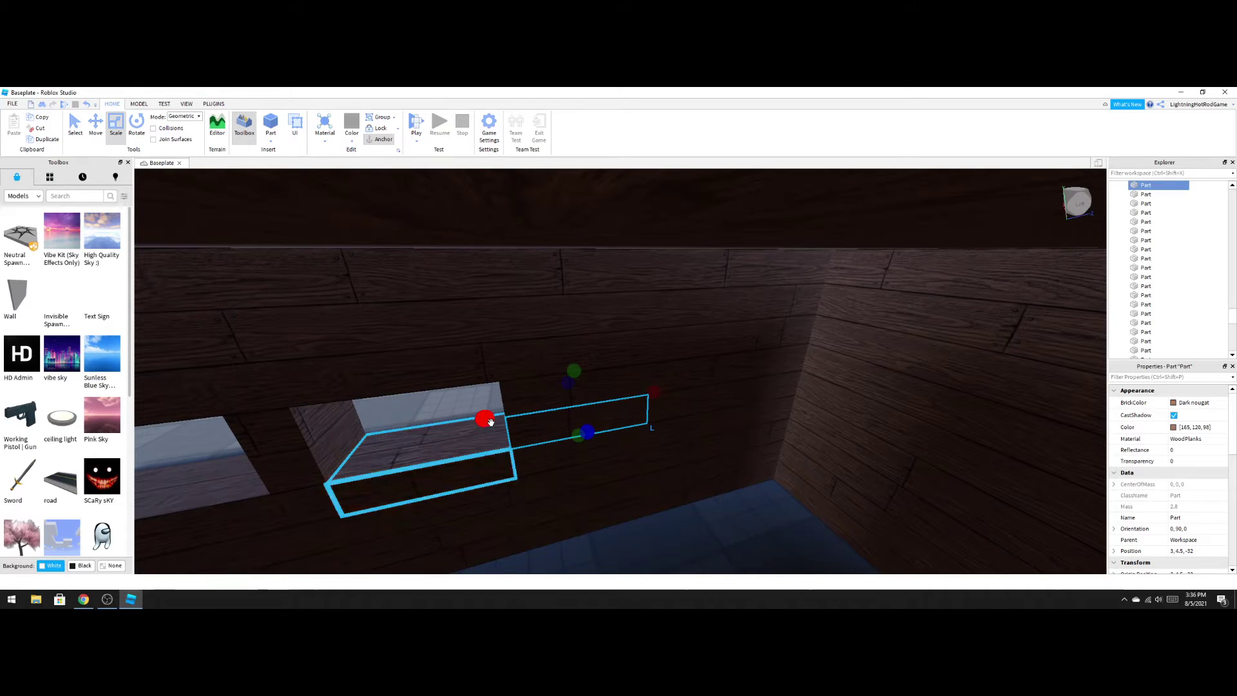
{"action": "left_click_drag", "start_coordinate": [490, 422], "coordinate": [530, 419]}
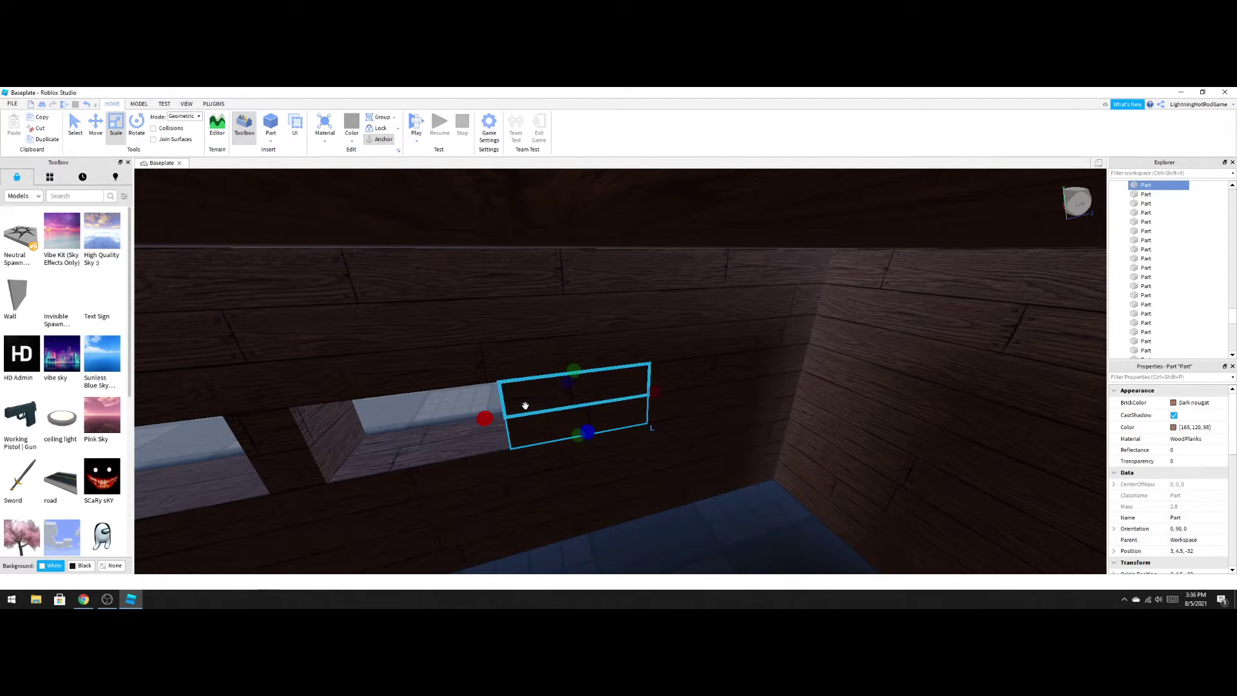
{"action": "right_click_drag", "start_coordinate": [524, 406], "coordinate": [526, 405]}
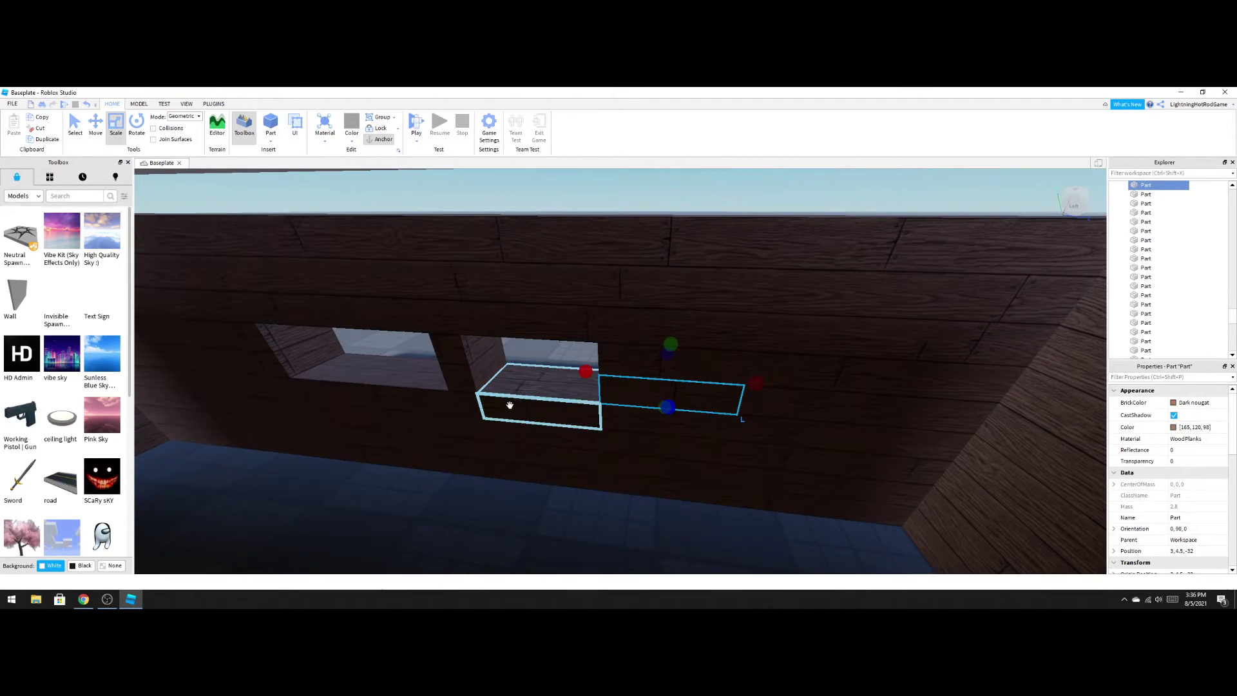
{"action": "left_click", "coordinate": [544, 363]}
{"action": "right_click_drag", "start_coordinate": [544, 363], "coordinate": [538, 359]}
{"action": "scroll", "coordinate": [539, 361], "scroll_direction": "up", "scroll_amount": 3}
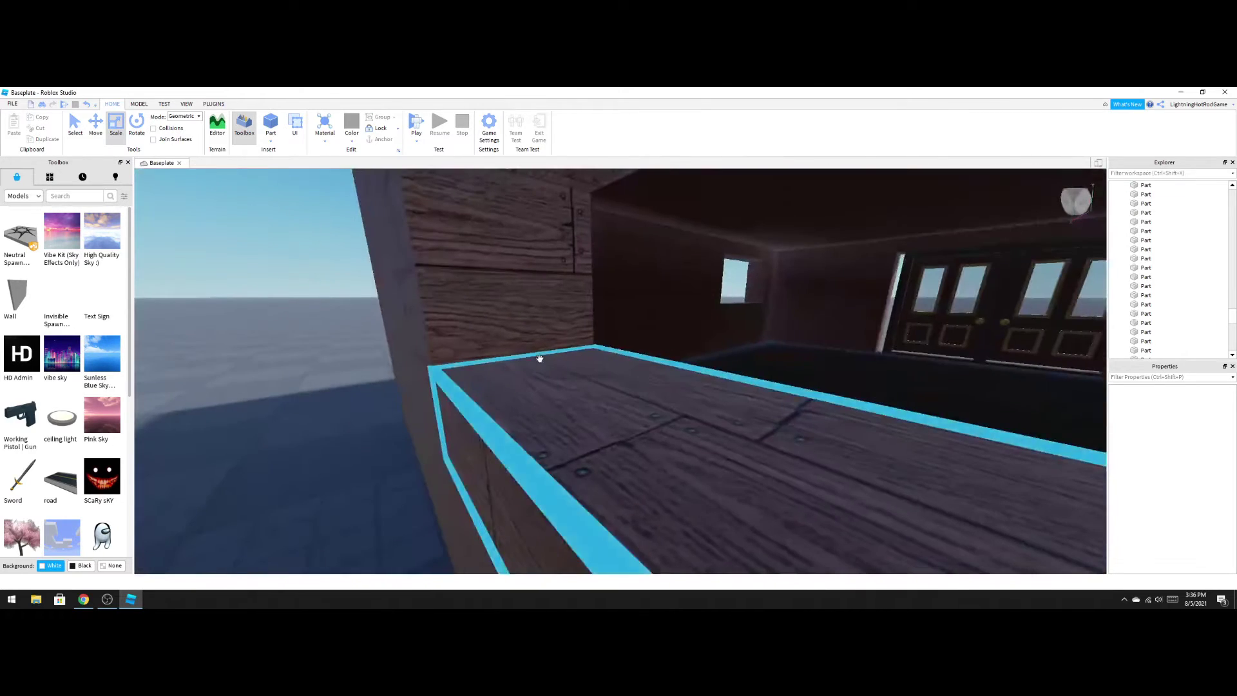
{"action": "left_click", "coordinate": [508, 348]}
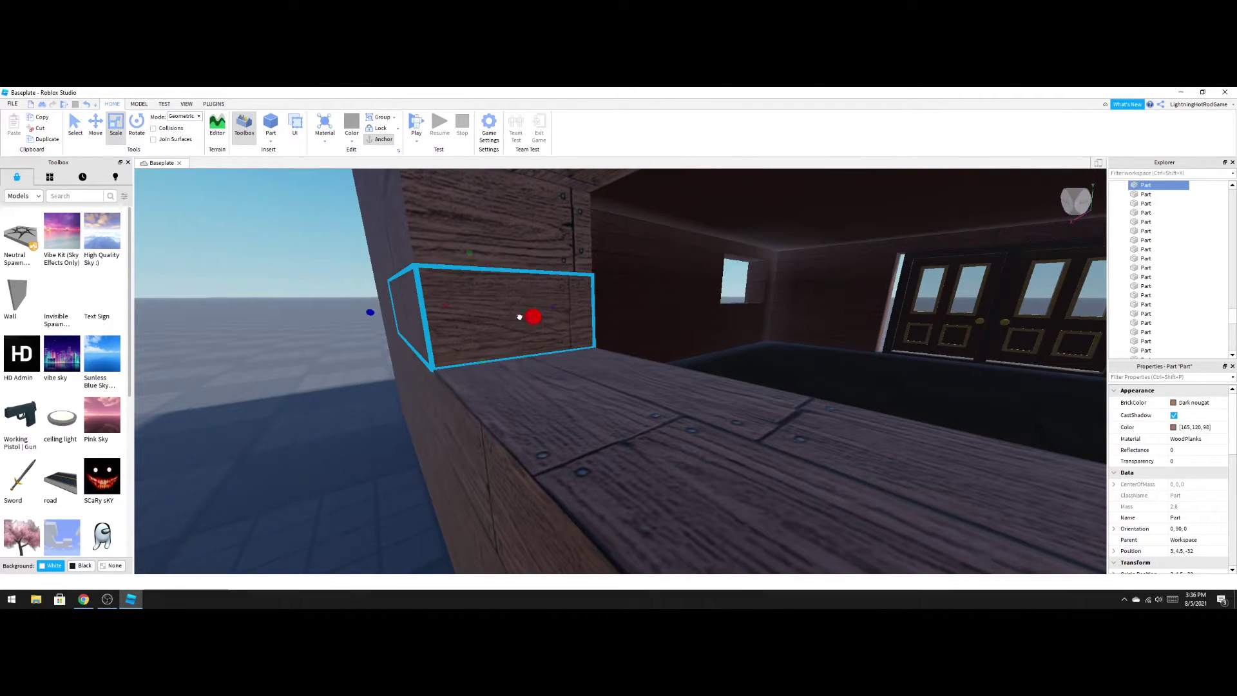
{"action": "left_click_drag", "start_coordinate": [528, 319], "coordinate": [498, 314]}
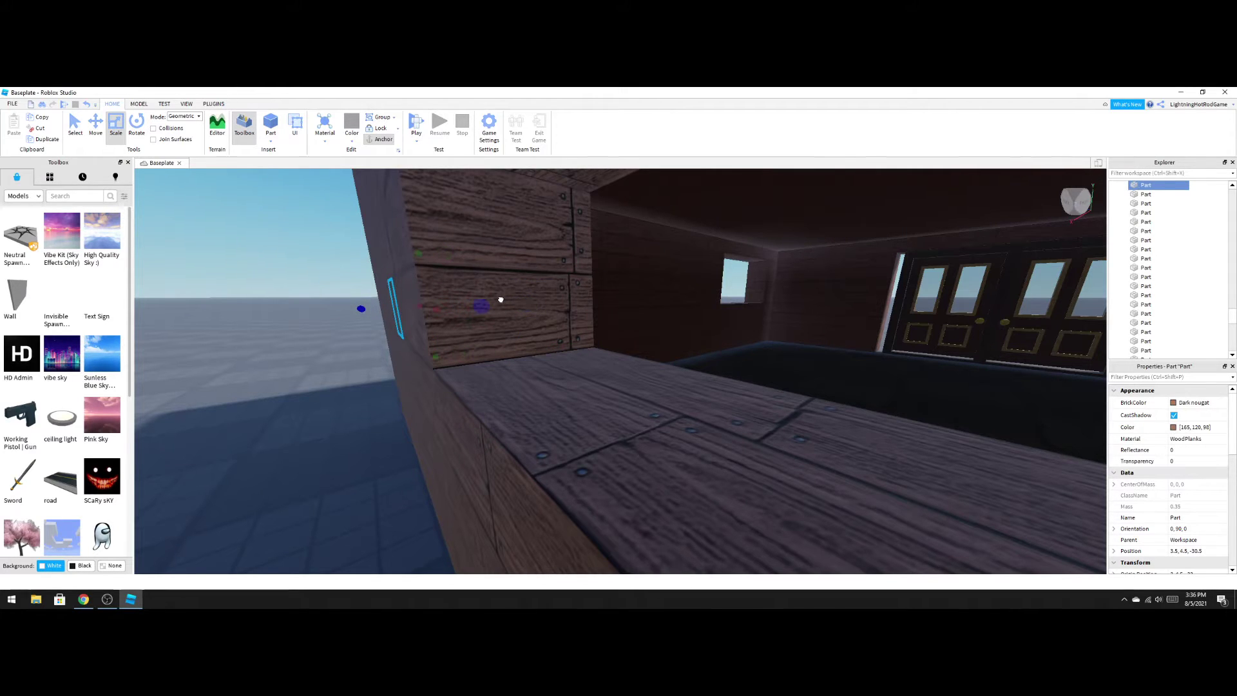
Shorten both stacked bricks at the second window's far side by two studs each, then deselect them.
{"action": "left_click", "coordinate": [491, 316]}
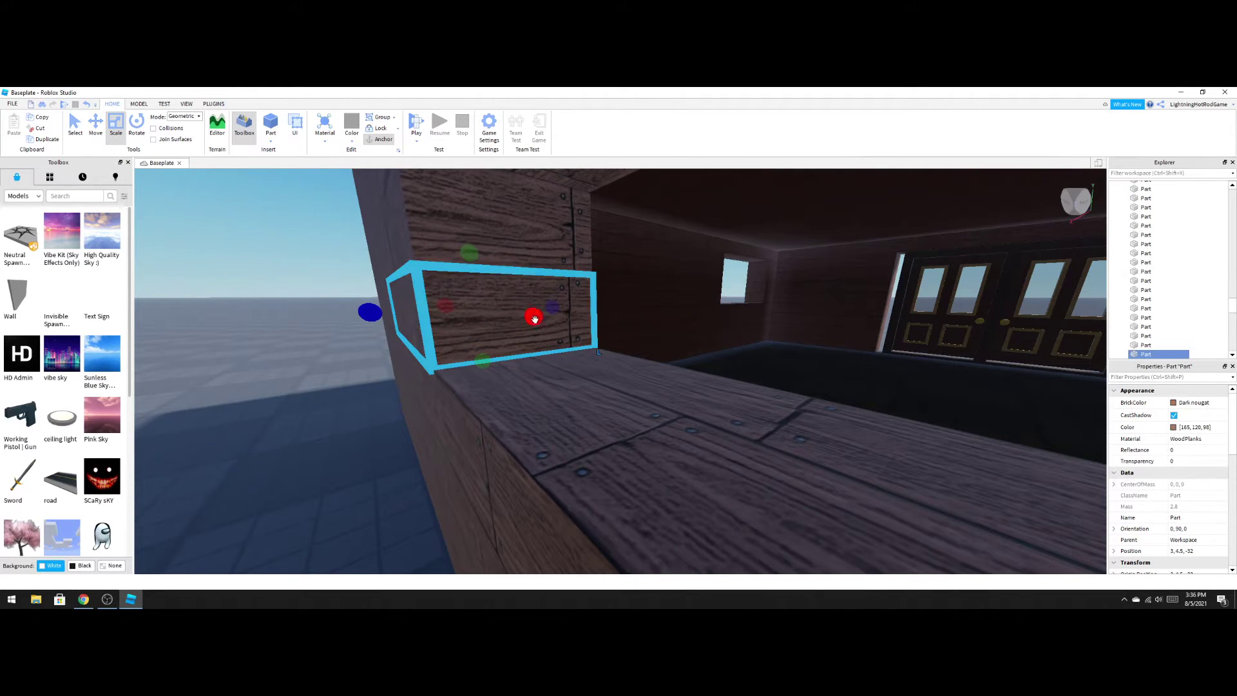
{"action": "left_click_drag", "start_coordinate": [535, 318], "coordinate": [428, 307]}
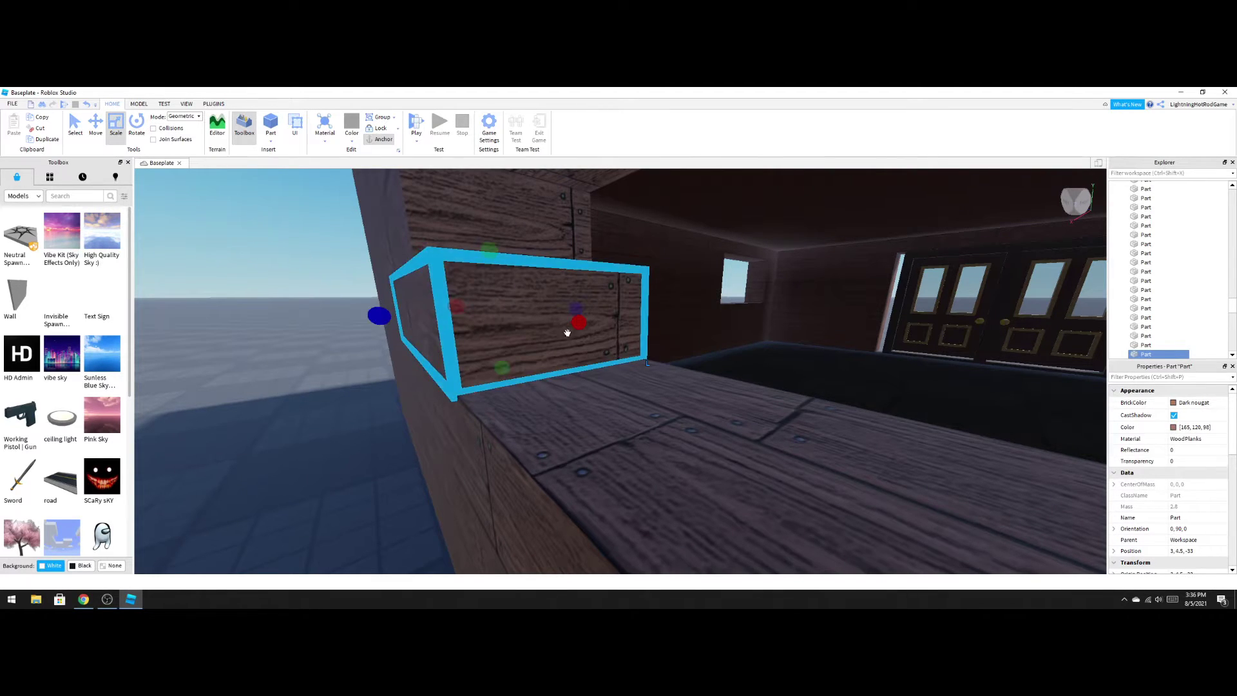
{"action": "left_click_drag", "start_coordinate": [579, 322], "coordinate": [478, 316]}
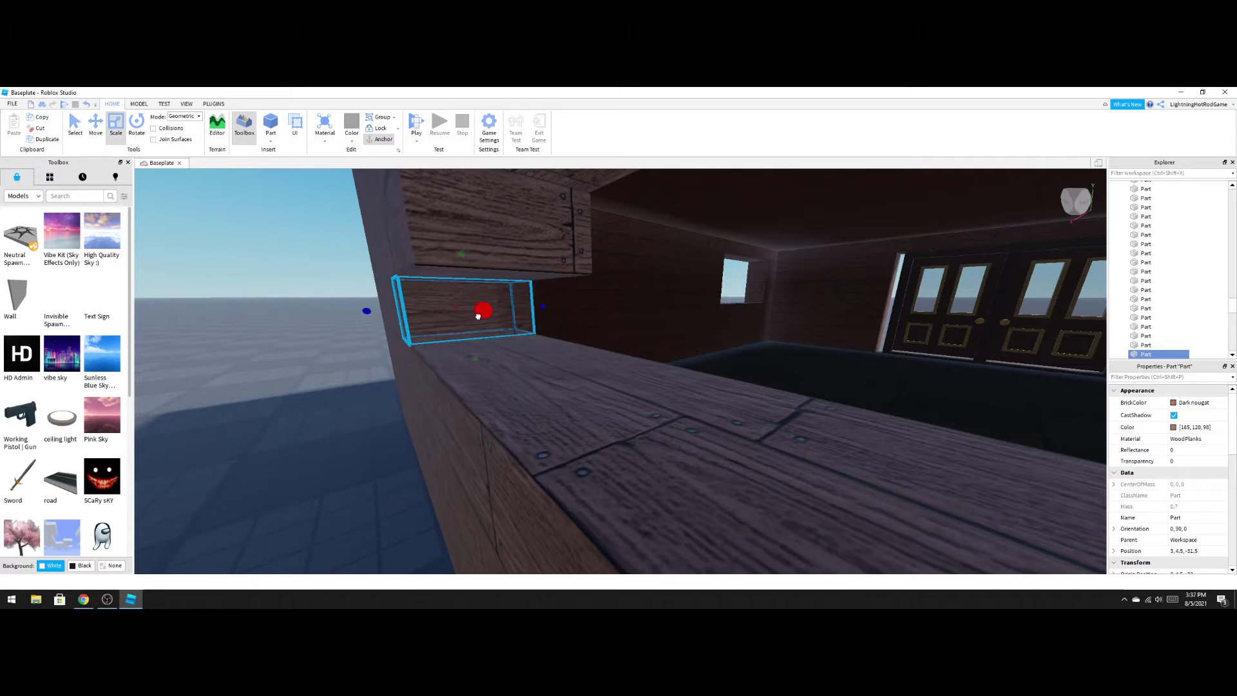
{"action": "left_click", "coordinate": [477, 239]}
{"action": "left_click_drag", "start_coordinate": [522, 227], "coordinate": [493, 245]}
{"action": "left_click", "coordinate": [678, 281]}
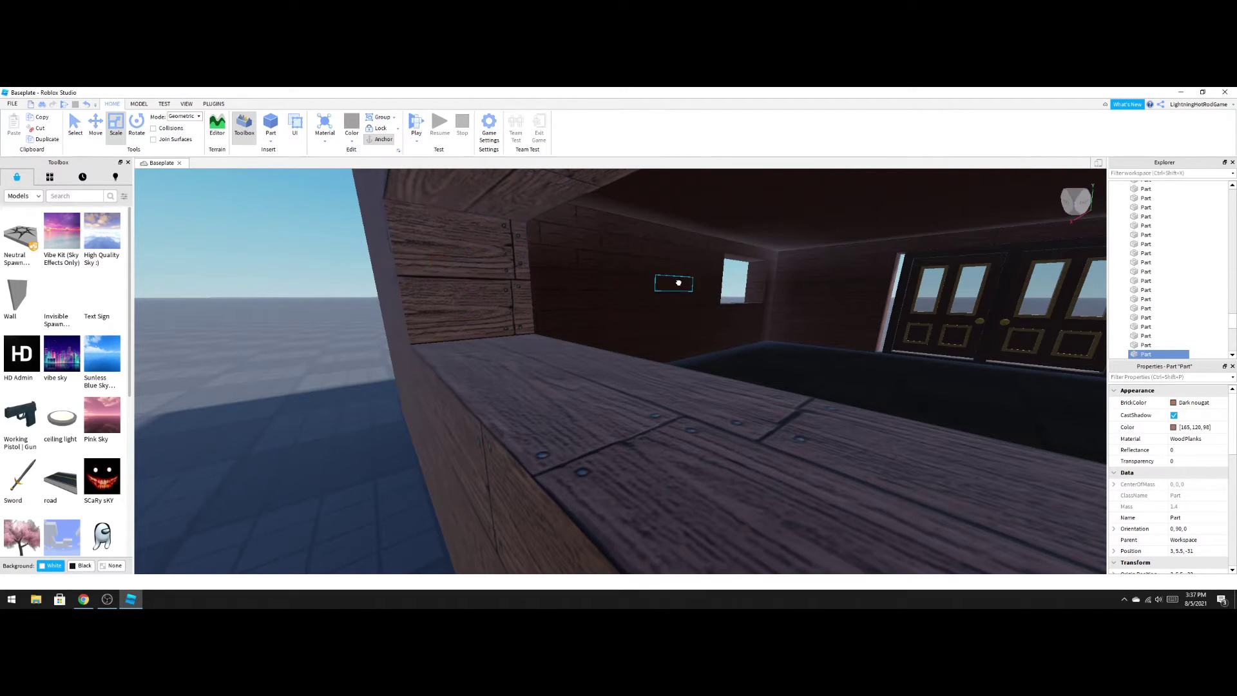
{"action": "left_click", "coordinate": [797, 381]}
Search the toolbox models for "light" and insert the ceiling light.
{"action": "scroll", "coordinate": [814, 372], "scroll_direction": "down", "scroll_amount": 5}
{"action": "scroll", "coordinate": [795, 523], "scroll_direction": "down", "scroll_amount": 3}
{"action": "right_click_drag", "start_coordinate": [794, 524], "coordinate": [795, 525]}
{"action": "scroll", "coordinate": [795, 522], "scroll_direction": "up", "scroll_amount": 6}
{"action": "scroll", "coordinate": [795, 522], "scroll_direction": "up", "scroll_amount": 5}
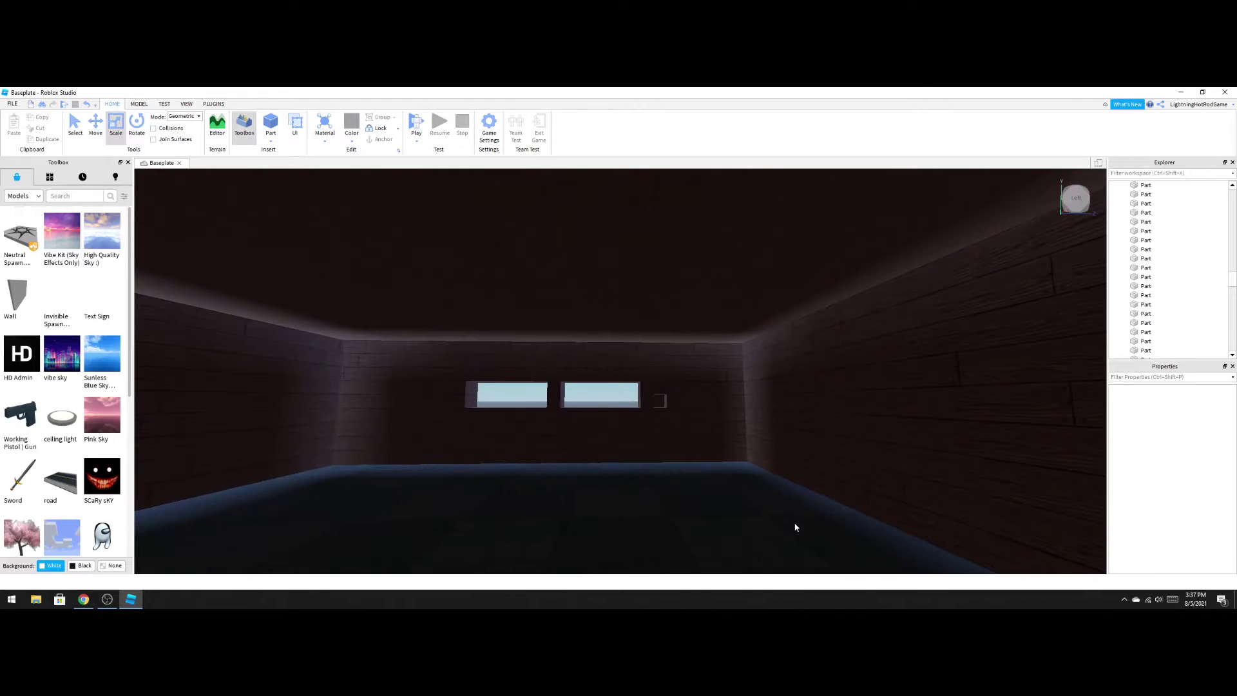
{"action": "left_click", "coordinate": [76, 201]}
{"action": "type", "text": "light"}
{"action": "key", "text": "Return"}
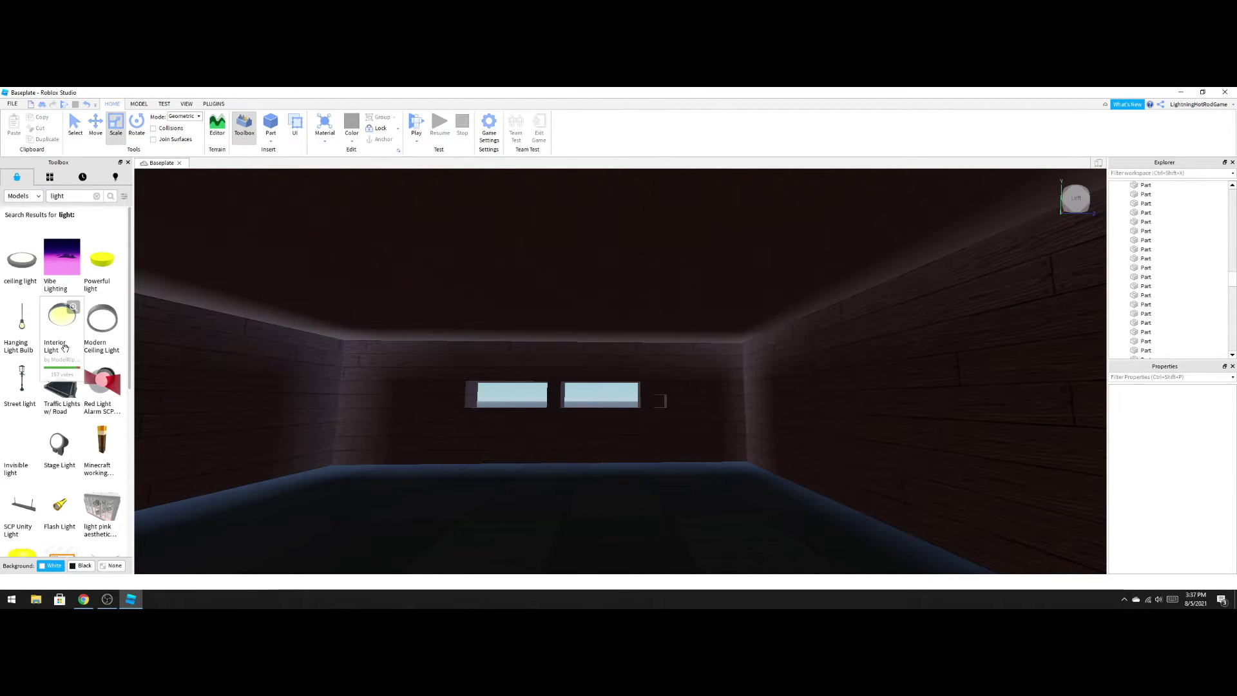
{"action": "left_click", "coordinate": [22, 260]}
Move the ceiling light inward and down through the roof so it sits against the room's ceiling.
{"action": "scroll", "coordinate": [548, 367], "scroll_direction": "down", "scroll_amount": 5}
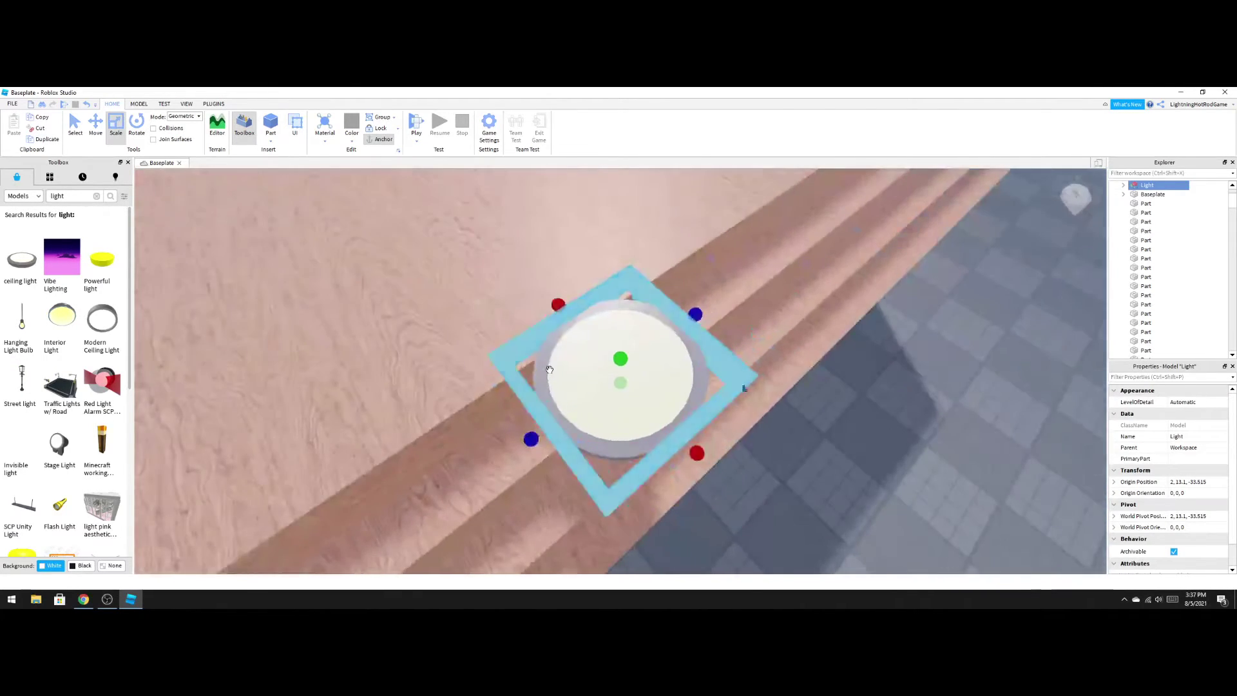
{"action": "right_click_drag", "start_coordinate": [550, 369], "coordinate": [451, 310]}
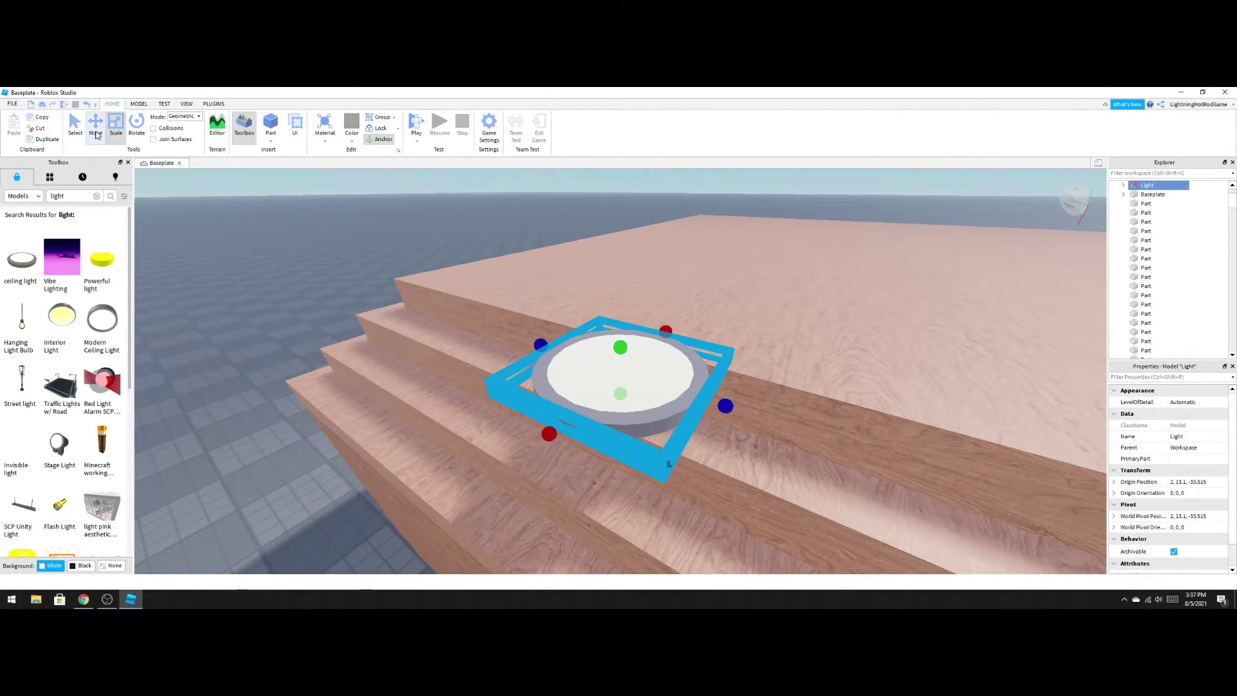
{"action": "left_click", "coordinate": [95, 126]}
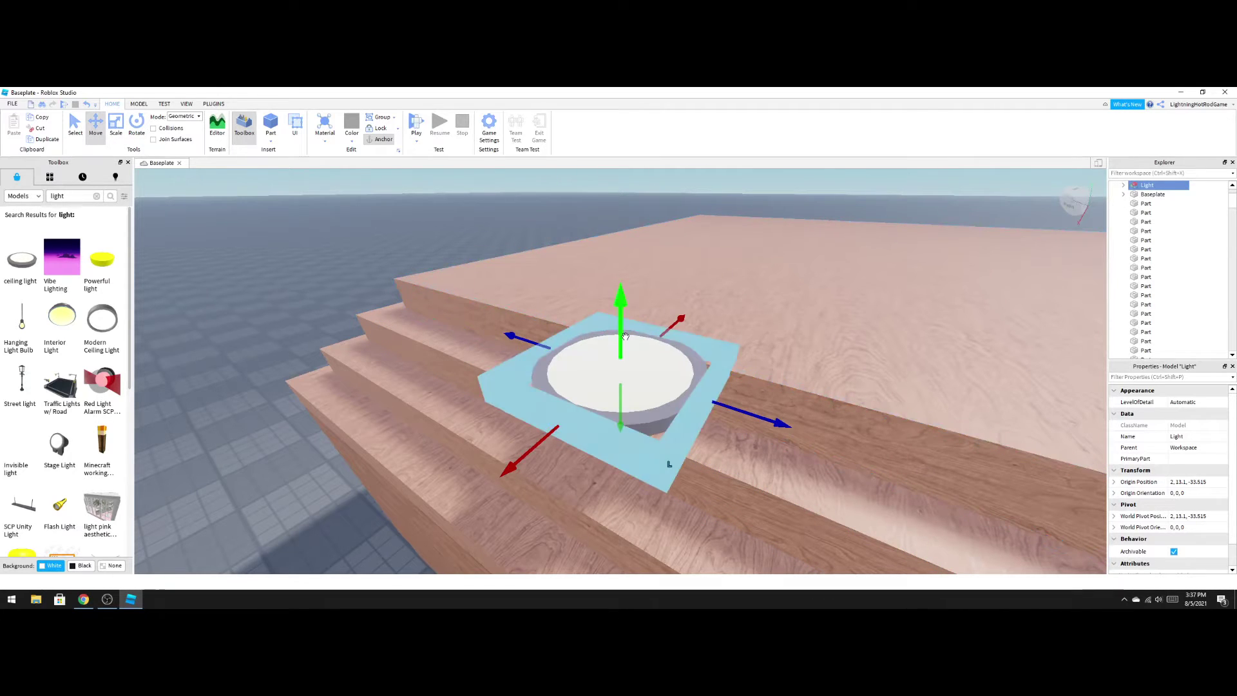
{"action": "left_click_drag", "start_coordinate": [625, 336], "coordinate": [721, 315]}
{"action": "right_click_drag", "start_coordinate": [743, 366], "coordinate": [688, 342]}
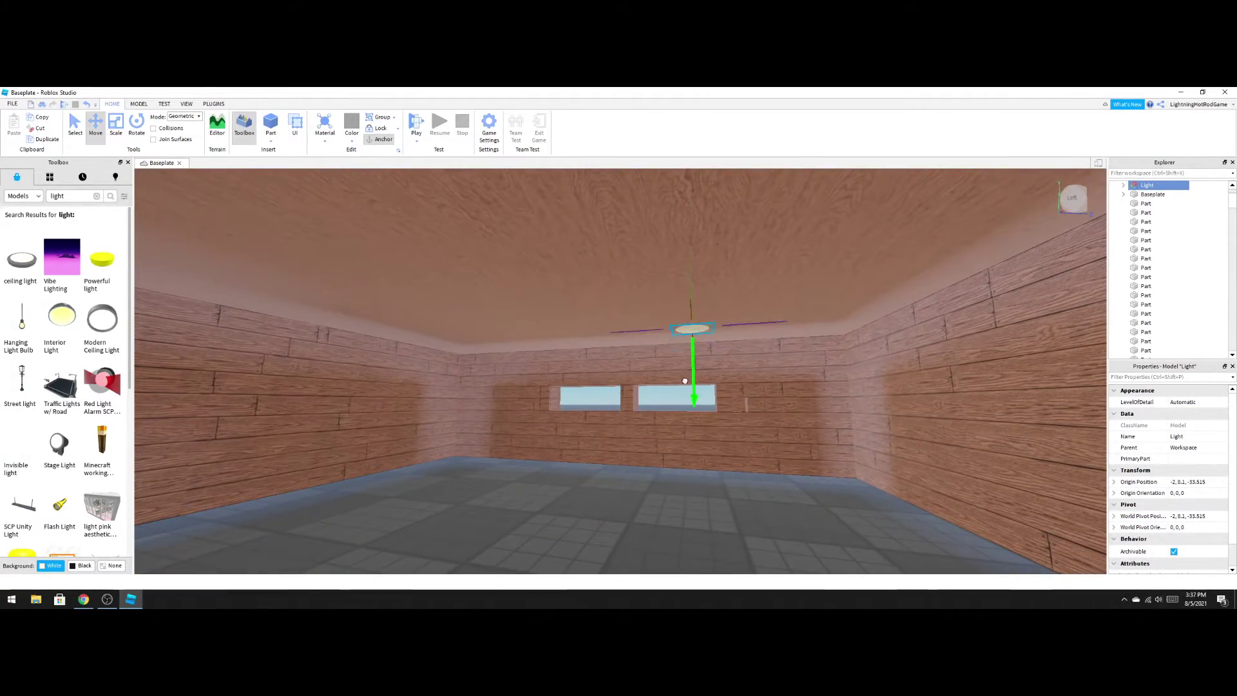
{"action": "right_click_drag", "start_coordinate": [718, 346], "coordinate": [718, 346]}
{"action": "key", "text": "w"}
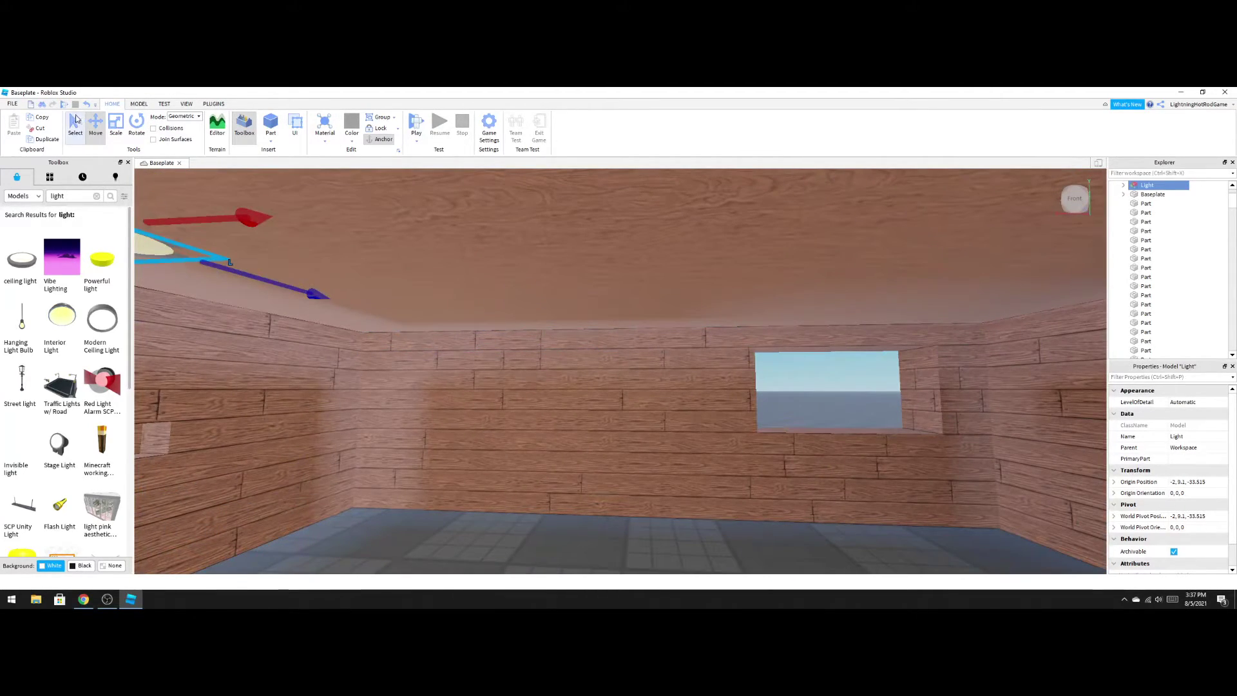
Start a playtest and walk the character to the house's double doors and inside.
{"action": "left_click", "coordinate": [64, 105]}
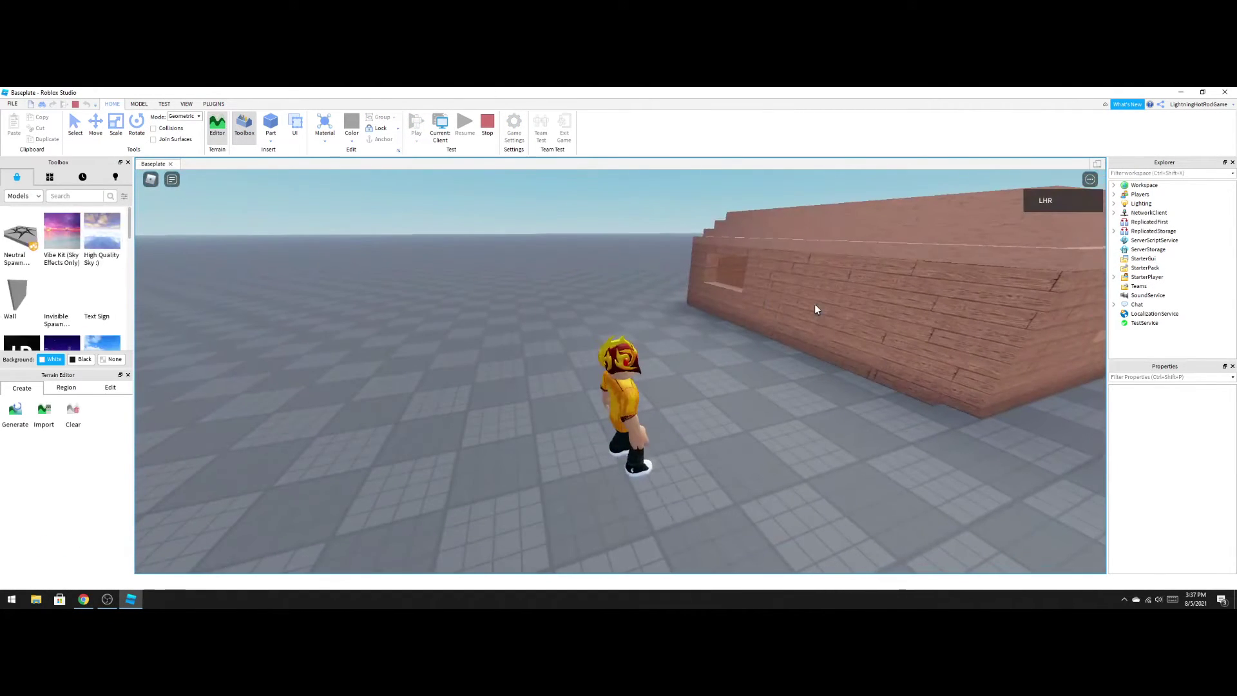
{"action": "key", "text": "w"}
{"action": "right_click_drag", "start_coordinate": [815, 305], "coordinate": [815, 304]}
{"action": "key", "text": "w"}
{"action": "key", "text": "w"}
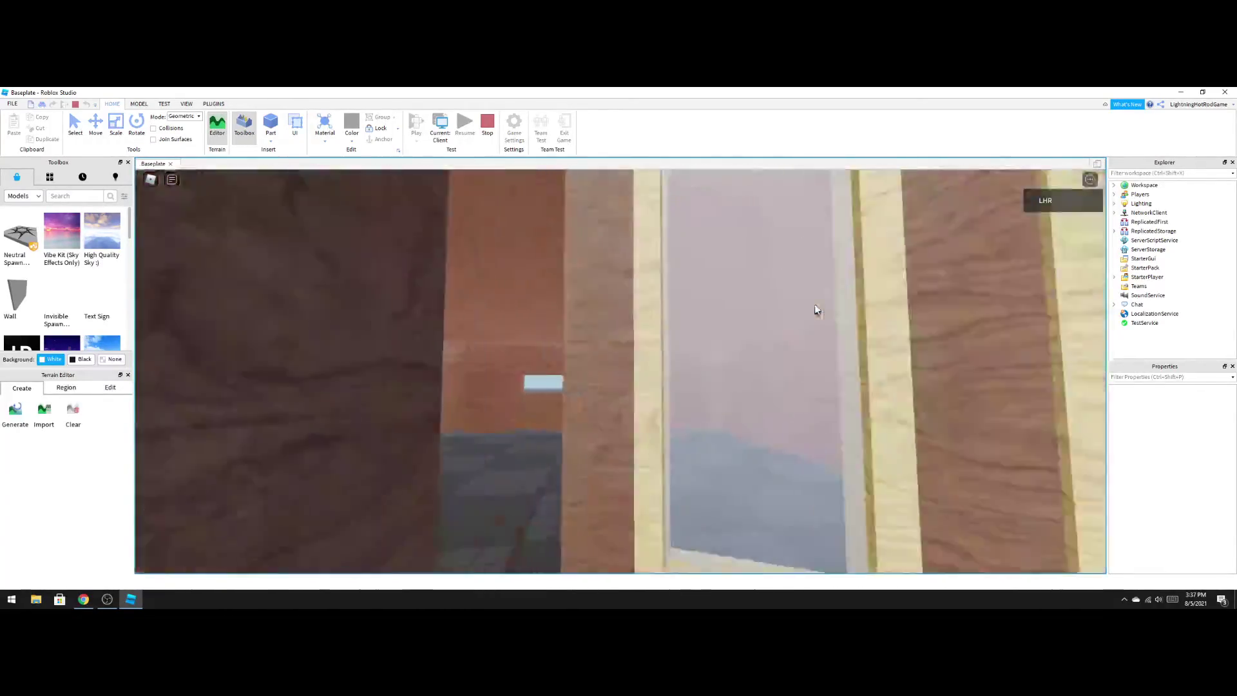
Walk the character through the room, stop the playtest and deselect the ceiling light.
{"action": "key", "text": "w"}
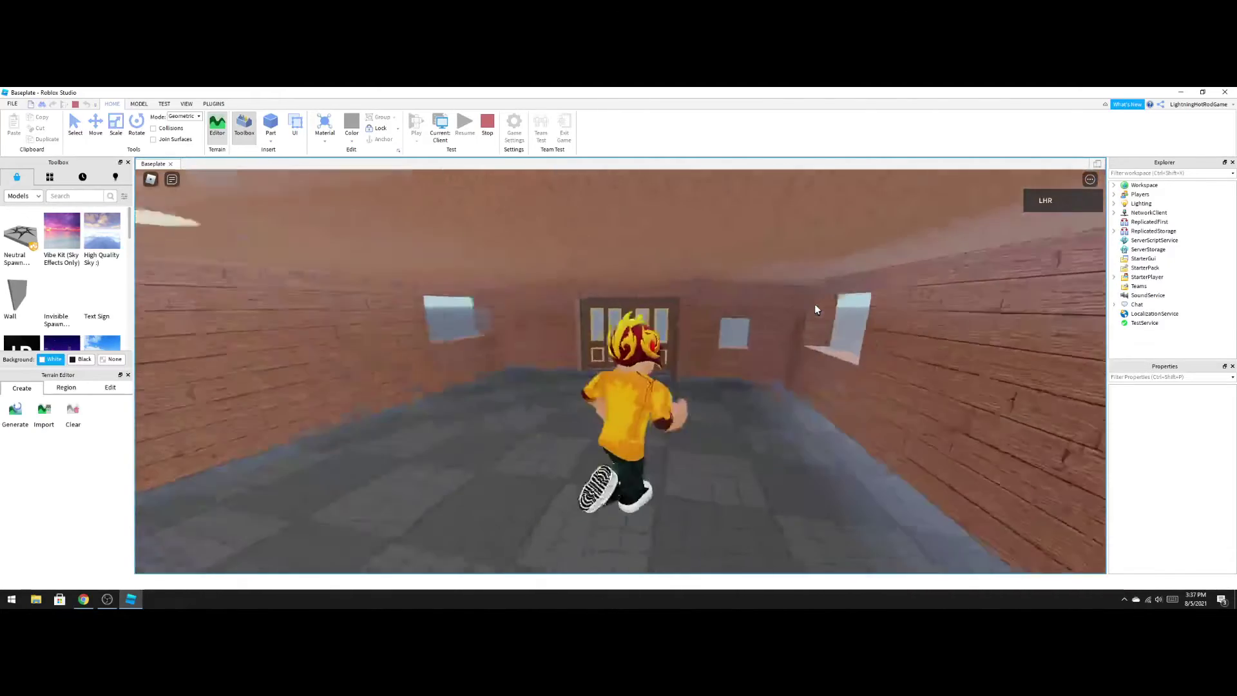
{"action": "left_click", "coordinate": [488, 124]}
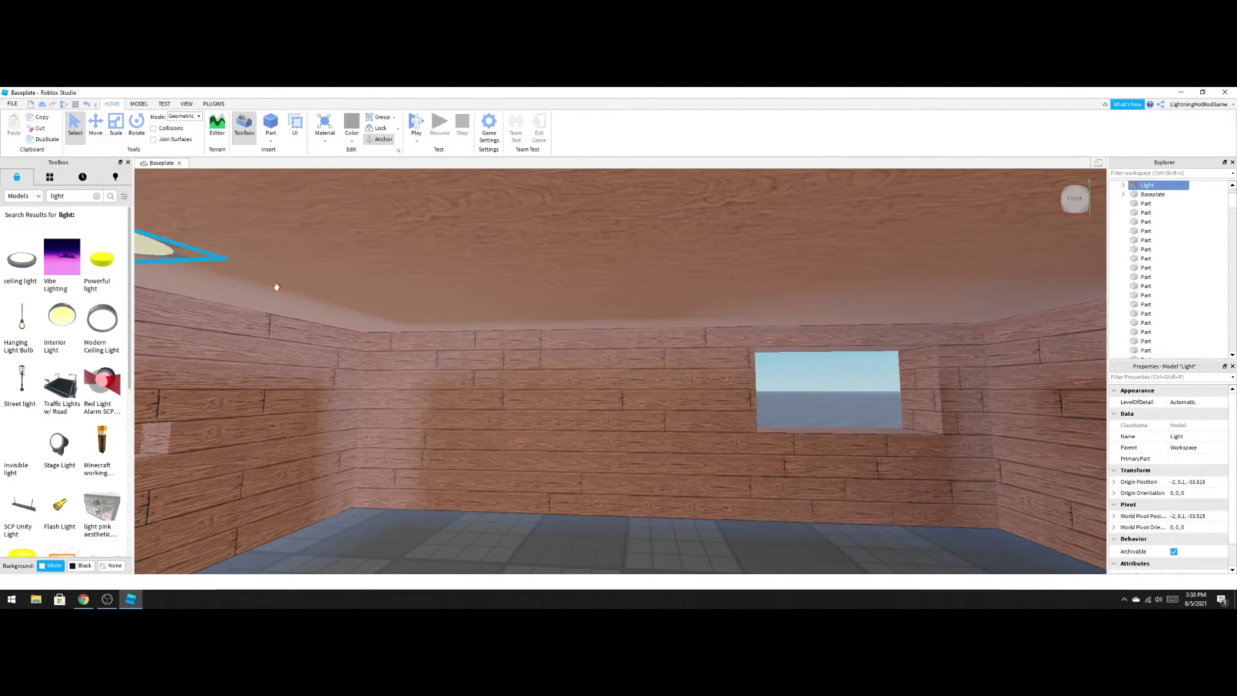
{"action": "right_click_drag", "start_coordinate": [708, 304], "coordinate": [615, 325]}
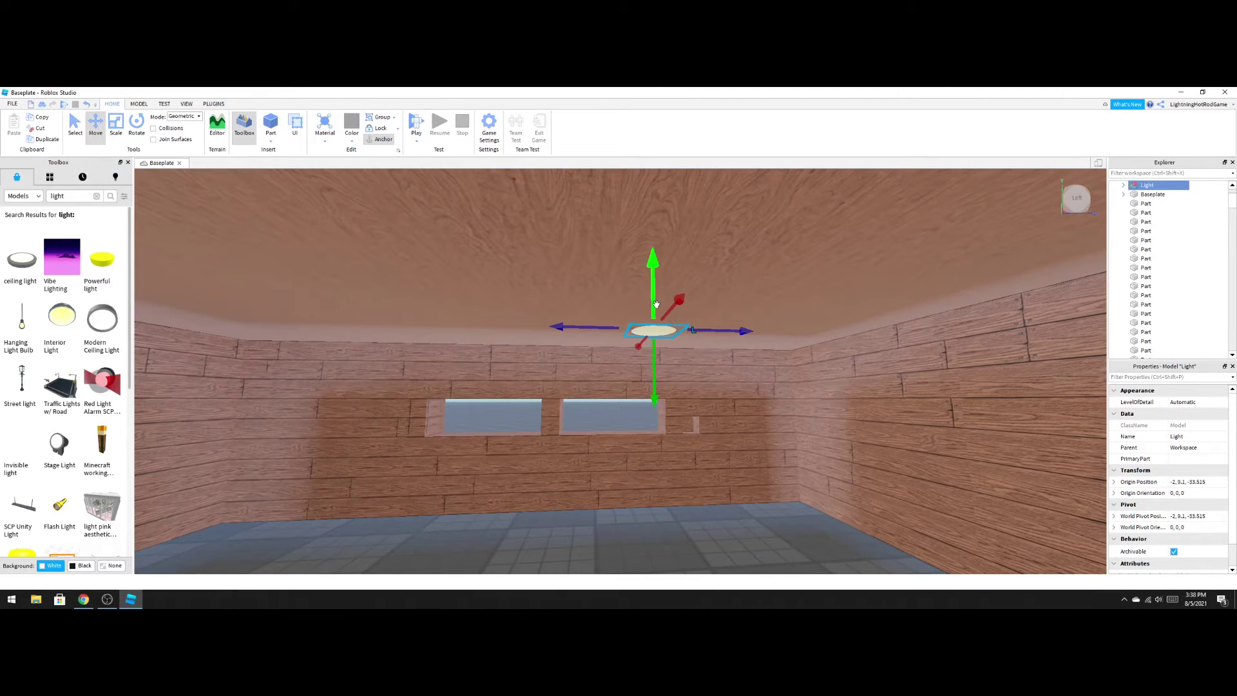
{"action": "left_click", "coordinate": [699, 539]}
{"action": "right_click_drag", "start_coordinate": [698, 520], "coordinate": [664, 544]}
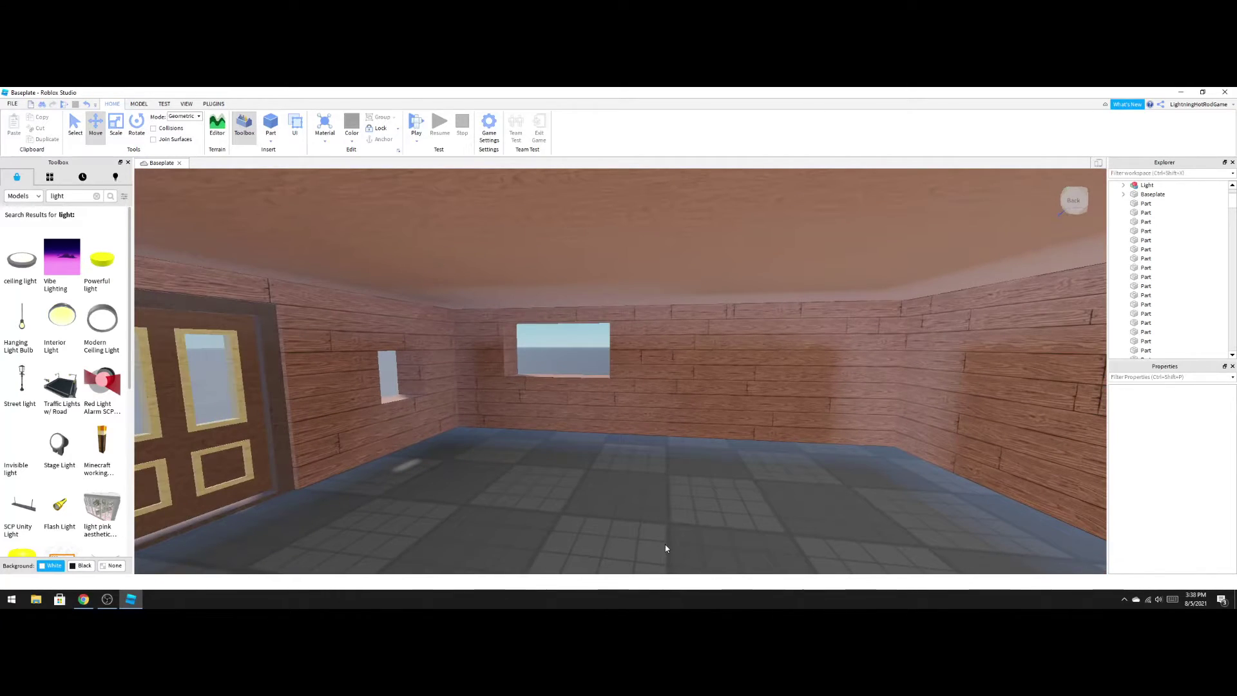
Search the toolbox models for "roblox chairs" and insert the Old Roblox Chair.
{"action": "left_click", "coordinate": [96, 196]}
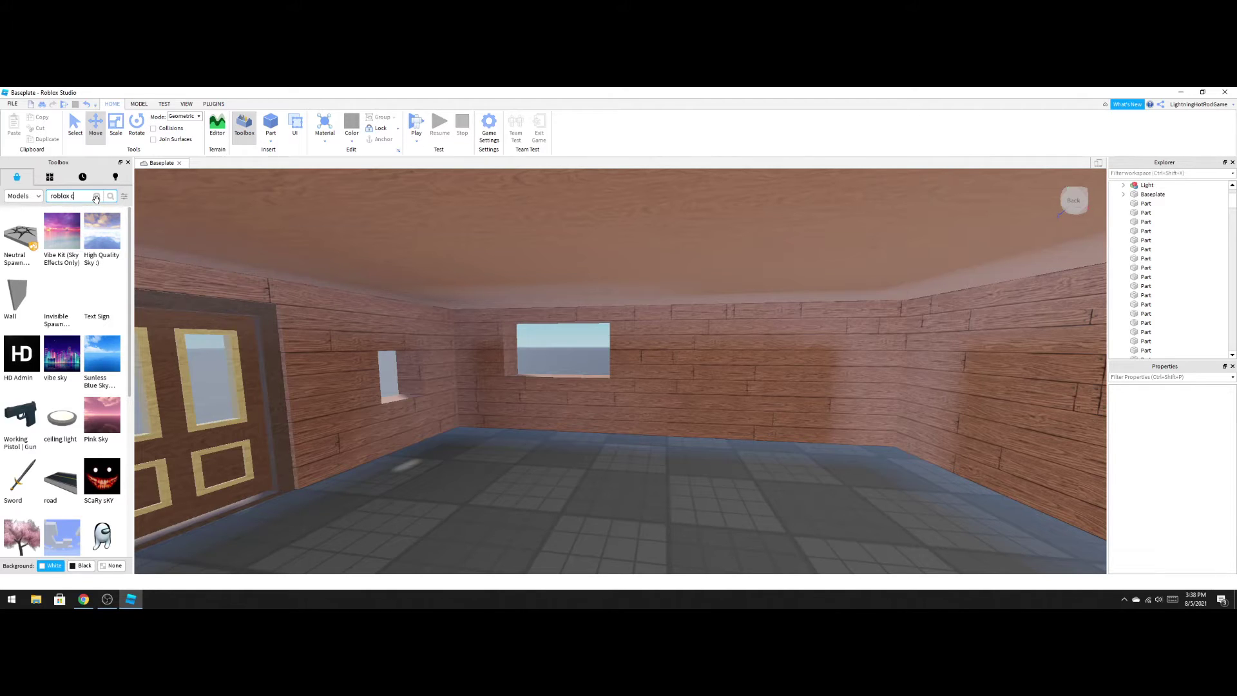
{"action": "key", "text": "Return"}
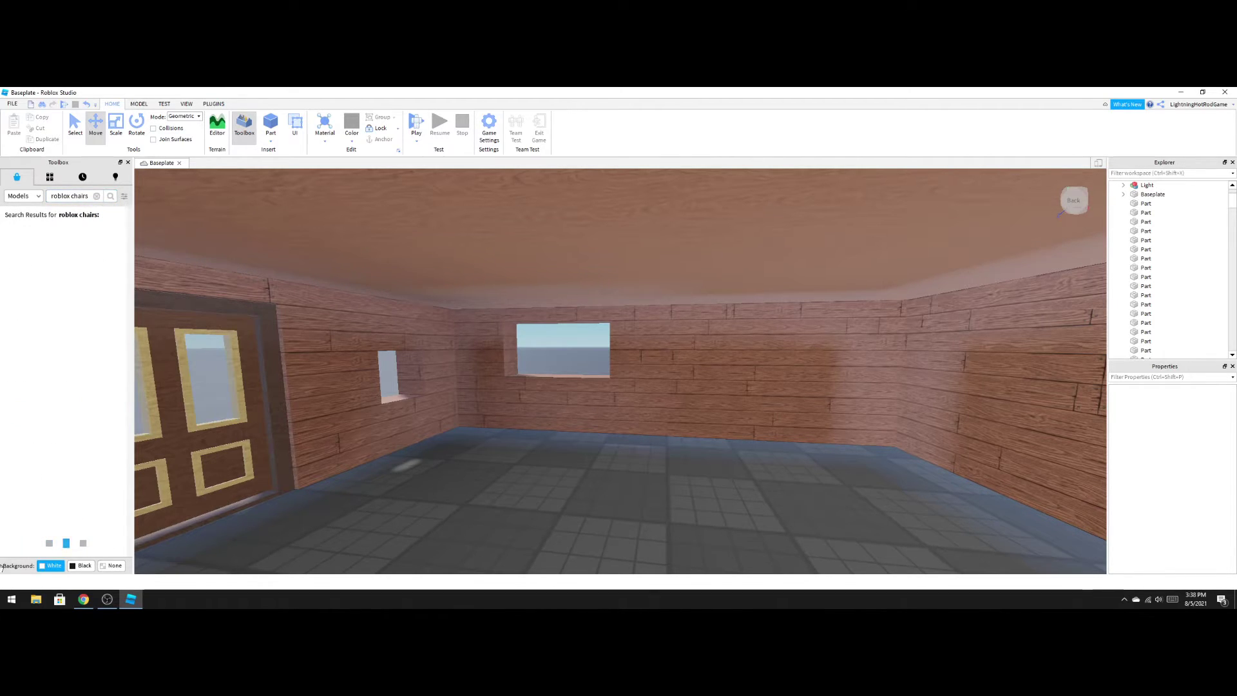
{"action": "left_click", "coordinate": [115, 606]}
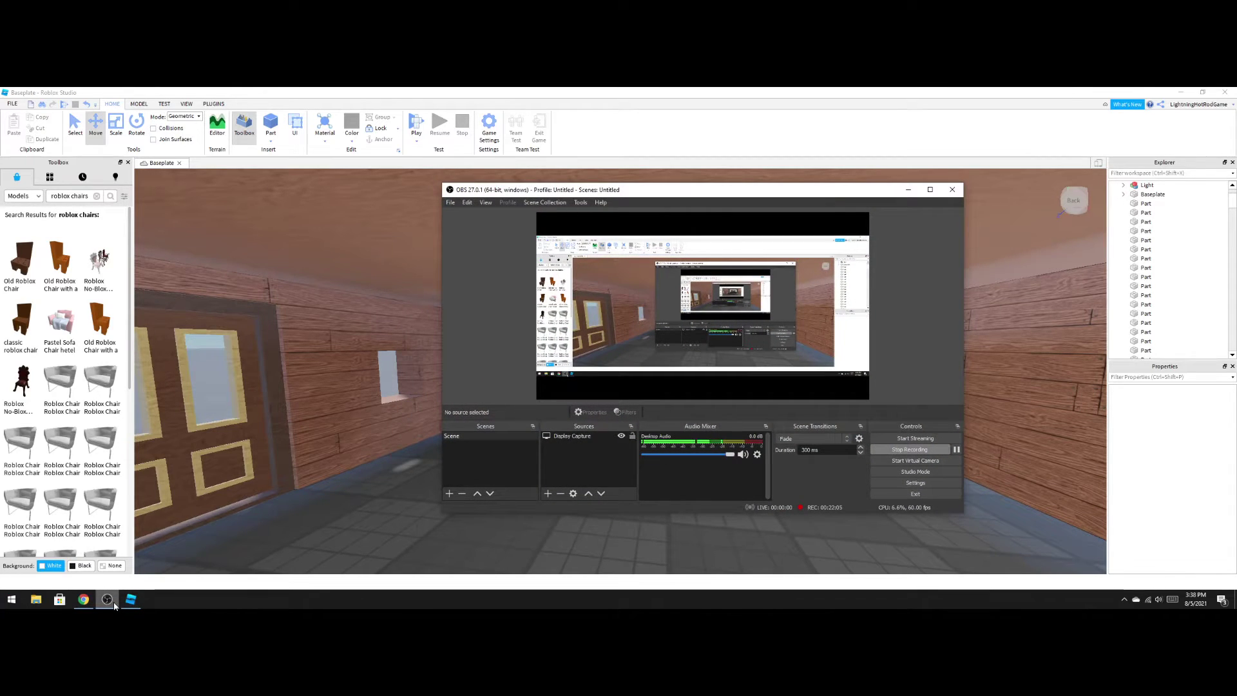
{"action": "left_click", "coordinate": [115, 605]}
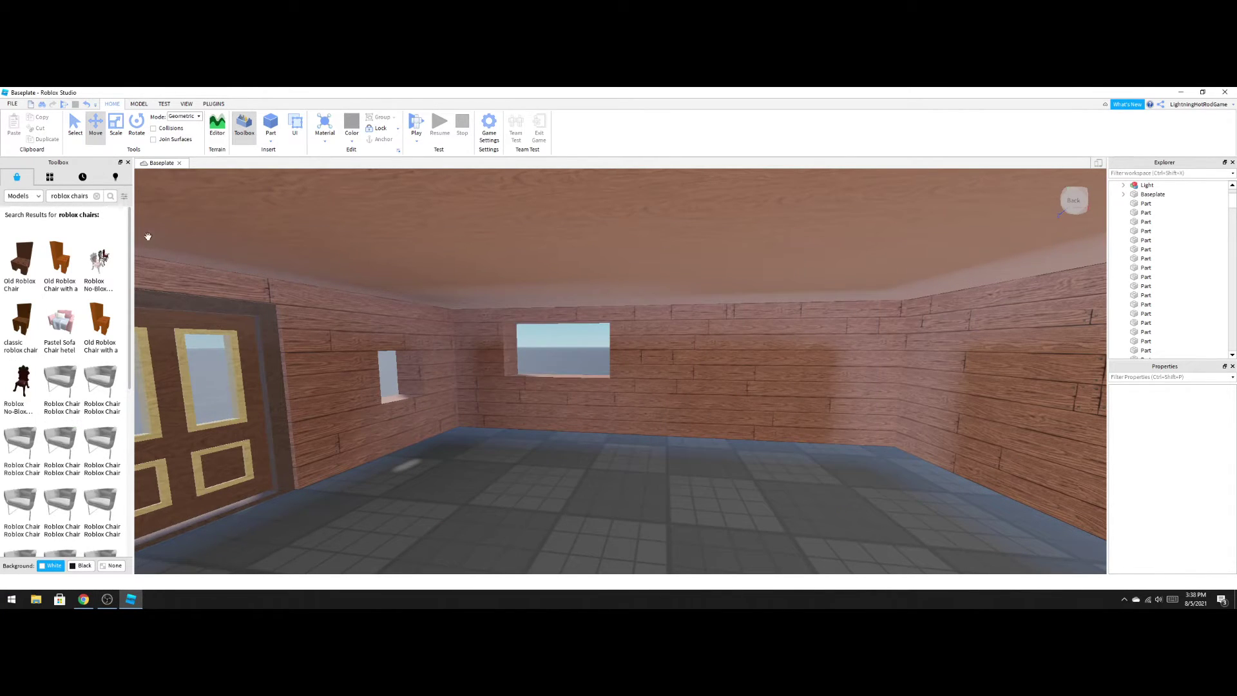
{"action": "scroll", "coordinate": [97, 361], "scroll_direction": "down", "scroll_amount": 3}
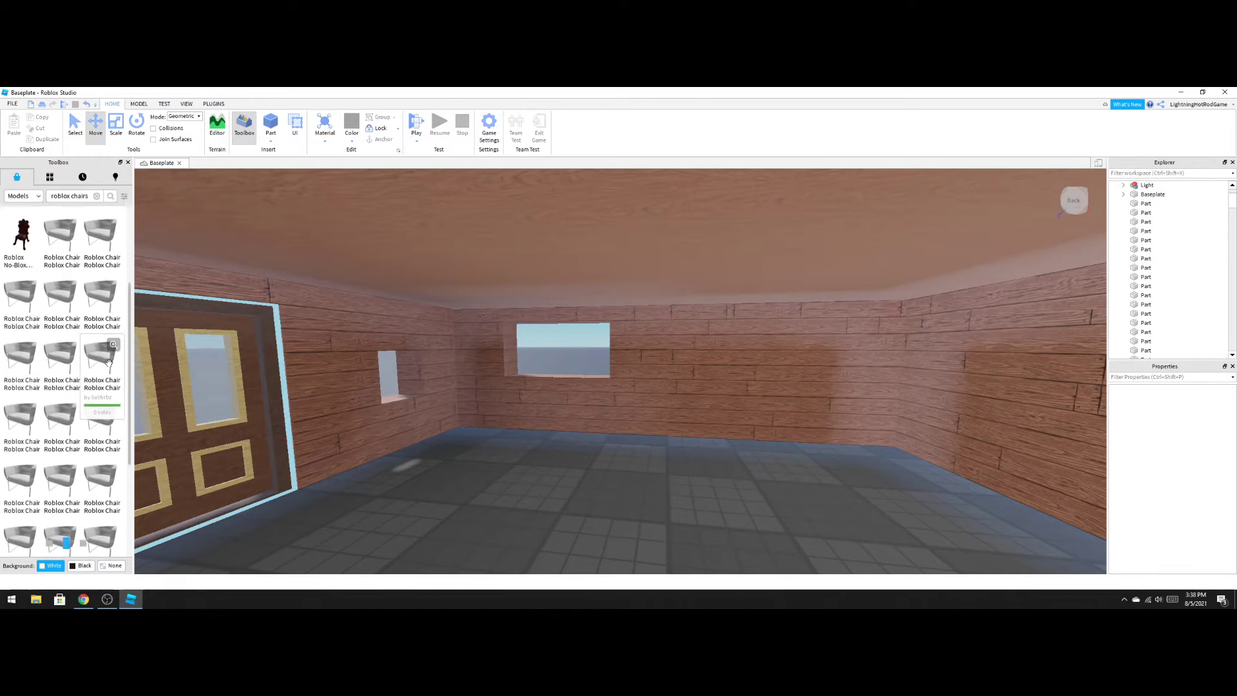
{"action": "scroll", "coordinate": [83, 259], "scroll_direction": "up", "scroll_amount": 3}
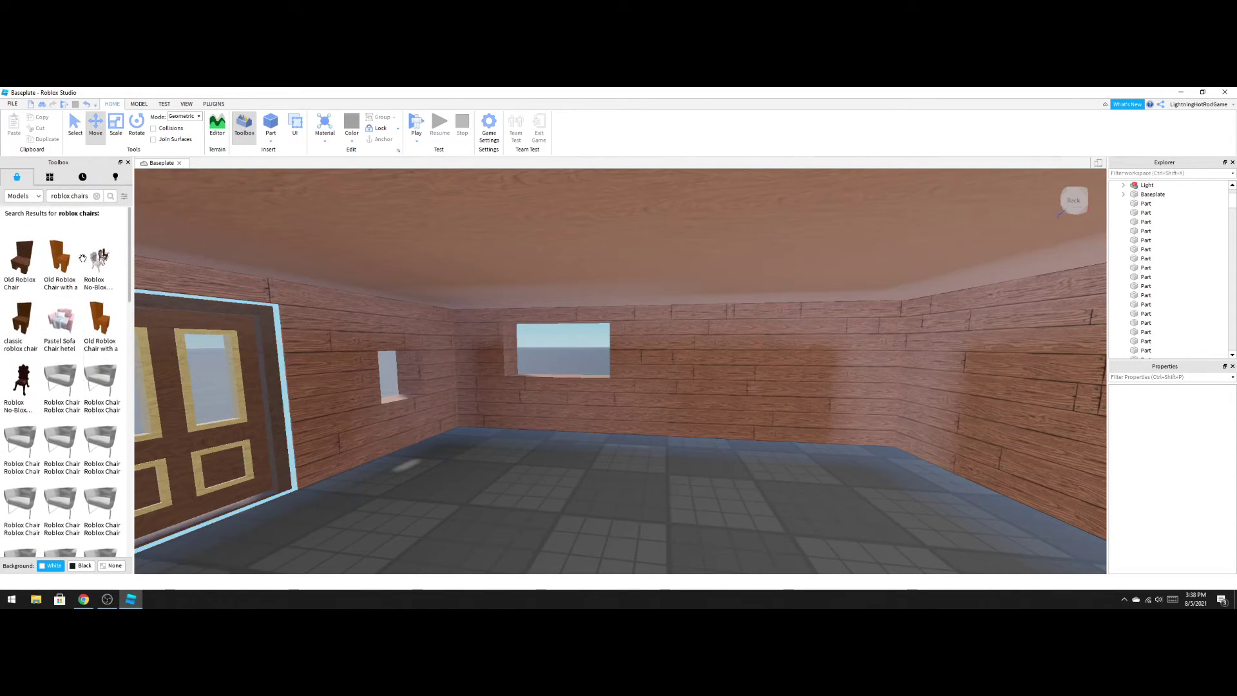
{"action": "left_click", "coordinate": [21, 261]}
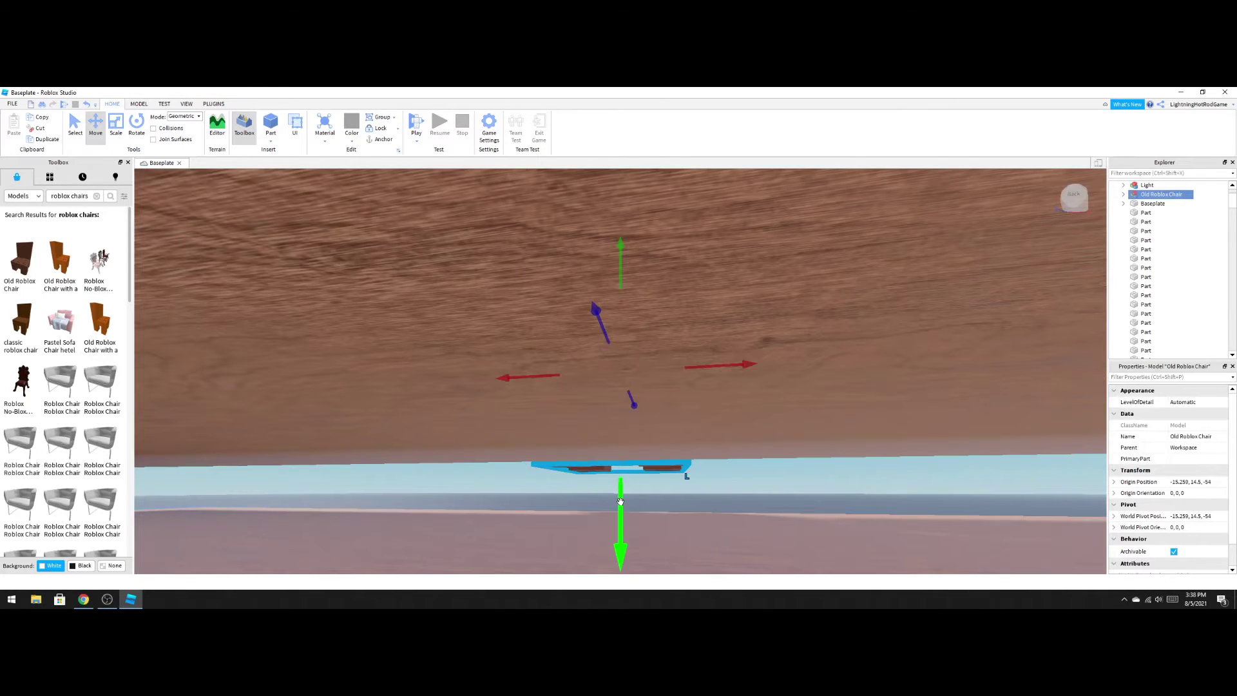
Lower the chair from the roof into the house and move it 12 studs inward so it stands on the floor.
{"action": "key", "text": "f"}
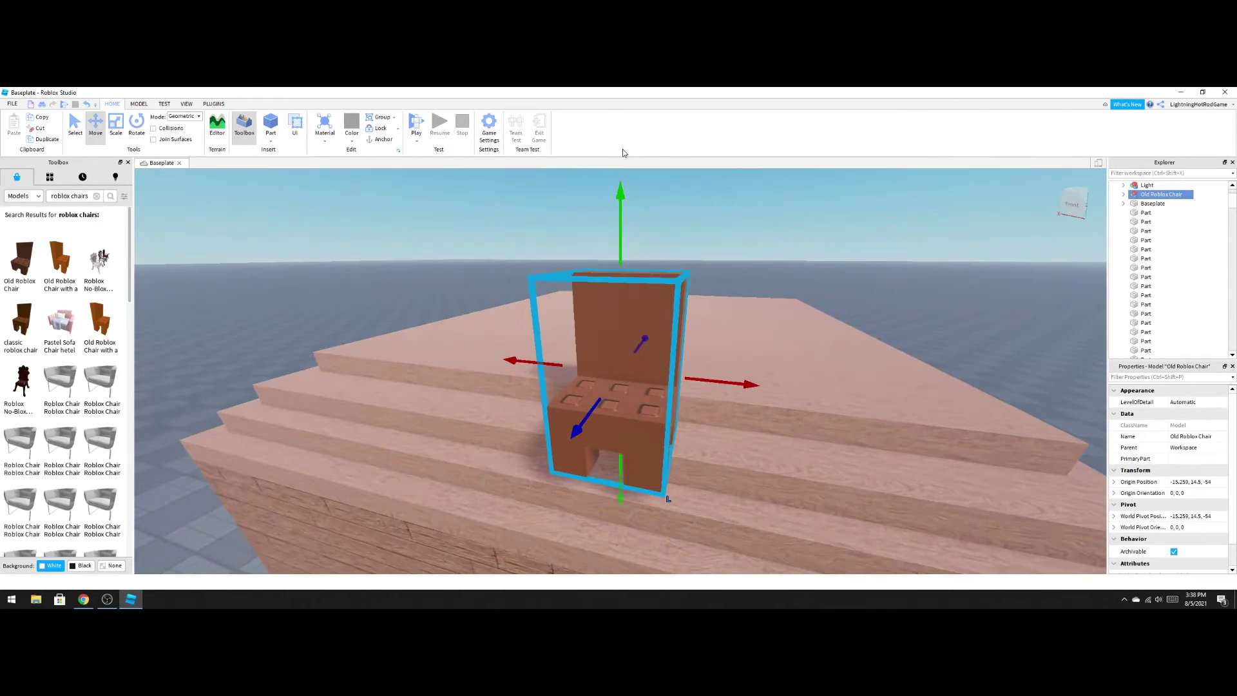
{"action": "left_click_drag", "start_coordinate": [621, 501], "coordinate": [619, 512]}
{"action": "scroll", "coordinate": [630, 500], "scroll_direction": "up", "scroll_amount": 5}
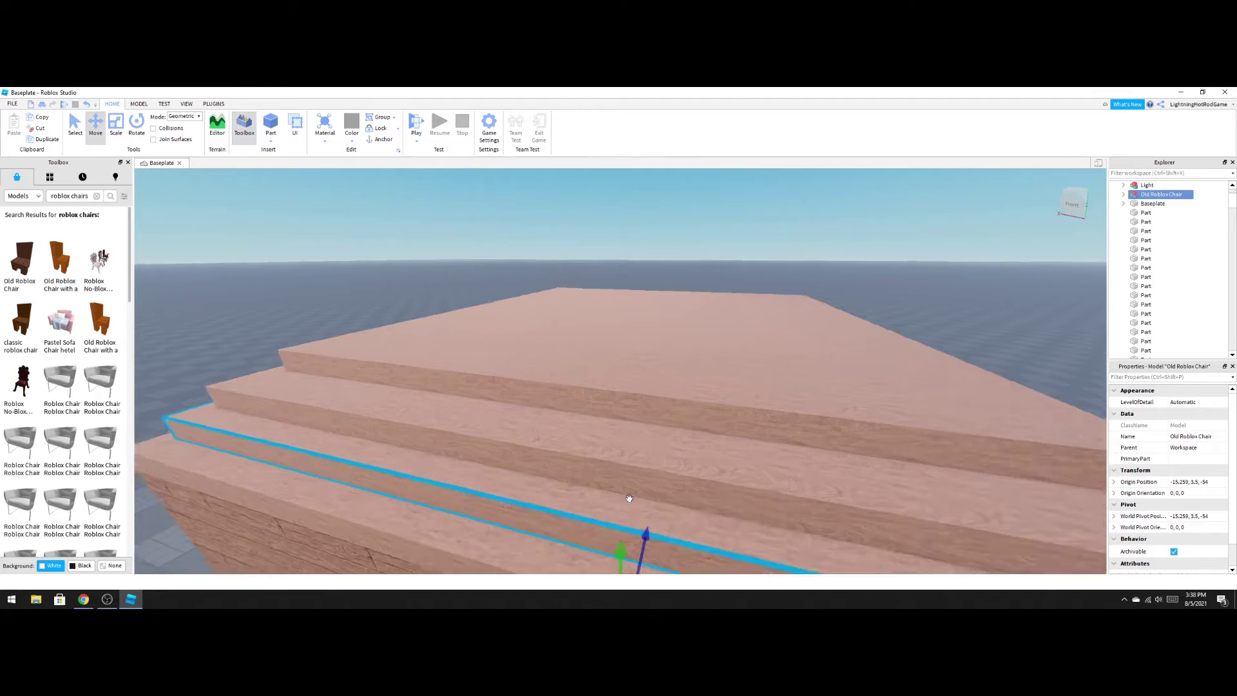
{"action": "right_click_drag", "start_coordinate": [630, 500], "coordinate": [633, 499]}
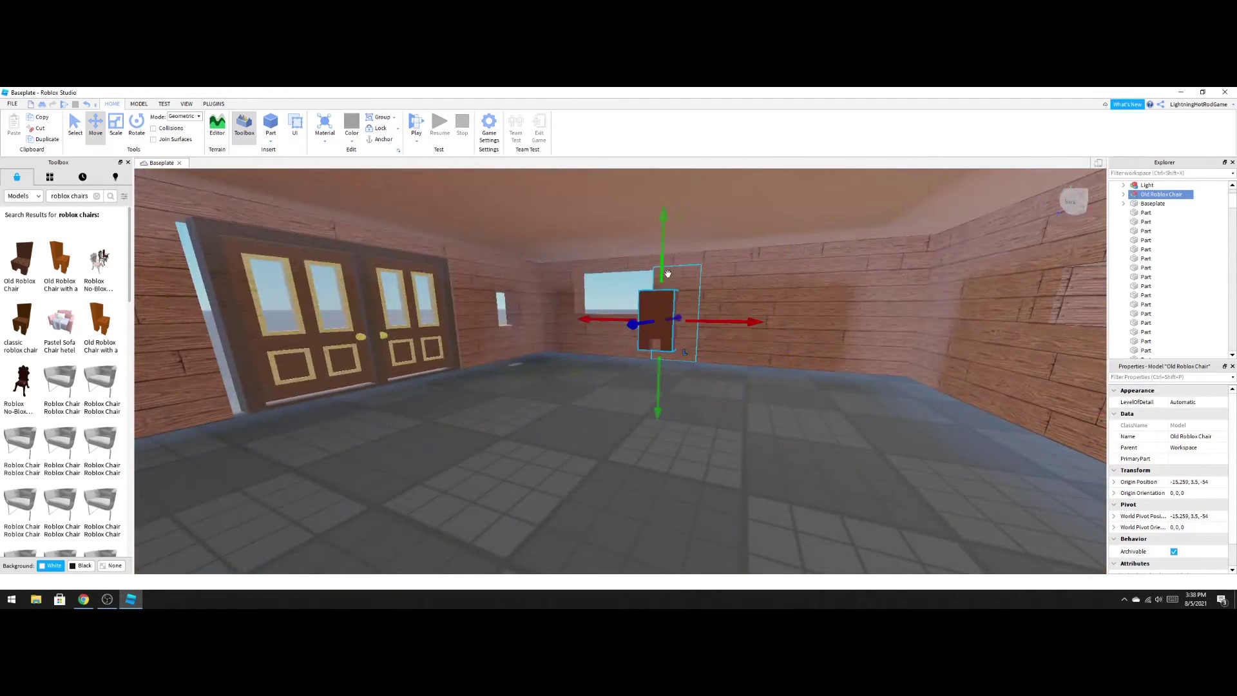
{"action": "left_click_drag", "start_coordinate": [637, 324], "coordinate": [602, 376]}
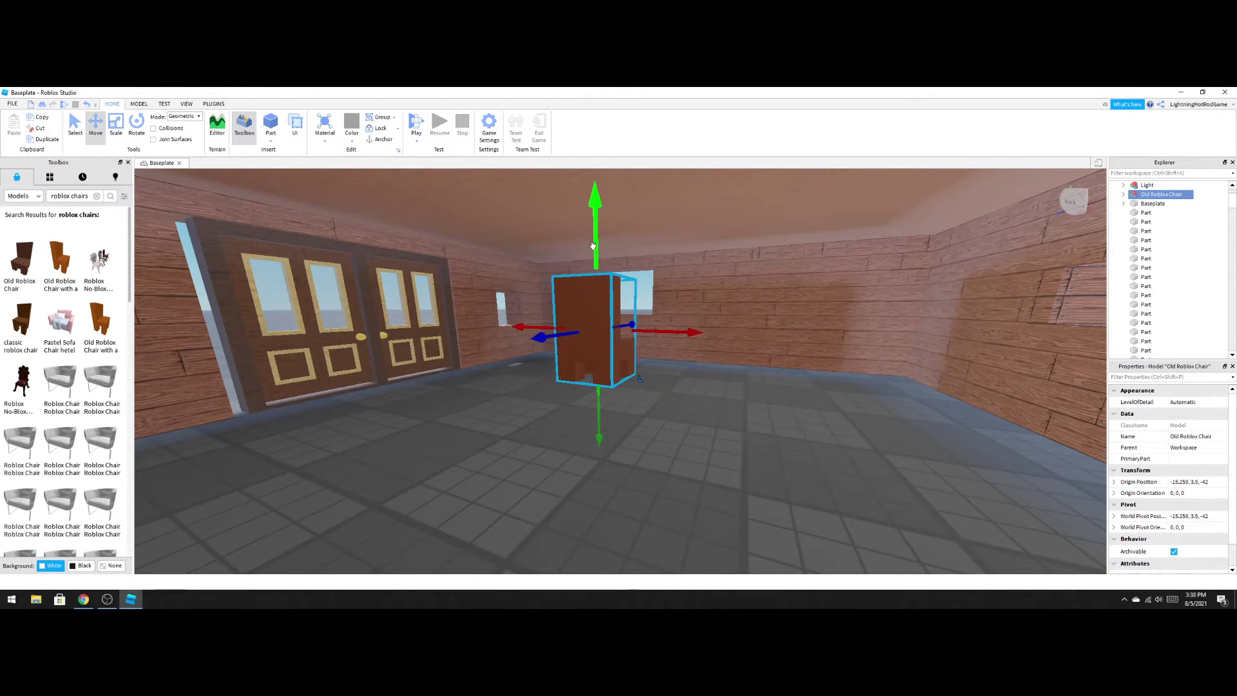
{"action": "left_click_drag", "start_coordinate": [598, 257], "coordinate": [590, 287]}
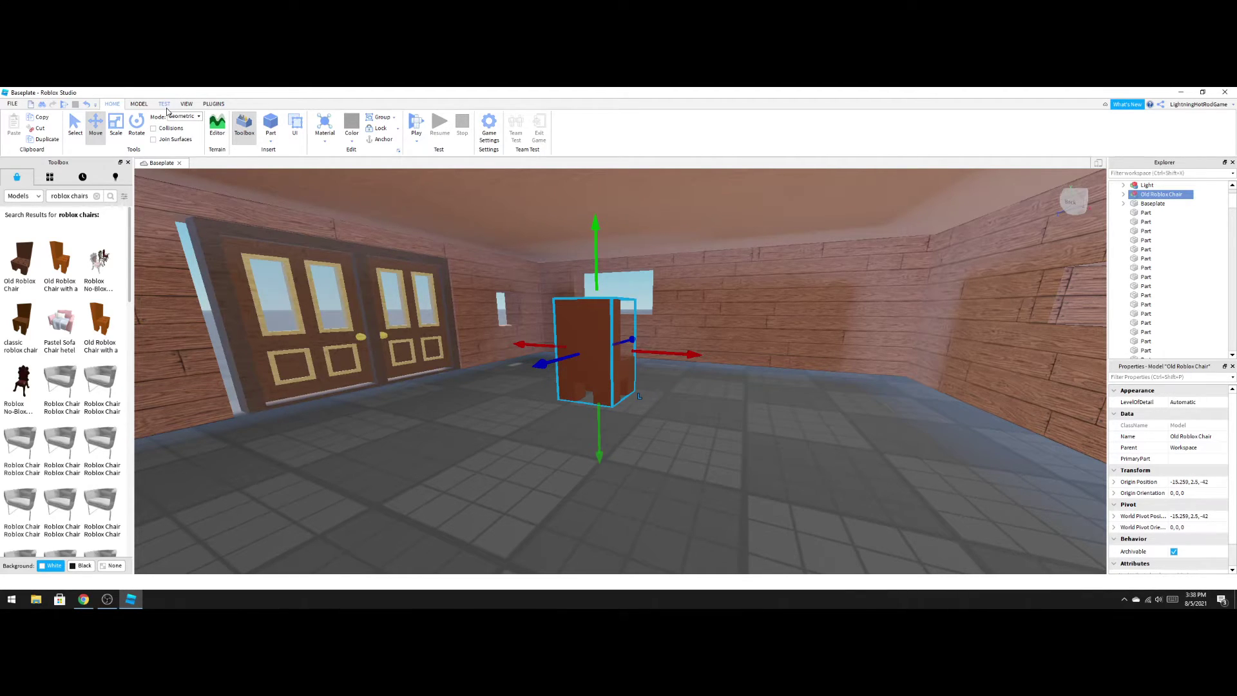
Turn the chair around 180 degrees, then shift it 6 studs sideways and 8 studs back toward the wall.
{"action": "key", "text": "ctrl+r"}
{"action": "key", "text": "ctrl+r"}
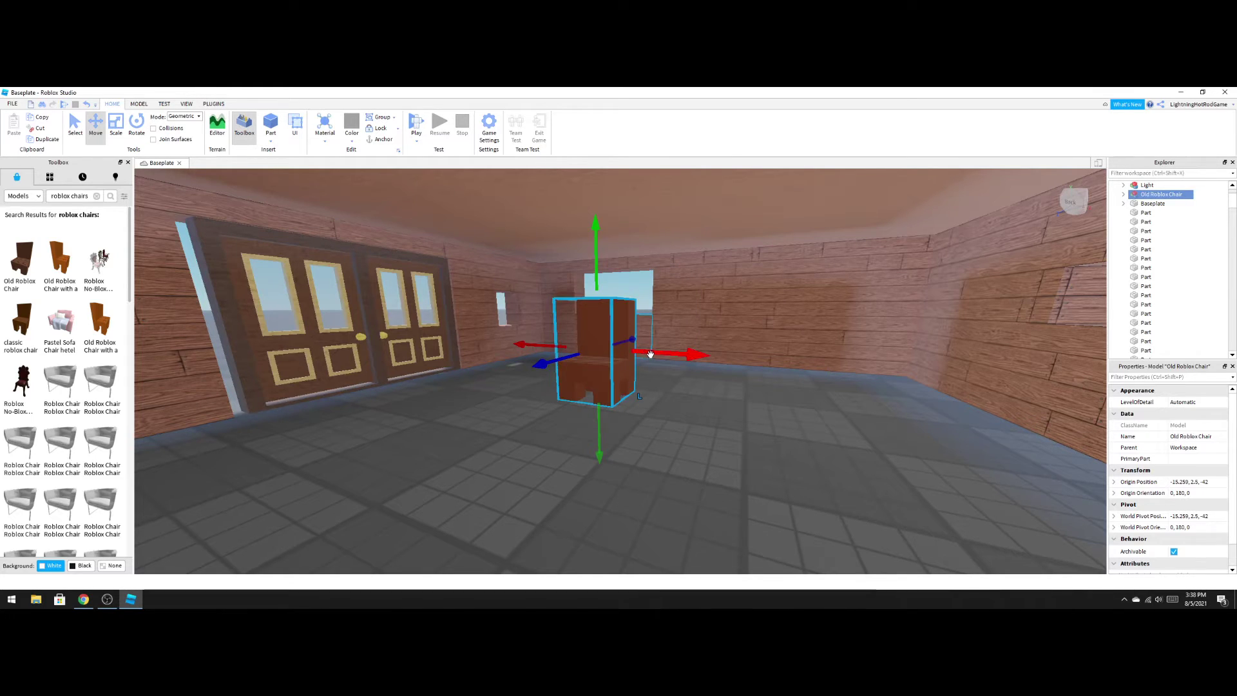
{"action": "left_click_drag", "start_coordinate": [645, 353], "coordinate": [786, 374]}
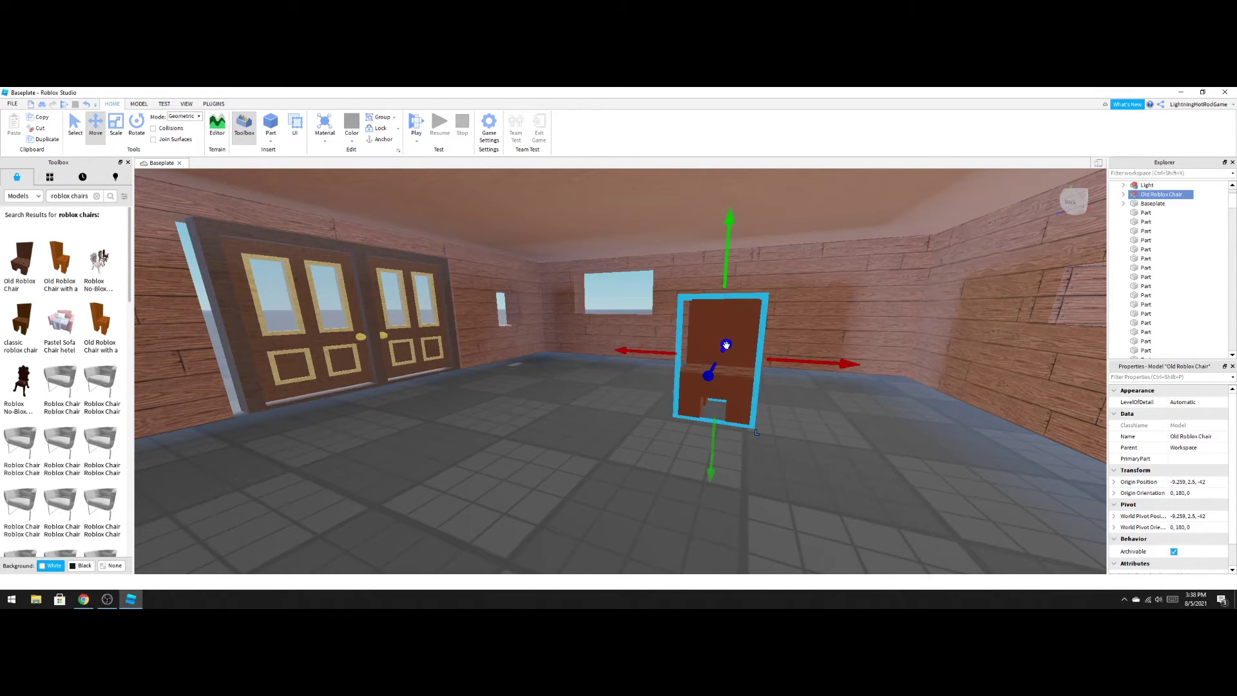
{"action": "left_click_drag", "start_coordinate": [726, 345], "coordinate": [750, 331]}
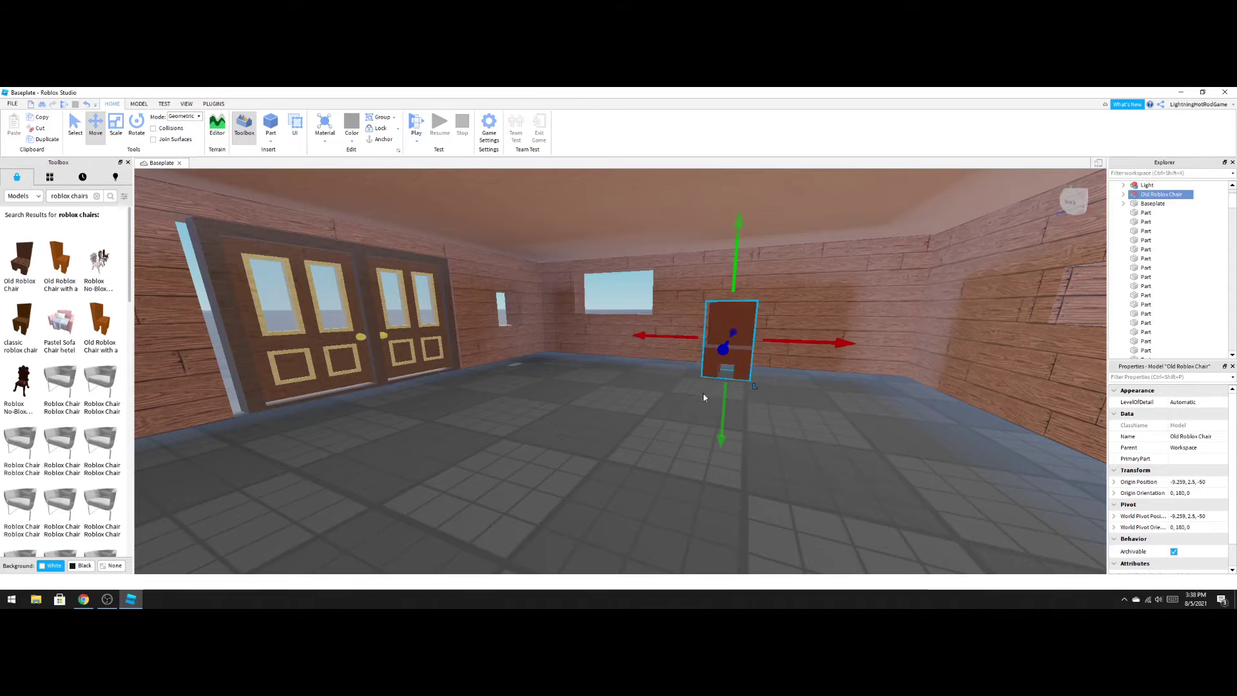
Duplicate the chair toward the room's corner, rotate the copy 90 degrees and place it by the wall with the two windows.
{"action": "right_click_drag", "start_coordinate": [681, 446], "coordinate": [681, 446]}
{"action": "key", "text": "w"}
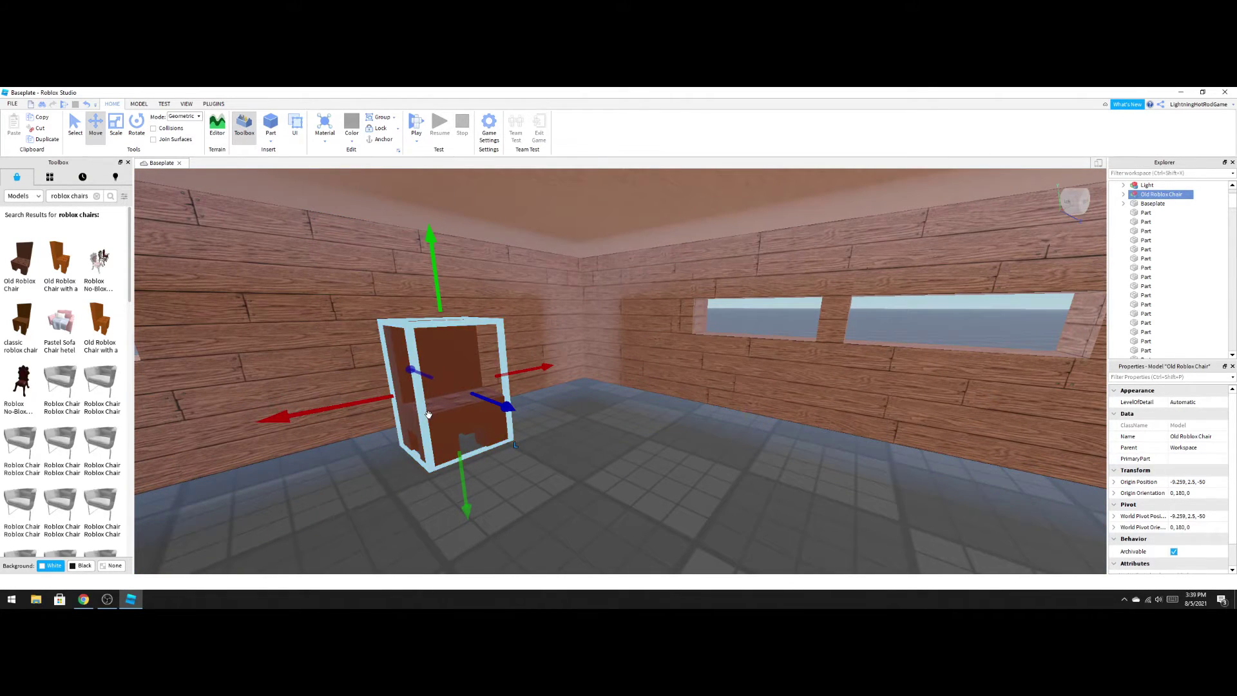
{"action": "key", "text": "ctrl+d"}
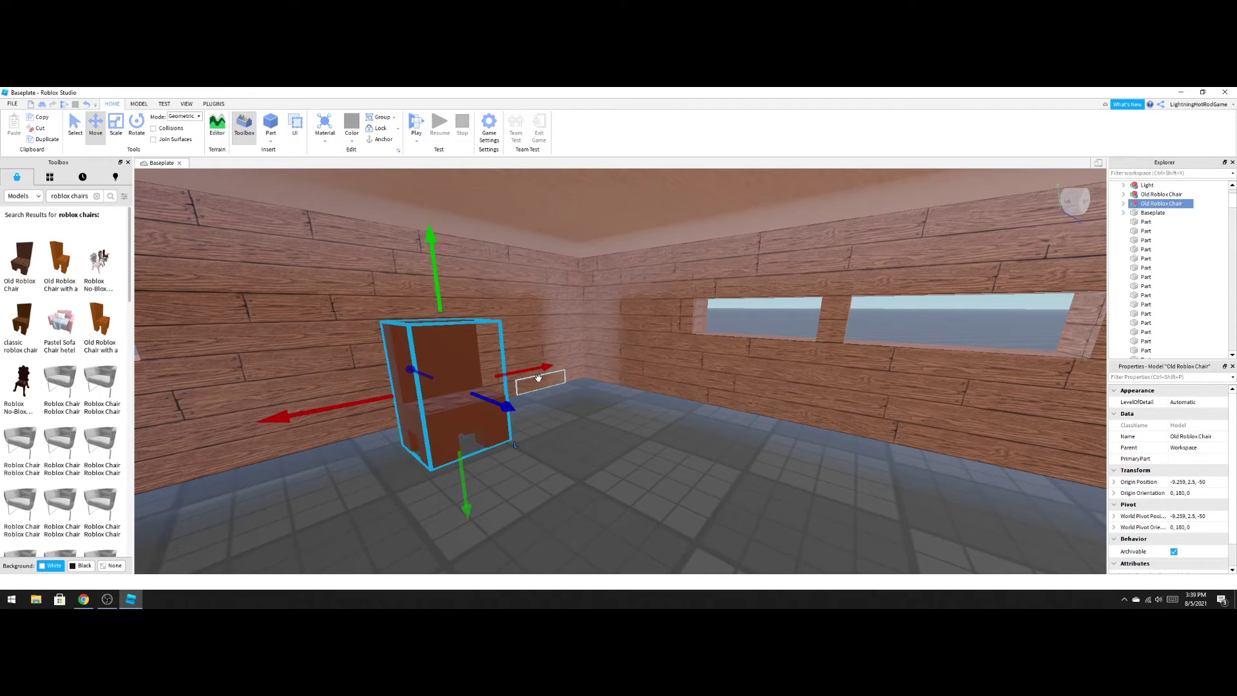
{"action": "left_click_drag", "start_coordinate": [540, 370], "coordinate": [601, 375]}
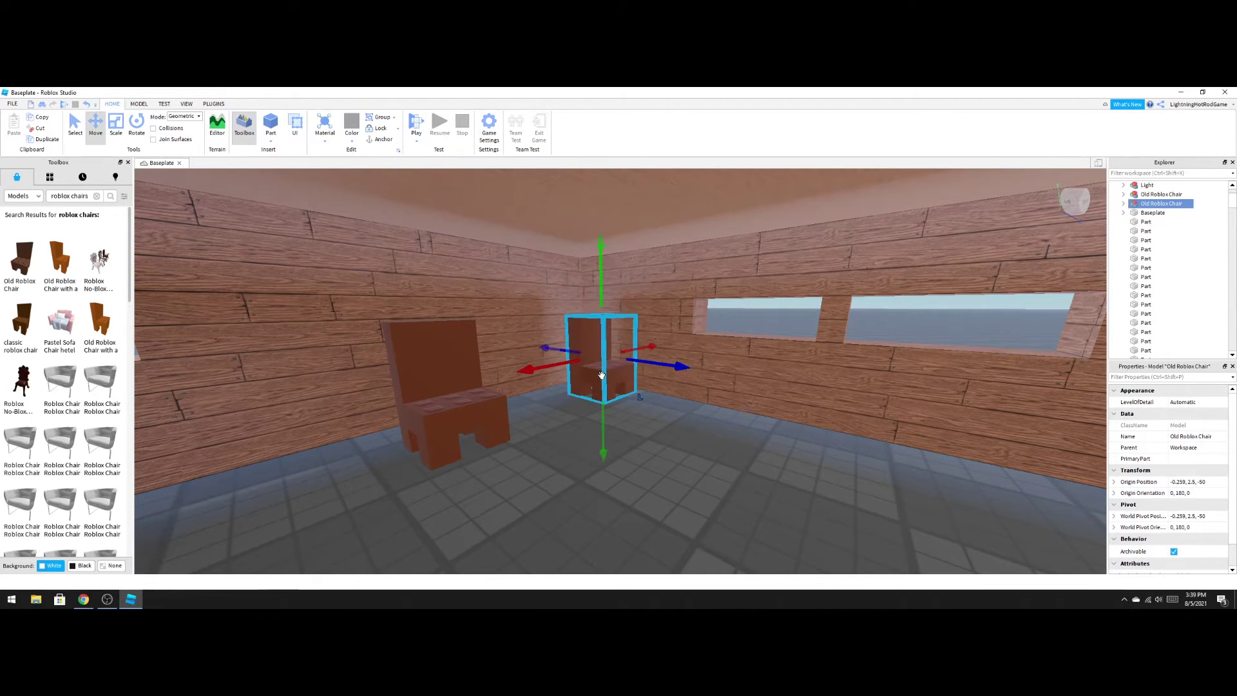
{"action": "key", "text": "ctrl+r"}
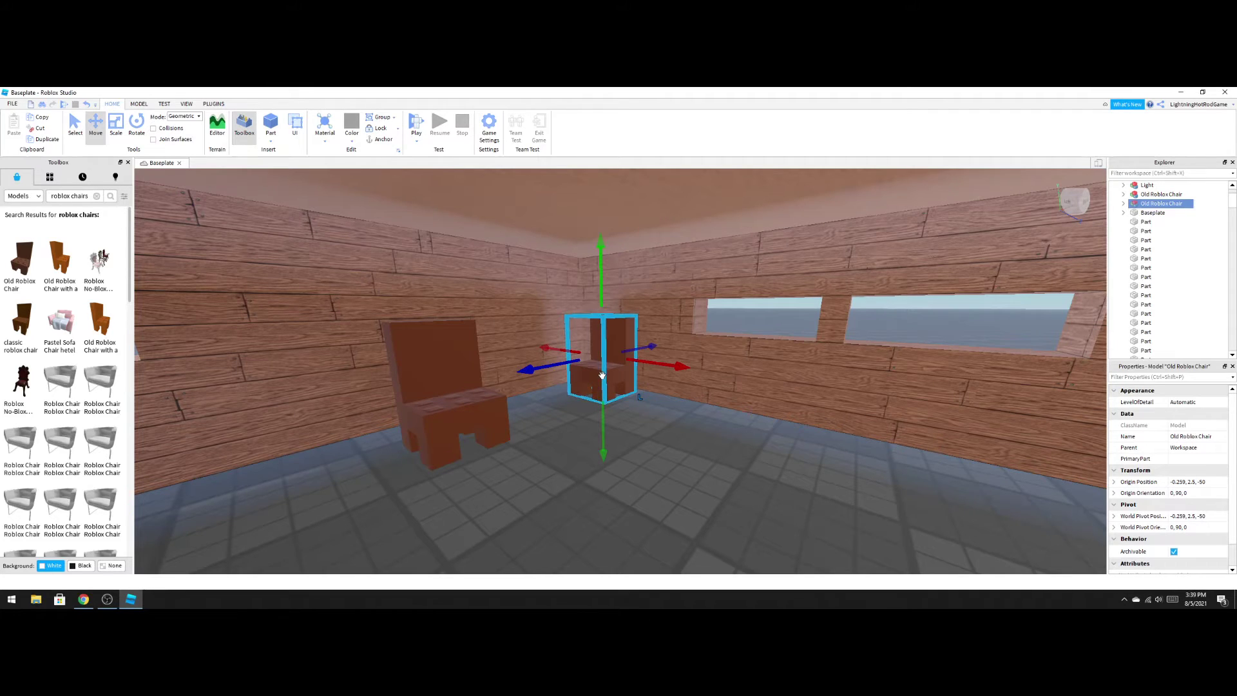
{"action": "left_click_drag", "start_coordinate": [644, 362], "coordinate": [725, 381]}
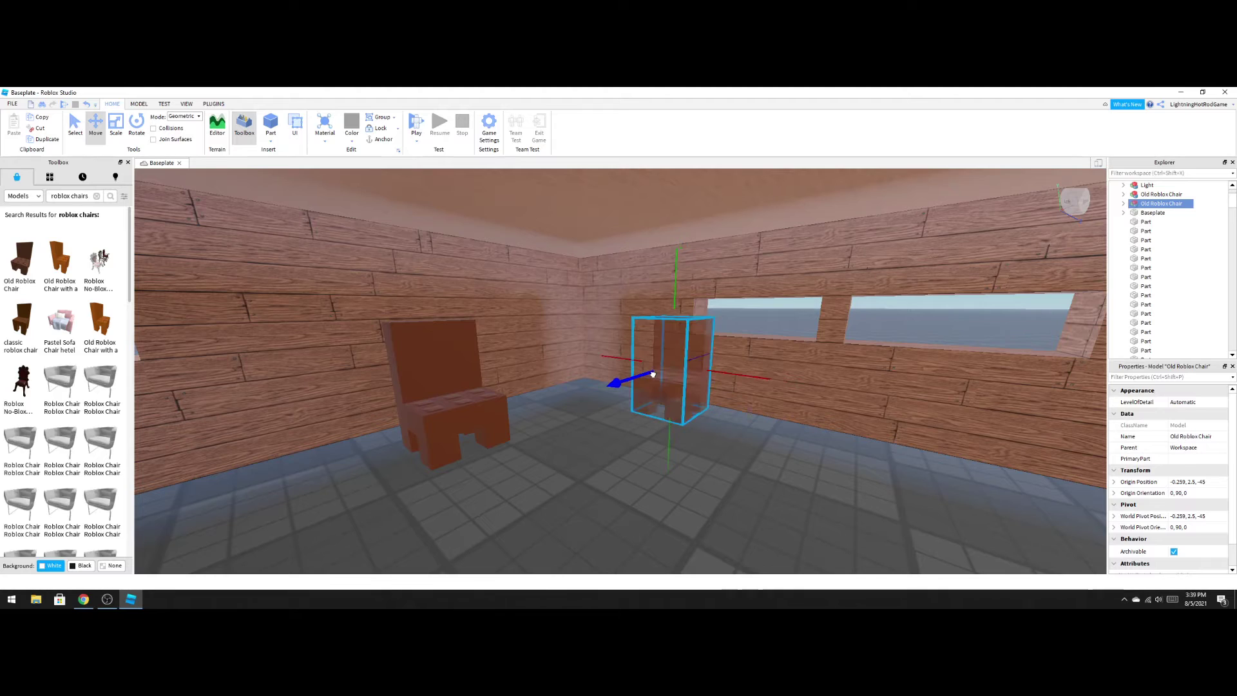
{"action": "left_click_drag", "start_coordinate": [651, 378], "coordinate": [638, 382]}
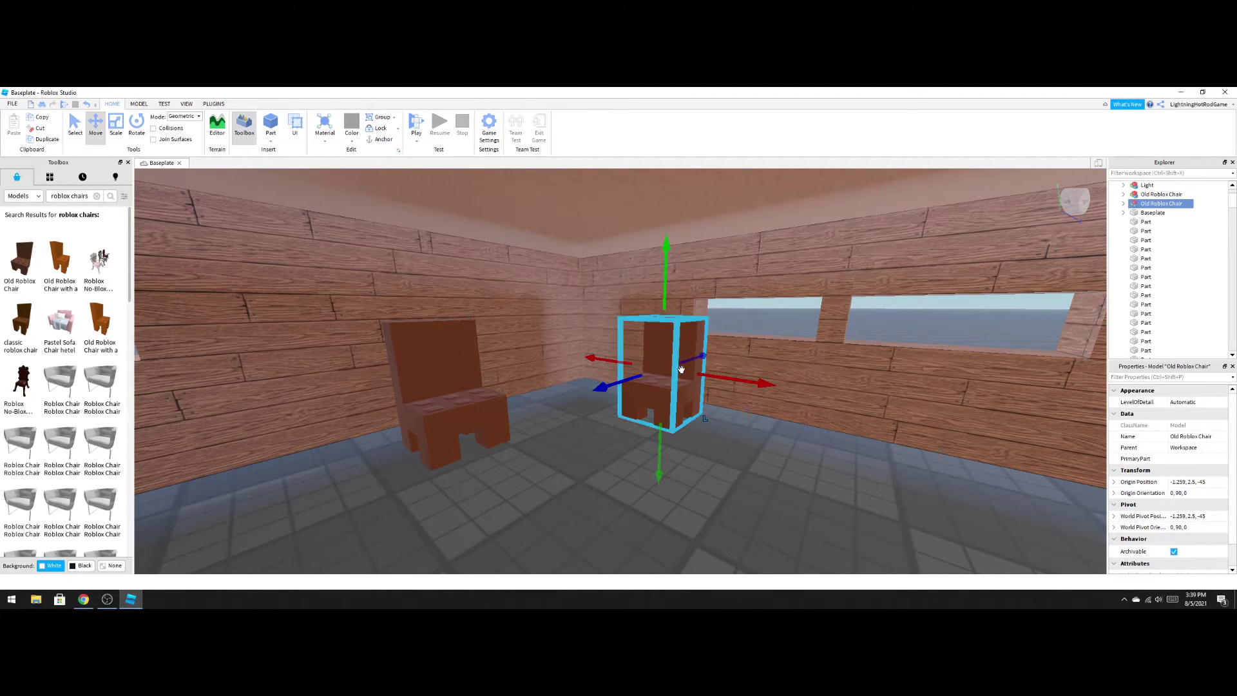
Nudge both chairs closer to their walls, move the first chair nearer the corner, and deselect it.
{"action": "left_click", "coordinate": [492, 412]}
{"action": "left_click_drag", "start_coordinate": [422, 370], "coordinate": [403, 361]}
{"action": "left_click", "coordinate": [683, 364]}
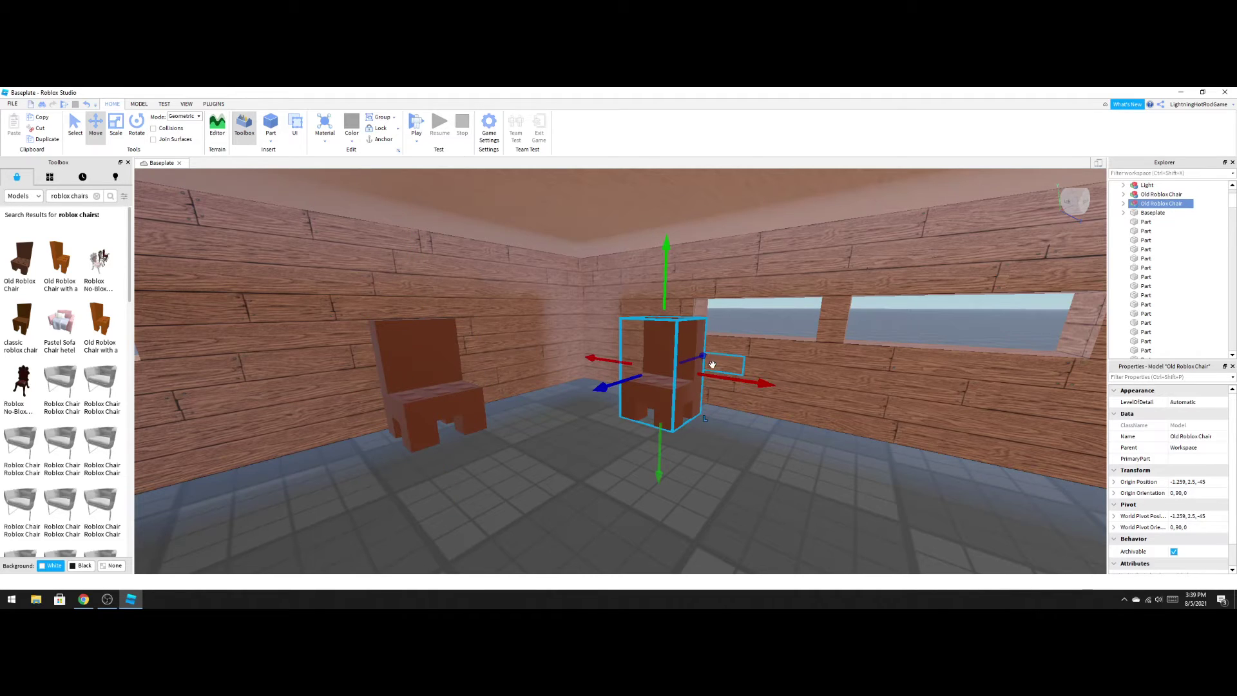
{"action": "mouse_move", "coordinate": [686, 362]}
{"action": "left_mouse_down"}
{"action": "mouse_move", "coordinate": [704, 357]}
{"action": "mouse_move", "coordinate": [683, 363]}
{"action": "mouse_move", "coordinate": [693, 359]}
{"action": "left_mouse_up"}
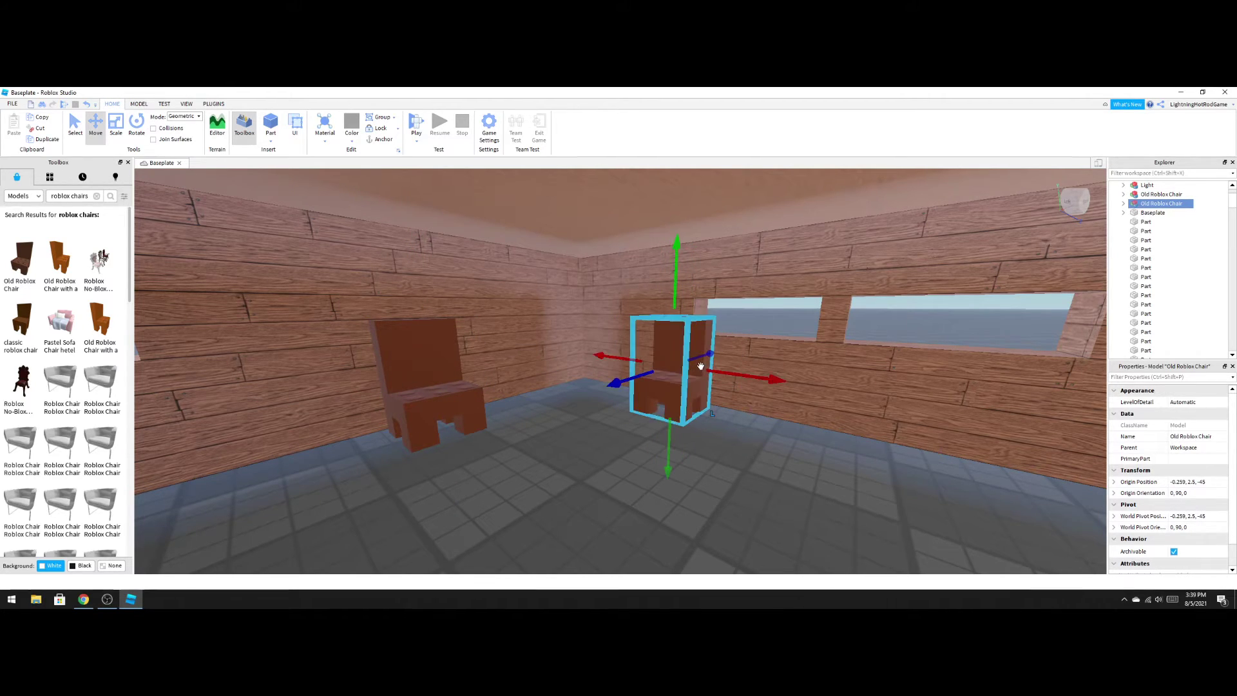
{"action": "left_click", "coordinate": [461, 420]}
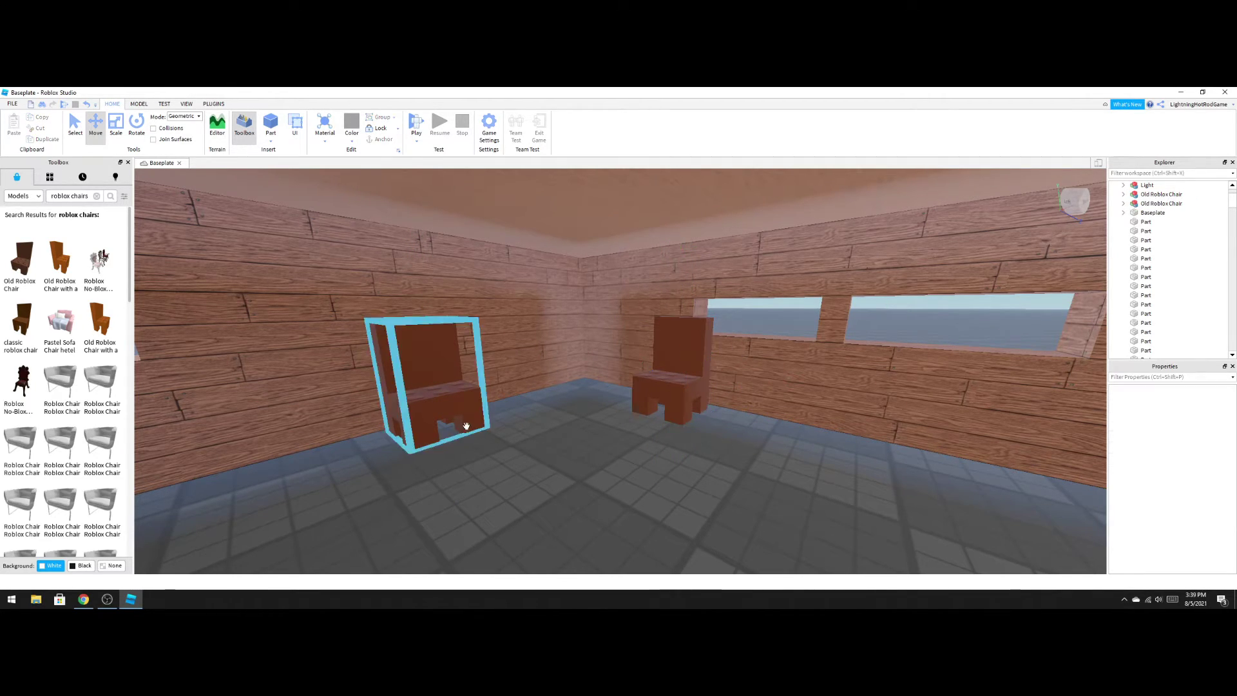
{"action": "left_click_drag", "start_coordinate": [469, 393], "coordinate": [540, 366]}
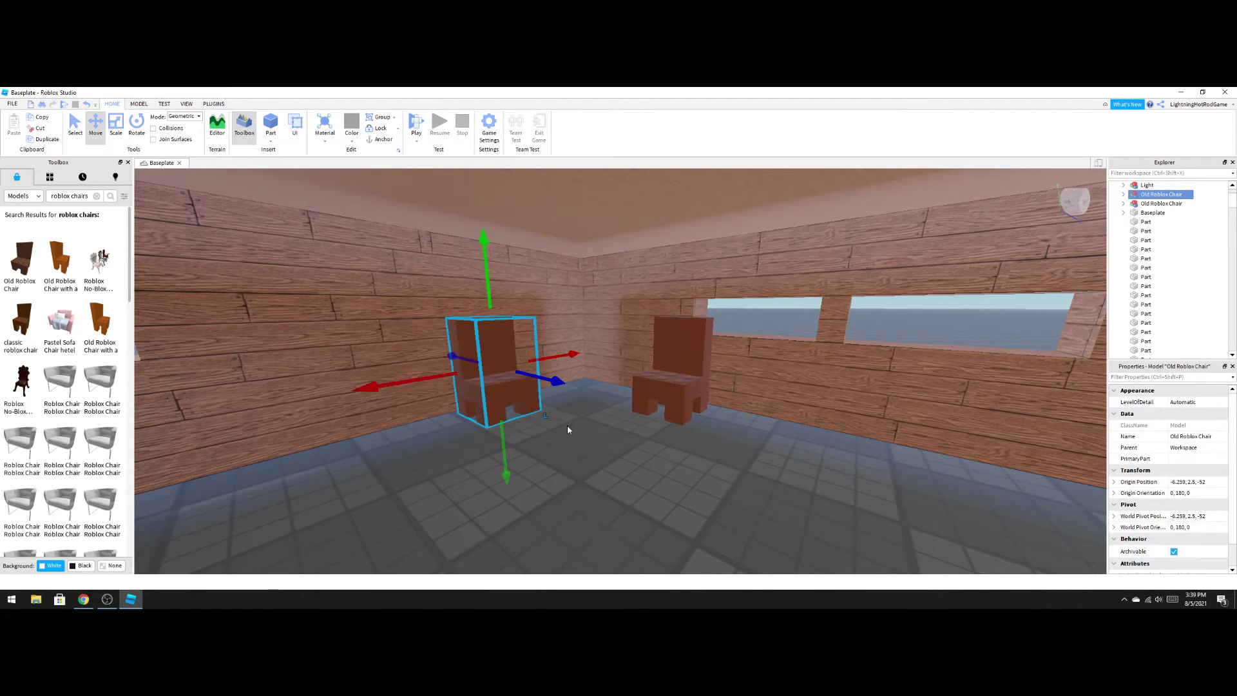
{"action": "left_click", "coordinate": [573, 437]}
Search the toolbox models for "table" and insert the dark Large Table.
{"action": "key", "text": "w"}
{"action": "right_click_drag", "start_coordinate": [613, 475], "coordinate": [611, 475]}
{"action": "scroll", "coordinate": [612, 475], "scroll_direction": "down", "scroll_amount": 10}
{"action": "key", "text": "w"}
{"action": "key", "text": "w"}
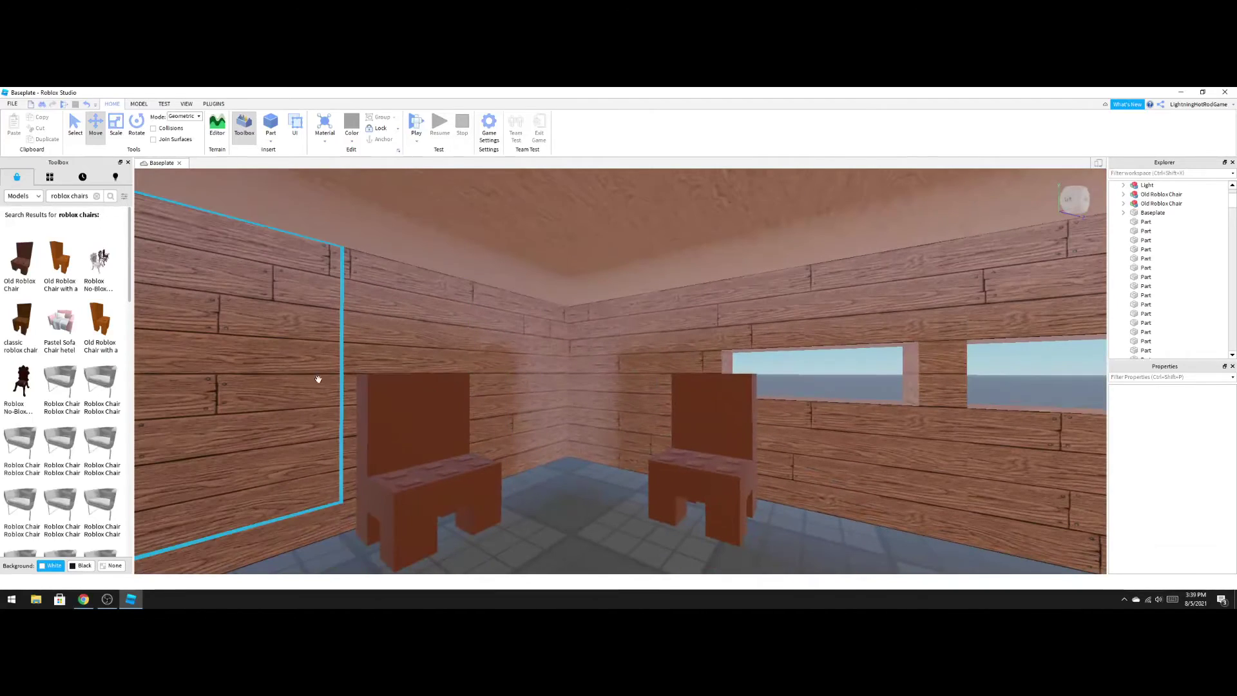
{"action": "left_click", "coordinate": [97, 196]}
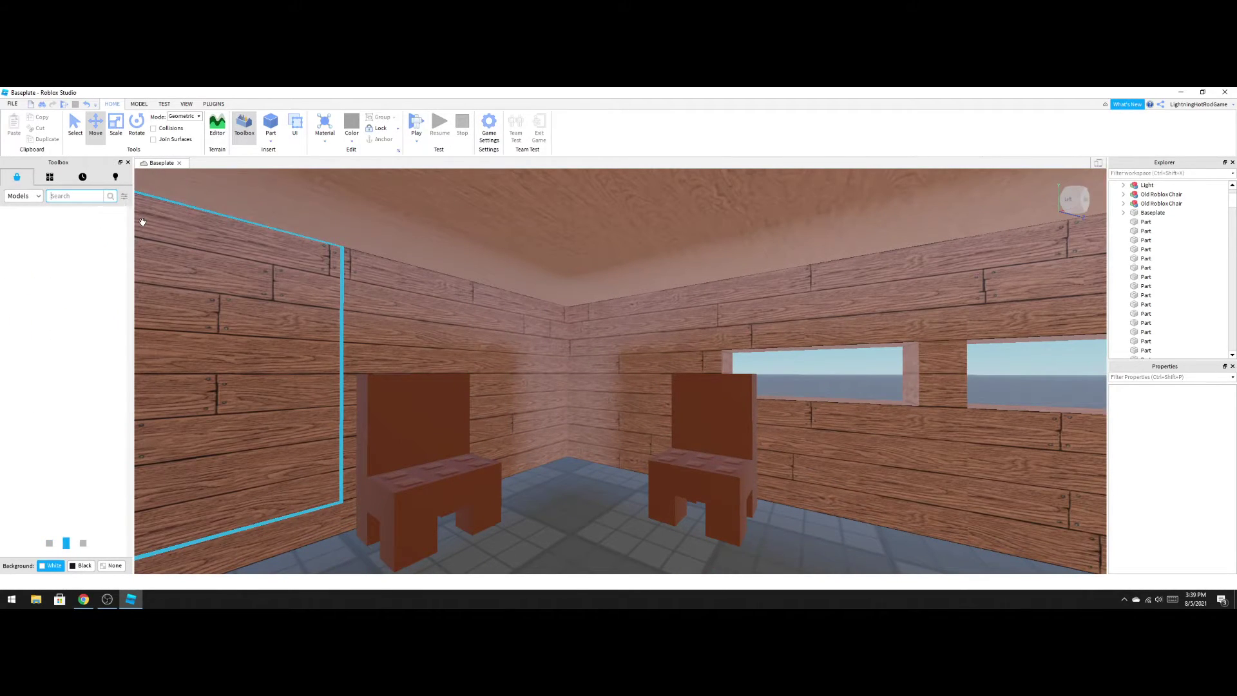
{"action": "type", "text": "tab"}
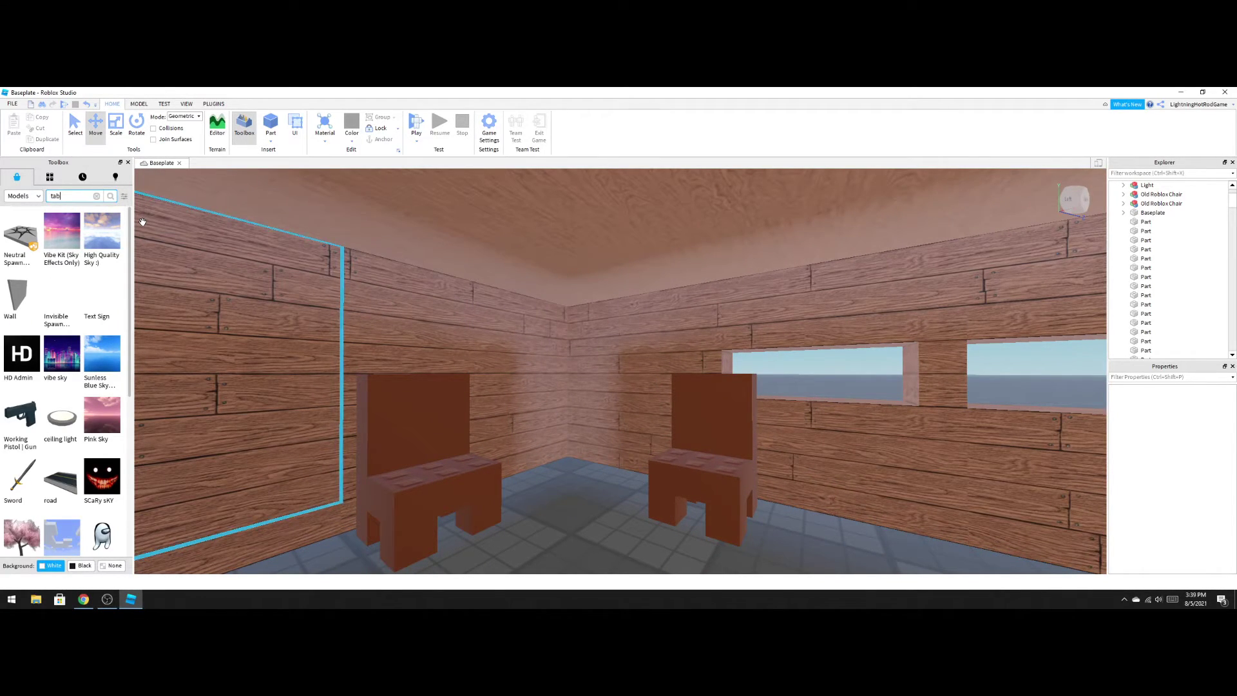
{"action": "type", "text": "le"}
{"action": "key", "text": "Return"}
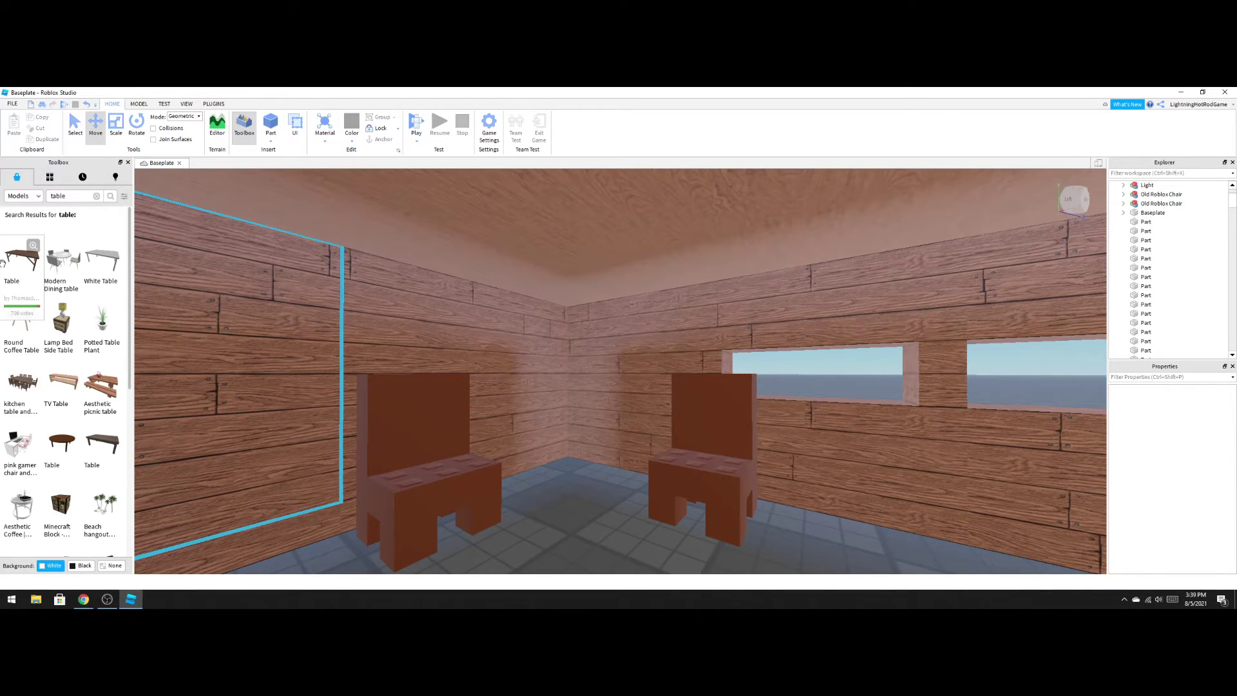
{"action": "left_click", "coordinate": [89, 456]}
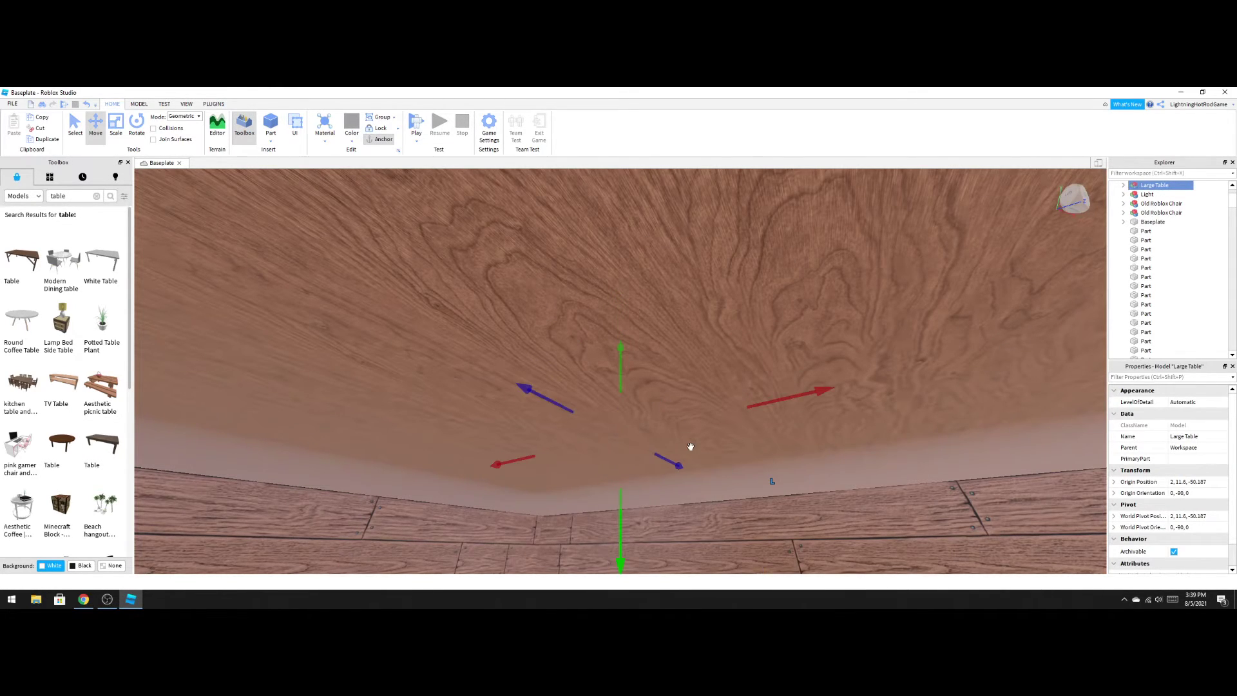
{"action": "right_click_drag", "start_coordinate": [691, 447], "coordinate": [691, 447]}
{"action": "scroll", "coordinate": [691, 447], "scroll_direction": "up", "scroll_amount": 5}
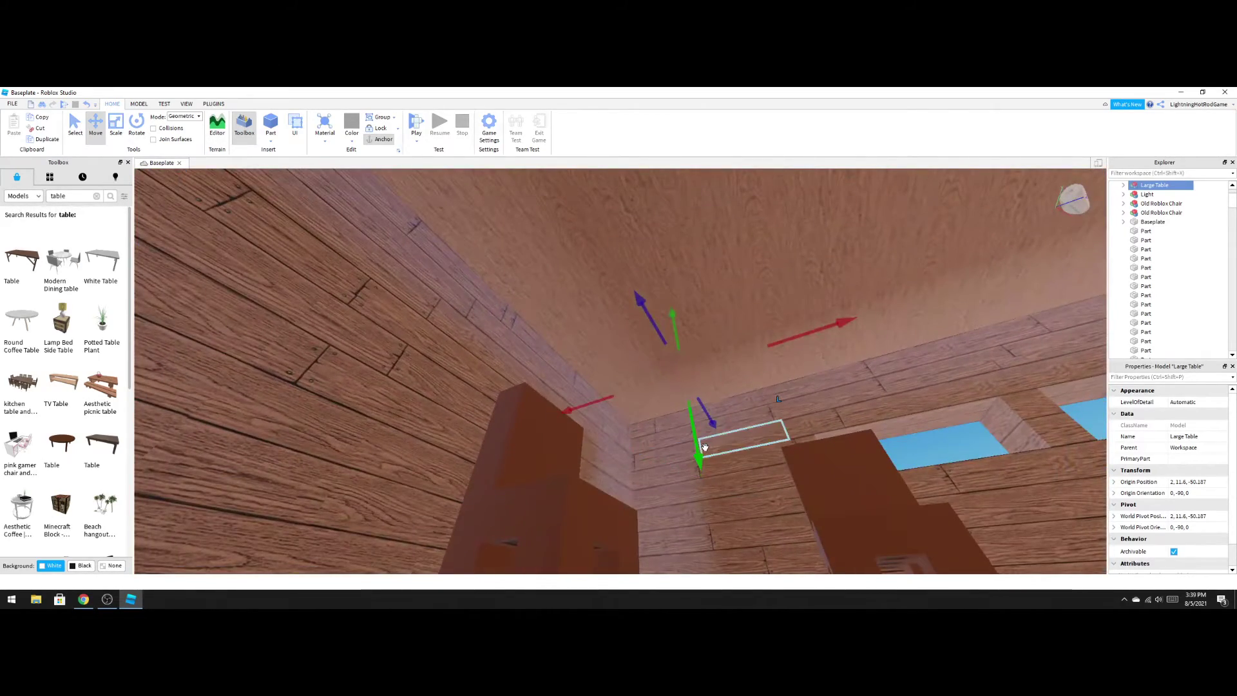
Lower the Large Table 10 studs to the floor between the two chairs and delete it from the room.
{"action": "left_click_drag", "start_coordinate": [693, 446], "coordinate": [671, 607]}
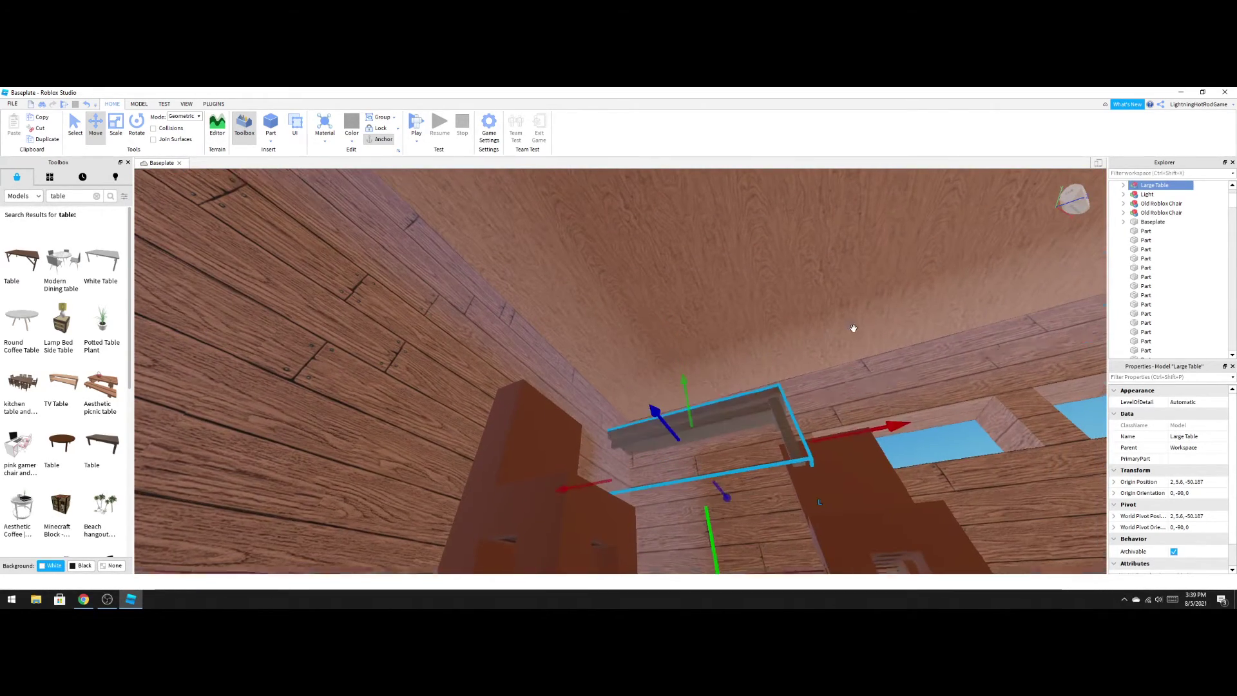
{"action": "right_click_drag", "start_coordinate": [853, 328], "coordinate": [853, 328]}
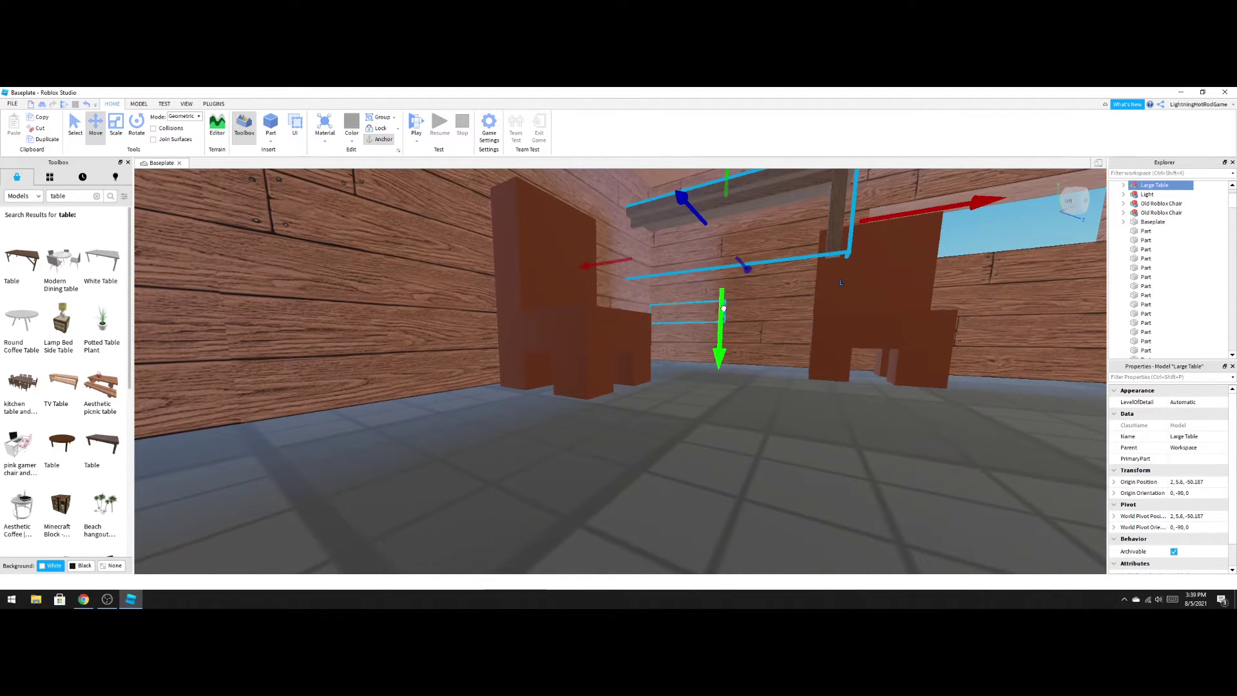
{"action": "left_click_drag", "start_coordinate": [723, 309], "coordinate": [719, 383]}
{"action": "right_click_drag", "start_coordinate": [756, 351], "coordinate": [755, 350]}
{"action": "scroll", "coordinate": [755, 351], "scroll_direction": "down", "scroll_amount": 3}
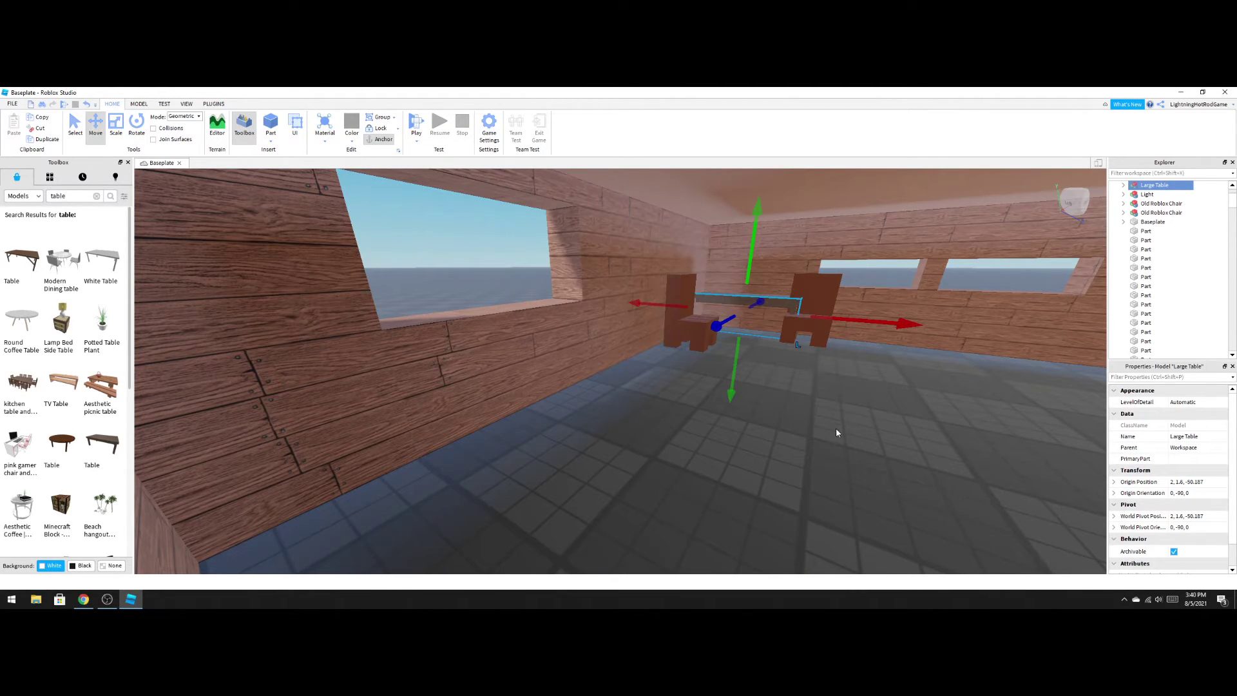
{"action": "right_click_drag", "start_coordinate": [837, 428], "coordinate": [836, 428]}
{"action": "scroll", "coordinate": [836, 428], "scroll_direction": "up", "scroll_amount": 3}
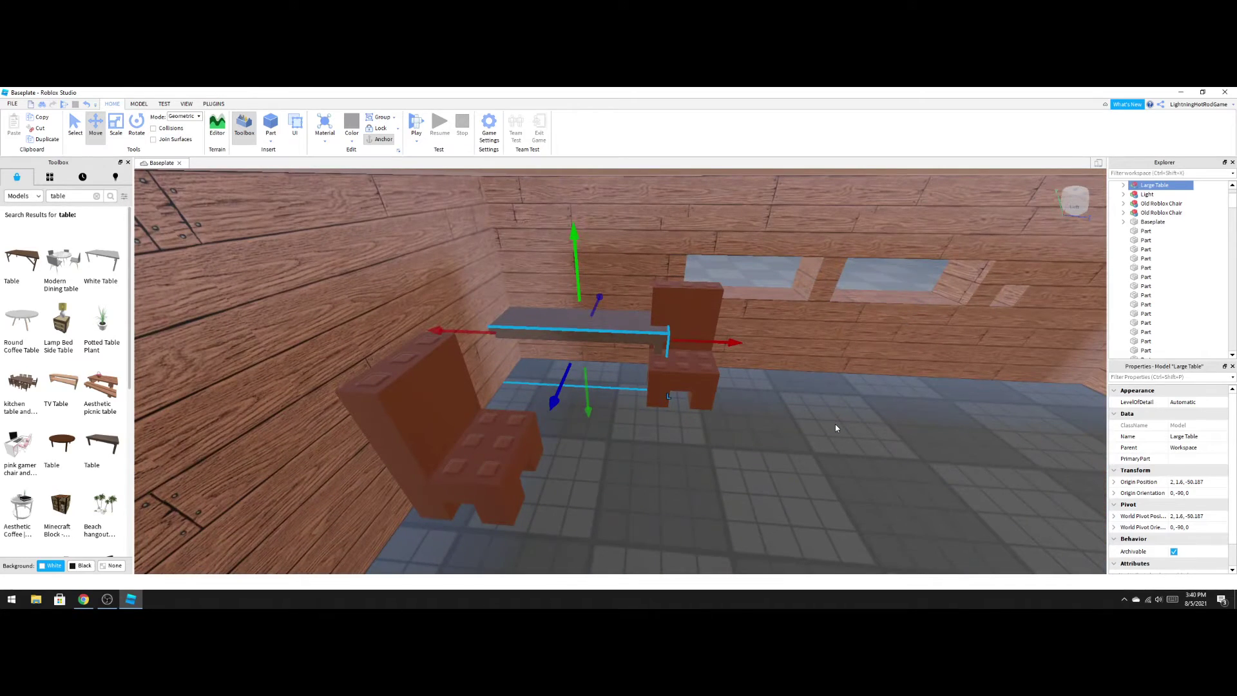
{"action": "key", "text": "Delete"}
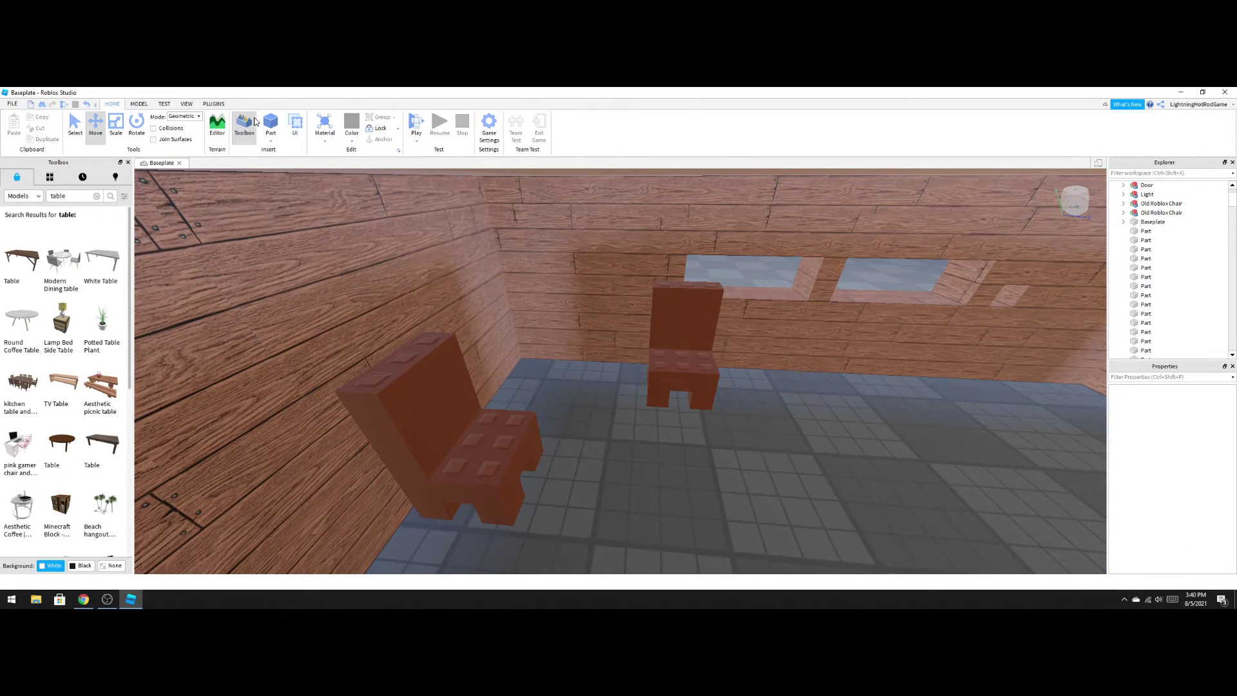
Insert a block part, lower it to the floor and move it 4 studs toward the room's corner, to position 1, 0.5, -52.
{"action": "left_click", "coordinate": [271, 141]}
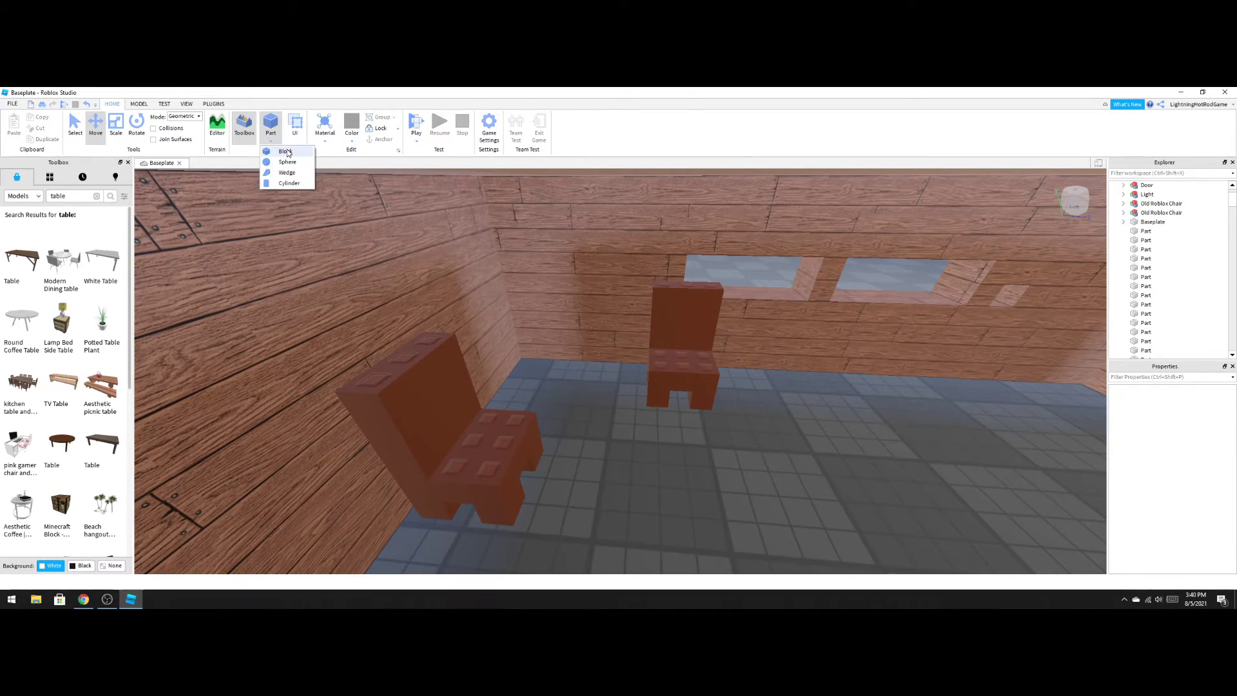
{"action": "left_click", "coordinate": [278, 153]}
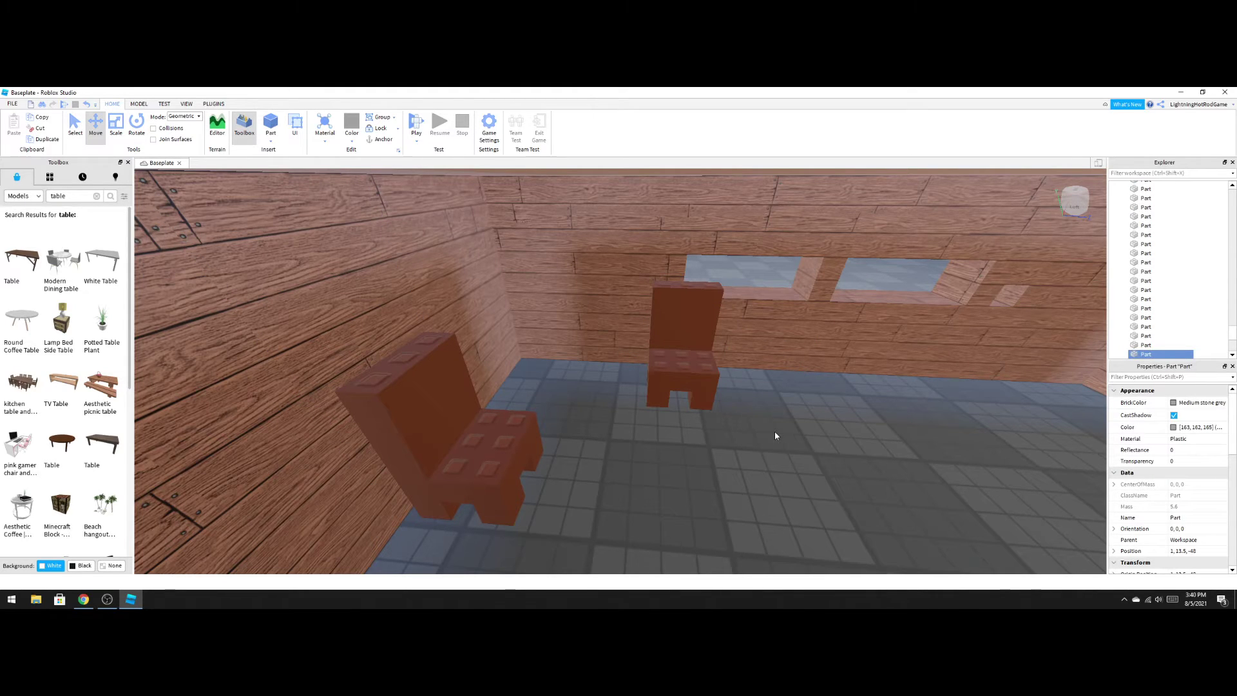
{"action": "right_click_drag", "start_coordinate": [810, 384], "coordinate": [810, 383]}
{"action": "left_click_drag", "start_coordinate": [570, 244], "coordinate": [574, 509]}
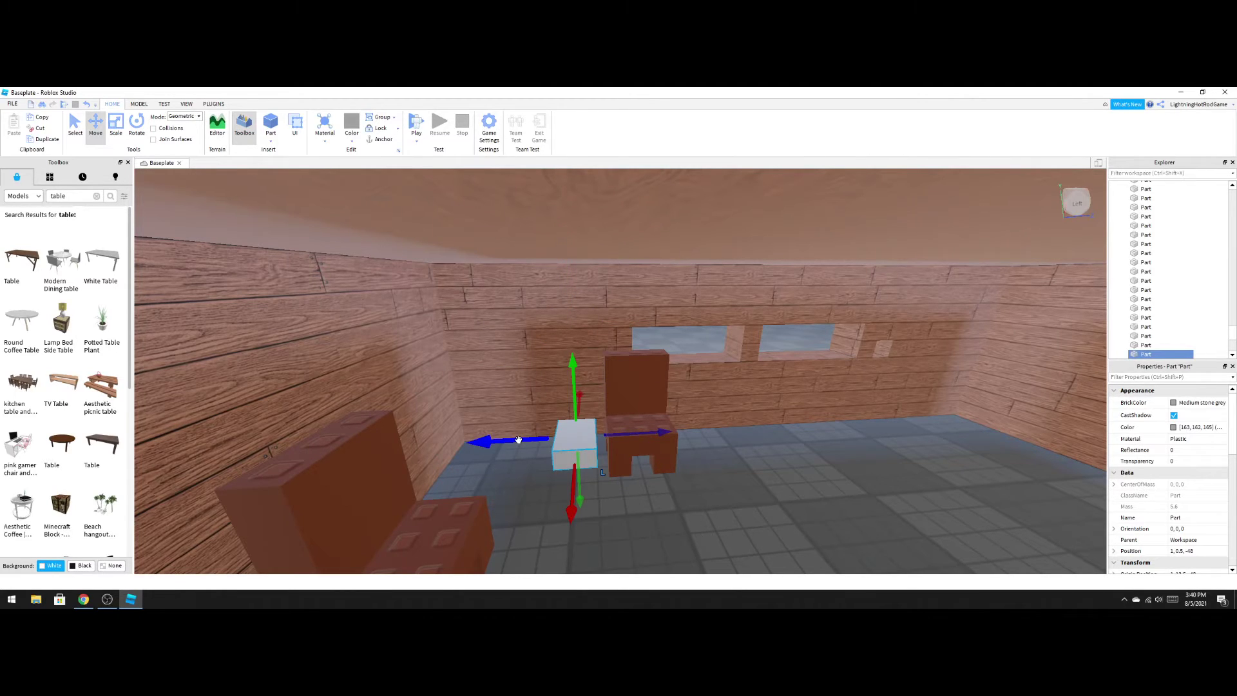
{"action": "left_click_drag", "start_coordinate": [519, 440], "coordinate": [433, 444]}
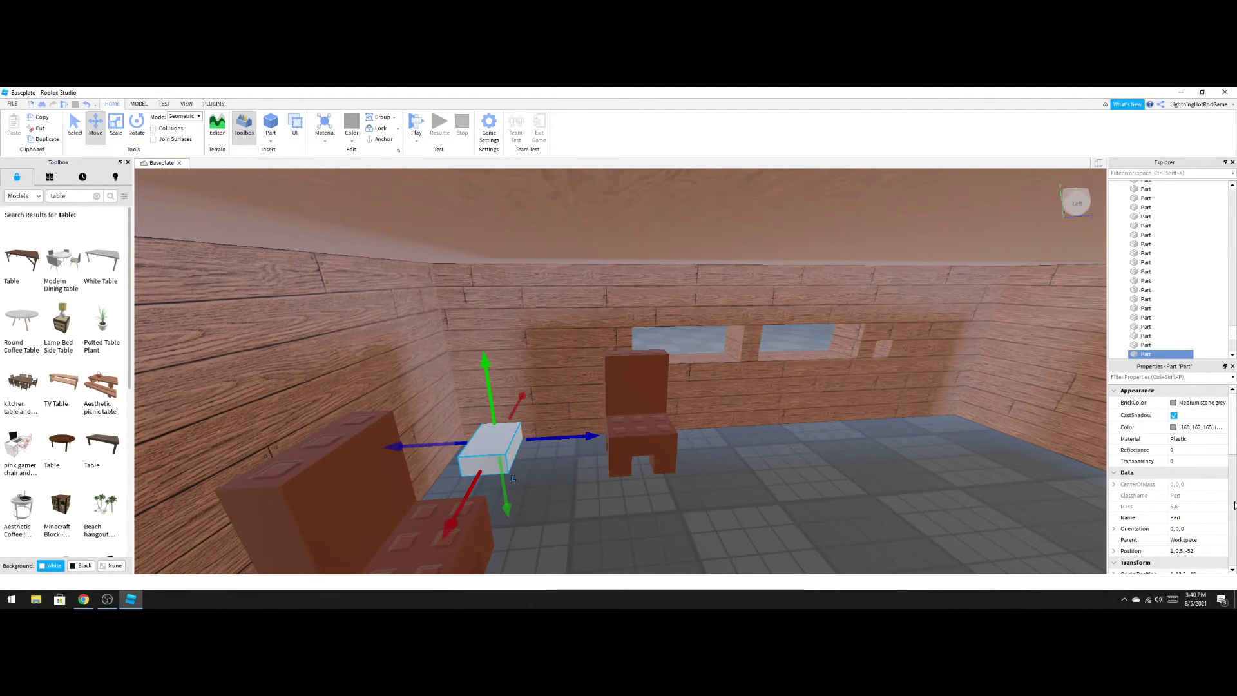
Anchor the block and scale it into a small, narrow upright post centred at -0.5, 1, -52.5 in the corner.
{"action": "scroll", "coordinate": [1144, 511], "scroll_direction": "down", "scroll_amount": 3}
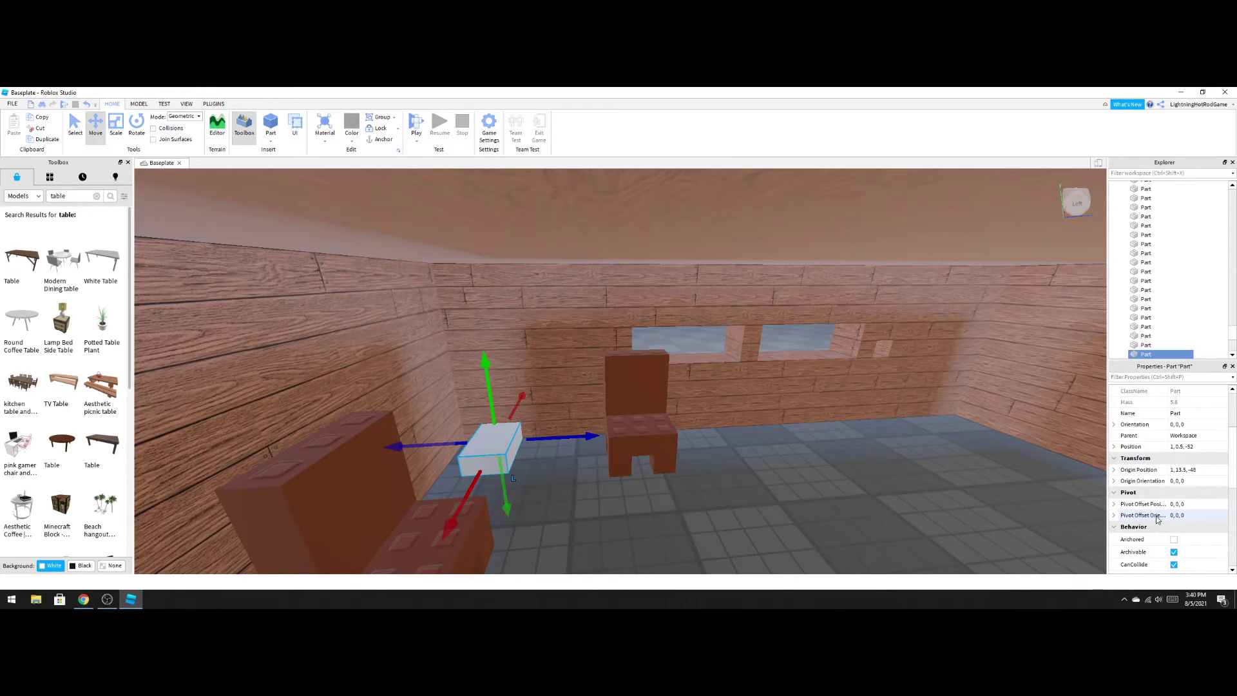
{"action": "left_click", "coordinate": [1174, 539]}
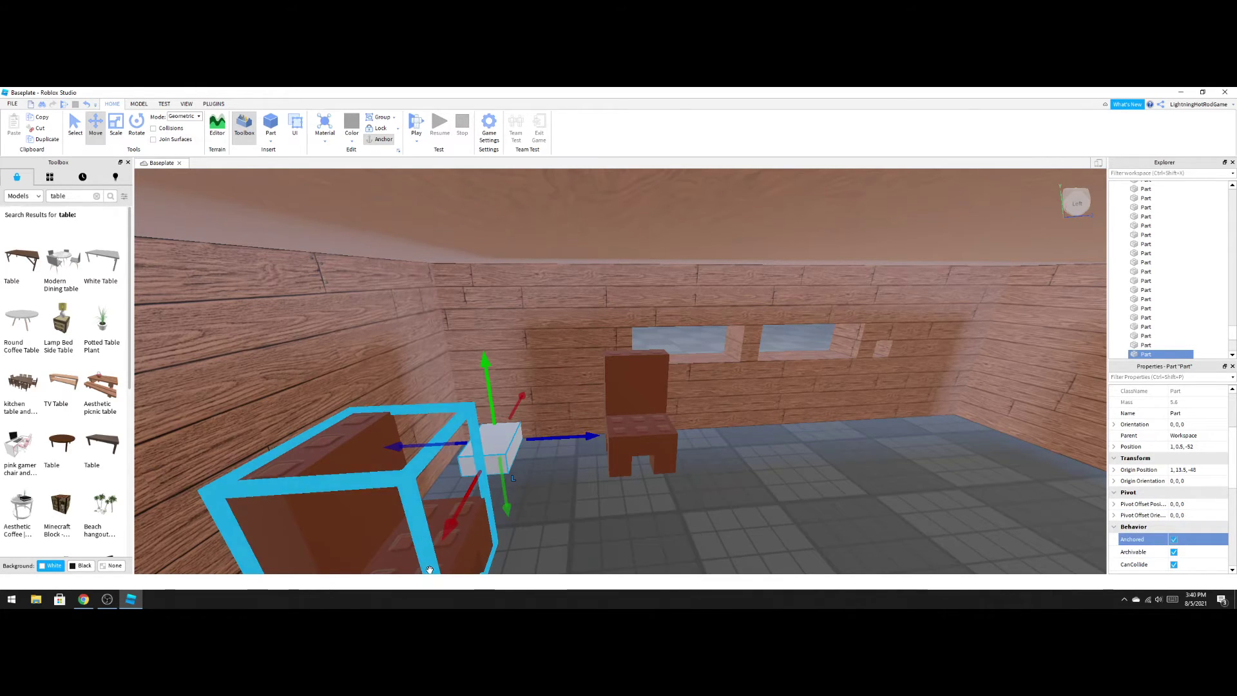
{"action": "left_click", "coordinate": [112, 127]}
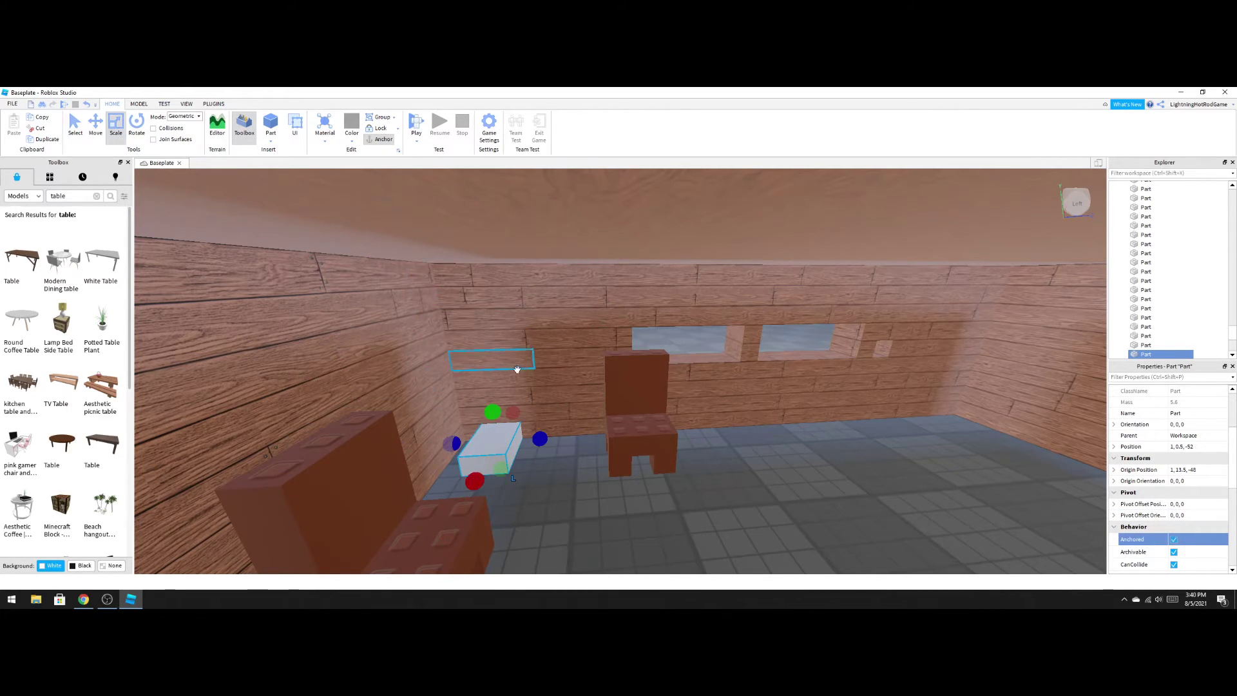
{"action": "left_click_drag", "start_coordinate": [514, 413], "coordinate": [474, 489]}
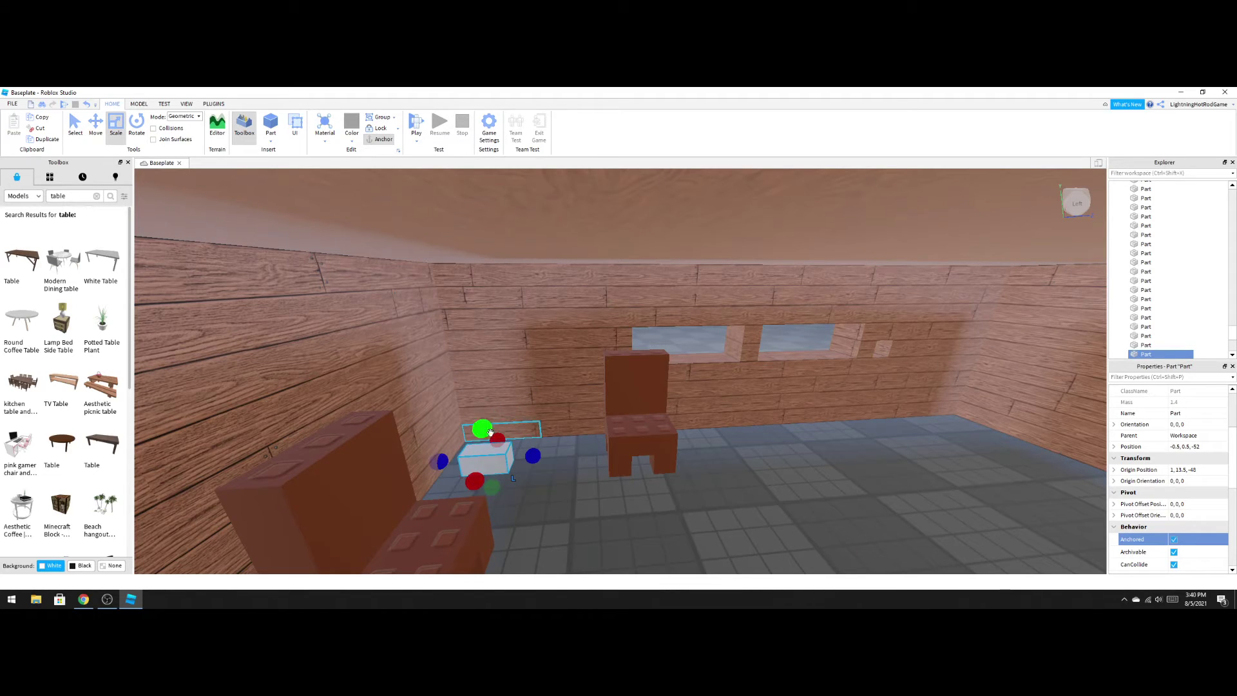
{"action": "left_click_drag", "start_coordinate": [545, 458], "coordinate": [467, 414]}
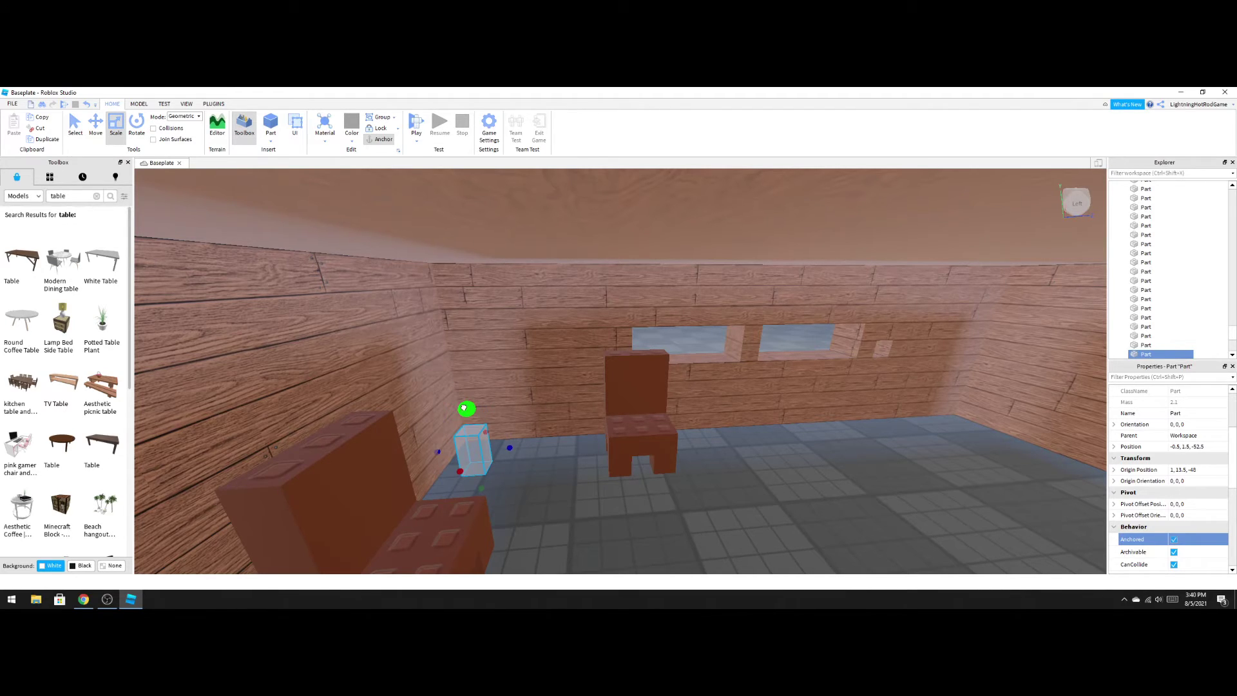
{"action": "left_click_drag", "start_coordinate": [464, 408], "coordinate": [466, 413]}
Recolor the corner post brown with RGB 126, 81, 81.
{"action": "scroll", "coordinate": [1200, 416], "scroll_direction": "up", "scroll_amount": 2}
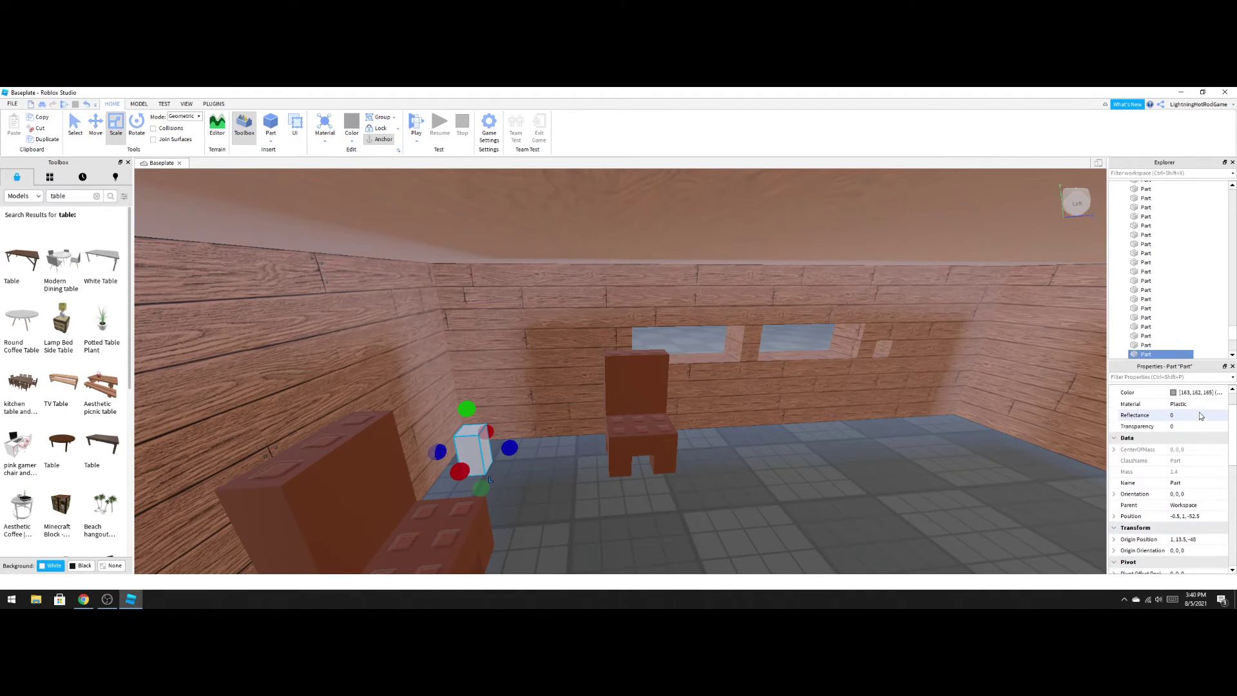
{"action": "scroll", "coordinate": [1200, 415], "scroll_direction": "up", "scroll_amount": 2}
{"action": "left_click", "coordinate": [1210, 427]}
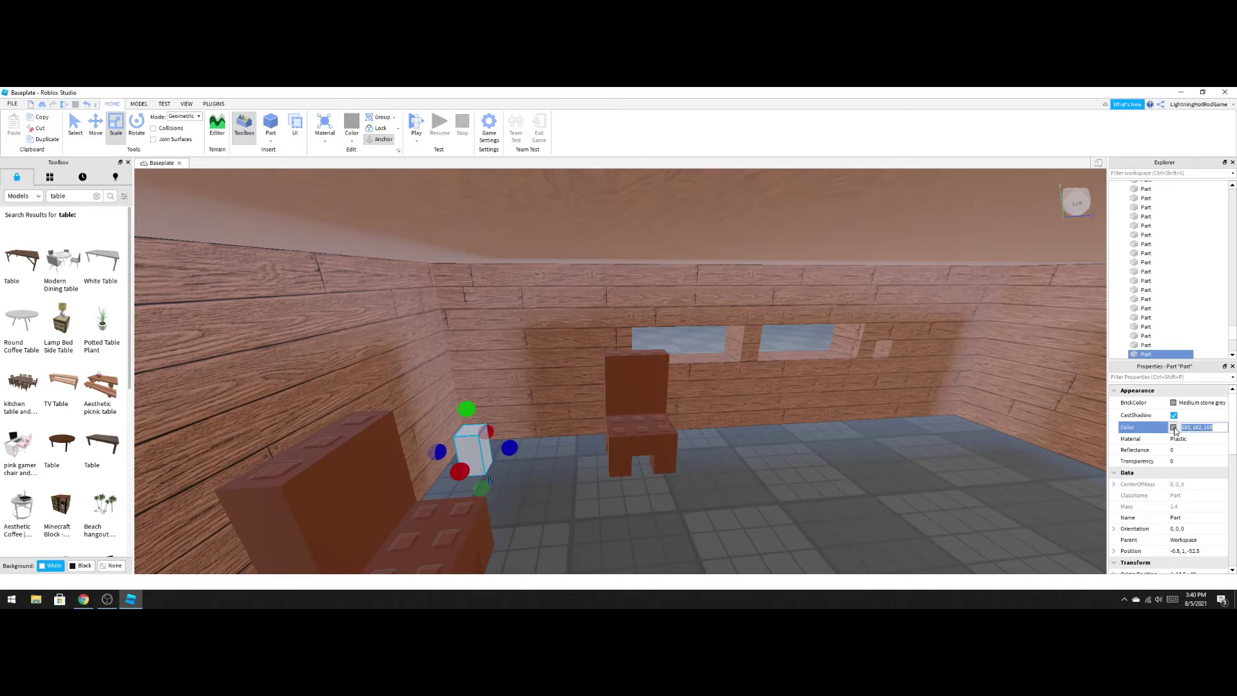
{"action": "left_click", "coordinate": [1174, 427]}
{"action": "left_click", "coordinate": [658, 334]}
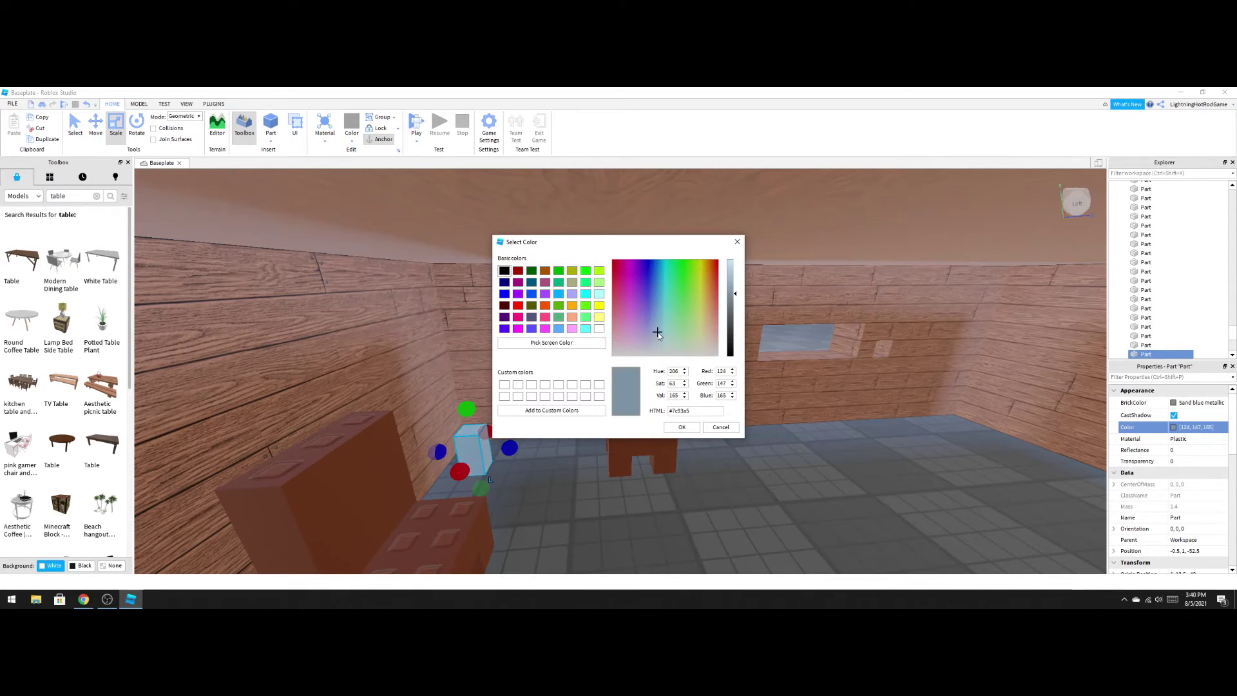
{"action": "left_click_drag", "start_coordinate": [657, 333], "coordinate": [737, 313]}
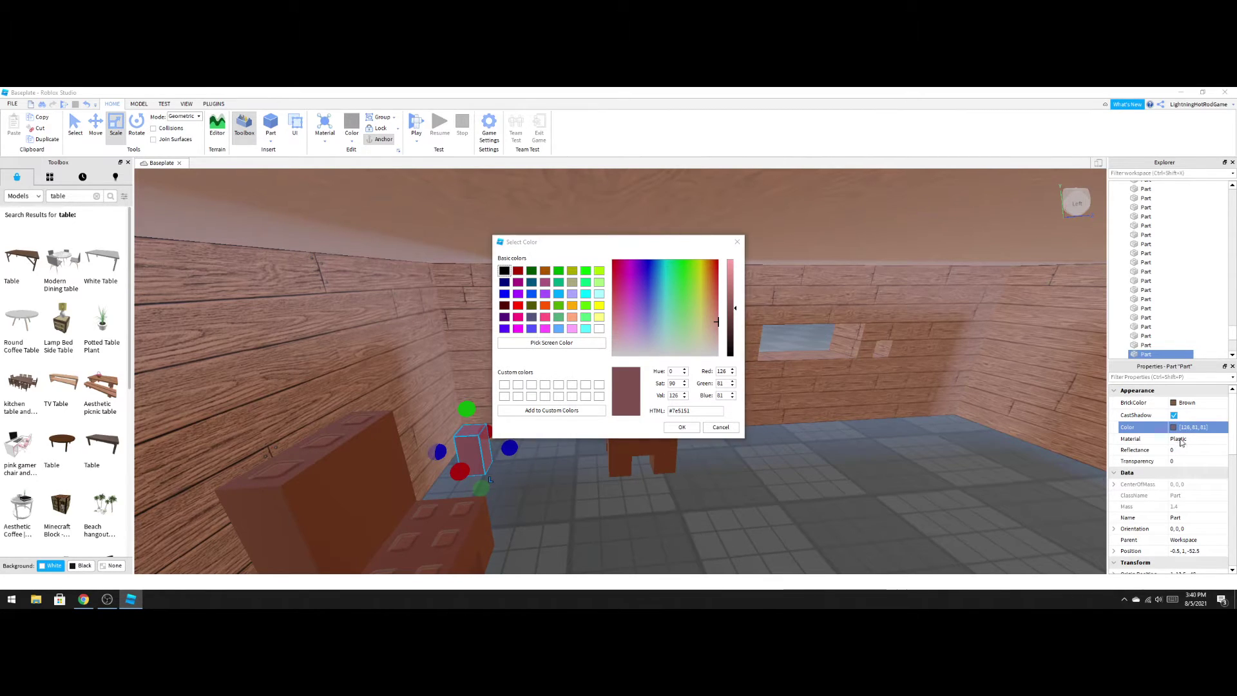
{"action": "left_click", "coordinate": [683, 428]}
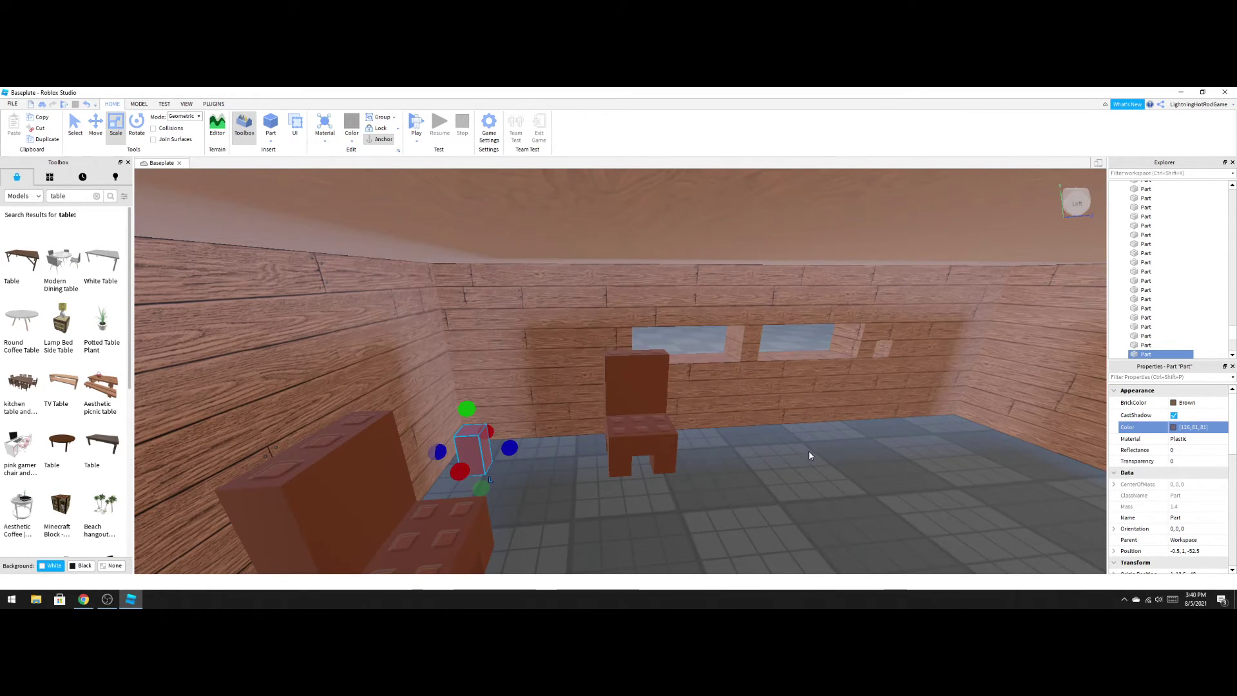
Try to set the brown post's material to WoodPlanks, and reselect the post in the corner.
{"action": "left_click", "coordinate": [1214, 441]}
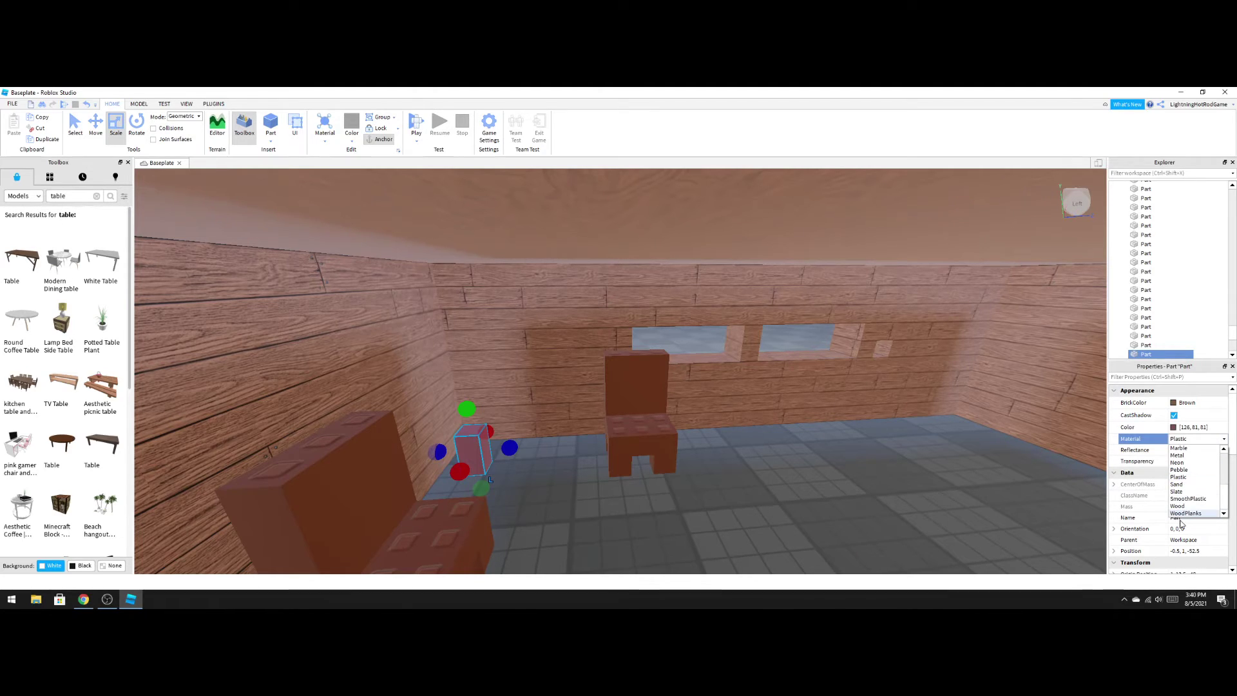
{"action": "left_click", "coordinate": [1183, 521]}
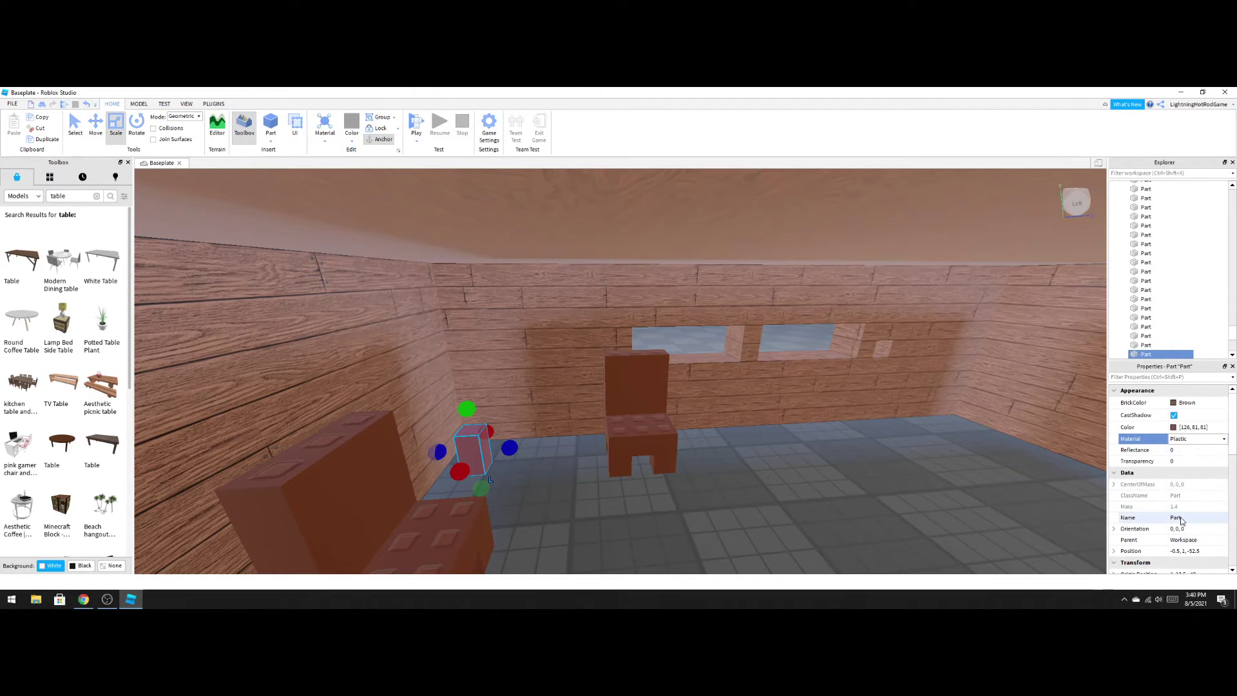
{"action": "right_click", "coordinate": [580, 466]}
{"action": "left_click", "coordinate": [581, 489]}
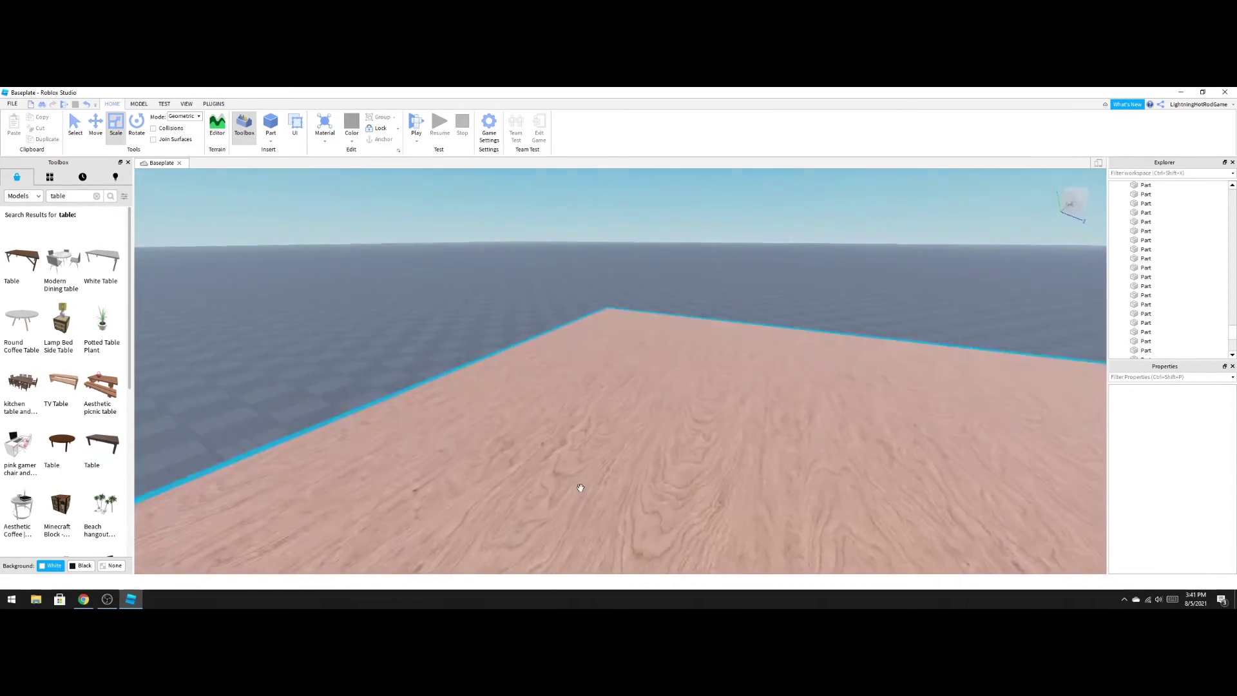
{"action": "scroll", "coordinate": [581, 489], "scroll_direction": "up", "scroll_amount": 10}
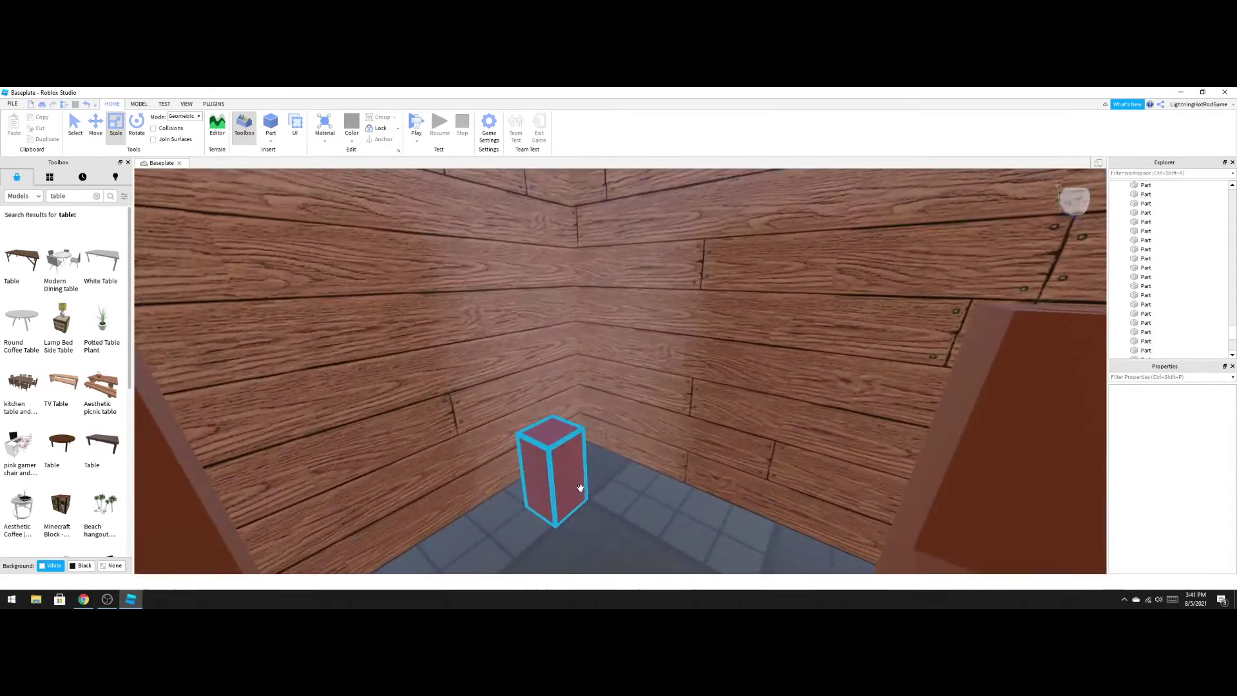
{"action": "left_click", "coordinate": [580, 488]}
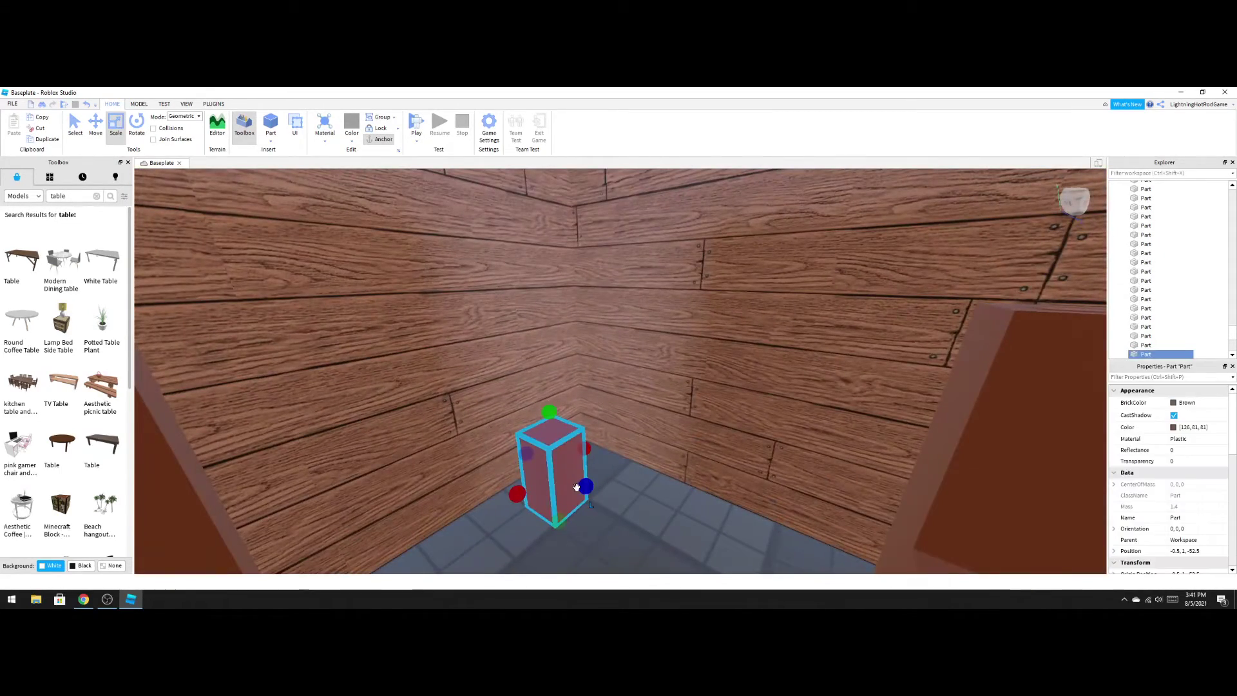
Recolor the corner post gray with RGB 126, 126, 126 and set its material to WoodPlanks.
{"action": "left_click", "coordinate": [1180, 430]}
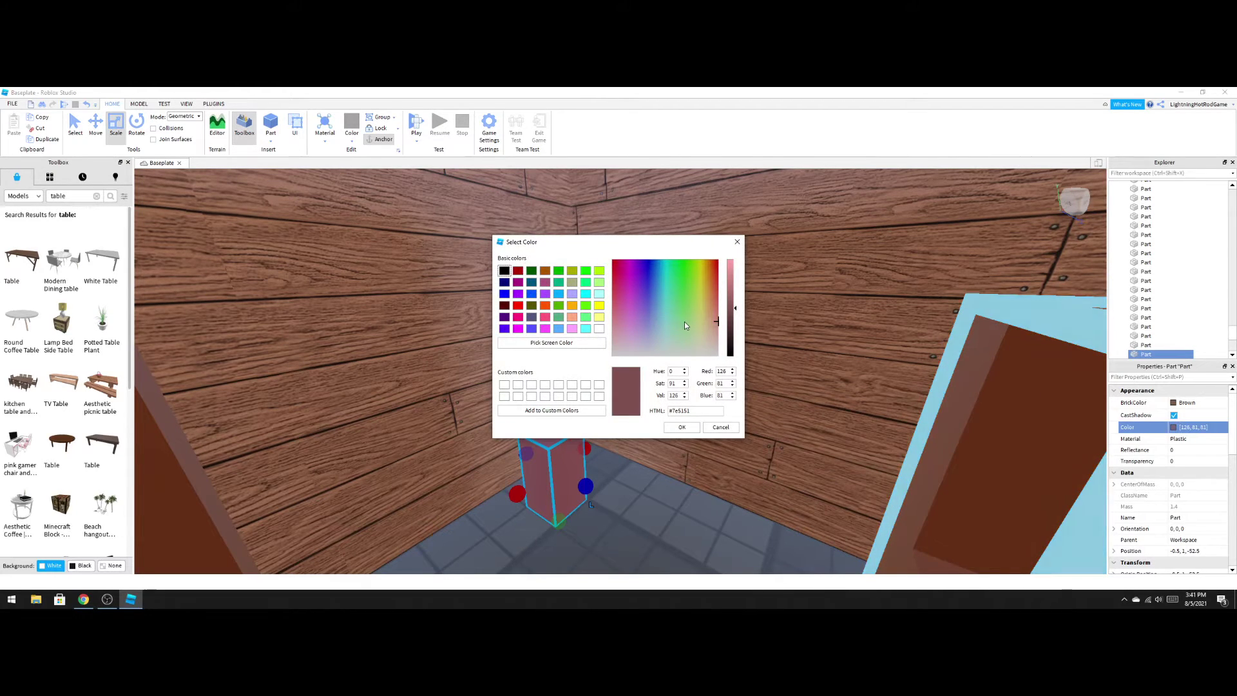
{"action": "left_click_drag", "start_coordinate": [684, 323], "coordinate": [792, 363]}
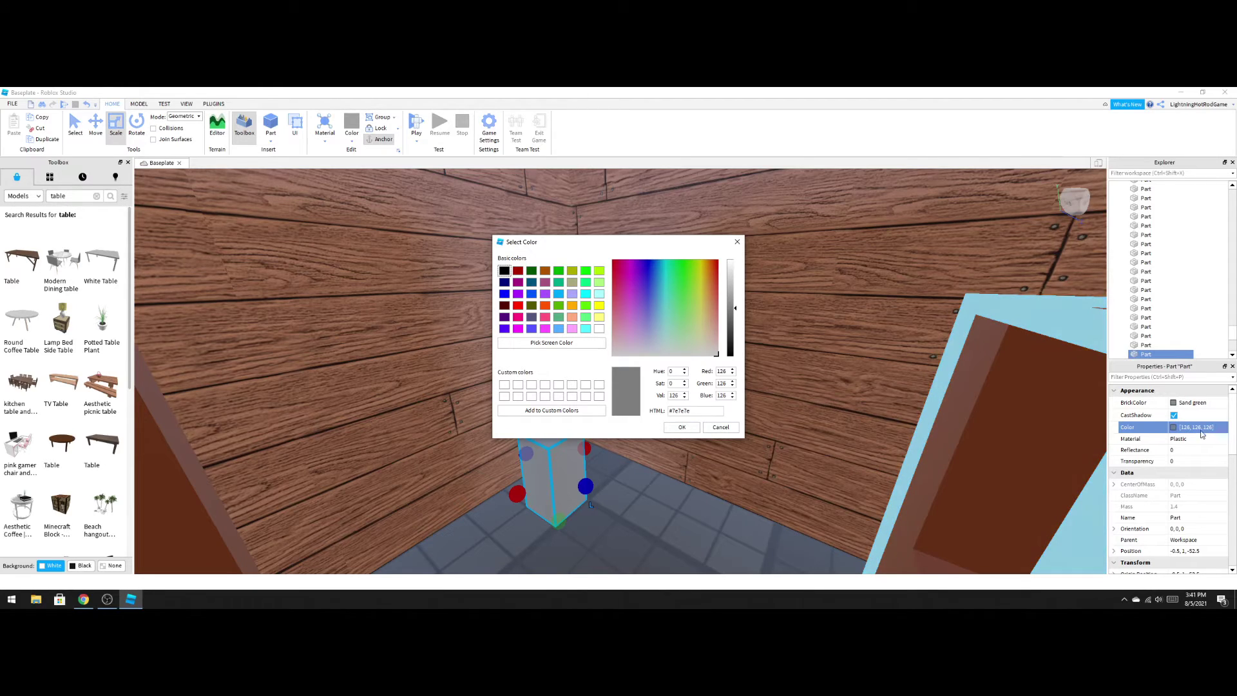
{"action": "left_click", "coordinate": [680, 428]}
{"action": "left_click", "coordinate": [1189, 440]}
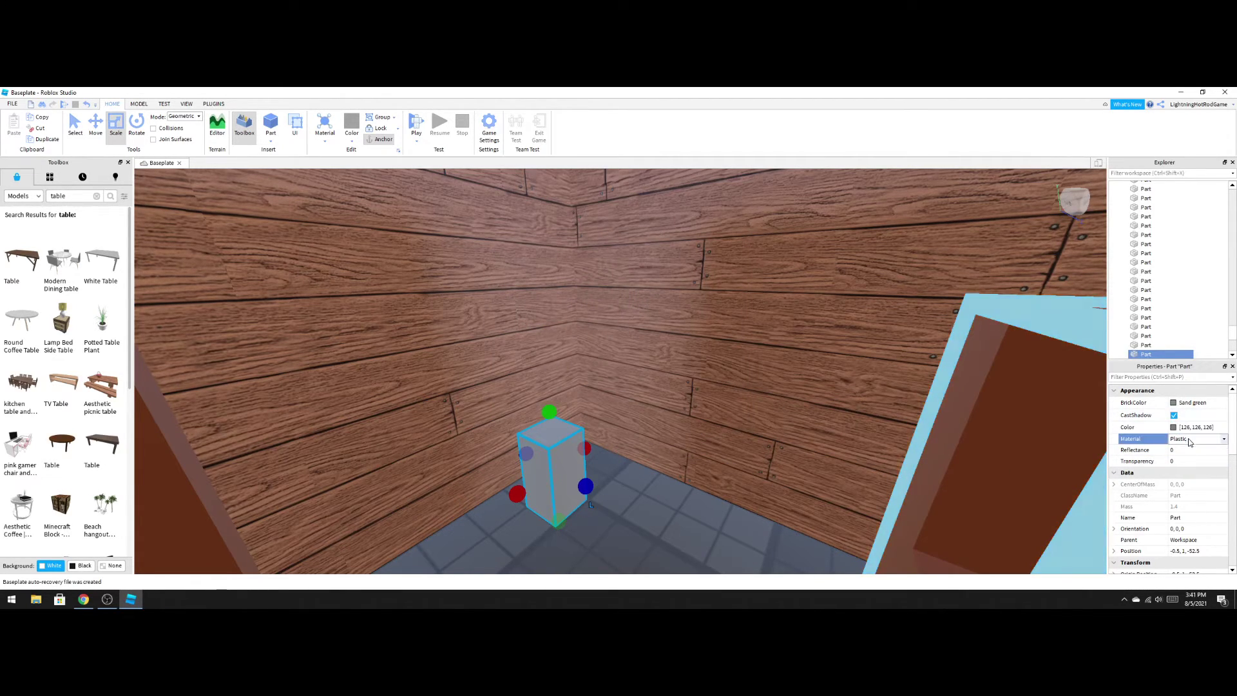
{"action": "left_click", "coordinate": [1190, 440]}
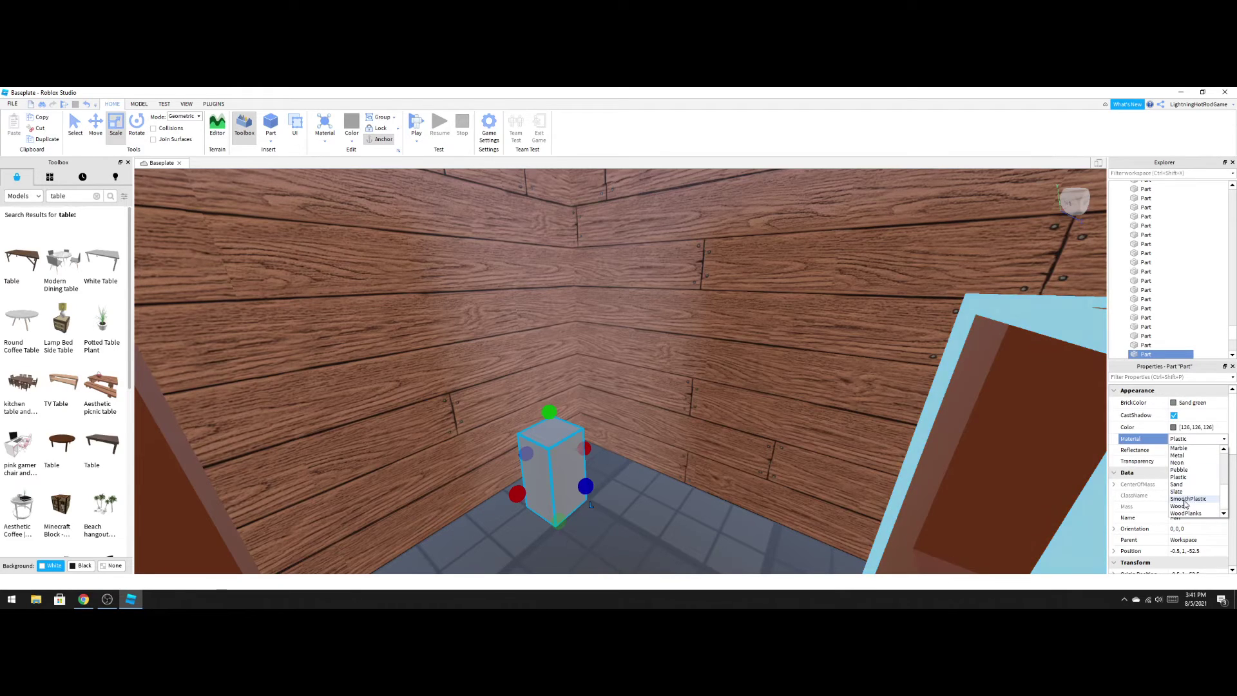
{"action": "left_click", "coordinate": [1186, 513]}
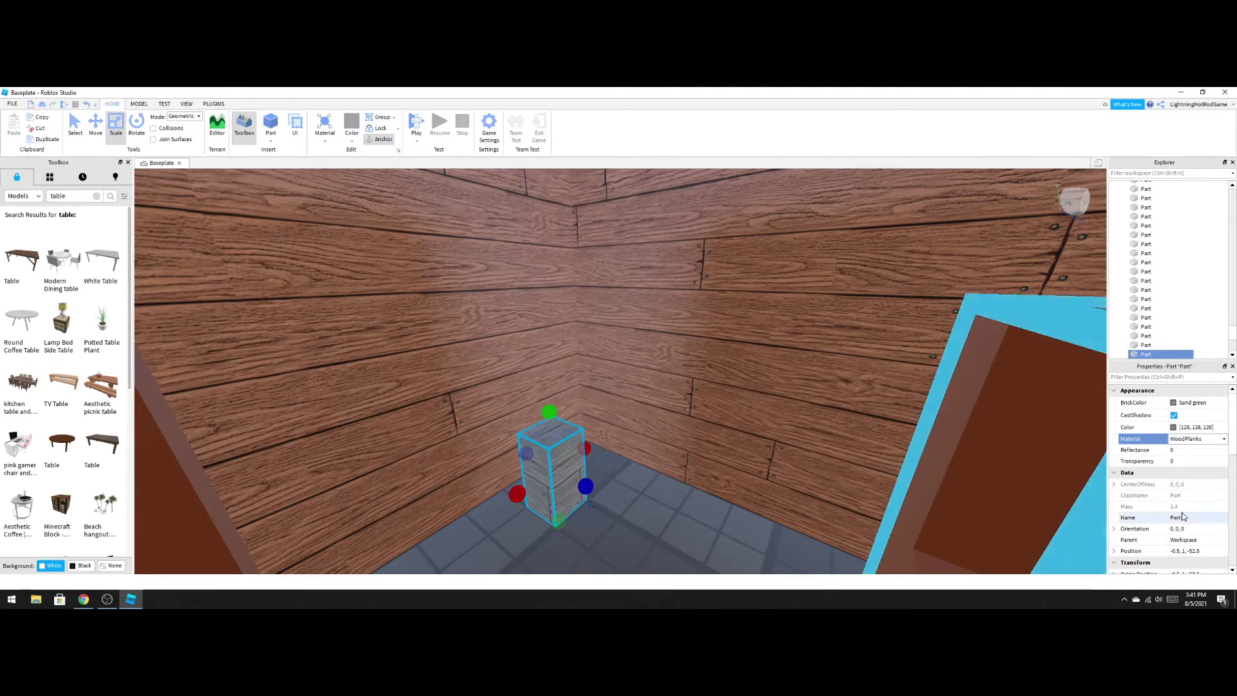
{"action": "left_click", "coordinate": [690, 524]}
{"action": "left_click", "coordinate": [562, 468]}
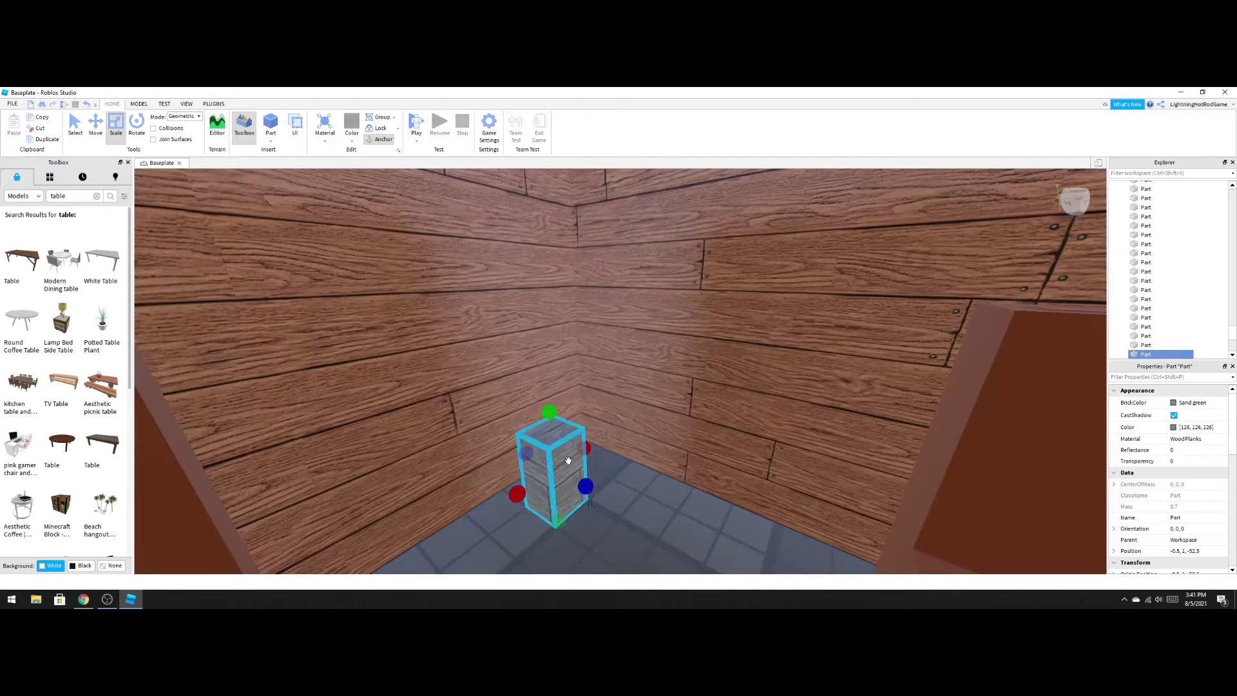
Duplicate the wood plank post and move the copy 3 studs along the wall, to position -3.5, 1, -52.5.
{"action": "right_click_drag", "start_coordinate": [568, 460], "coordinate": [571, 476]}
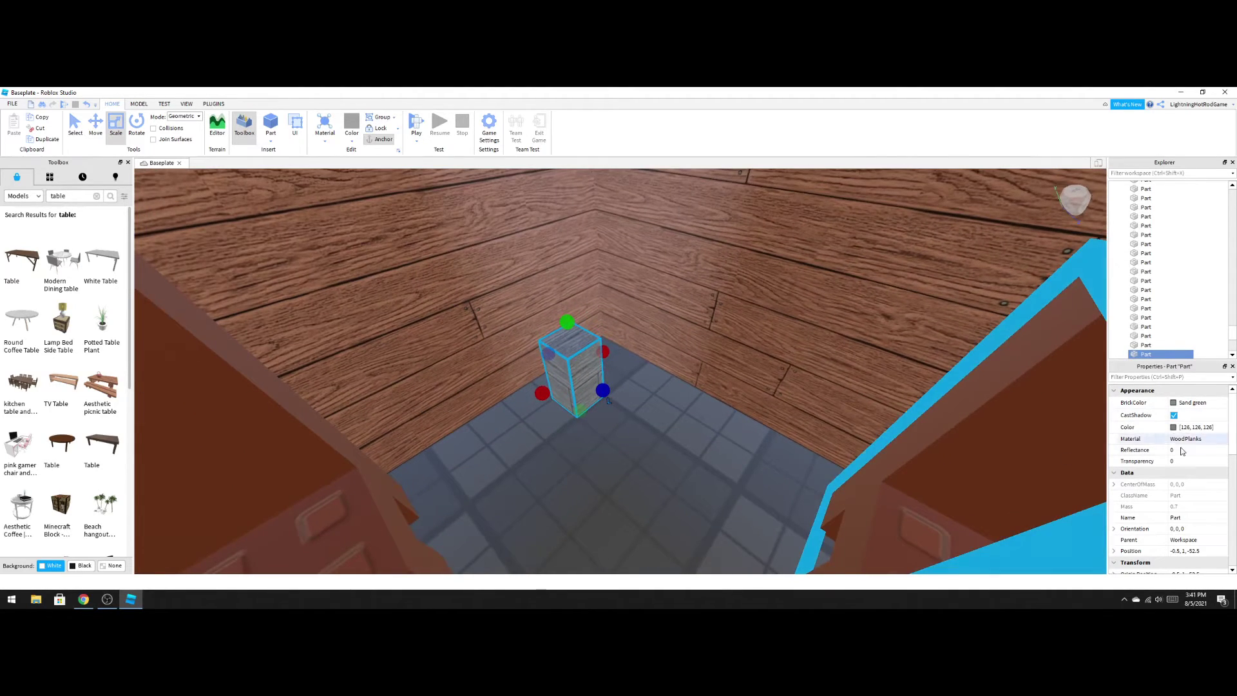
{"action": "scroll", "coordinate": [1183, 451], "scroll_direction": "down", "scroll_amount": 2}
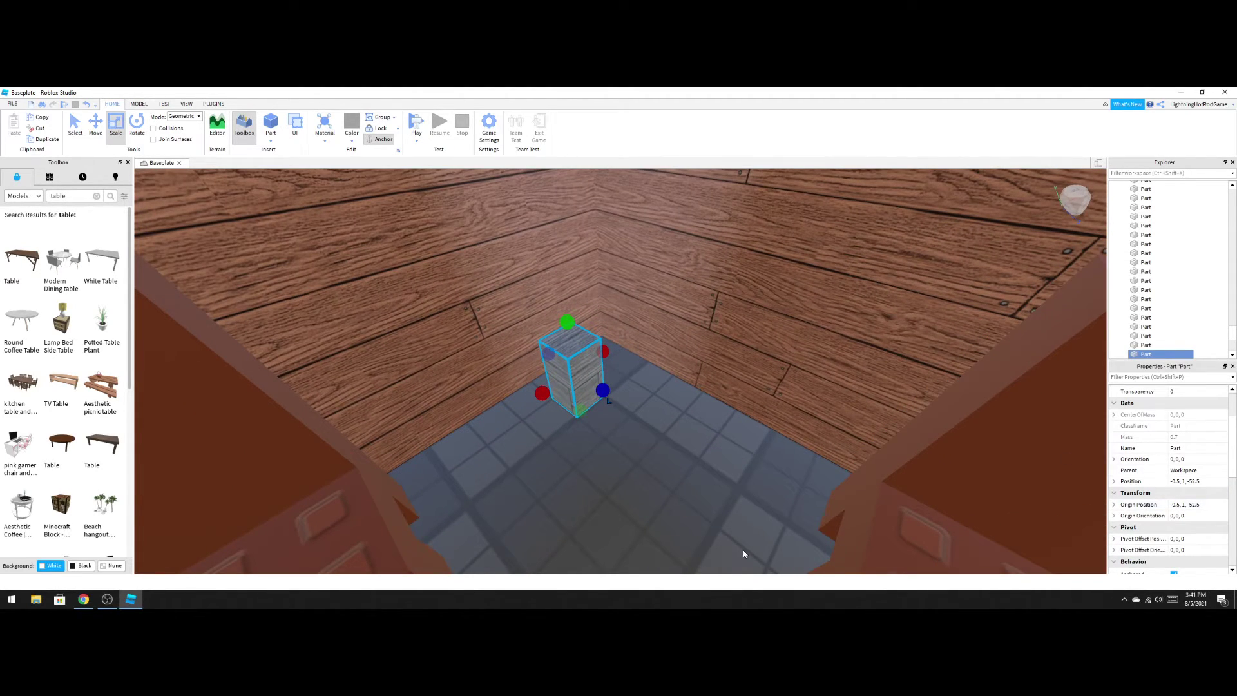
{"action": "left_click", "coordinate": [95, 125]}
{"action": "left_click_drag", "start_coordinate": [500, 412], "coordinate": [323, 477]}
{"action": "left_click", "coordinate": [583, 364]}
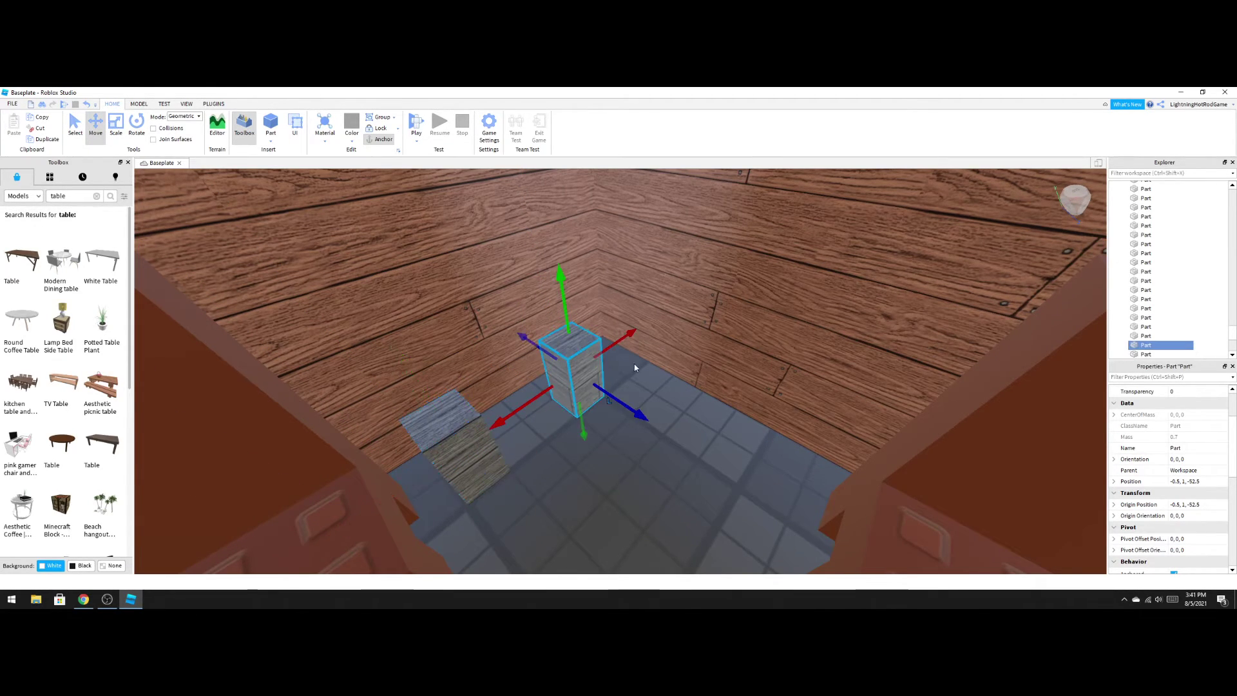
{"action": "left_click_drag", "start_coordinate": [635, 482], "coordinate": [458, 381]}
{"action": "left_click", "coordinate": [532, 460]}
{"action": "left_click", "coordinate": [480, 438]}
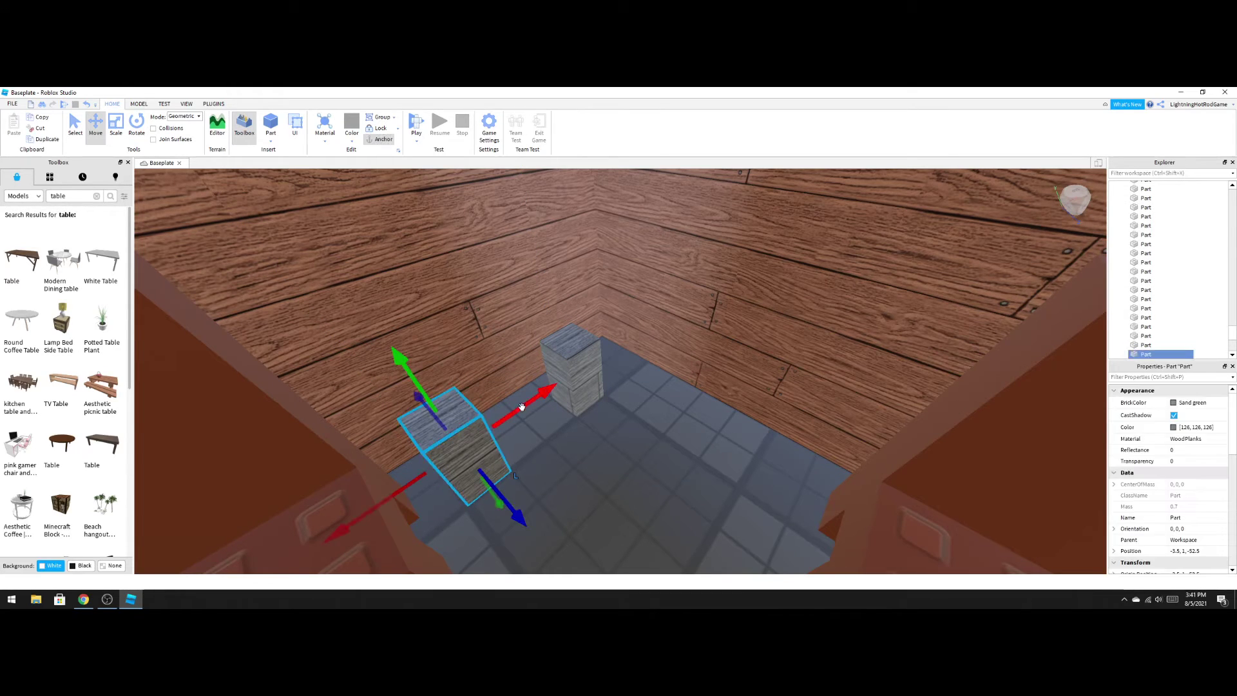
{"action": "left_click", "coordinate": [564, 378]}
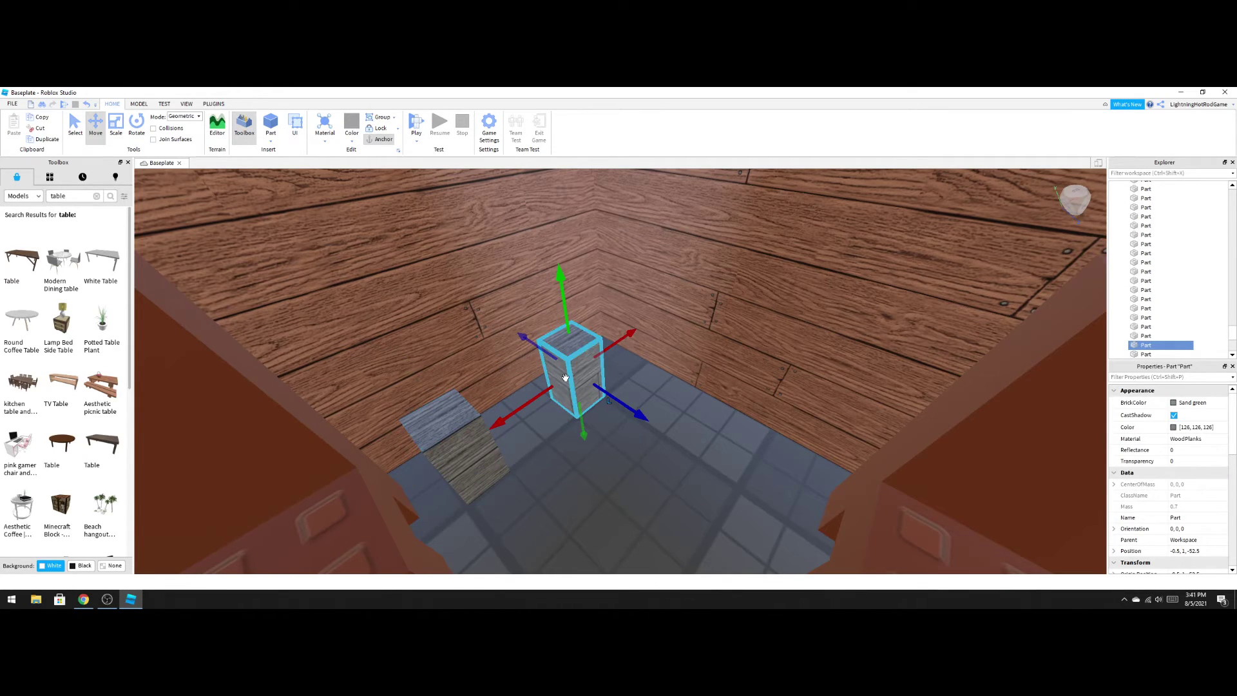
{"action": "left_click", "coordinate": [460, 428]}
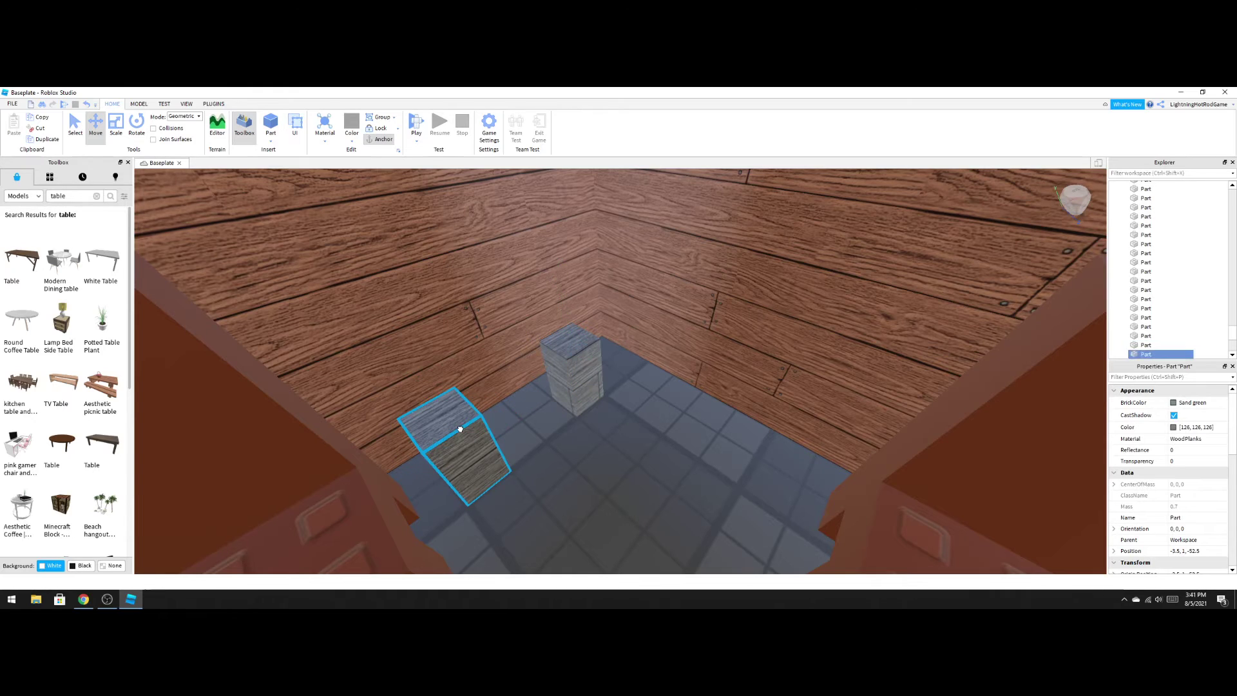
{"action": "right_click", "coordinate": [461, 429]}
{"action": "left_click", "coordinate": [782, 507]}
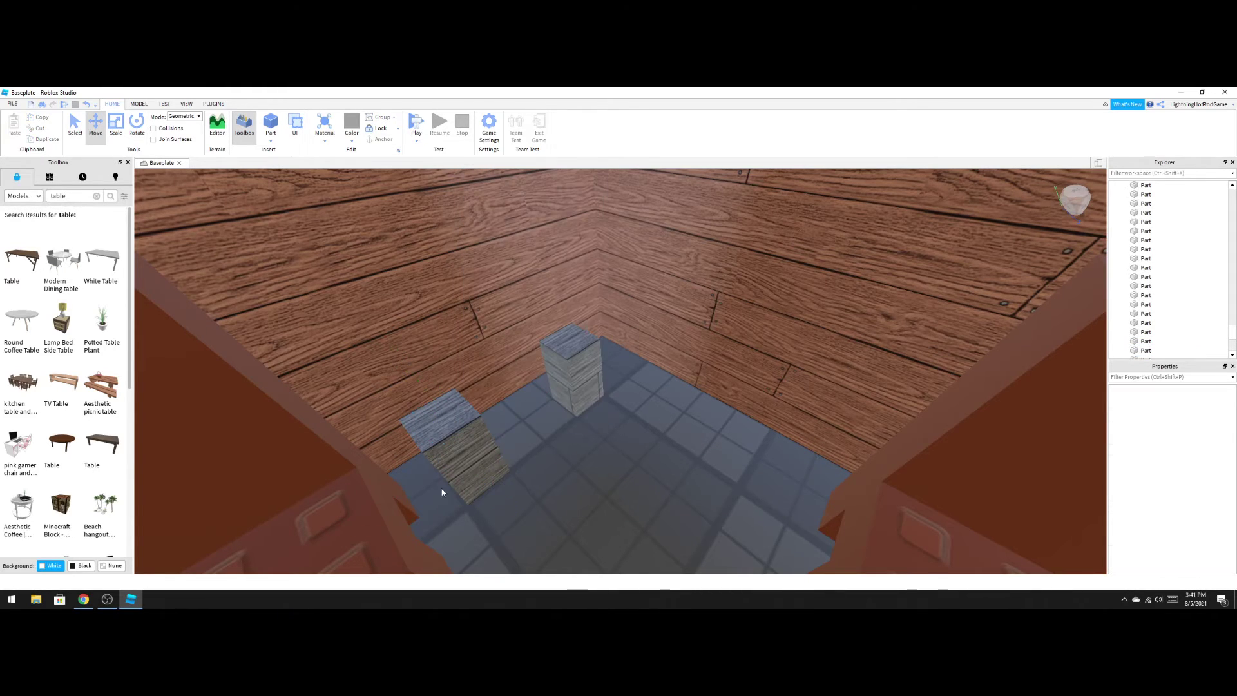
Duplicate the second wood plank post and move the copy 5 studs into the room, to position -3.5, 1, -47.5.
{"action": "right_click_drag", "start_coordinate": [601, 509], "coordinate": [630, 516]}
{"action": "left_click", "coordinate": [418, 458]}
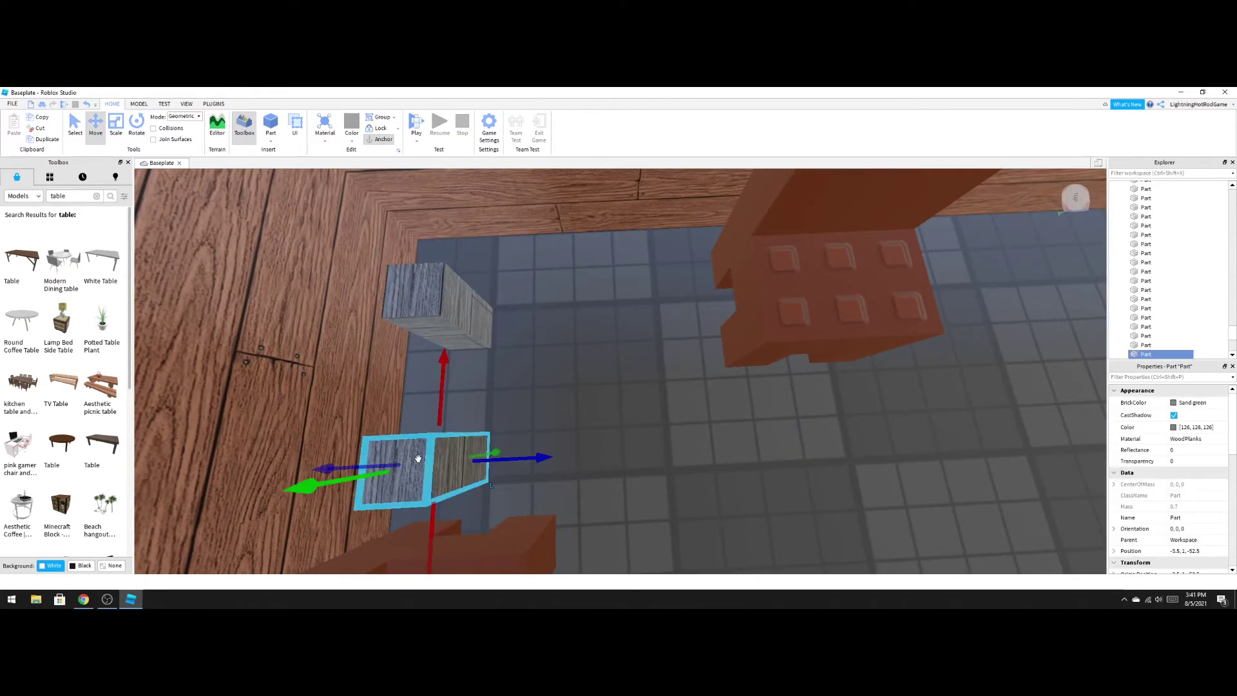
{"action": "key", "text": "d"}
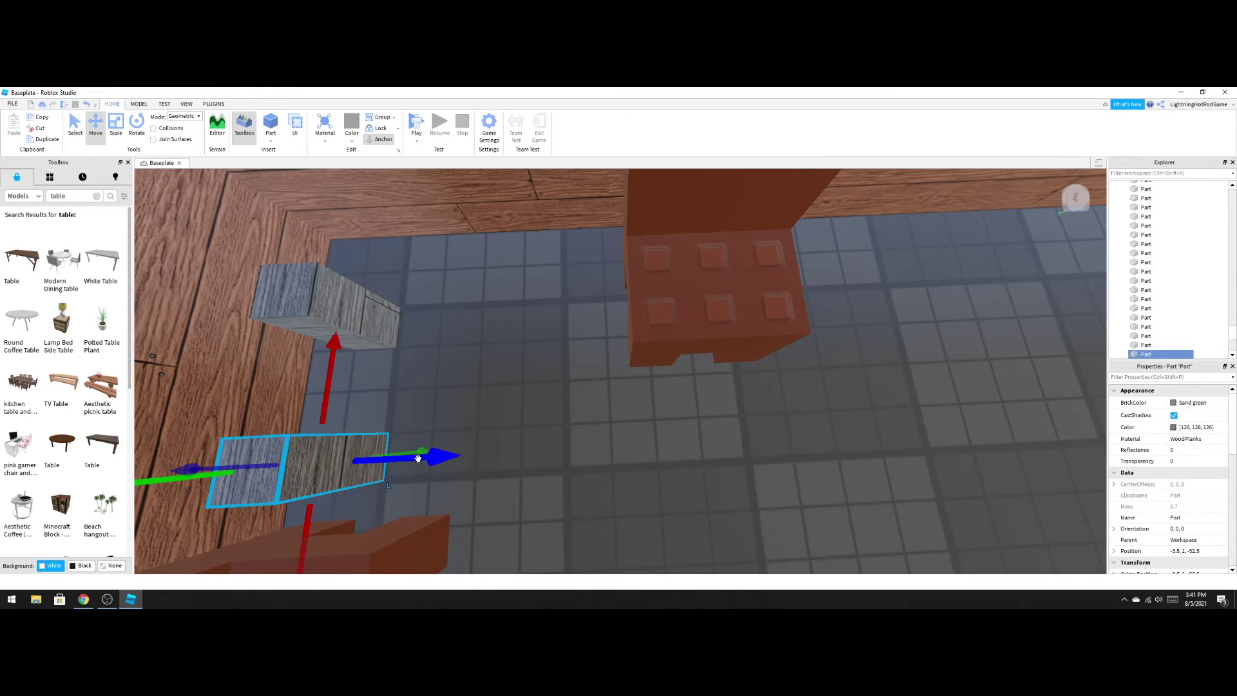
{"action": "left_click_drag", "start_coordinate": [433, 460], "coordinate": [656, 449]}
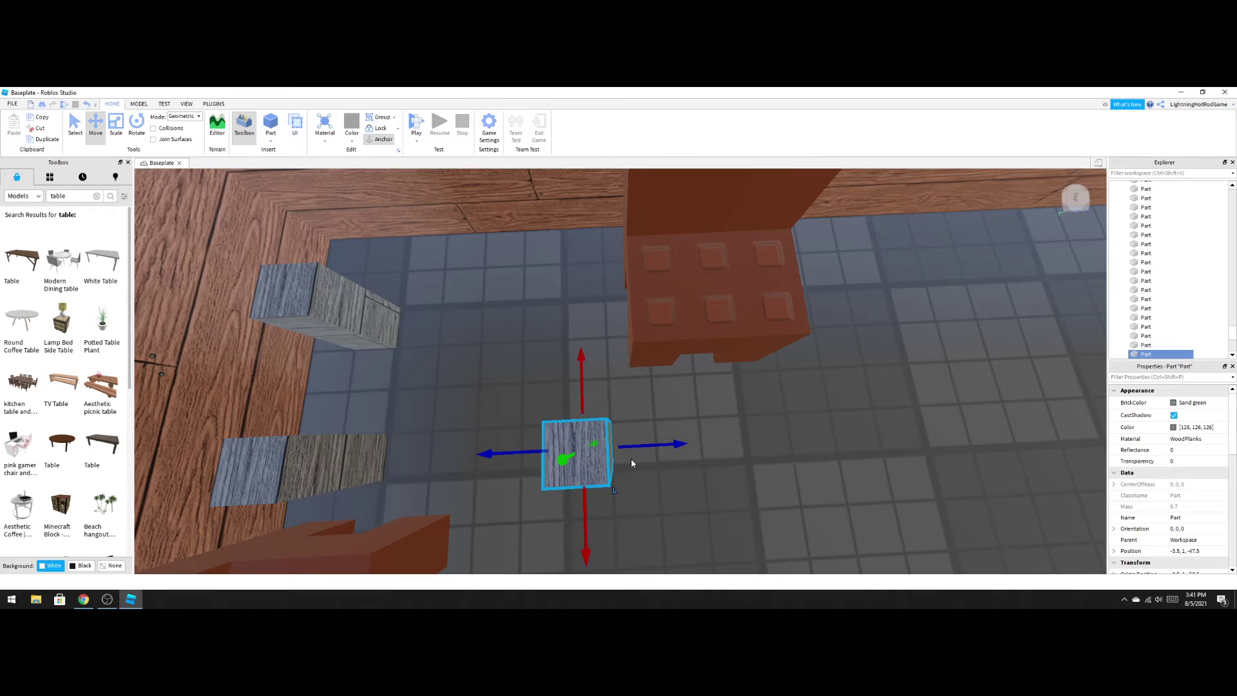
Duplicate the third post and move the copy 3 studs toward the wall, to position -0.5, 1, -47.5, as the fourth table leg.
{"action": "key", "text": "d"}
{"action": "key", "text": "d"}
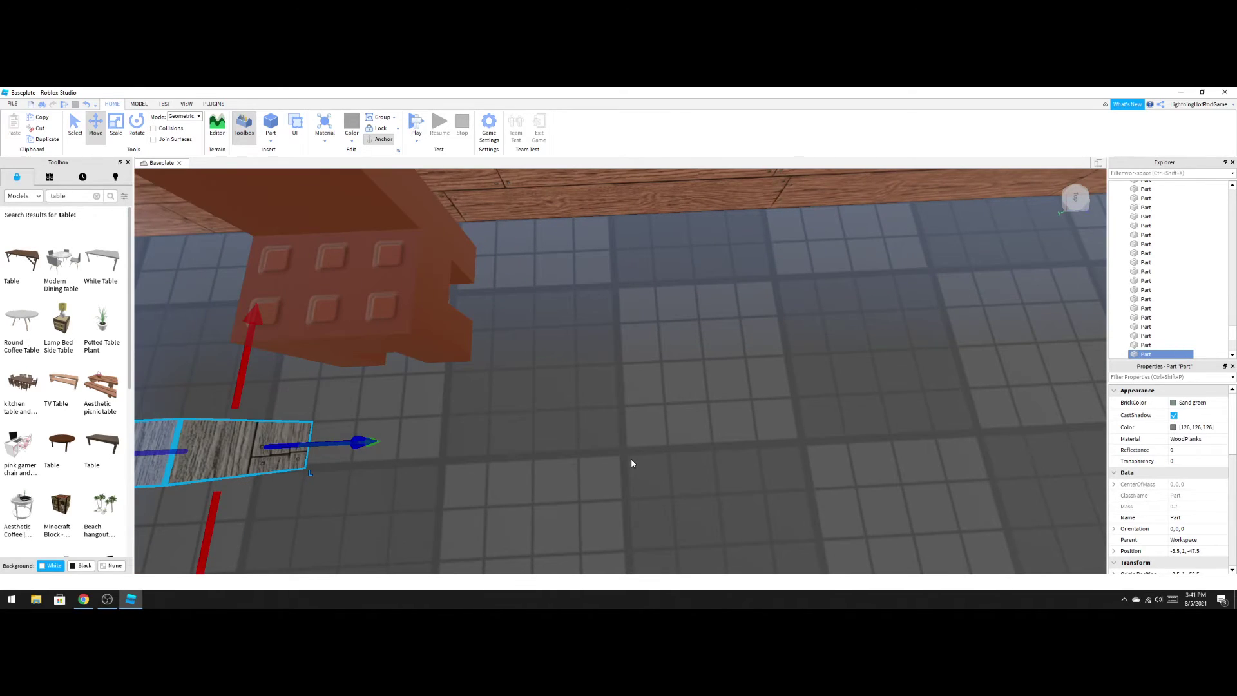
{"action": "key", "text": "f"}
{"action": "key", "text": "d"}
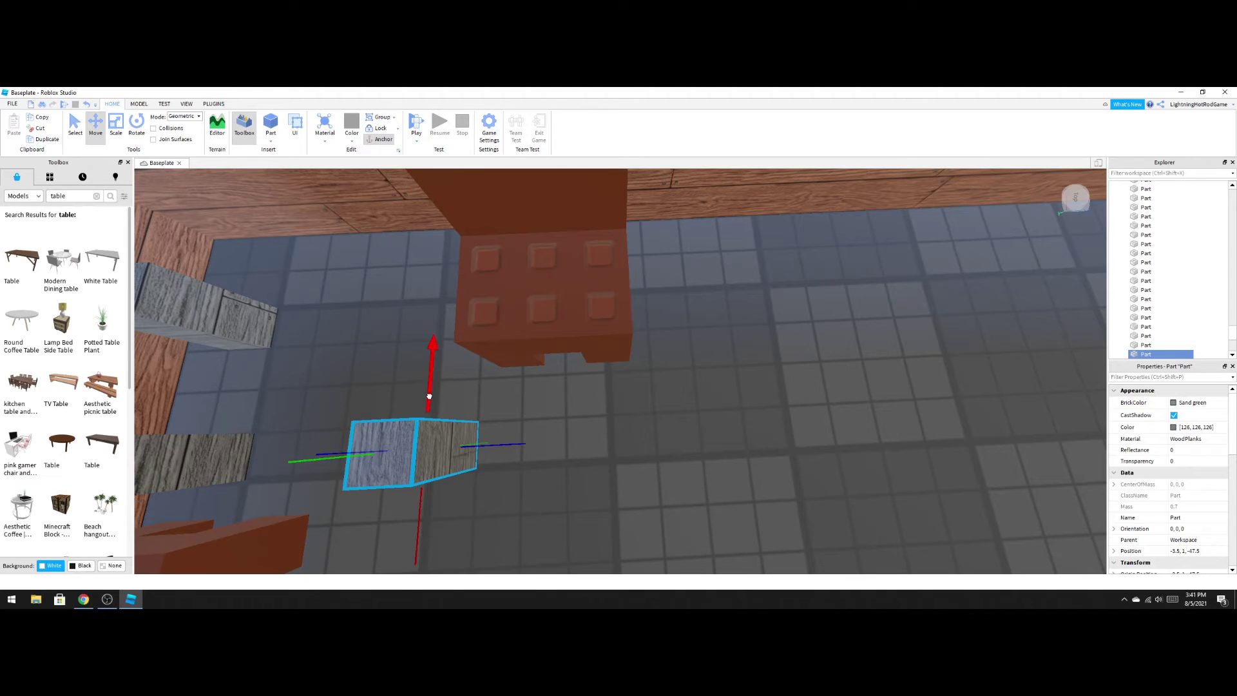
{"action": "left_click_drag", "start_coordinate": [429, 396], "coordinate": [433, 274]}
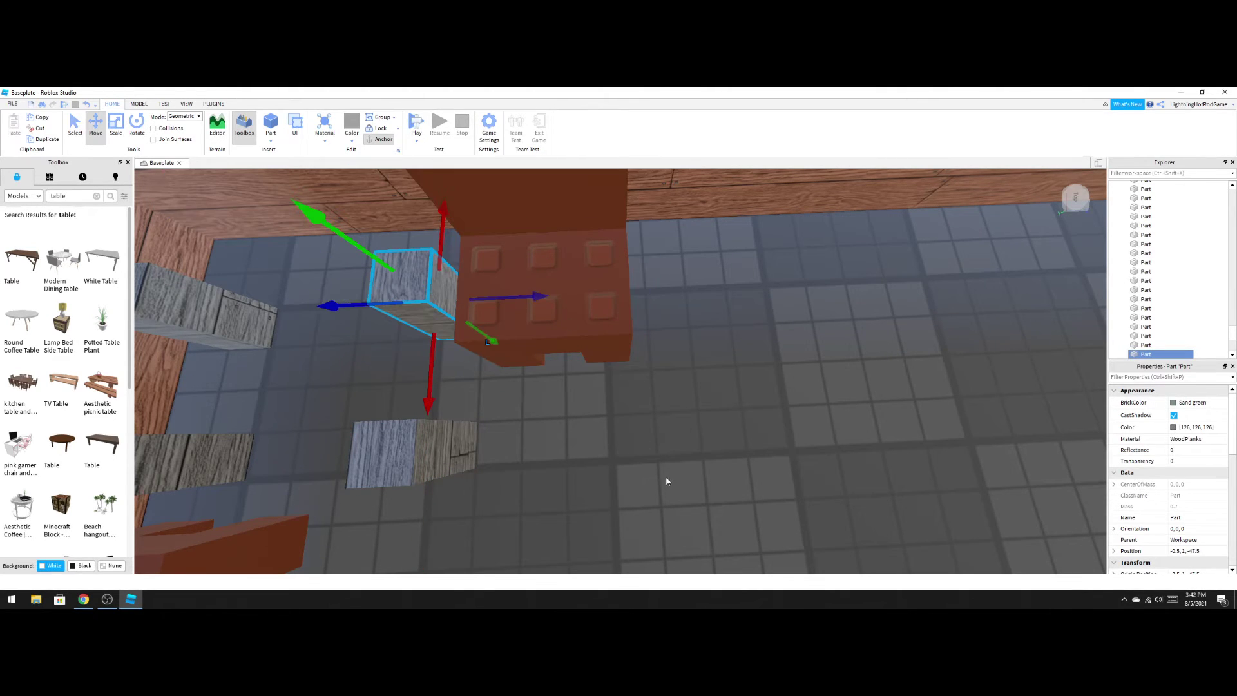
{"action": "left_click", "coordinate": [664, 479]}
{"action": "right_click_drag", "start_coordinate": [655, 477], "coordinate": [530, 336]}
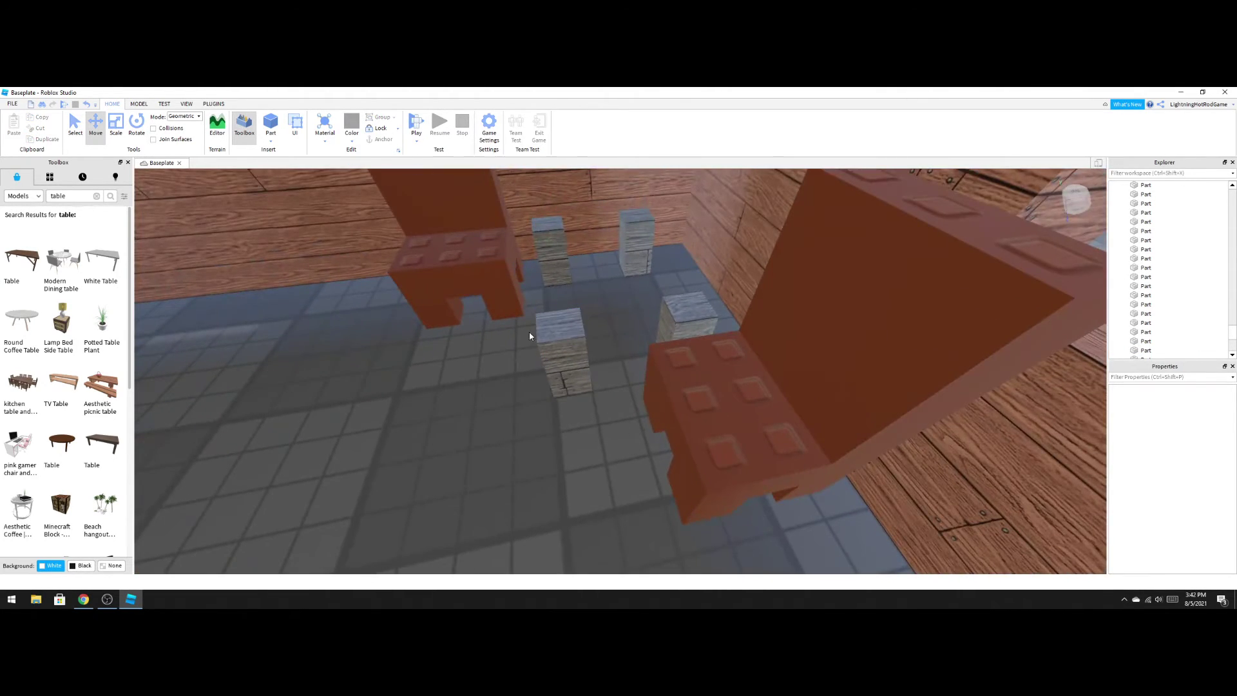
Place a copy of the leg at -3.5, 1, -47.5 on top of it and resize it into a 4, 1, 1 beam reaching the neighboring leg.
{"action": "left_click", "coordinate": [545, 351]}
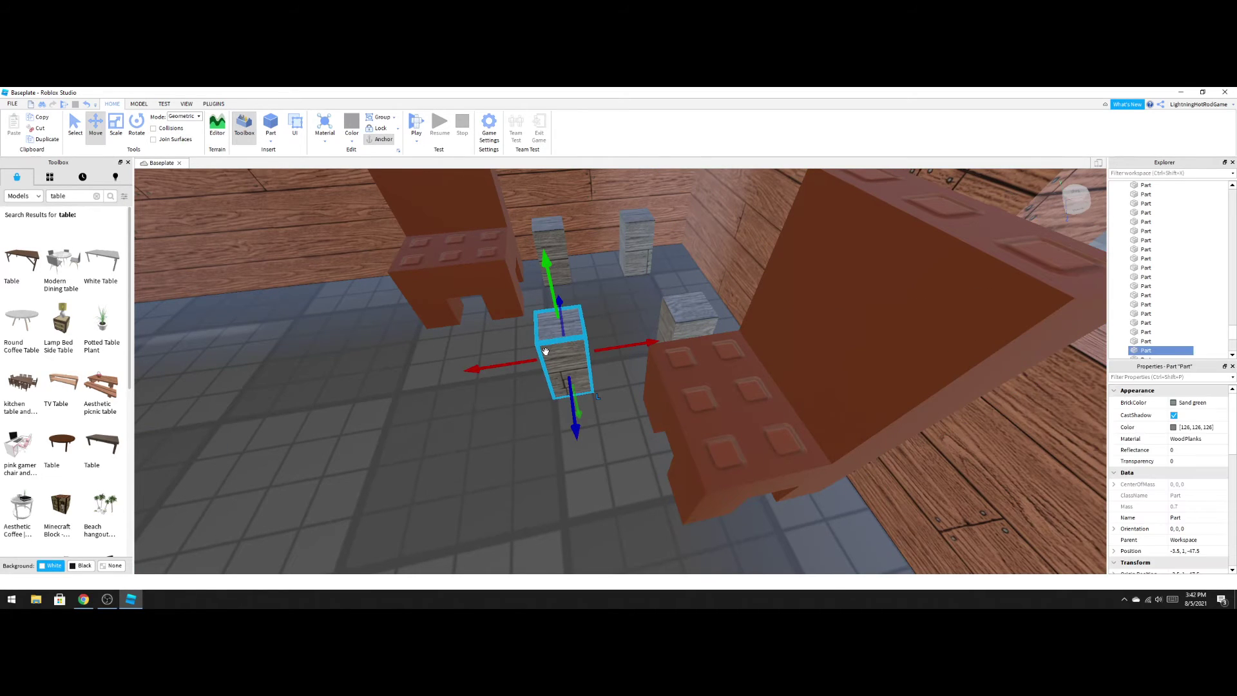
{"action": "left_click_drag", "start_coordinate": [556, 322], "coordinate": [515, 90]}
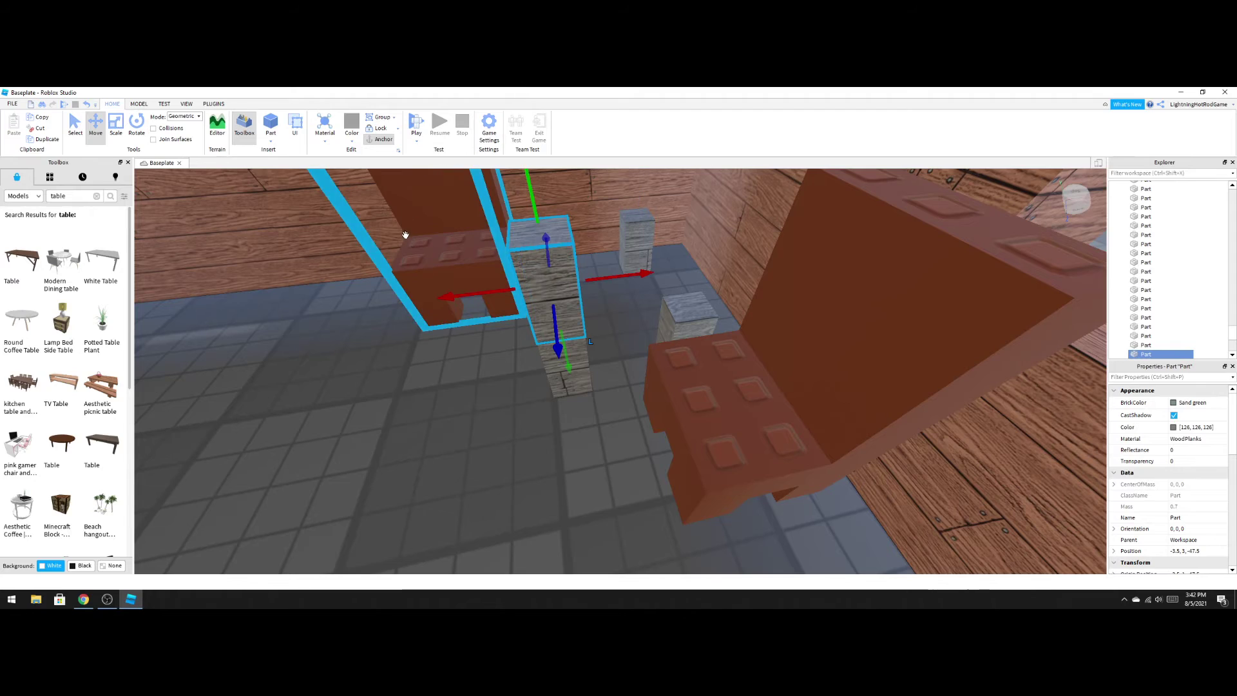
{"action": "left_click", "coordinate": [116, 123]}
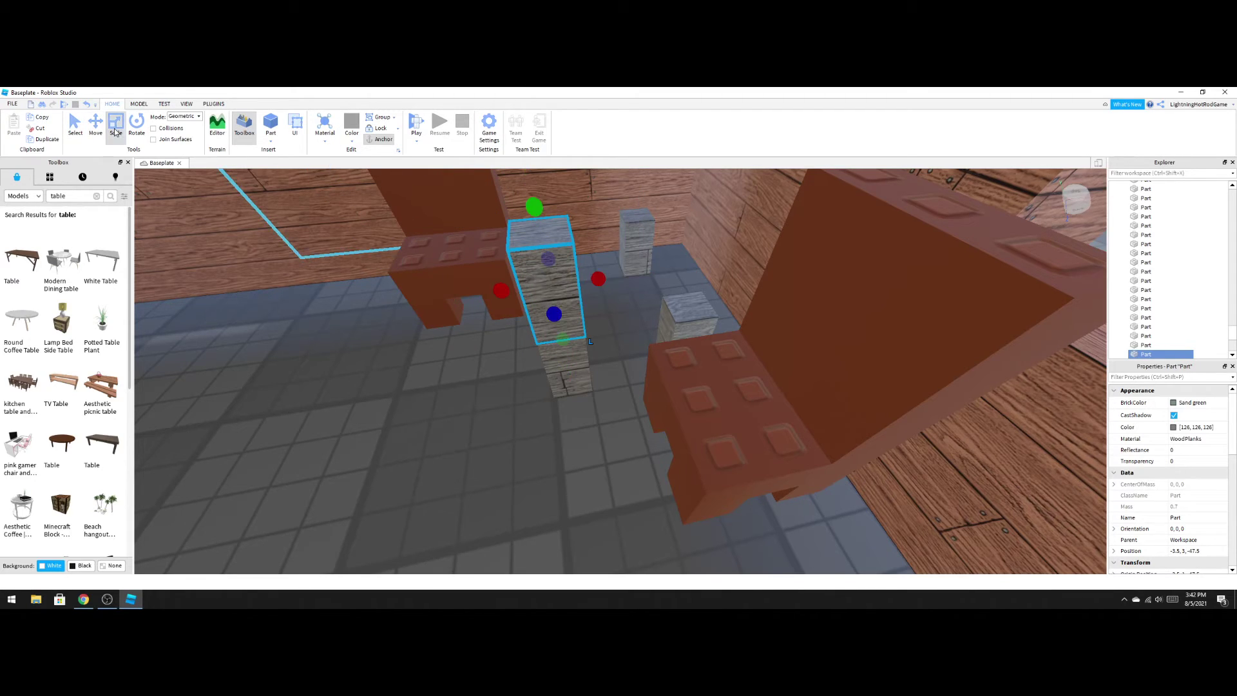
{"action": "left_click_drag", "start_coordinate": [535, 213], "coordinate": [552, 348]}
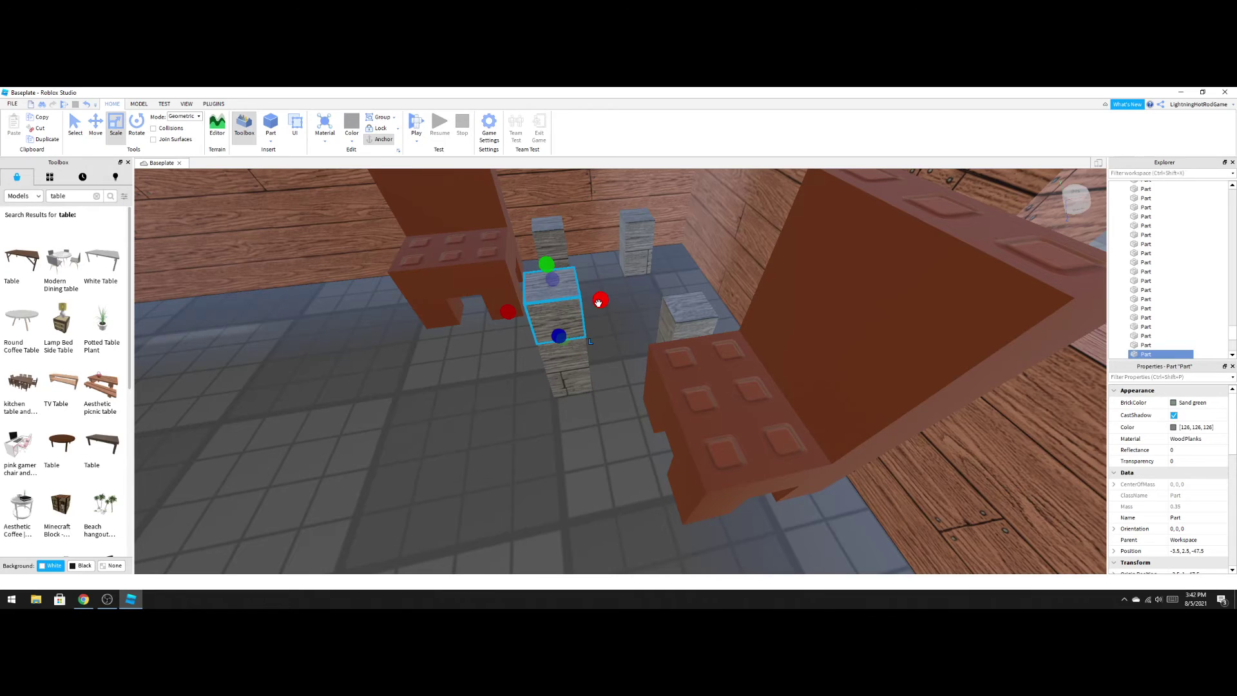
{"action": "left_click_drag", "start_coordinate": [598, 303], "coordinate": [723, 276]}
Try a size of 3, 1, 1 for the beam on the legs, and restore its size to 4, 1, 1.
{"action": "scroll", "coordinate": [1213, 475], "scroll_direction": "down", "scroll_amount": 1}
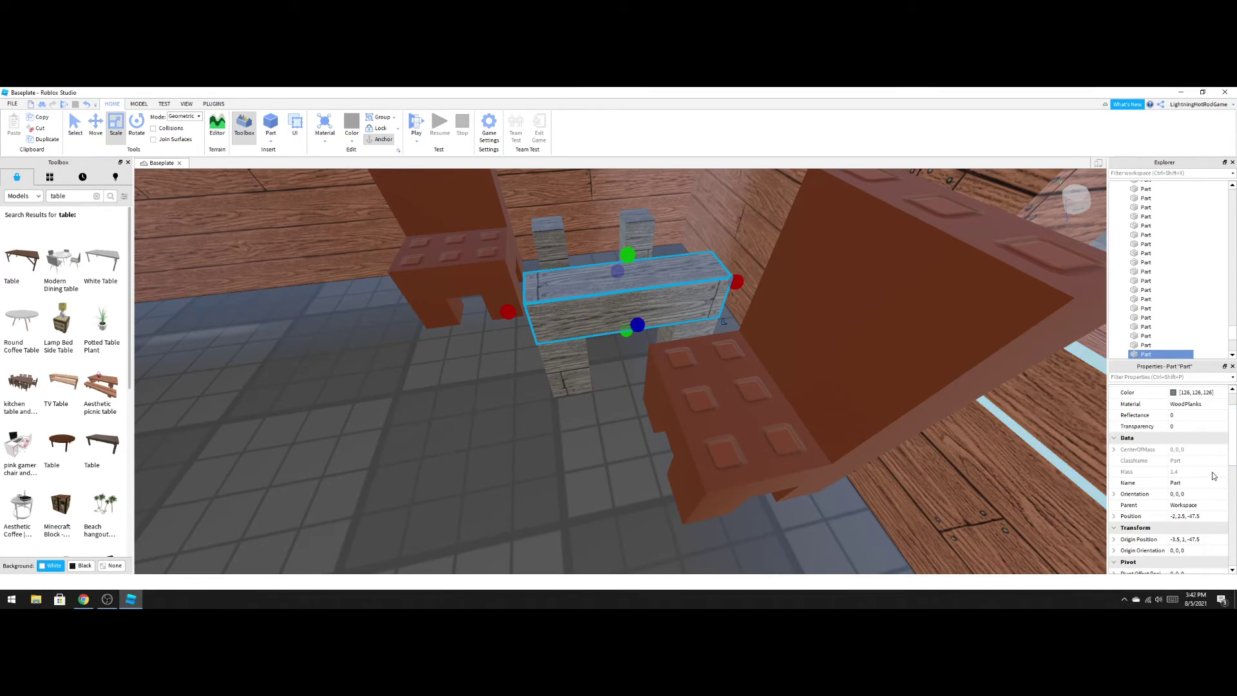
{"action": "scroll", "coordinate": [1214, 475], "scroll_direction": "down", "scroll_amount": 6}
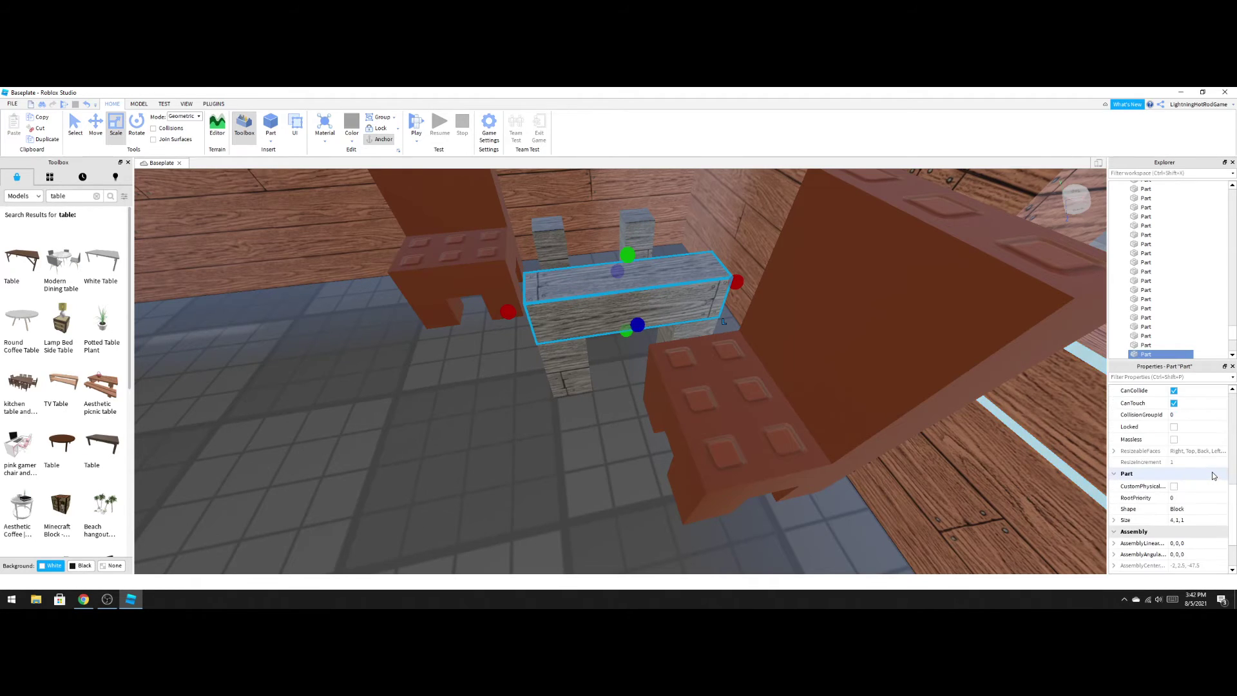
{"action": "scroll", "coordinate": [1213, 476], "scroll_direction": "down", "scroll_amount": 1}
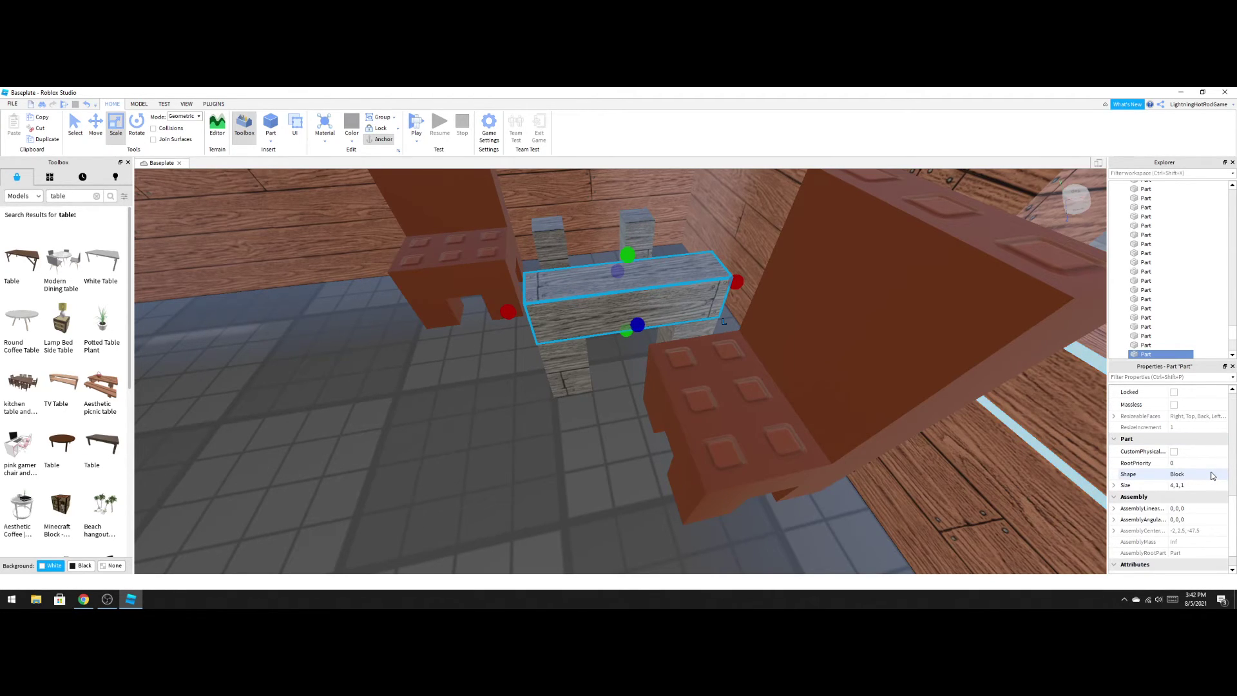
{"action": "left_click", "coordinate": [1171, 485]}
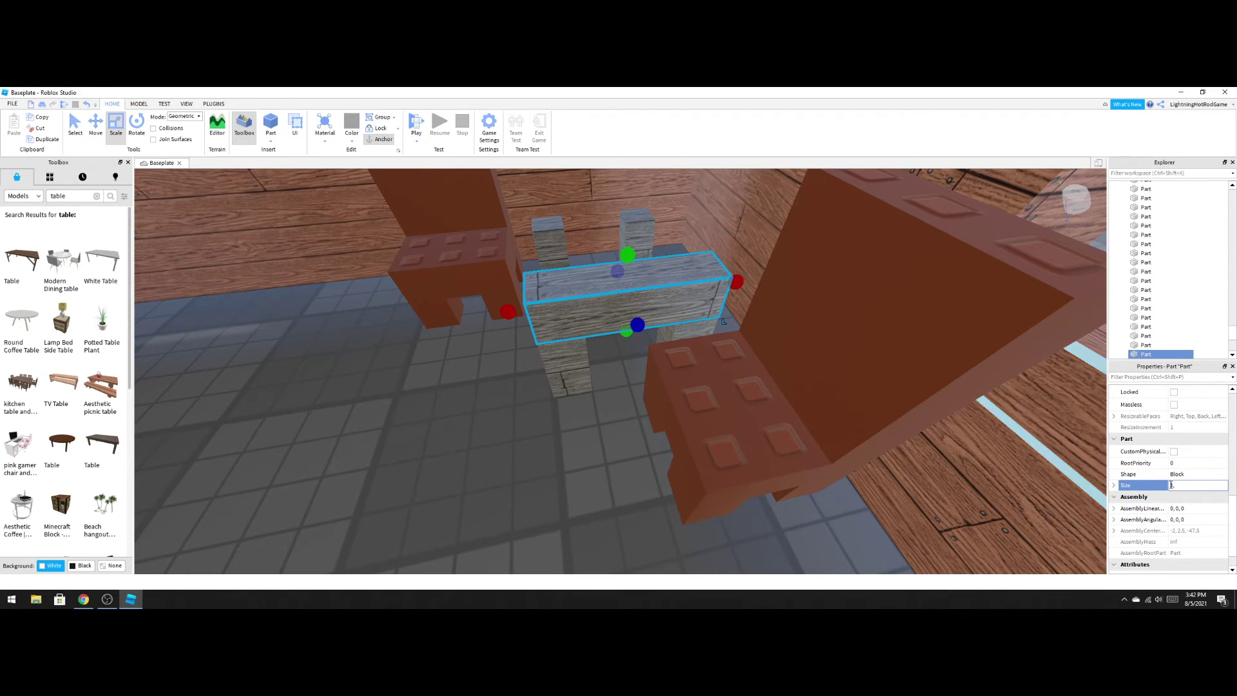
{"action": "type", "text": "3,1,1"}
{"action": "key", "text": "Return"}
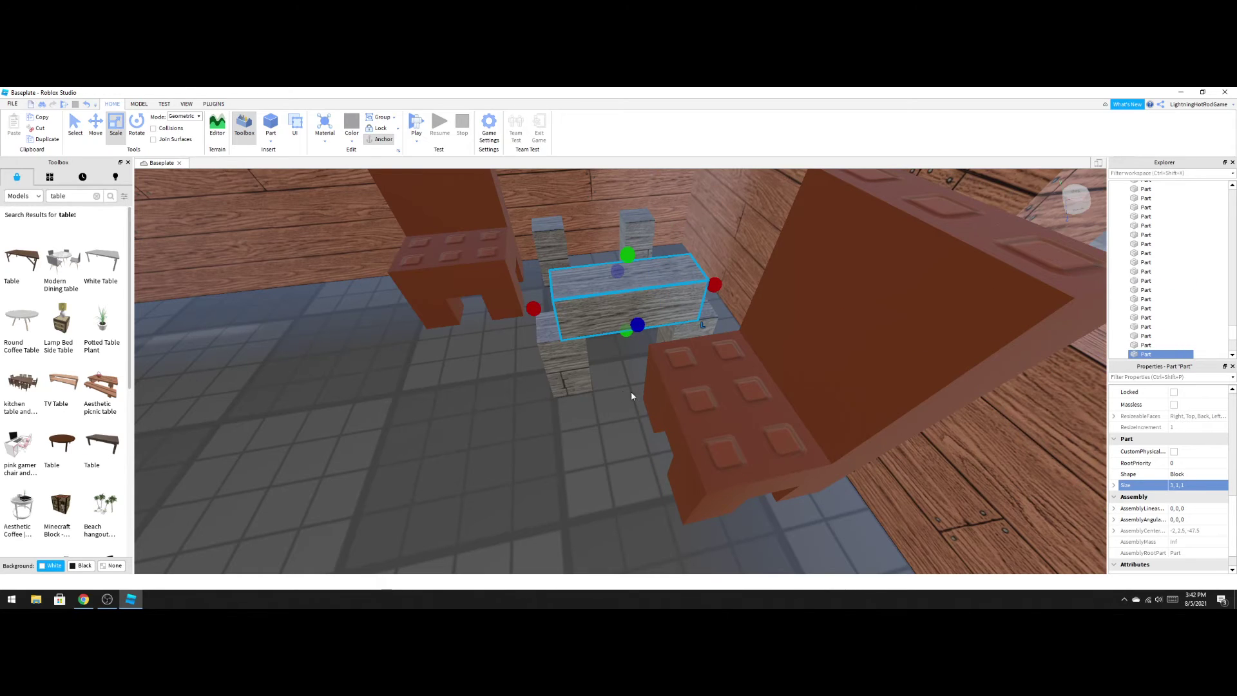
{"action": "mouse_move", "coordinate": [531, 321]}
{"action": "left_mouse_down"}
{"action": "mouse_move", "coordinate": [522, 314]}
{"action": "mouse_move", "coordinate": [537, 313]}
{"action": "mouse_move", "coordinate": [521, 315]}
{"action": "left_mouse_up"}
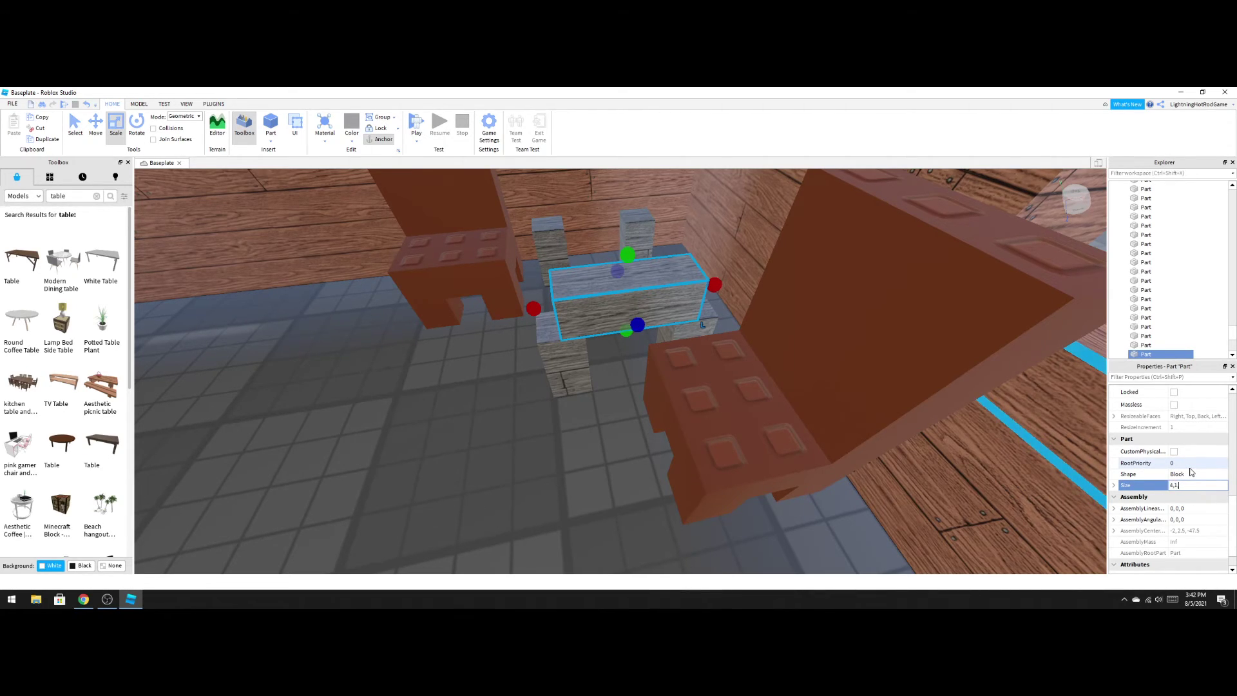
{"action": "key", "text": "Return"}
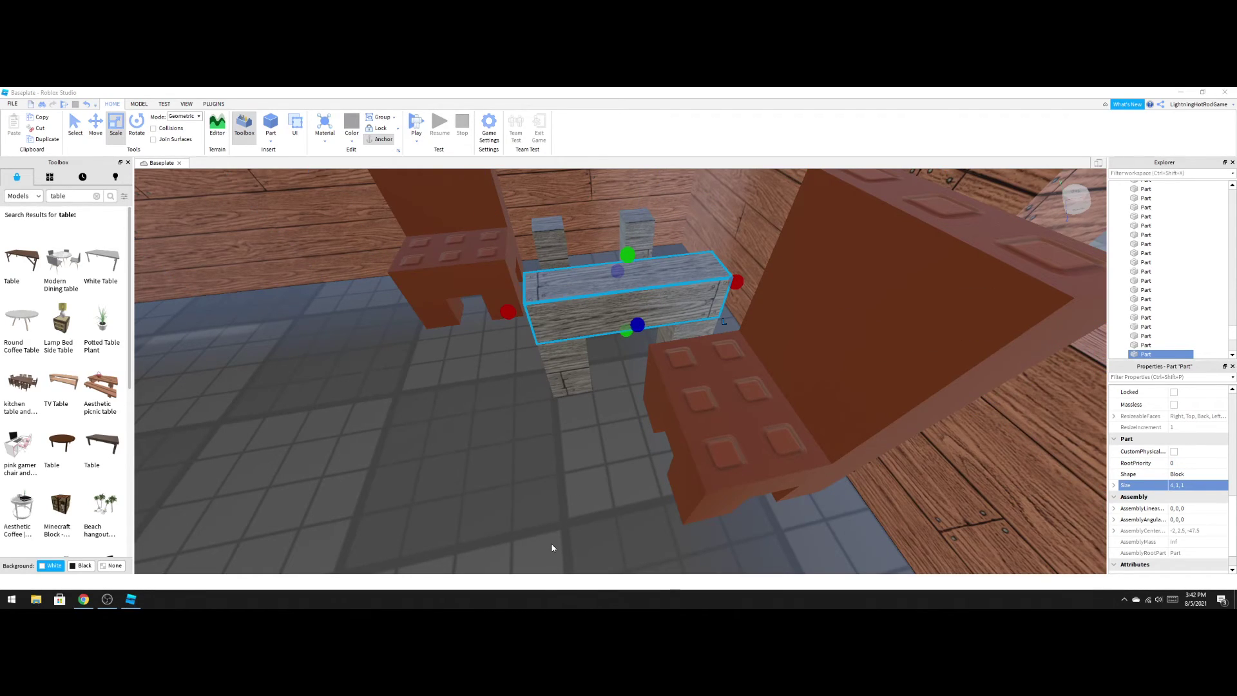
Stretch the beam into a tabletop of size 4, 1, 6 that covers all four legs.
{"action": "right_click_drag", "start_coordinate": [557, 504], "coordinate": [557, 504]}
{"action": "key", "text": "w"}
{"action": "key", "text": "s"}
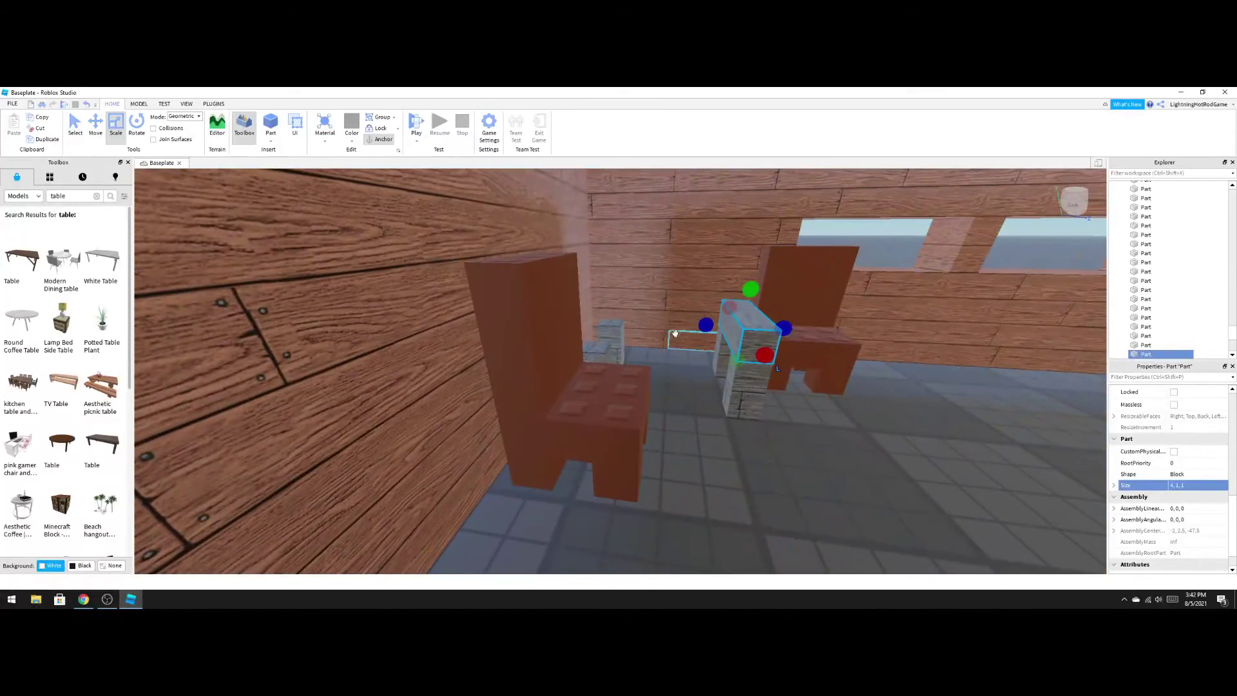
{"action": "left_click_drag", "start_coordinate": [704, 327], "coordinate": [593, 314]}
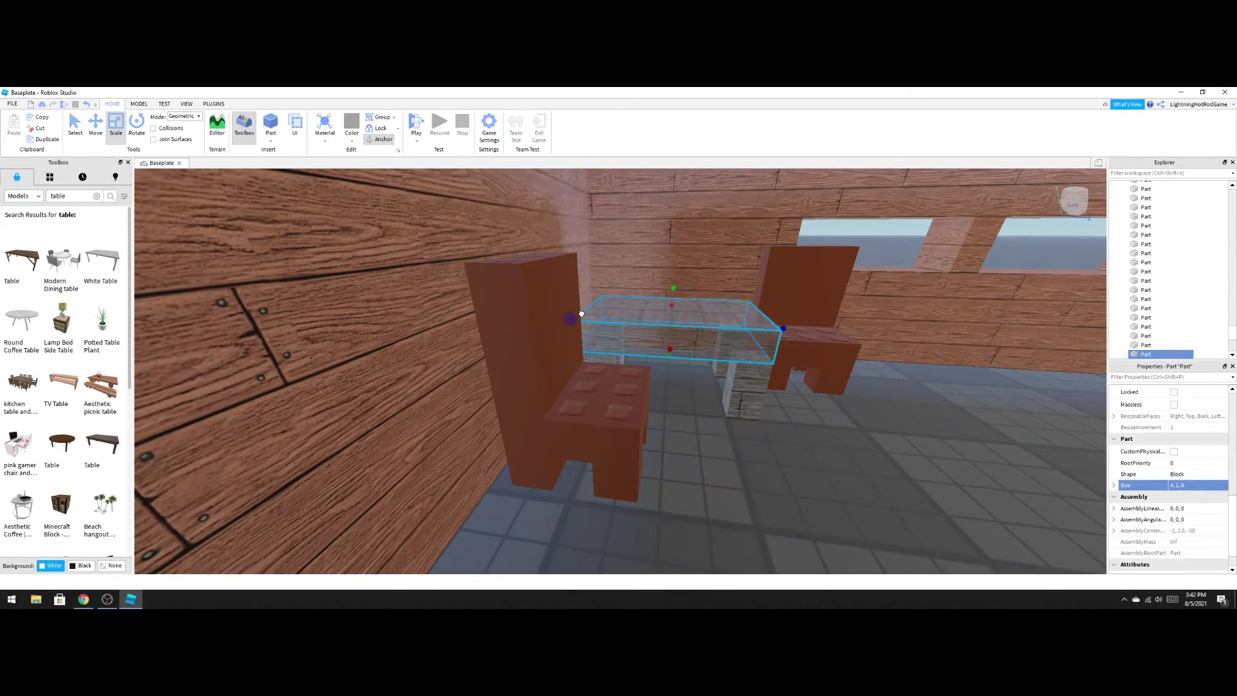
{"action": "left_click", "coordinate": [862, 497]}
{"action": "right_click_drag", "start_coordinate": [861, 497], "coordinate": [860, 493]}
{"action": "key", "text": "w"}
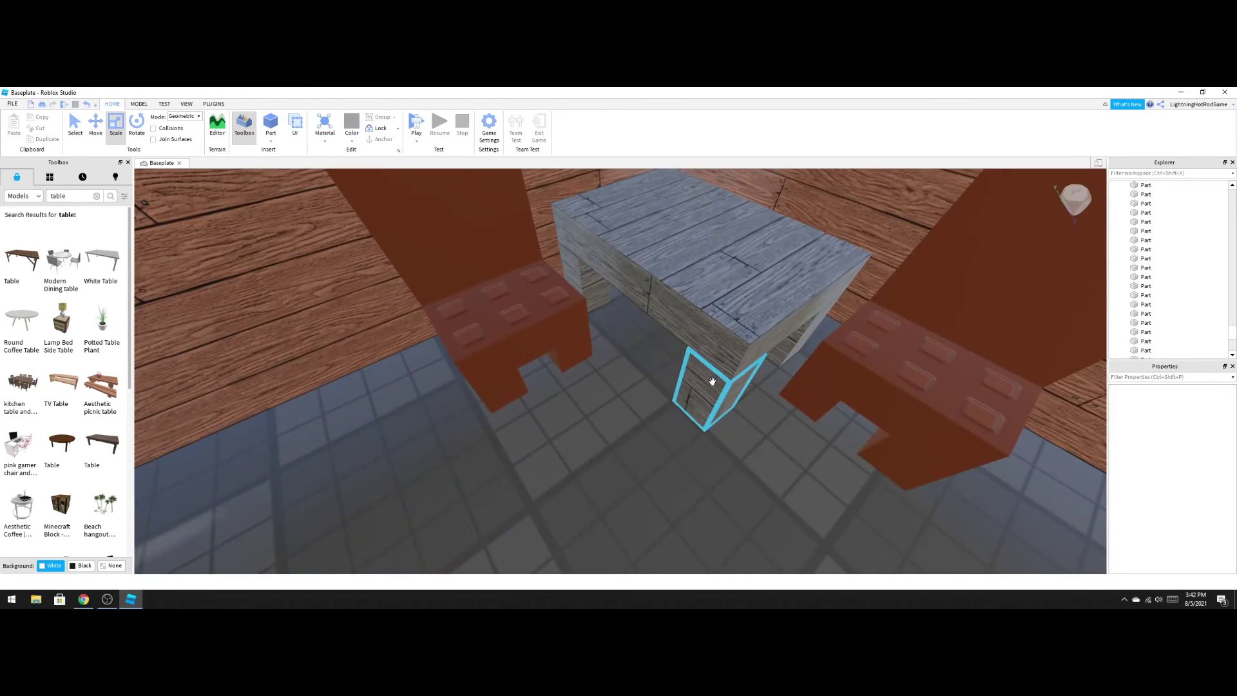
Select the tabletop and its legs together and move them out of the corner toward the middle of the room.
{"action": "right_click_drag", "start_coordinate": [748, 428], "coordinate": [749, 427]}
{"action": "scroll", "coordinate": [749, 427], "scroll_direction": "down", "scroll_amount": 2}
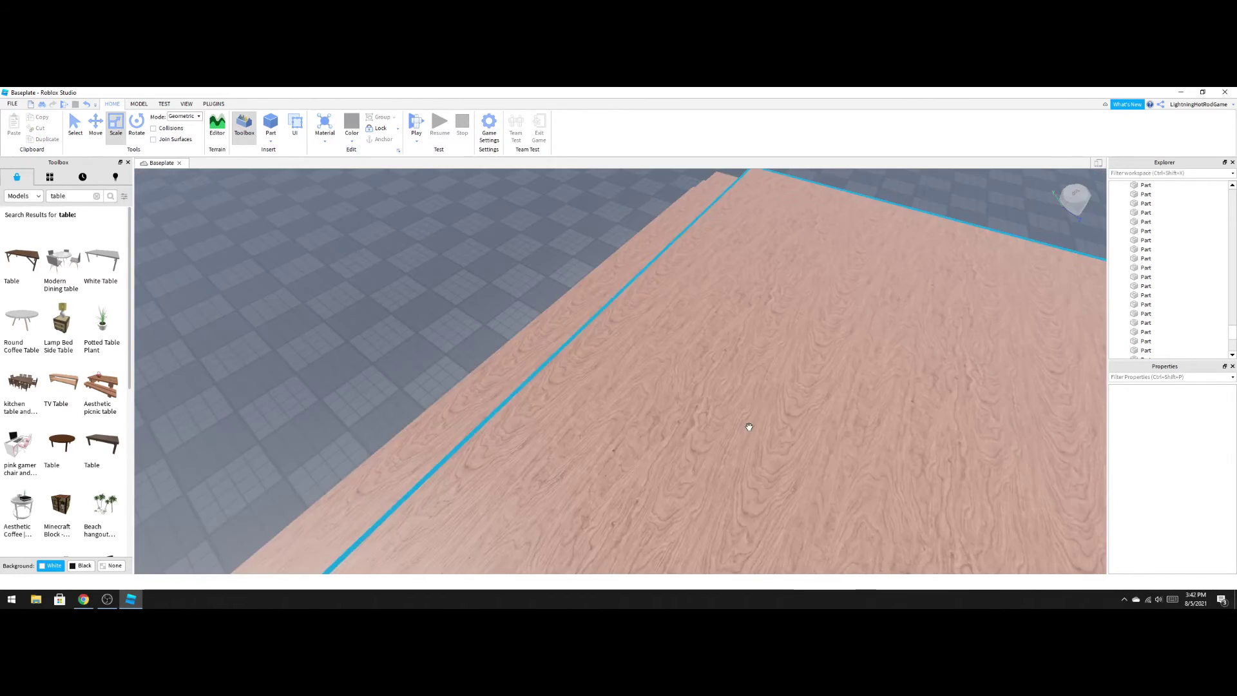
{"action": "scroll", "coordinate": [749, 427], "scroll_direction": "up", "scroll_amount": 2}
{"action": "left_click_drag", "start_coordinate": [689, 345], "coordinate": [535, 187]}
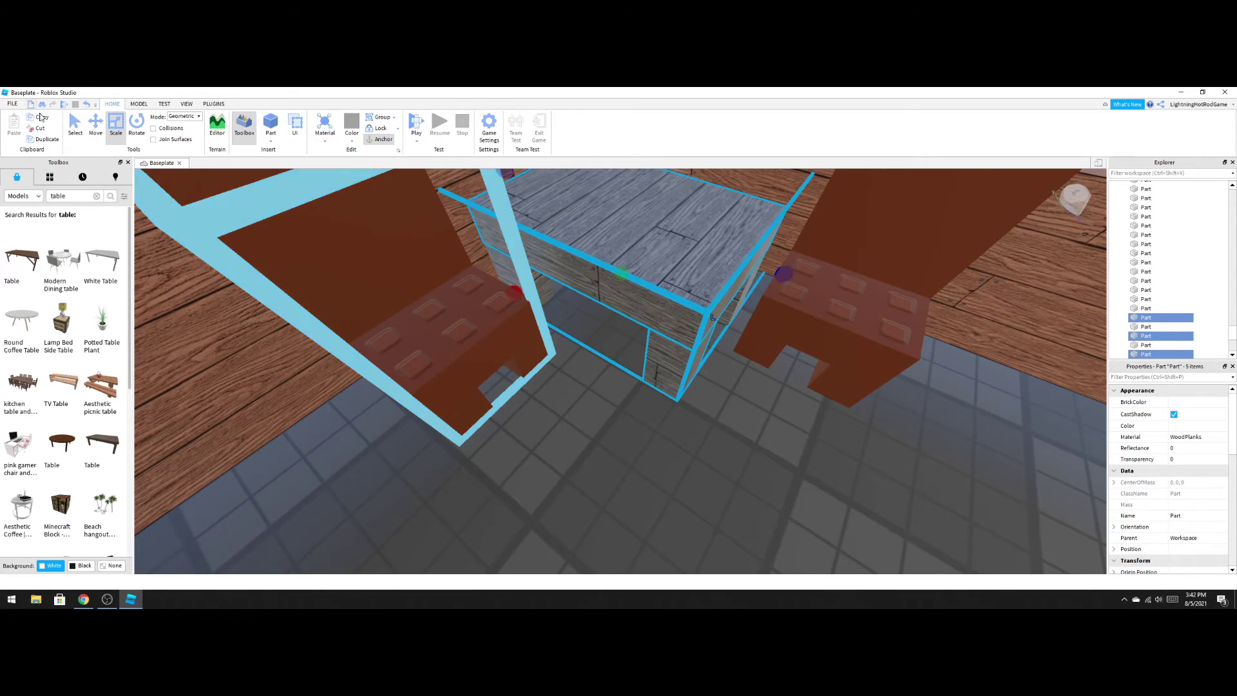
{"action": "left_click", "coordinate": [96, 124]}
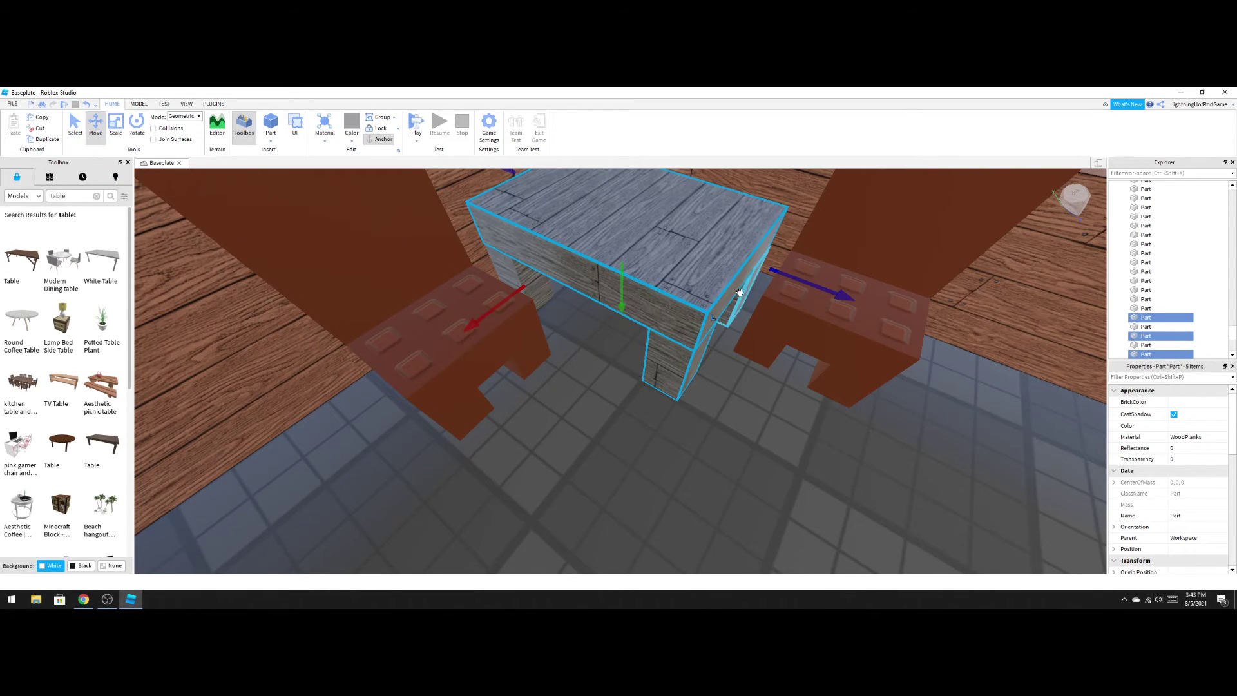
{"action": "left_click_drag", "start_coordinate": [772, 269], "coordinate": [941, 339]}
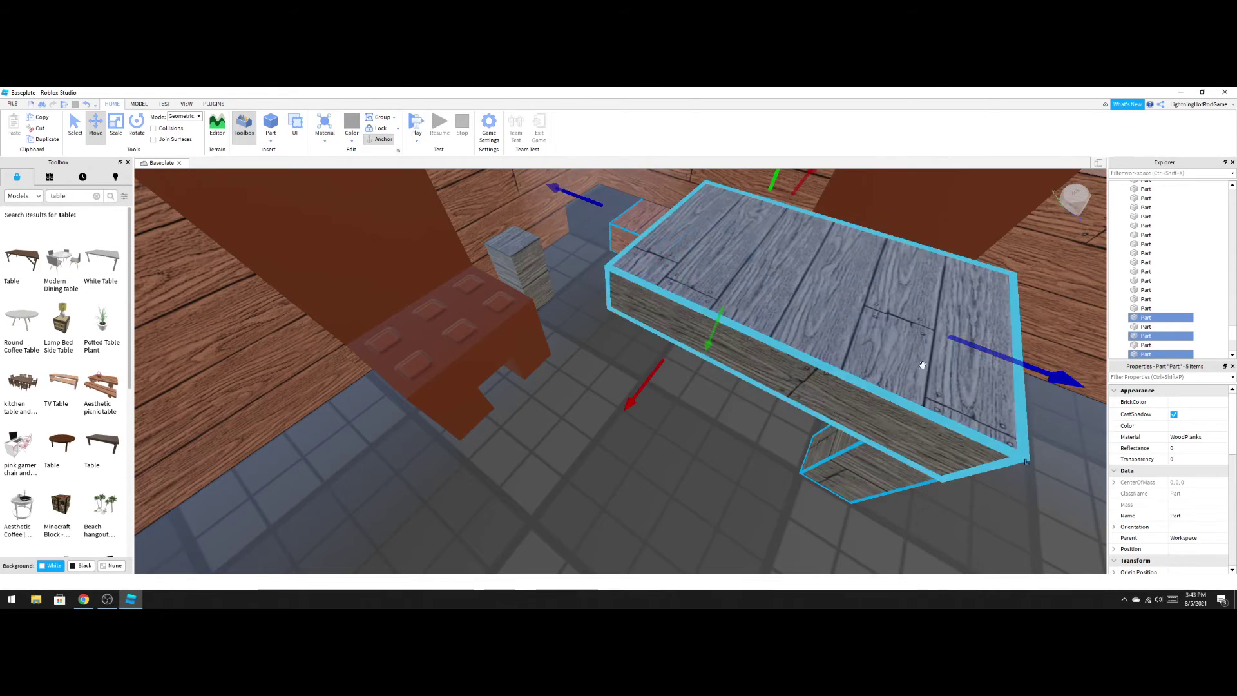
{"action": "right_click_drag", "start_coordinate": [722, 478], "coordinate": [721, 477]}
{"action": "scroll", "coordinate": [722, 477], "scroll_direction": "down", "scroll_amount": 1}
{"action": "scroll", "coordinate": [722, 477], "scroll_direction": "up", "scroll_amount": 1}
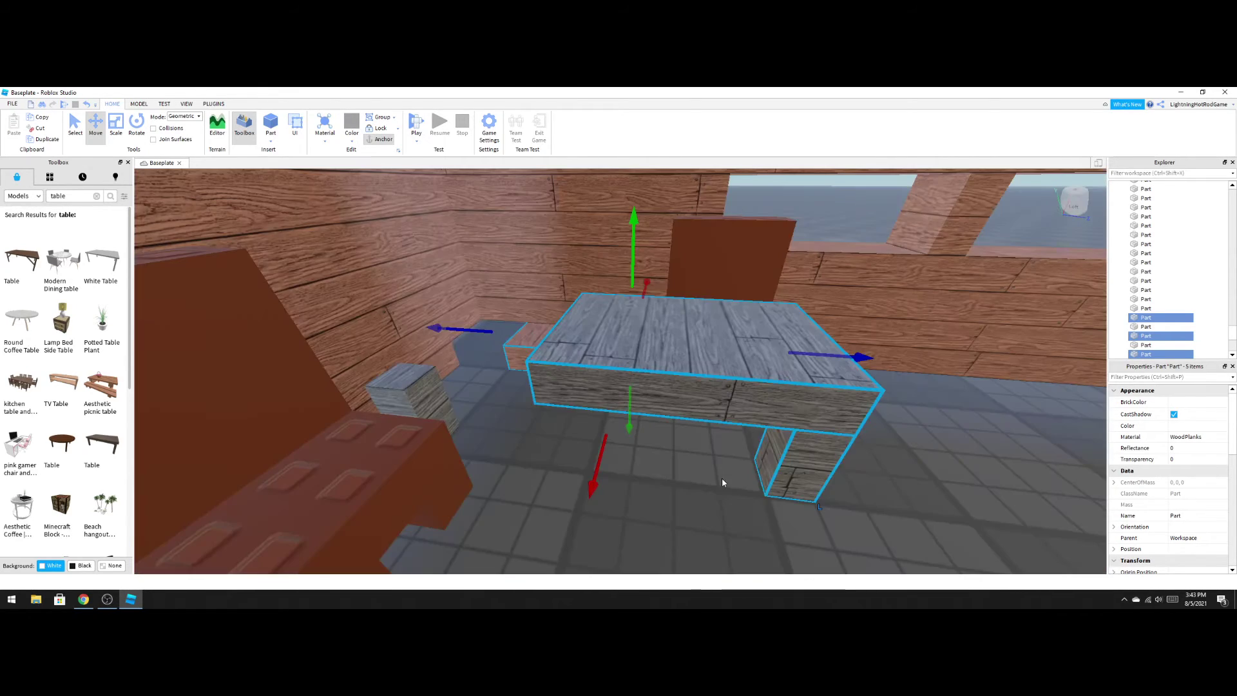
{"action": "left_click_drag", "start_coordinate": [628, 426], "coordinate": [568, 539]}
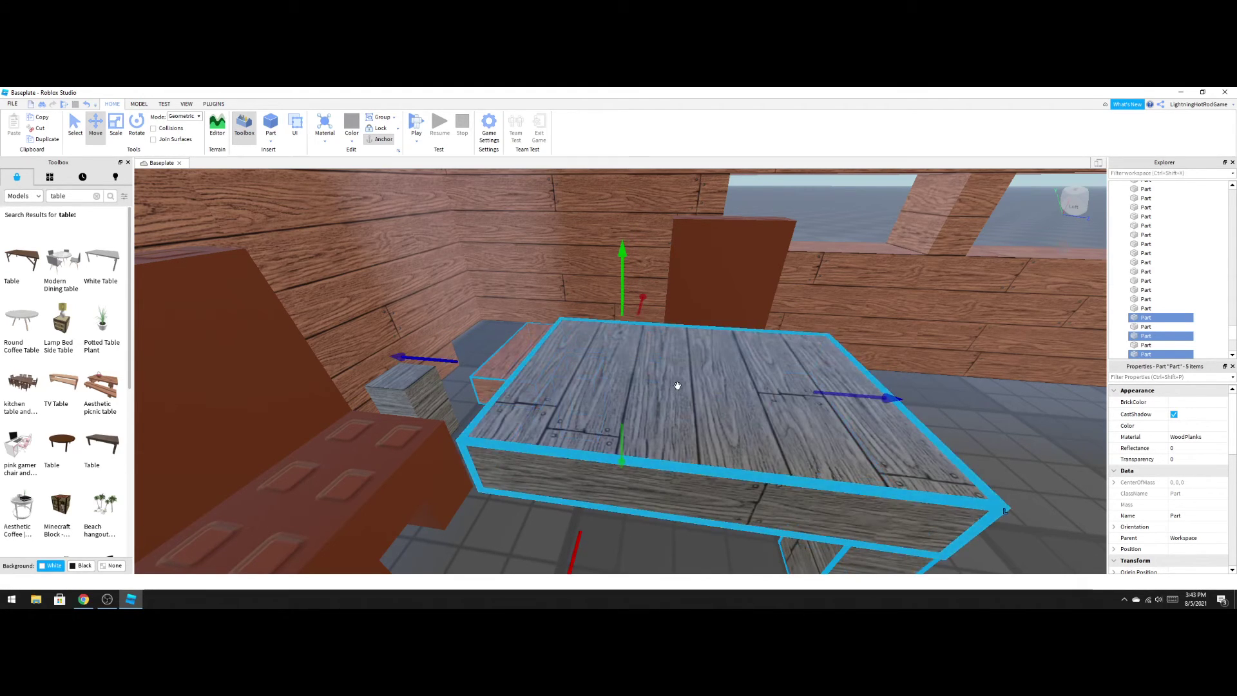
Move the leg left behind under the corner of the tabletop, to position -5.5, 1, -48.5.
{"action": "right_click_drag", "start_coordinate": [677, 385], "coordinate": [678, 385]}
{"action": "left_click_drag", "start_coordinate": [616, 298], "coordinate": [629, 469]}
{"action": "right_click_drag", "start_coordinate": [790, 398], "coordinate": [790, 398]}
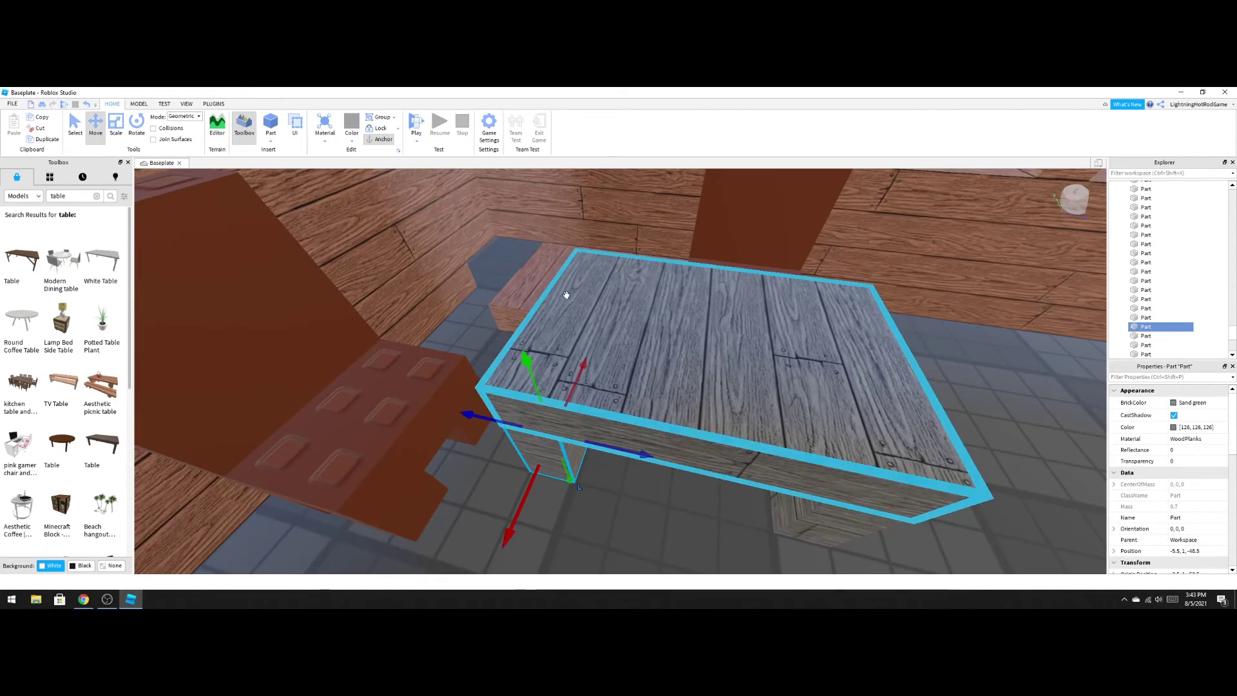
Rotate the low wood plank part in the corner behind the table by 90 degrees and shift it against the walls.
{"action": "left_click", "coordinate": [506, 265]}
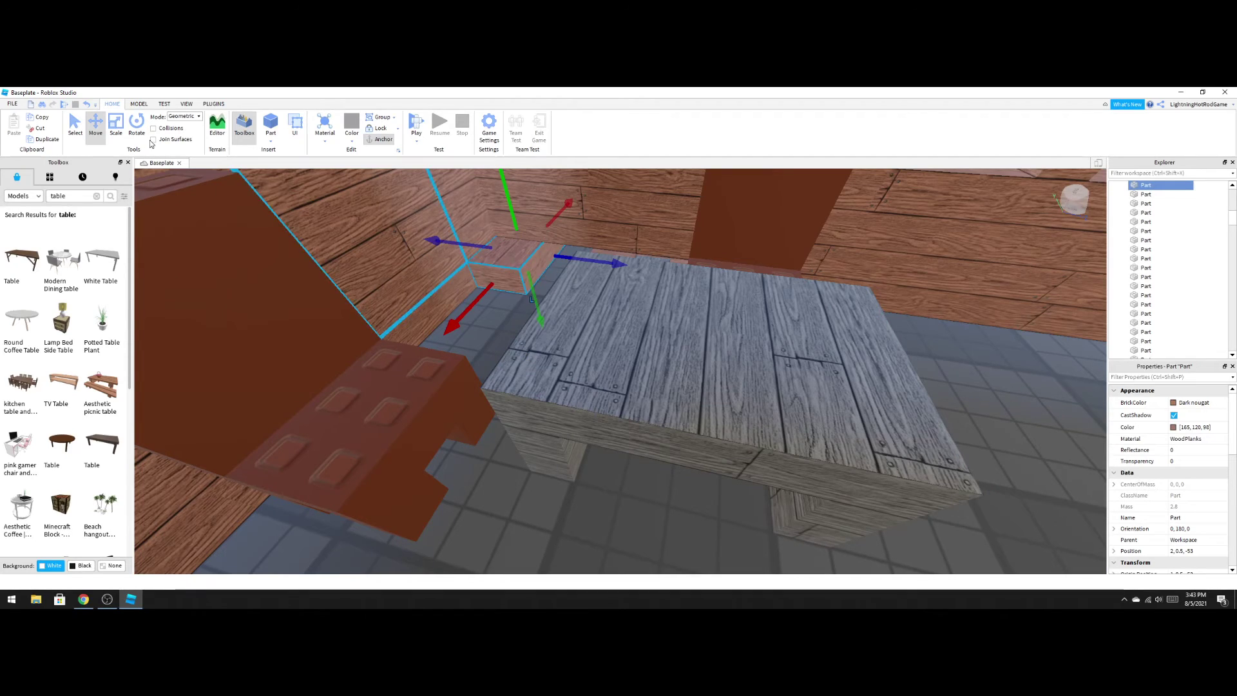
{"action": "key", "text": "ctrl+r"}
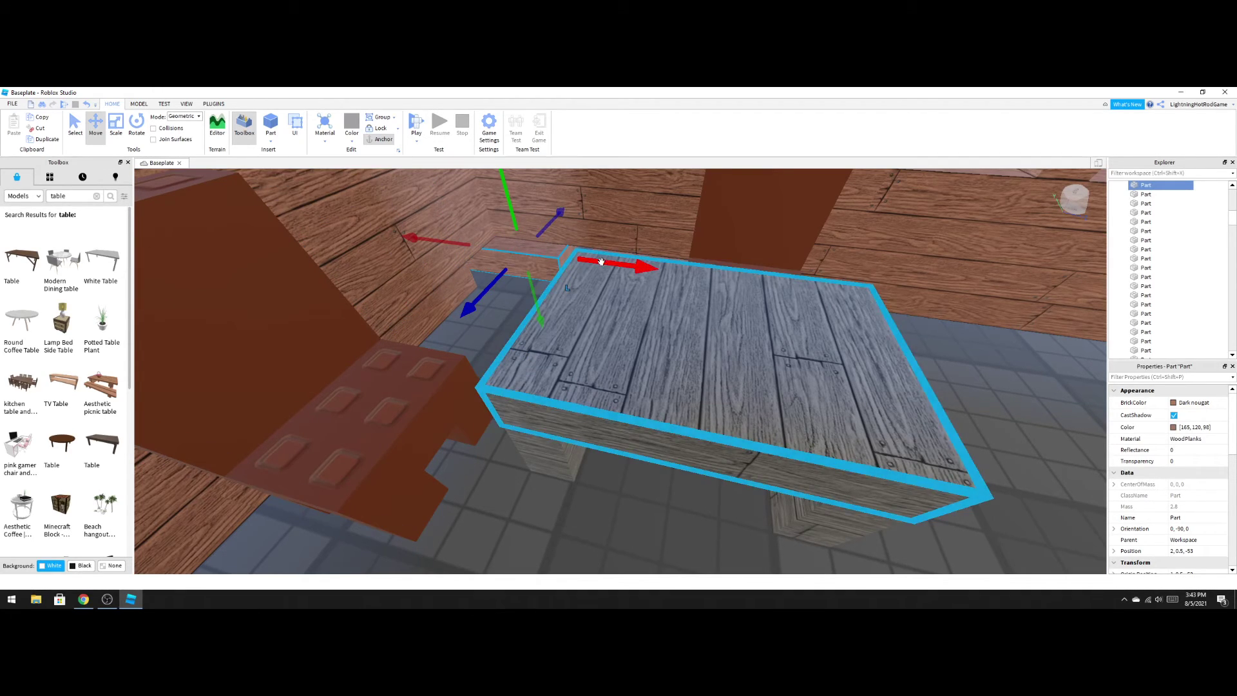
{"action": "left_click_drag", "start_coordinate": [614, 266], "coordinate": [606, 265]}
{"action": "left_click_drag", "start_coordinate": [519, 282], "coordinate": [502, 296]}
{"action": "left_click", "coordinate": [547, 488]}
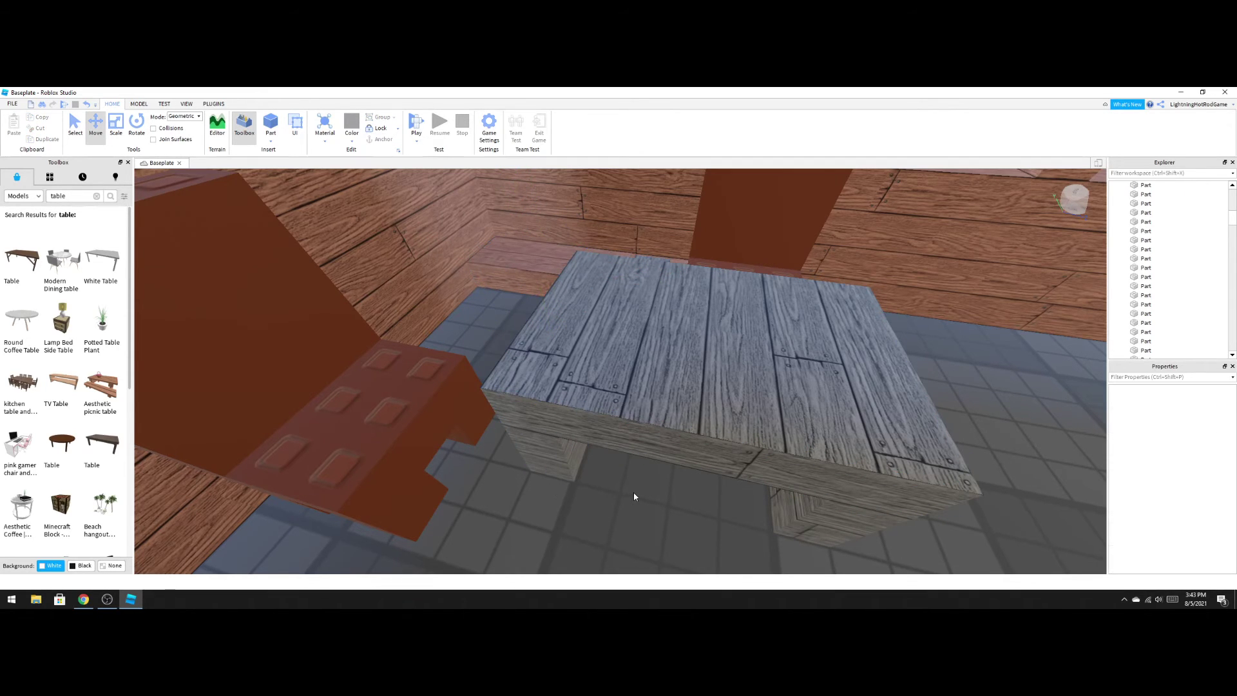
Move the stray leg standing out on the floor under the tabletop's corner, to position -2.5, 1, -43.5.
{"action": "scroll", "coordinate": [633, 492], "scroll_direction": "up", "scroll_amount": 5}
{"action": "right_click_drag", "start_coordinate": [633, 493], "coordinate": [632, 492]}
{"action": "scroll", "coordinate": [633, 492], "scroll_direction": "up", "scroll_amount": 2}
{"action": "left_click_drag", "start_coordinate": [497, 525], "coordinate": [364, 366]}
{"action": "right_click_drag", "start_coordinate": [364, 366], "coordinate": [364, 366]}
{"action": "scroll", "coordinate": [364, 366], "scroll_direction": "up", "scroll_amount": 3}
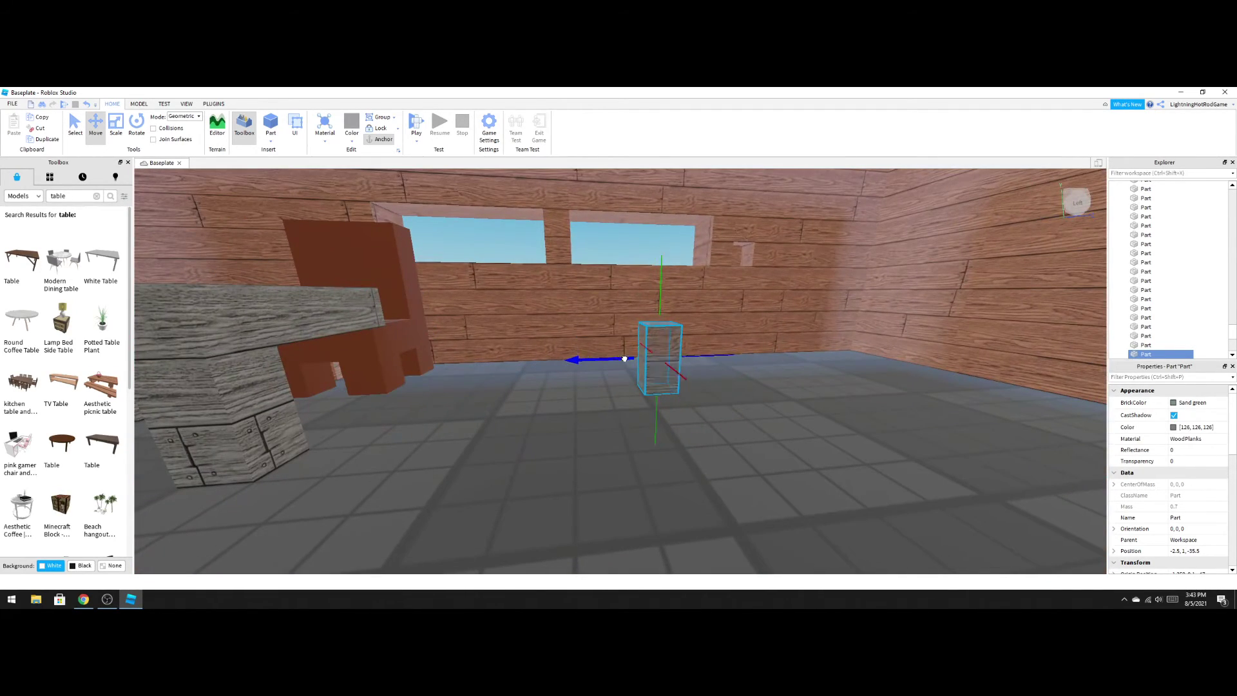
{"action": "left_click_drag", "start_coordinate": [624, 359], "coordinate": [316, 385]}
{"action": "right_click_drag", "start_coordinate": [722, 356], "coordinate": [722, 356]}
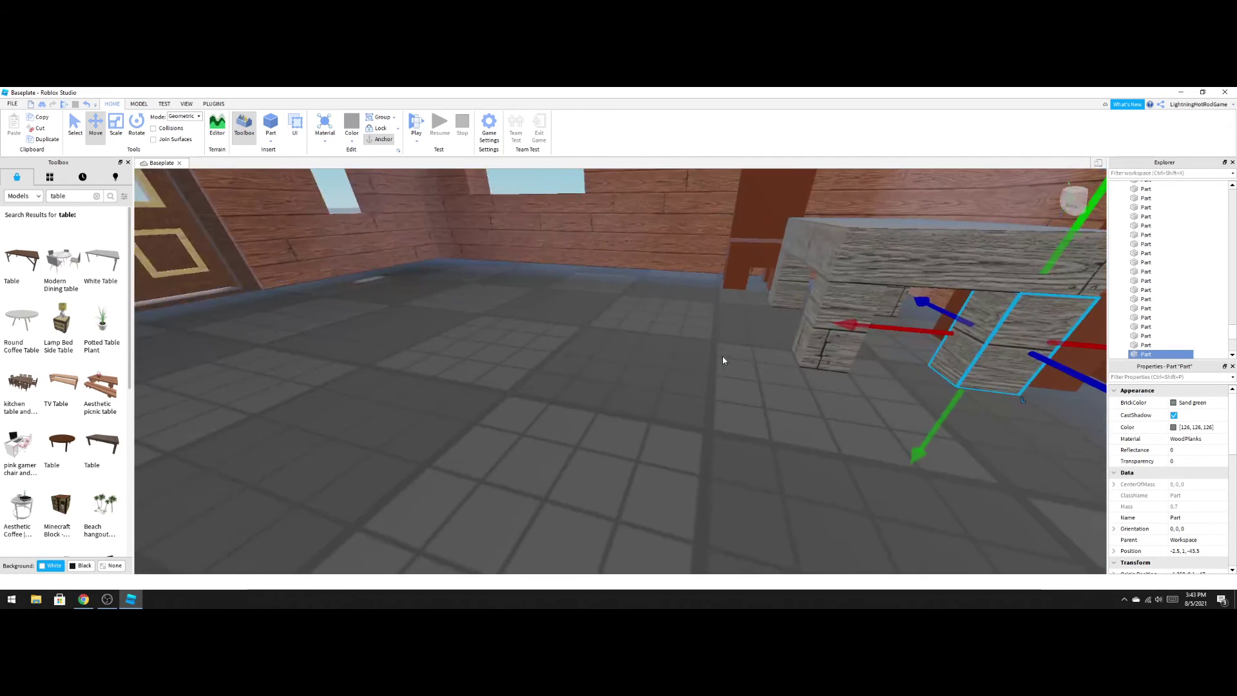
{"action": "left_click", "coordinate": [489, 366]}
Pull the two legs on the table's room side outward to positions -7.5, 1, -48.5 and -7.5, 1, -43.5.
{"action": "right_click_drag", "start_coordinate": [638, 338], "coordinate": [639, 339]}
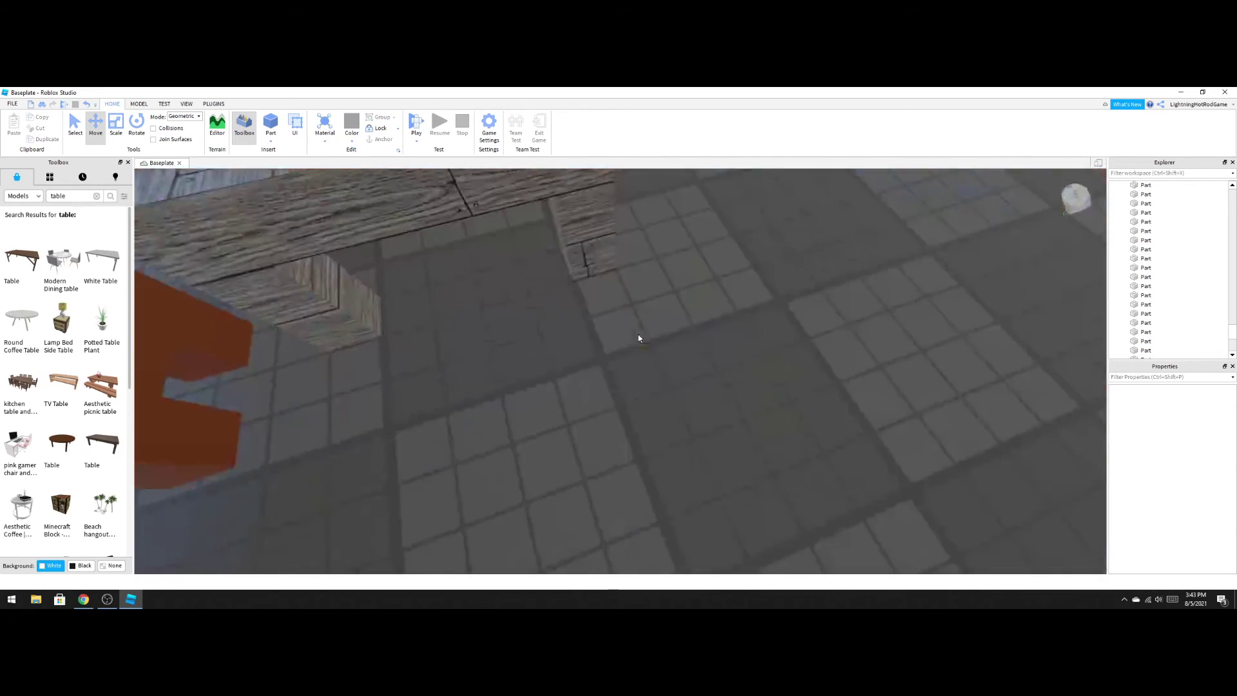
{"action": "right_click_drag", "start_coordinate": [544, 260], "coordinate": [543, 256]}
{"action": "left_click", "coordinate": [482, 319]}
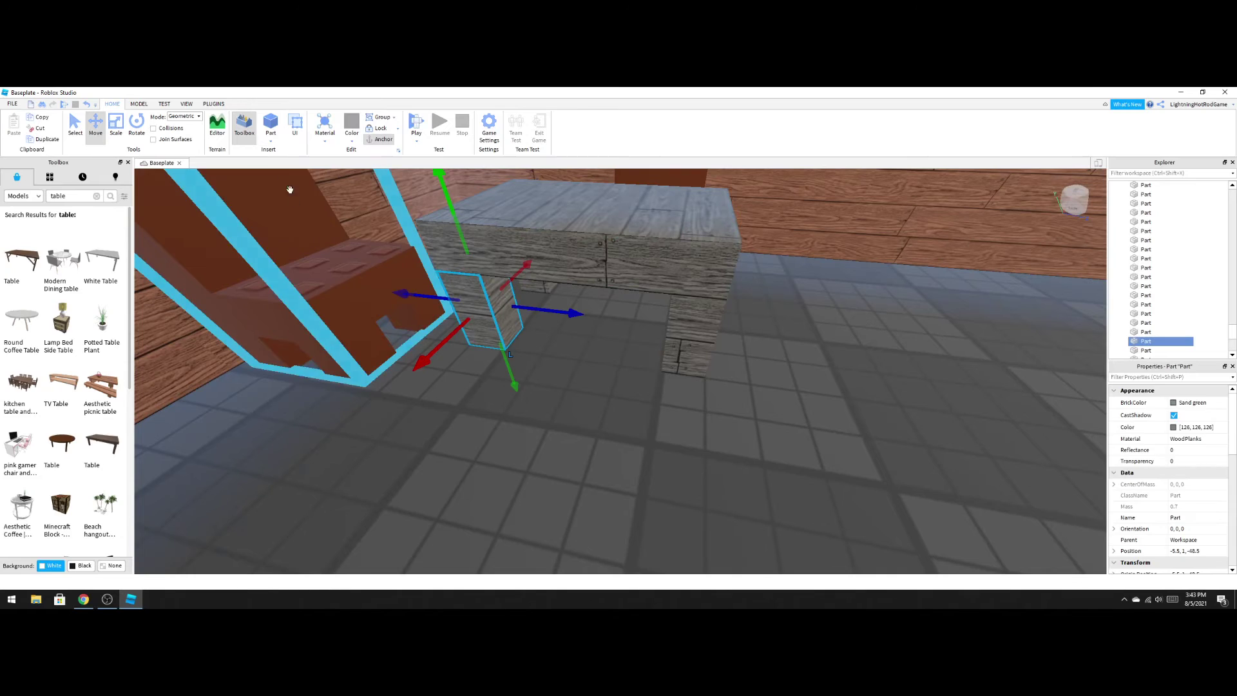
{"action": "left_click_drag", "start_coordinate": [446, 334], "coordinate": [381, 391]}
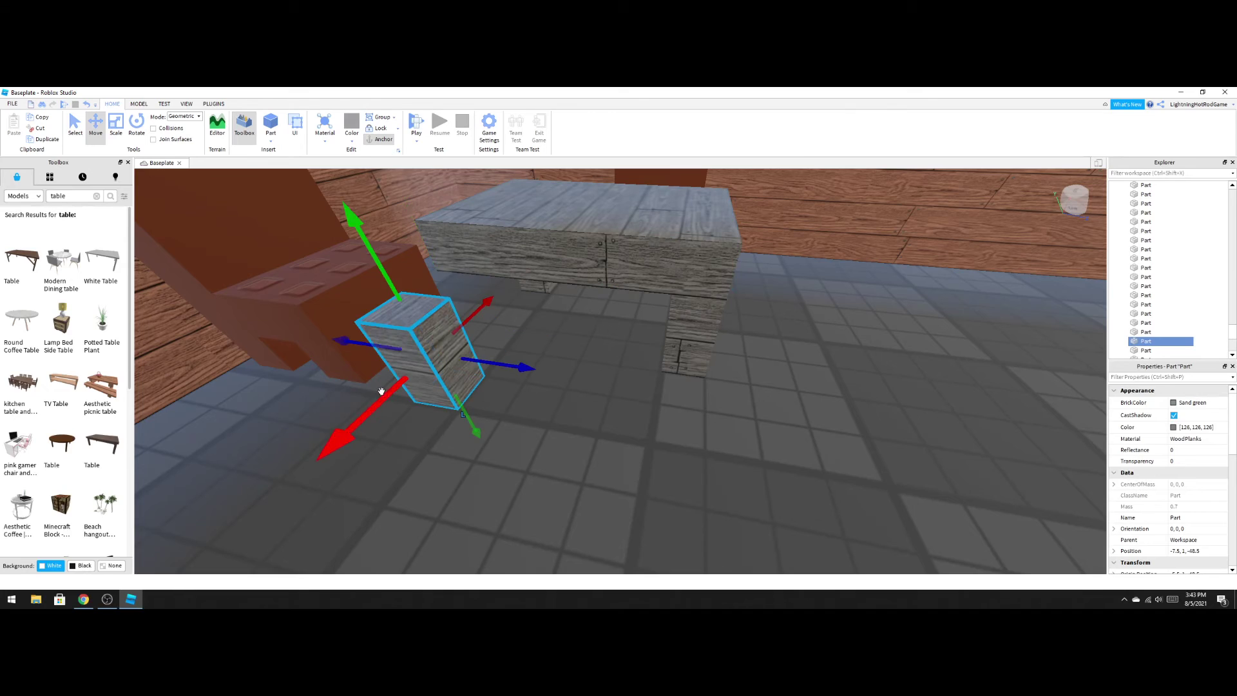
{"action": "left_click", "coordinate": [699, 354]}
{"action": "left_click_drag", "start_coordinate": [689, 366], "coordinate": [684, 412]}
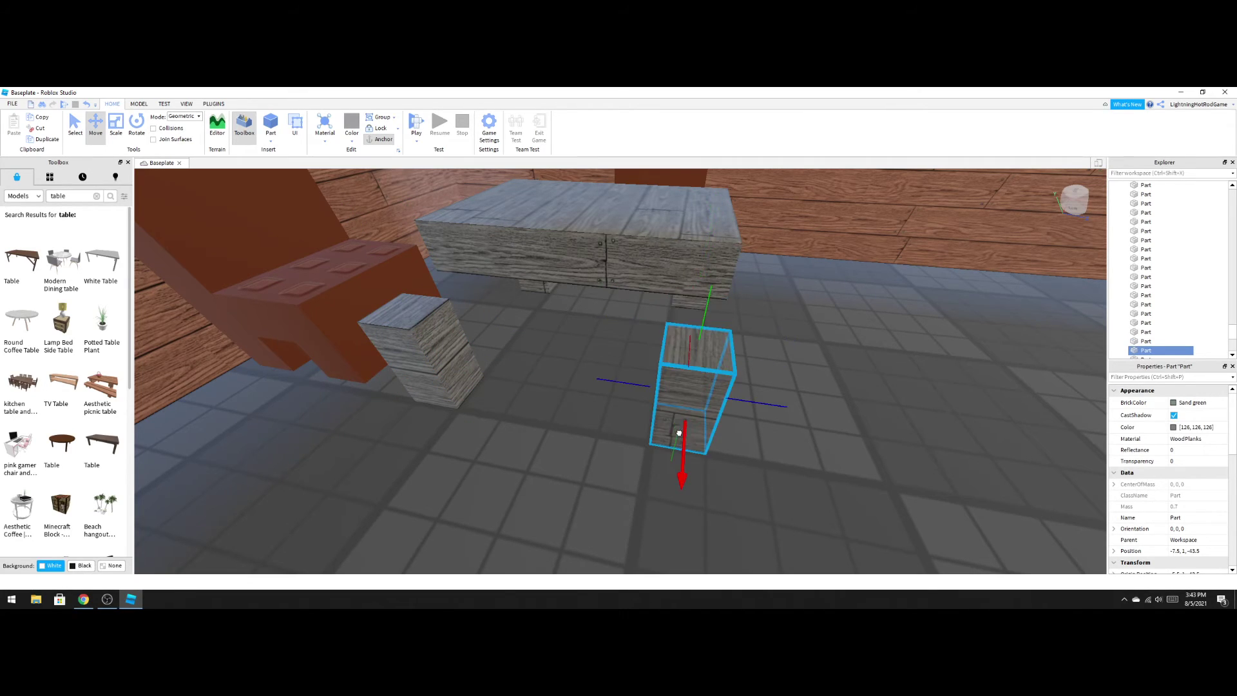
Stretch the tabletop outward on its room side so that it covers the two relocated legs.
{"action": "left_click", "coordinate": [506, 229]}
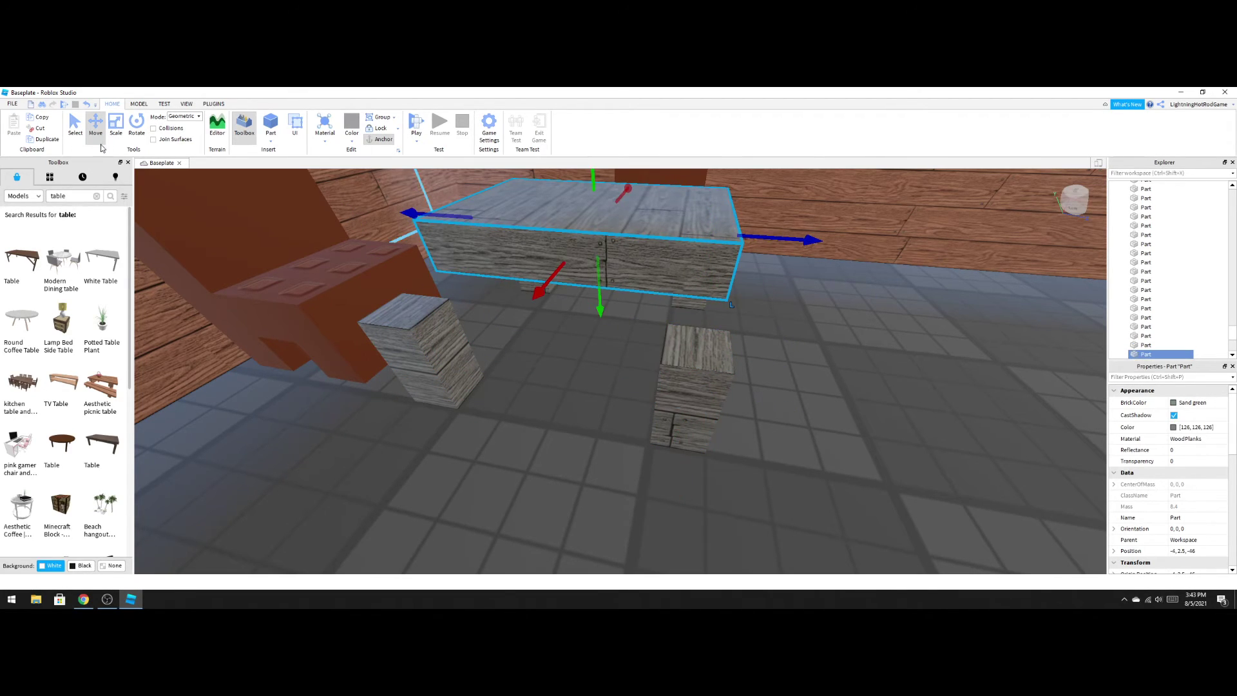
{"action": "left_click", "coordinate": [116, 123]}
{"action": "left_click_drag", "start_coordinate": [558, 265], "coordinate": [481, 341]}
{"action": "left_click", "coordinate": [895, 431]}
{"action": "right_click_drag", "start_coordinate": [895, 432], "coordinate": [933, 394]}
Try to select the tabletop and its legs together.
{"action": "left_click", "coordinate": [674, 400]}
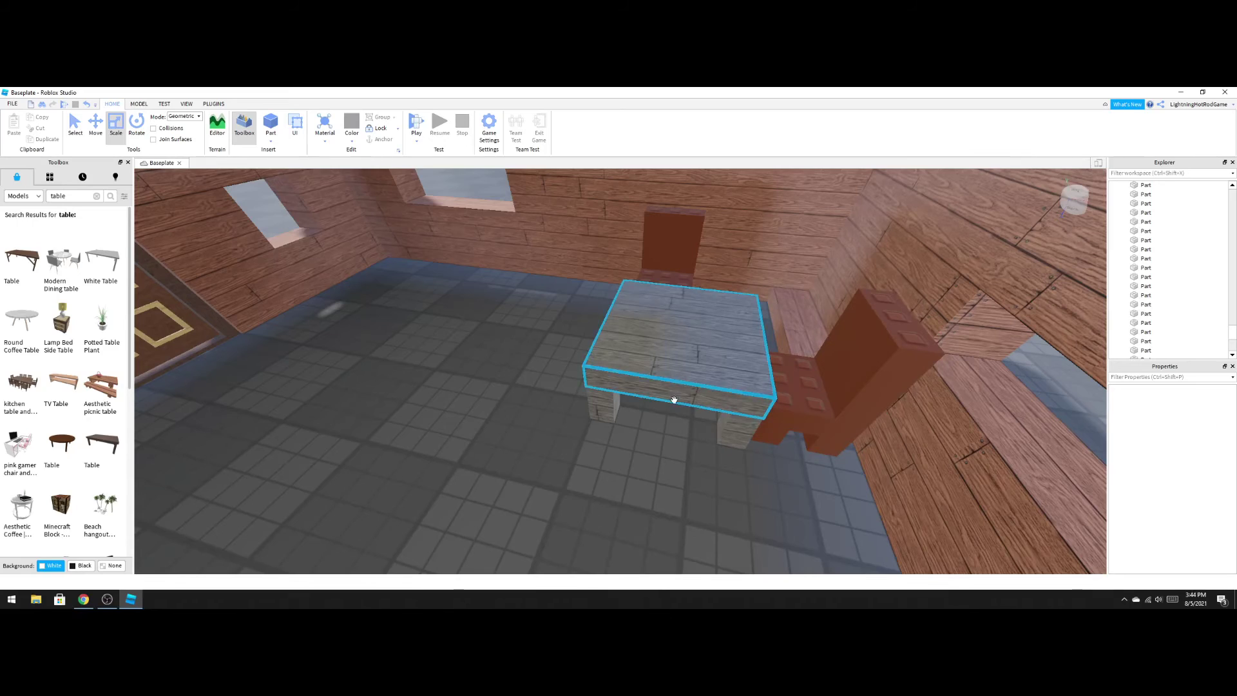
{"action": "left_click_drag", "start_coordinate": [644, 447], "coordinate": [629, 402]}
{"action": "left_click_drag", "start_coordinate": [614, 319], "coordinate": [689, 389]}
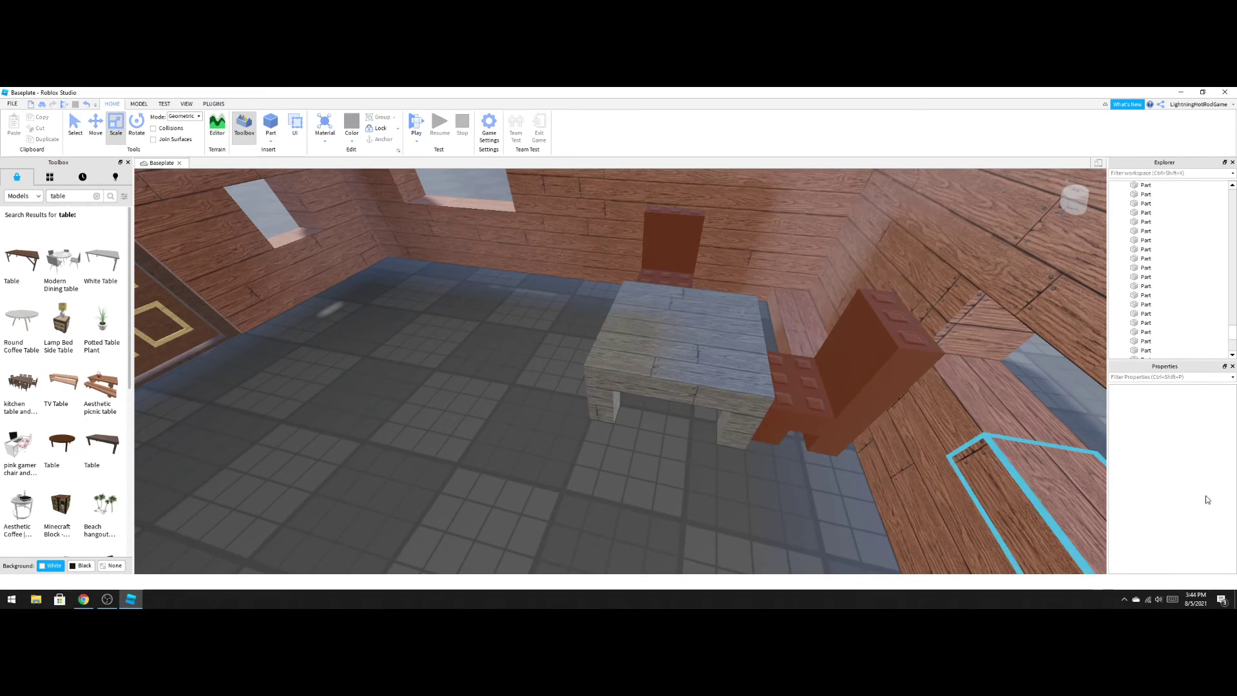
{"action": "left_click", "coordinate": [675, 376]}
{"action": "left_click", "coordinate": [675, 376]}
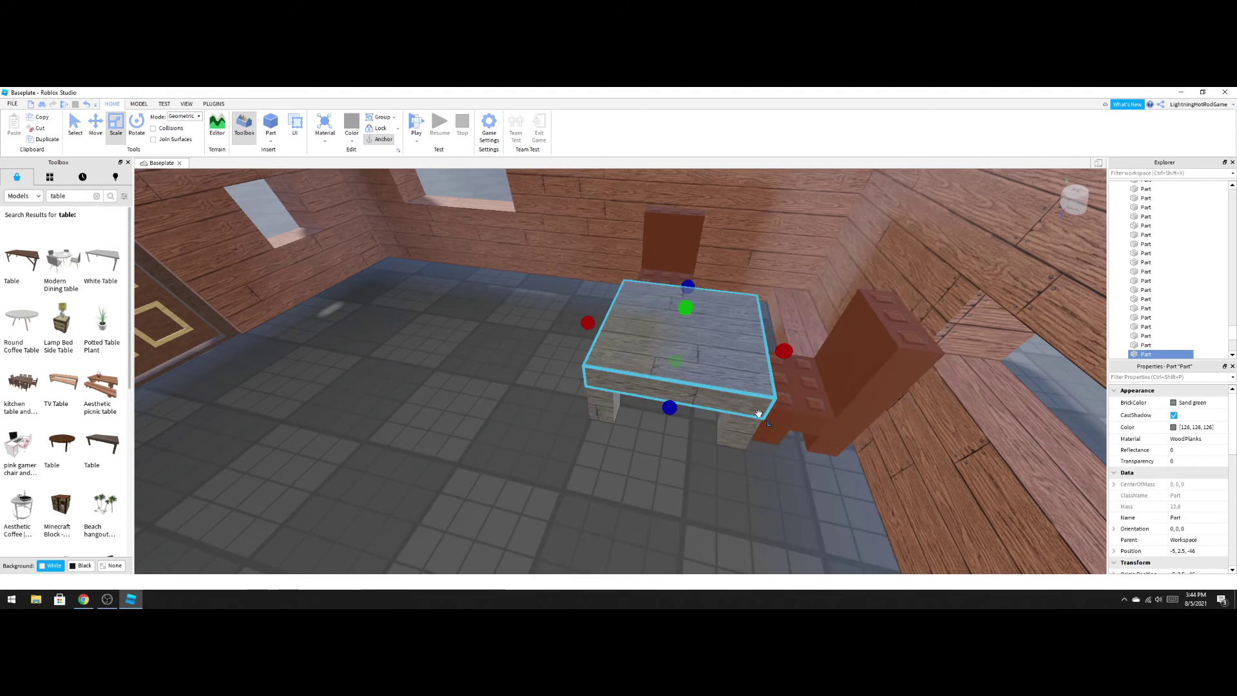
{"action": "right_click_drag", "start_coordinate": [599, 531], "coordinate": [589, 492]}
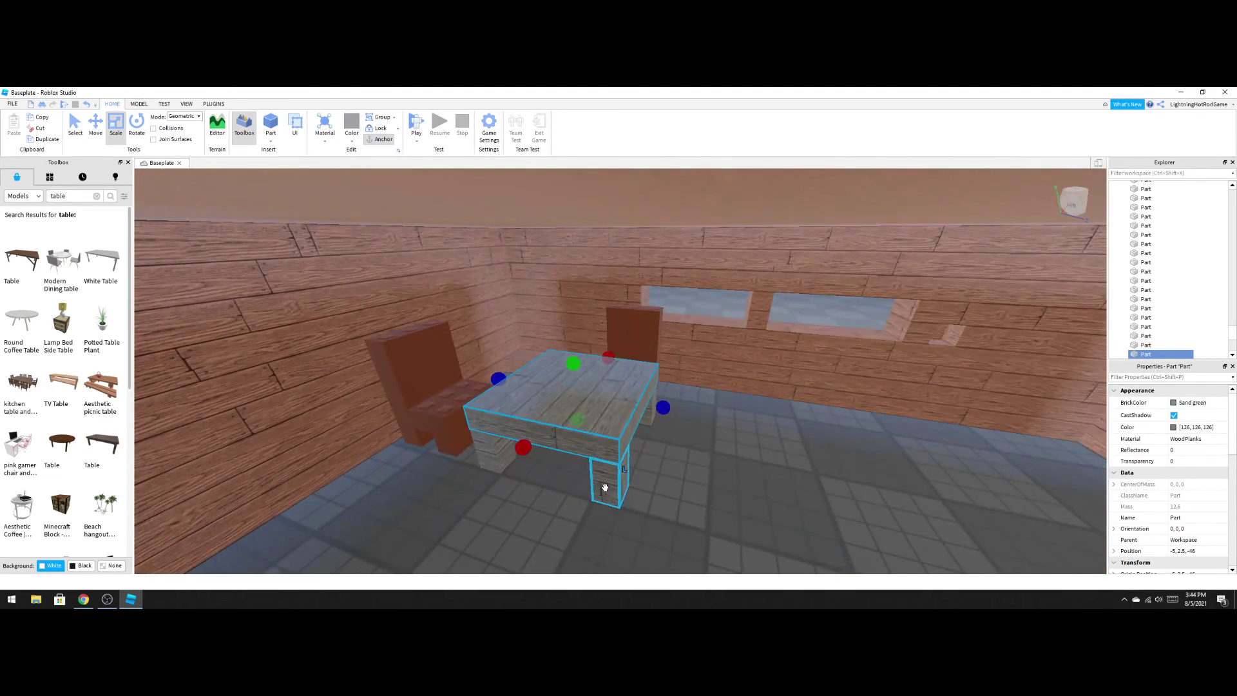
{"action": "left_click", "coordinate": [604, 487]}
{"action": "left_click", "coordinate": [1142, 353]}
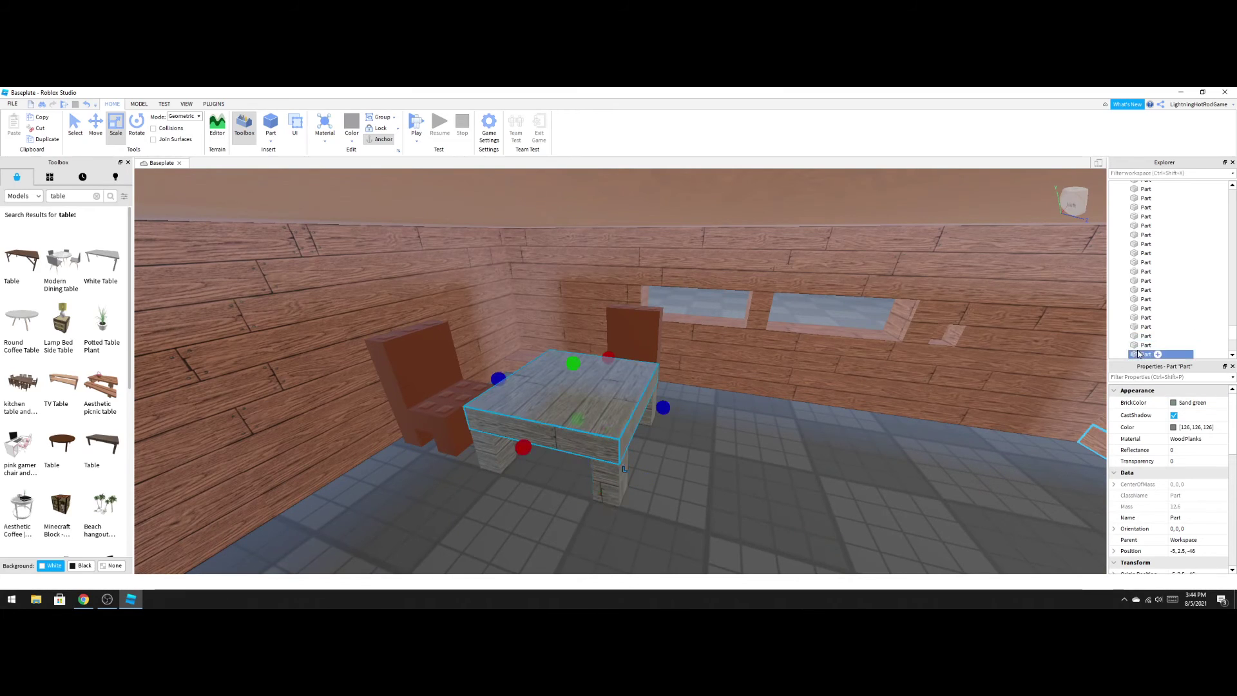
{"action": "left_click_drag", "start_coordinate": [1148, 340], "coordinate": [1144, 339]}
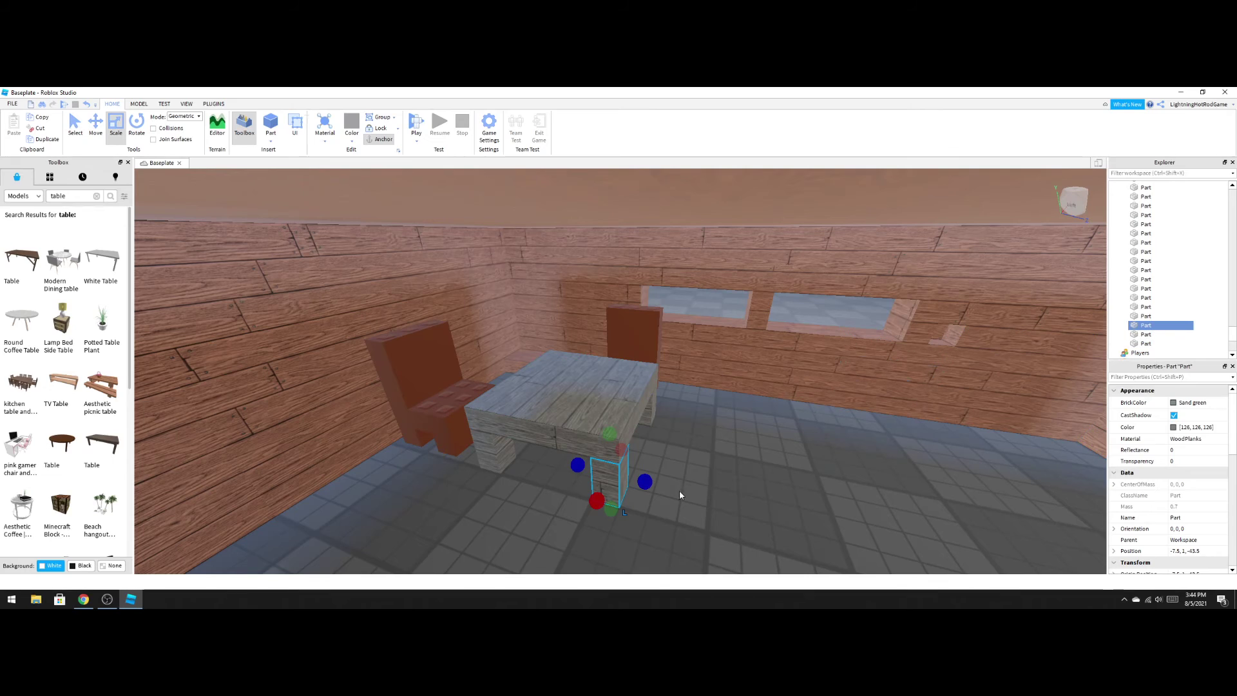
{"action": "mouse_move", "coordinate": [705, 521]}
{"action": "left_mouse_down"}
{"action": "mouse_move", "coordinate": [532, 358]}
{"action": "mouse_move", "coordinate": [599, 448]}
{"action": "mouse_move", "coordinate": [691, 511]}
{"action": "left_mouse_up"}
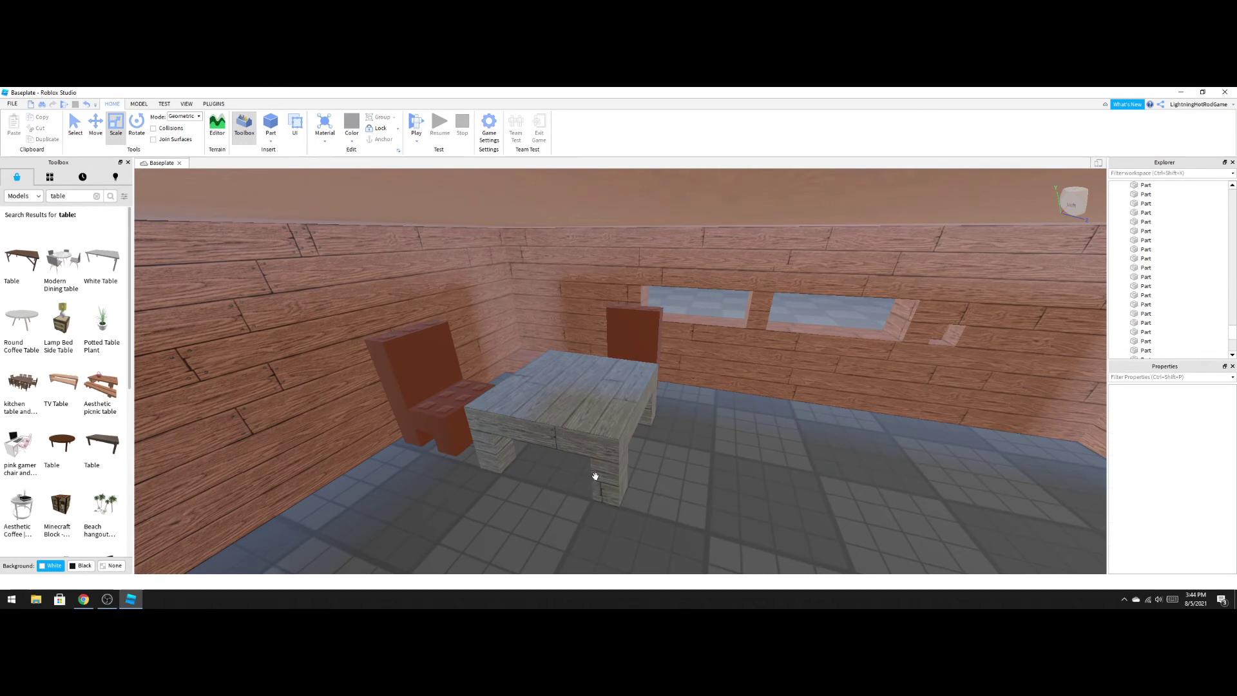
Relocate the four table legs one by one to the open floor in a rectangle, shifting the tabletop aside to reach the last leg.
{"action": "left_click_drag", "start_coordinate": [598, 476], "coordinate": [743, 566]}
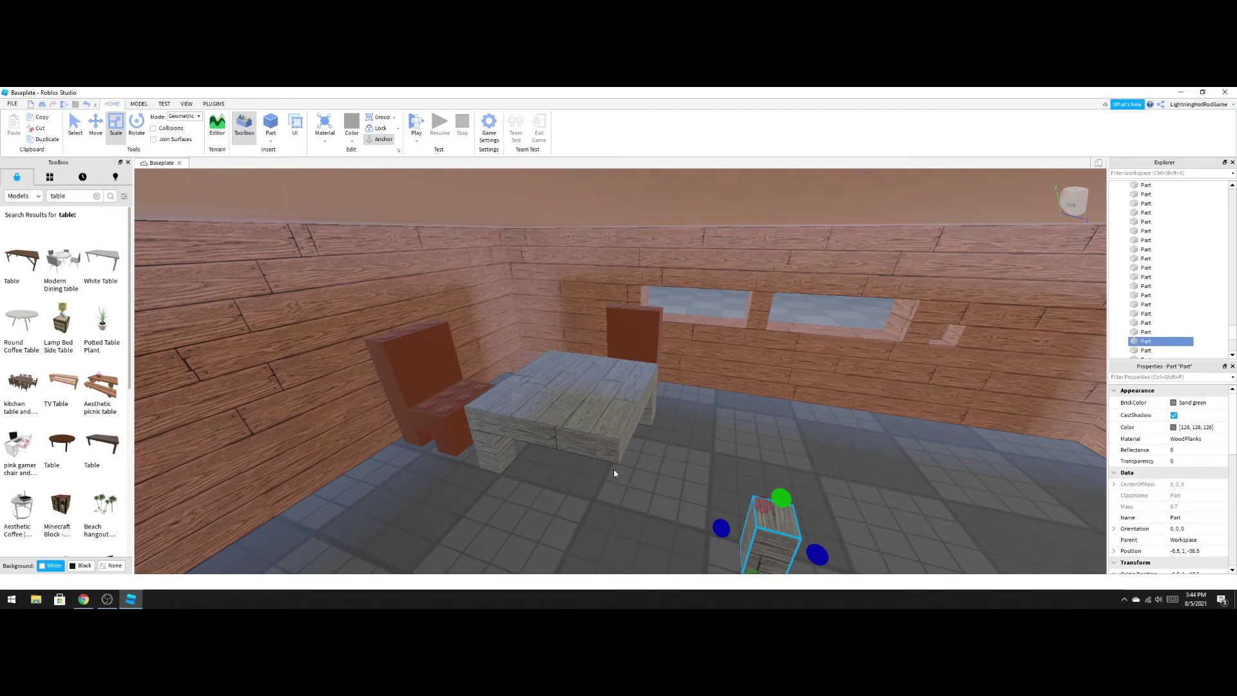
{"action": "left_click_drag", "start_coordinate": [651, 414], "coordinate": [707, 467]}
{"action": "left_click_drag", "start_coordinate": [765, 530], "coordinate": [684, 562]}
{"action": "left_click_drag", "start_coordinate": [490, 450], "coordinate": [877, 559]}
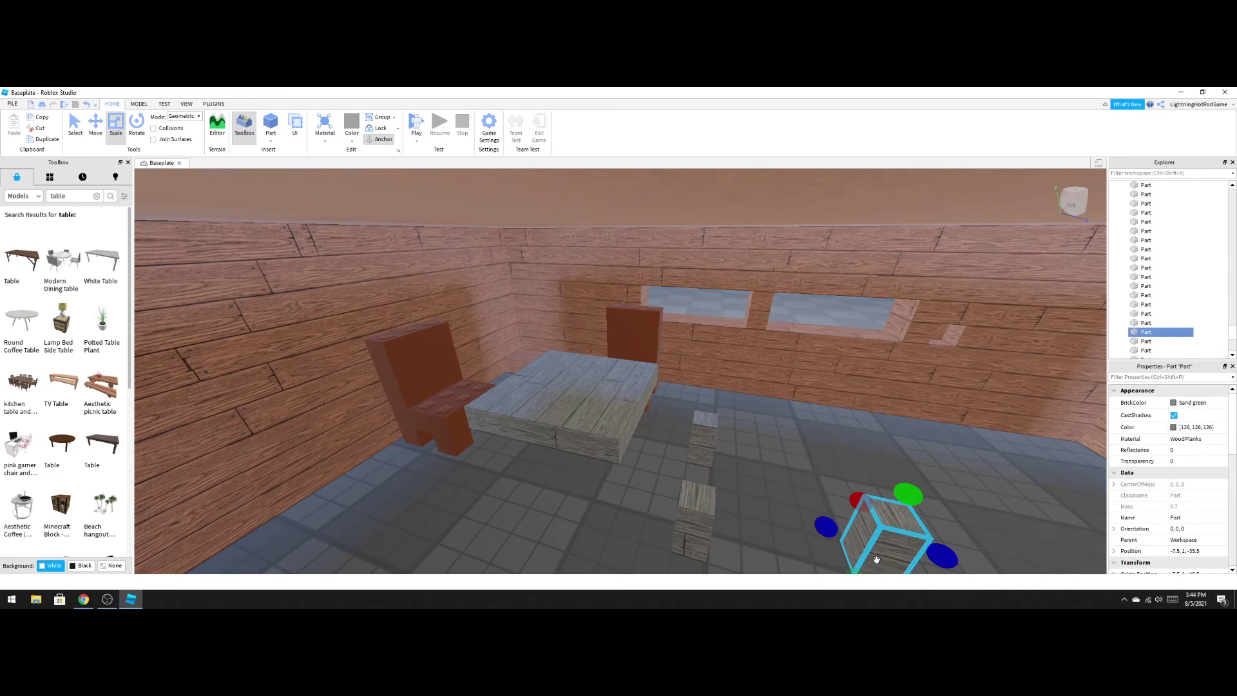
{"action": "right_click_drag", "start_coordinate": [877, 560], "coordinate": [878, 563]}
{"action": "left_click_drag", "start_coordinate": [724, 419], "coordinate": [753, 468]}
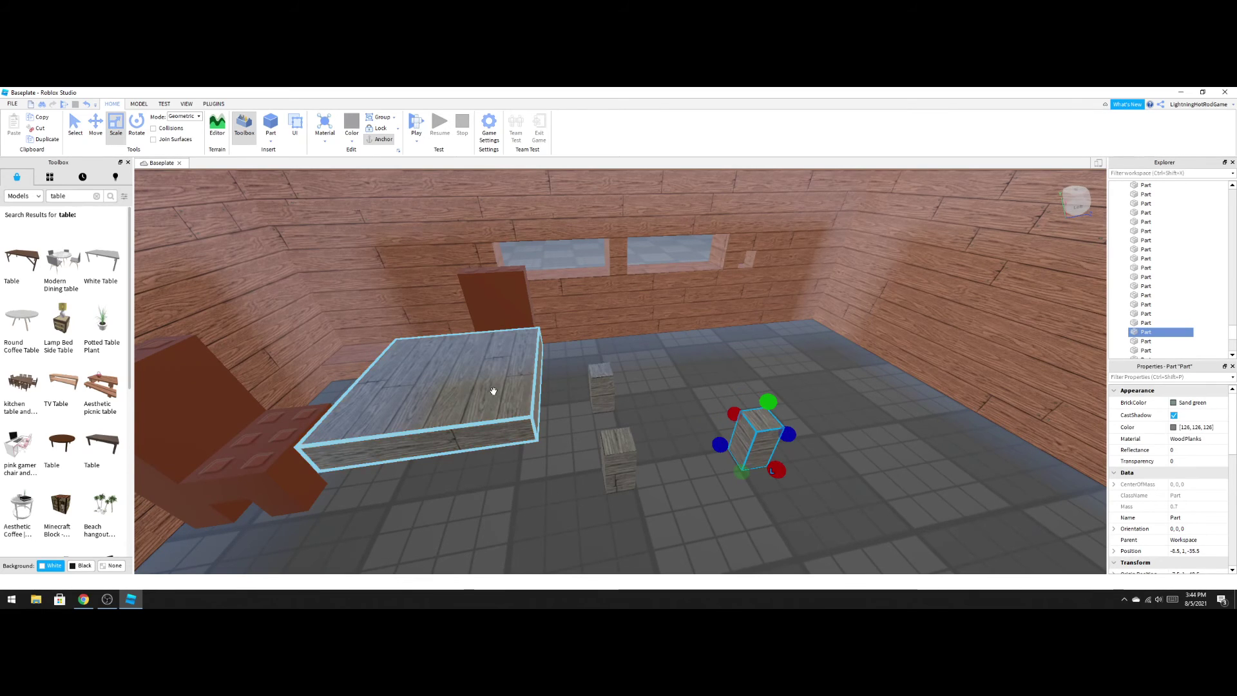
{"action": "left_click_drag", "start_coordinate": [493, 391], "coordinate": [459, 530]}
{"action": "left_click_drag", "start_coordinate": [439, 387], "coordinate": [711, 392]}
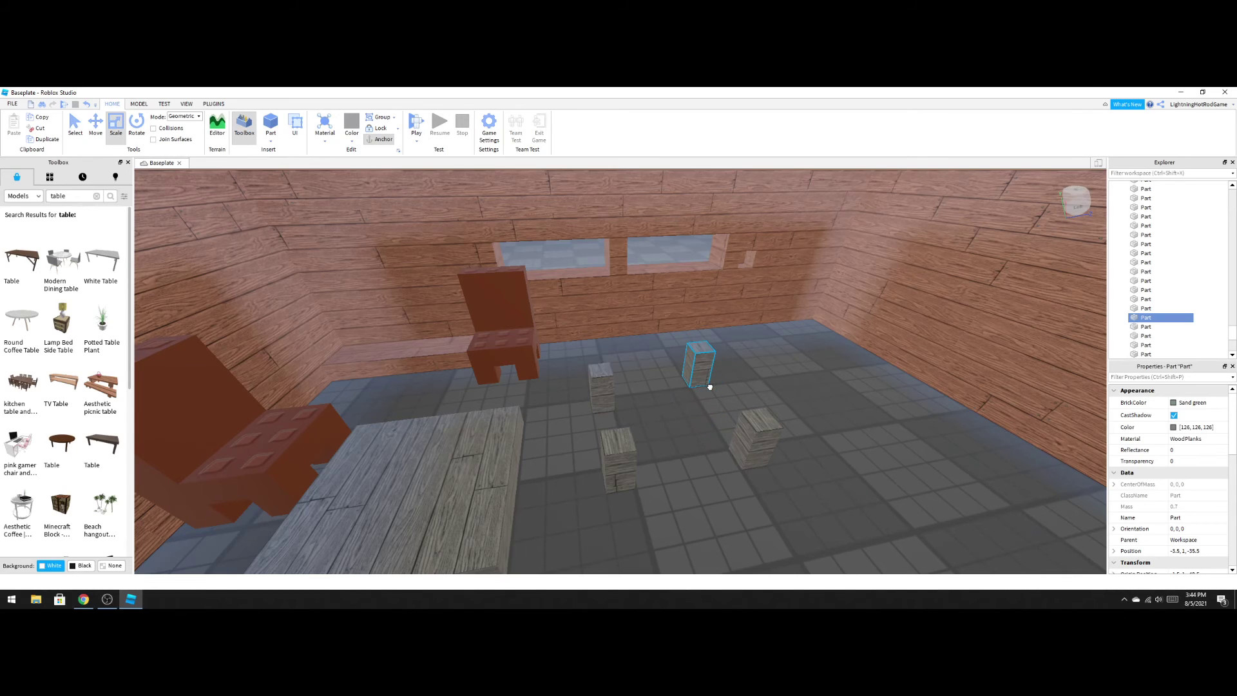
Set the tabletop on the relocated legs at height 1.5 and shorten its far side to line up with them.
{"action": "left_click_drag", "start_coordinate": [387, 509], "coordinate": [676, 439]}
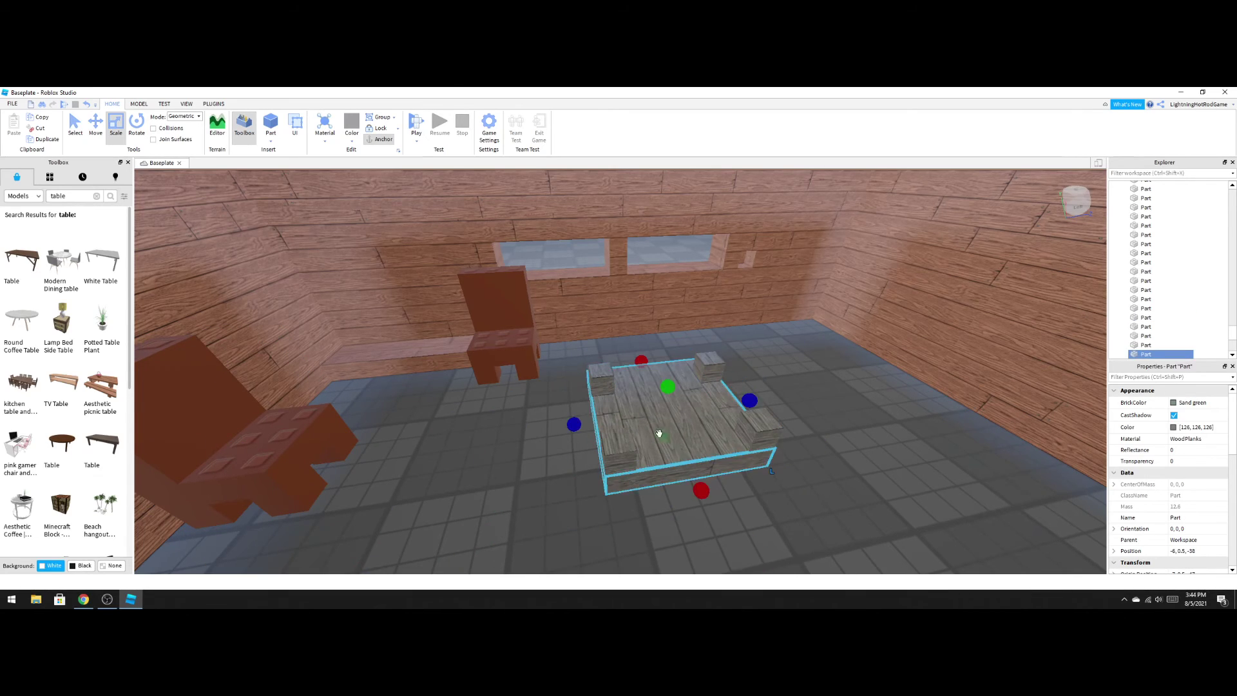
{"action": "left_click", "coordinate": [95, 122]}
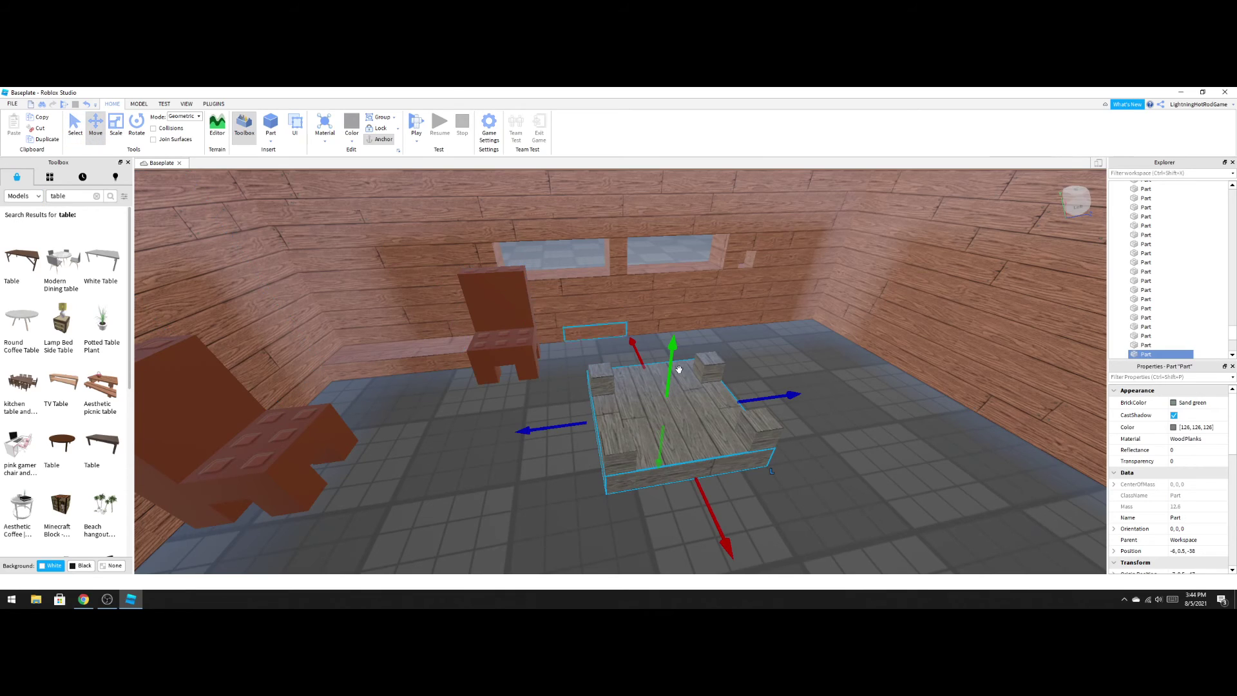
{"action": "left_click_drag", "start_coordinate": [667, 372], "coordinate": [682, 348]}
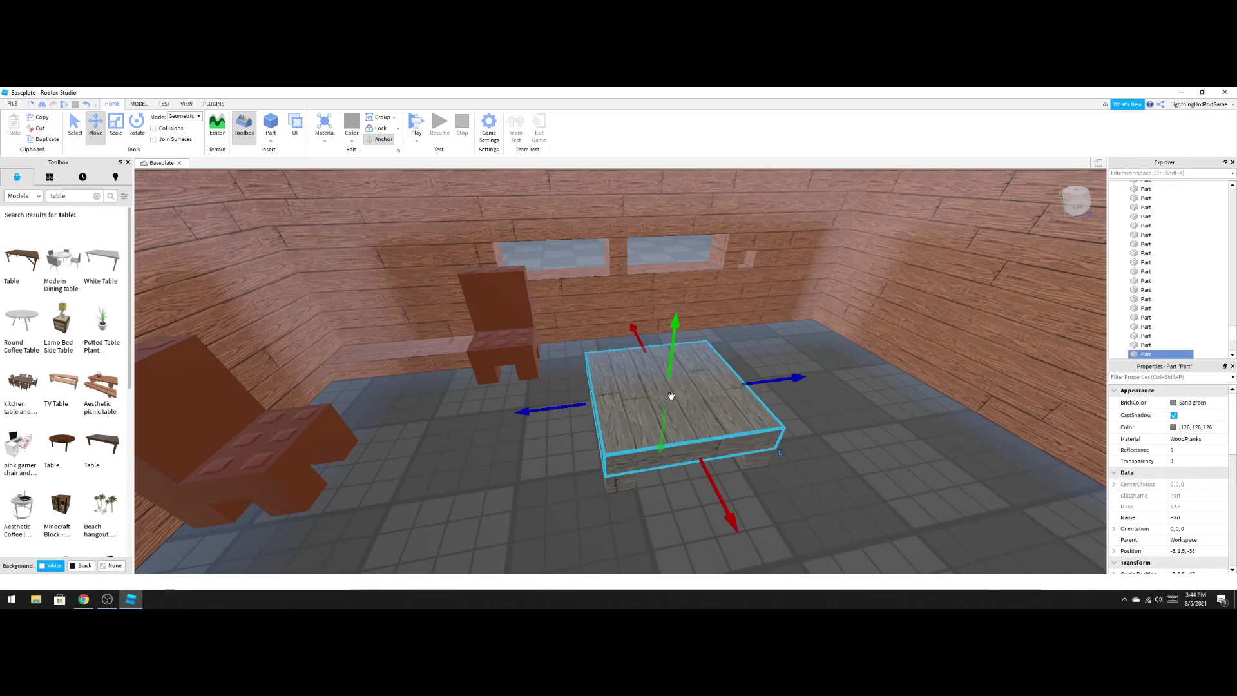
{"action": "left_click", "coordinate": [116, 125]}
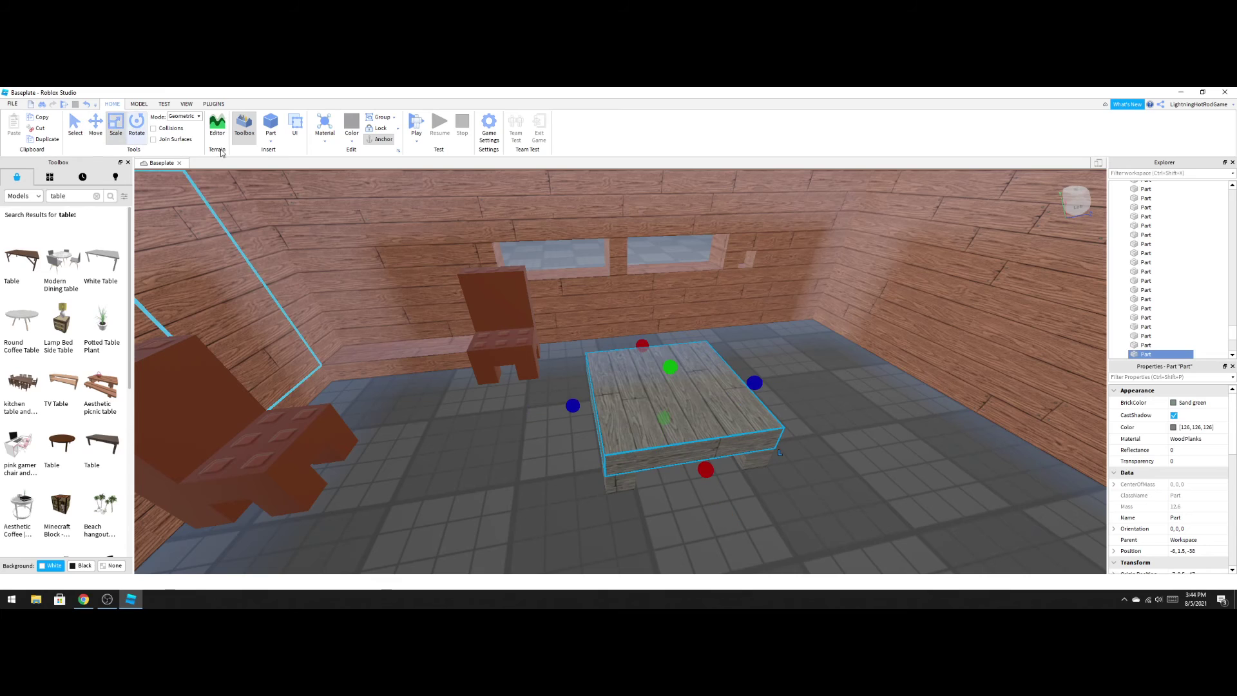
{"action": "mouse_move", "coordinate": [643, 349]}
{"action": "left_mouse_down"}
{"action": "mouse_move", "coordinate": [645, 359]}
{"action": "mouse_move", "coordinate": [650, 346]}
{"action": "left_mouse_up"}
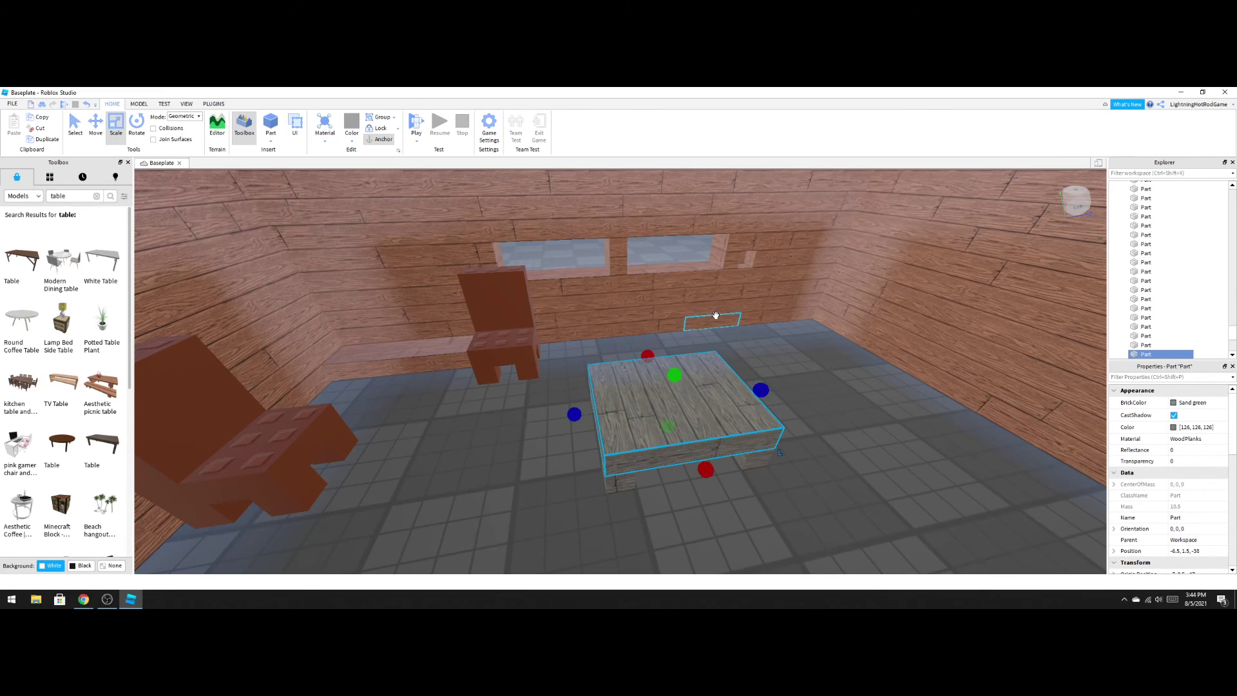
Select the tabletop and its four legs together and group them into one model.
{"action": "right_click_drag", "start_coordinate": [716, 315], "coordinate": [714, 315]}
{"action": "scroll", "coordinate": [716, 315], "scroll_direction": "up", "scroll_amount": 3}
{"action": "scroll", "coordinate": [716, 315], "scroll_direction": "down", "scroll_amount": 3}
{"action": "scroll", "coordinate": [716, 315], "scroll_direction": "up", "scroll_amount": 3}
{"action": "scroll", "coordinate": [716, 315], "scroll_direction": "down", "scroll_amount": 5}
{"action": "scroll", "coordinate": [714, 315], "scroll_direction": "up", "scroll_amount": 3}
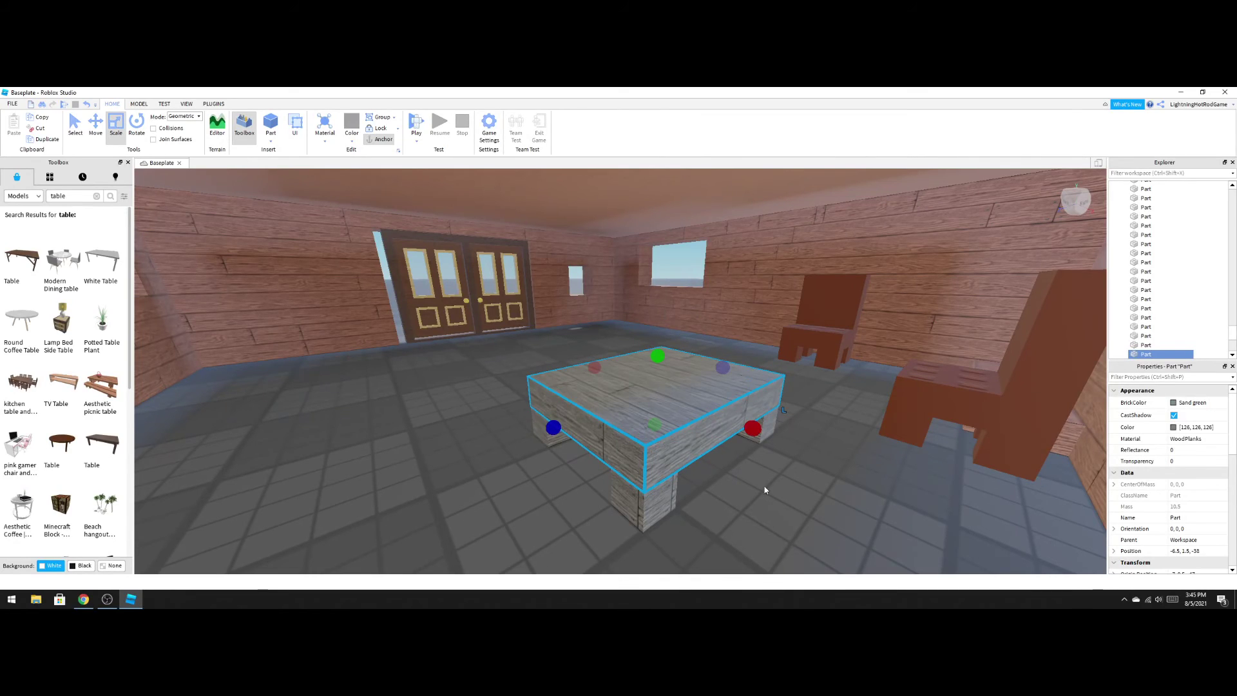
{"action": "left_click_drag", "start_coordinate": [790, 543], "coordinate": [523, 345]}
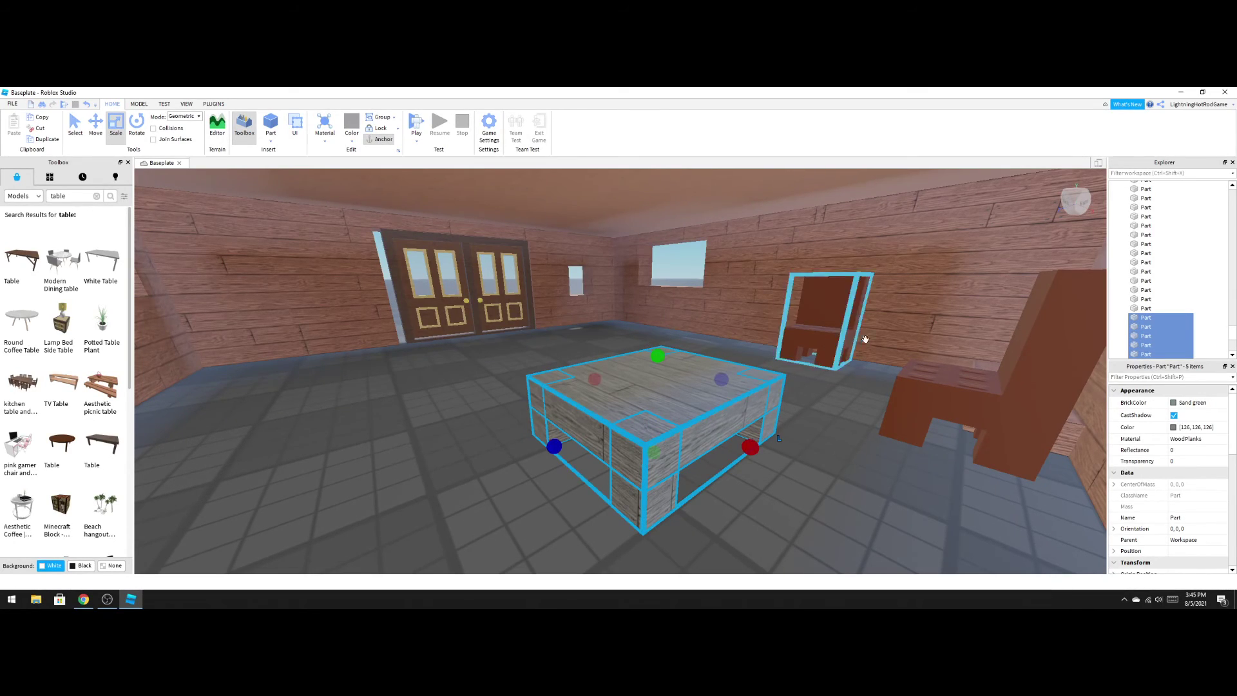
{"action": "right_click", "coordinate": [649, 388]}
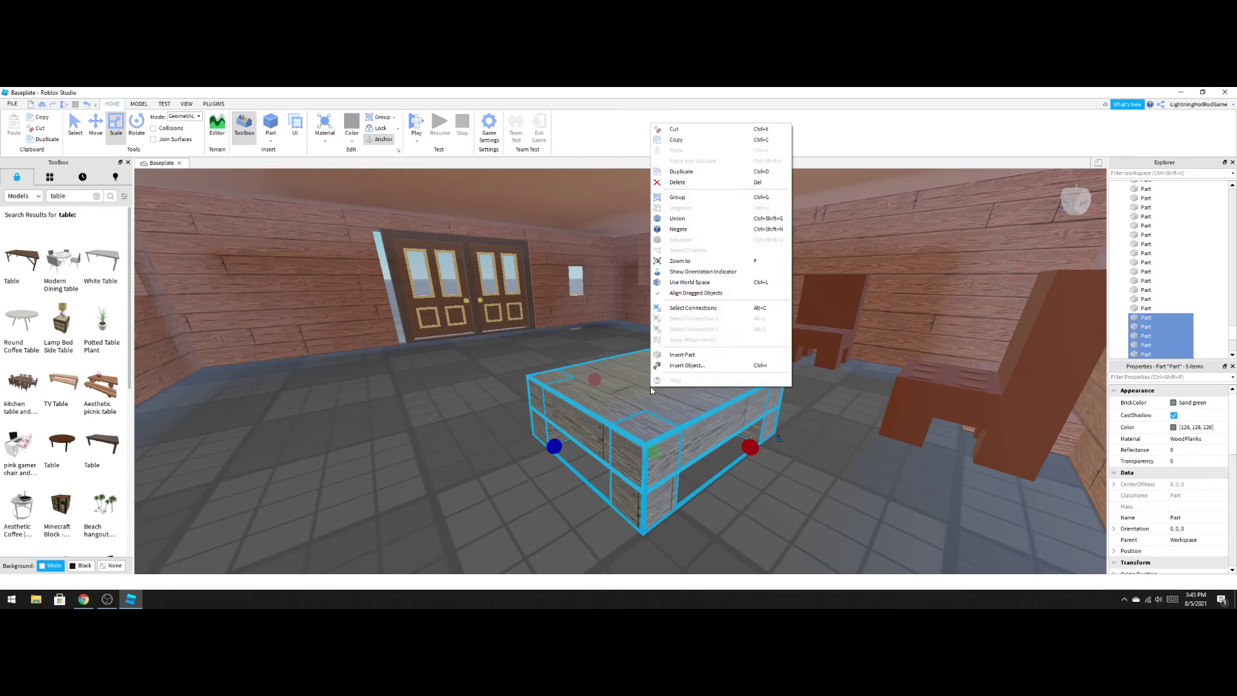
{"action": "left_click", "coordinate": [720, 200]}
Rename the grouped table model as "white wood table".
{"action": "right_click", "coordinate": [1136, 188]}
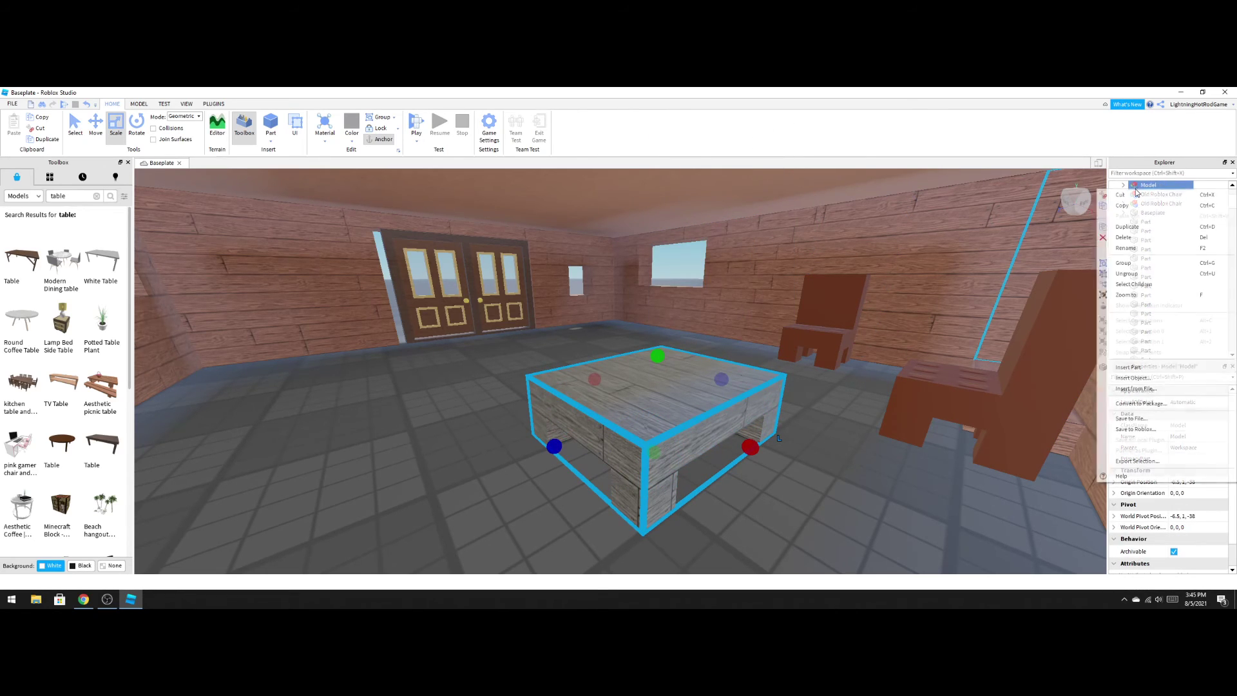
{"action": "left_click", "coordinate": [1126, 247]}
{"action": "type", "text": "Tabl"}
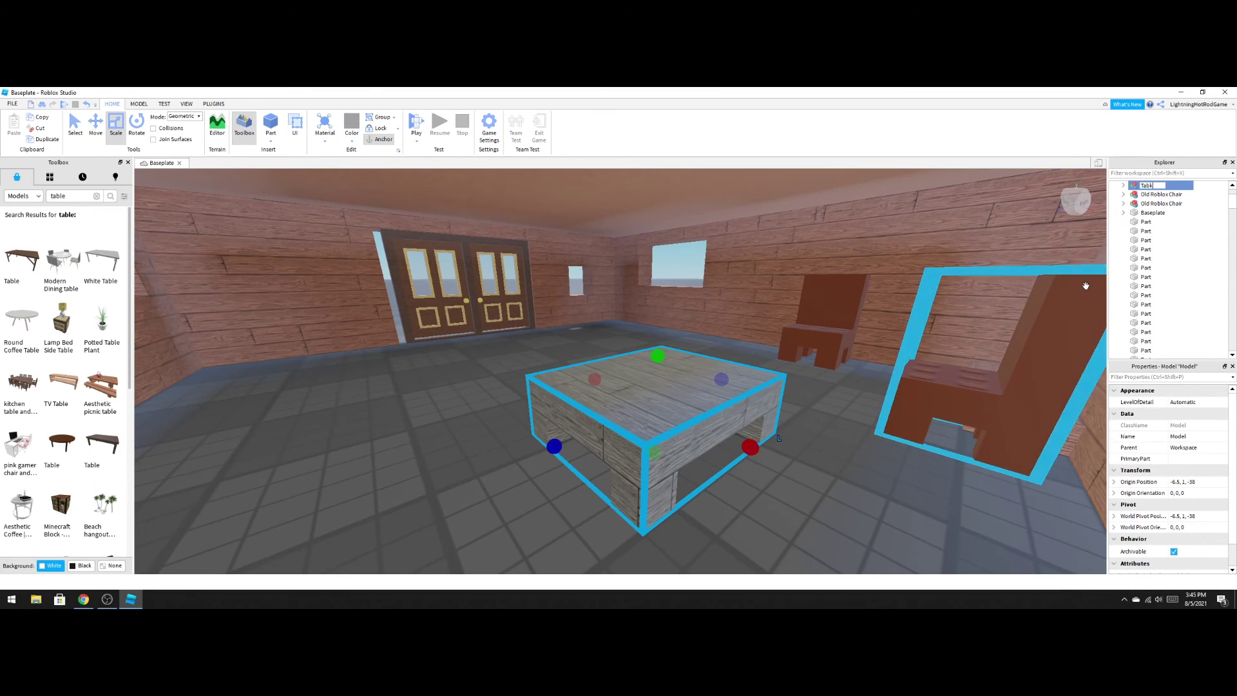
{"action": "key", "text": "BackSpace"}
{"action": "key", "text": "BackSpace"}
{"action": "key", "text": "BackSpace"}
{"action": "type", "text": "white wood table"}
{"action": "key", "text": "Return"}
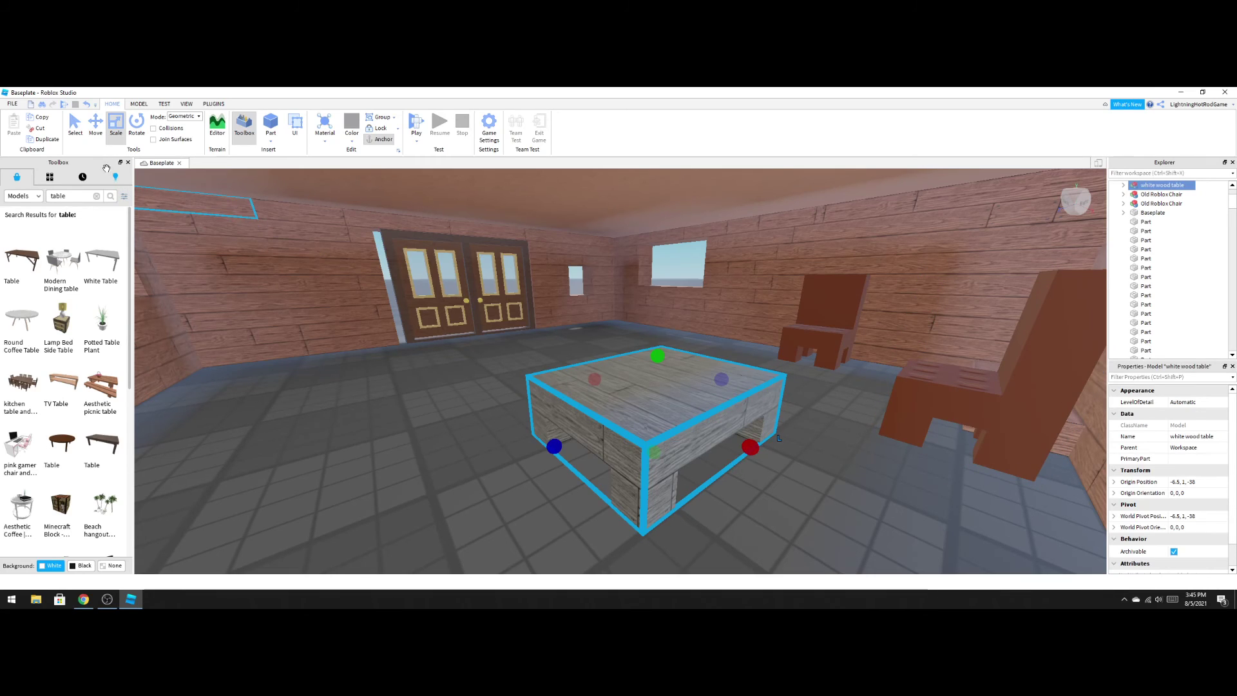
Move the white wood table model across the room to the two chairs, with its origin at X -5.5, Z -46.
{"action": "left_click", "coordinate": [95, 122]}
{"action": "left_click_drag", "start_coordinate": [583, 360], "coordinate": [826, 335]}
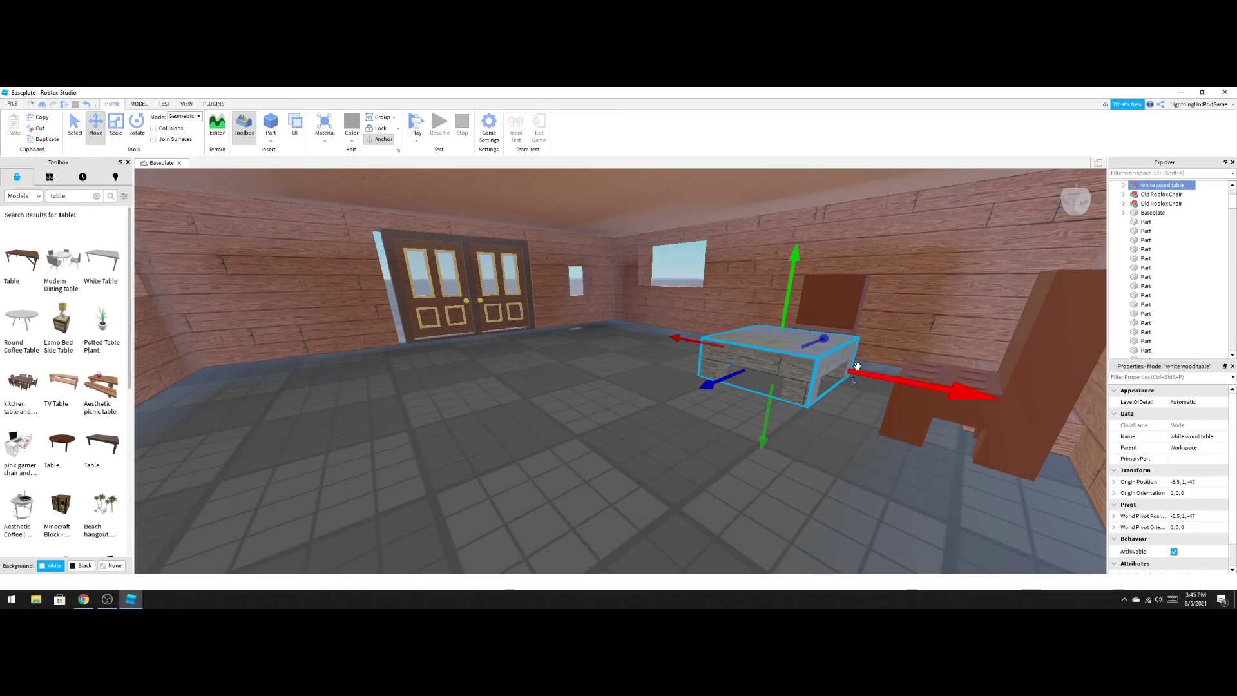
{"action": "left_click_drag", "start_coordinate": [859, 386], "coordinate": [869, 390]}
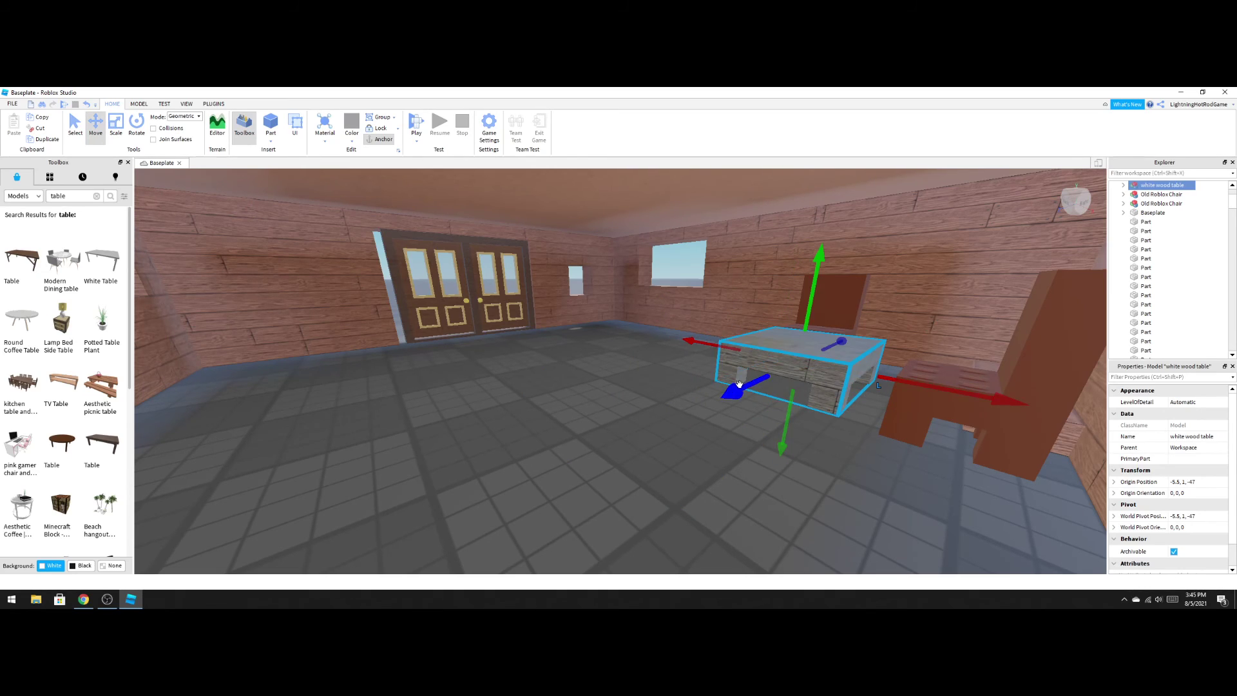
{"action": "left_click_drag", "start_coordinate": [741, 386], "coordinate": [741, 396]}
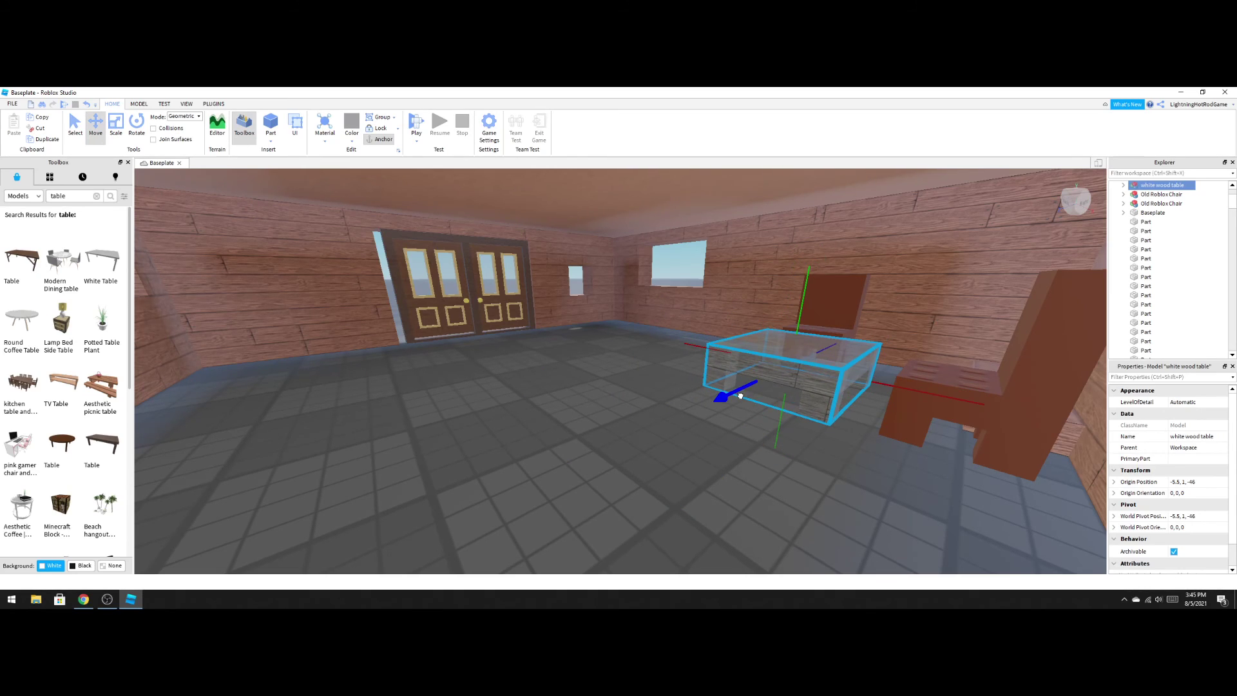
Deselect the white wood table and switch to a new blank Notepad document.
{"action": "left_click", "coordinate": [715, 519]}
{"action": "right_click_drag", "start_coordinate": [715, 519], "coordinate": [701, 519]}
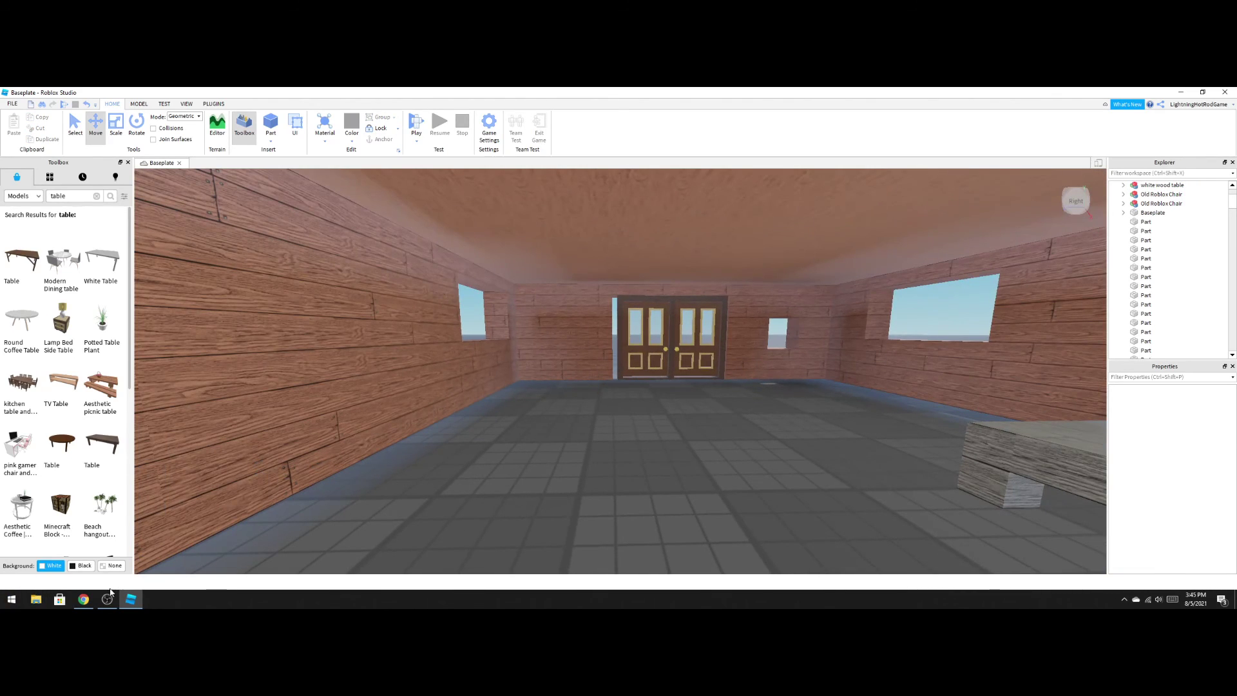
{"action": "left_click", "coordinate": [9, 606]}
{"action": "type", "text": "m"}
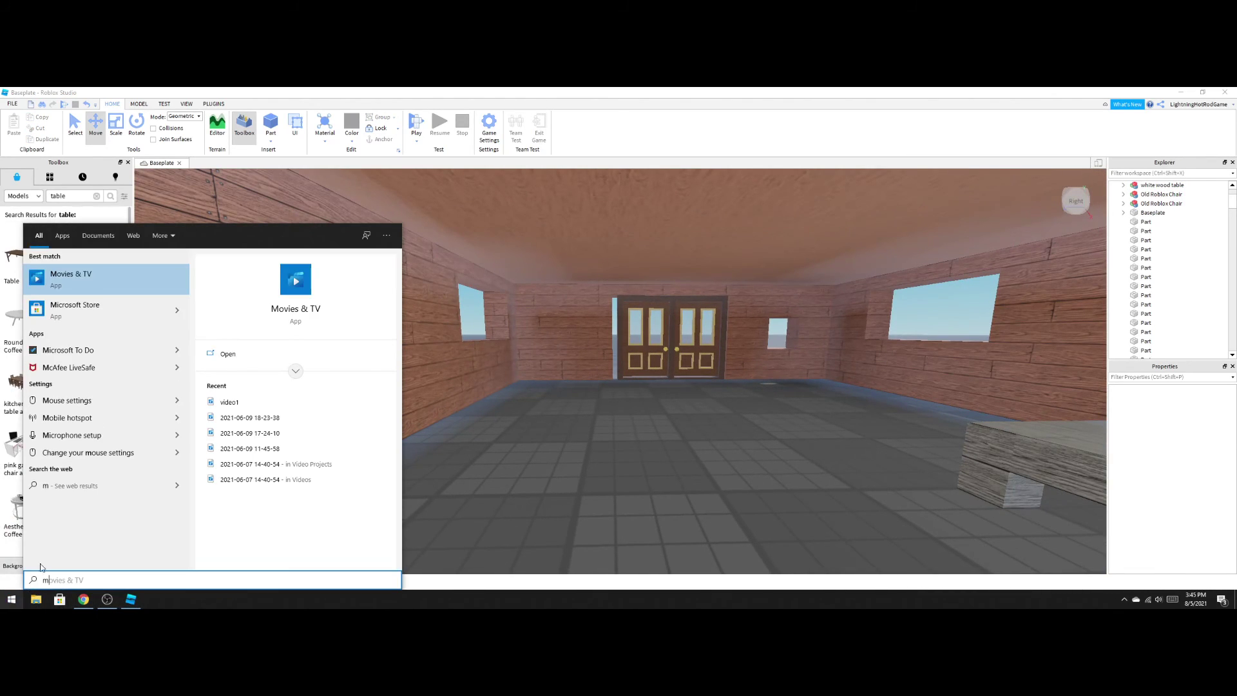
{"action": "key", "text": "BackSpace"}
{"action": "type", "text": "n"}
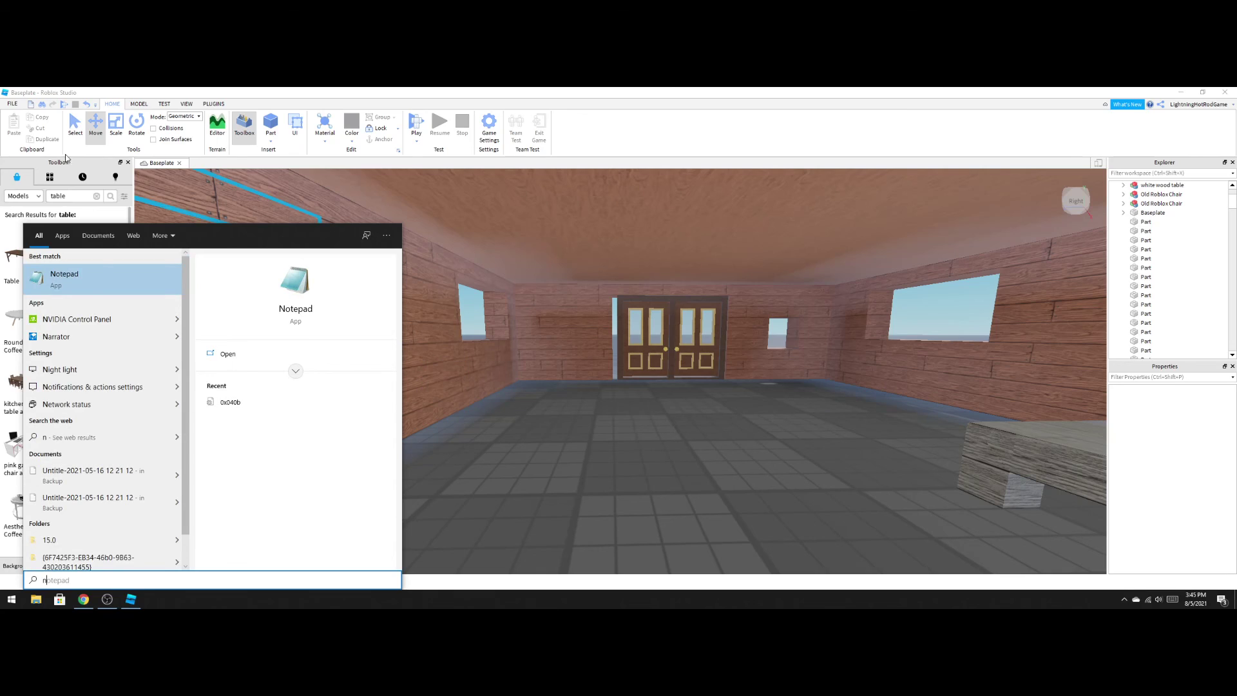
{"action": "left_click", "coordinate": [110, 278]}
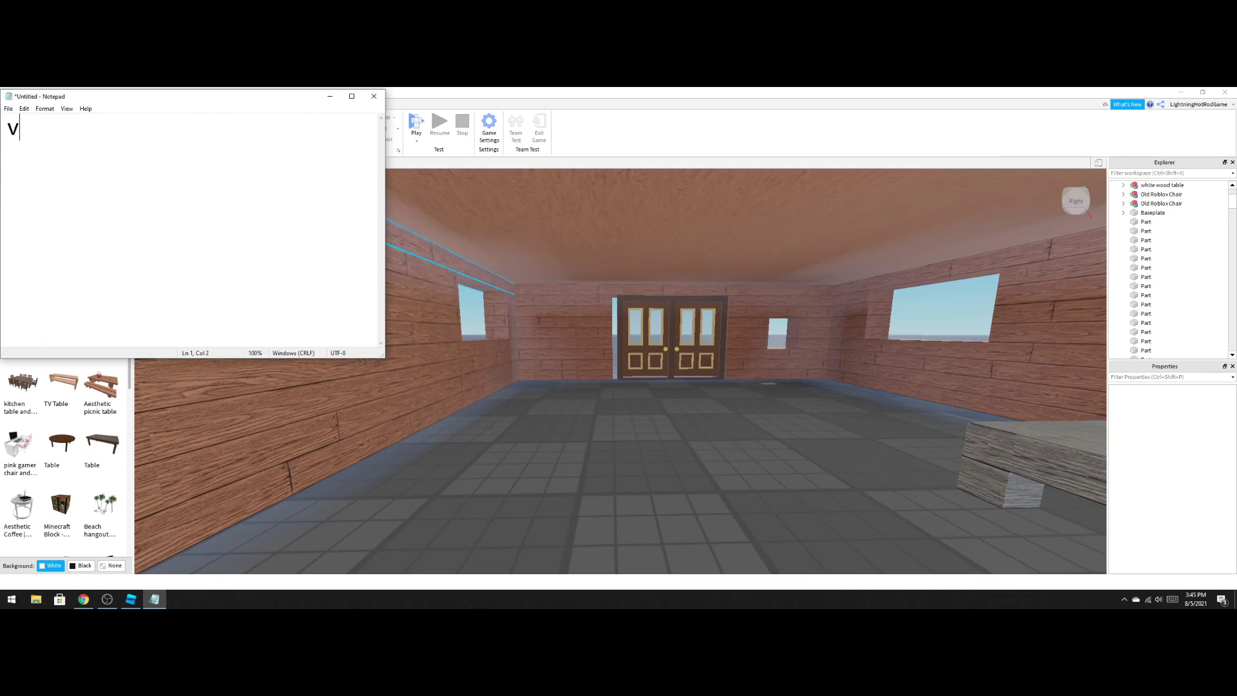
Write the closing note "thats all for this video guys!" in the blank document.
{"action": "key", "text": "BackSpace"}
{"action": "type", "text": "v"}
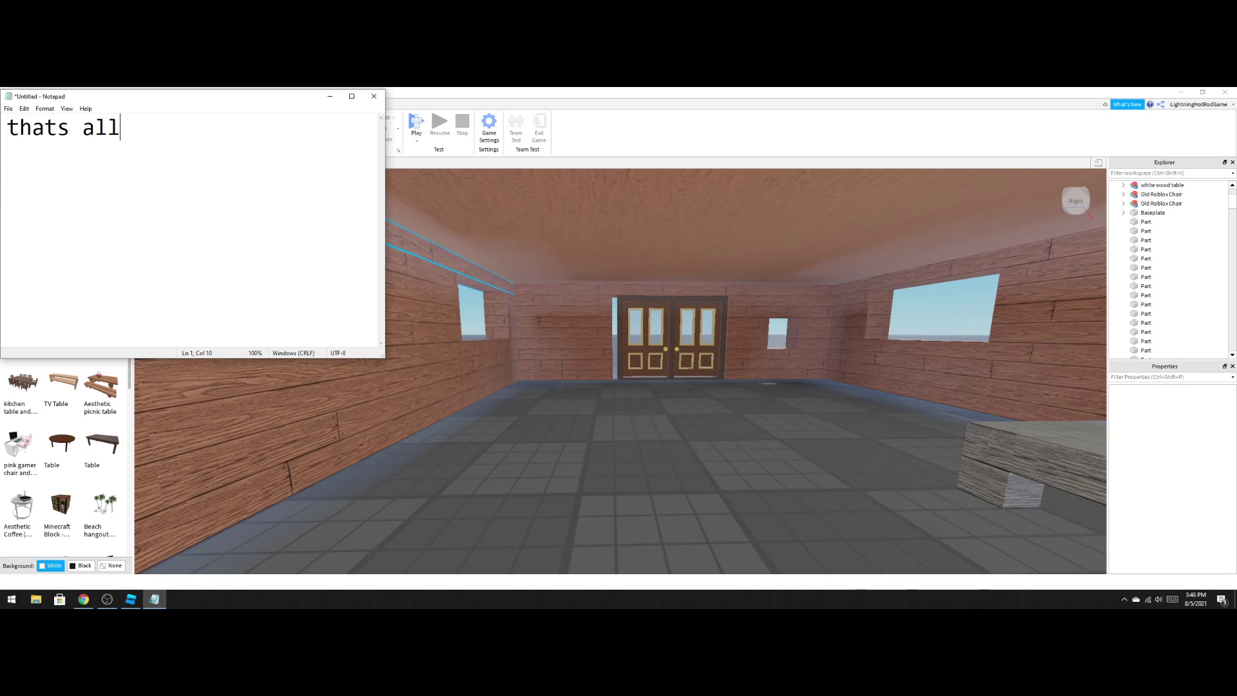
{"action": "type", "text": "for this video g"}
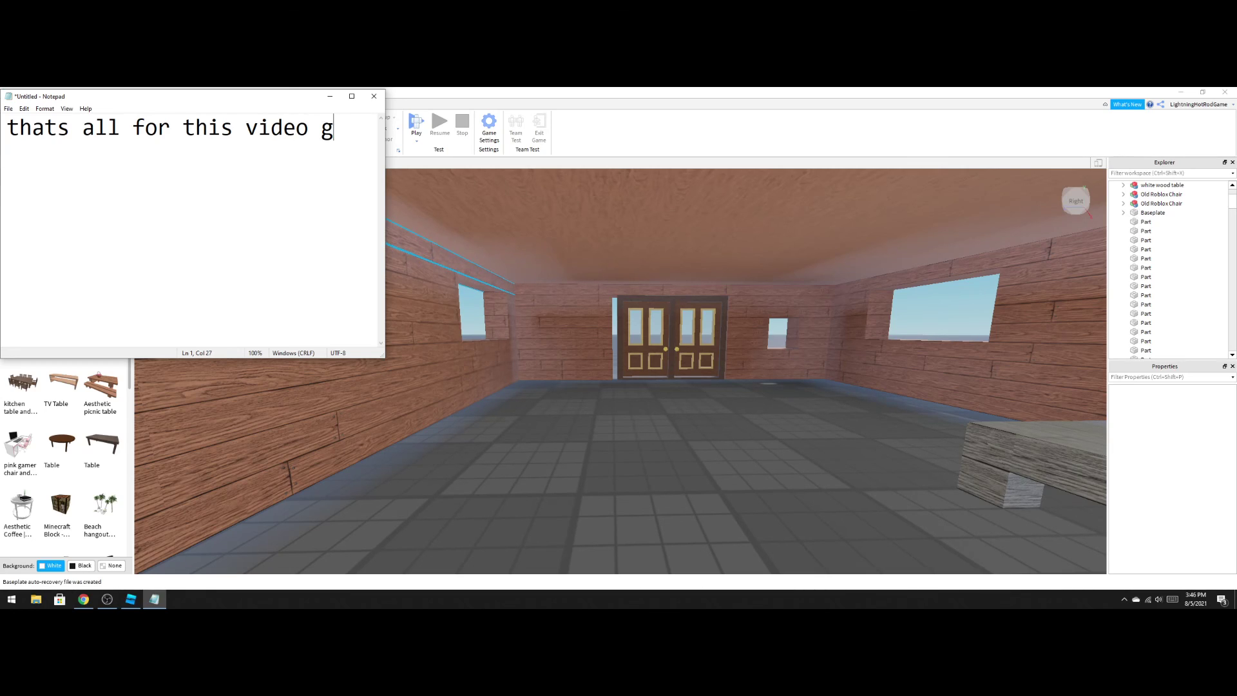
{"action": "type", "text": "uys!"}
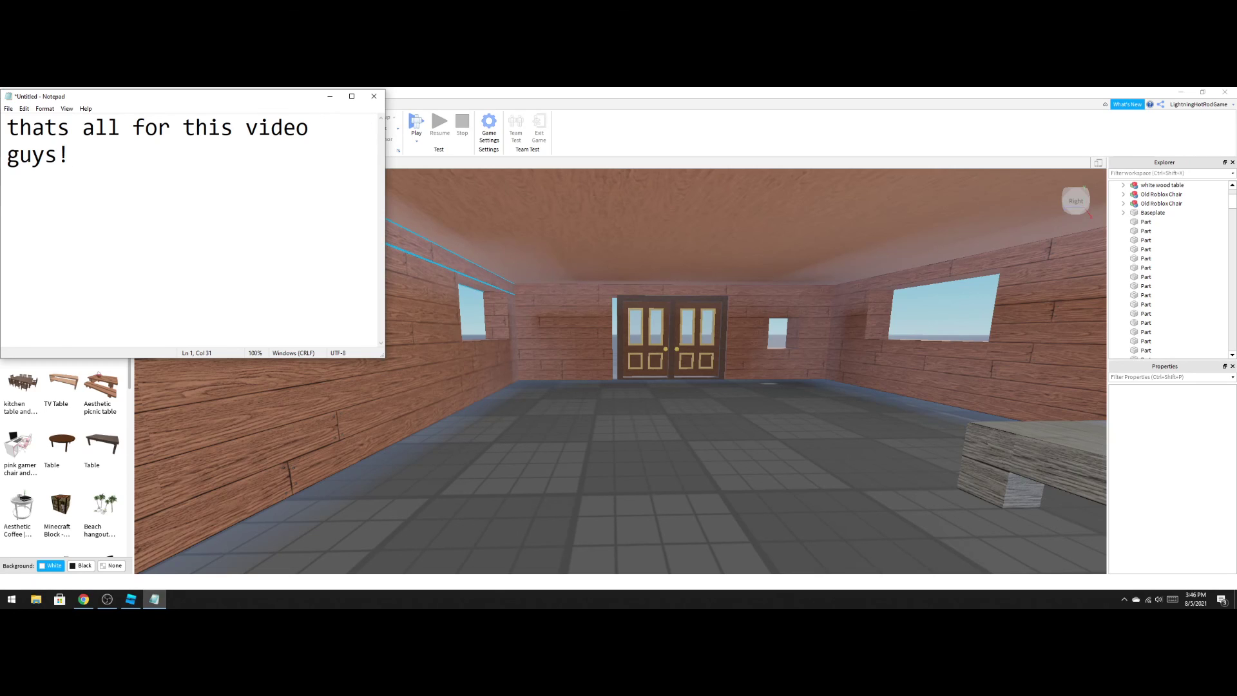
Replace the closing note's text with "part 2 soon".
{"action": "key", "text": "BackSpace"}
{"action": "key", "text": "BackSpace"}
{"action": "key", "text": "BackSpace"}
{"action": "key", "text": "BackSpace"}
{"action": "key", "text": "BackSpace"}
{"action": "key", "text": "BackSpace"}
{"action": "key", "text": "BackSpace"}
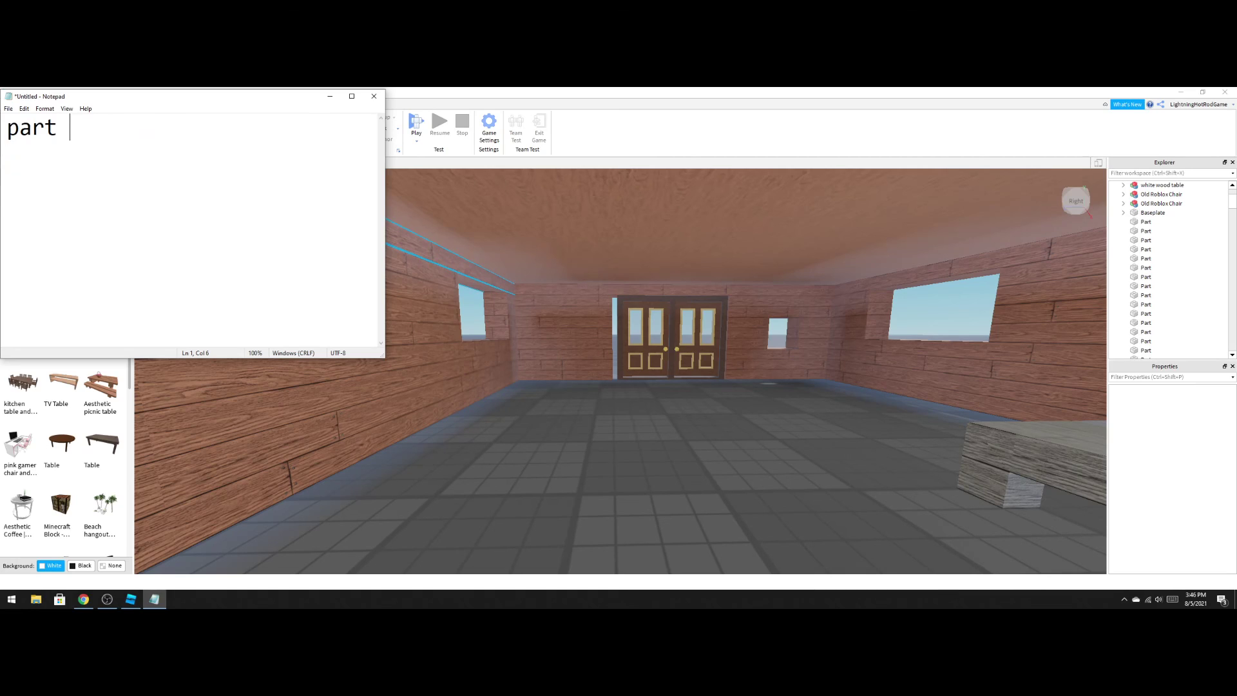
{"action": "type", "text": "soon"}
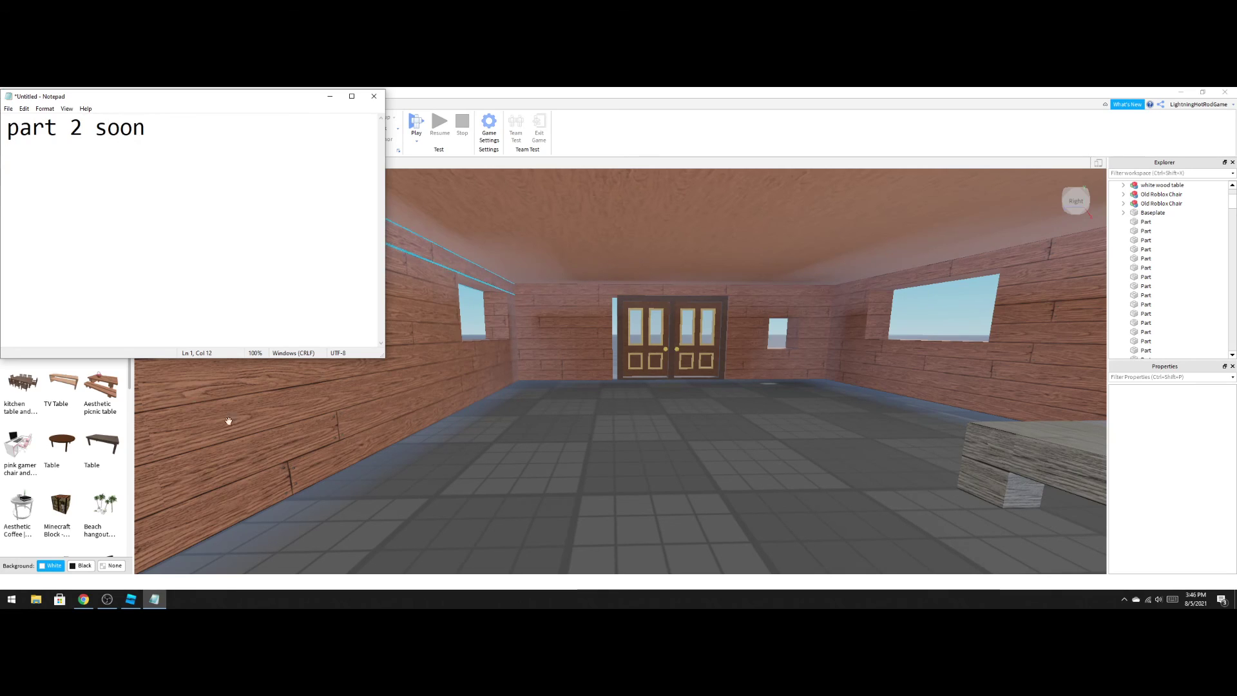
{"action": "left_click", "coordinate": [107, 600]}
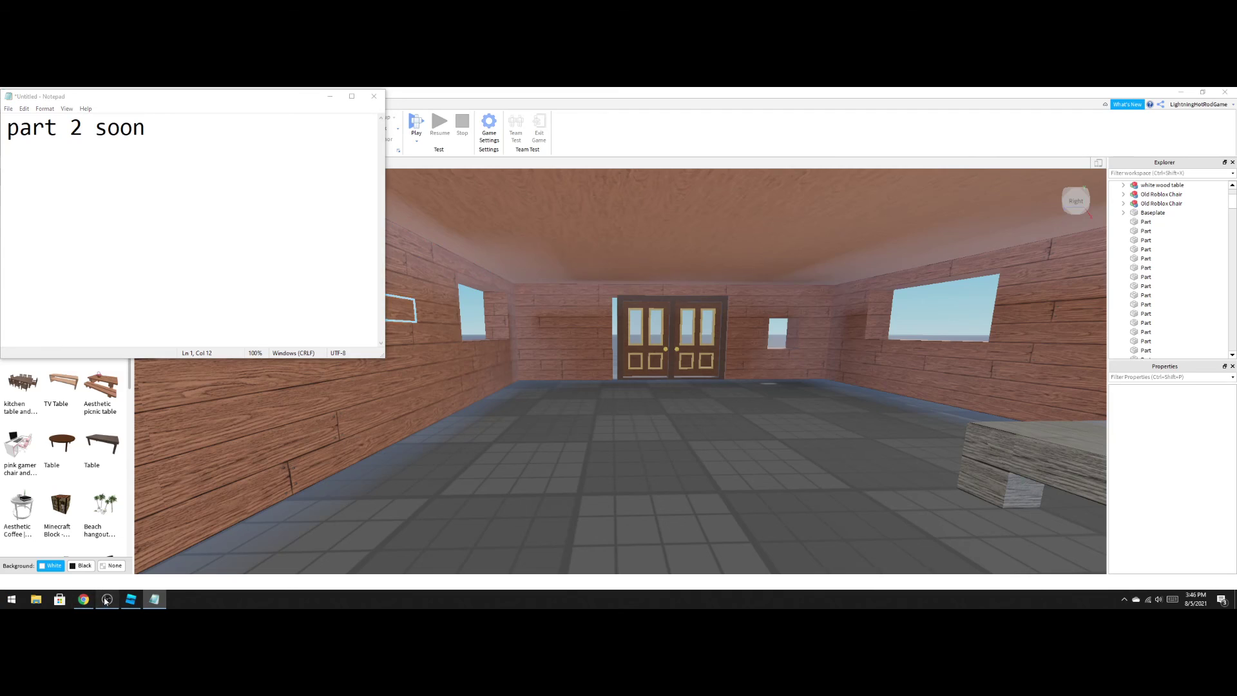